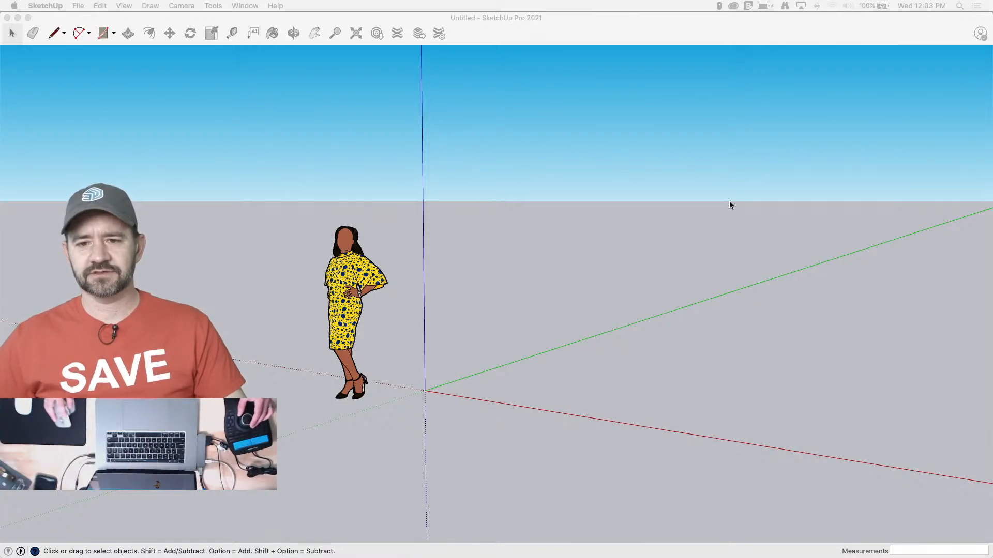
# Open the current style's watermark settings for editing
pyautogui.click(524, 24)
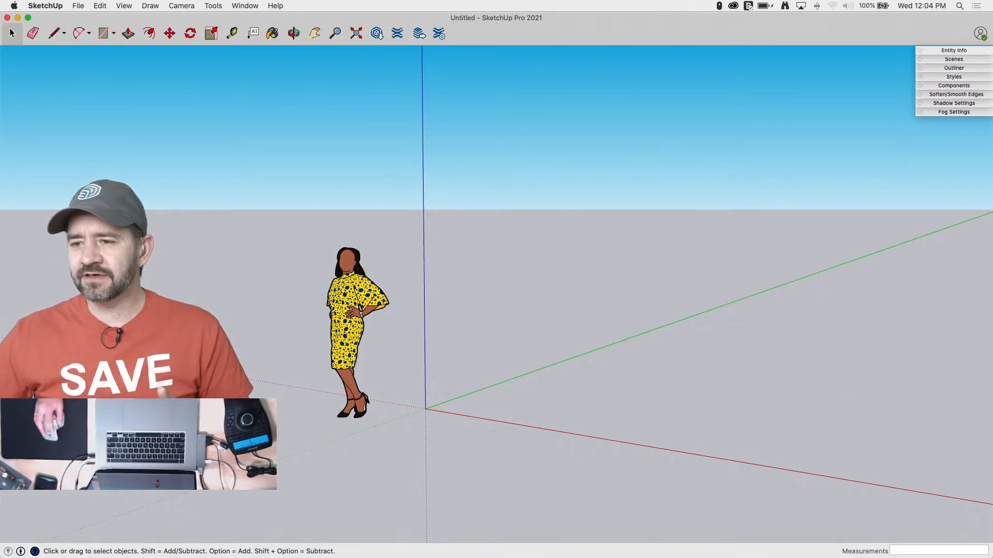
pyautogui.moveTo(992, 23)
pyautogui.mouseDown()
pyautogui.moveTo(797, 21)
pyautogui.moveTo(992, 20)
pyautogui.mouseUp()
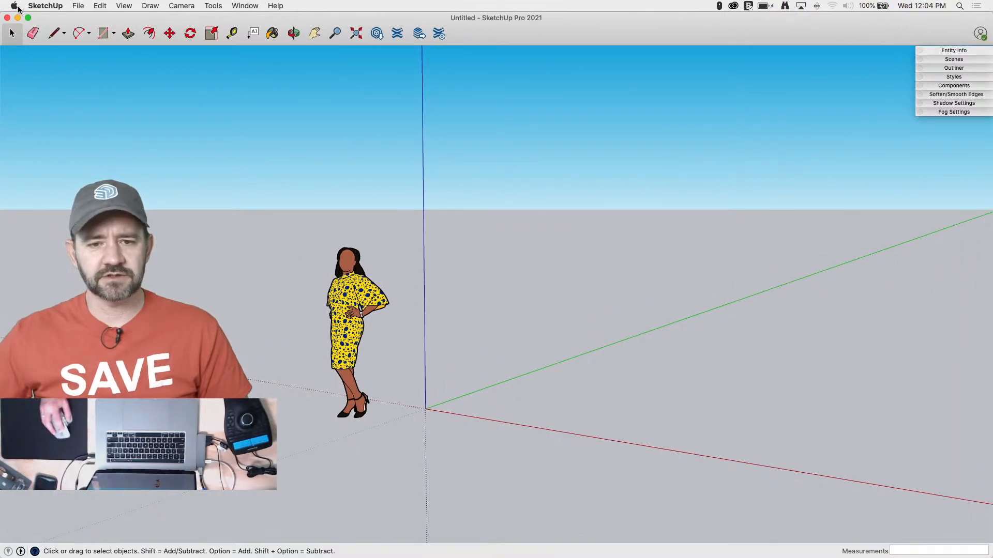
pyautogui.click(946, 77)
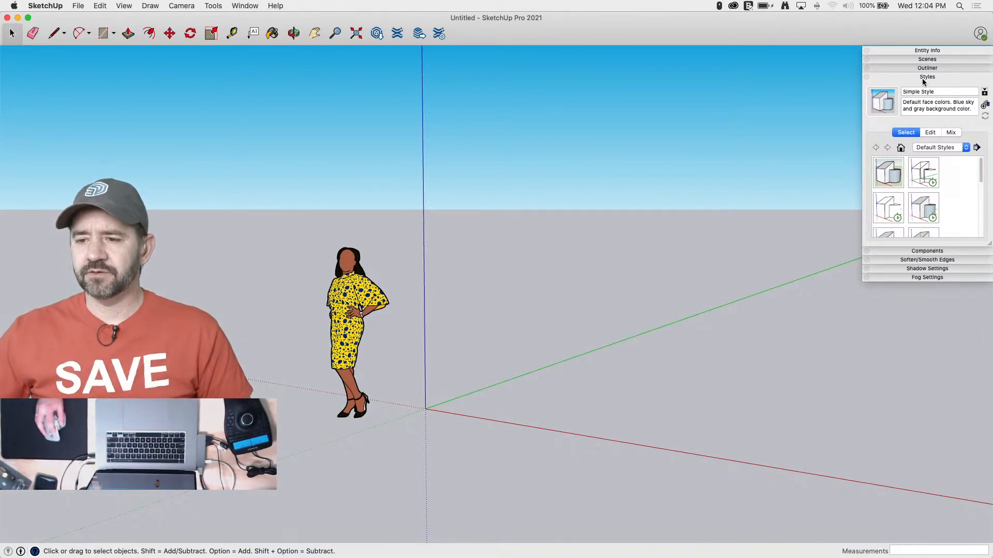
pyautogui.click(923, 77)
pyautogui.click(948, 77)
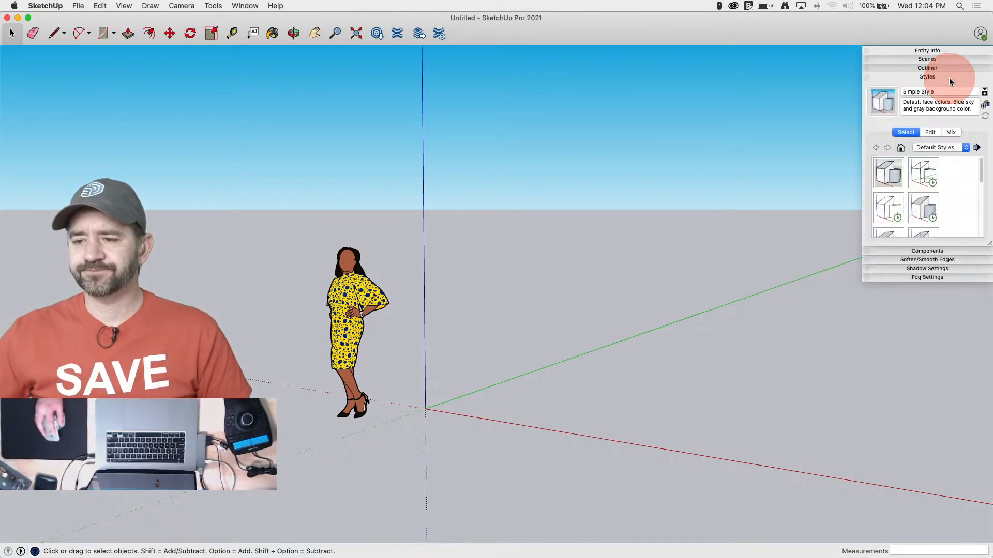
pyautogui.click(931, 132)
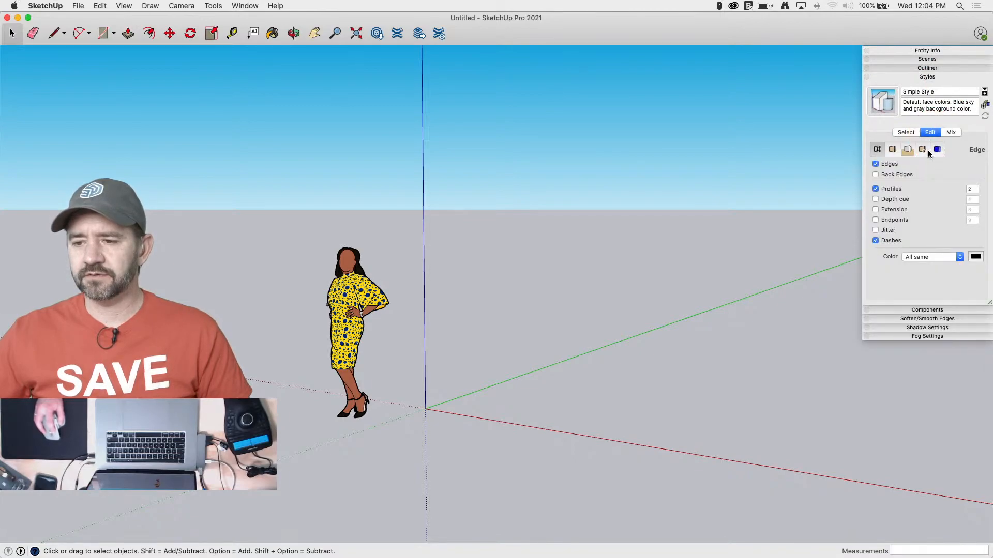
pyautogui.click(924, 150)
# Add a new watermark to the style from the desktop image "Screen Shot 2020-12-02 at 8.07.05 AM"
pyautogui.click(876, 181)
pyautogui.click(877, 185)
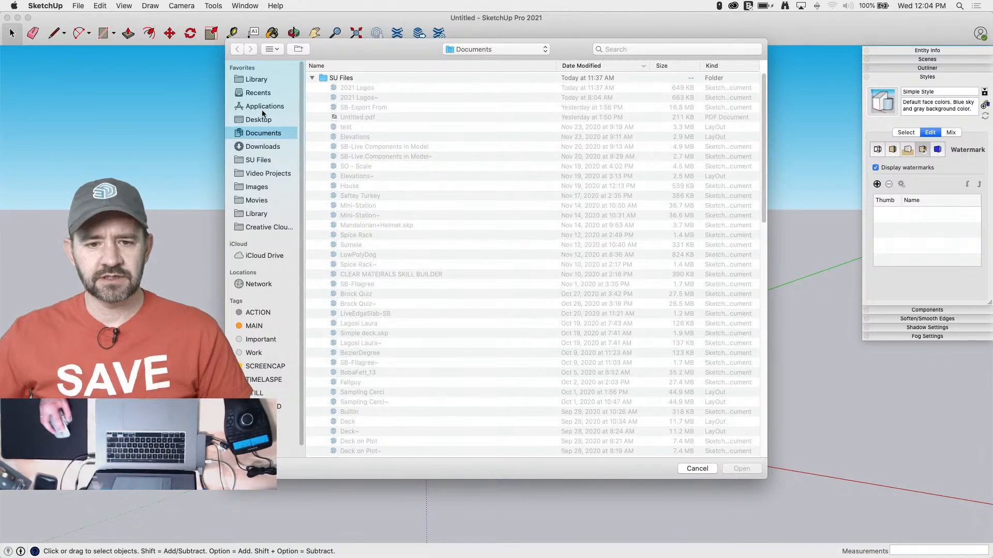
pyautogui.click(256, 120)
pyautogui.click(346, 79)
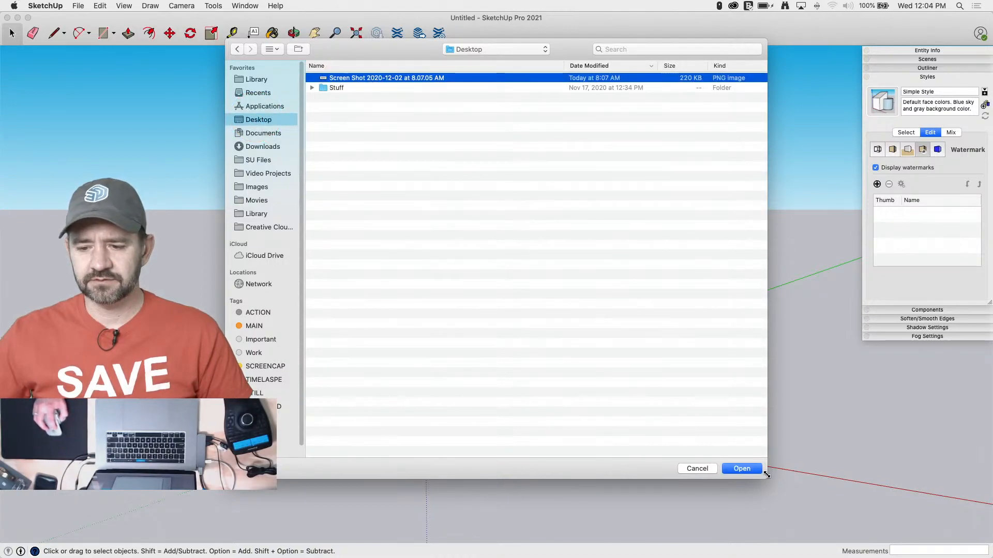
pyautogui.click(737, 470)
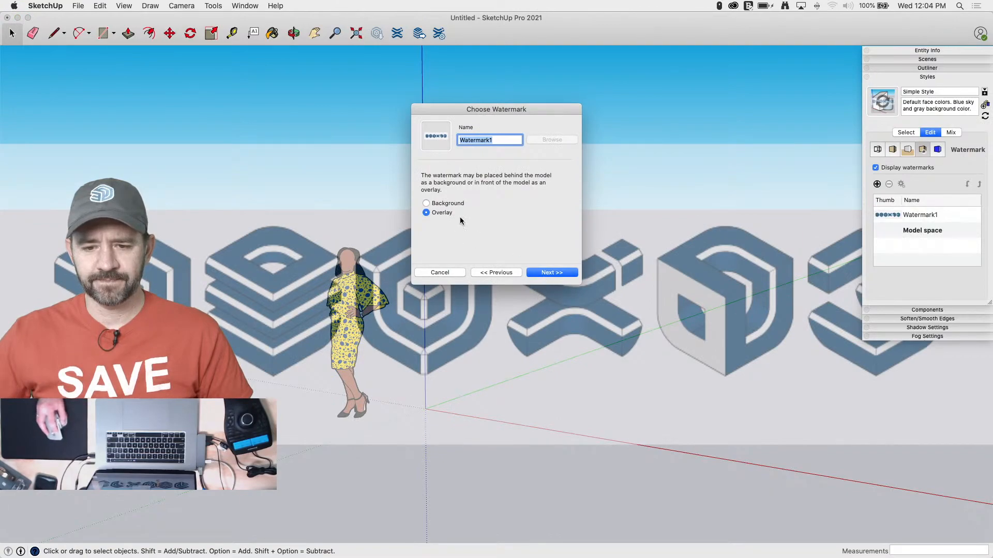
# Place the watermark behind the model as a background and keep its blend fully on the image side
pyautogui.click(452, 201)
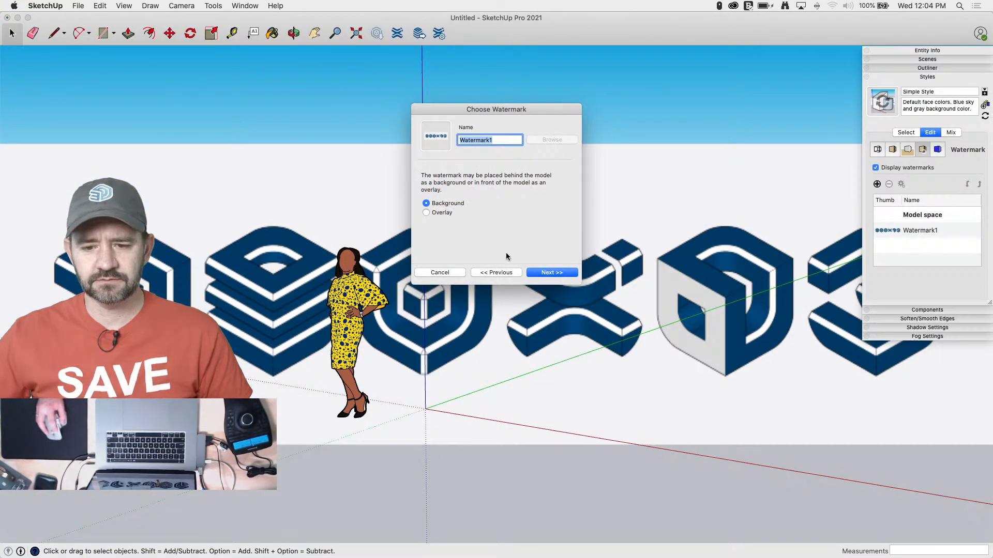
pyautogui.click(552, 273)
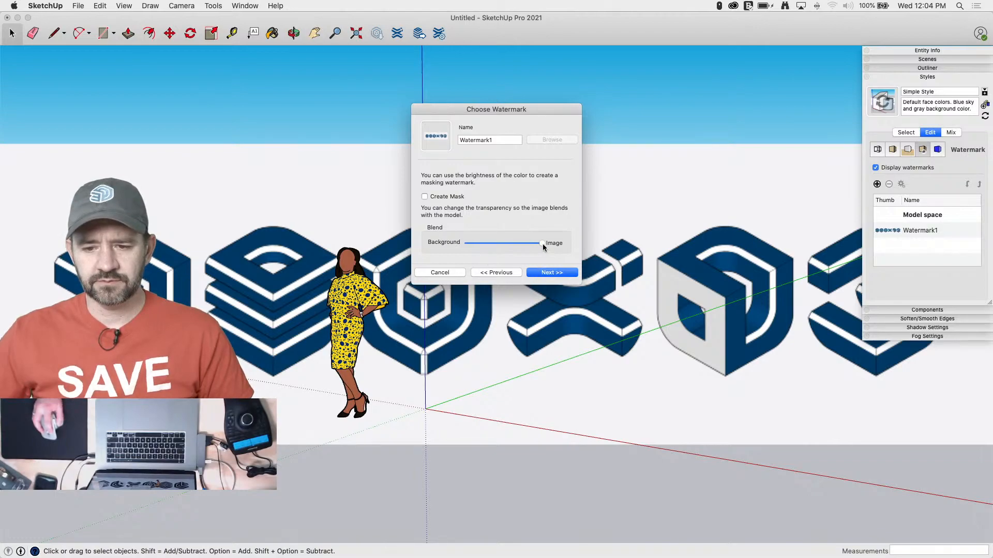
pyautogui.moveTo(540, 243); pyautogui.dragTo(572, 245)
pyautogui.click(550, 272)
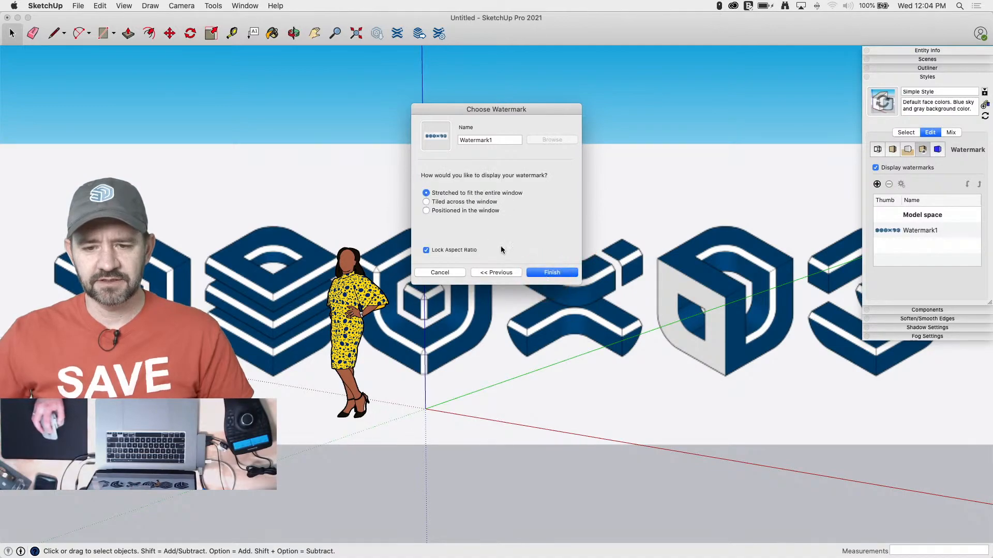
# Position the watermark in the upper-left corner of the window, reduce its scale slightly and finish the watermark setup
pyautogui.click(426, 210)
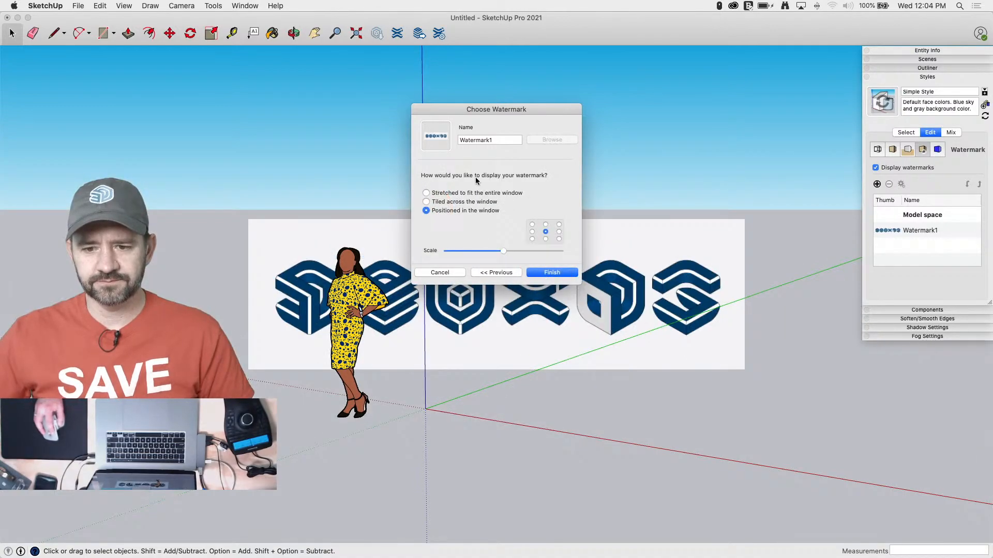
pyautogui.click(545, 224)
pyautogui.moveTo(503, 251); pyautogui.dragTo(512, 250)
pyautogui.click(532, 225)
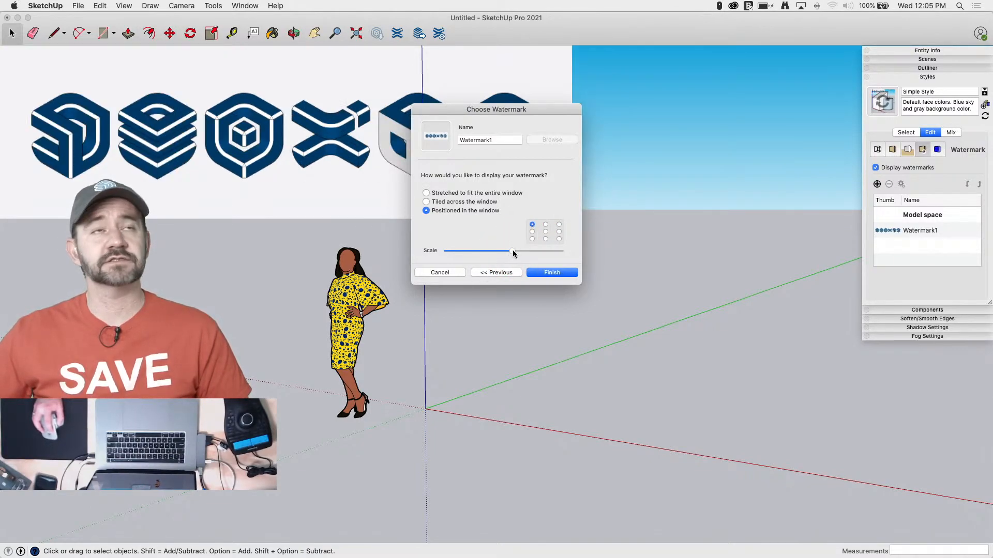
pyautogui.moveTo(512, 251); pyautogui.dragTo(501, 252)
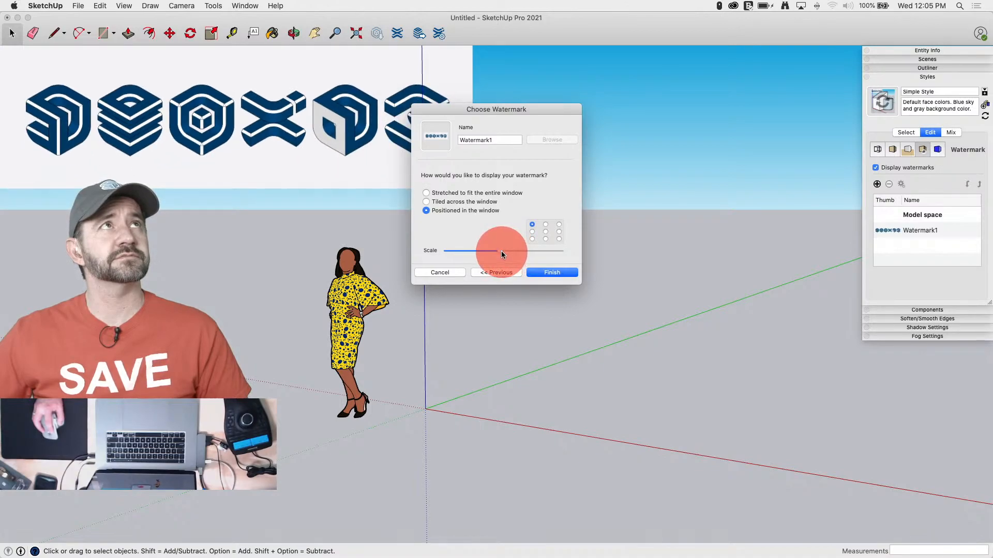
pyautogui.click(558, 272)
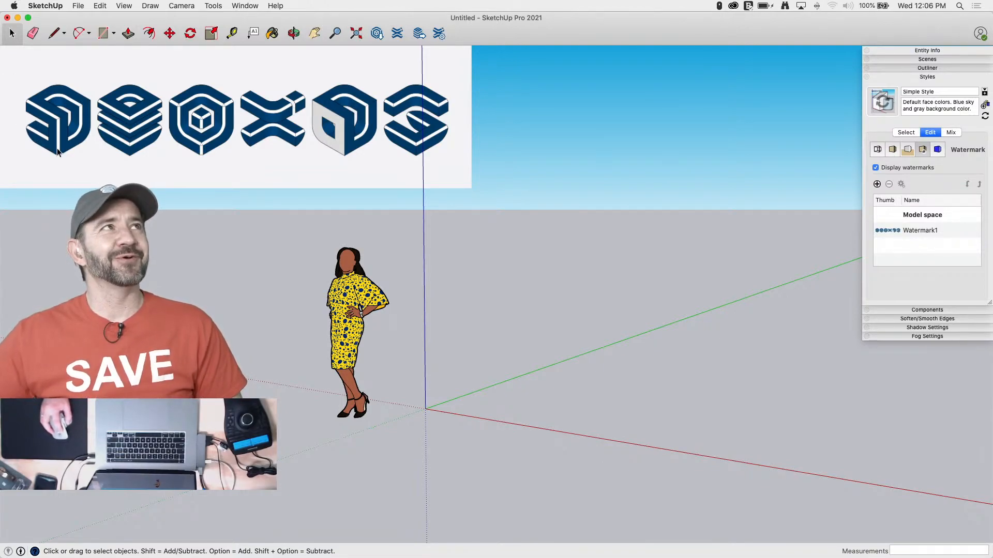
pyautogui.moveTo(22, 131); pyautogui.dragTo(60, 150)
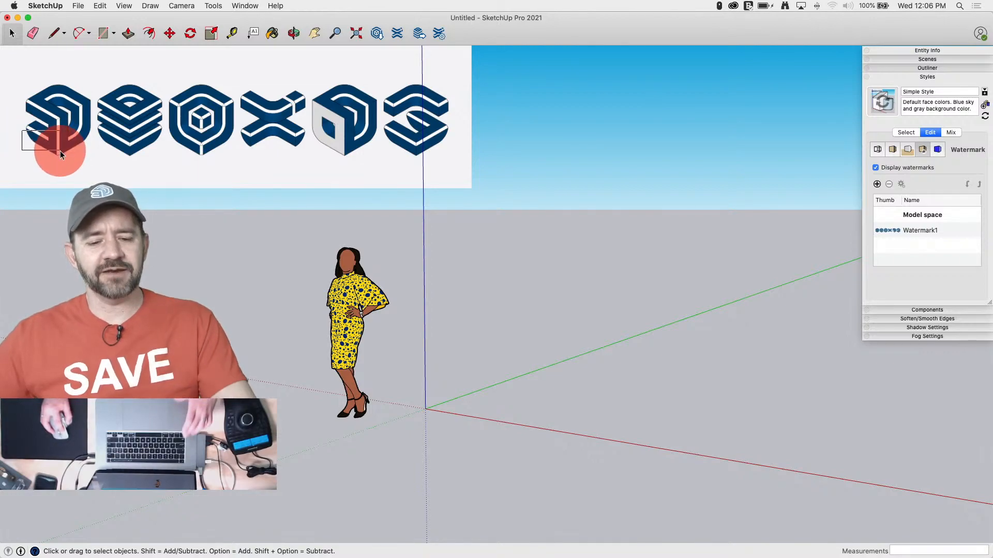
pyautogui.press('Escape')
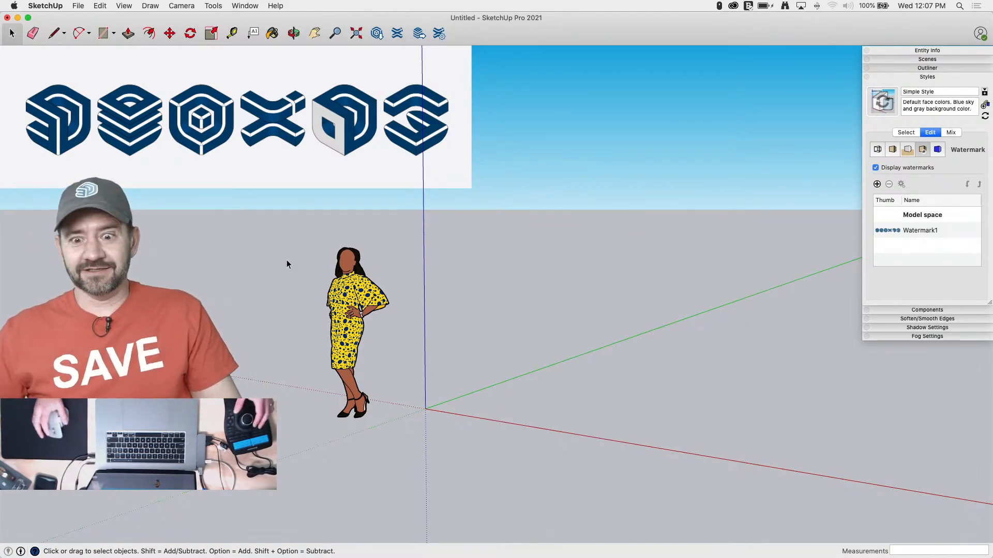
pyautogui.moveTo(286, 263); pyautogui.dragTo(430, 372, button='middle')
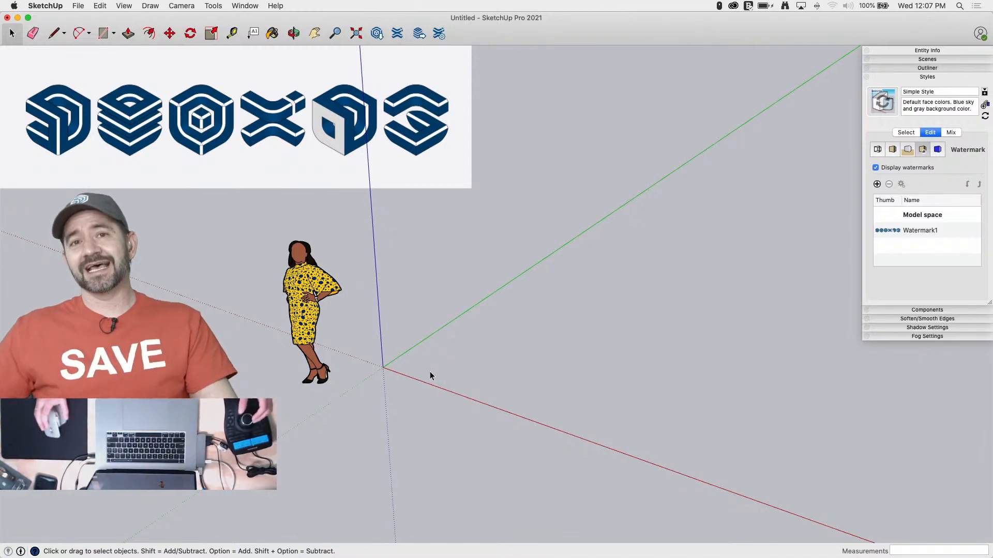
pyautogui.moveTo(430, 372); pyautogui.dragTo(443, 373, button='middle')
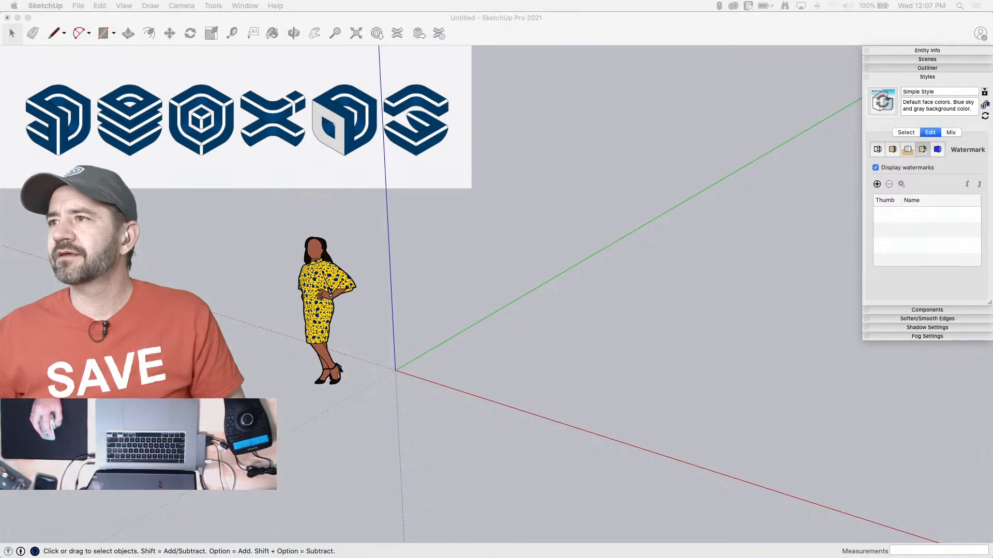
pyautogui.press('Up')
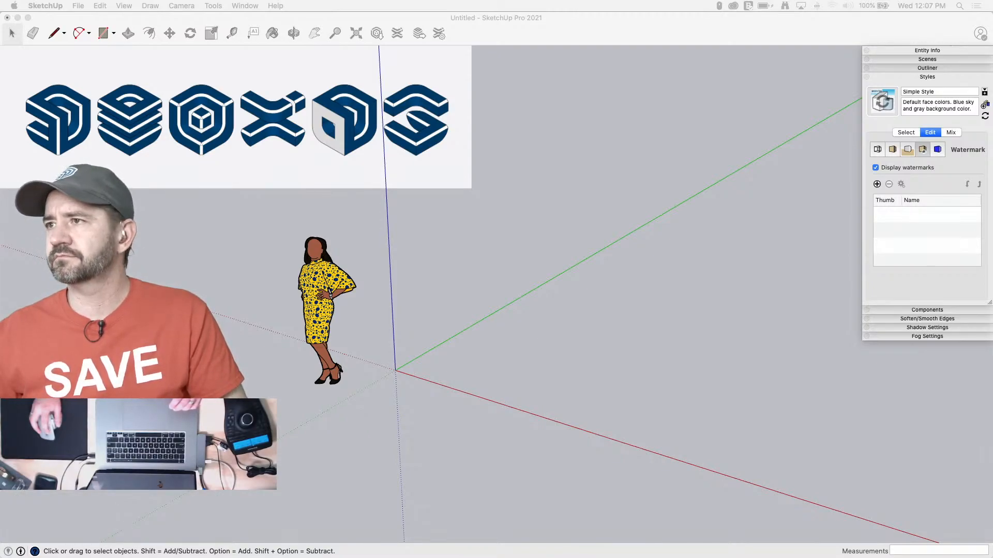
pyautogui.press('space')
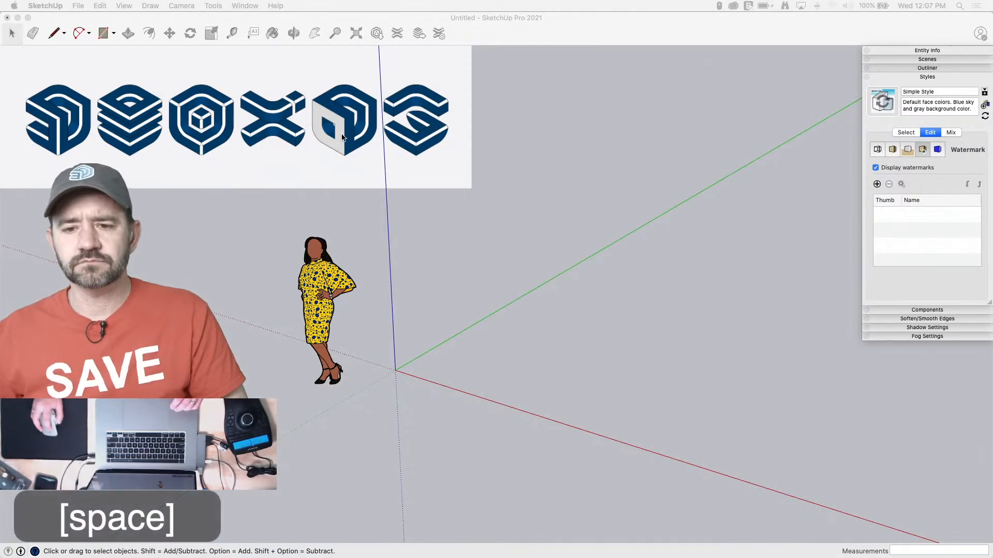
pyautogui.click(471, 29)
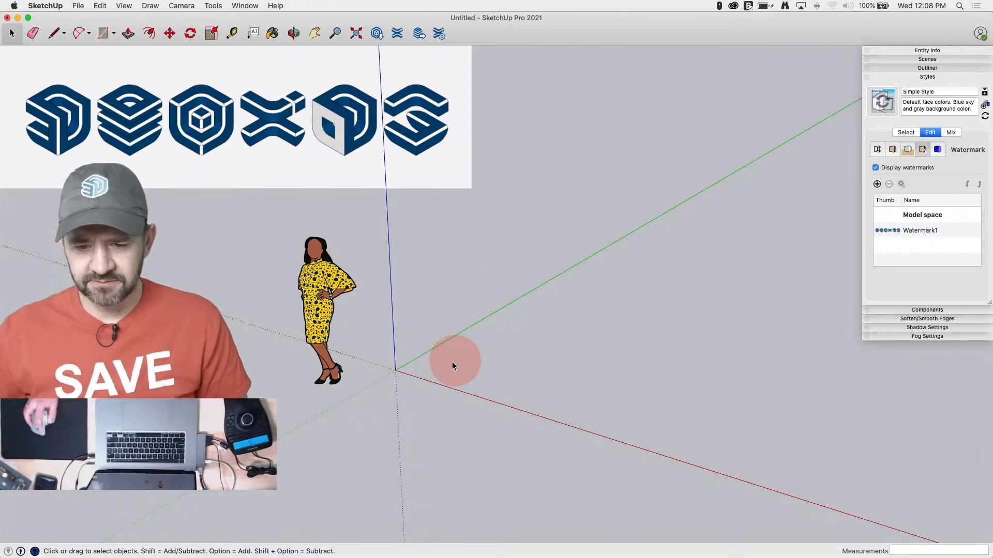
# Draw a 3'4" by 3'4" square on the ground plane, starting at the axes origin
pyautogui.press('r')
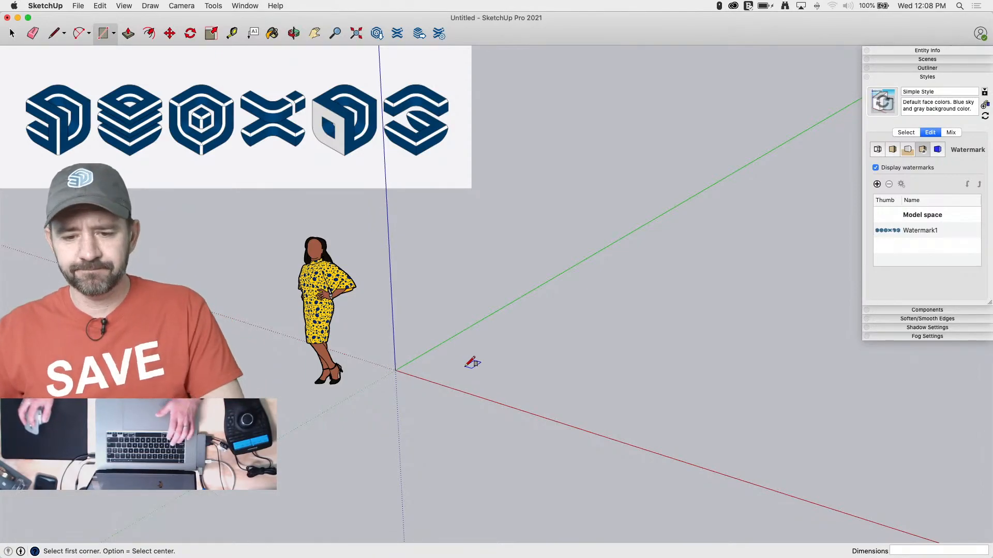
pyautogui.click(395, 370)
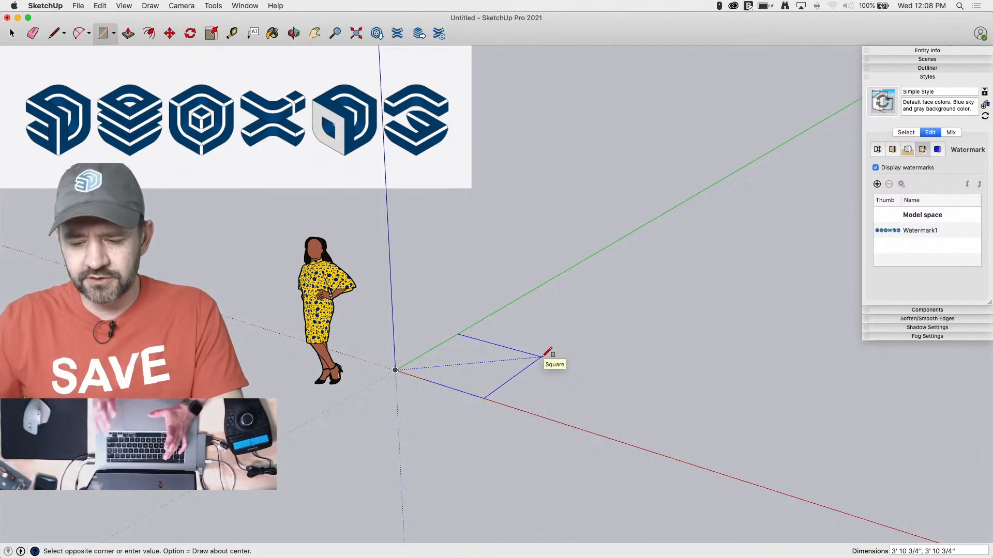
pyautogui.write("3'4")
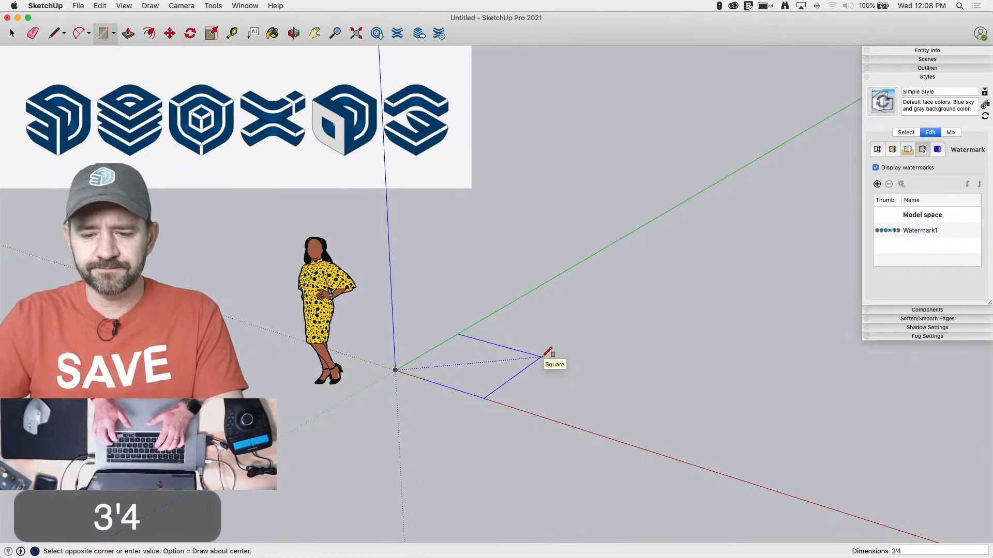
pyautogui.press('Return')
# Push/Pull the square upward by 3'4" to form a cube
pyautogui.press('p')
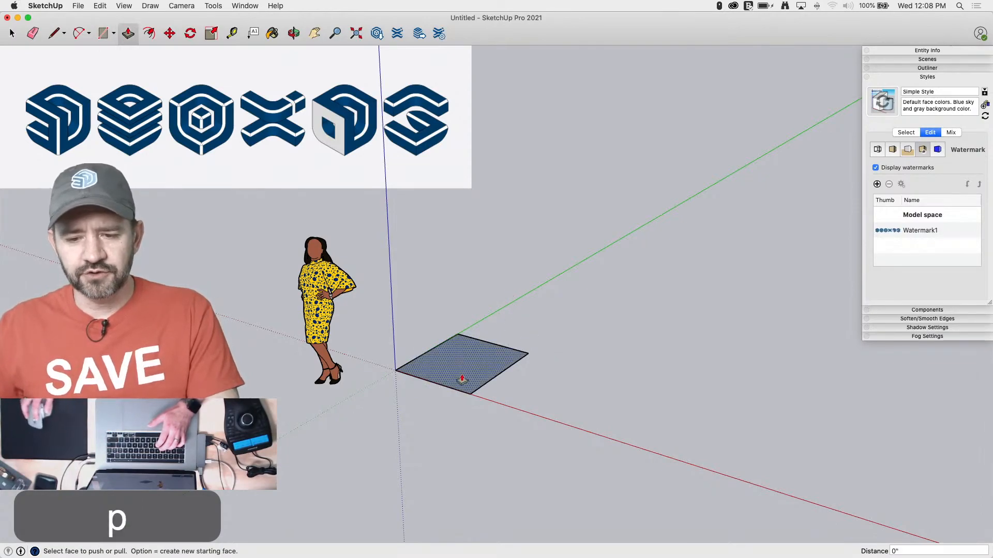
pyautogui.moveTo(465, 377); pyautogui.dragTo(466, 345)
pyautogui.write('3')
pyautogui.press('Return')
pyautogui.press('Return')
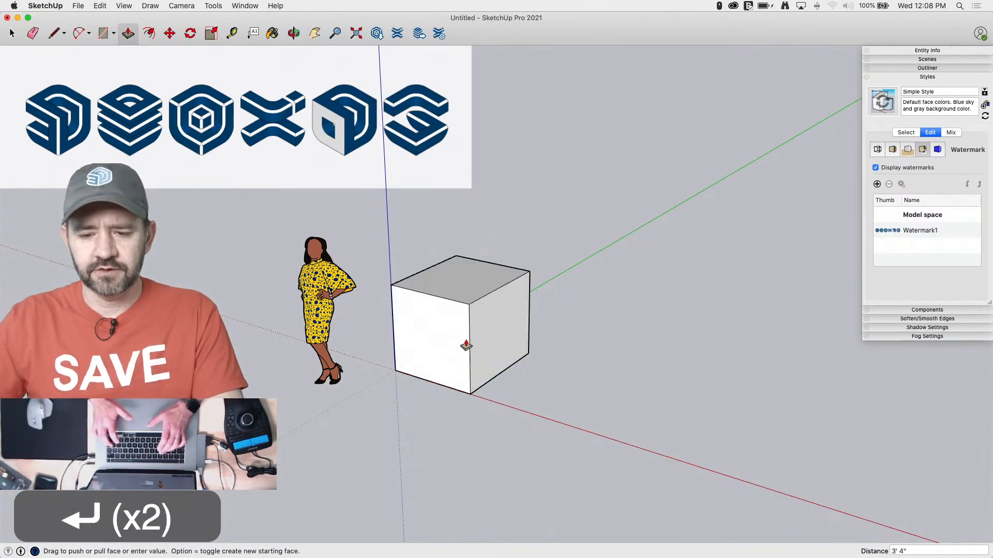
pyautogui.press('space')
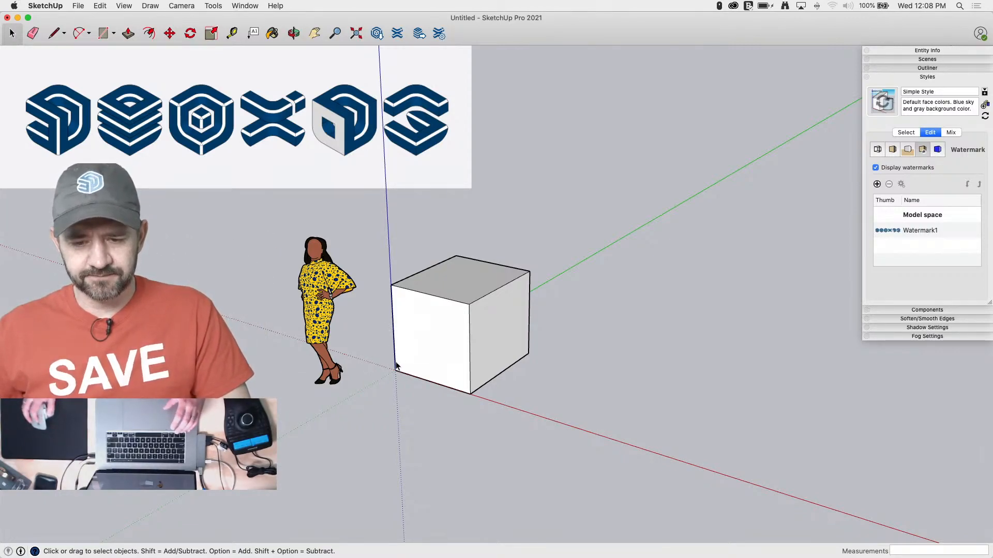
# Draw a 12" line from the origin corner up the cube's vertical edge to mark a point
pyautogui.scroll(5, 396, 366)
pyautogui.press('l')
pyautogui.click(374, 368)
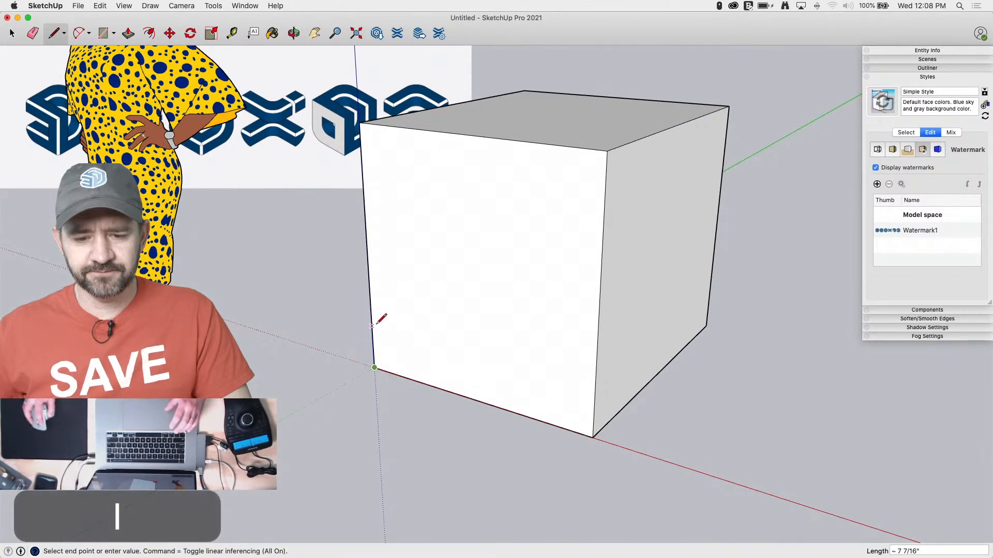
pyautogui.write('12')
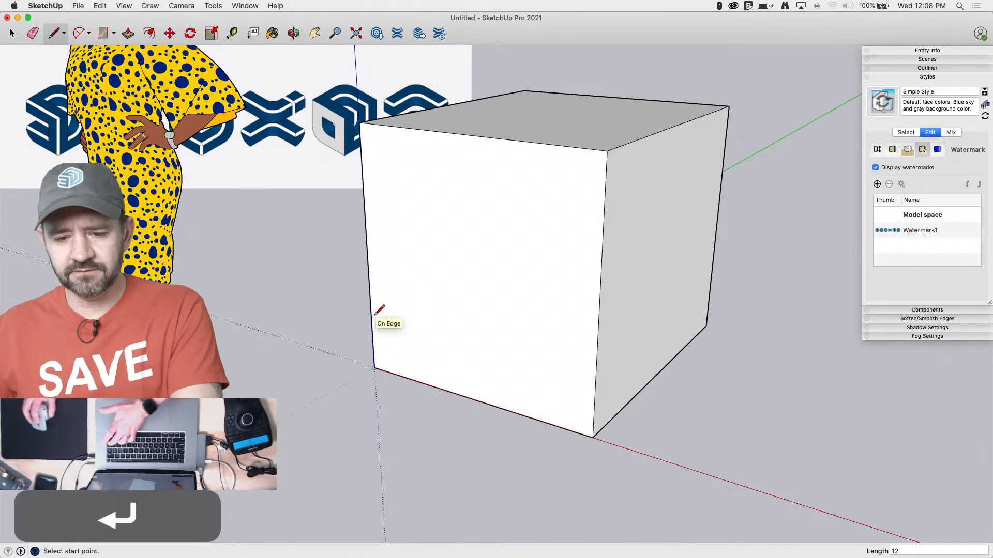
pyautogui.write('a')
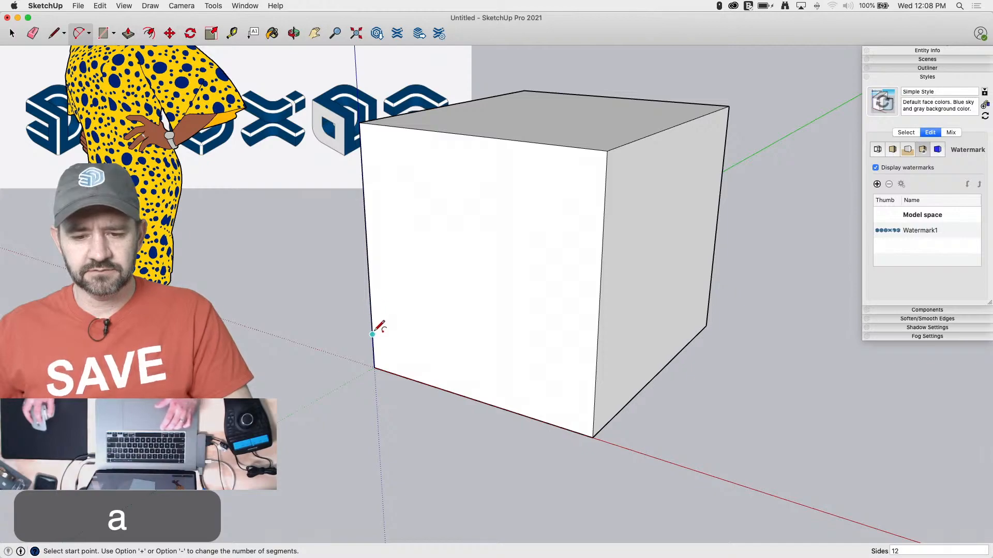
pyautogui.click(370, 300)
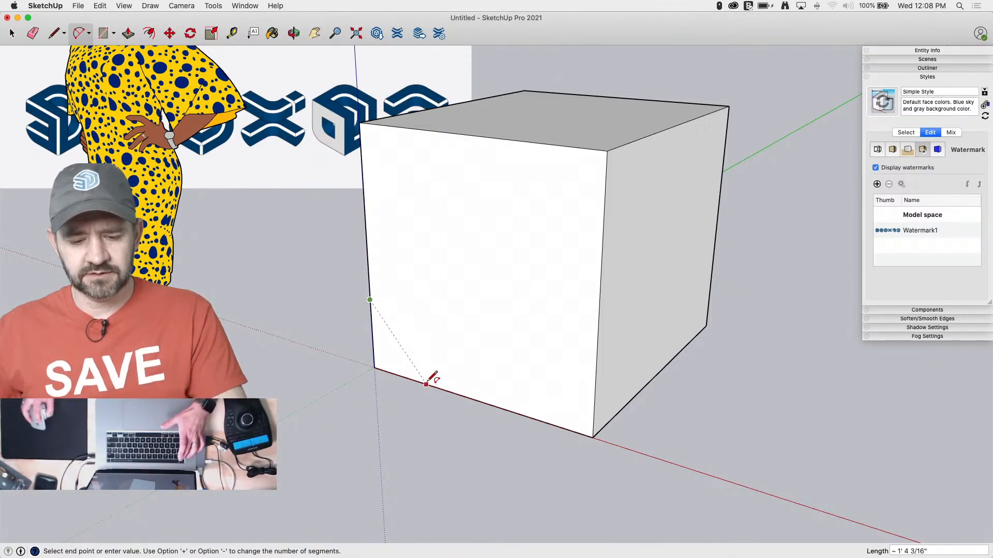
pyautogui.press('Escape')
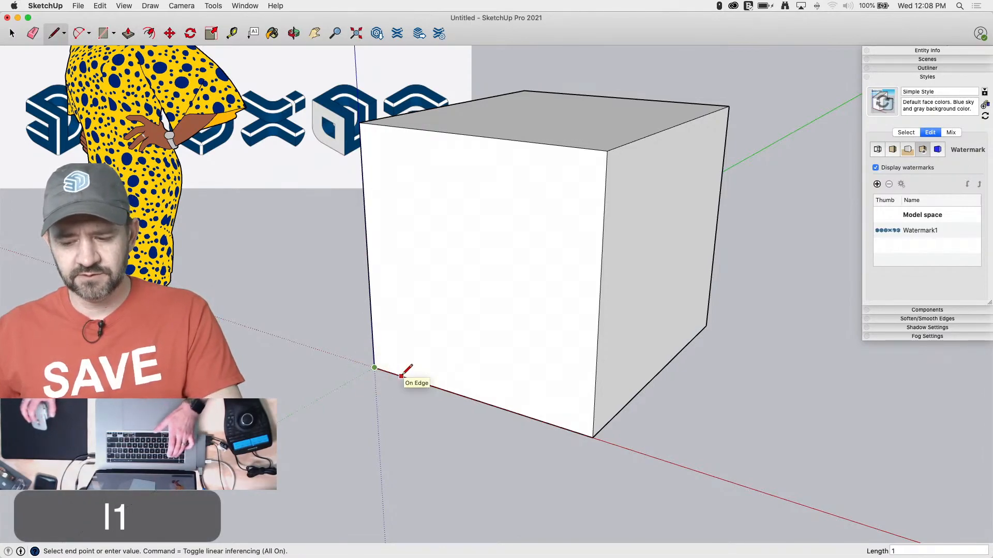
# Draw a 12" radius arc across the front face's lower origin corner, joining the points 12" along its two edges
pyautogui.click(433, 386)
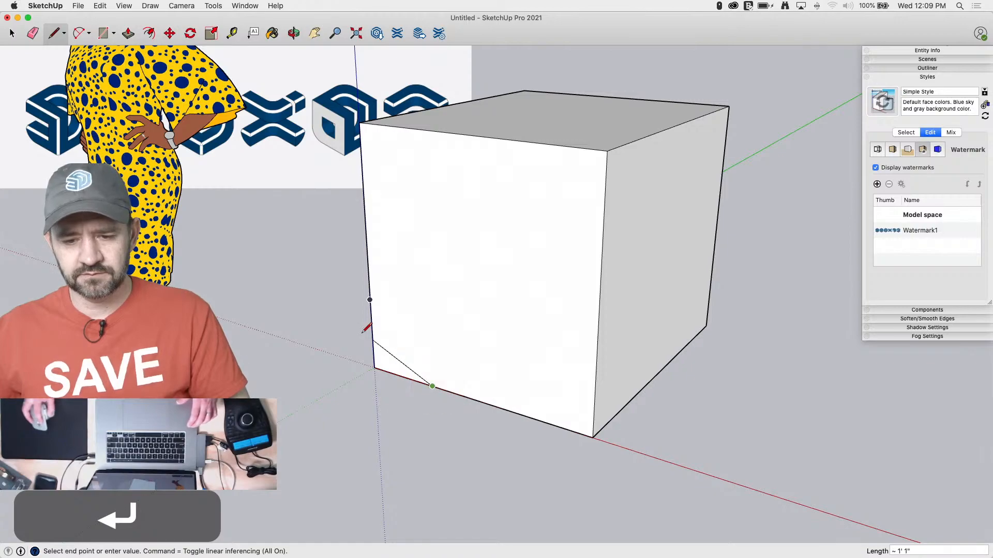
pyautogui.press('a')
pyautogui.click(369, 300)
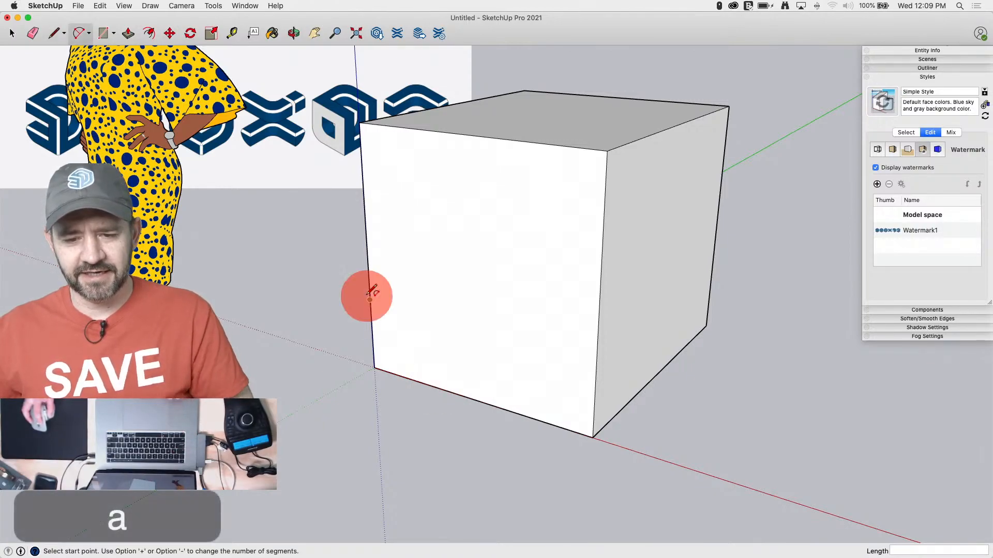
pyautogui.click(434, 386)
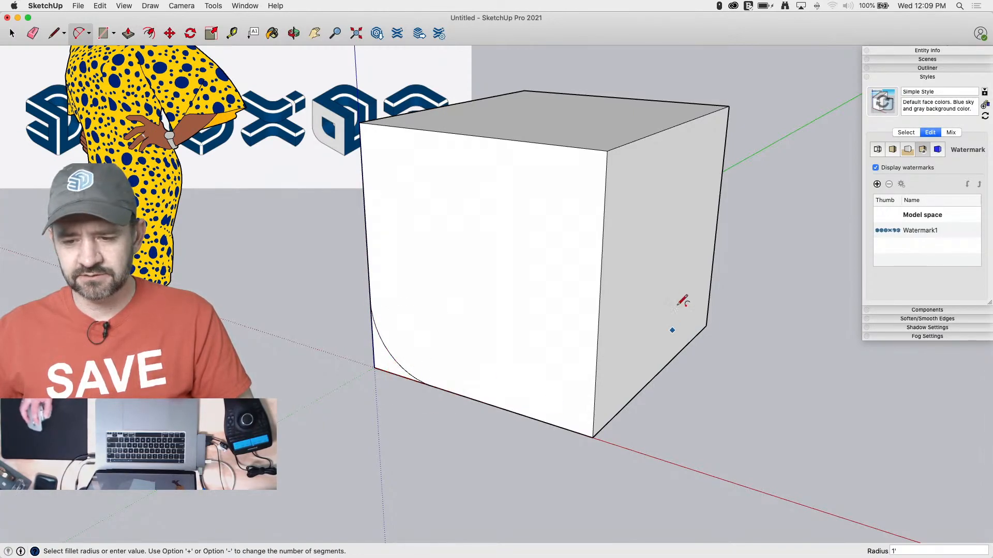
pyautogui.moveTo(708, 310); pyautogui.dragTo(568, 332, button='middle')
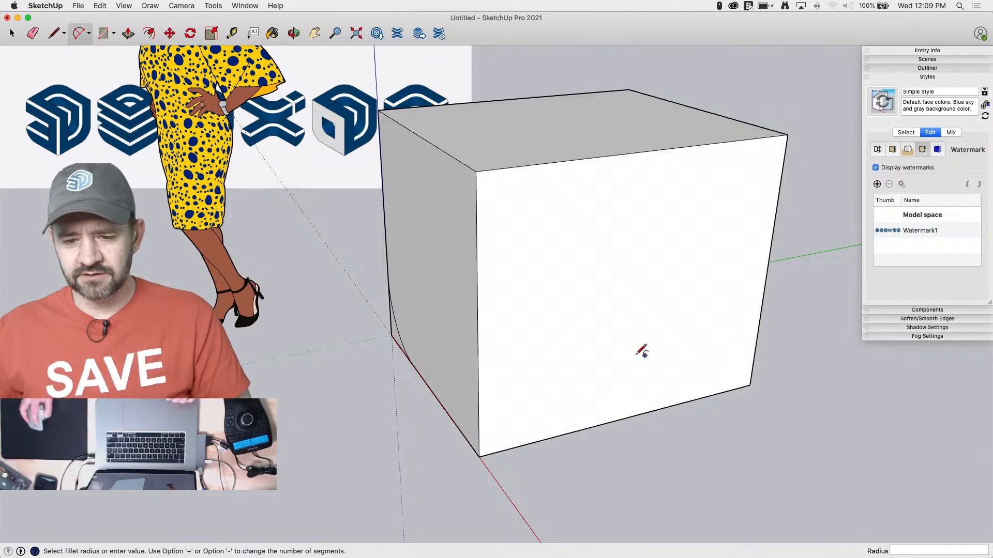
pyautogui.moveTo(580, 146); pyautogui.dragTo(621, 306, button='middle')
pyautogui.scroll(-4, 561, 407)
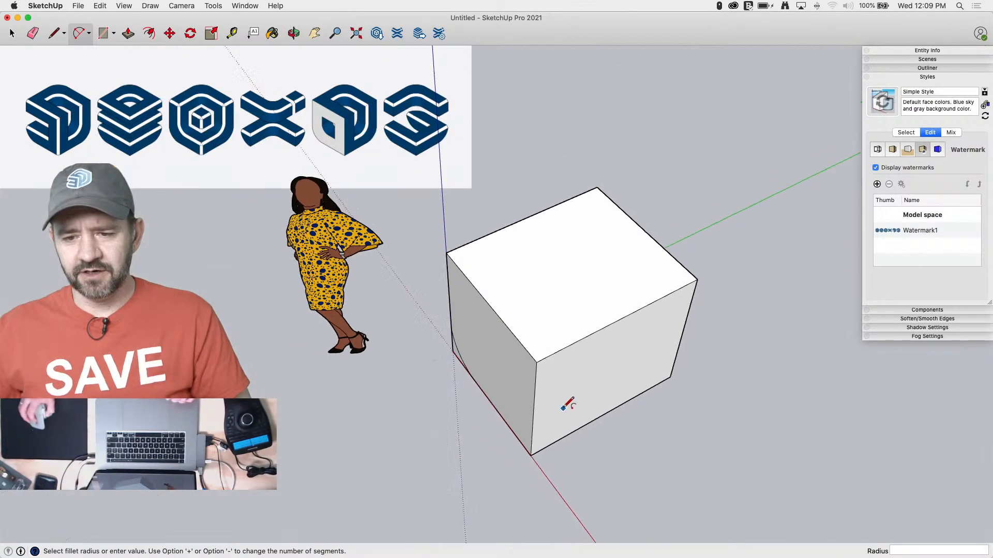
pyautogui.moveTo(583, 246); pyautogui.dragTo(514, 282, button='middle')
pyautogui.press('l')
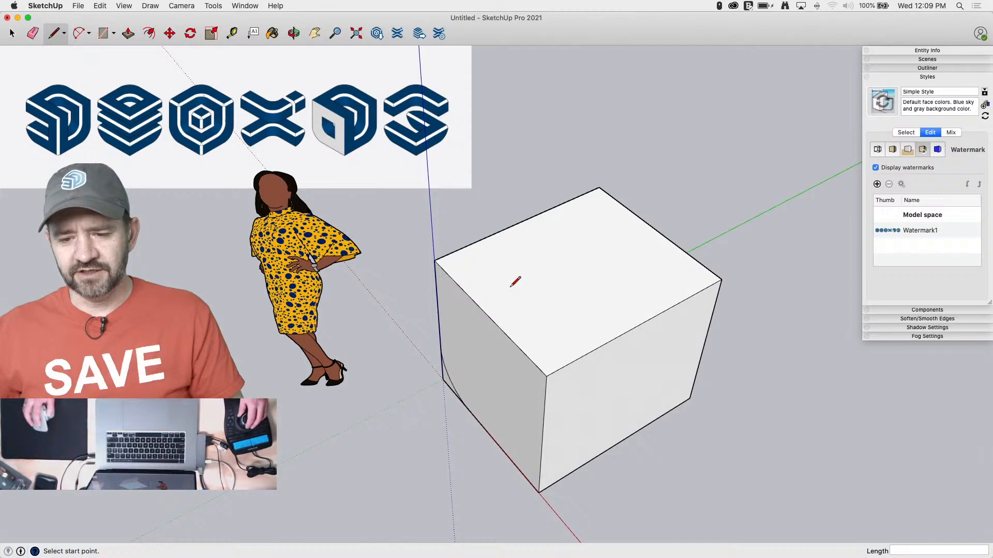
pyautogui.click(546, 376)
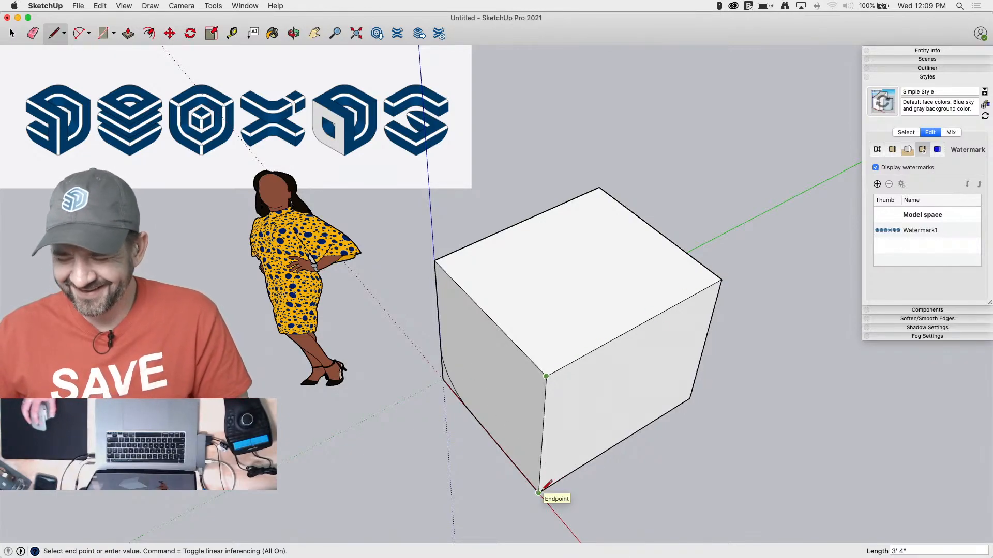
pyautogui.press('l')
pyautogui.press('space')
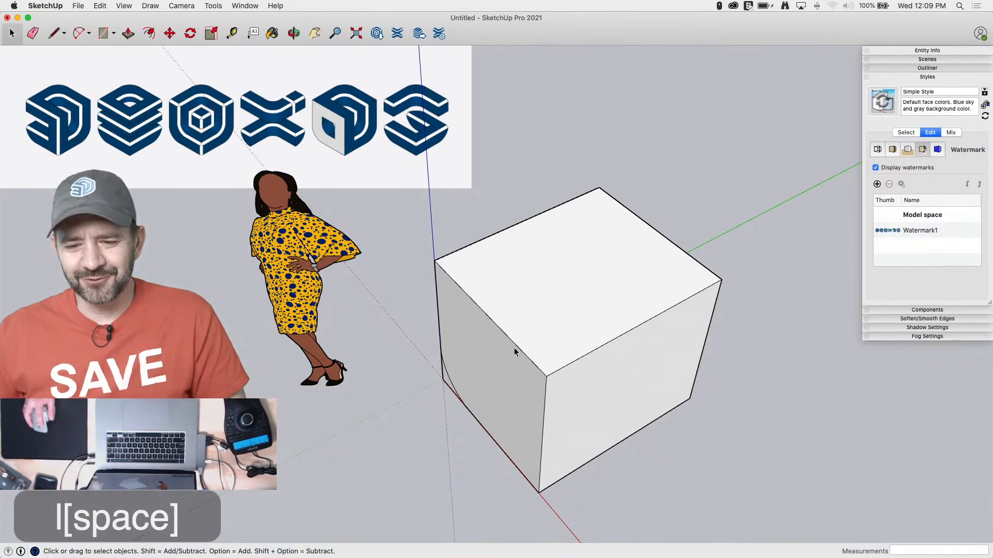
# Try to copy the edge between the top face and the arc face 3'4" across the top of the cube
pyautogui.click(516, 345)
pyautogui.press('m')
pyautogui.click(515, 345)
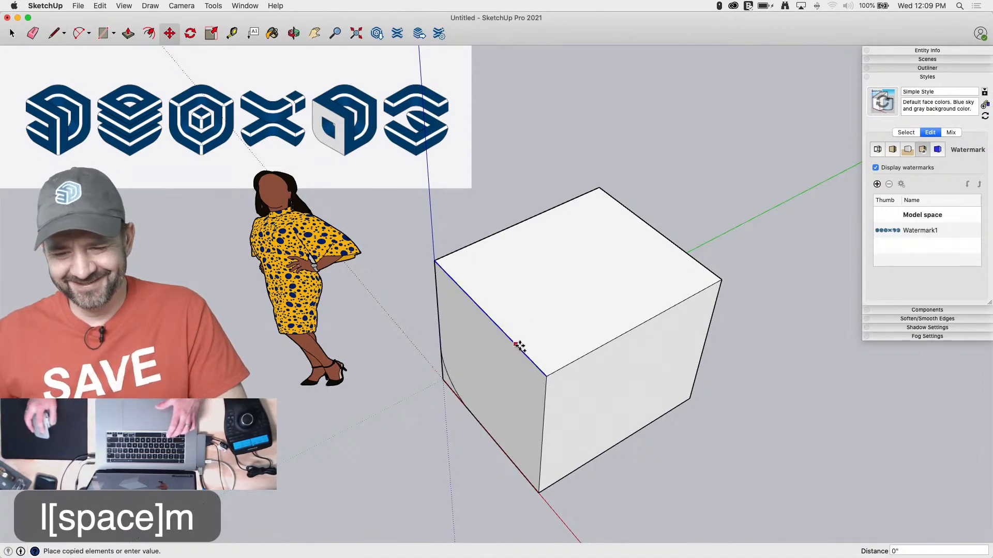
pyautogui.write('3')
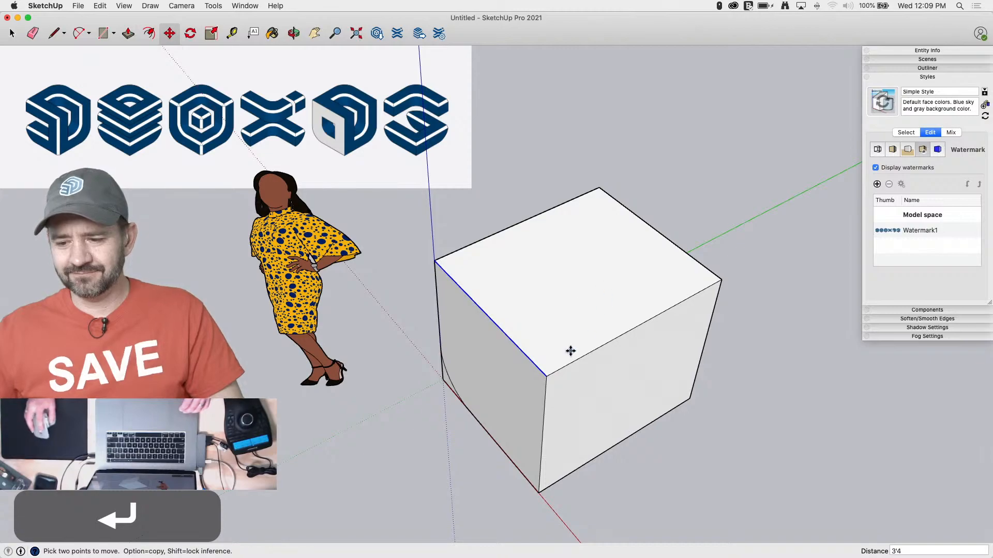
pyautogui.click(545, 374)
pyautogui.press('alt')
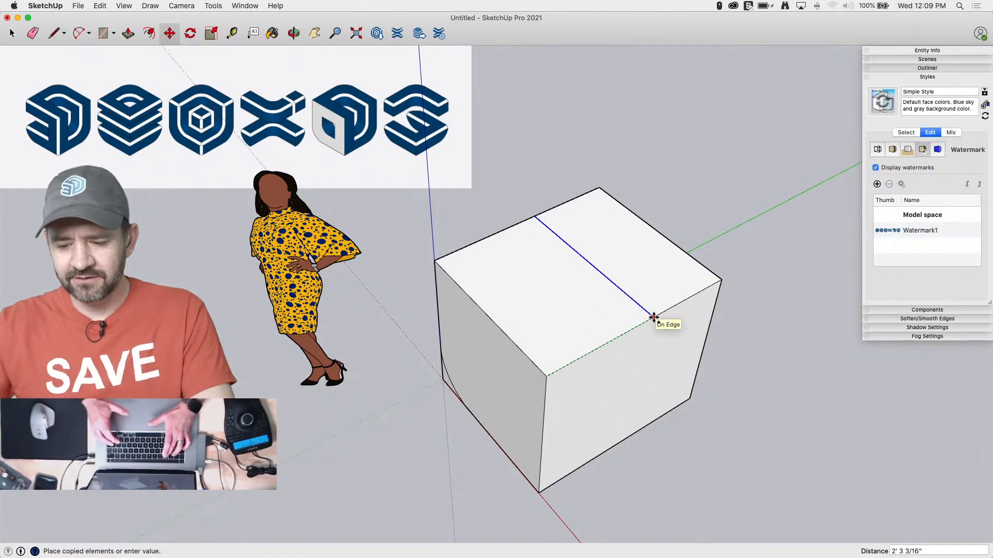
pyautogui.write("3'4")
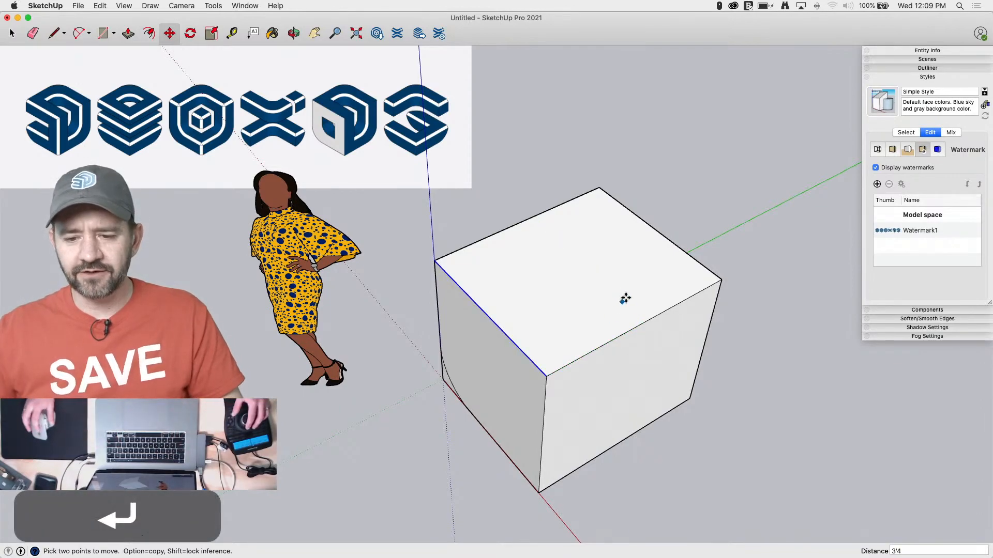
# Delete the rest of the cube, keeping only the front face that holds the corner arc
pyautogui.press('space')
pyautogui.moveTo(608, 215); pyautogui.dragTo(485, 514)
pyautogui.press('BackSpace')
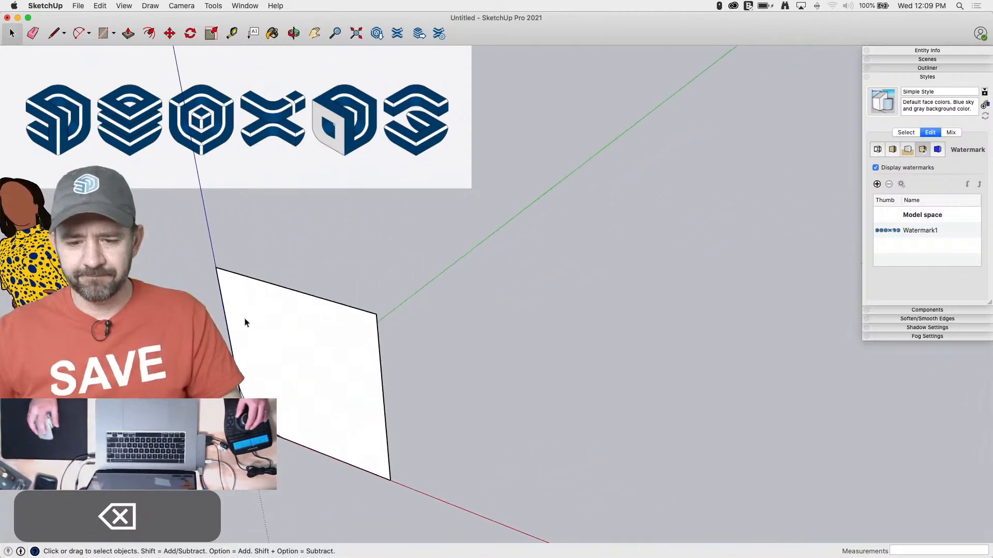
# Push/Pull the remaining front face along the green axis by 3'4" to rebuild the cube
pyautogui.press('p')
pyautogui.moveTo(343, 394); pyautogui.dragTo(386, 354)
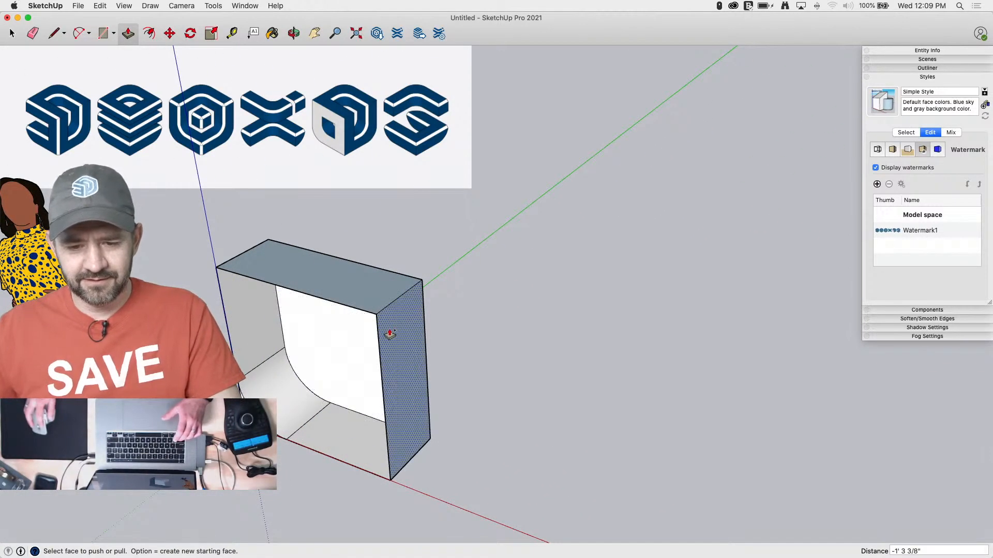
pyautogui.press('super+z')
pyautogui.moveTo(337, 357); pyautogui.dragTo(403, 298)
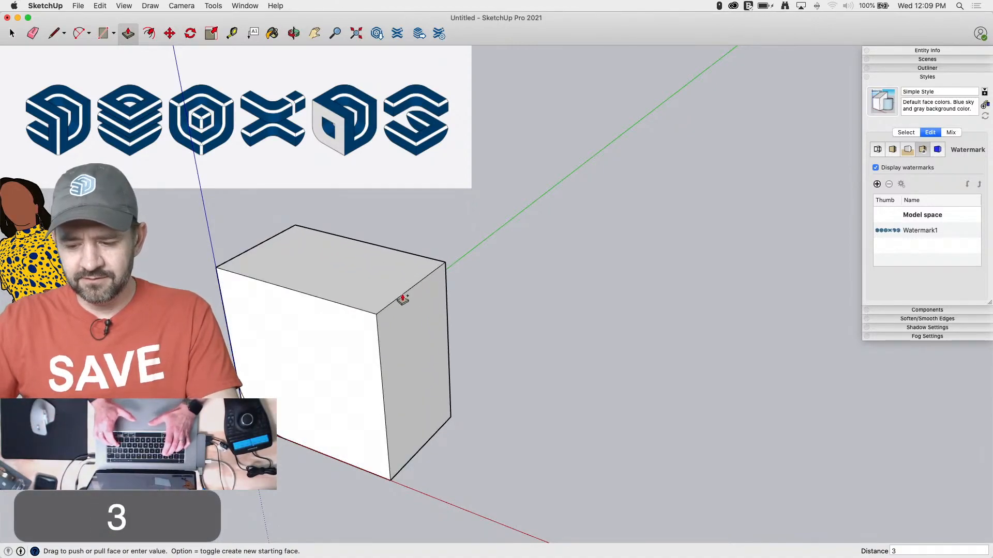
pyautogui.write('3\' 4"')
pyautogui.press('Return')
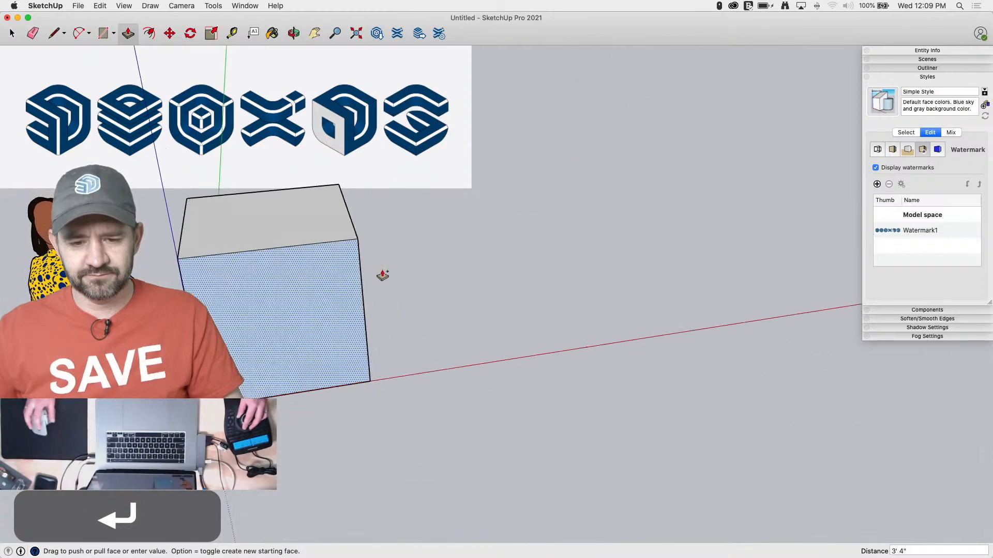
# Push/Pull the leftover corner area to fill out the cube and erase the dividing edge on its side
pyautogui.press('space')
pyautogui.press('e')
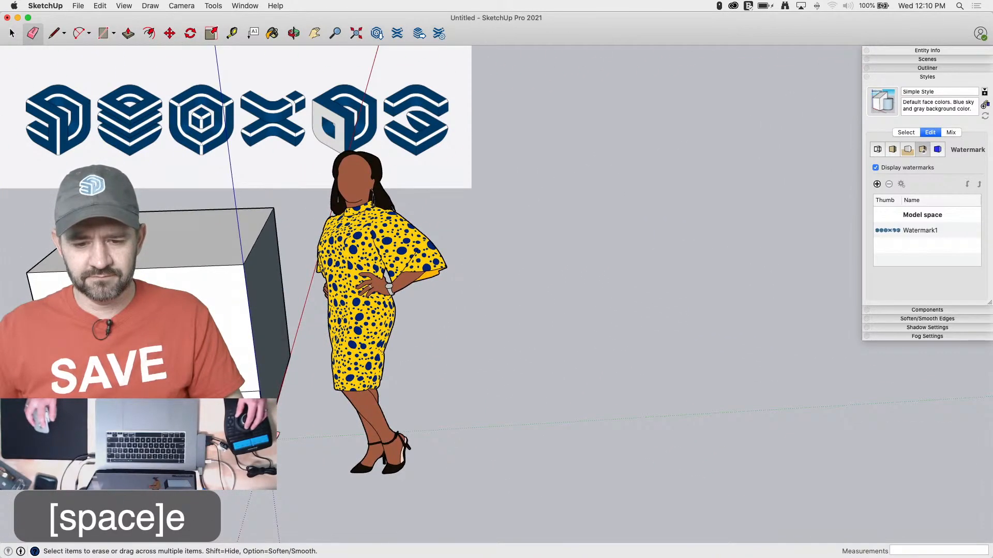
pyautogui.press('p')
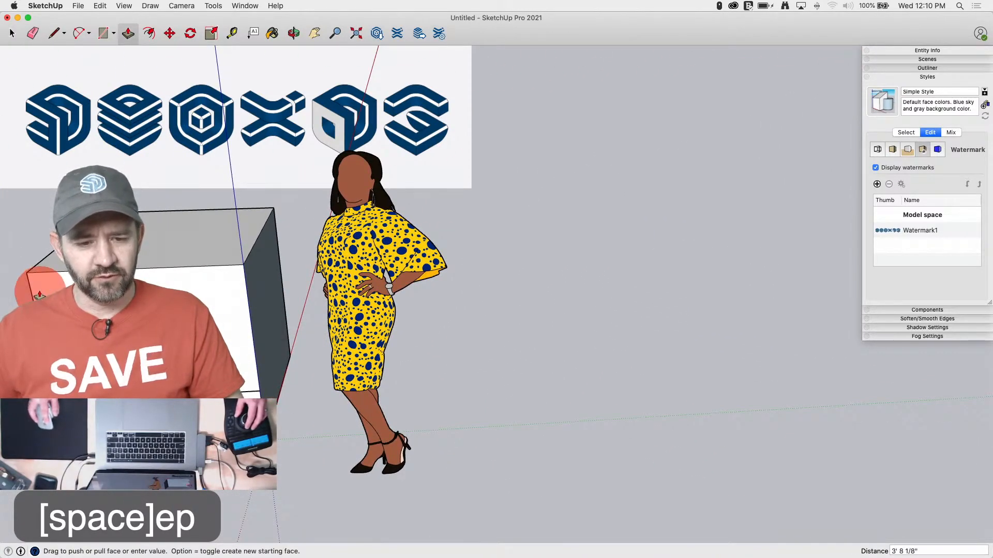
pyautogui.press('e')
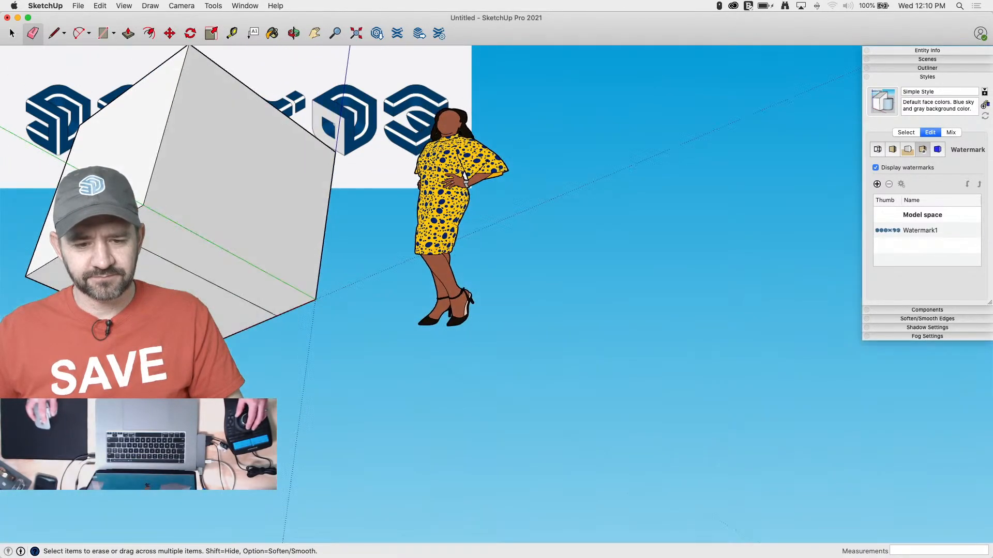
pyautogui.moveTo(252, 291); pyautogui.dragTo(189, 255)
# Reverse the front face so its white side points outward
pyautogui.press('space')
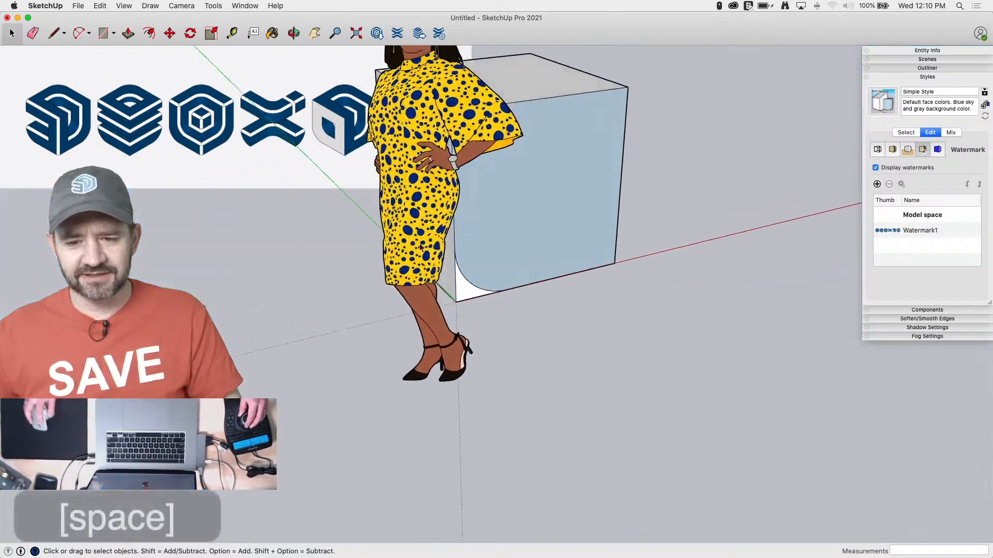
pyautogui.rightClick(427, 289)
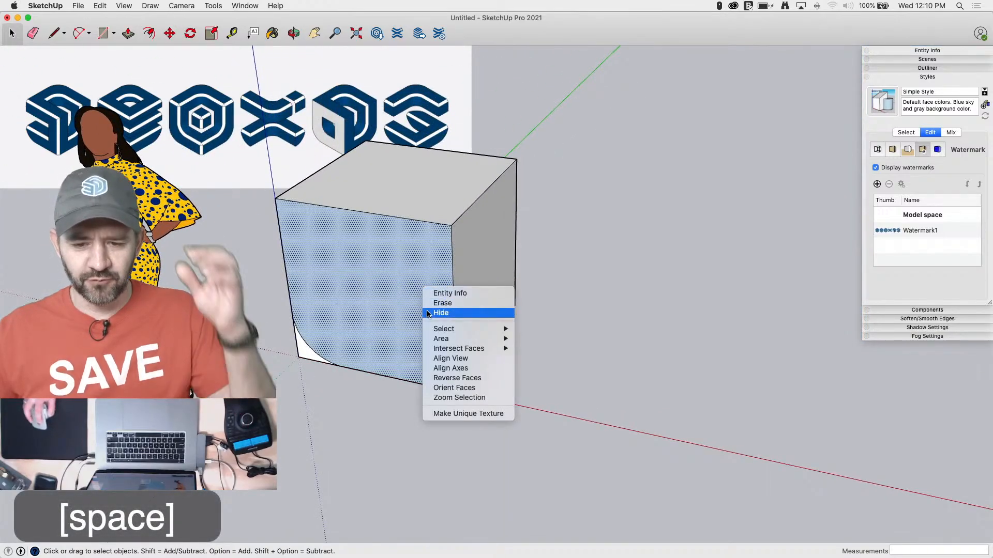
pyautogui.click(455, 377)
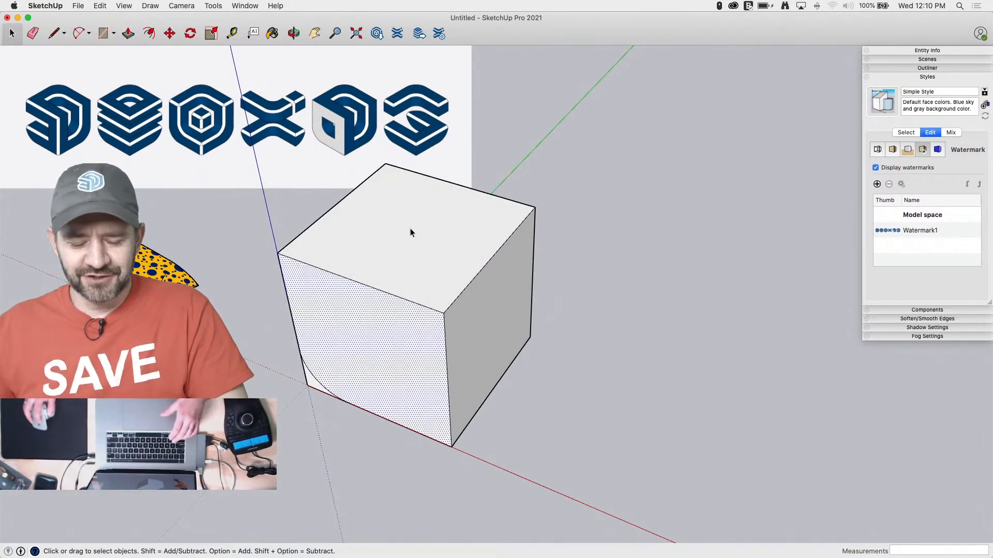
# Draw 12" lines from the top face's back corner above the green axis along both adjoining edges to mark points
pyautogui.press('l')
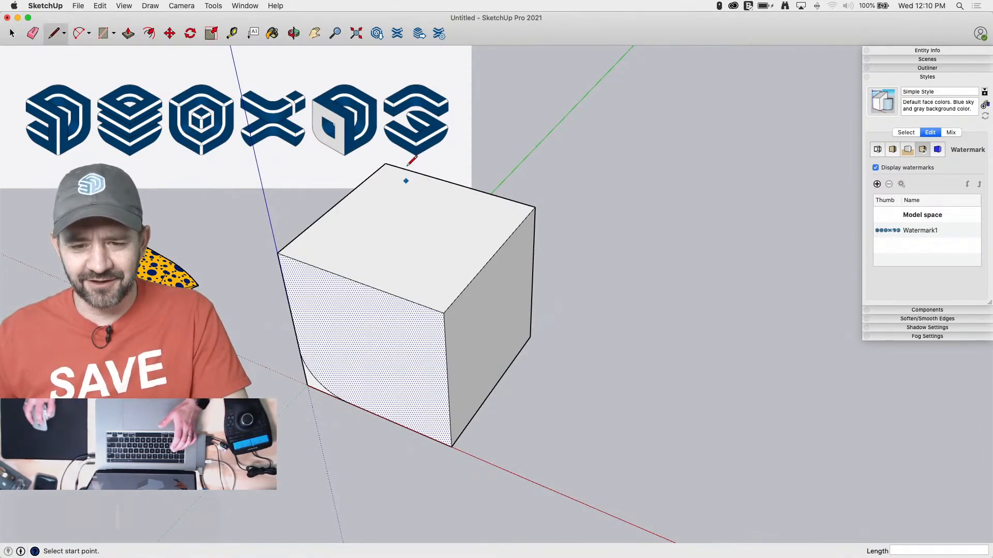
pyautogui.click(385, 163)
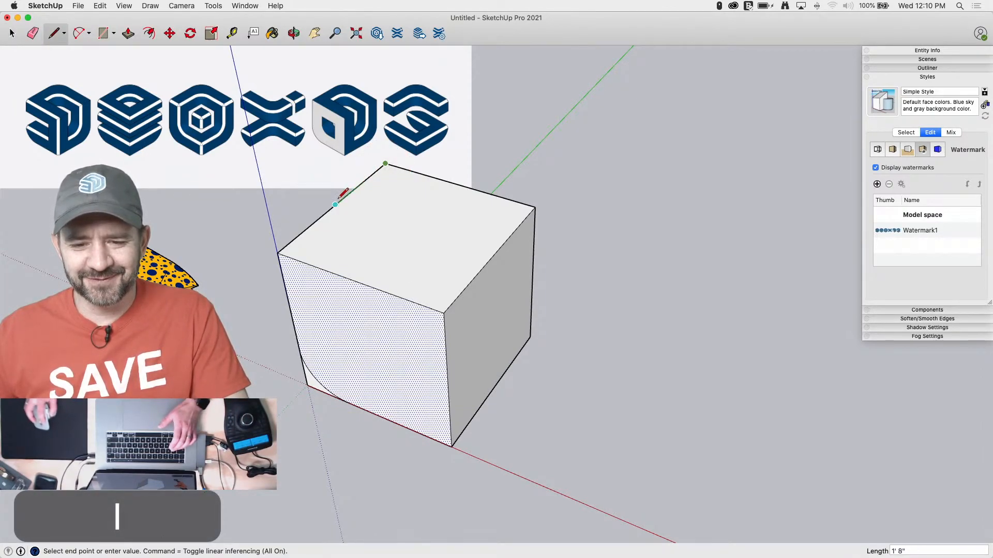
pyautogui.write('12')
pyautogui.press('Return')
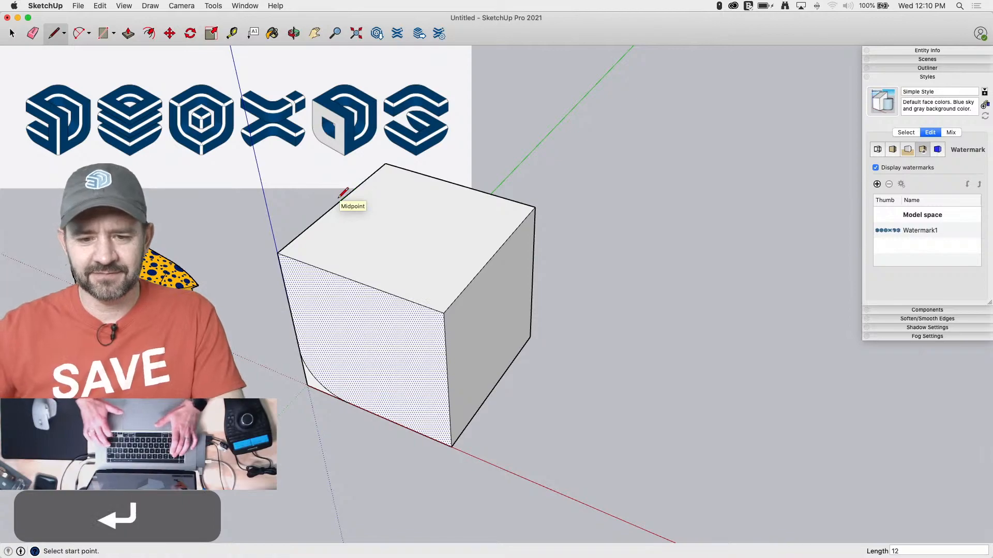
pyautogui.click(385, 163)
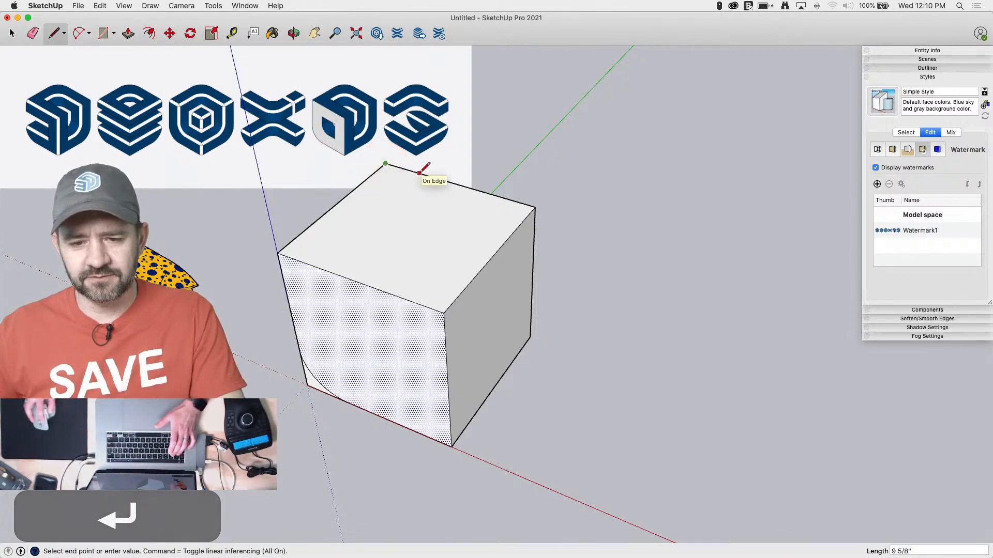
pyautogui.press('Return')
# Draw a tangent arc across the top face's back corner between the two marked points
pyautogui.press('a')
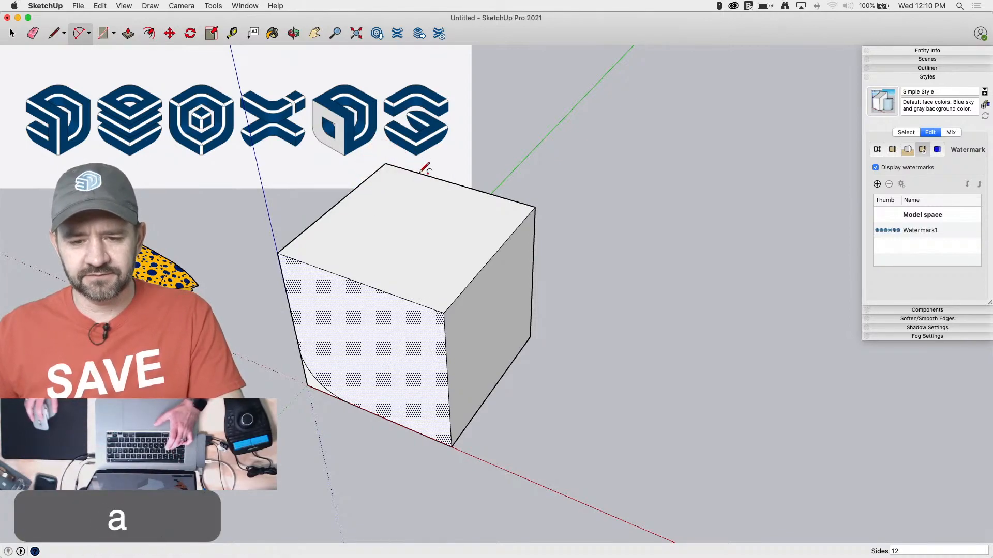
pyautogui.click(356, 188)
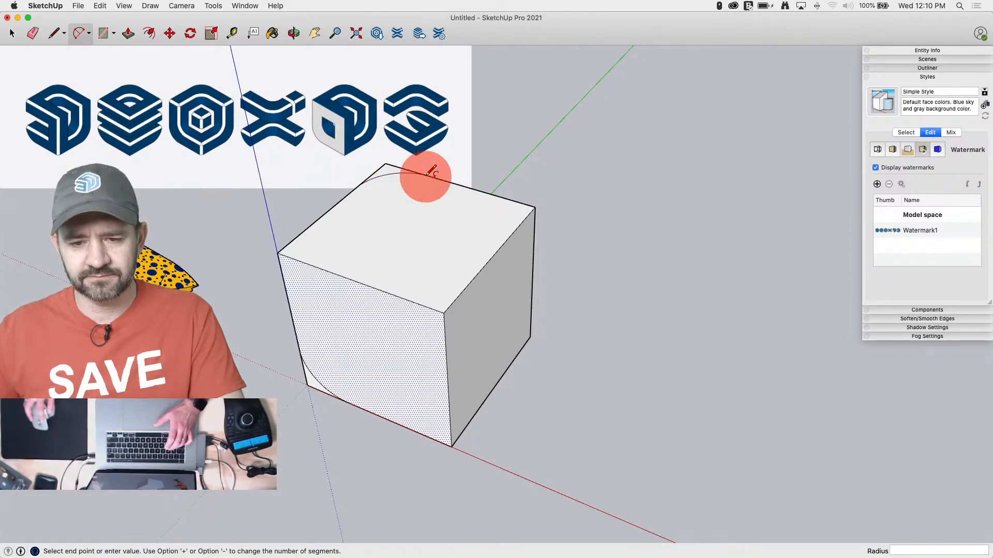
pyautogui.click(431, 171)
pyautogui.press('space')
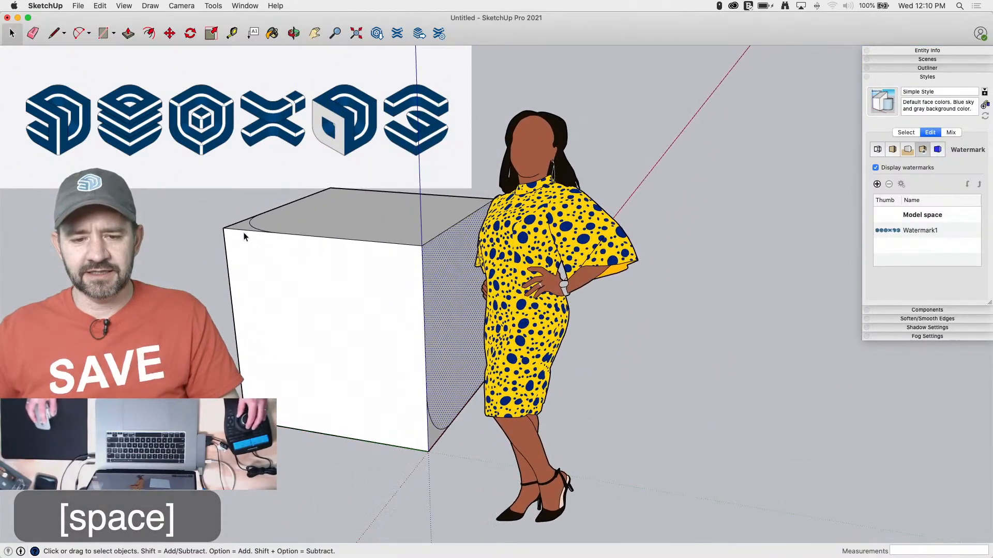
# Push/Pull the corner area outside the top arc down 3'4" to round off the cube's vertical back edge
pyautogui.press('p')
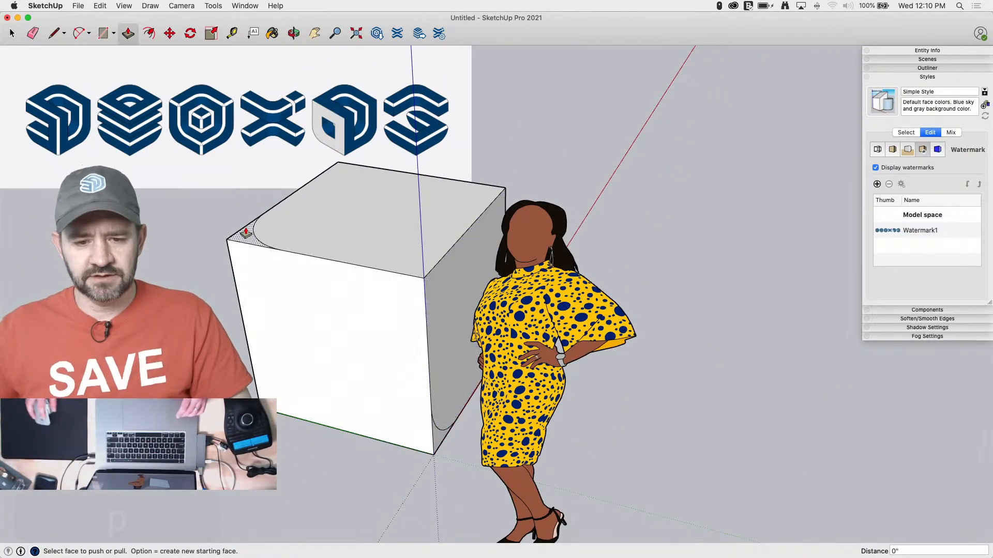
pyautogui.press('p')
pyautogui.moveTo(245, 233); pyautogui.dragTo(288, 414)
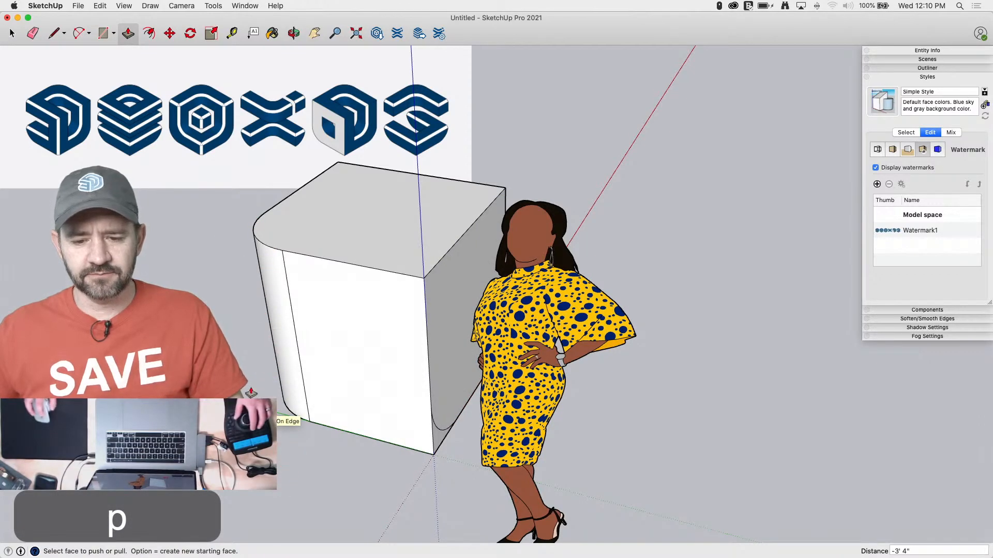
pyautogui.press('space')
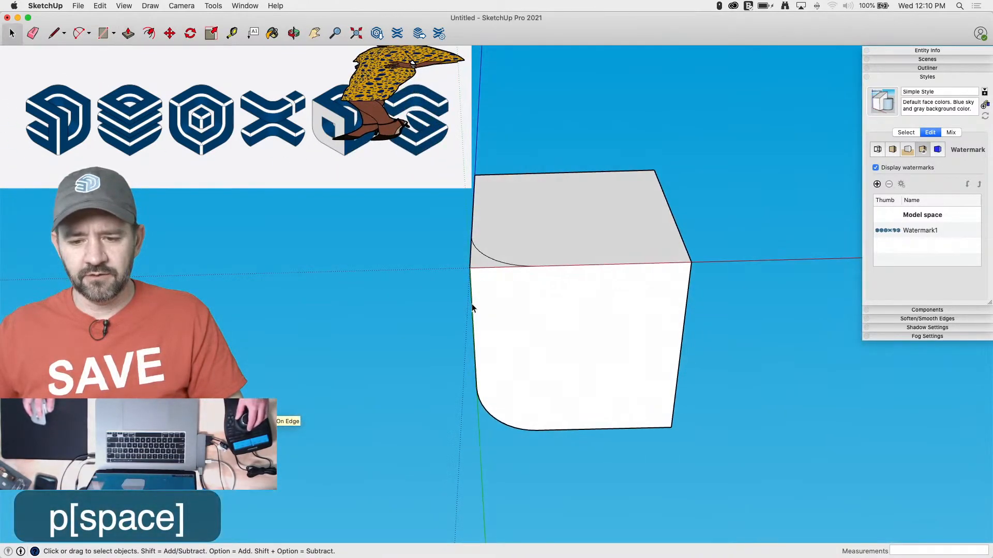
# Run Follow Me on the front face's corner area along the bottom perimeter edges and arc to round the lower edge
pyautogui.click(471, 312)
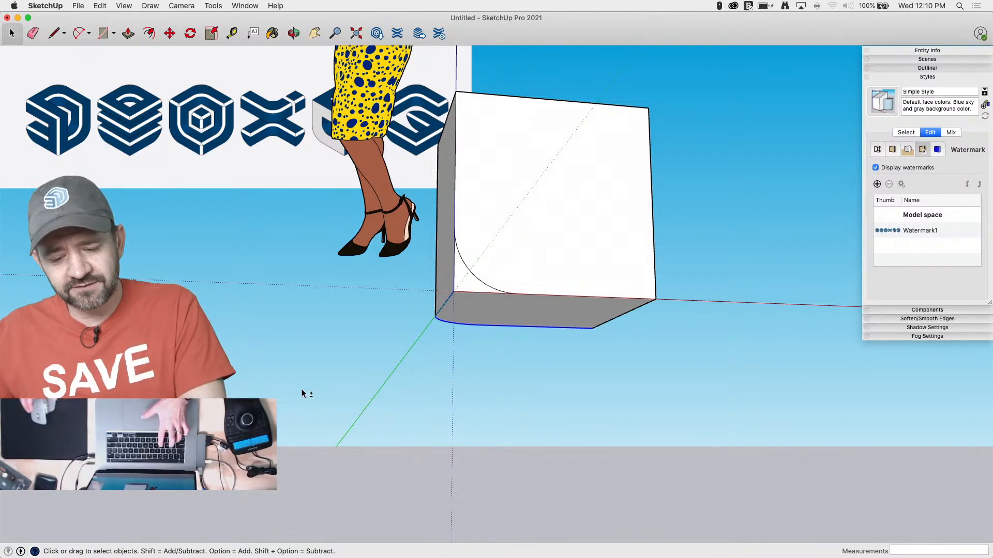
pyautogui.press('f')
pyautogui.click(467, 286)
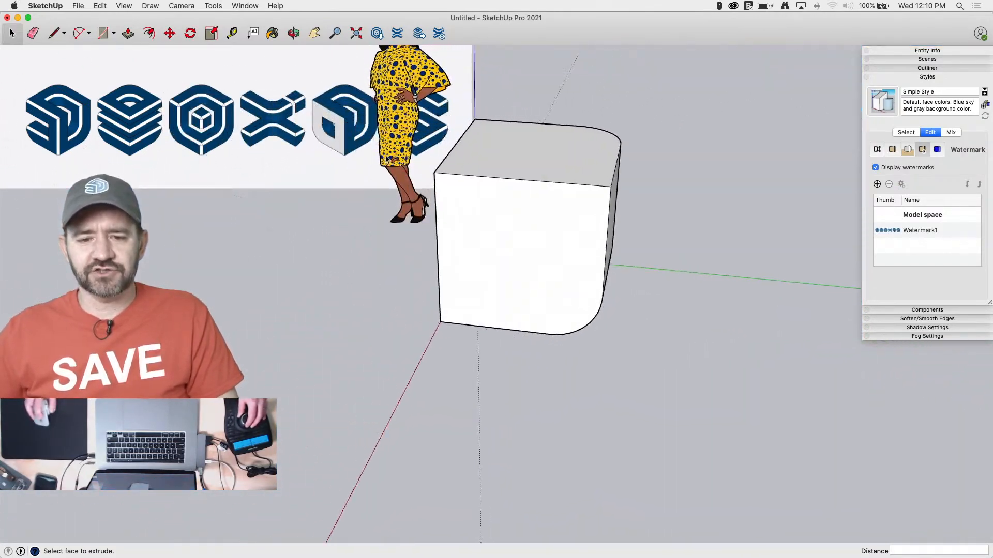
pyautogui.press('space')
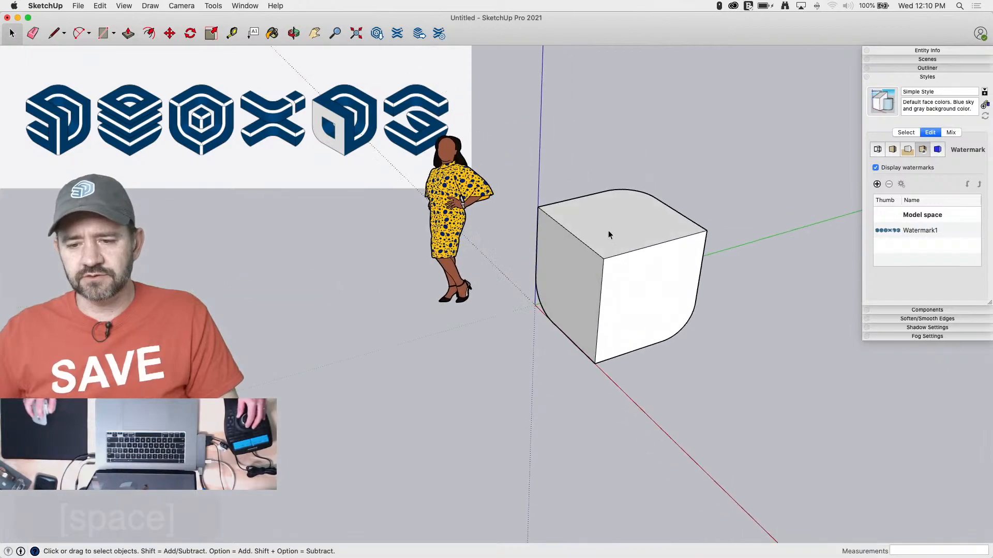
# Select all of the rounded cube's connected geometry and make it a group
pyautogui.tripleClick(612, 273)
pyautogui.rightClick(615, 271)
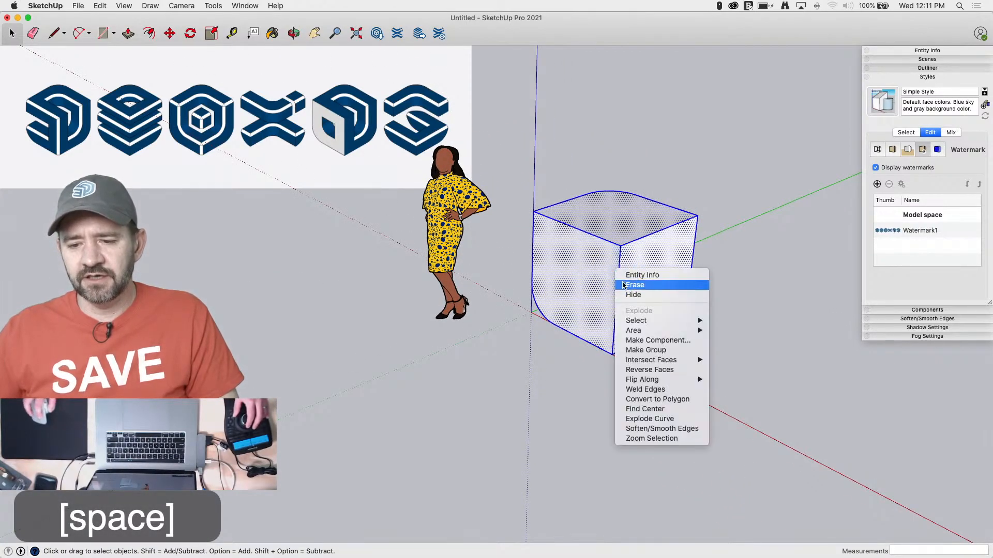
pyautogui.click(646, 350)
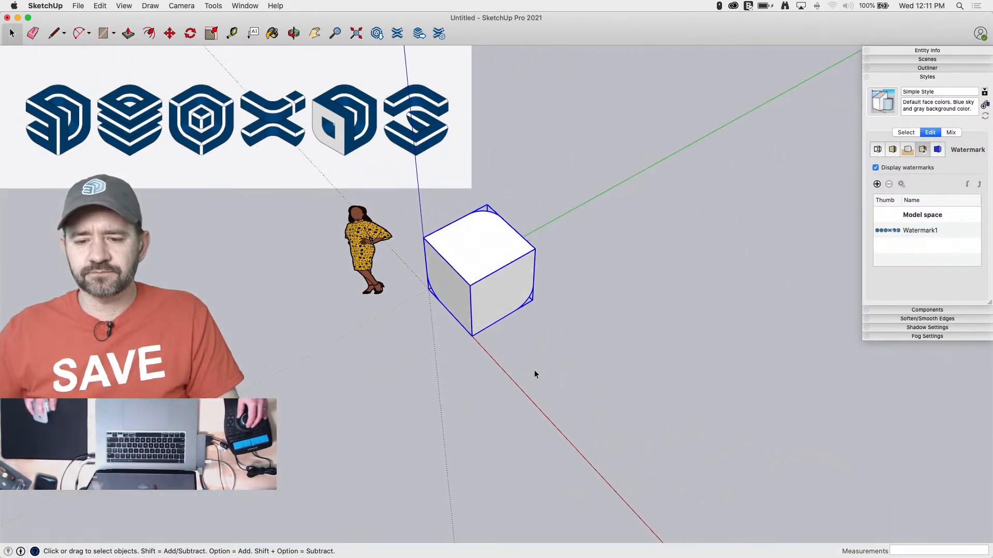
# Copy the rounded-cube group 8' along its top face's diagonal and array it as 4x copies
pyautogui.press('m')
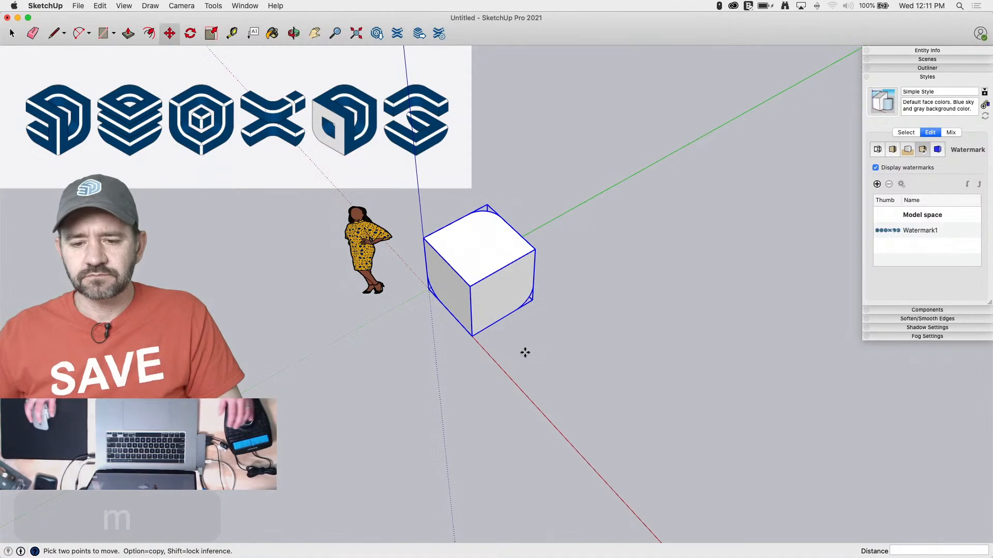
pyautogui.click(424, 240)
pyautogui.press('alt')
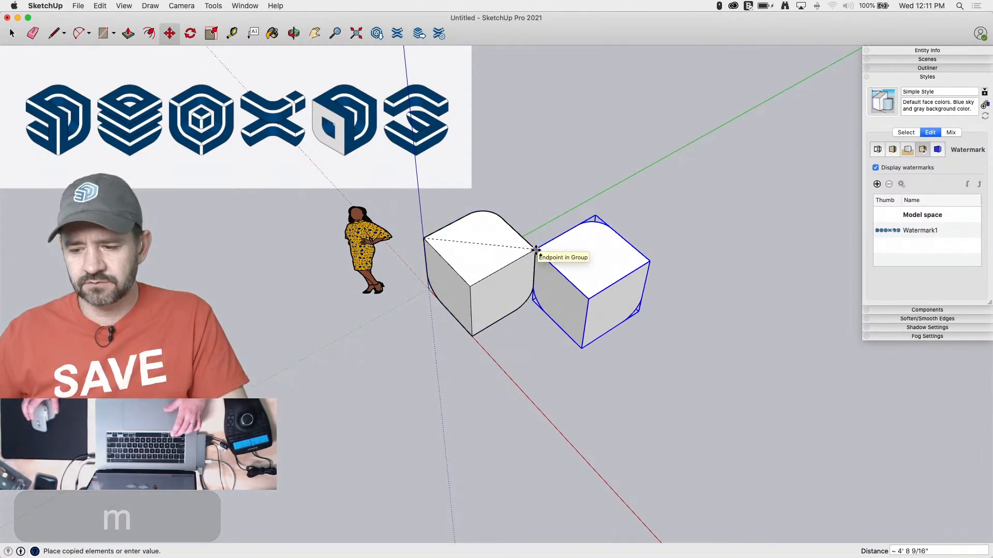
pyautogui.write("8'")
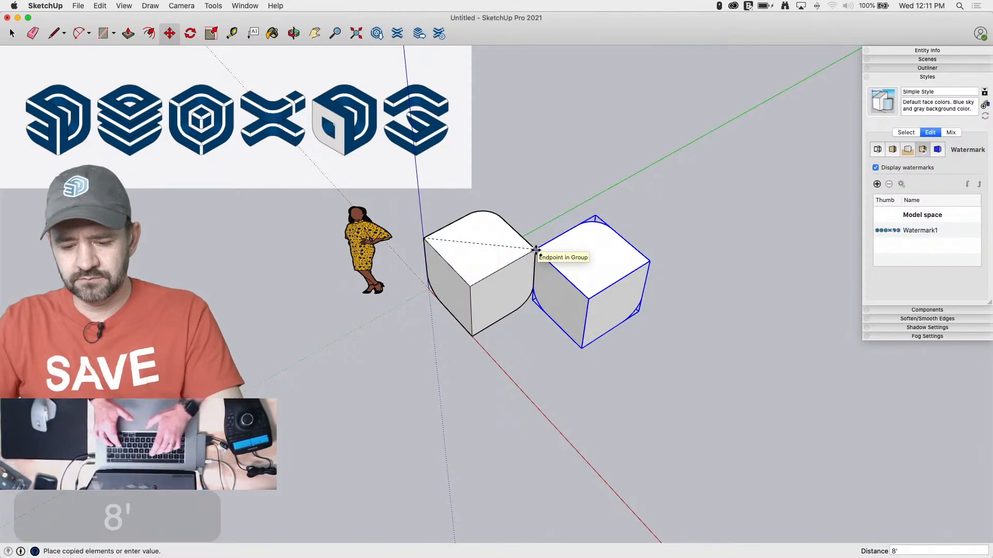
pyautogui.press('Return')
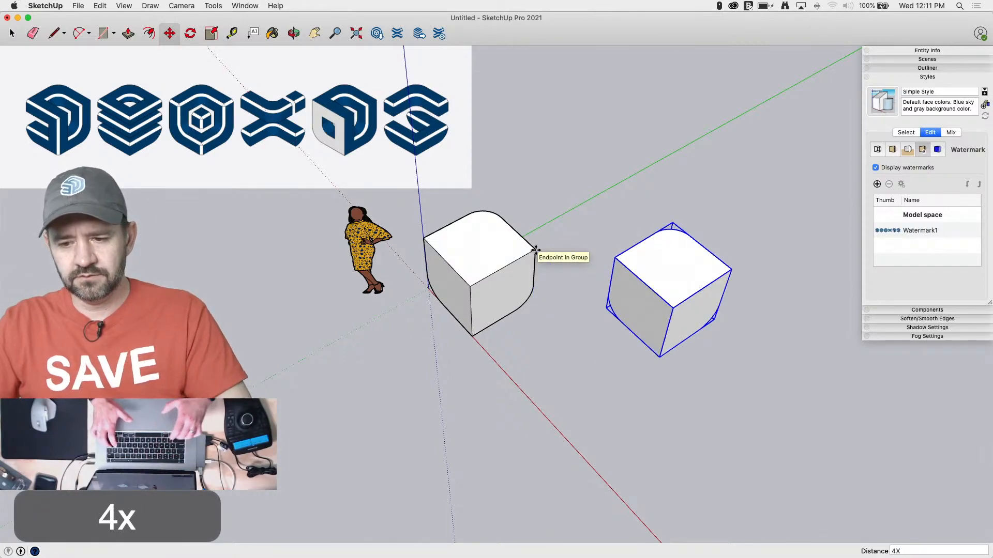
pyautogui.write('4x')
pyautogui.press('Return')
pyautogui.press('Return')
pyautogui.press('space')
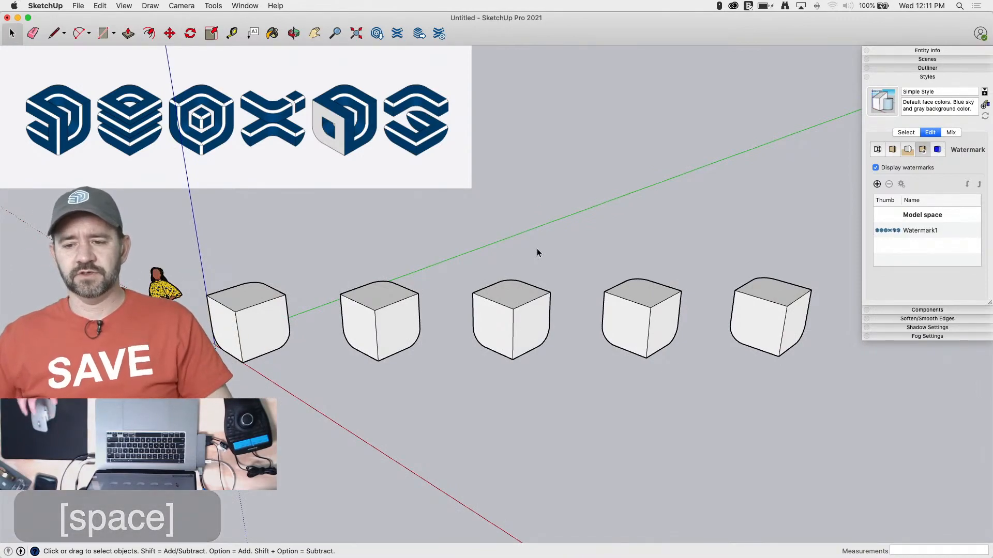
# Copy the last group once more at the row's spacing, measured between matching top corners of the third and fourth cubes
pyautogui.moveTo(536, 249)
pyautogui.mouseDown(button='middle')
pyautogui.moveTo(495, 269)
pyautogui.moveTo(559, 306)
pyautogui.mouseUp(button='middle')
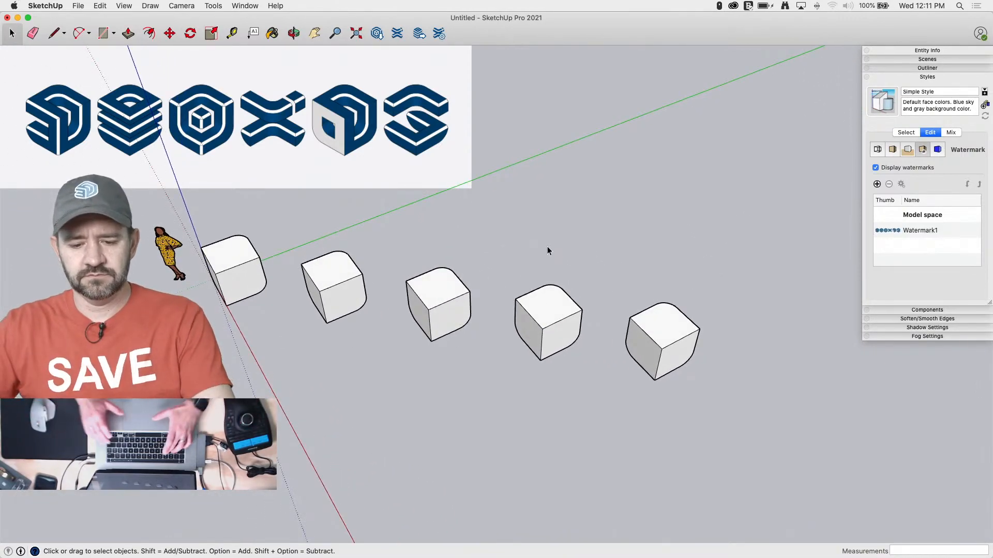
pyautogui.press('Return')
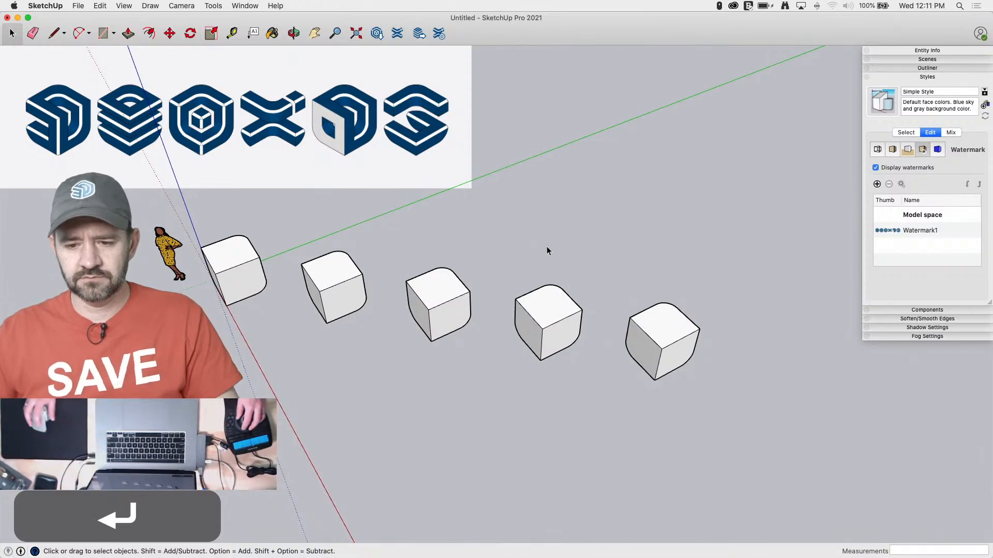
pyautogui.press('space')
pyautogui.press('m')
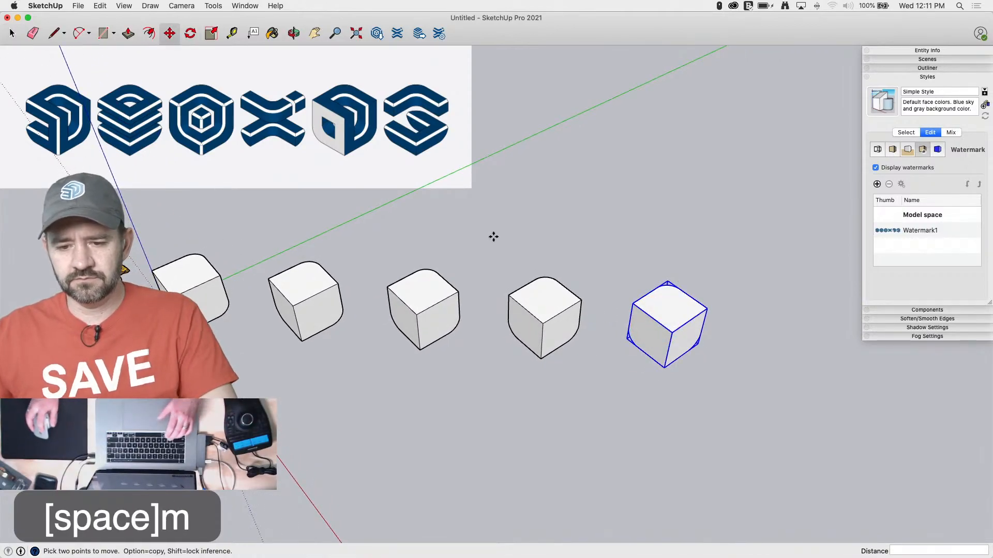
pyautogui.keyDown('alt'); pyautogui.click(388, 288); pyautogui.keyUp('alt')
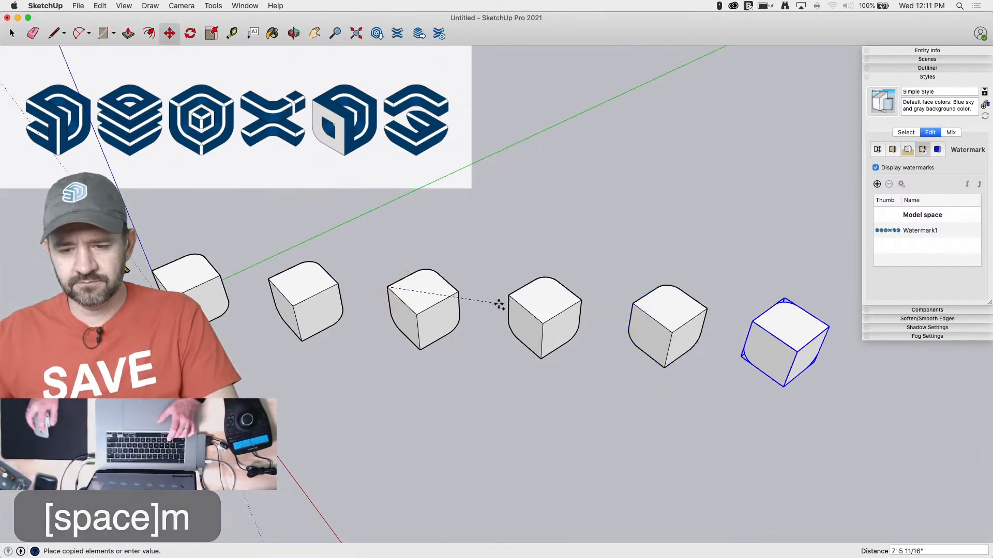
pyautogui.click(512, 295)
pyautogui.press('space')
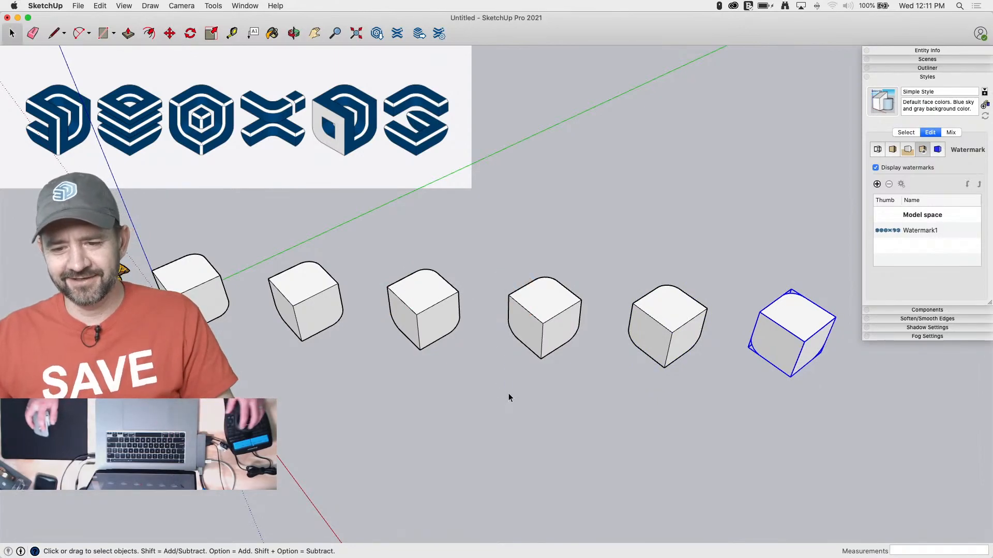
pyautogui.click(506, 396)
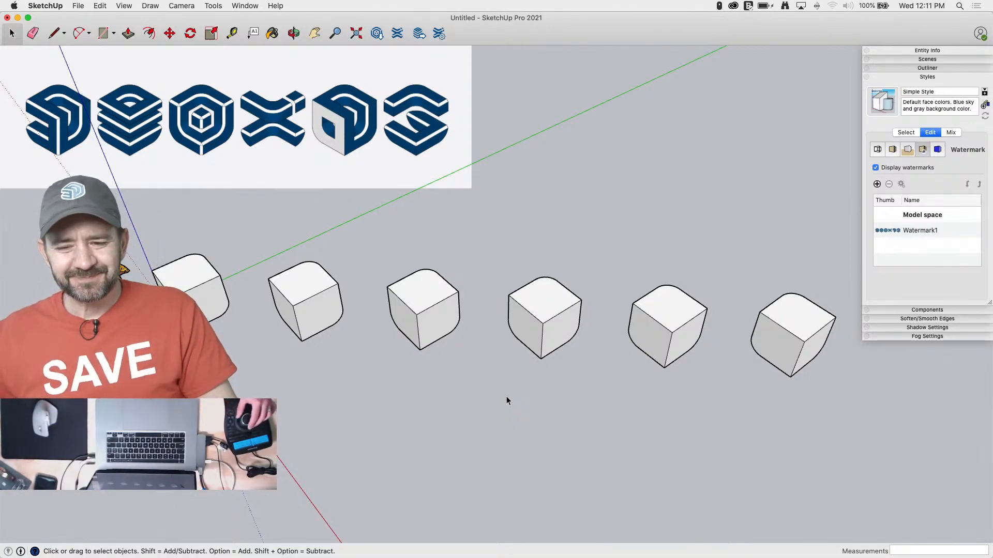
# Save the model to the Desktop as LOGOS
pyautogui.press('space')
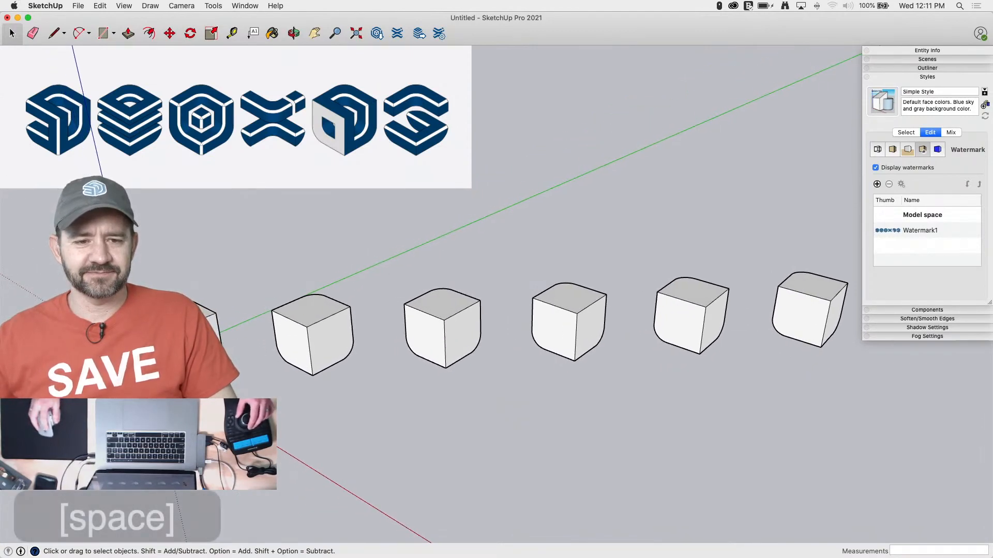
pyautogui.moveTo(78, 6); pyautogui.dragTo(90, 73)
pyautogui.click(311, 154)
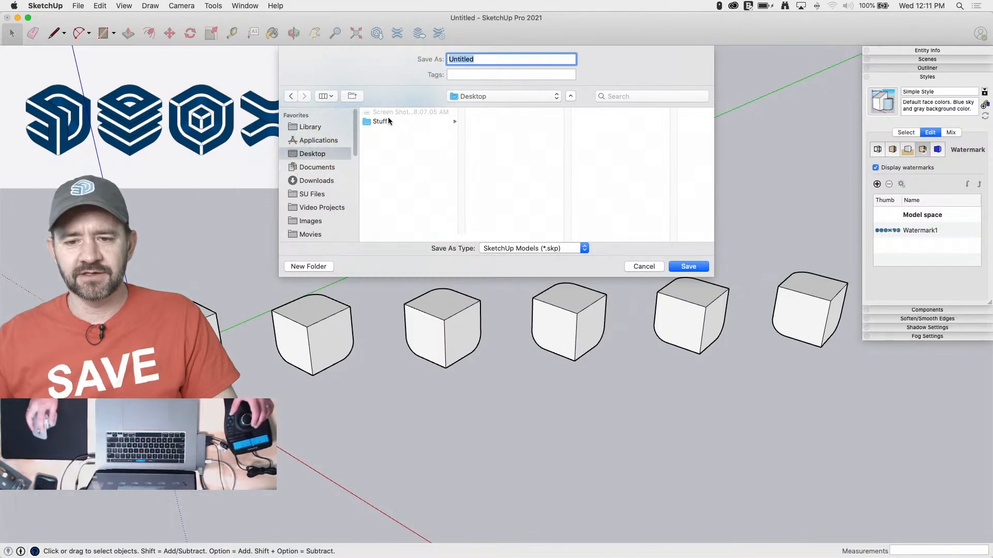
pyautogui.write('LOGOS')
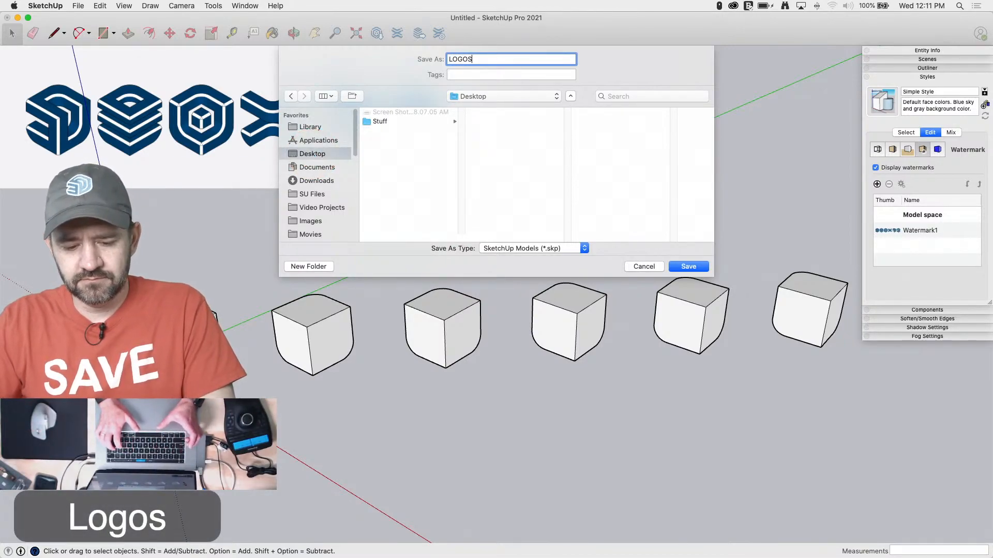
pyautogui.press('Return')
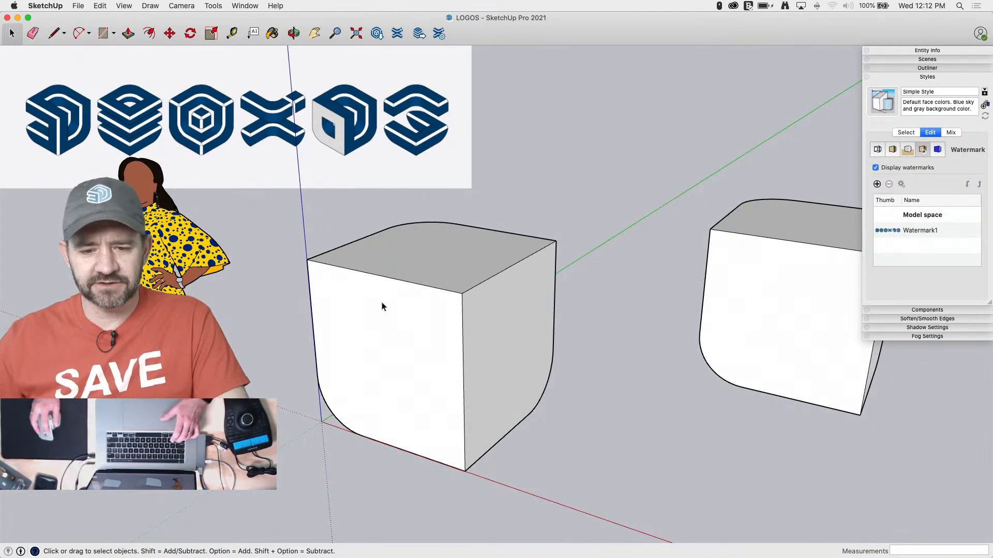
# Open the rounded-cube group at the origin for editing
pyautogui.click(380, 279)
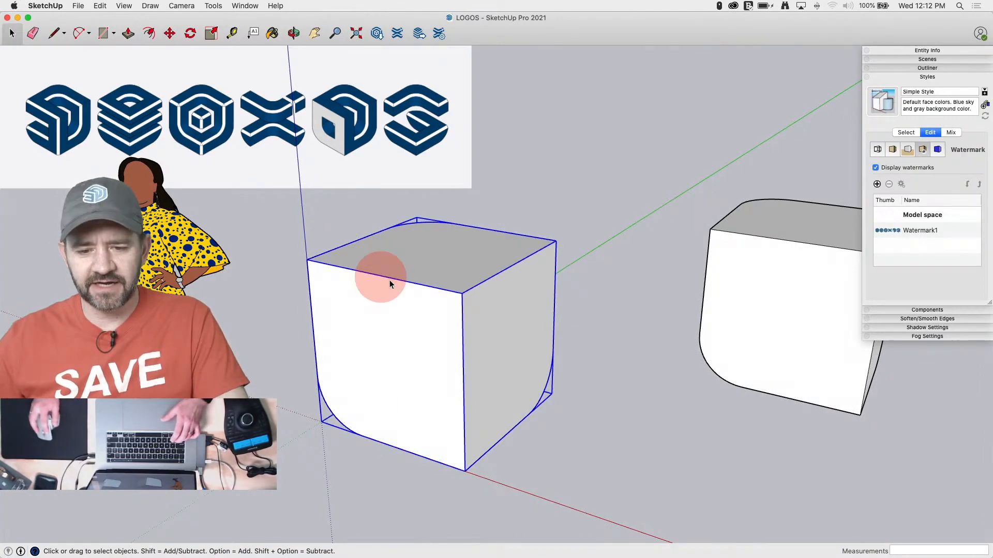
pyautogui.doubleClick(423, 325)
pyautogui.click(424, 289)
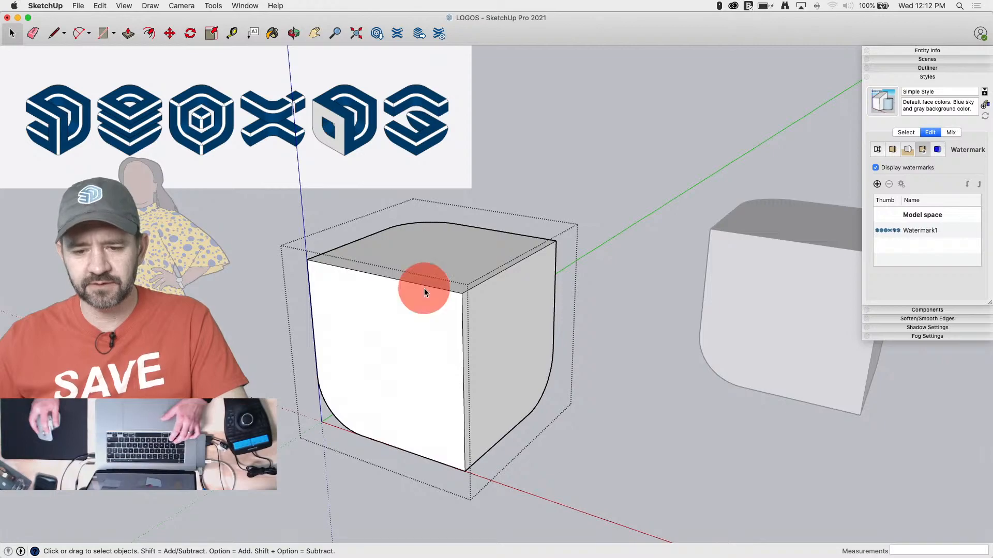
pyautogui.doubleClick(456, 326)
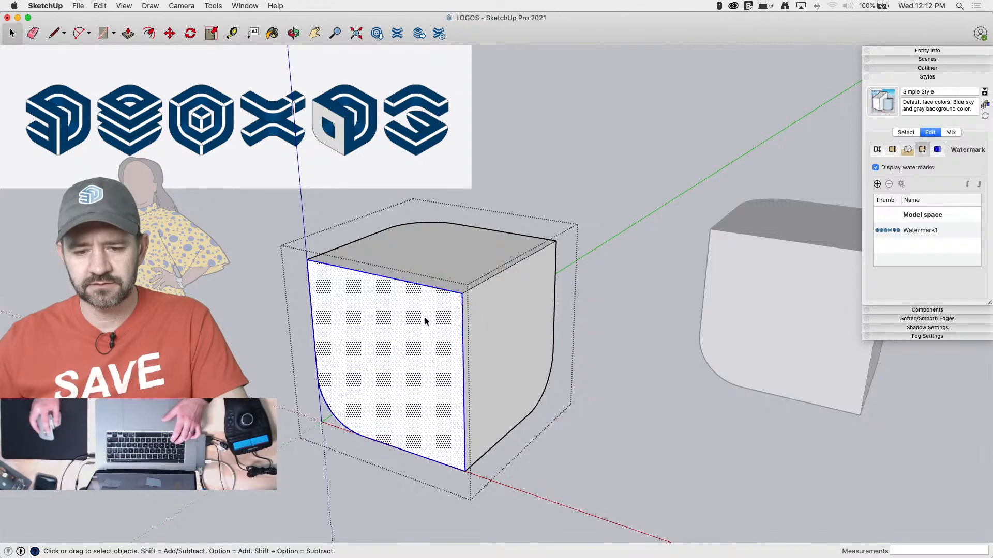
pyautogui.keyDown('shift'); pyautogui.click(317, 329); pyautogui.keyUp('shift')
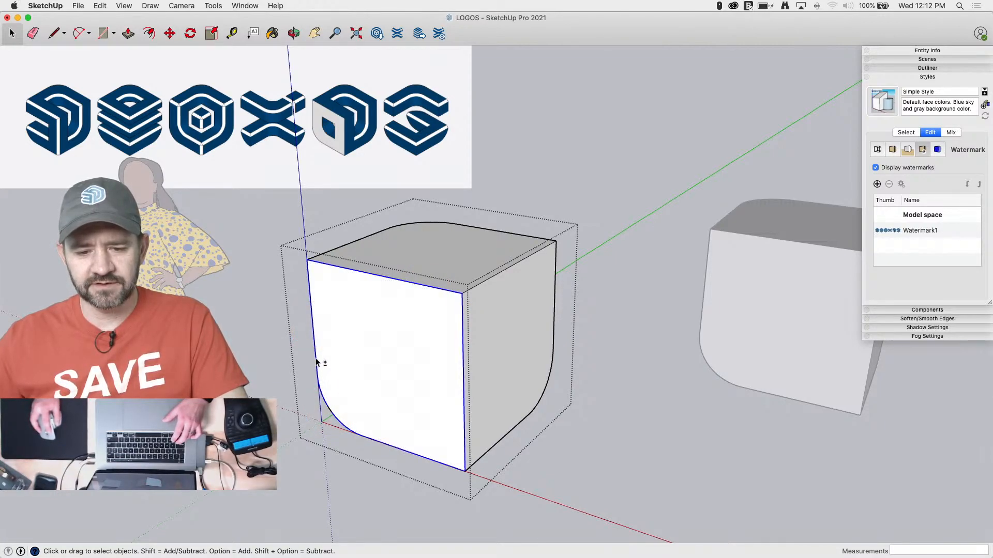
pyautogui.keyDown('shift'); pyautogui.click(333, 412); pyautogui.keyUp('shift')
pyautogui.moveTo(312, 402); pyautogui.dragTo(502, 391, button='middle')
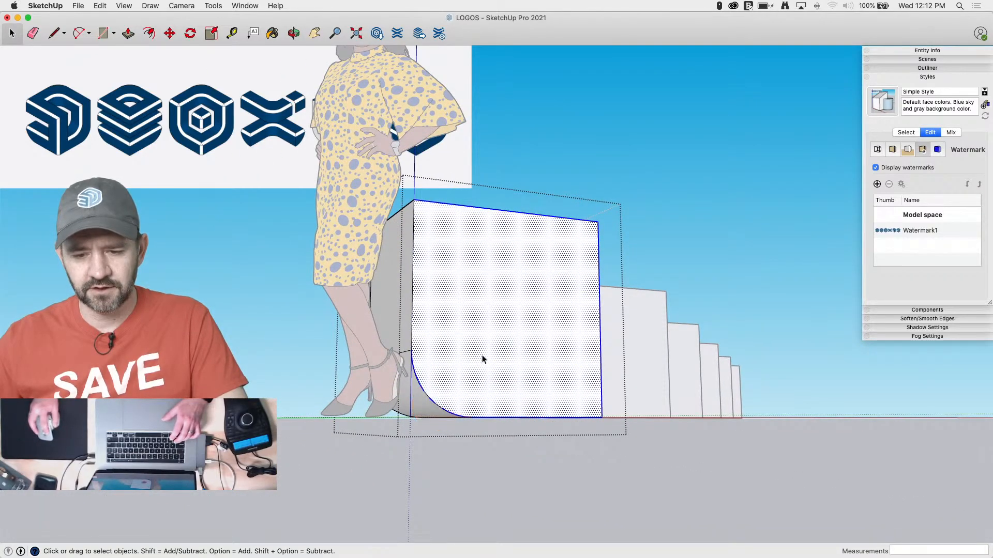
pyautogui.moveTo(517, 340); pyautogui.dragTo(417, 333, button='middle')
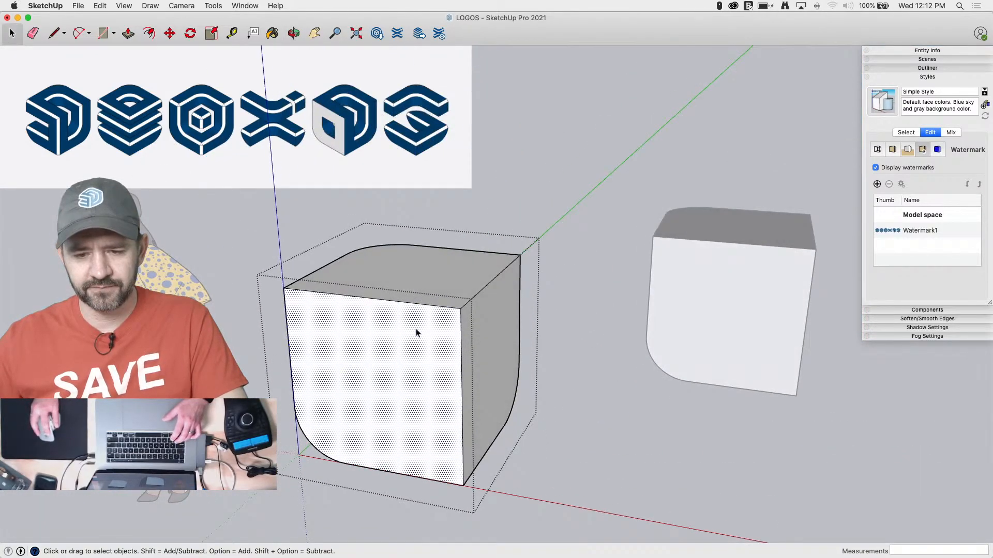
# Offset the front face's top edge, sharp vertical edge and bottom edge inward as one chain
pyautogui.click(390, 302)
pyautogui.keyDown('shift'); pyautogui.click(461, 333); pyautogui.keyUp('shift')
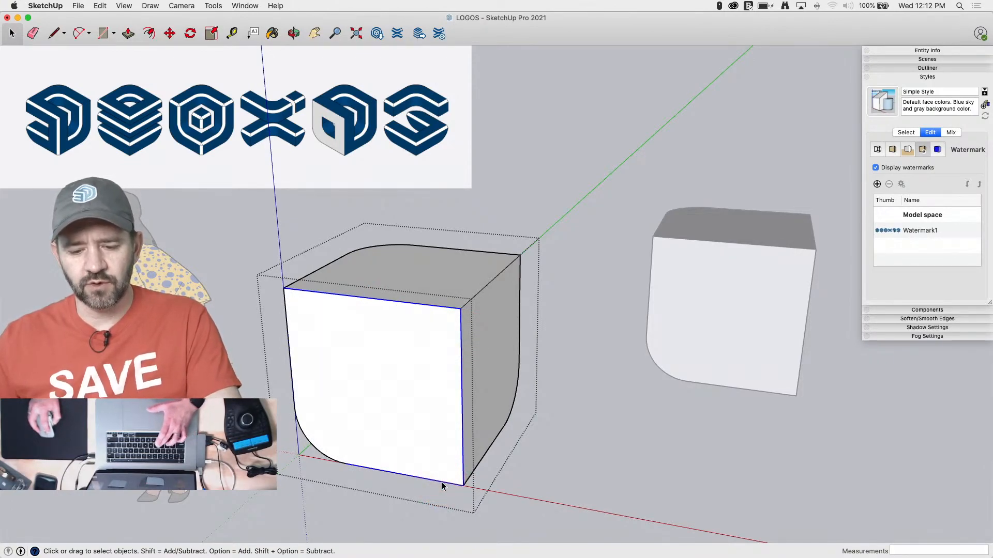
pyautogui.press('f')
pyautogui.click(420, 443)
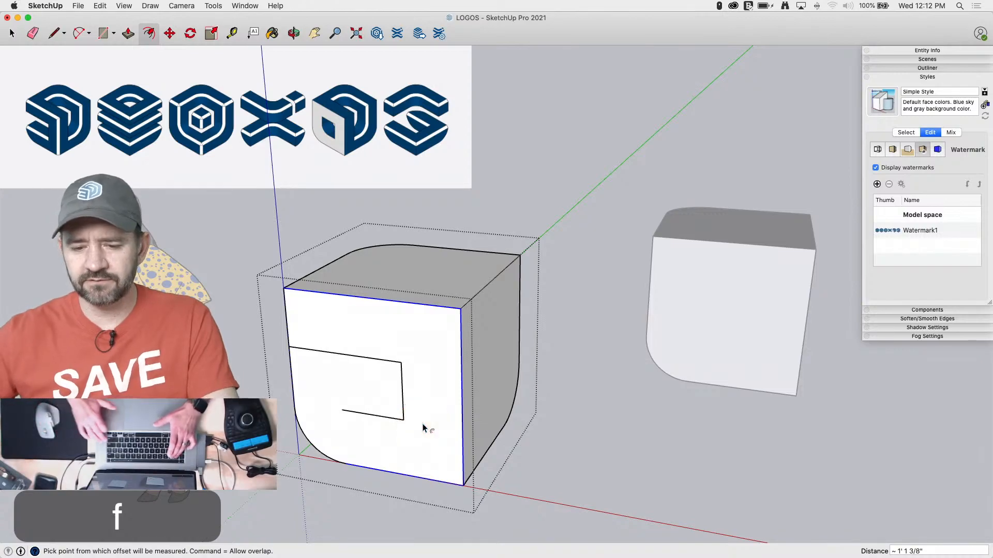
pyautogui.press('Return')
# Extend the offset's open lower end with a line past the face's rounded side, and erase the overhanging piece
pyautogui.press('l')
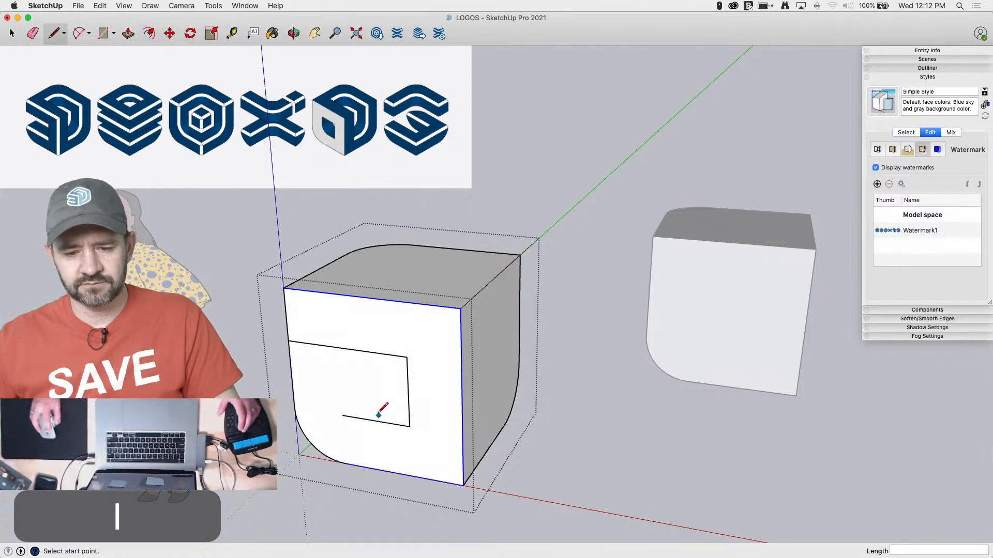
pyautogui.click(343, 415)
pyautogui.click(276, 403)
pyautogui.press('e')
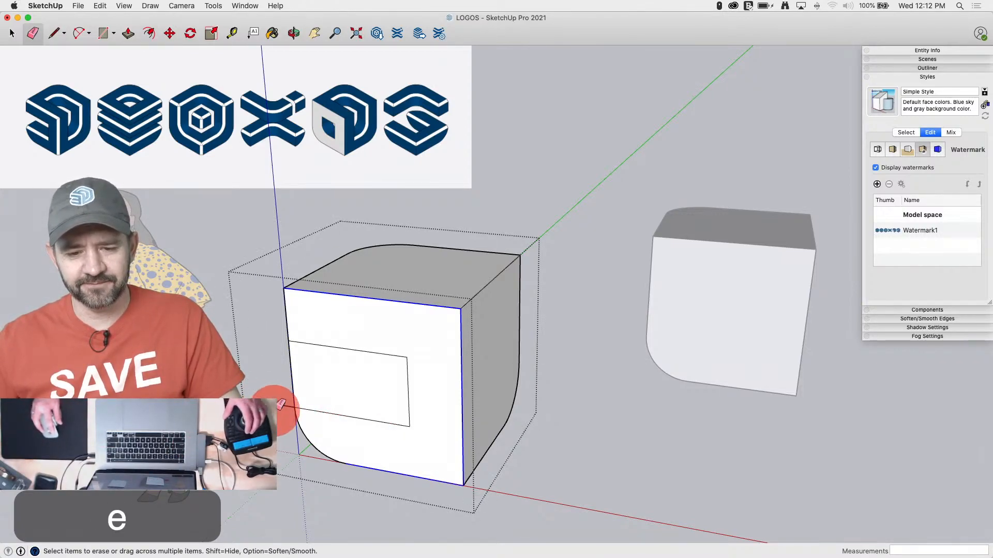
# Push/Pull the enclosed region on the front face 2' 4" into the cube to cut a notch, and erase the stray edge on its floor
pyautogui.press('p')
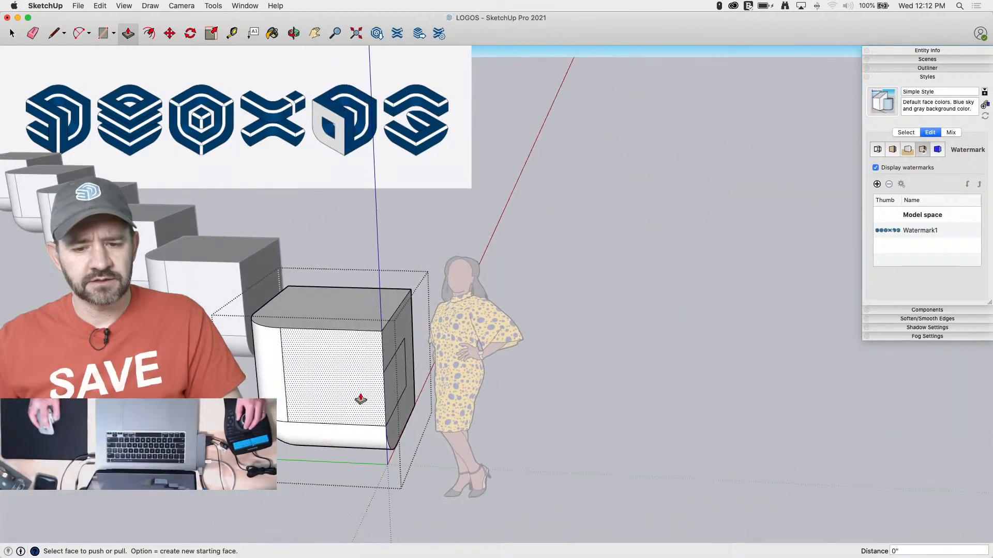
pyautogui.click(317, 381)
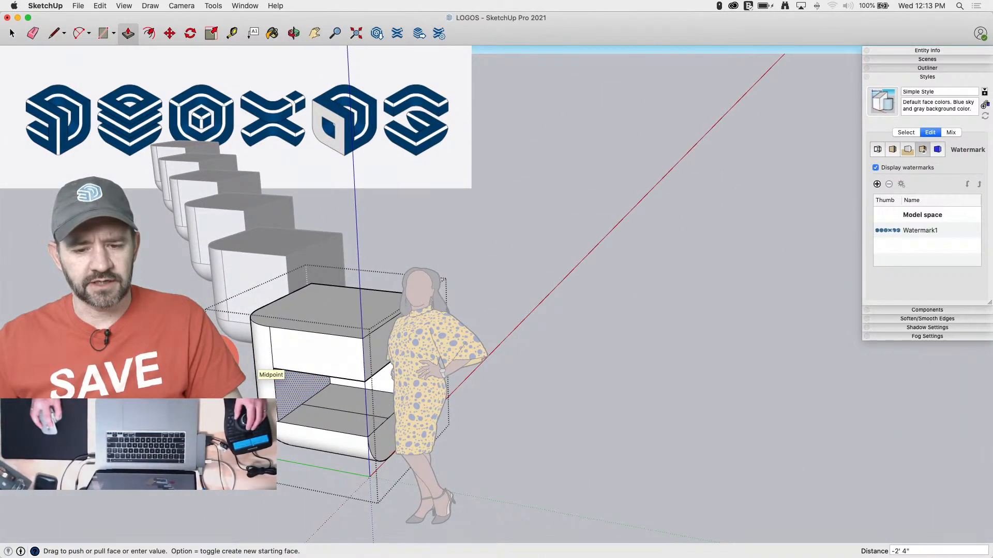
pyautogui.click(294, 379)
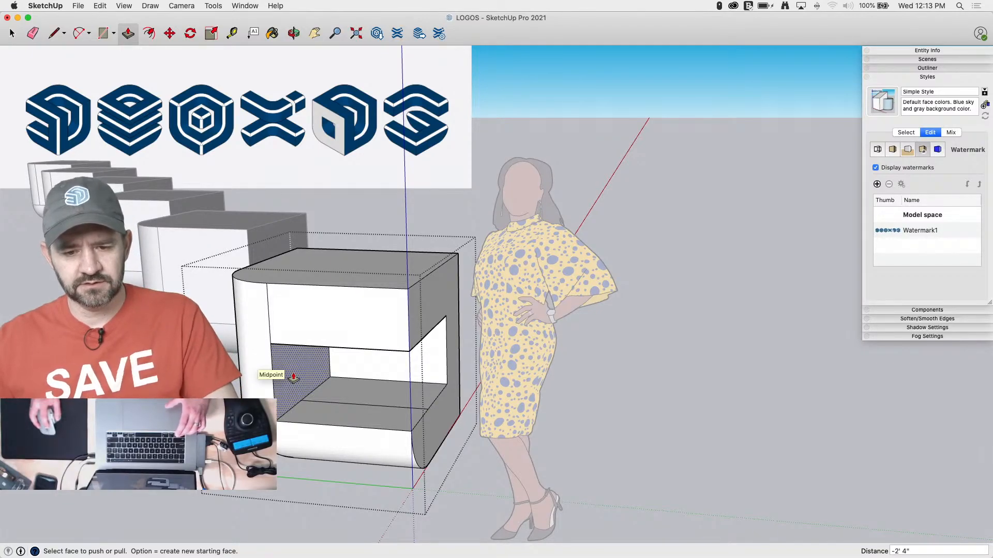
pyautogui.press('e')
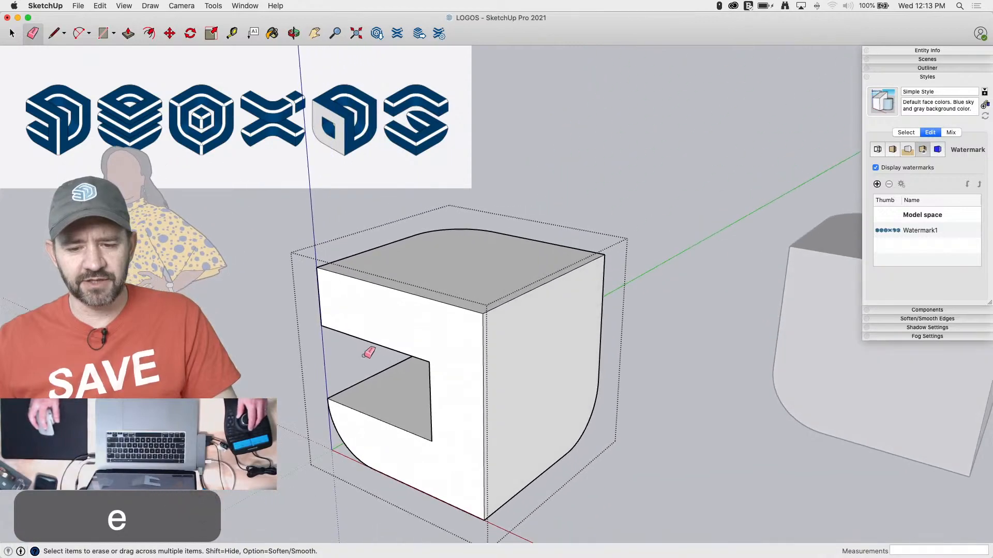
# Offset the top face's edges and rounded corner, except the edge along the uncut side, inward by about 7 15/16"
pyautogui.press('l')
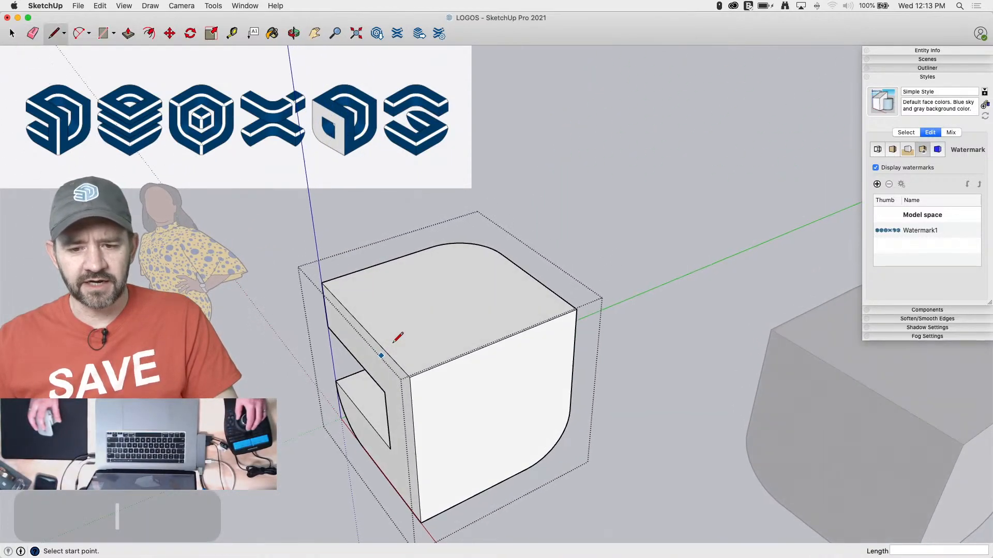
pyautogui.press('space')
pyautogui.doubleClick(458, 370)
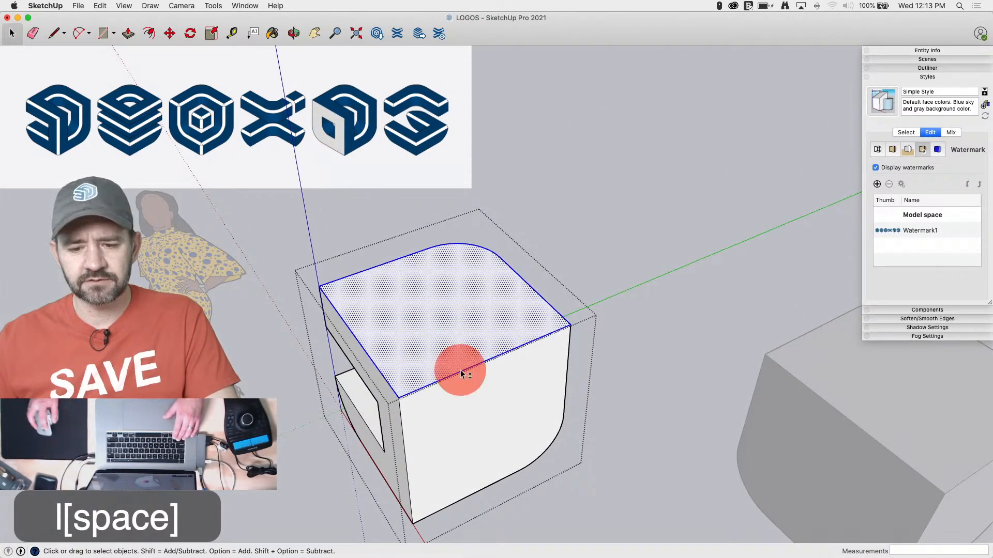
pyautogui.keyDown('shift'); pyautogui.click(407, 332); pyautogui.keyUp('shift')
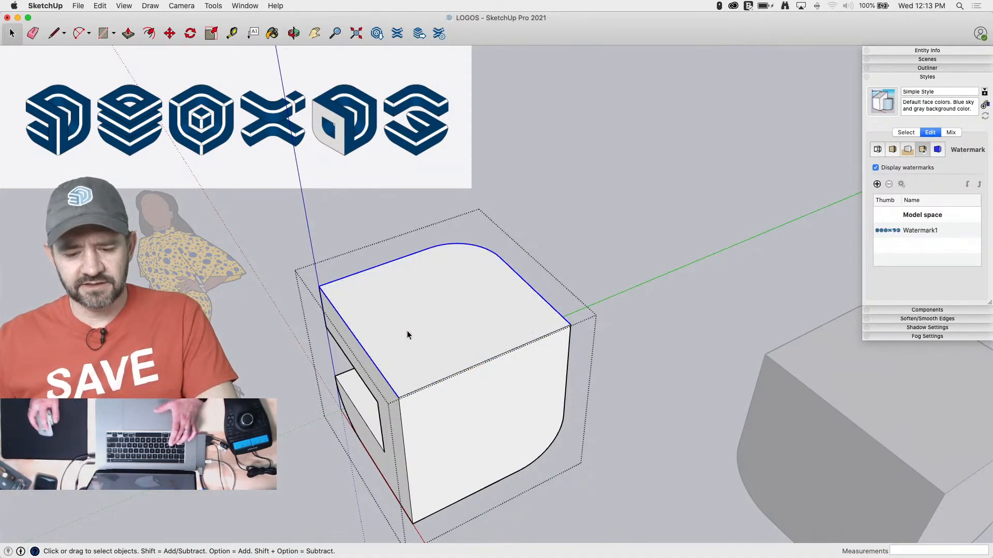
pyautogui.press('f')
pyautogui.click(374, 362)
pyautogui.click(406, 354)
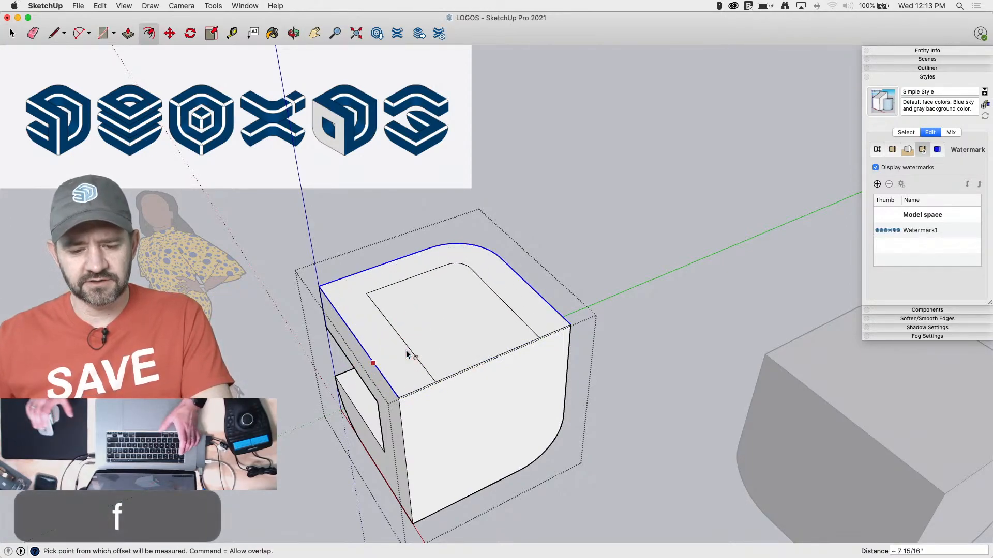
# Set the offset of the top face's edges to 12"
pyautogui.write('12')
pyautogui.press('Return')
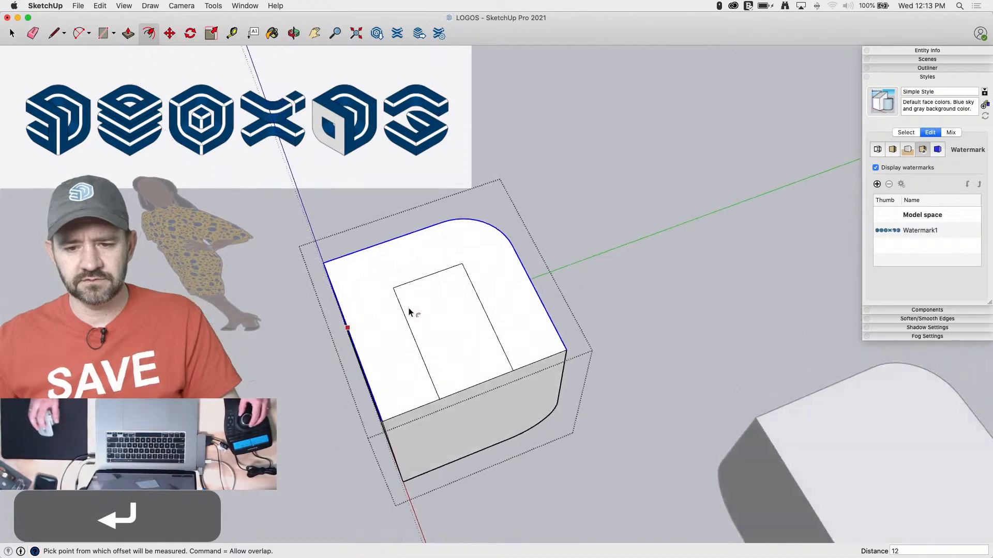
pyautogui.press('space')
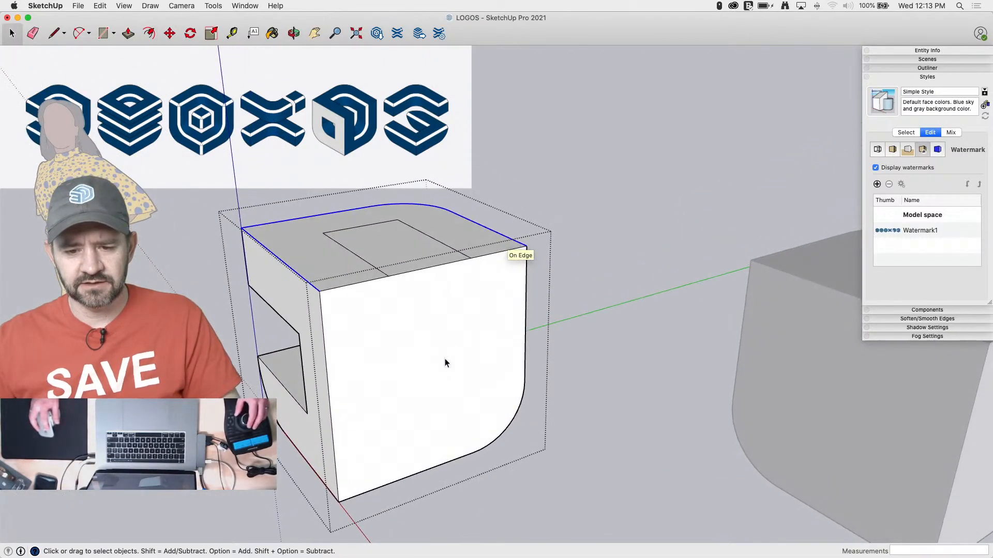
# Offset the uncut side face's outline, except its top edge, inward by 1' to meet the outline on the top face
pyautogui.click(375, 364)
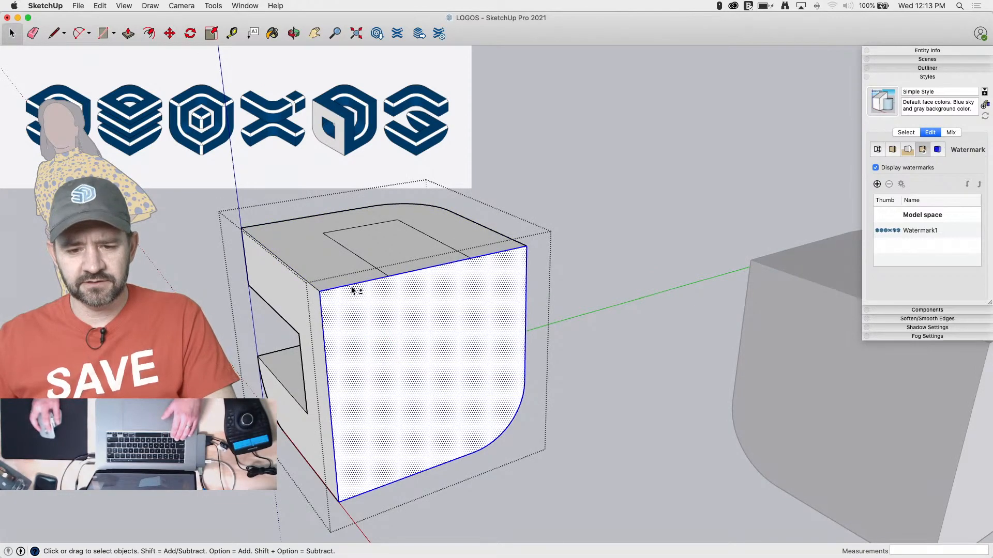
pyautogui.keyDown('shift'); pyautogui.click(423, 274); pyautogui.keyUp('shift')
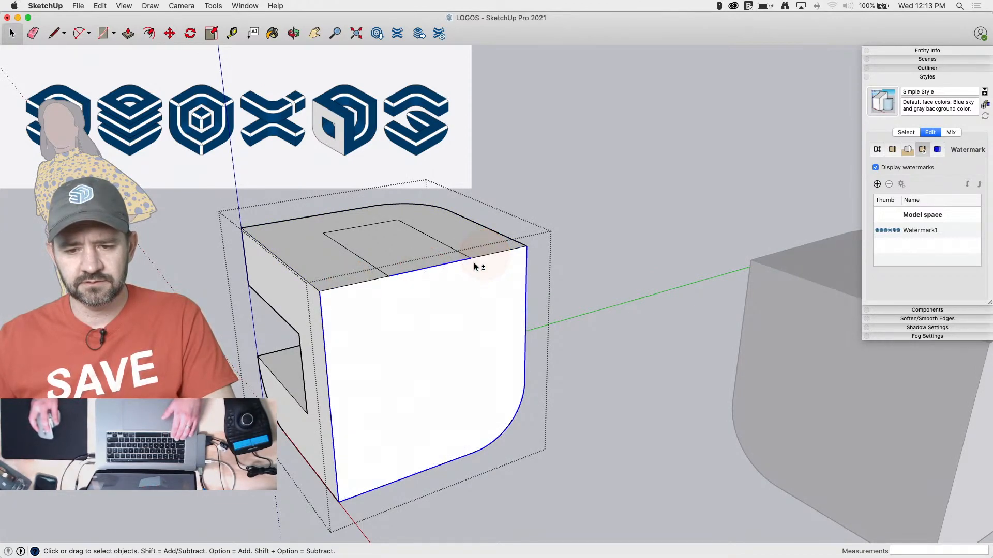
pyautogui.keyDown('shift'); pyautogui.click(443, 263); pyautogui.keyUp('shift')
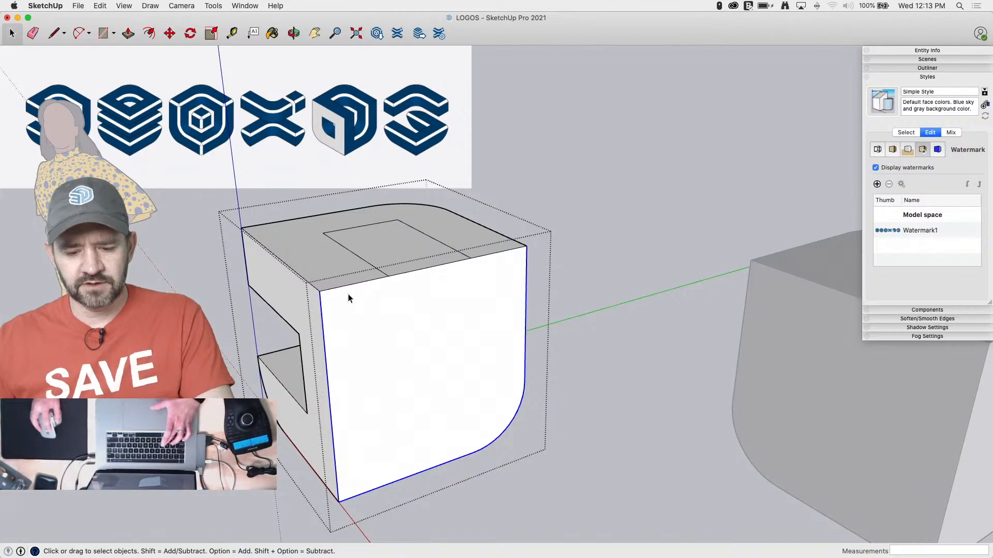
pyautogui.press('f')
pyautogui.click(319, 291)
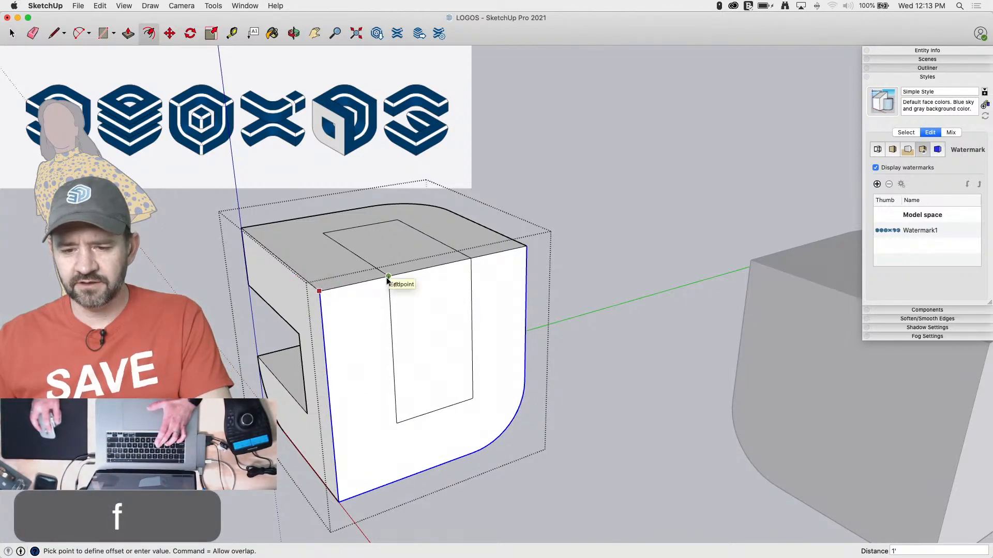
pyautogui.press('space')
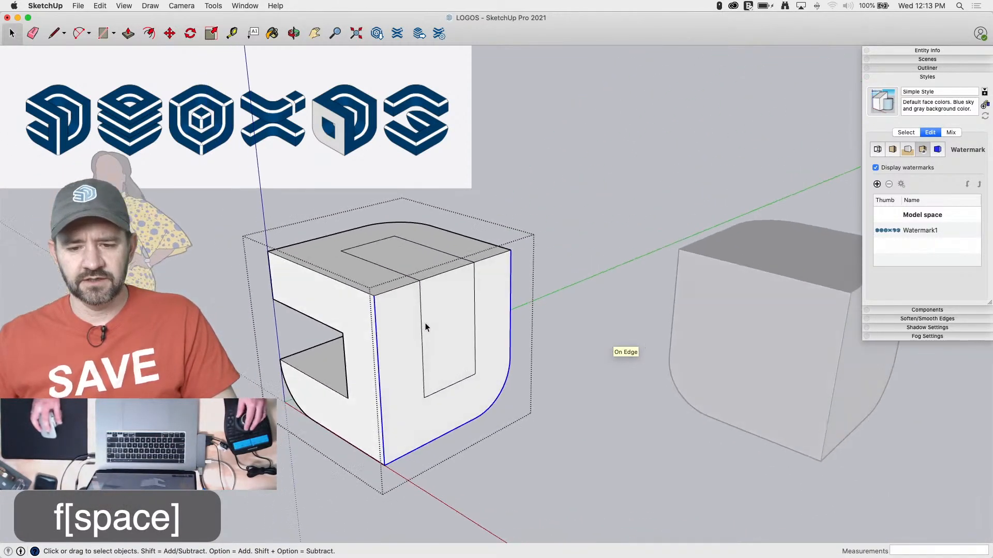
# Push/Pull the outlined side region 1' into the cube, cut the outlined top region inward as well, and erase the leftover edge
pyautogui.press('p')
pyautogui.moveTo(435, 344); pyautogui.dragTo(422, 390)
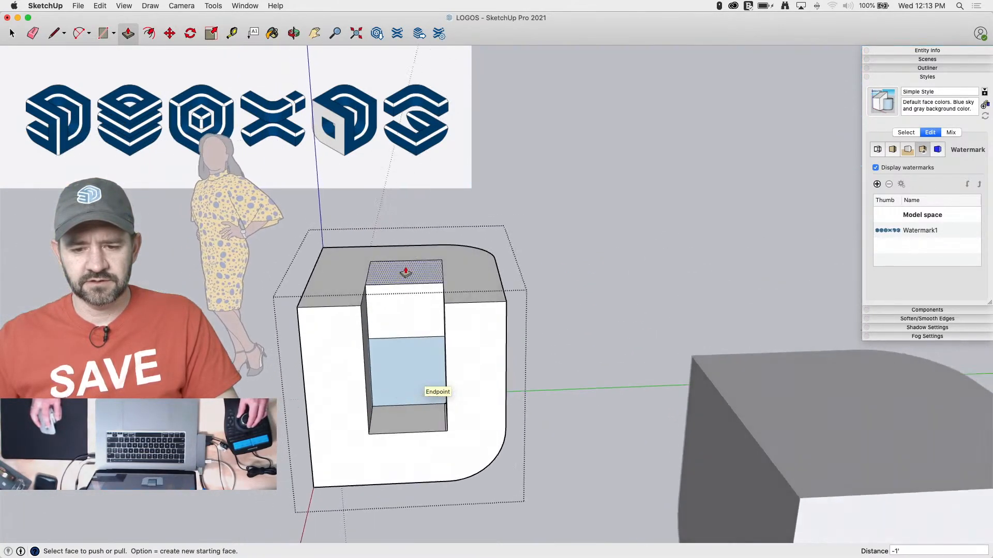
pyautogui.moveTo(406, 317)
pyautogui.mouseDown()
pyautogui.moveTo(407, 349)
pyautogui.moveTo(366, 330)
pyautogui.moveTo(358, 345)
pyautogui.mouseUp()
pyautogui.press('e')
pyautogui.moveTo(496, 351); pyautogui.dragTo(508, 357)
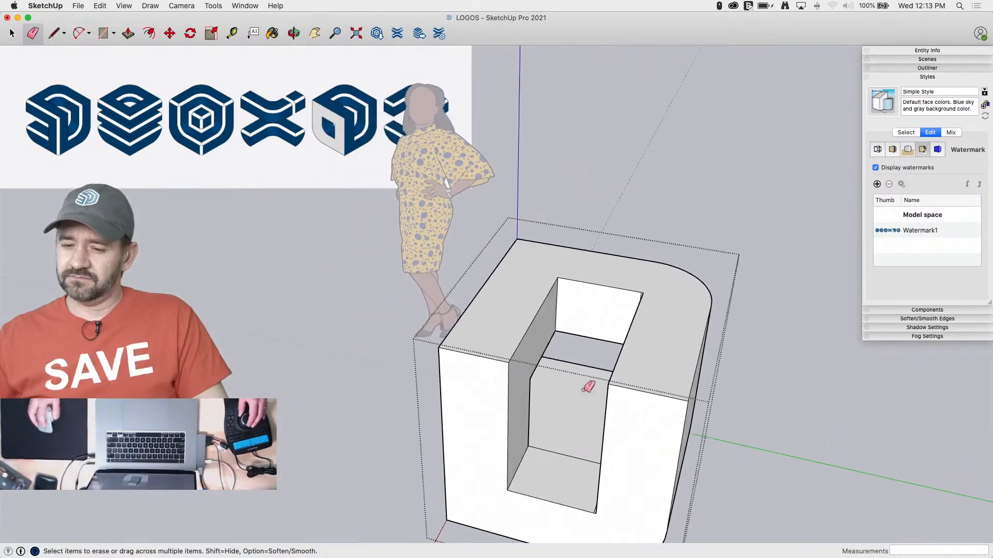
# Draw a line across the notch floor from the slot's inner corner, parallel to the red axis
pyautogui.press('l')
pyautogui.click(526, 449)
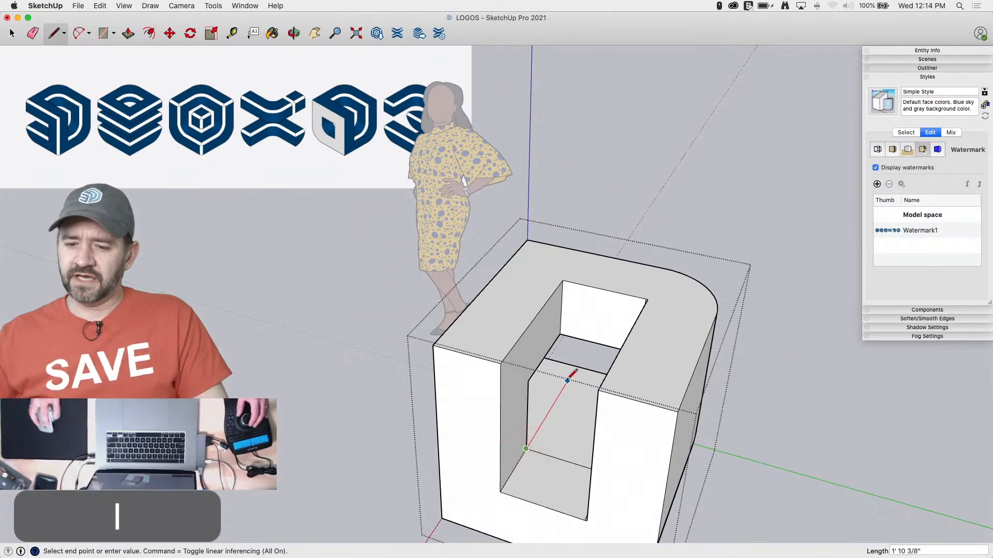
pyautogui.press('space')
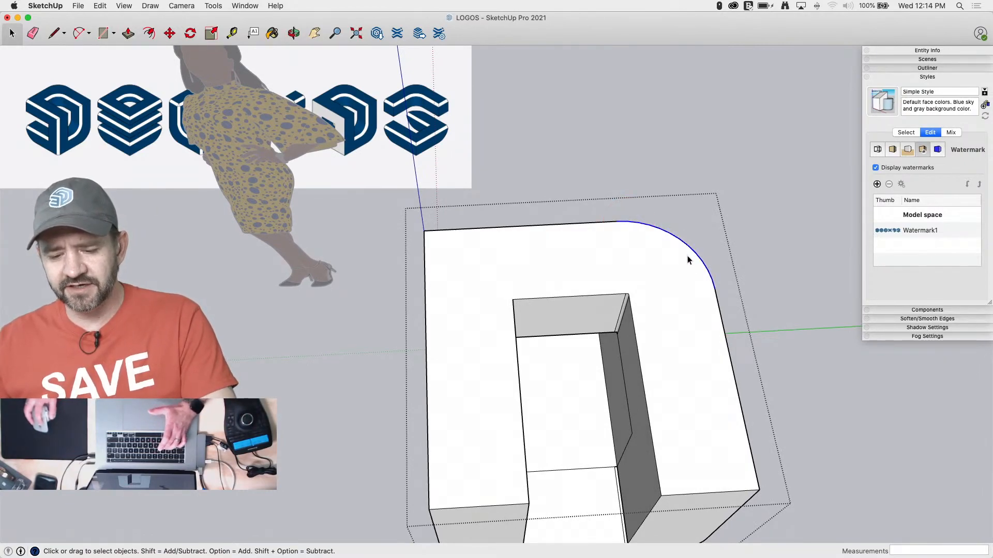
pyautogui.press('f')
pyautogui.moveTo(715, 289); pyautogui.dragTo(632, 299)
pyautogui.press('Escape')
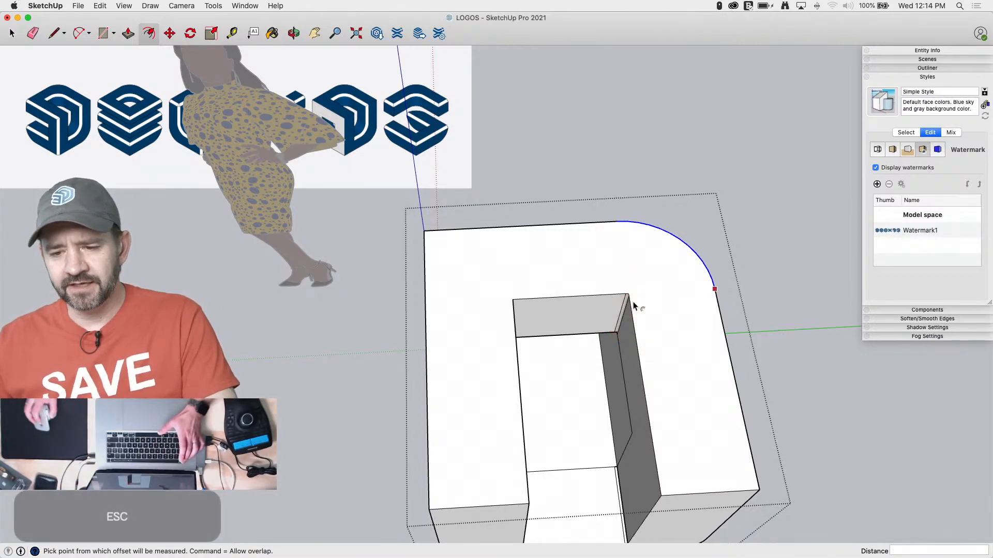
pyautogui.scroll(8, 630, 299)
pyautogui.scroll(5, 607, 272)
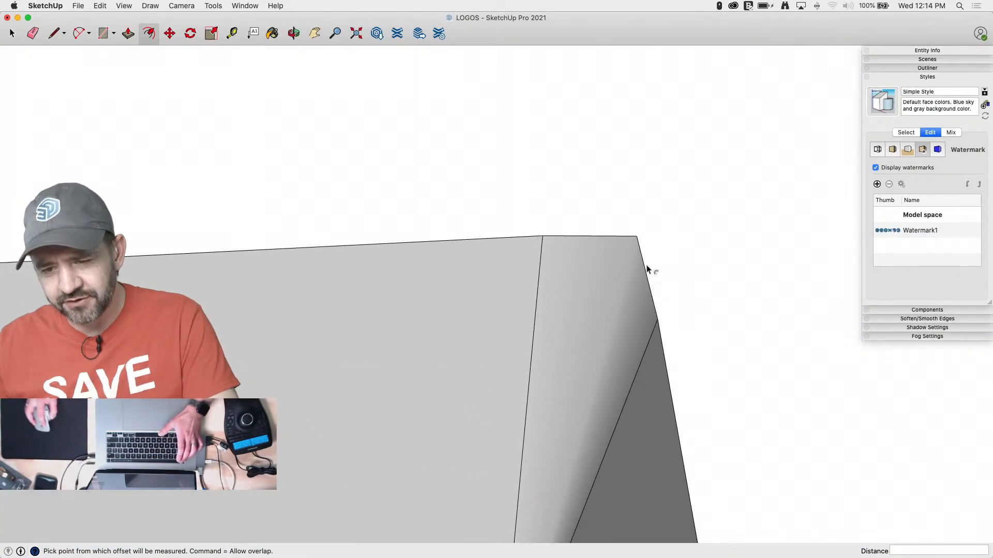
pyautogui.scroll(-10, 637, 248)
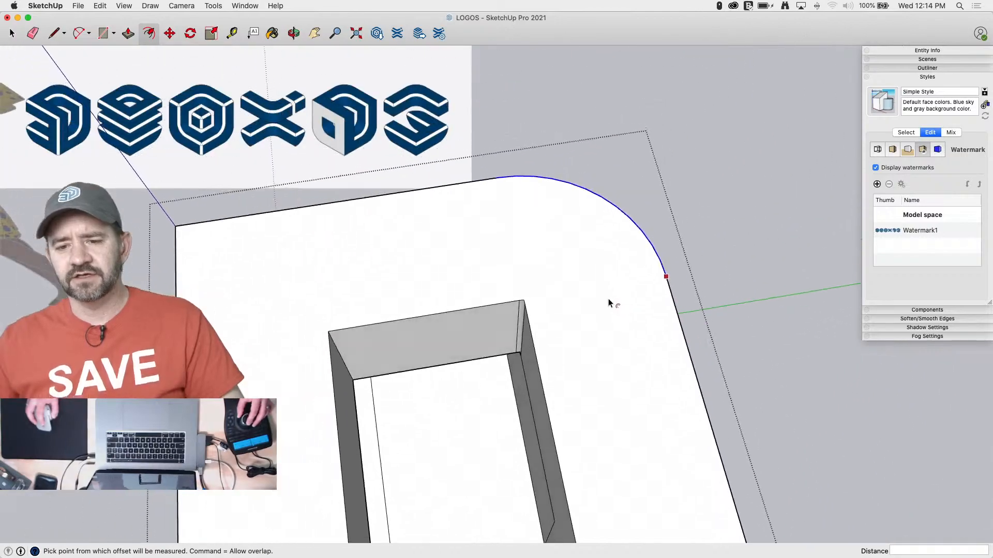
pyautogui.moveTo(608, 299); pyautogui.dragTo(568, 291, button='middle')
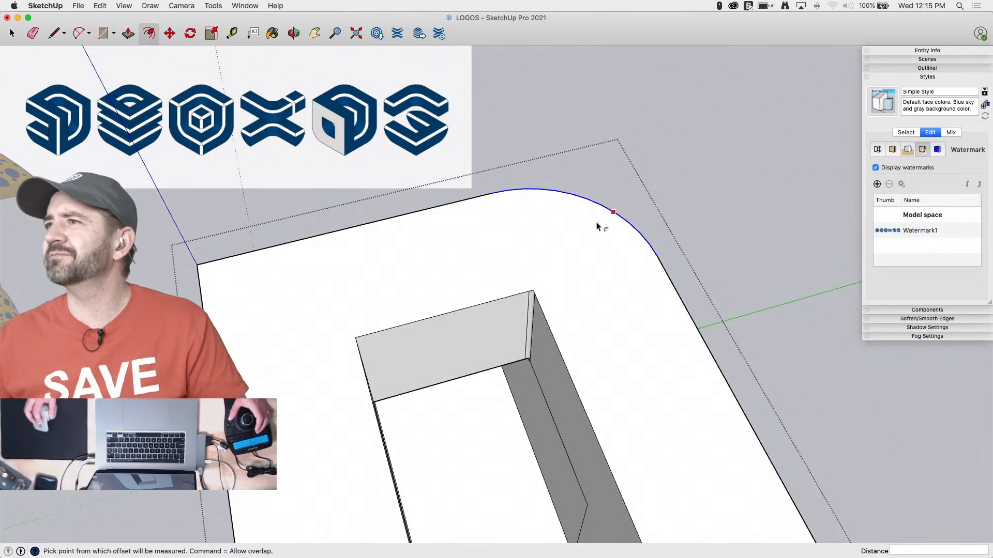
pyautogui.press('space')
# Draw an 8" line along the slot's inner end edge on the top face, starting from its sharp corner
pyautogui.press('l')
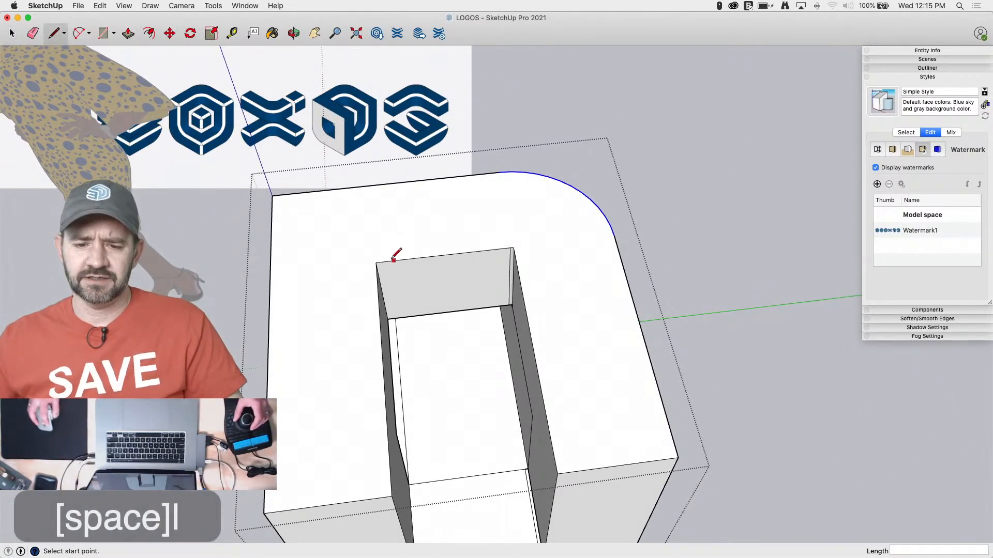
pyautogui.click(375, 262)
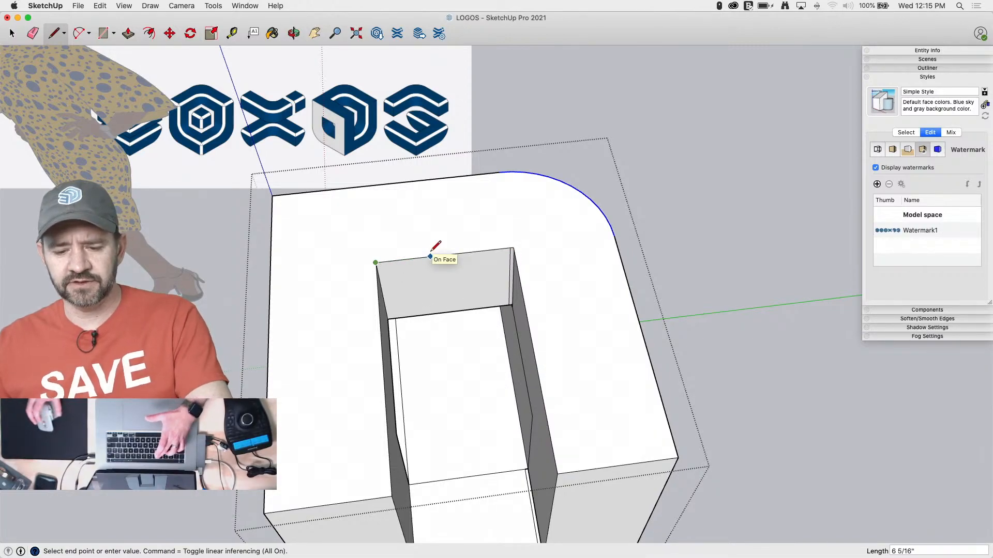
pyautogui.write('8')
pyautogui.press('Return')
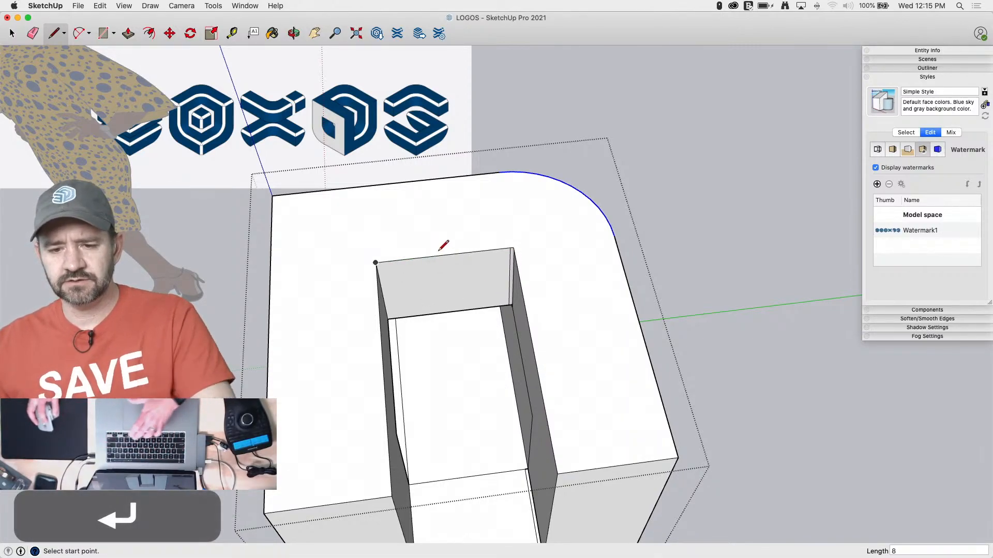
pyautogui.press('a')
pyautogui.click(445, 254)
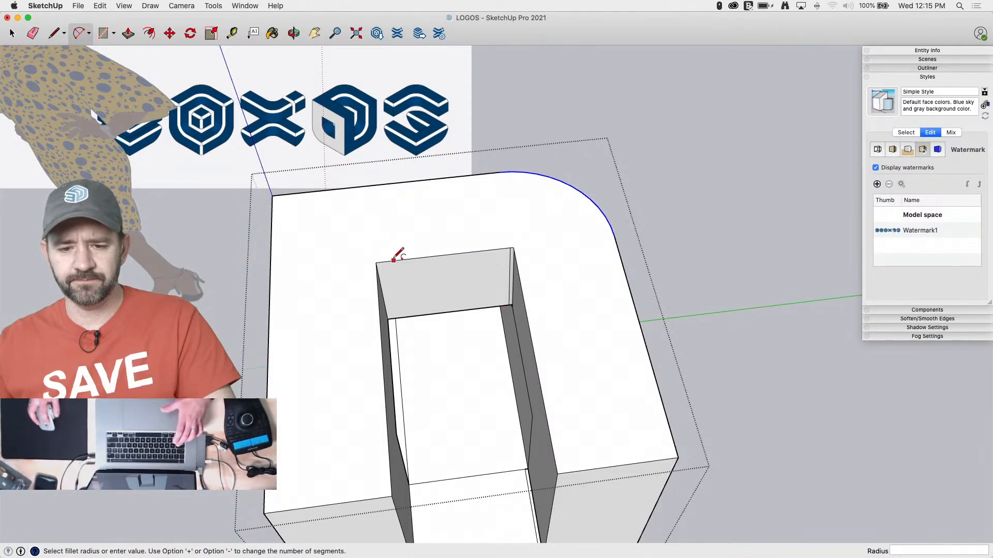
pyautogui.press('space')
pyautogui.click(412, 260)
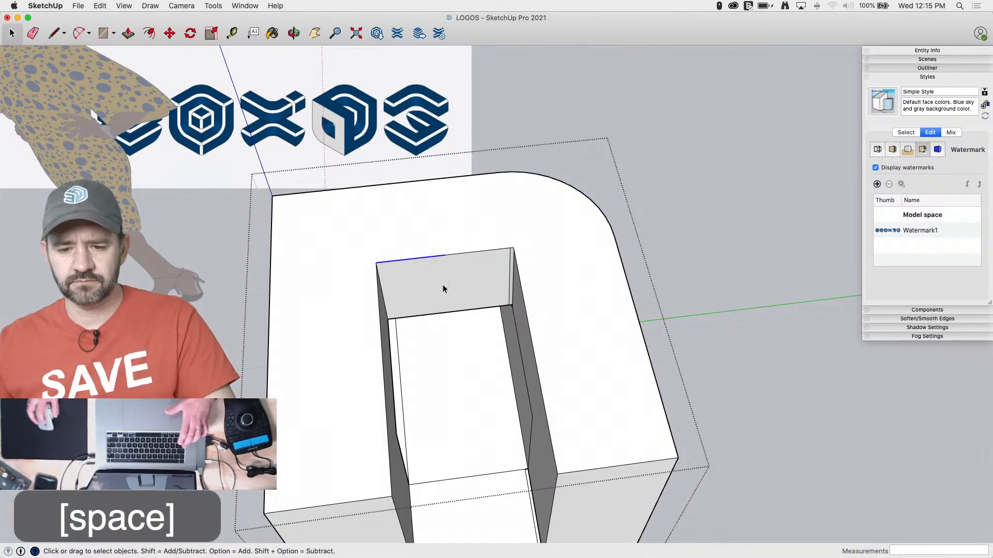
# Continue the line along the slot's end edge to the corner nearest the cube's rounding, then 8" along the slot's side edge
pyautogui.scroll(5, 443, 285)
pyautogui.press('l')
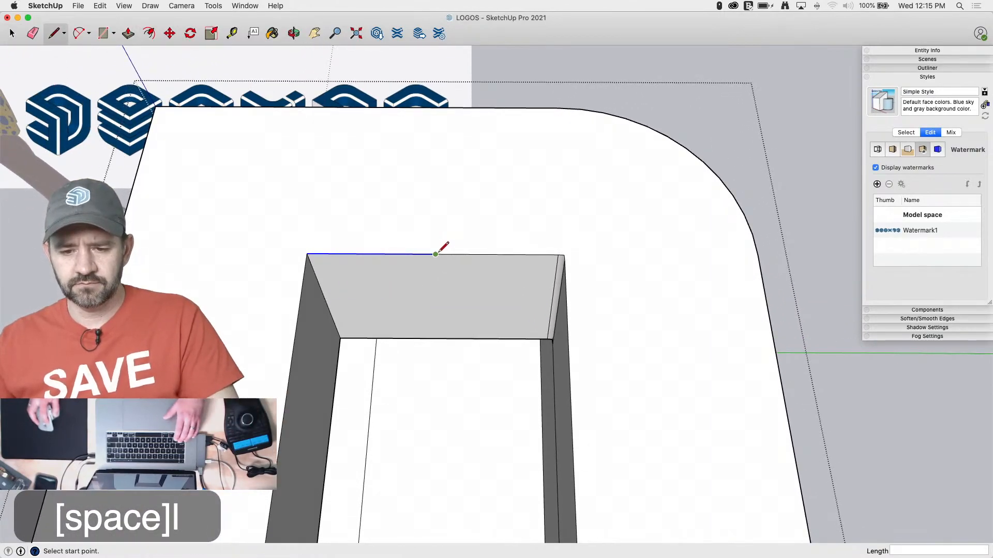
pyautogui.click(435, 254)
pyautogui.click(568, 336)
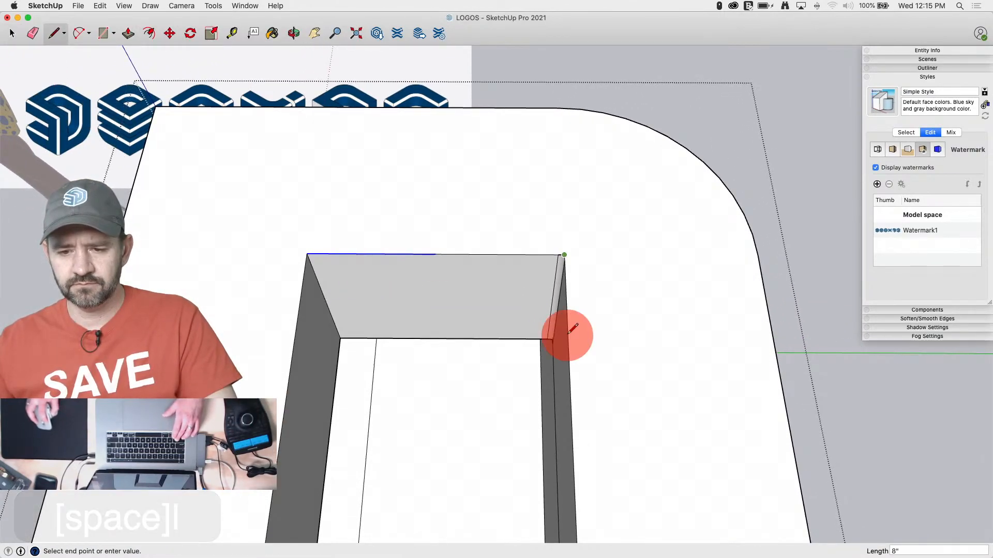
pyautogui.scroll(5, 570, 272)
pyautogui.scroll(-3, 569, 269)
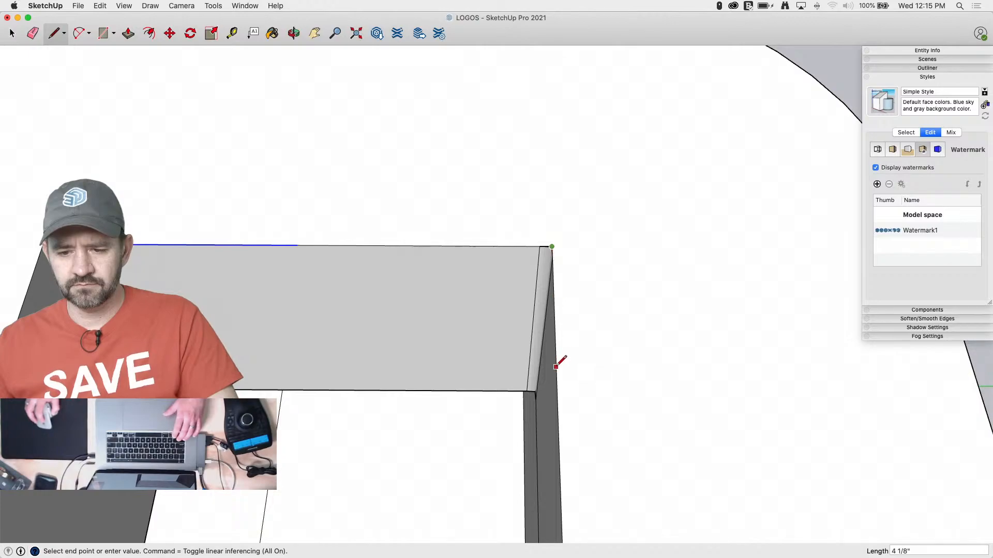
pyautogui.scroll(-3, 556, 366)
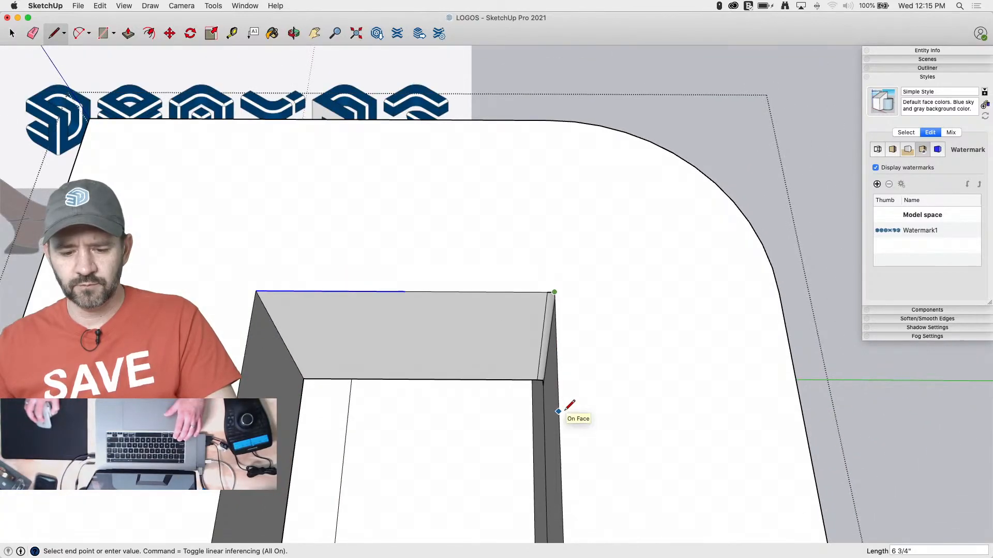
pyautogui.press('Return')
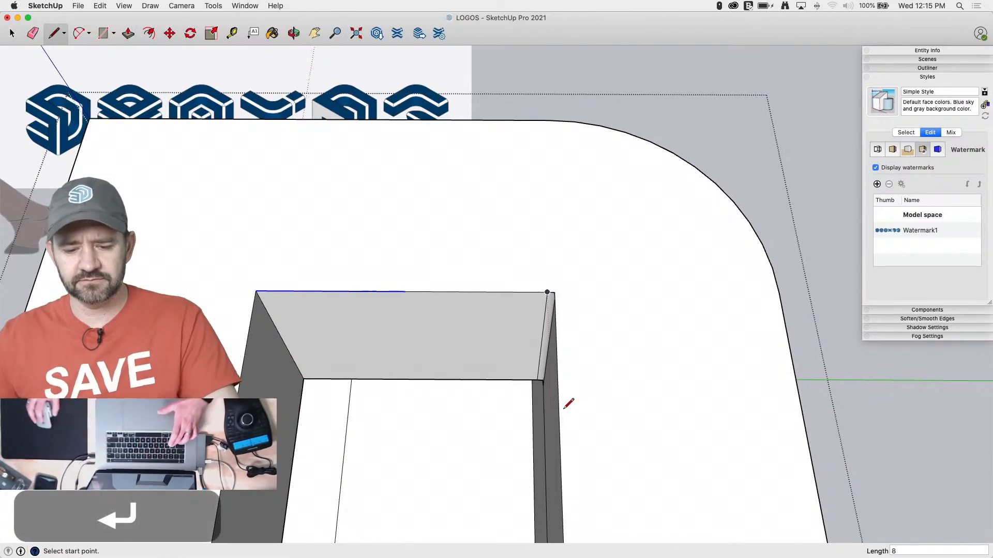
# Draw a tangent arc between the two 8" points to round the slot's inner corner on the top face
pyautogui.press('a')
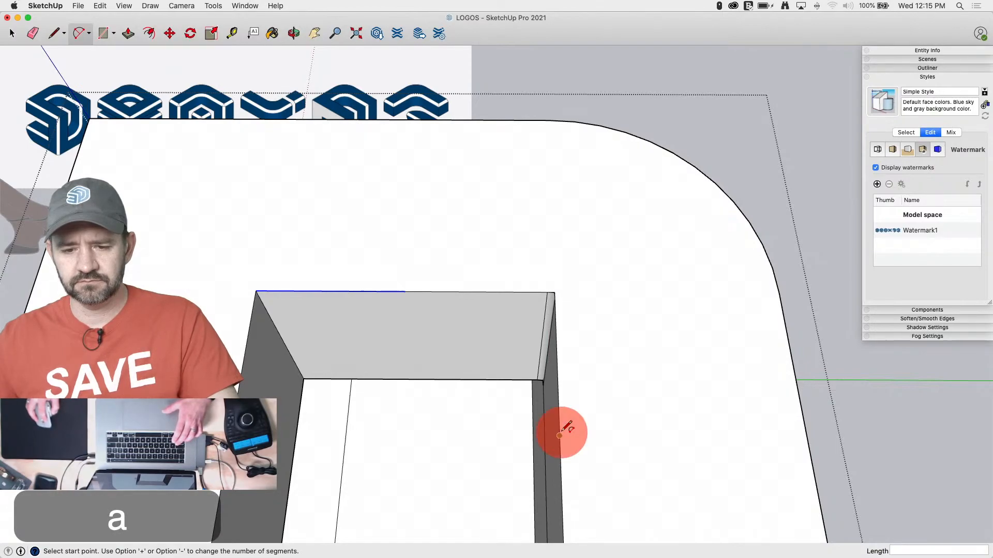
pyautogui.click(559, 436)
pyautogui.click(406, 285)
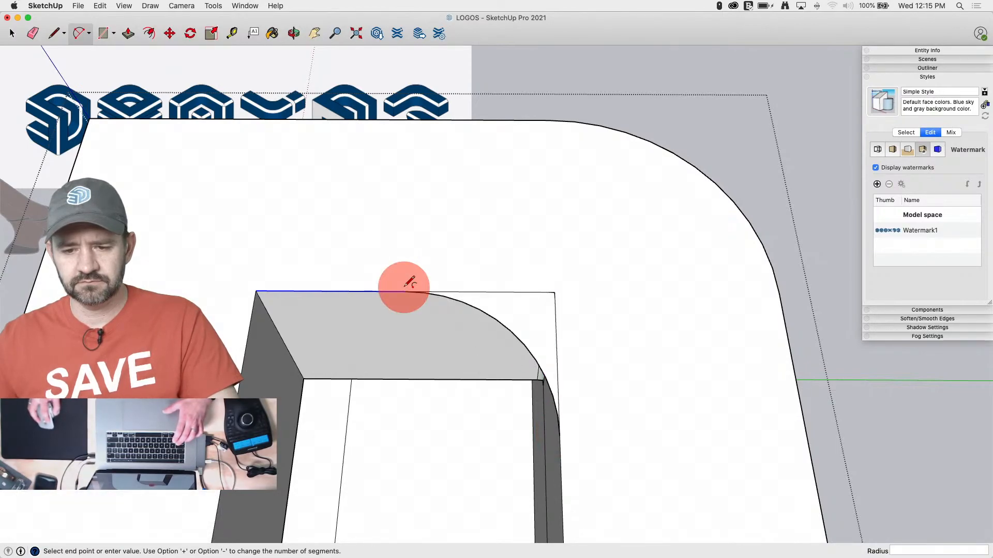
pyautogui.press('space')
# Erase the stray short edges at the square corner behind the new arc
pyautogui.scroll(6, 548, 279)
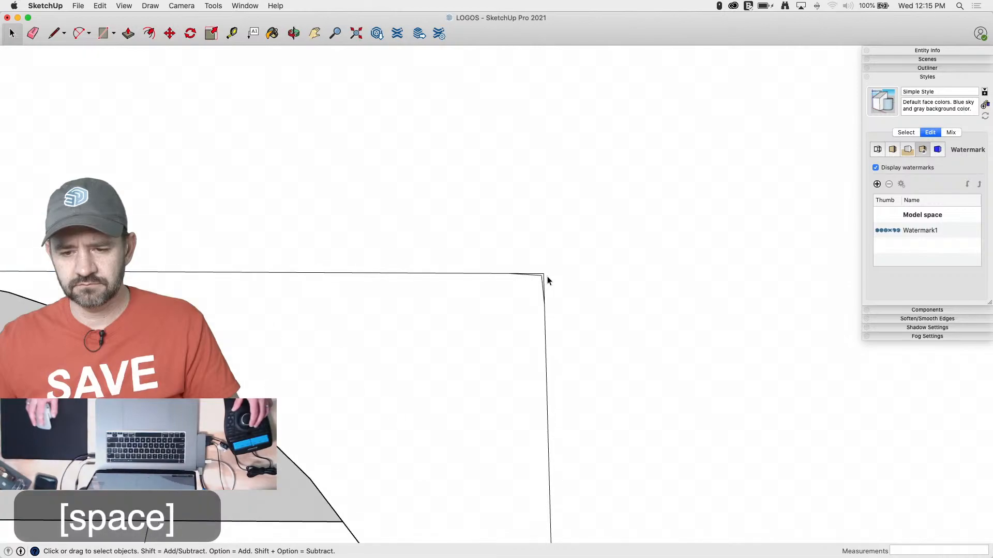
pyautogui.press('e')
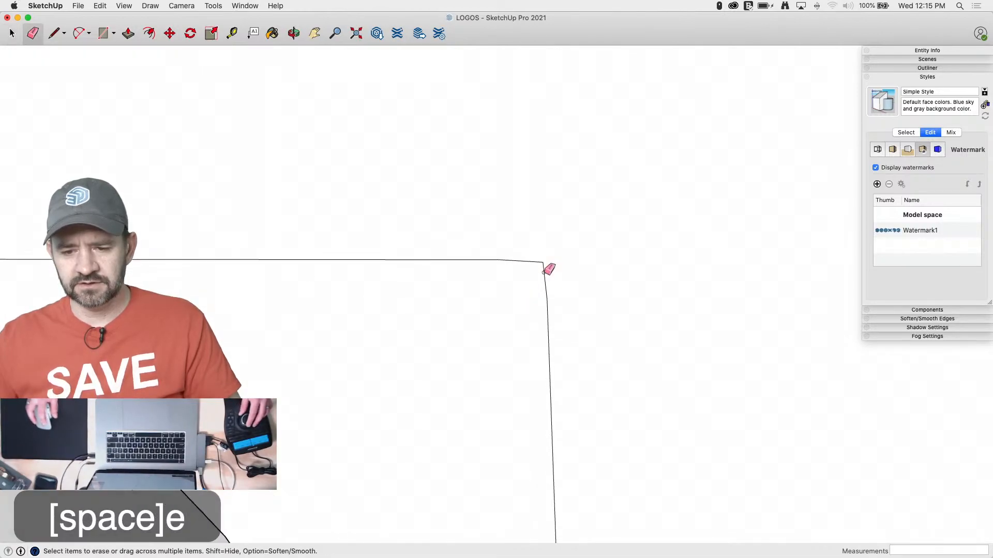
pyautogui.scroll(-6, 550, 268)
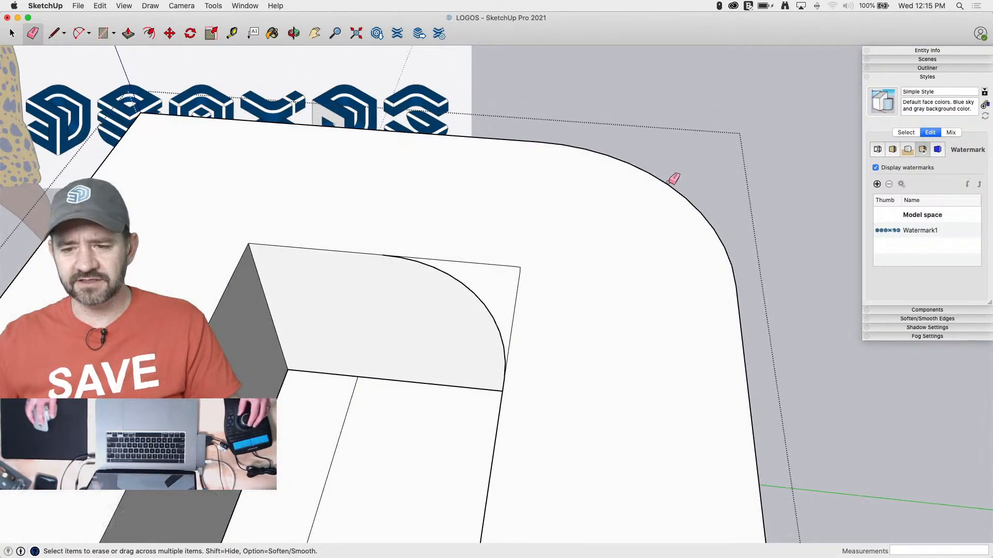
pyautogui.scroll(5, 538, 263)
pyautogui.scroll(-3, 533, 248)
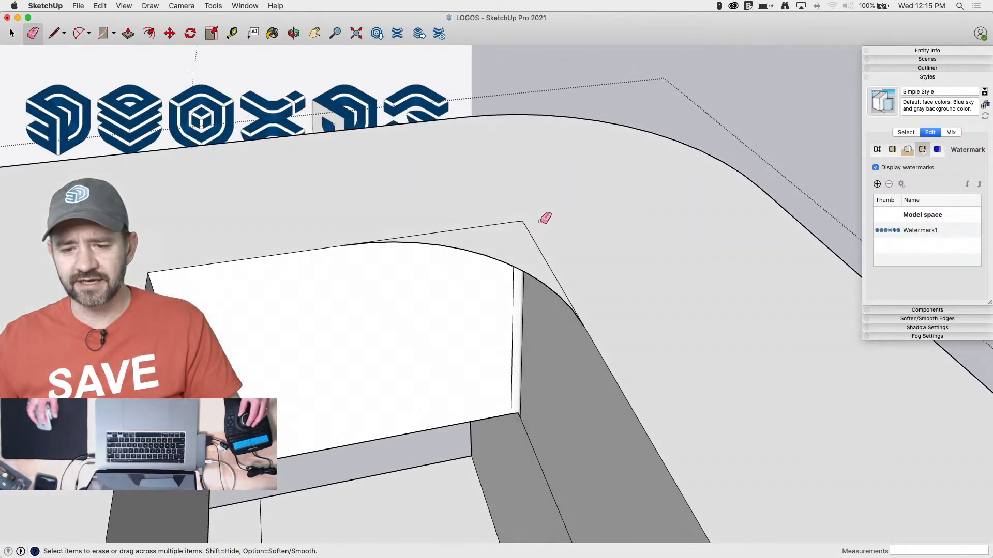
# Push/Pull the corner region behind the arc 1' down the slot, and erase the leftover edges around it
pyautogui.press('p')
pyautogui.moveTo(530, 253); pyautogui.dragTo(215, 499)
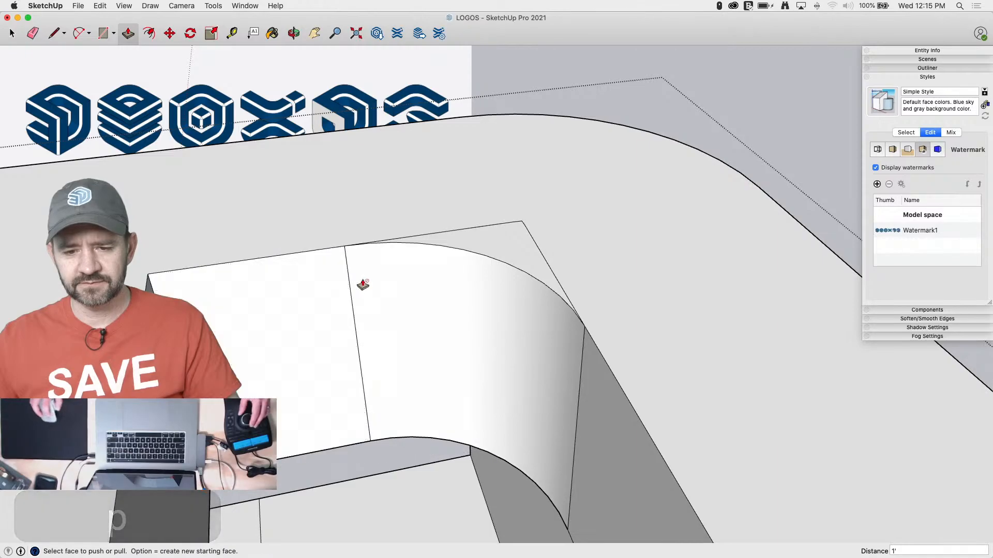
pyautogui.scroll(3, 361, 283)
pyautogui.press('e')
pyautogui.moveTo(536, 203)
pyautogui.mouseDown()
pyautogui.moveTo(519, 198)
pyautogui.moveTo(537, 200)
pyautogui.moveTo(511, 222)
pyautogui.moveTo(514, 213)
pyautogui.mouseUp()
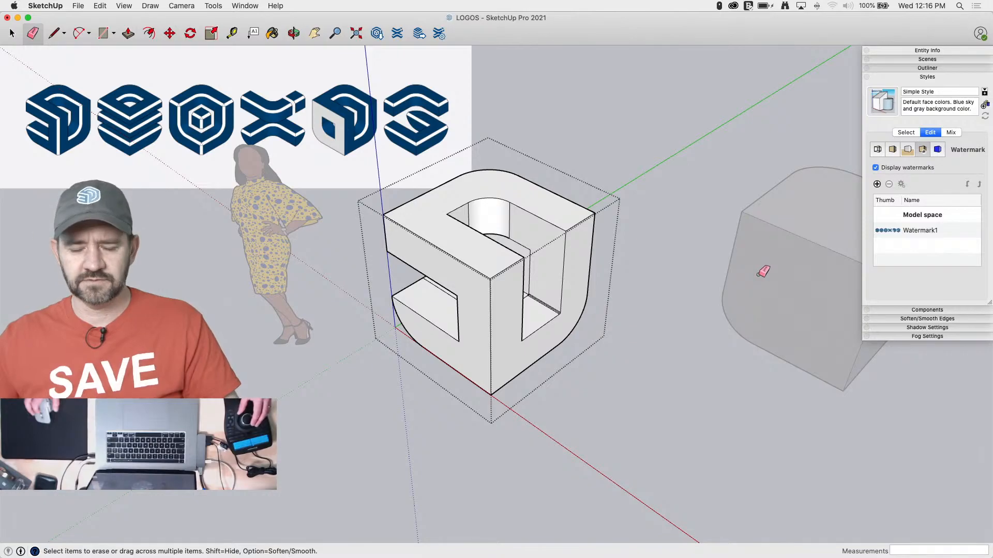
pyautogui.press('l')
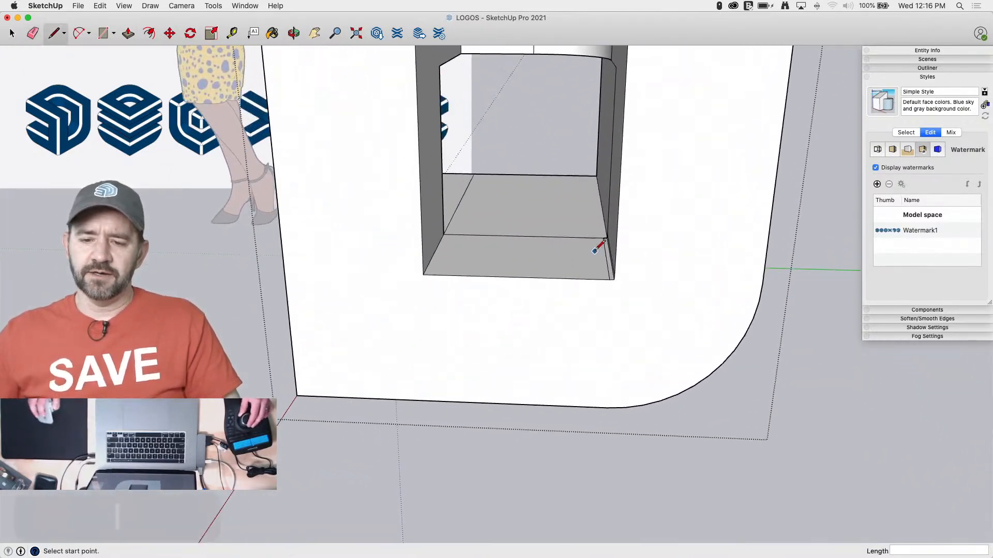
pyautogui.press('space')
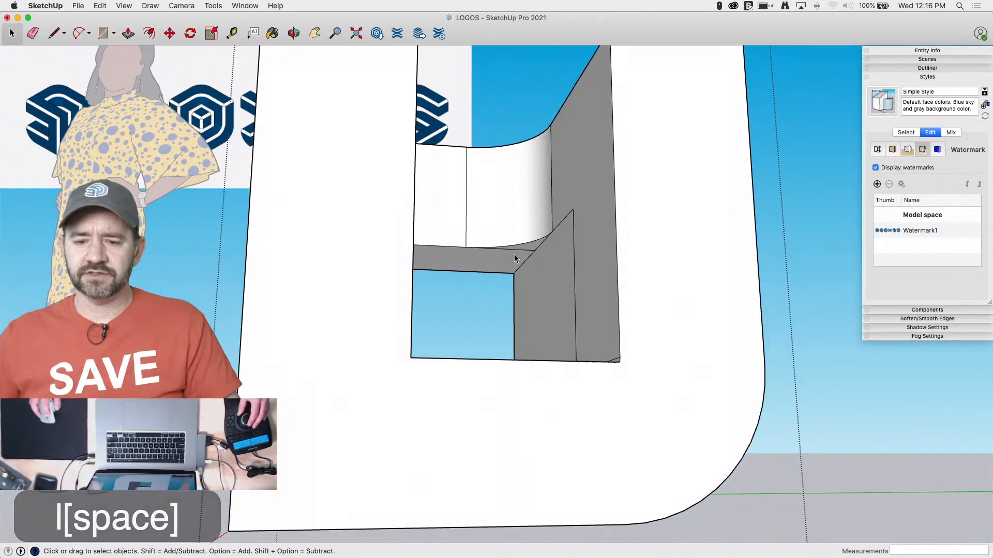
pyautogui.click(530, 248)
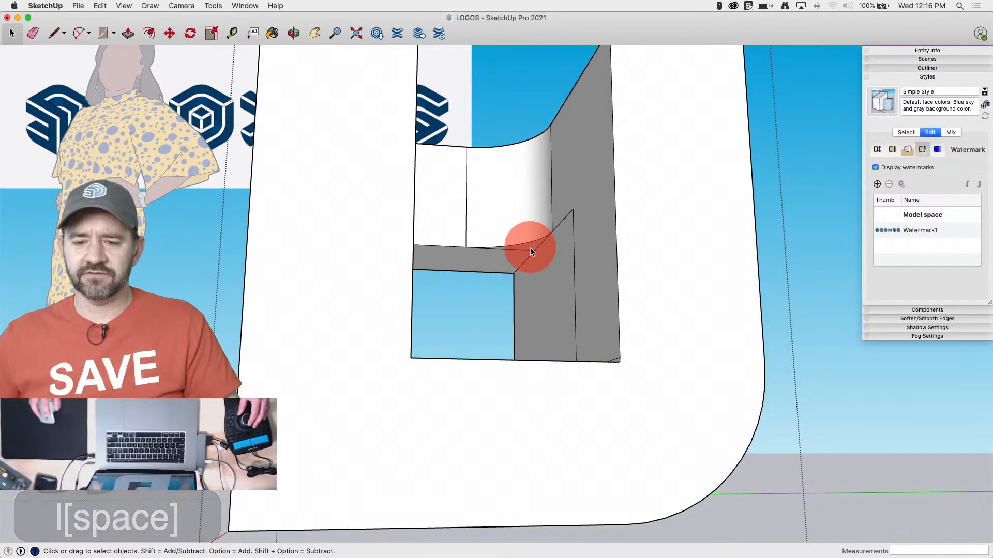
pyautogui.press('m')
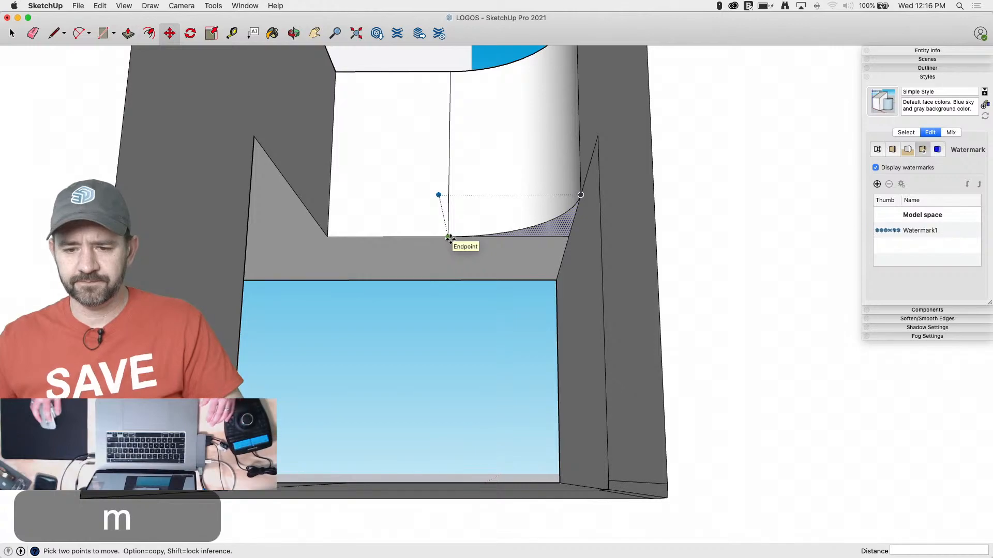
# Draw an 8" line along the slot's lower edge from its sharp corner, and try a tangent arc from its end to the side edge
pyautogui.press('l')
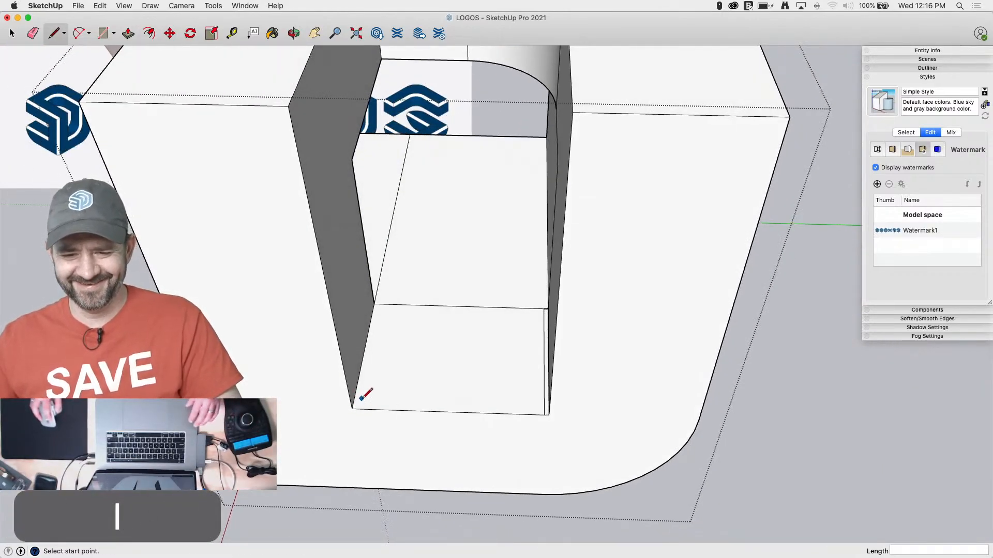
pyautogui.click(352, 408)
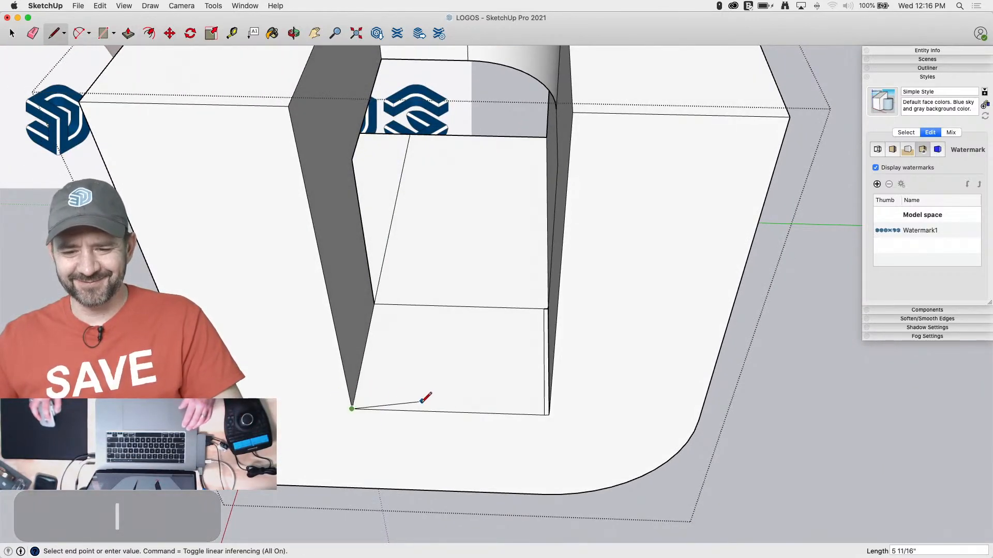
pyautogui.press('Return')
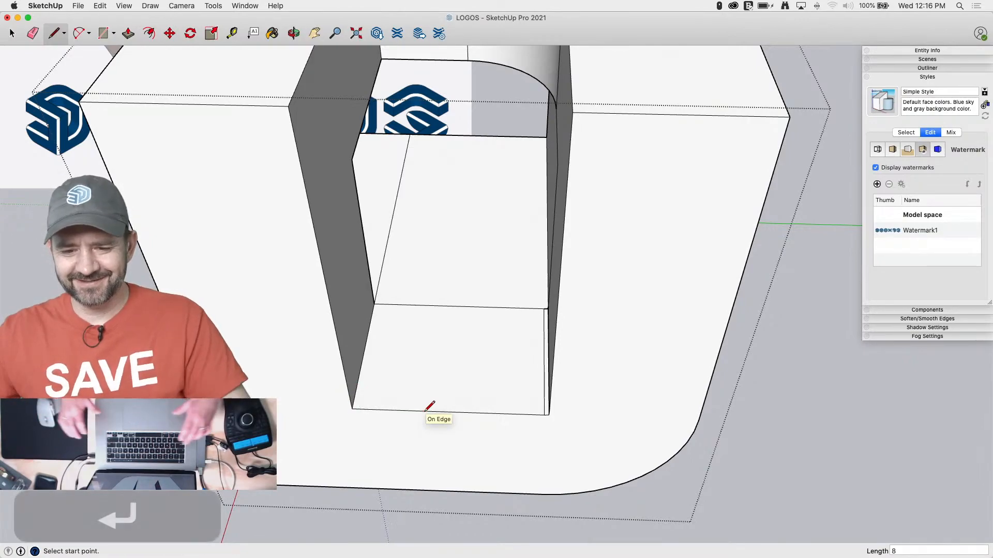
pyautogui.press('a')
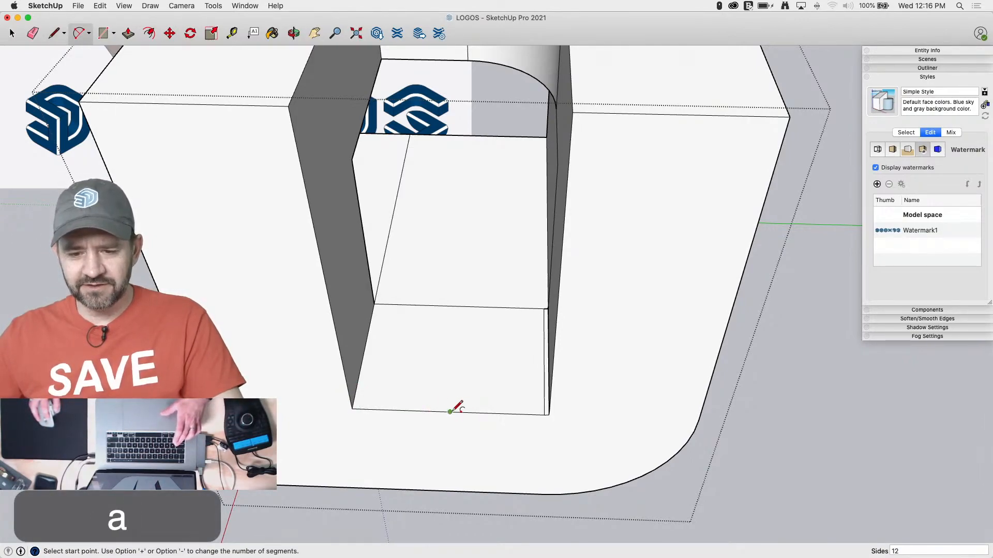
pyautogui.click(450, 412)
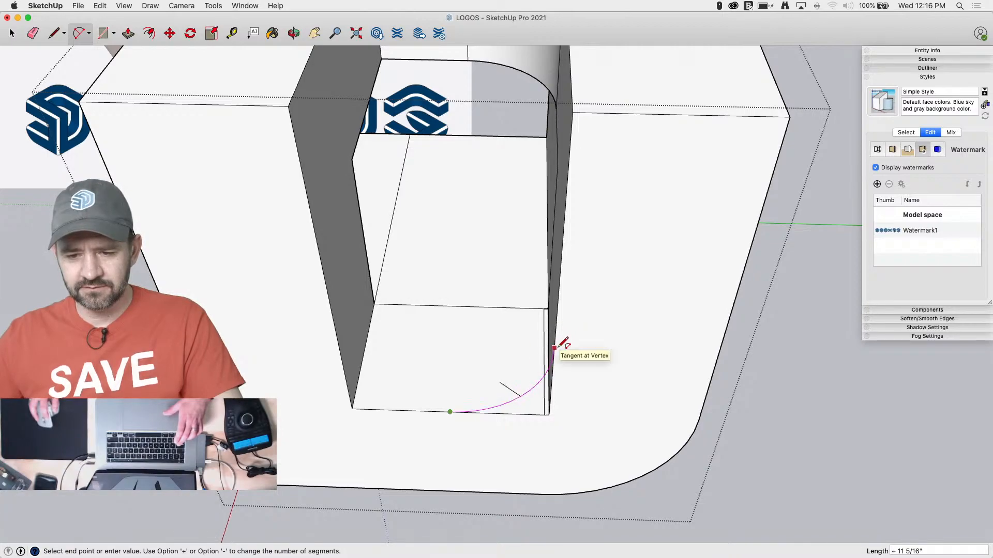
pyautogui.press('Escape')
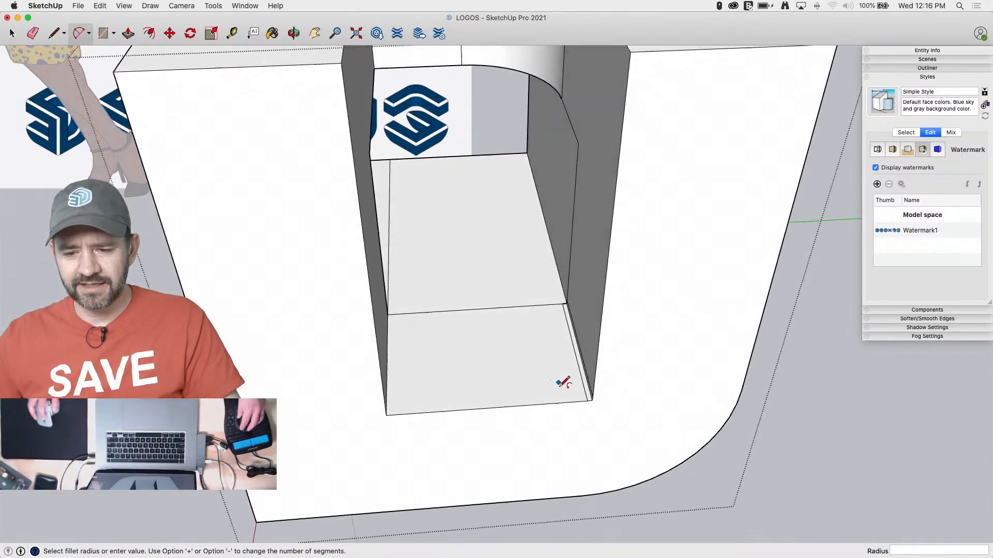
# Draw an 8" vertical line up from the point on the slot's lower edge, and close a square across to the slot's side edge
pyautogui.press('l')
pyautogui.click(437, 406)
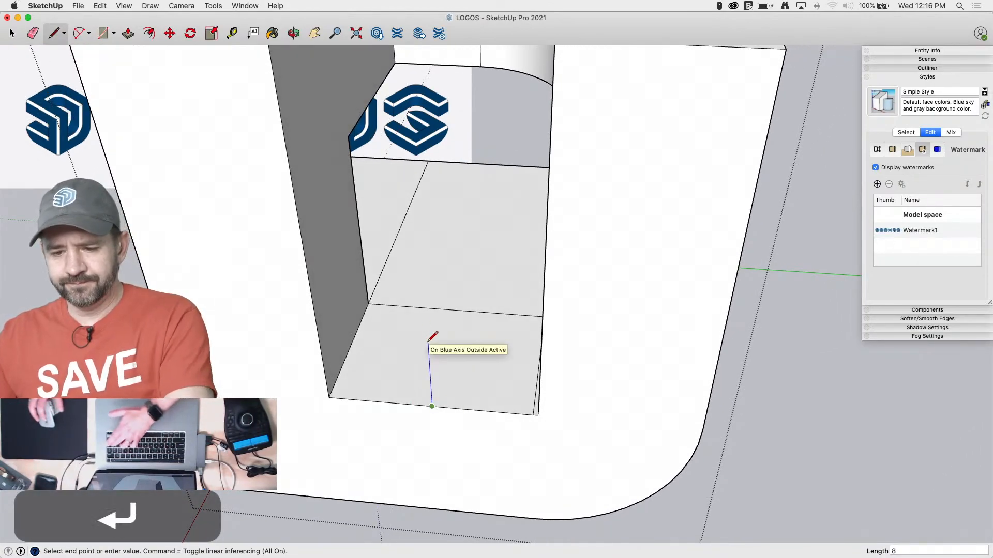
pyautogui.press('Return')
pyautogui.click(543, 331)
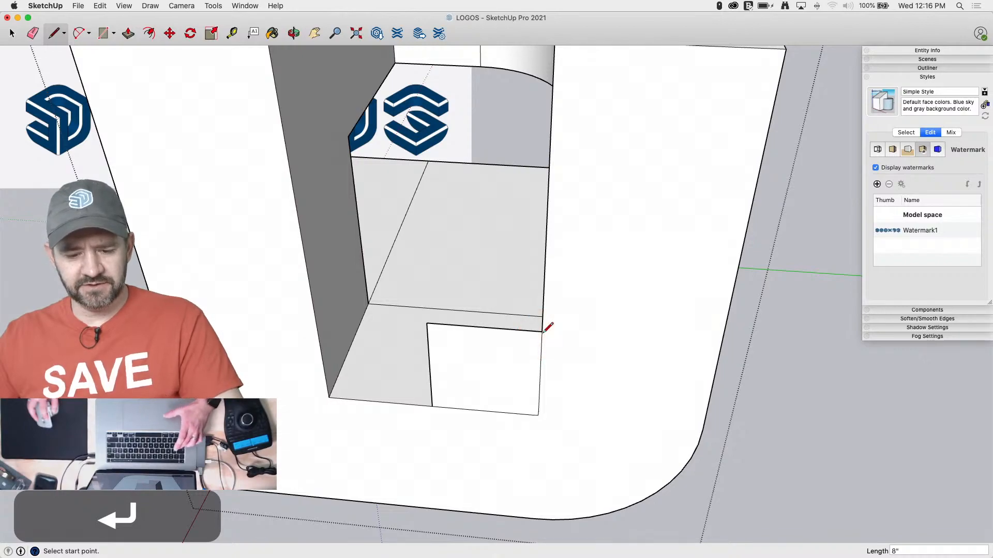
# Try an arc between the square's two corners on the slot edges, and remove the square's added lines
pyautogui.press('a')
pyautogui.click(542, 331)
pyautogui.click(433, 406)
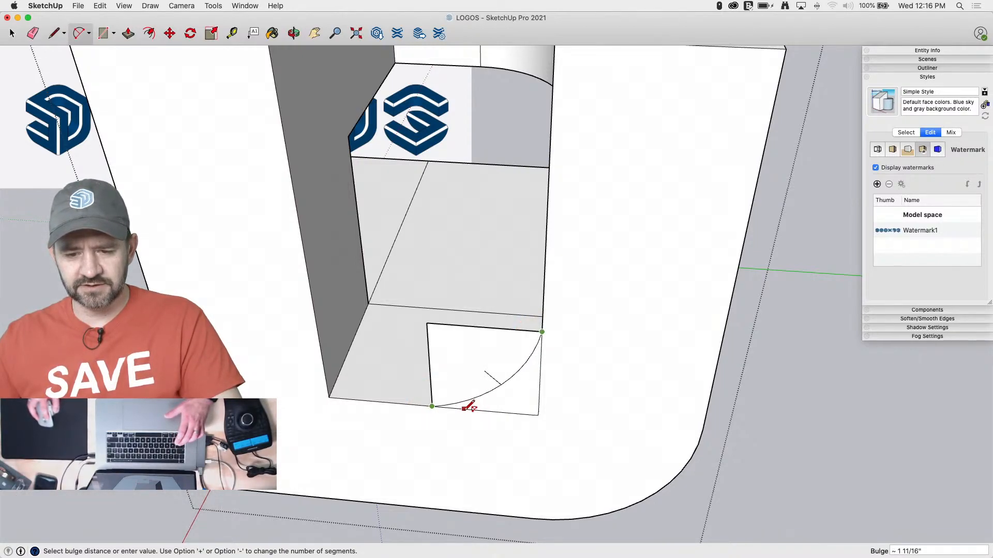
pyautogui.press('e')
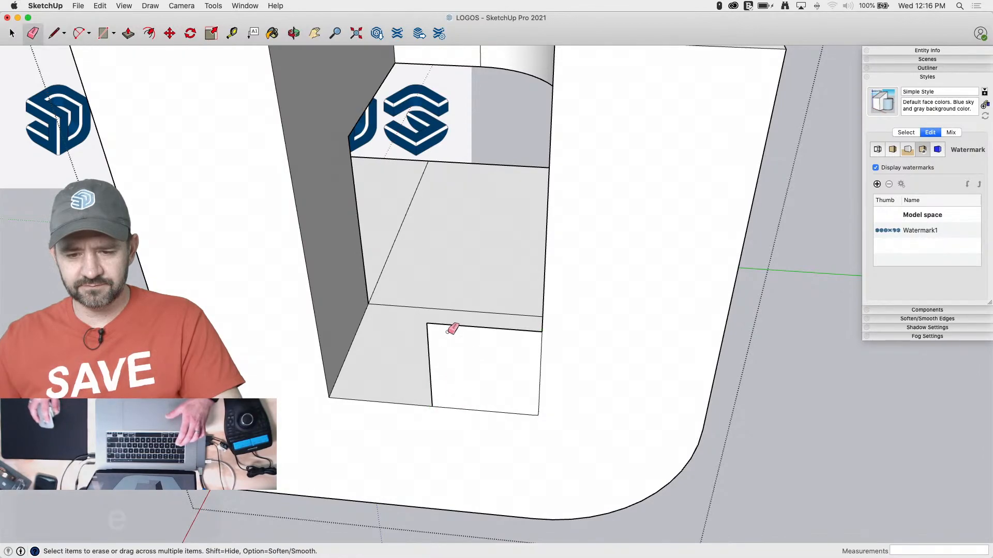
pyautogui.click(442, 325)
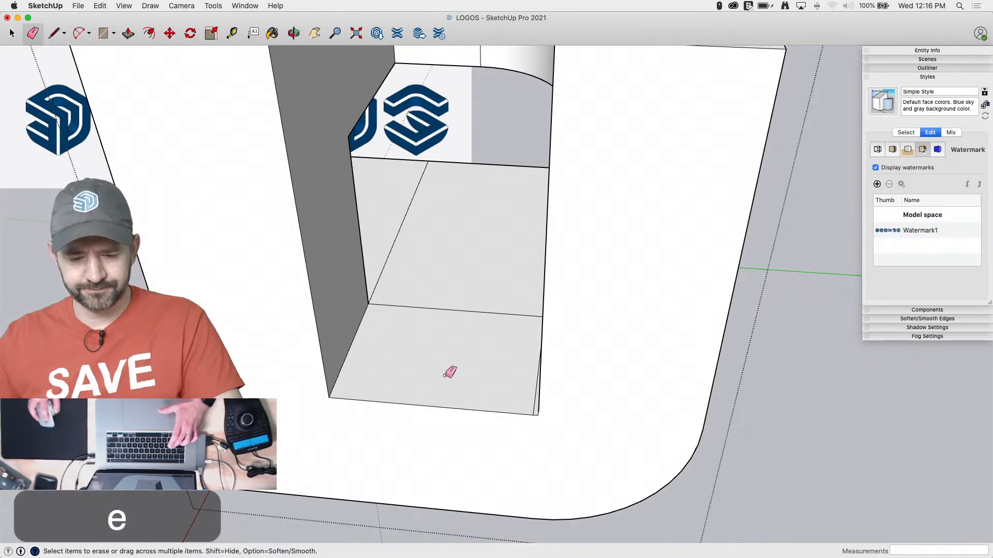
# Redraw an 8" line along the slot's lower edge, starting from the corner farthest from the cube's rounding
pyautogui.press('a')
pyautogui.press('l')
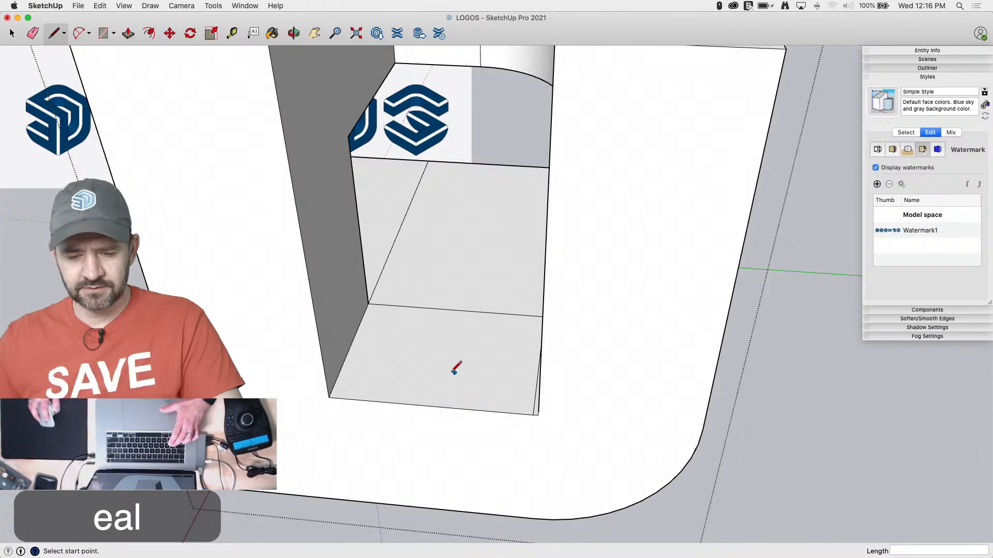
pyautogui.click(329, 397)
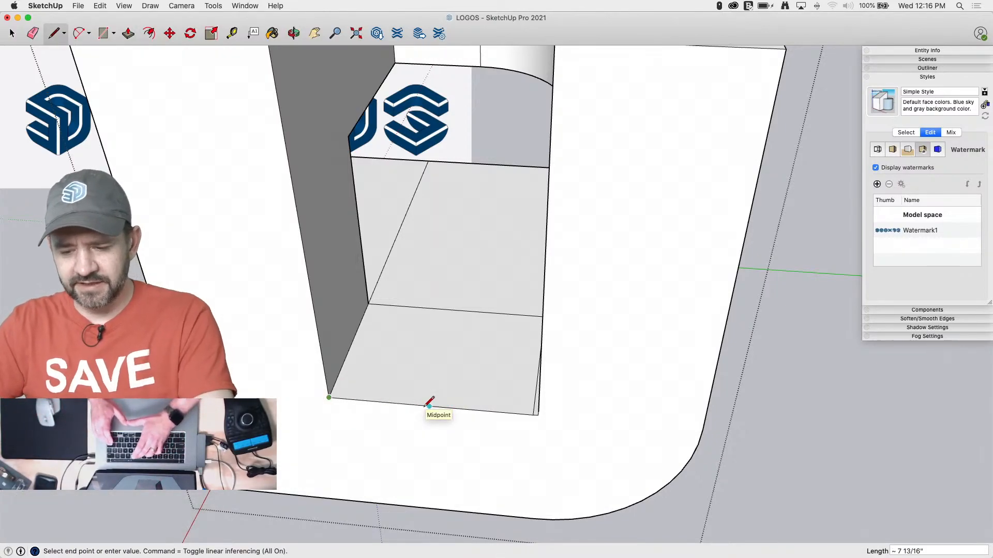
pyautogui.write('8')
pyautogui.press('Return')
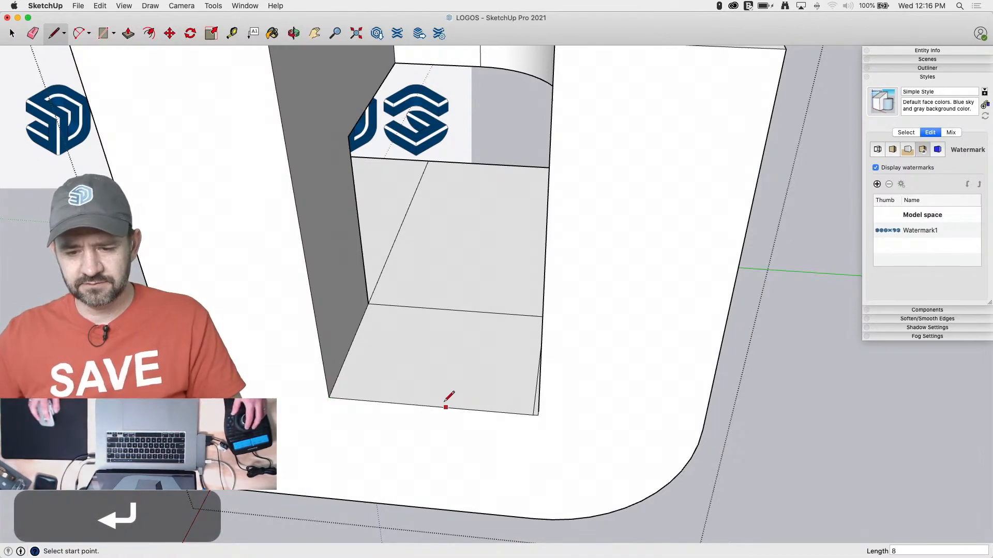
# Continue lines through the slot's small corner gaps, and draw an 8" line up the side edge from the corner nearest the cube's rounding
pyautogui.scroll(5, 492, 407)
pyautogui.moveTo(493, 407); pyautogui.dragTo(581, 358, button='middle')
pyautogui.click(581, 352)
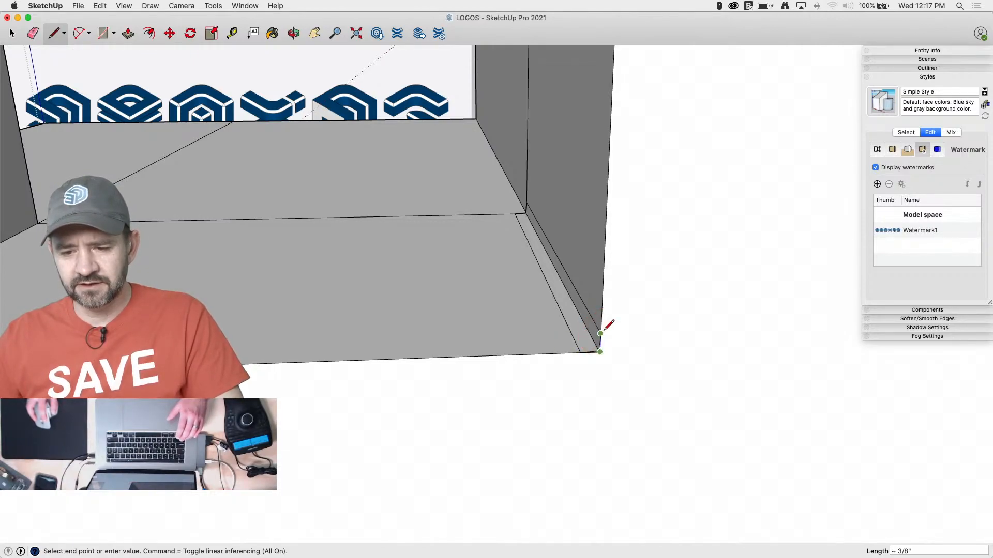
pyautogui.click(600, 333)
pyautogui.press('l')
pyautogui.click(600, 352)
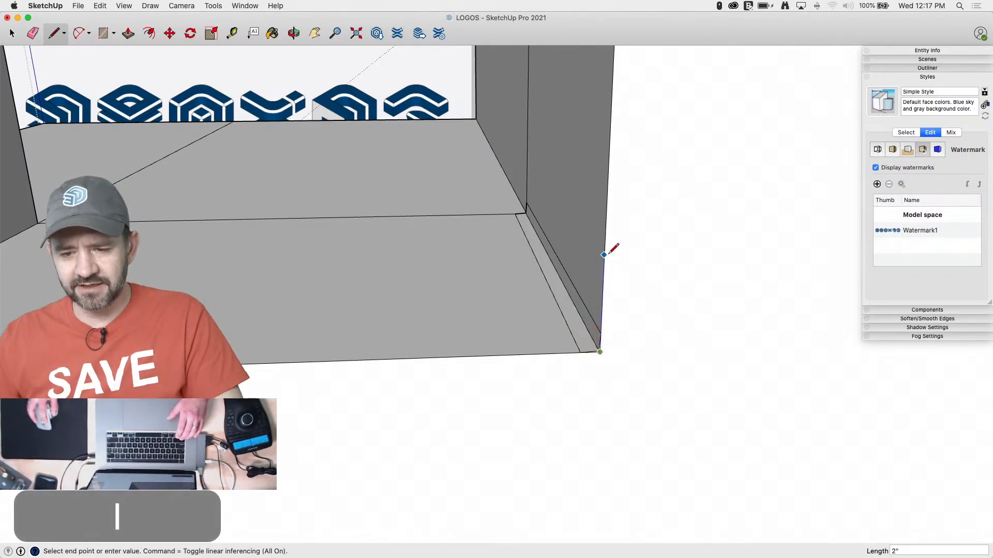
pyautogui.press('Return')
# Draw a tangent arc with an 8" radius between the points on the slot's side and lower edges
pyautogui.press('a')
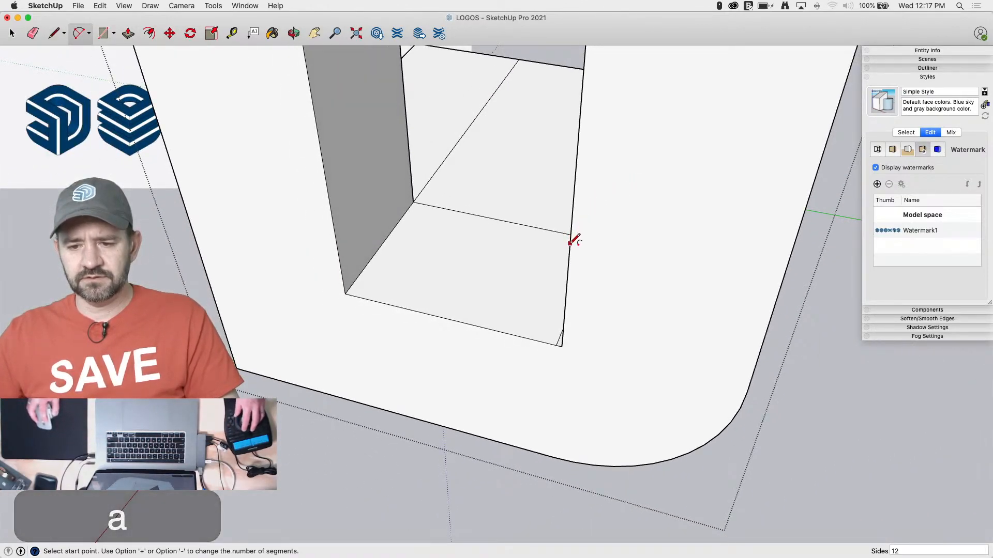
pyautogui.click(569, 252)
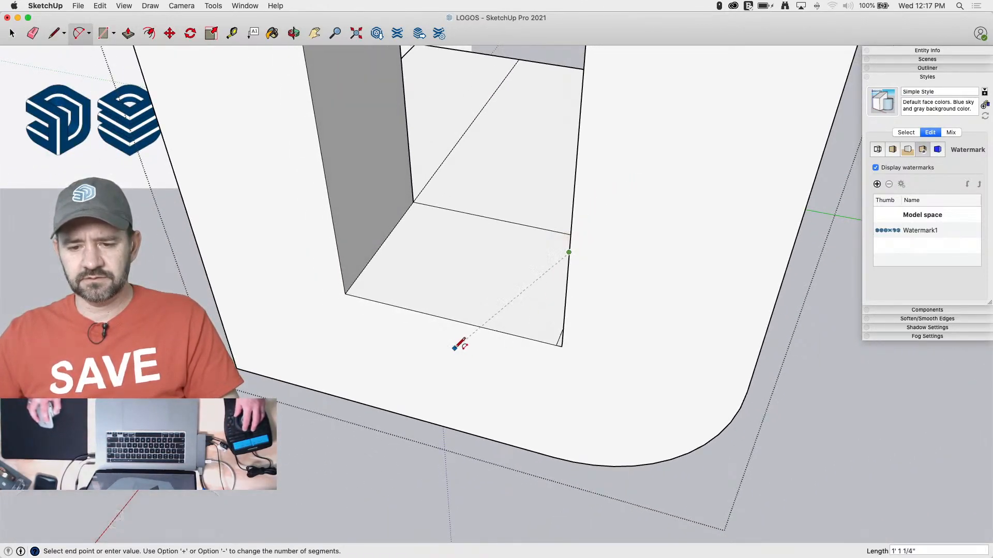
pyautogui.click(450, 319)
pyautogui.click(494, 330)
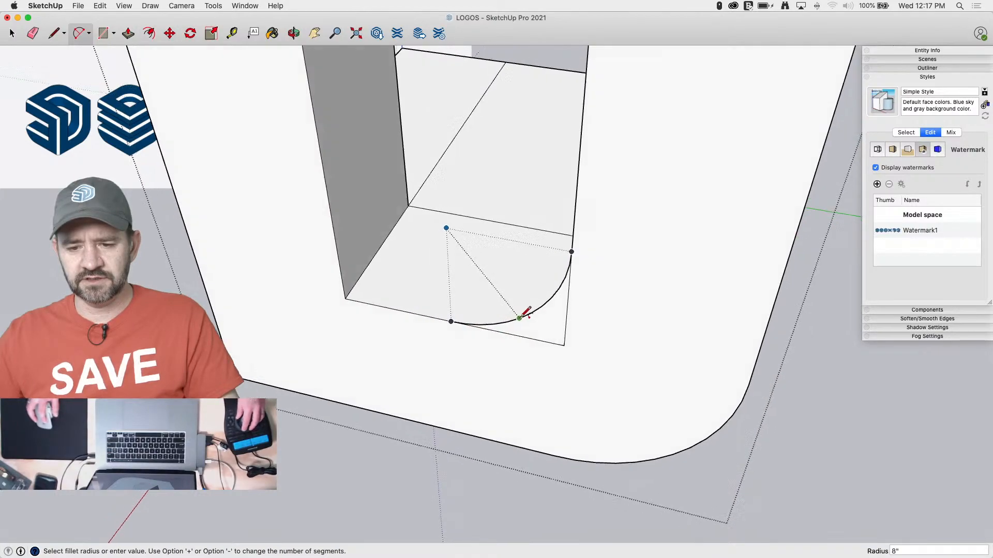
# Push/Pull the corner region behind the new arc 1' back along the slot to round its lower corner
pyautogui.press('e')
pyautogui.scroll(3, 676, 197)
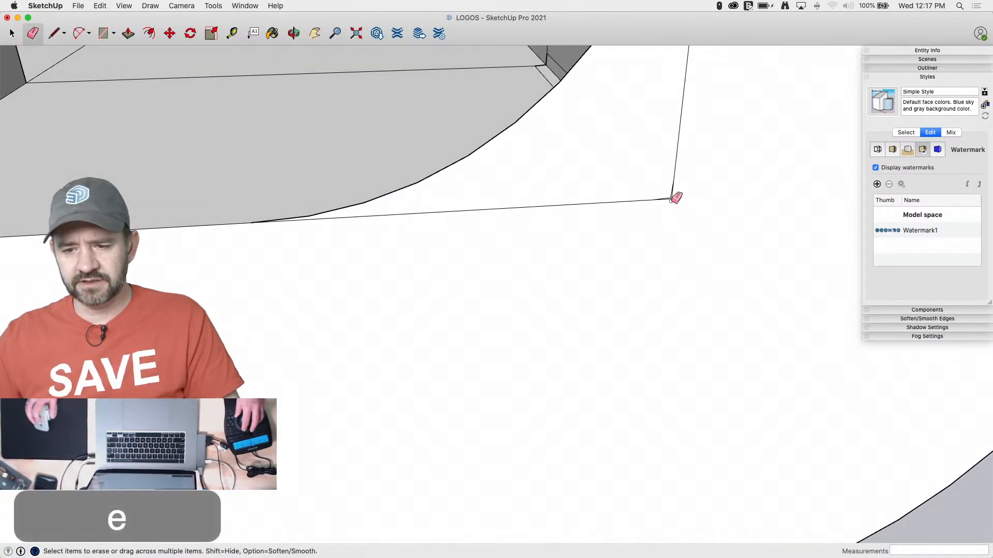
pyautogui.press('p')
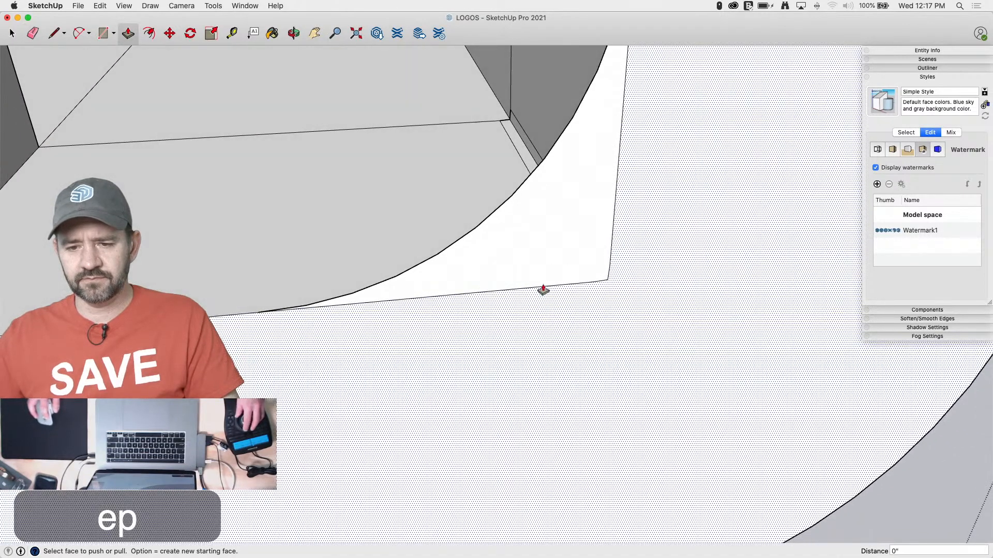
pyautogui.moveTo(543, 237); pyautogui.dragTo(471, 283)
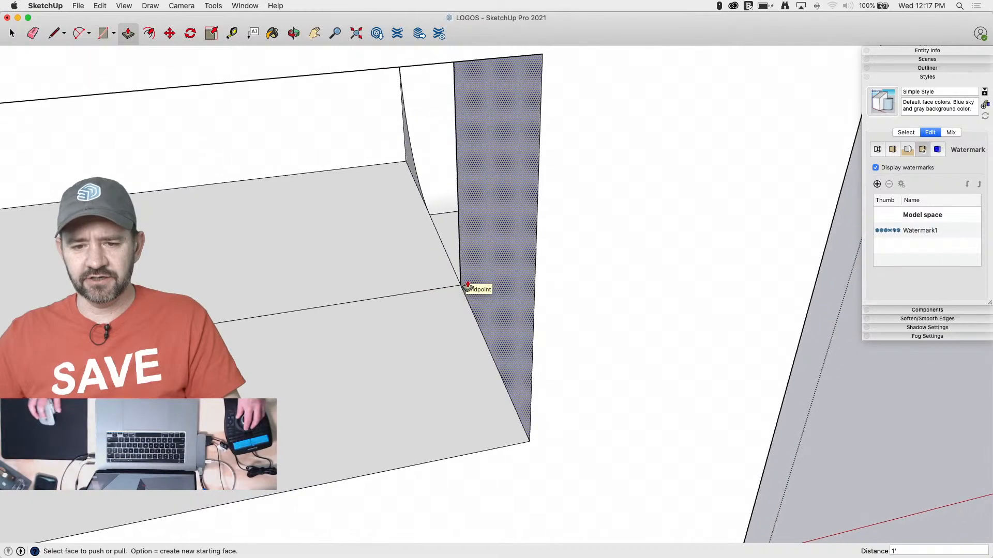
pyautogui.press('space')
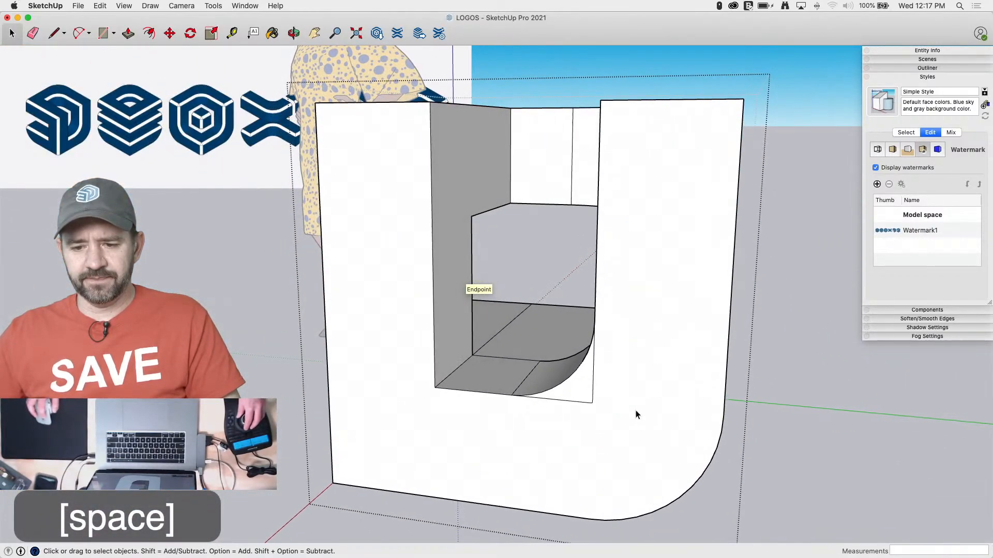
# Erase the leftover square-corner edges behind the rounded lower corner of the slot
pyautogui.press('e')
pyautogui.click(594, 404)
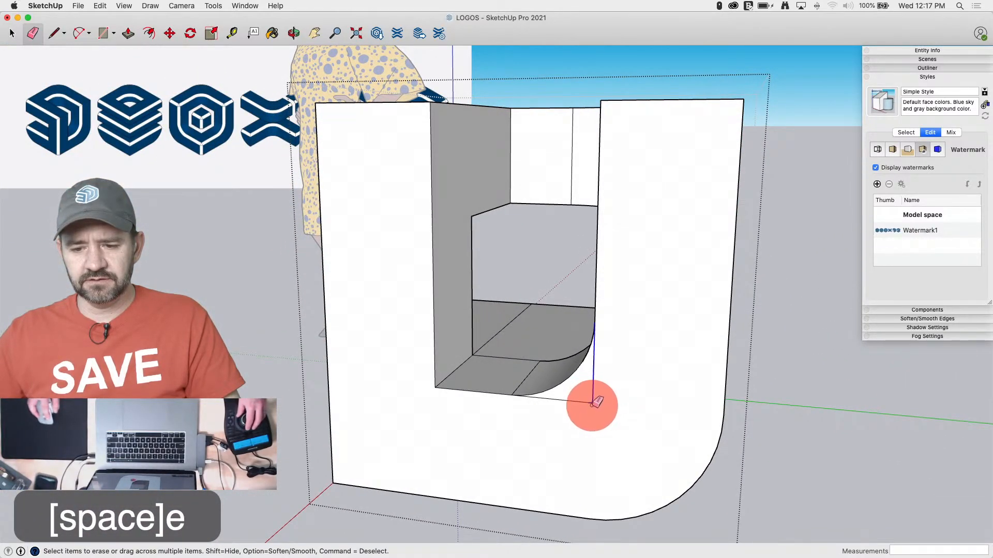
pyautogui.moveTo(592, 405); pyautogui.dragTo(604, 399)
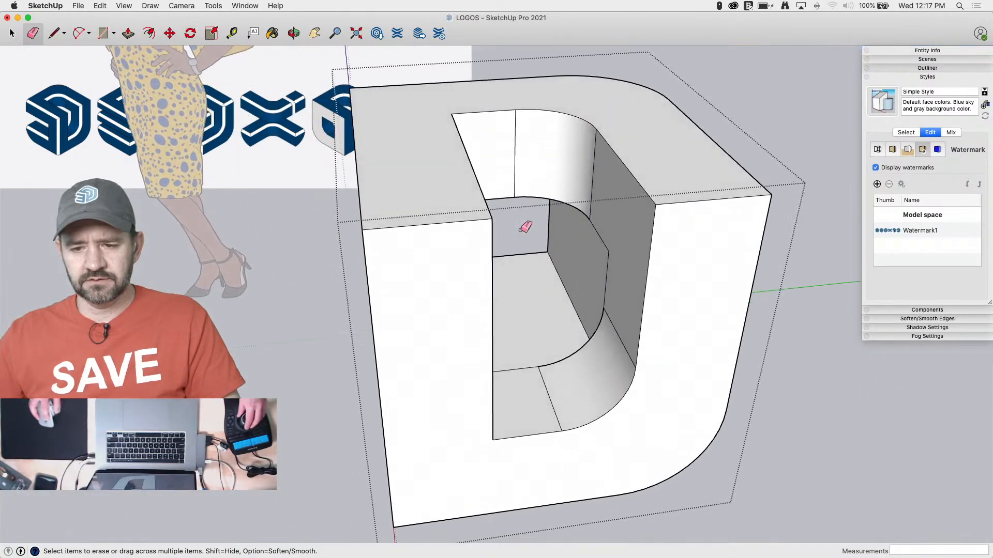
pyautogui.click(618, 306)
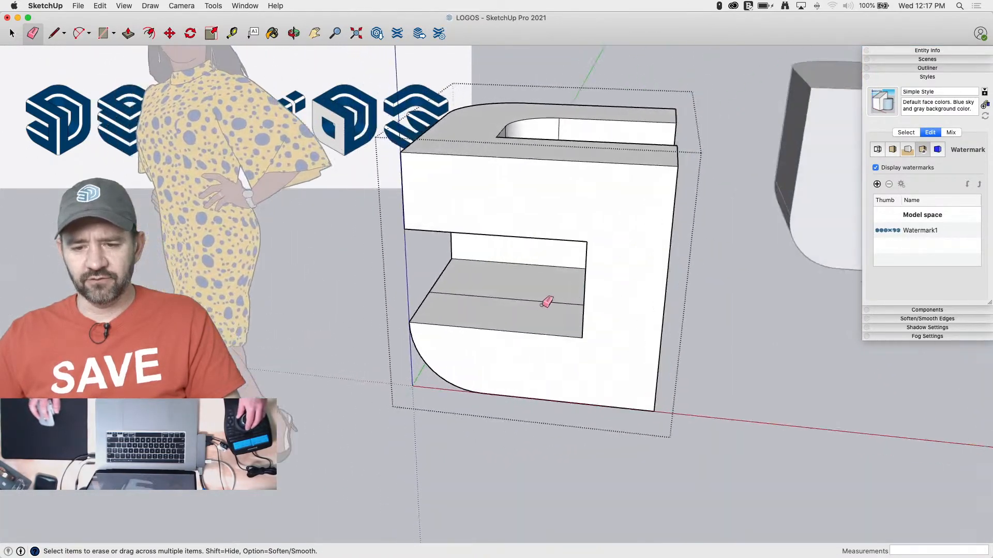
# Push/Pull the slot's inner floor section down past the cube's bottom, and the adjoining inner wall about 1' 11 1/2" out past its side
pyautogui.press('p')
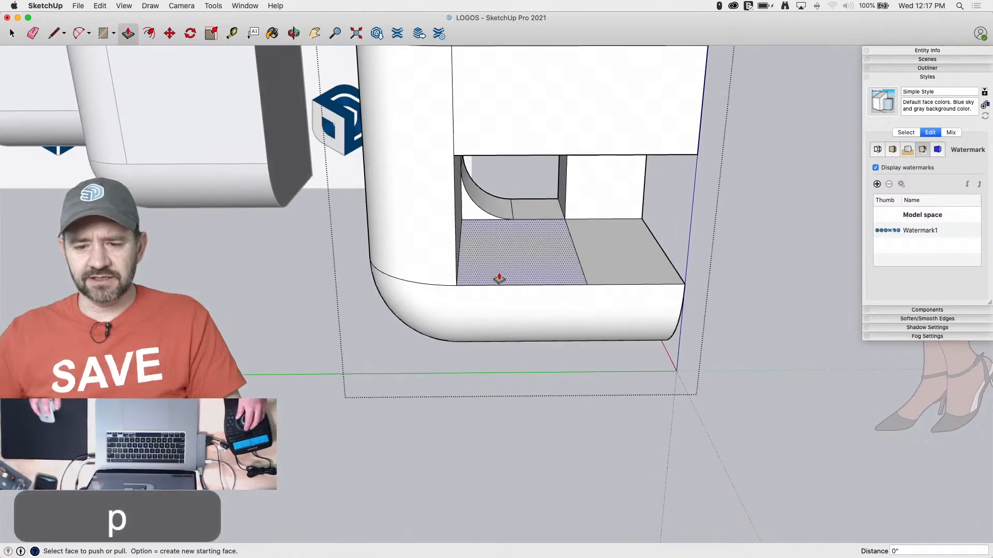
pyautogui.moveTo(532, 233); pyautogui.dragTo(495, 408)
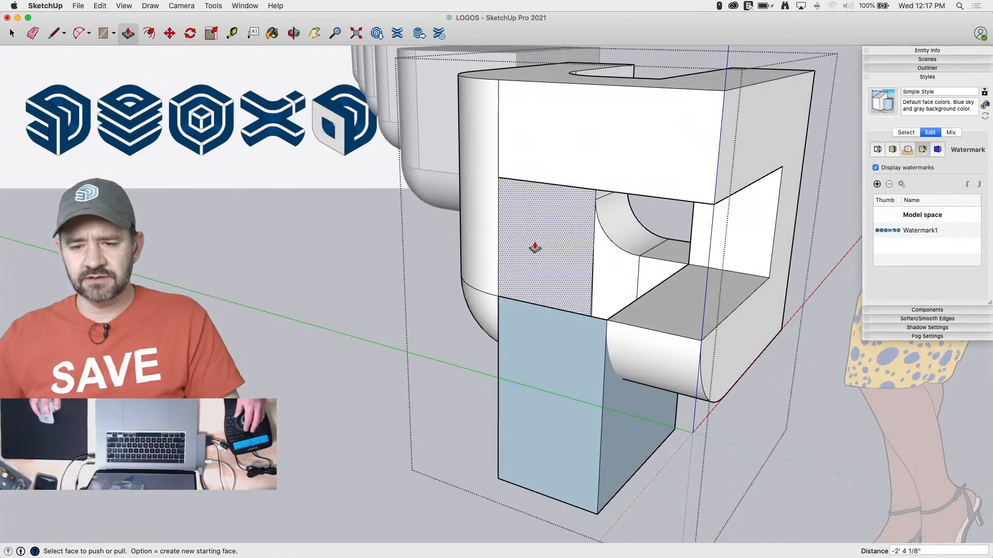
pyautogui.click(535, 249)
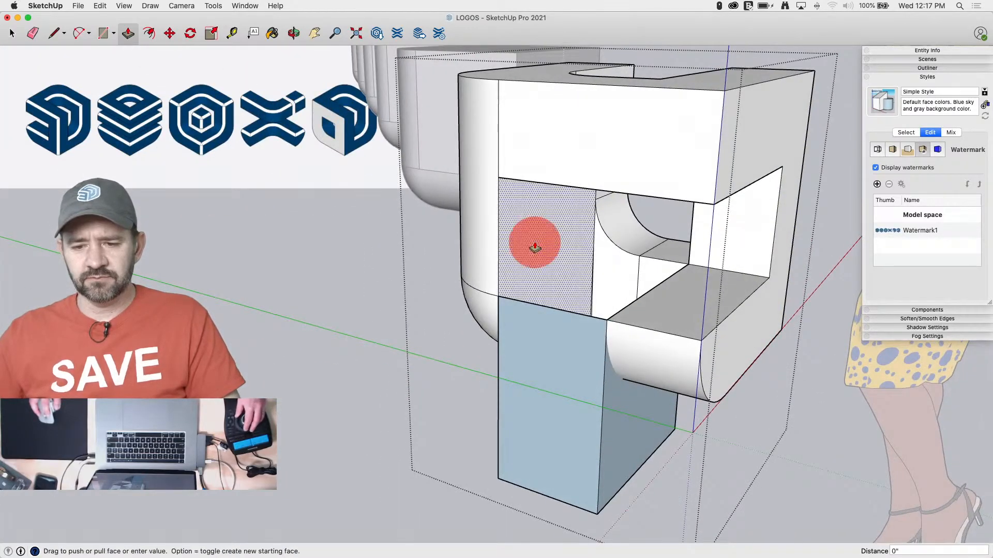
pyautogui.moveTo(534, 248); pyautogui.dragTo(401, 247)
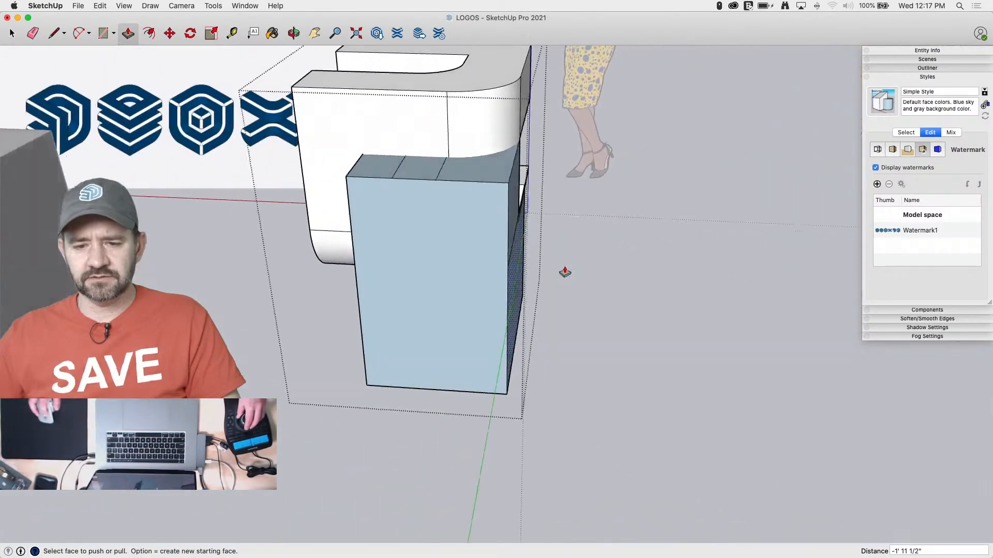
# Intersect all faces of the cube and its protruding blocks with the selection
pyautogui.press('space')
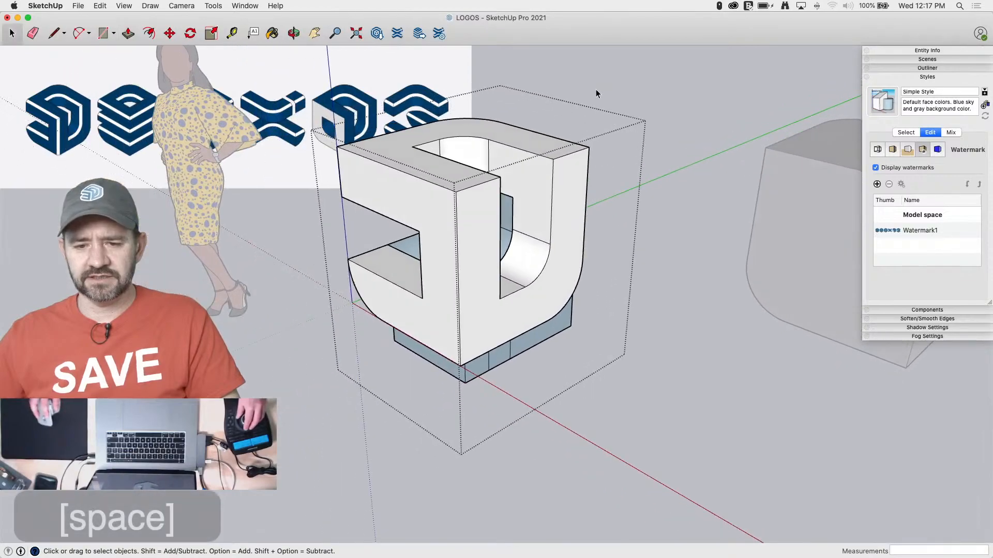
pyautogui.moveTo(626, 81); pyautogui.dragTo(324, 414)
pyautogui.rightClick(446, 300)
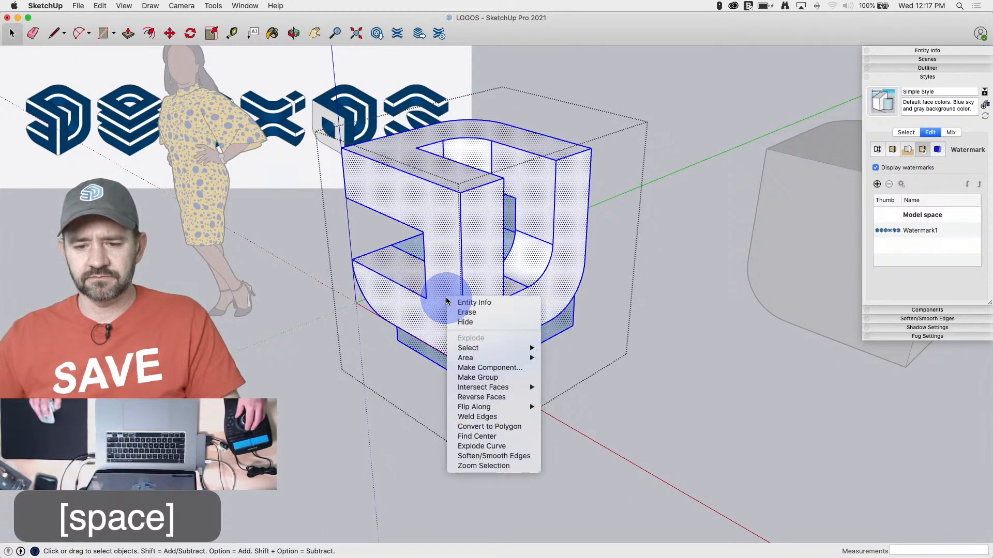
pyautogui.moveTo(492, 387)
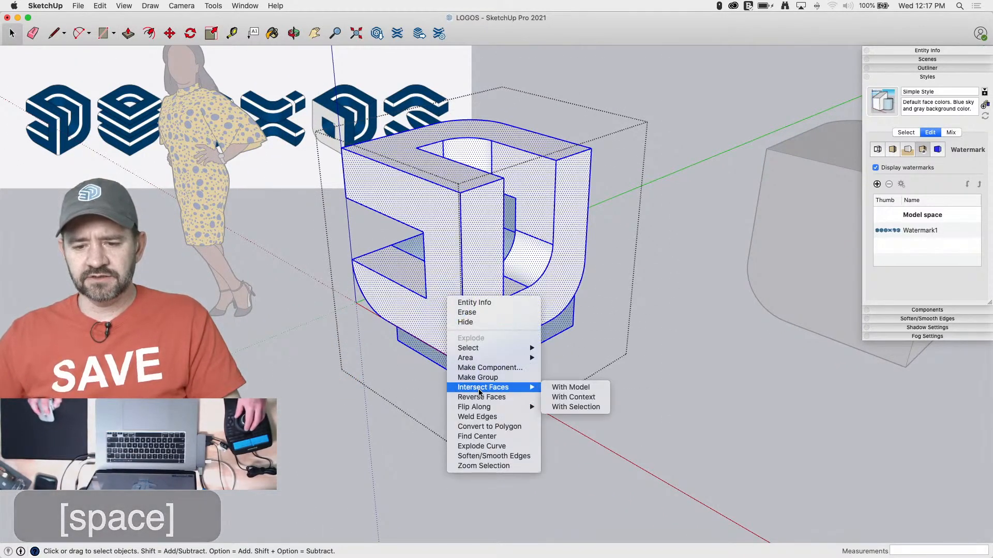
pyautogui.click(569, 407)
# Delete the protruding blocks below the cube and beyond its side
pyautogui.moveTo(401, 483); pyautogui.dragTo(411, 483)
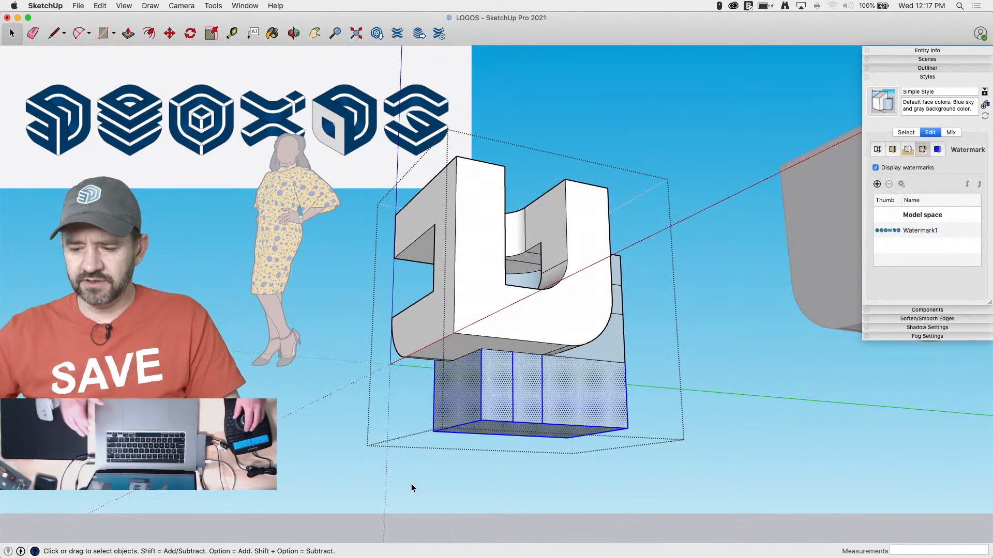
pyautogui.press('BackSpace')
pyautogui.moveTo(737, 217); pyautogui.dragTo(700, 375)
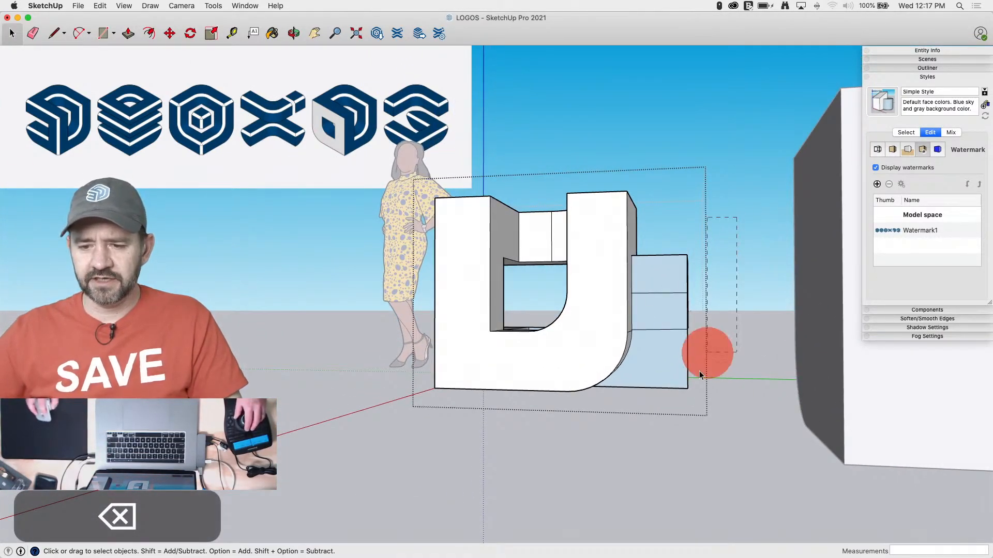
pyautogui.moveTo(674, 437); pyautogui.dragTo(684, 435)
pyautogui.press('BackSpace')
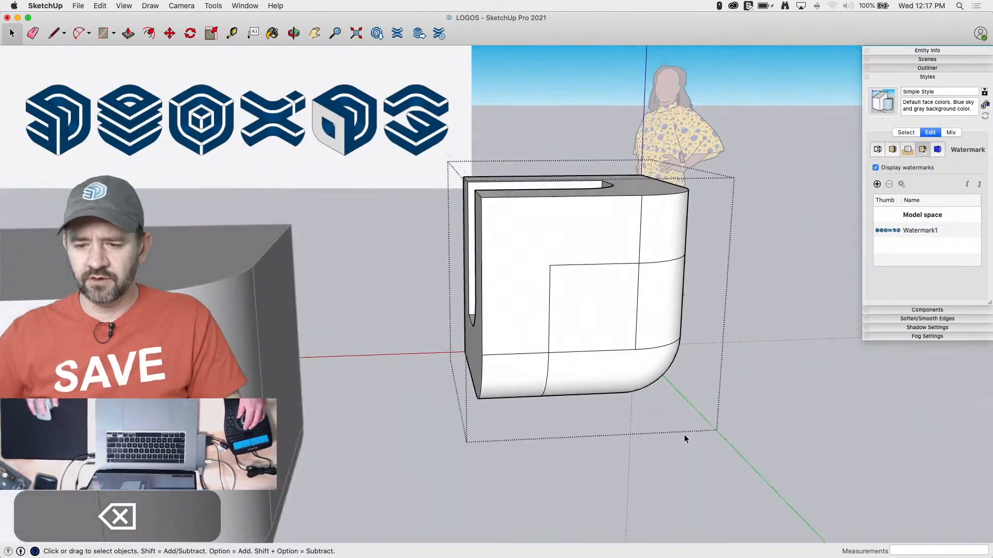
# Delete the slot's floor faces and the rounded bottom and side faces closing off the cube's back corner
pyautogui.press('e')
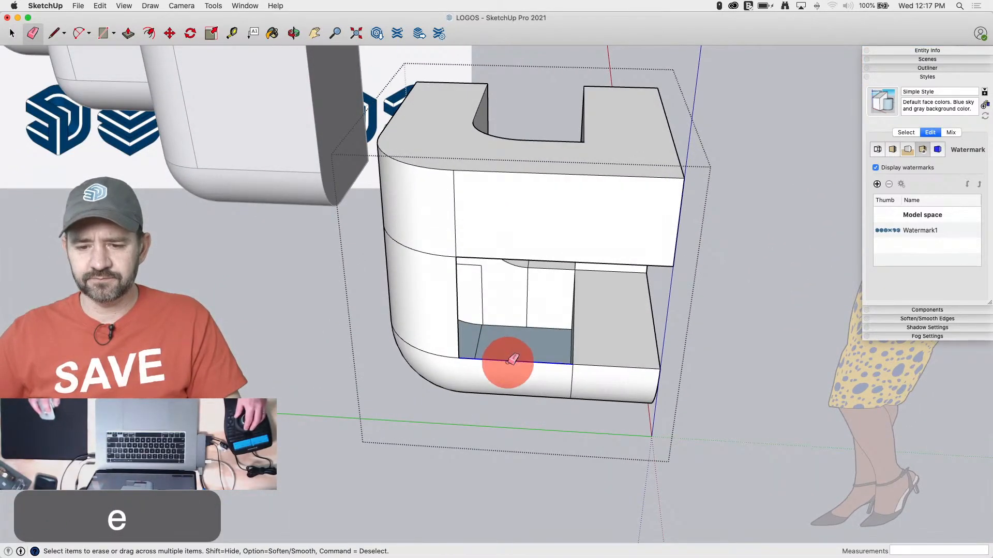
pyautogui.press('space')
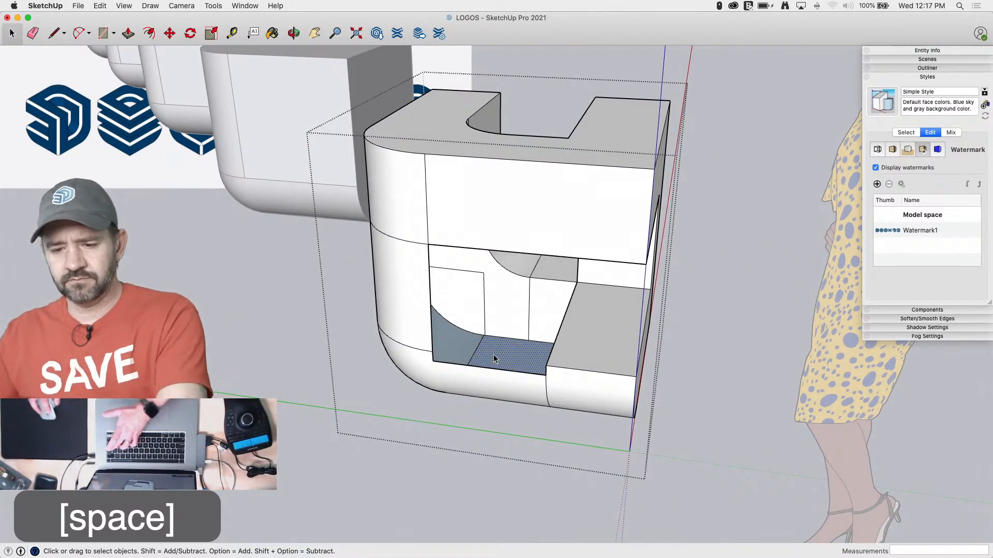
pyautogui.press('BackSpace')
pyautogui.click(462, 378)
pyautogui.press('BackSpace')
pyautogui.click(410, 318)
pyautogui.press('BackSpace')
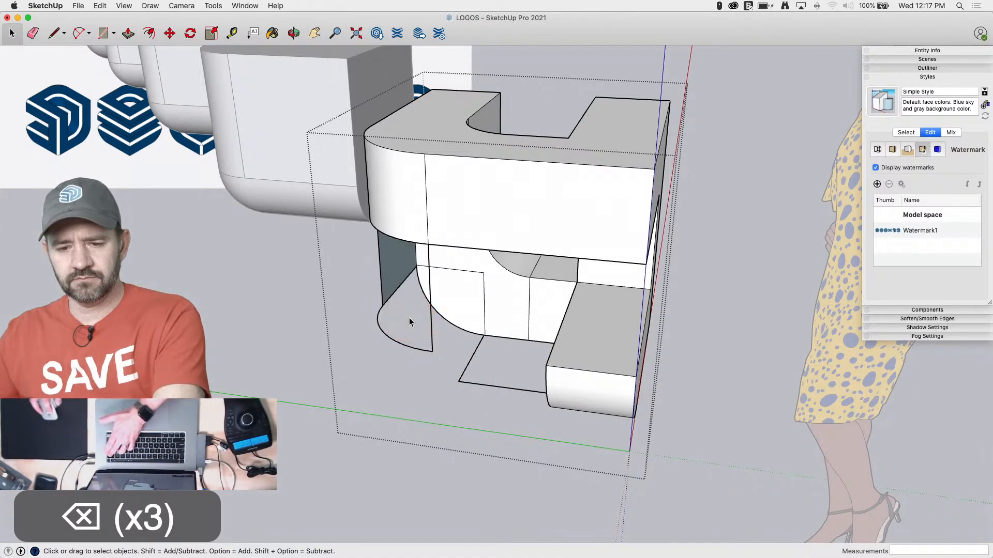
pyautogui.click(393, 275)
pyautogui.press('BackSpace')
# Erase the loose edges and the arc left hanging around the opened back corner, plus the stray lines on the inner wall
pyautogui.press('e')
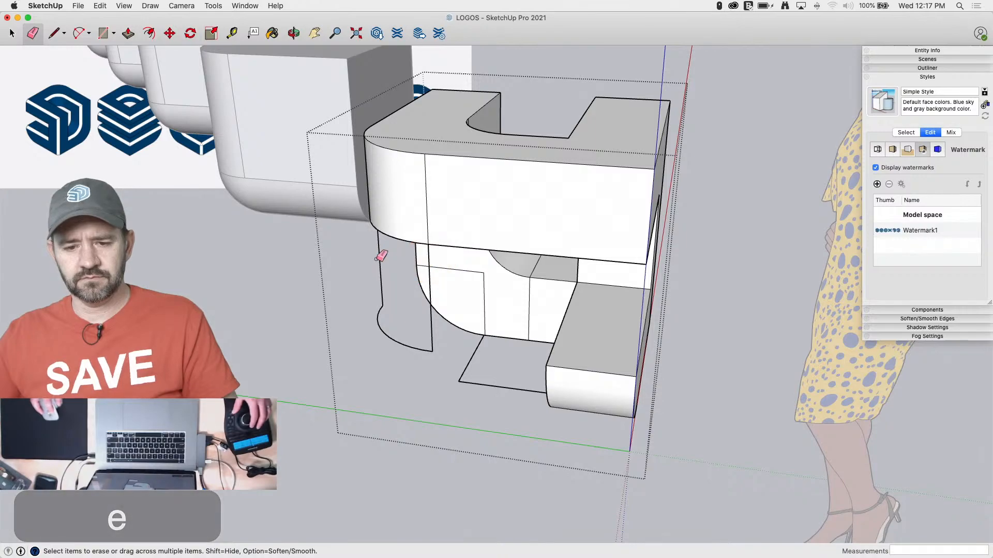
pyautogui.moveTo(374, 258); pyautogui.dragTo(400, 255)
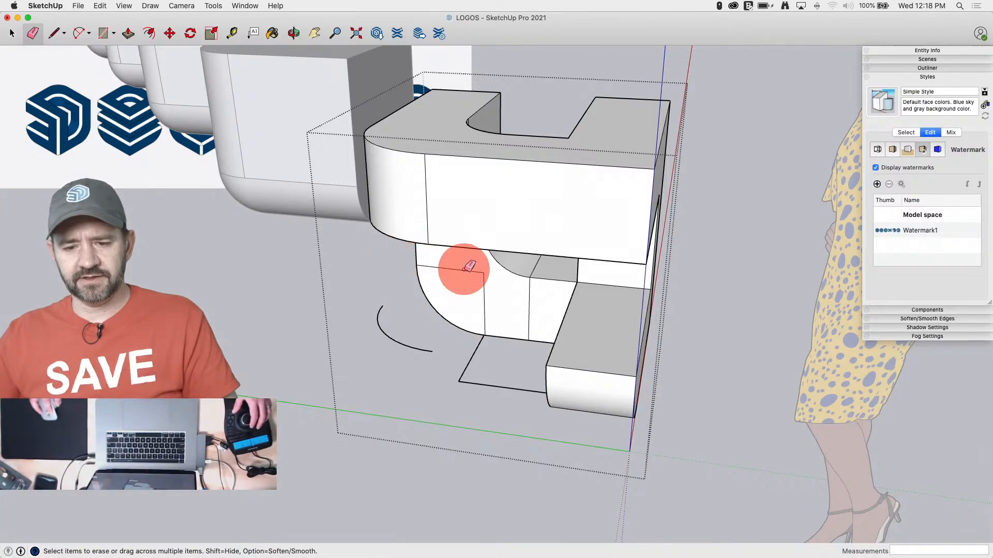
pyautogui.moveTo(487, 282); pyautogui.dragTo(486, 290)
pyautogui.moveTo(458, 373); pyautogui.dragTo(421, 350)
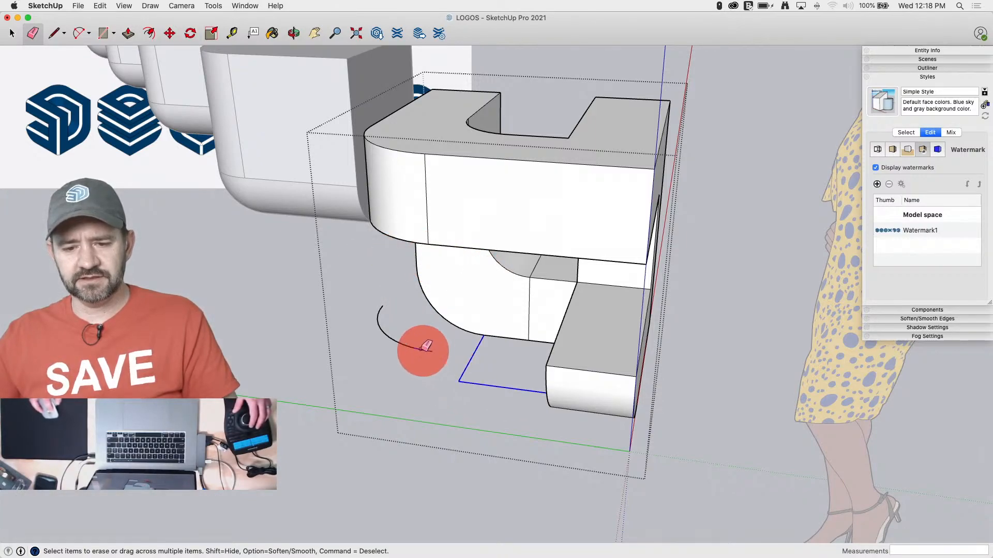
pyautogui.press('space')
pyautogui.moveTo(341, 291); pyautogui.dragTo(417, 373)
pyautogui.press('BackSpace')
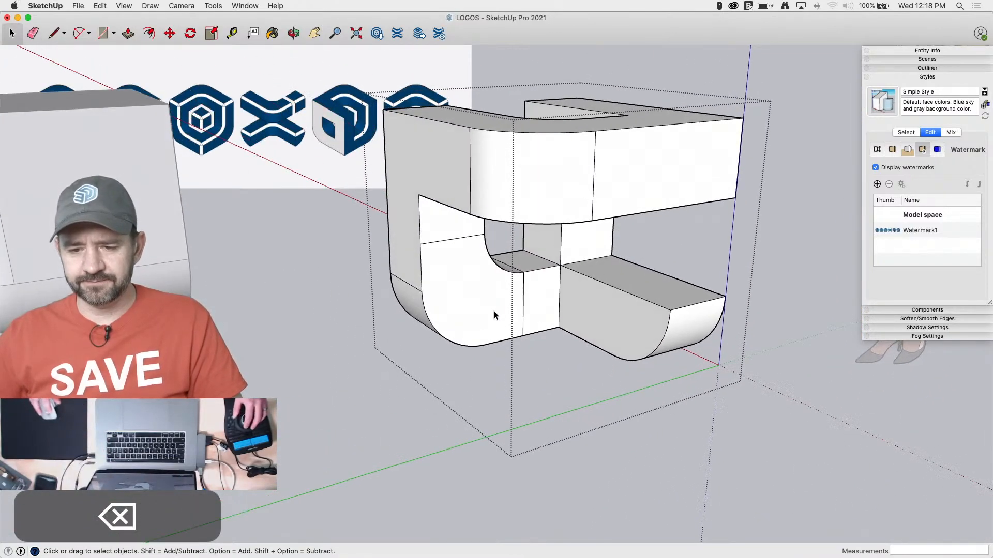
# Clear the seam lines on the outer side wall, the rounded lower corner and inside the rounded slots
pyautogui.press('e')
pyautogui.click(449, 238)
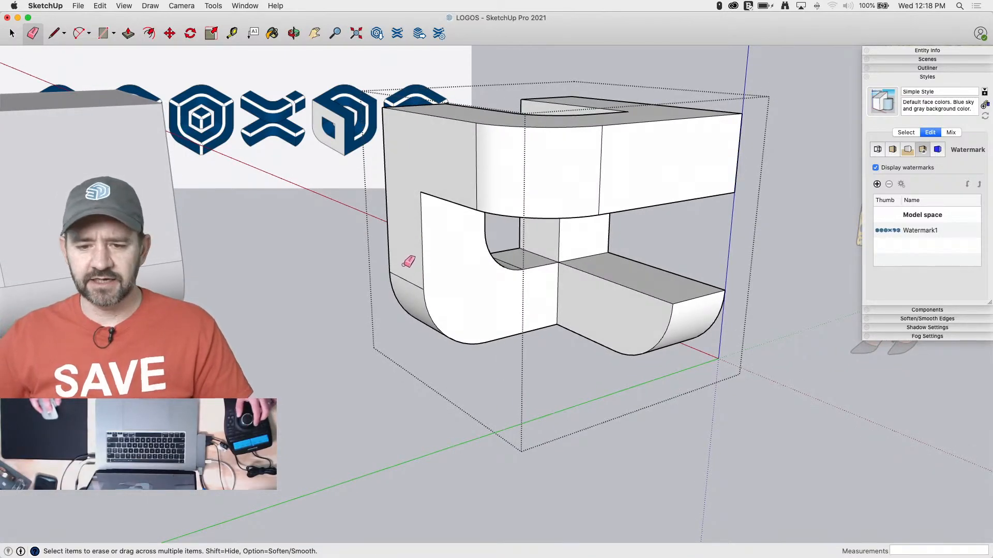
pyautogui.click(407, 286)
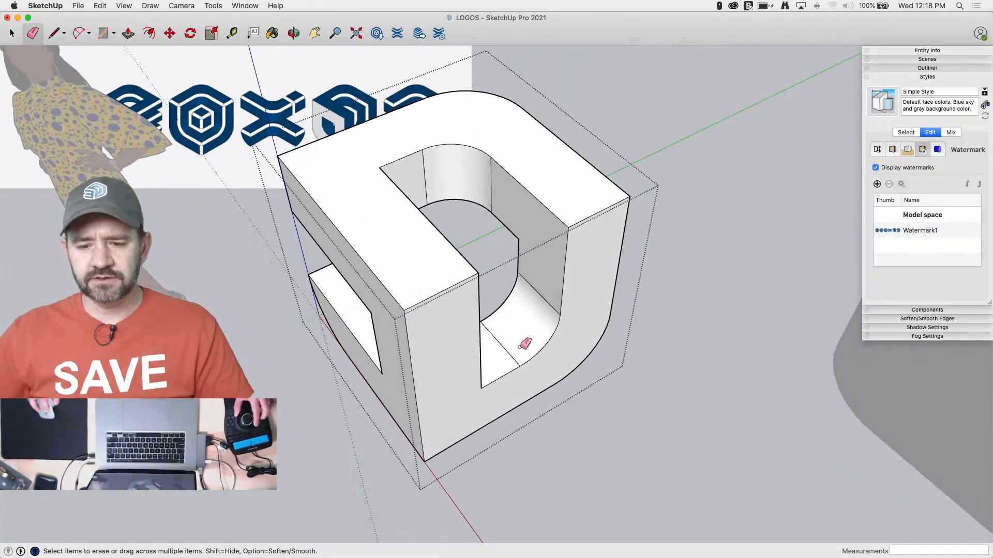
pyautogui.click(501, 357)
pyautogui.click(541, 293)
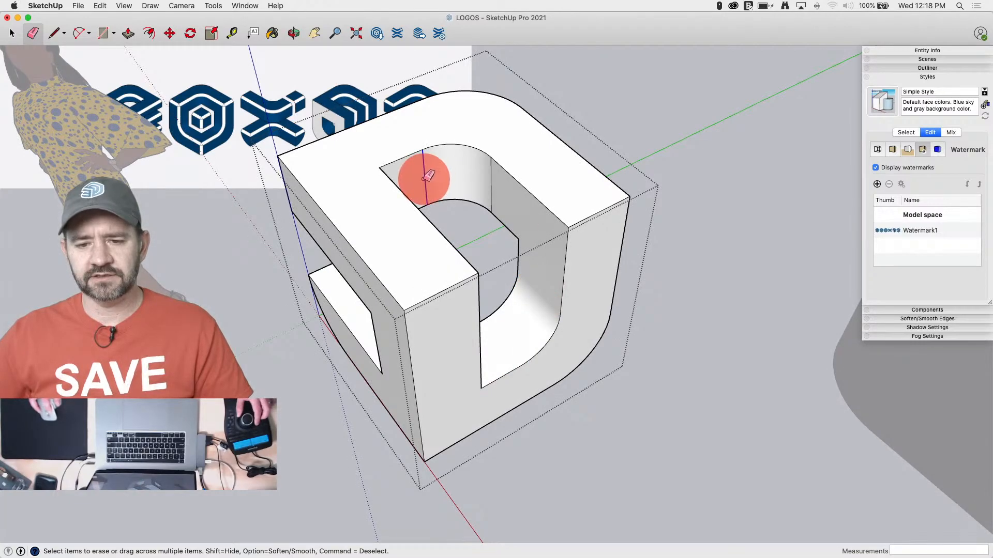
pyautogui.click(489, 174)
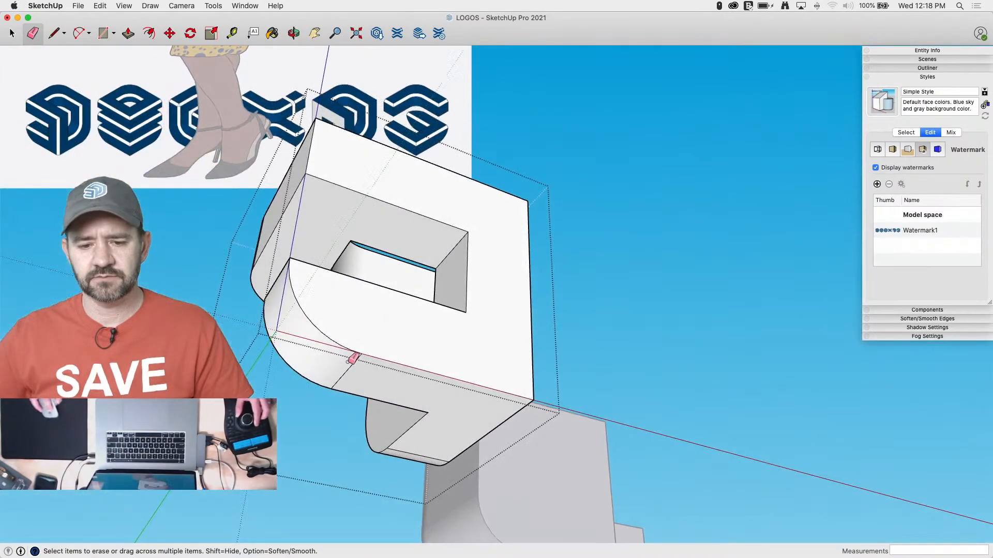
# Clear the remaining seam lines on the logo's underside and lower inner wall
pyautogui.keyDown('alt'); pyautogui.click(350, 361); pyautogui.keyUp('alt')
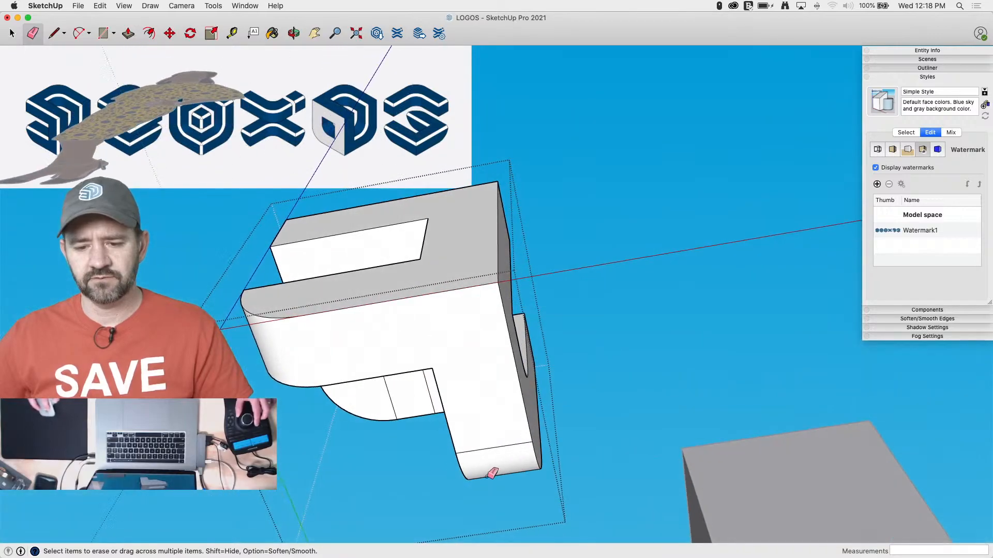
pyautogui.click(488, 436)
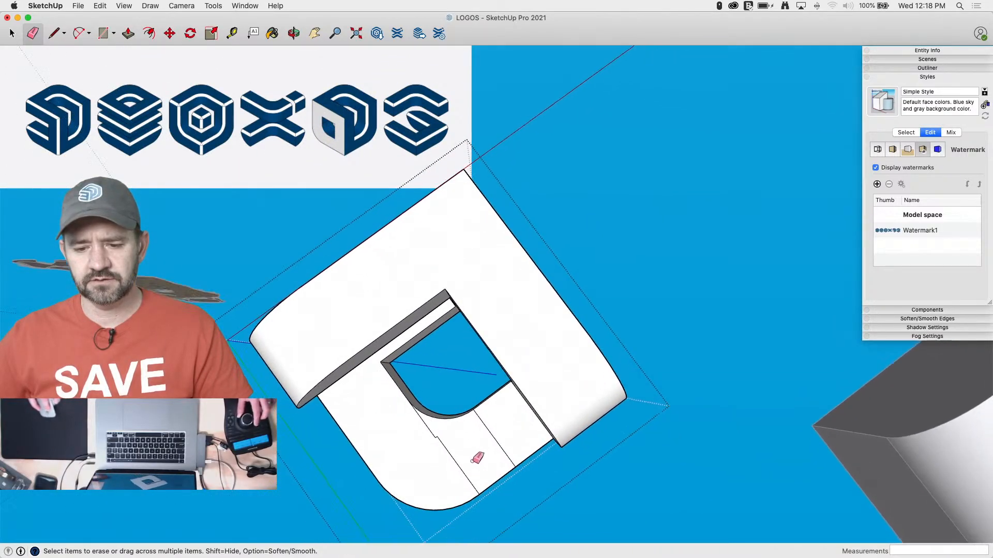
pyautogui.moveTo(486, 417)
pyautogui.mouseDown()
pyautogui.moveTo(428, 432)
pyautogui.moveTo(507, 460)
pyautogui.mouseUp()
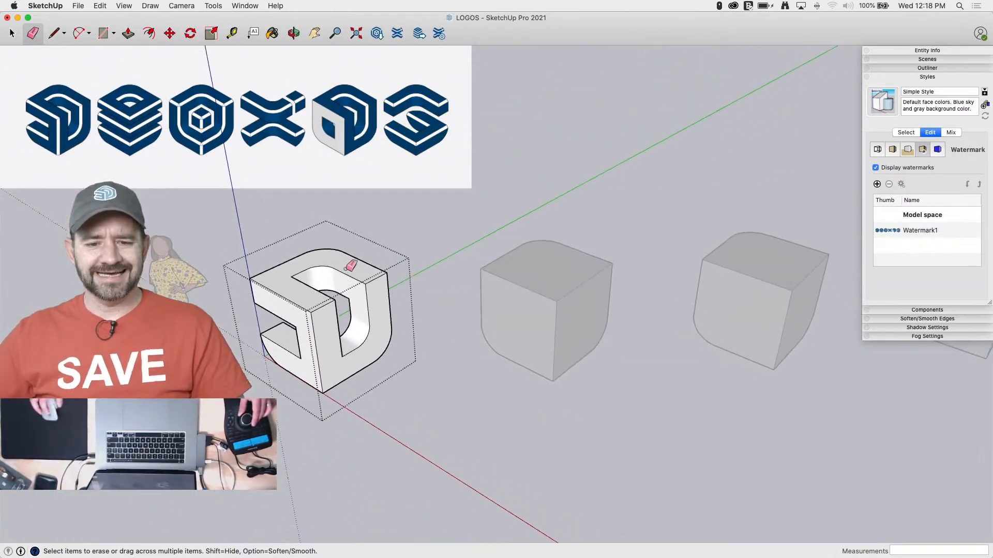
# Close the logo group and copy it 12' straight down along the blue axis
pyautogui.press('space')
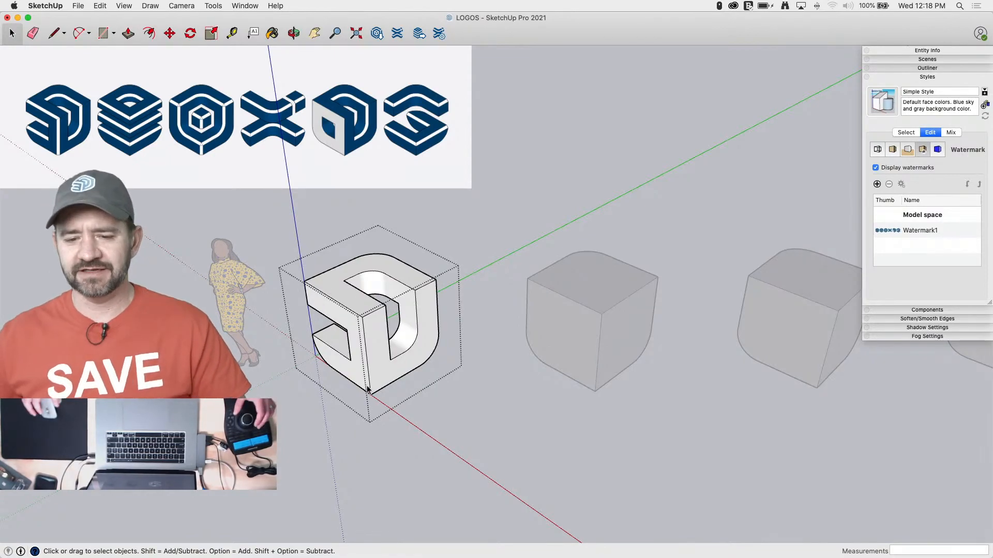
pyautogui.press('space')
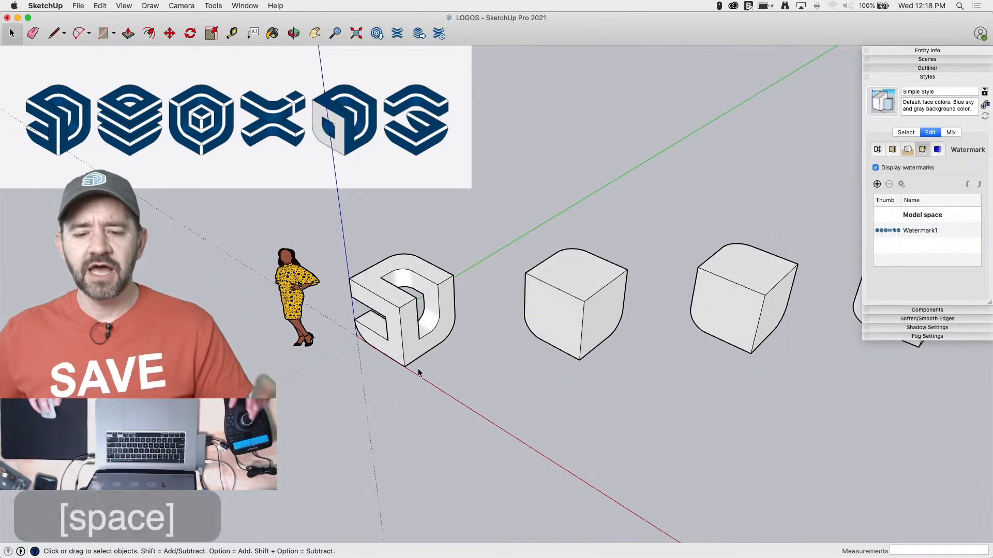
pyautogui.click(399, 351)
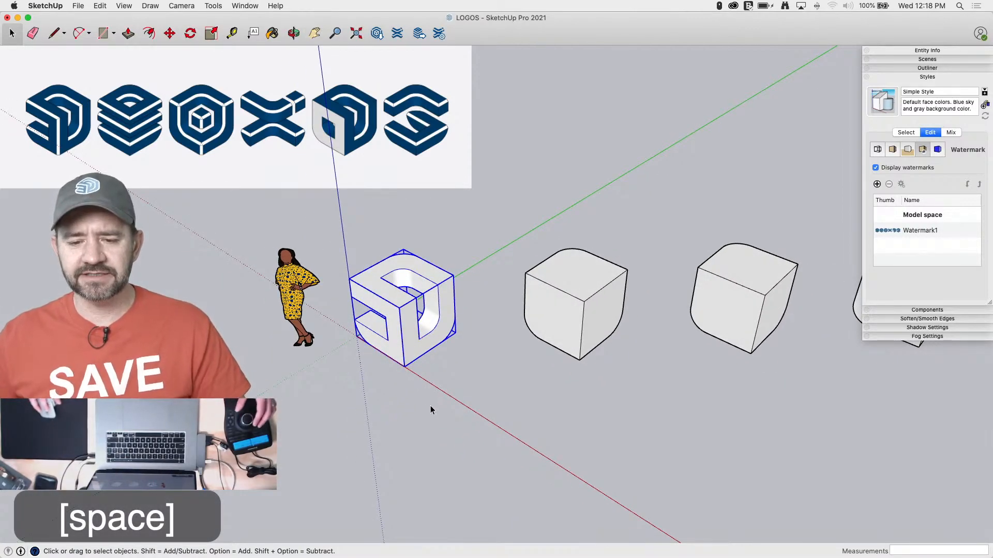
pyautogui.press('m')
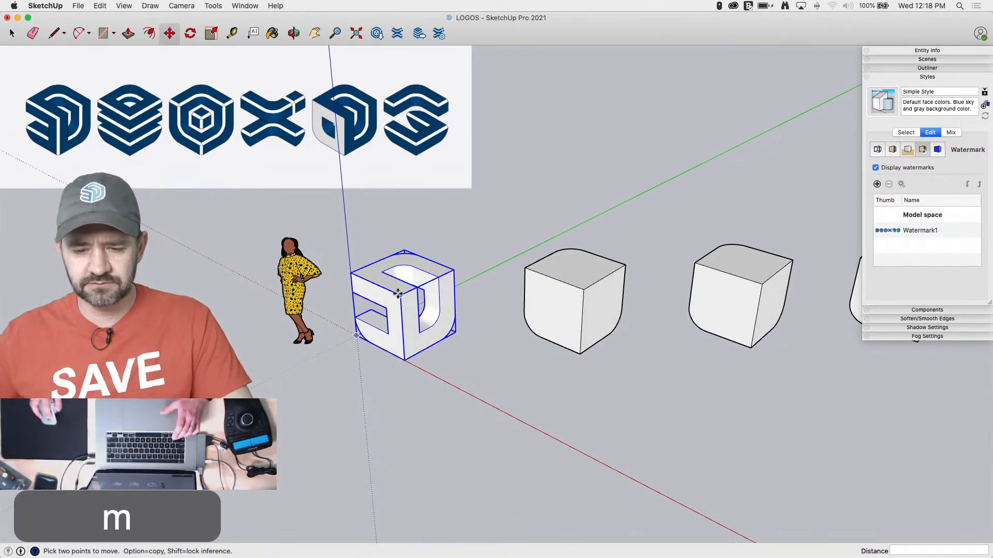
pyautogui.click(398, 294)
pyautogui.press('alt')
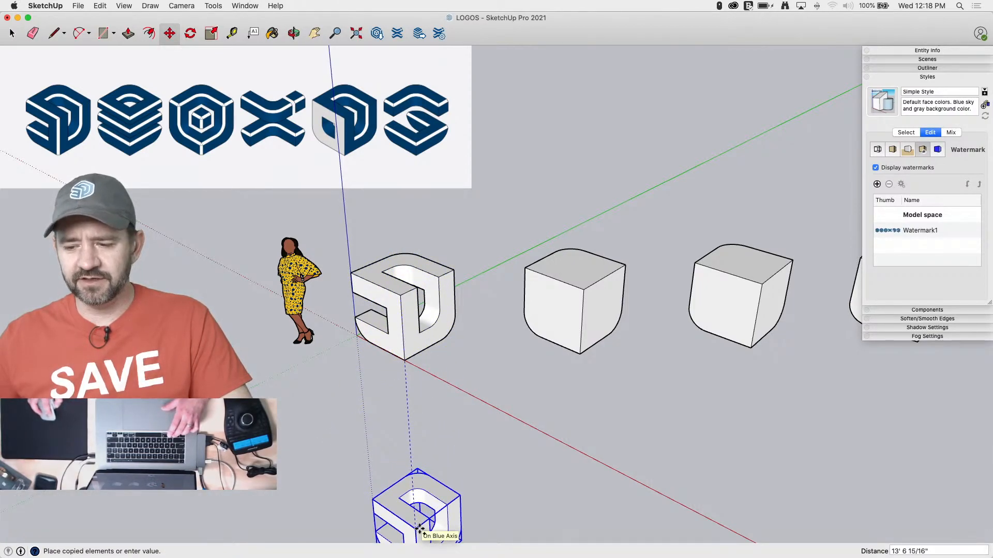
pyautogui.click(420, 529)
pyautogui.write("12'")
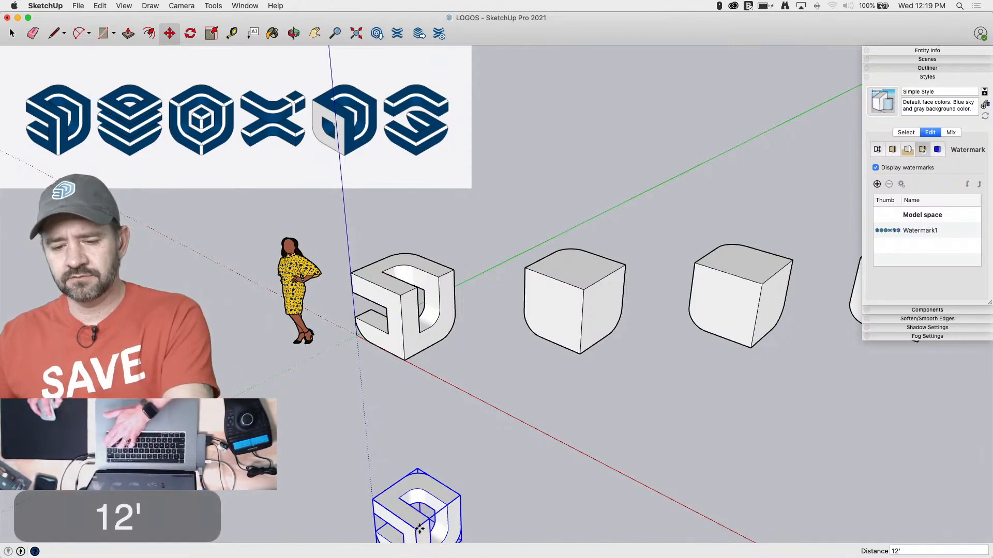
pyautogui.press('Return')
pyautogui.press('space')
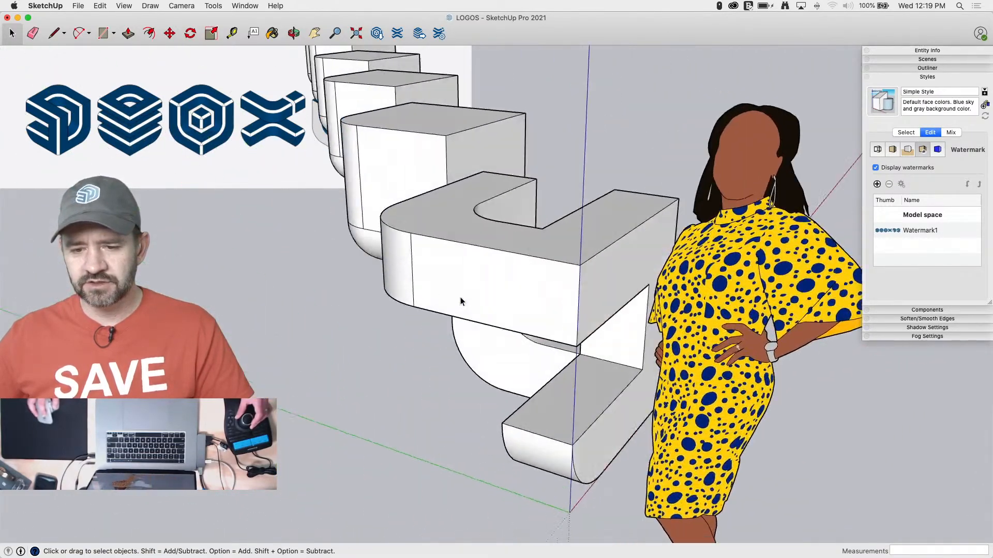
# Inside the original logo group, draw a triangle with 2" legs on the upper corner of the side face beside the blue axis
pyautogui.press('l')
pyautogui.press('space')
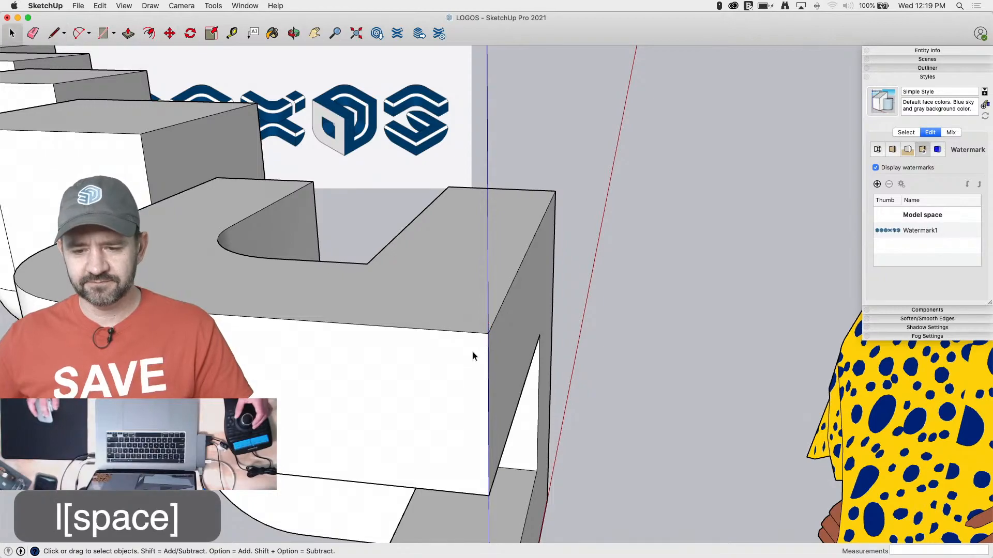
pyautogui.click(476, 361)
pyautogui.press('l')
pyautogui.click(488, 333)
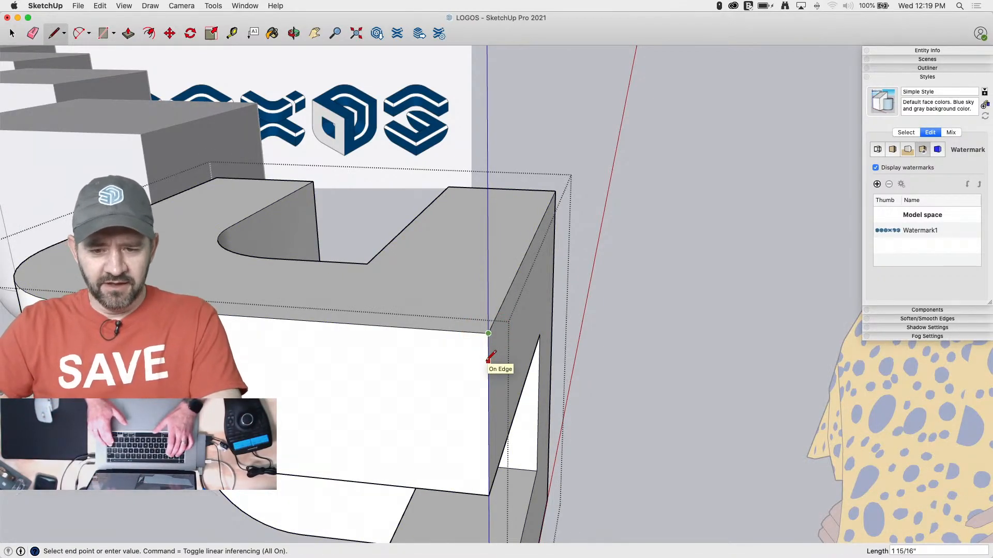
pyautogui.write('2')
pyautogui.press('Return')
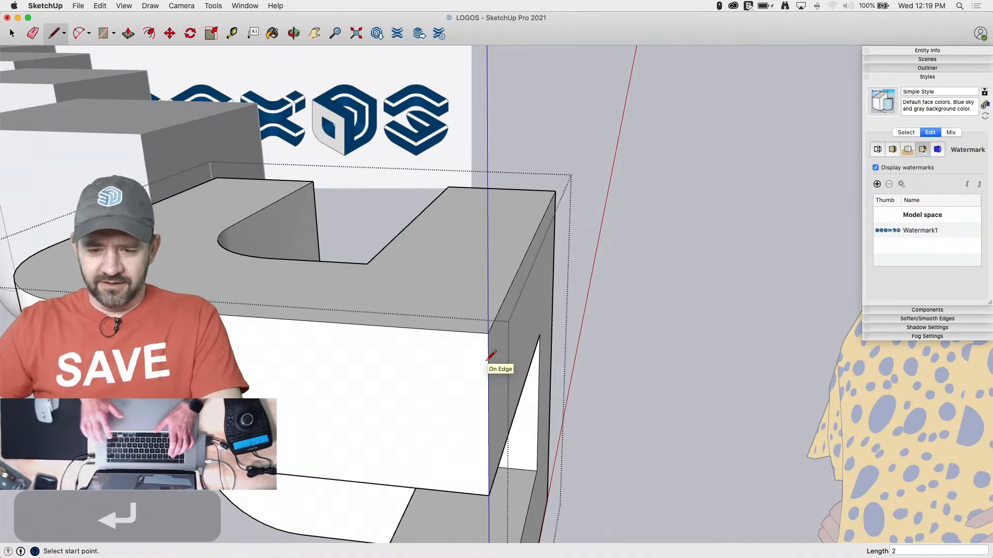
pyautogui.click(488, 333)
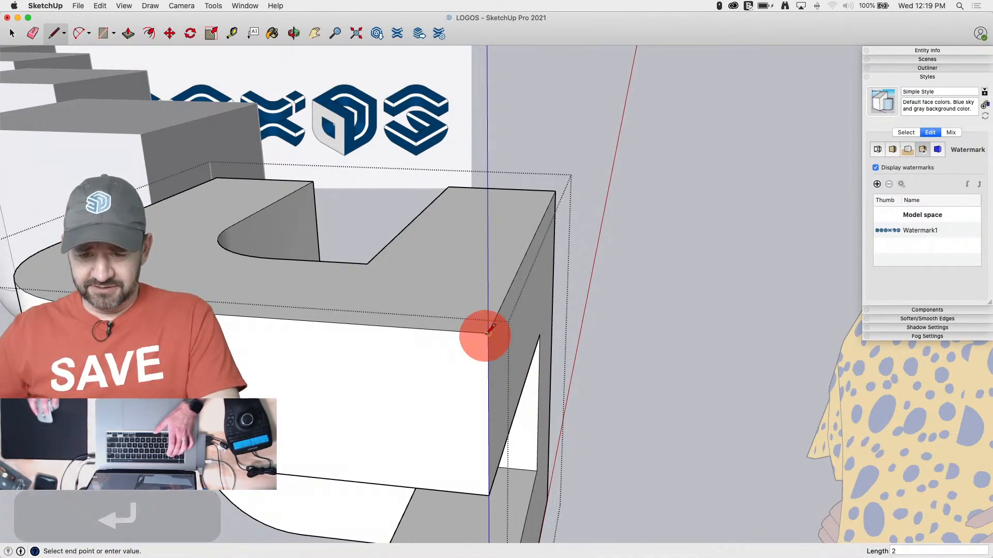
pyautogui.click(456, 331)
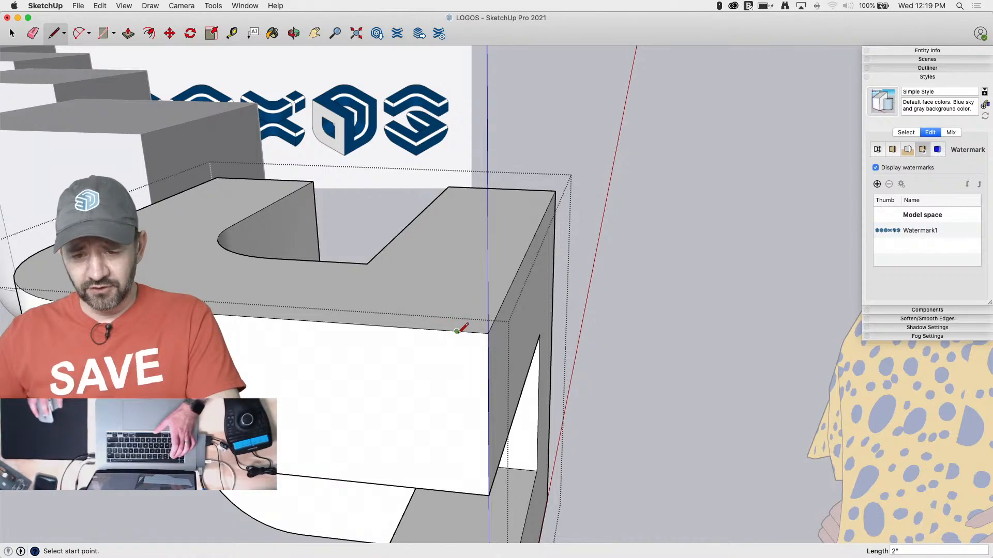
pyautogui.click(457, 331)
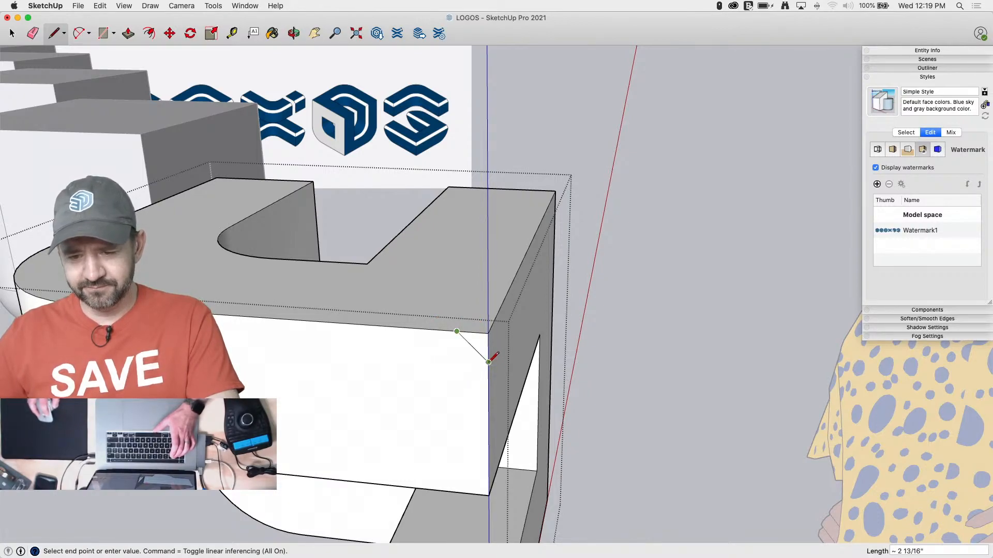
pyautogui.click(489, 362)
# Try to sweep the corner triangle around the slotted side face's edges with Follow Me
pyautogui.press('space')
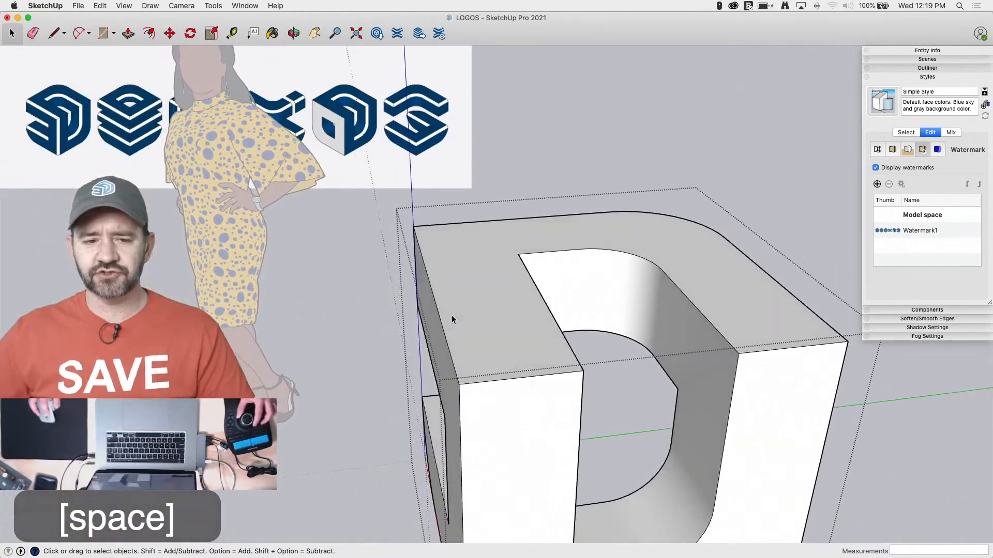
pyautogui.click(519, 284)
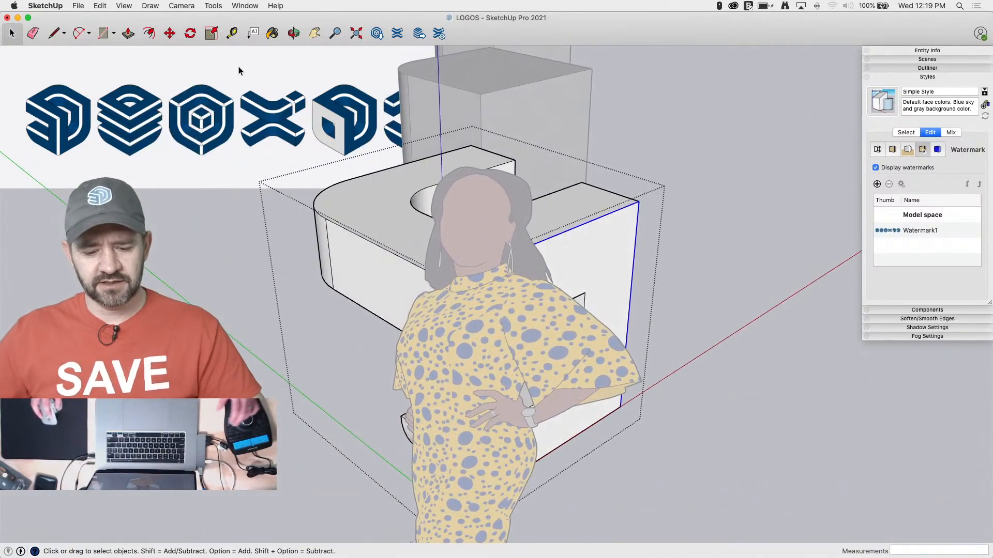
pyautogui.press('f')
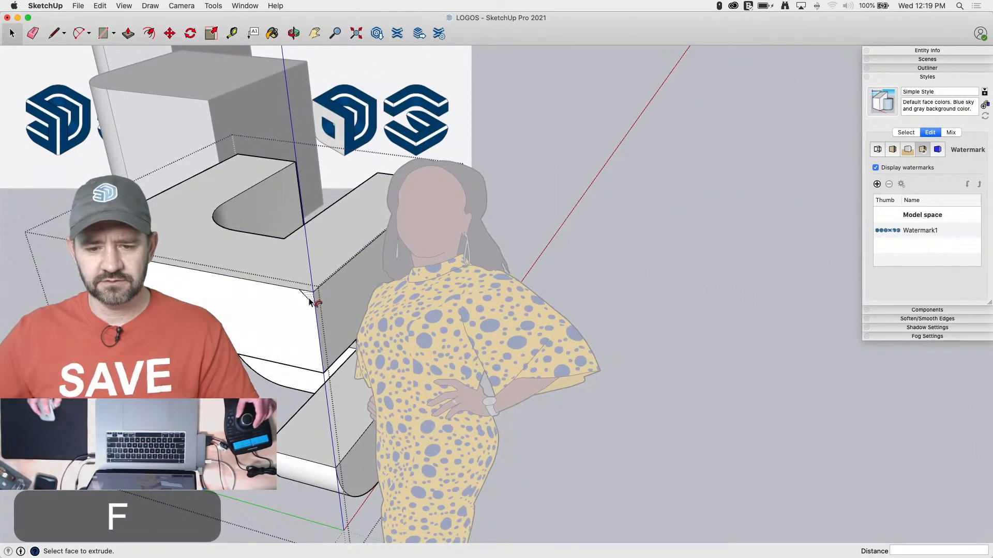
# Reopen the logo group and erase the remaining seam lines where the flat side faces meet the rounded corners
pyautogui.press('space')
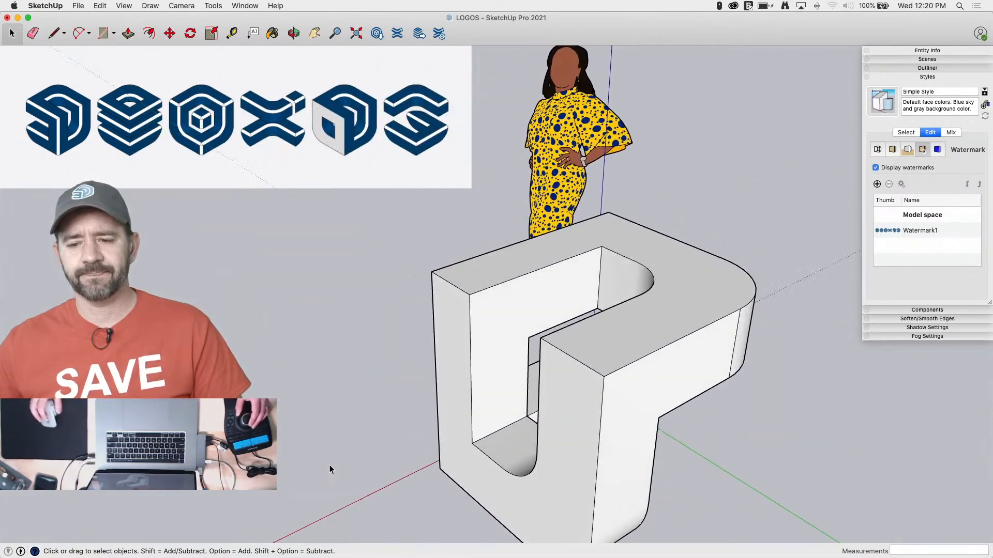
pyautogui.press('e')
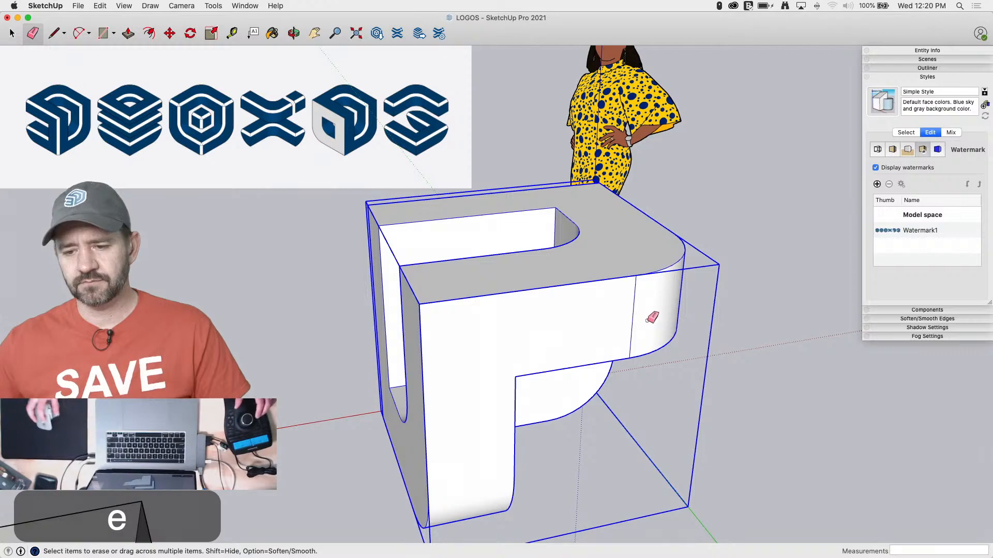
pyautogui.press('space')
pyautogui.doubleClick(644, 323)
pyautogui.press('e')
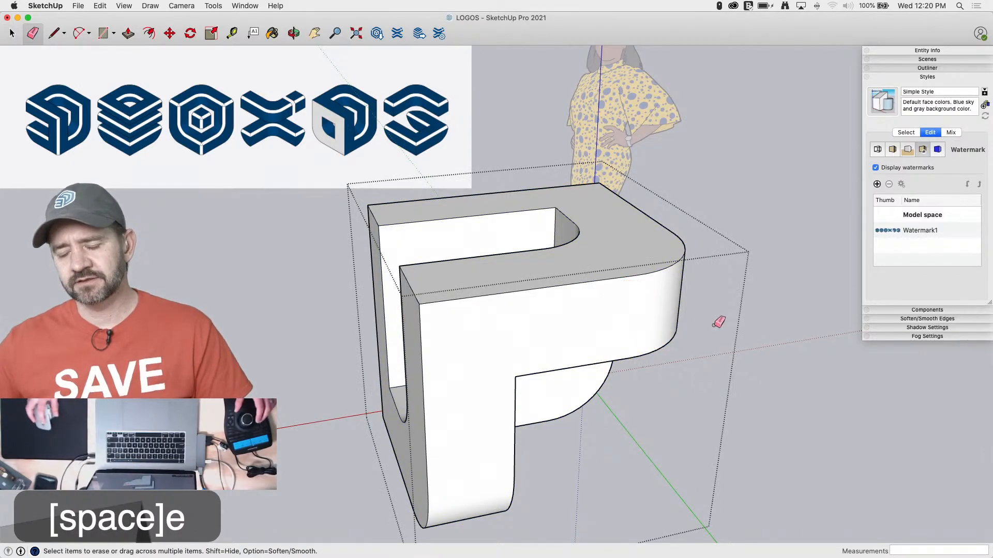
pyautogui.press('space')
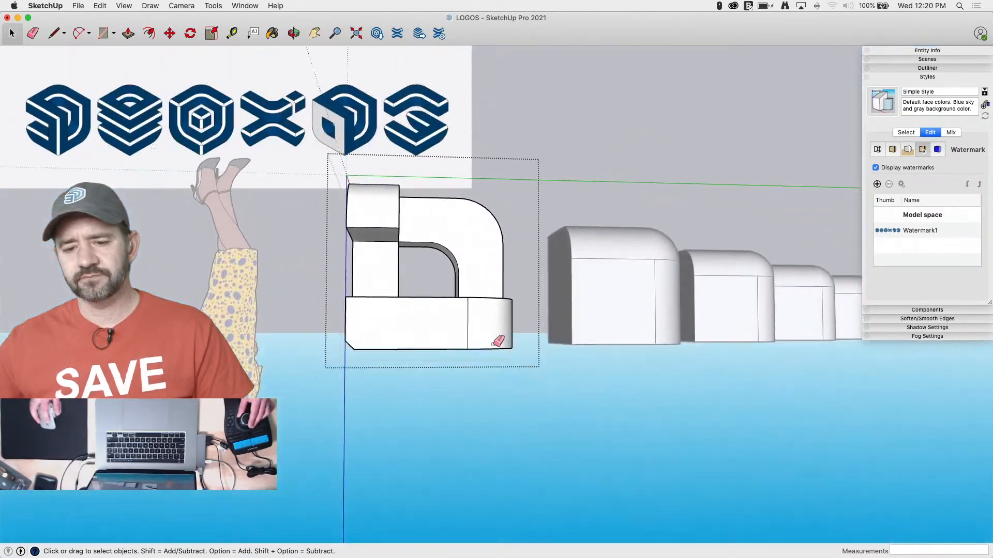
pyautogui.press('e')
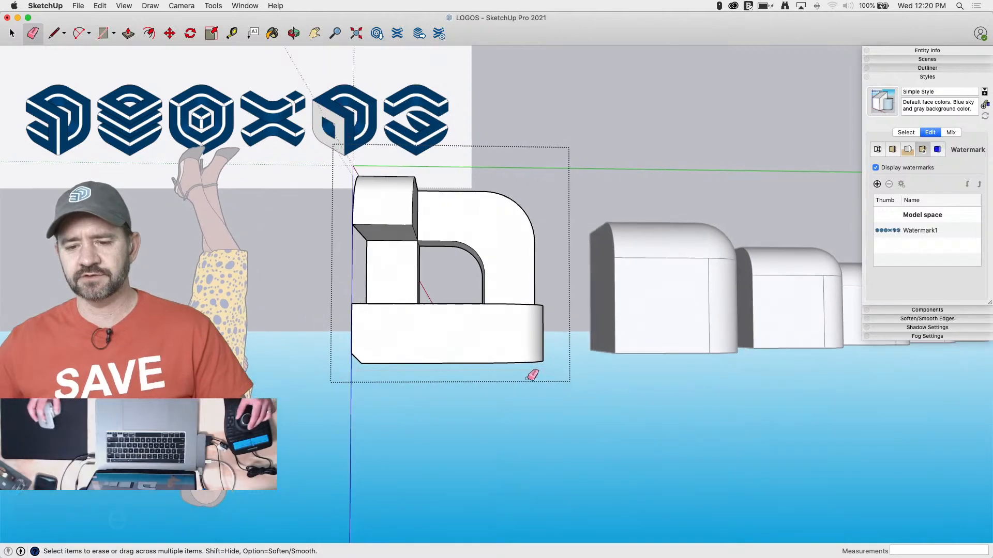
pyautogui.press('space')
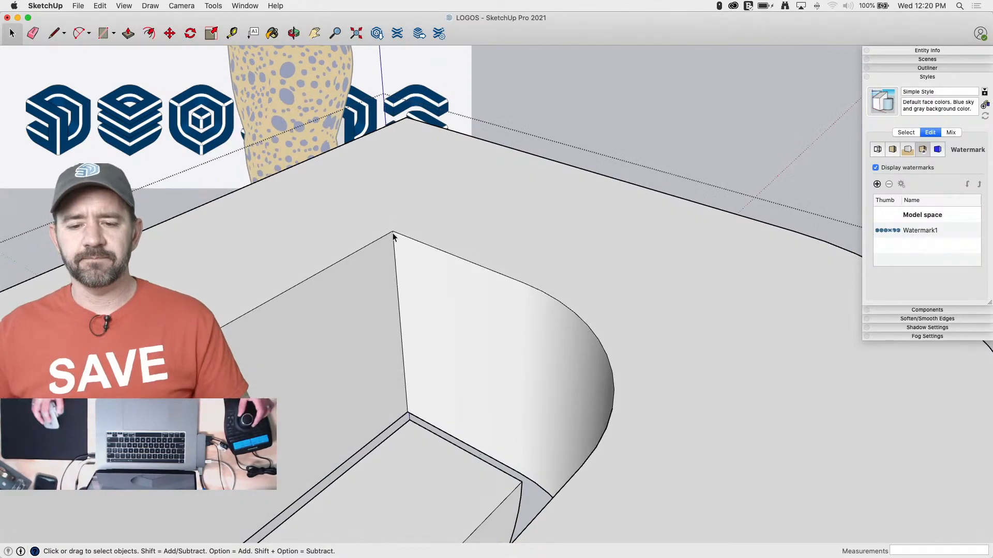
# Draw a triangular profile with 2" legs at the slot's sharp inner corner, extending past the slot edge and down the corner edge
pyautogui.press('l')
pyautogui.click(396, 221)
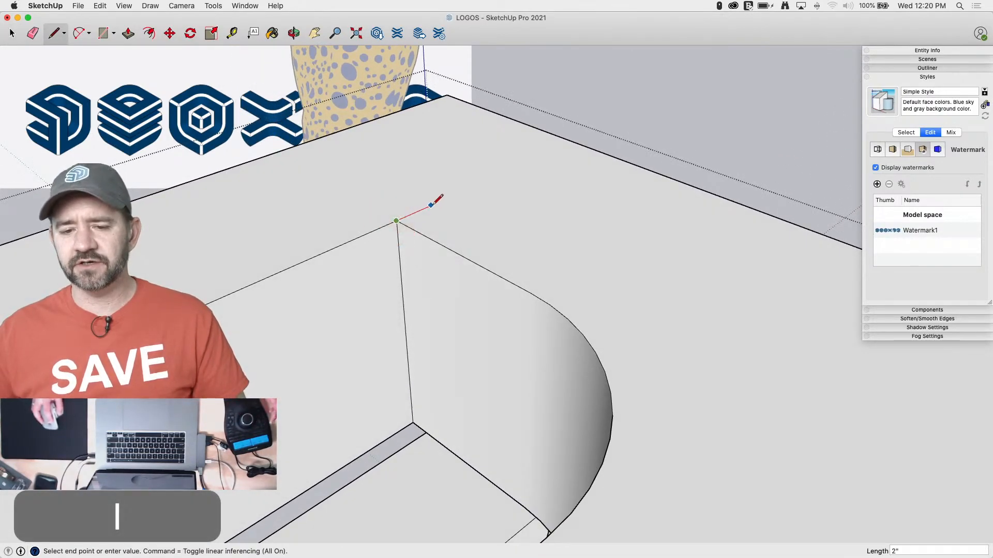
pyautogui.press('Return')
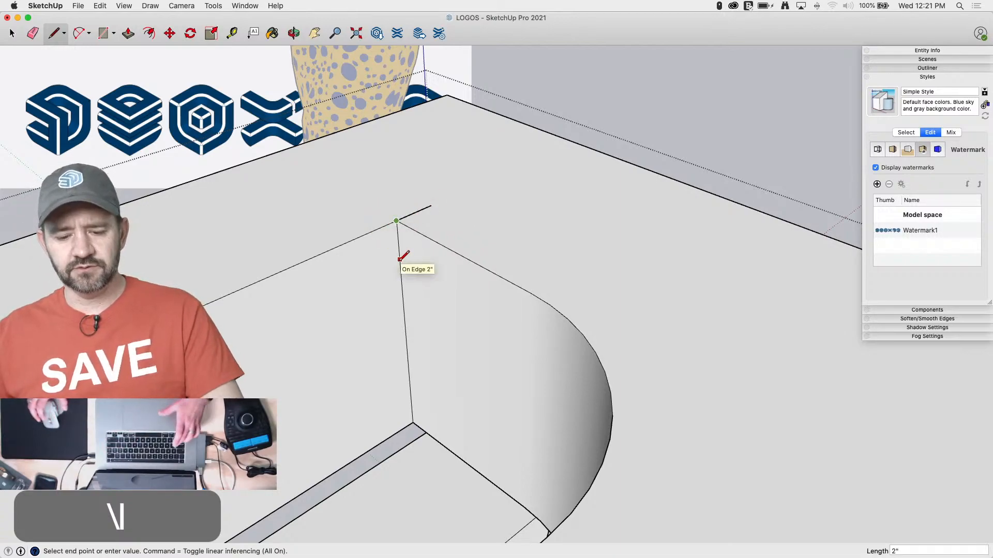
pyautogui.press('Return')
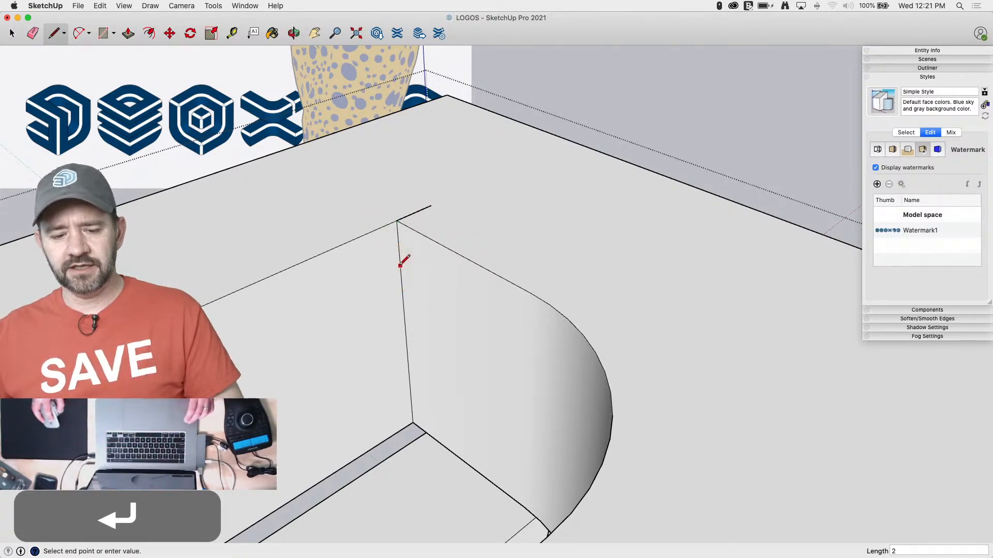
pyautogui.click(399, 259)
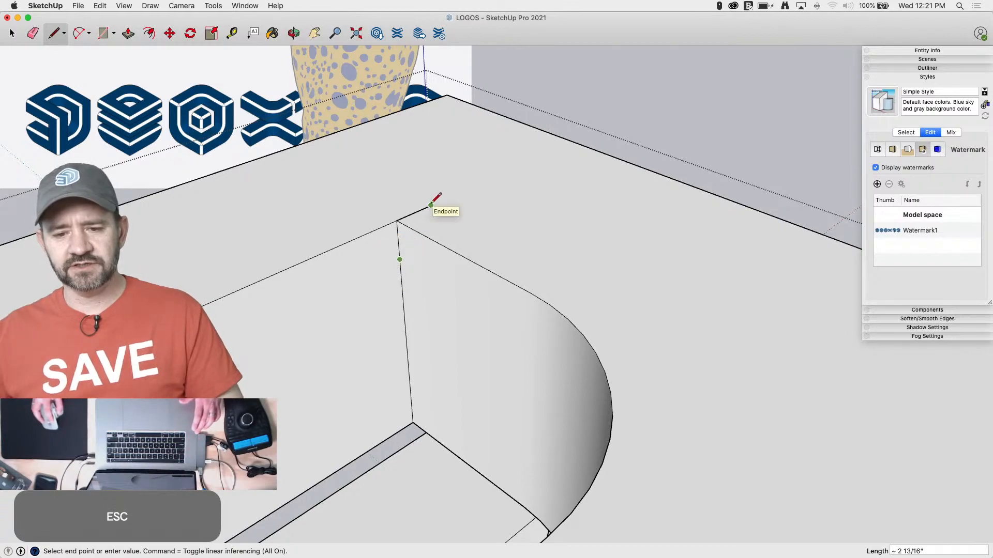
pyautogui.press('space')
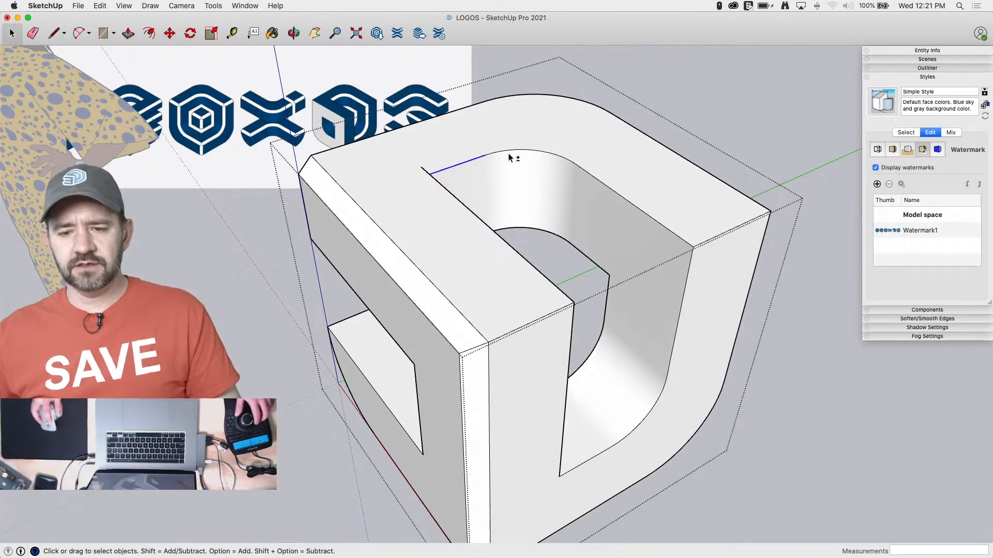
# Chamfer the slot's outer rim by sweeping the triangle along its curved and straight edges with Follow Me, and clean up leftover lines
pyautogui.keyDown('shift'); pyautogui.click(509, 151); pyautogui.keyUp('shift')
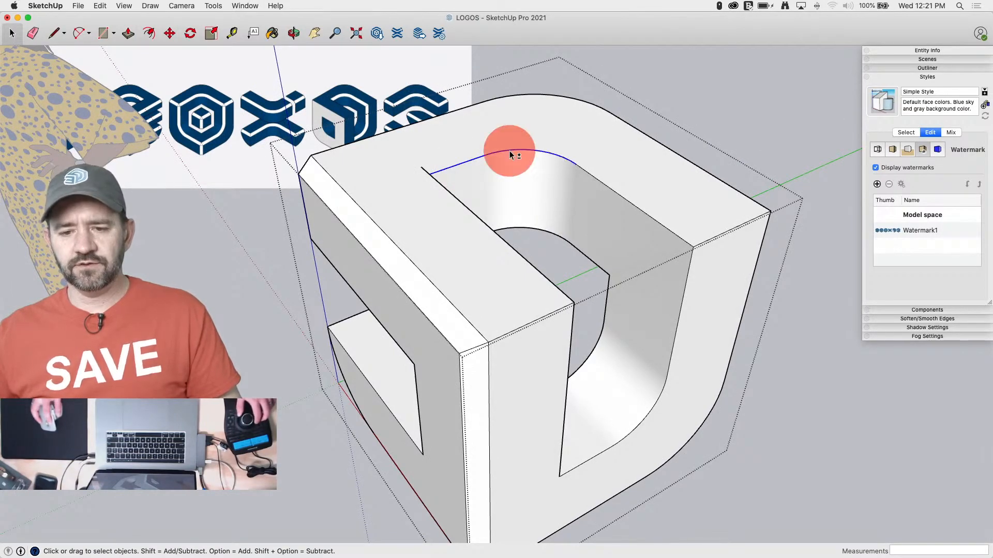
pyautogui.keyDown('shift'); pyautogui.click(606, 188); pyautogui.keyUp('shift')
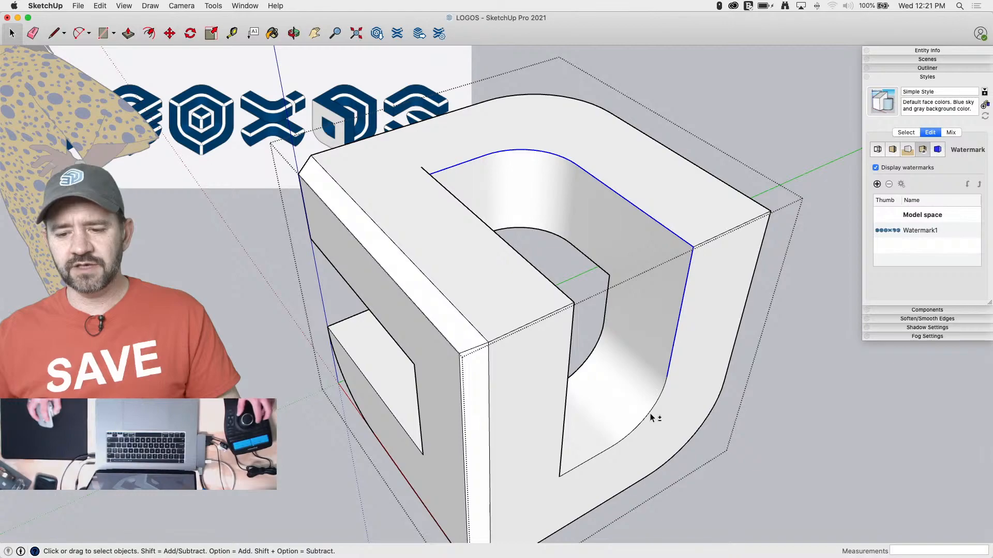
pyautogui.keyDown('shift'); pyautogui.click(604, 452); pyautogui.keyUp('shift')
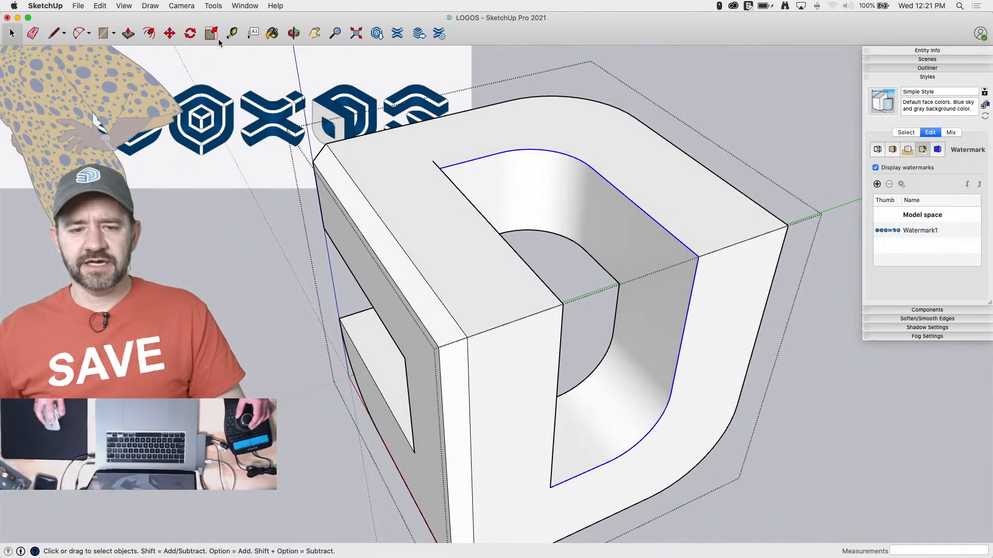
pyautogui.click(245, 5)
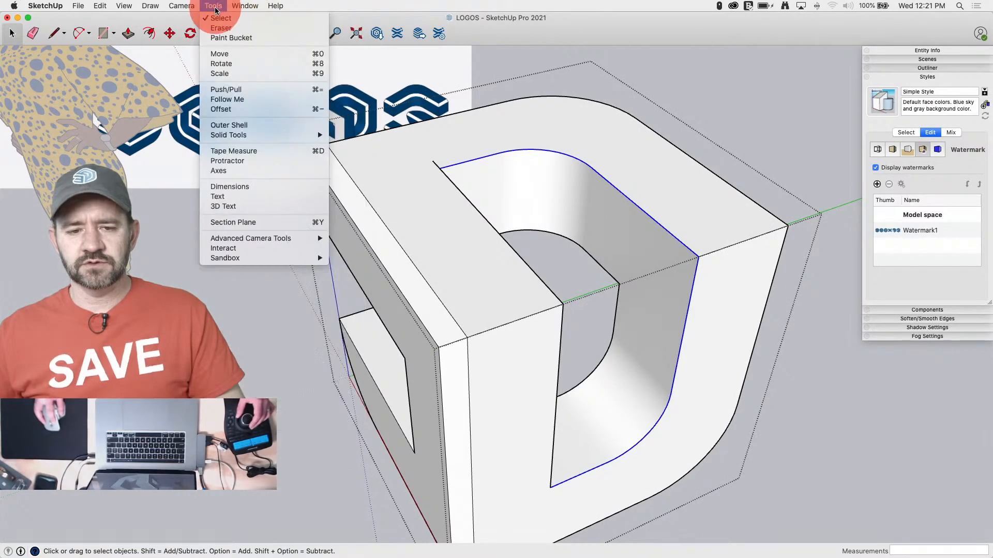
pyautogui.click(233, 107)
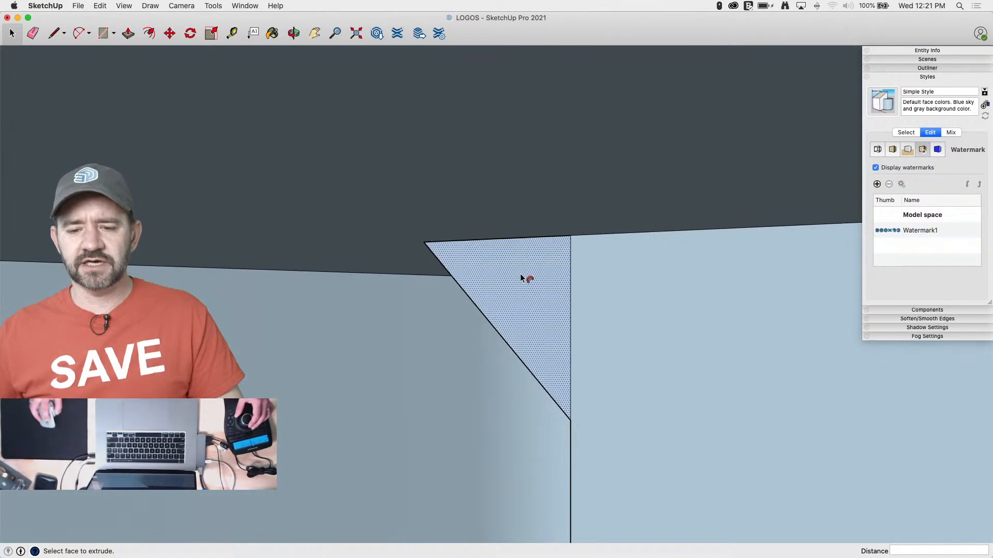
pyautogui.press('e')
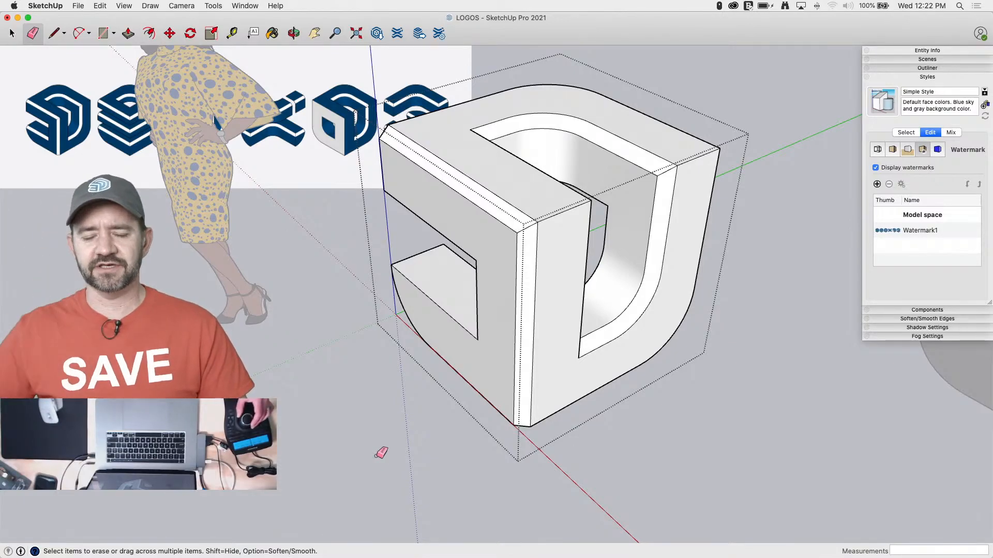
# Draw a triangular profile with 2" legs at the lower inner corner of the side notch
pyautogui.press('l')
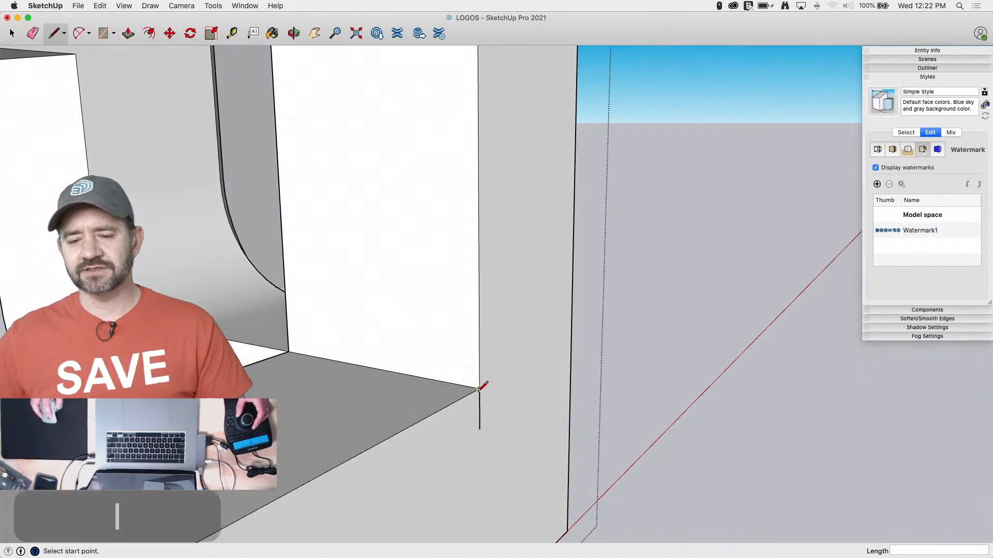
pyautogui.click(479, 388)
pyautogui.click(439, 380)
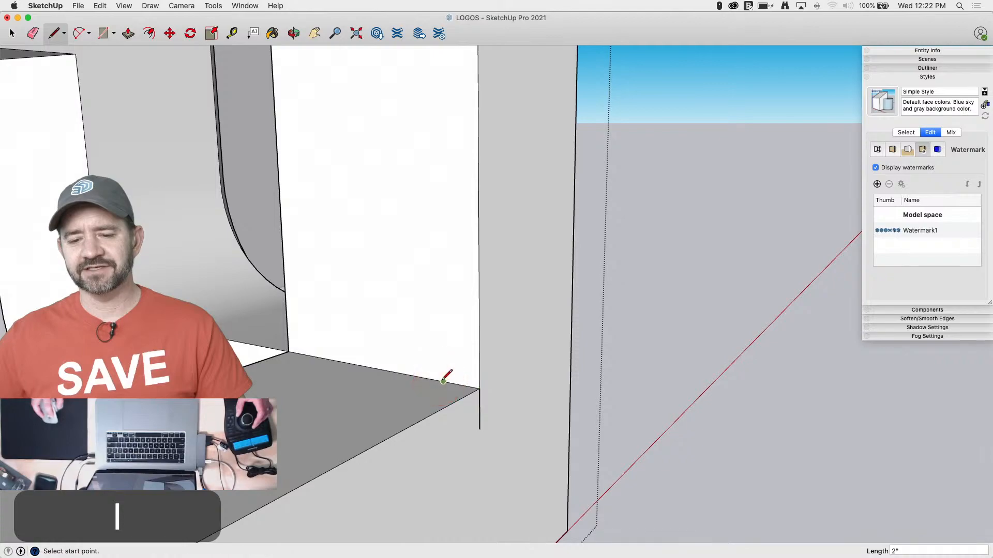
pyautogui.click(443, 381)
pyautogui.click(484, 425)
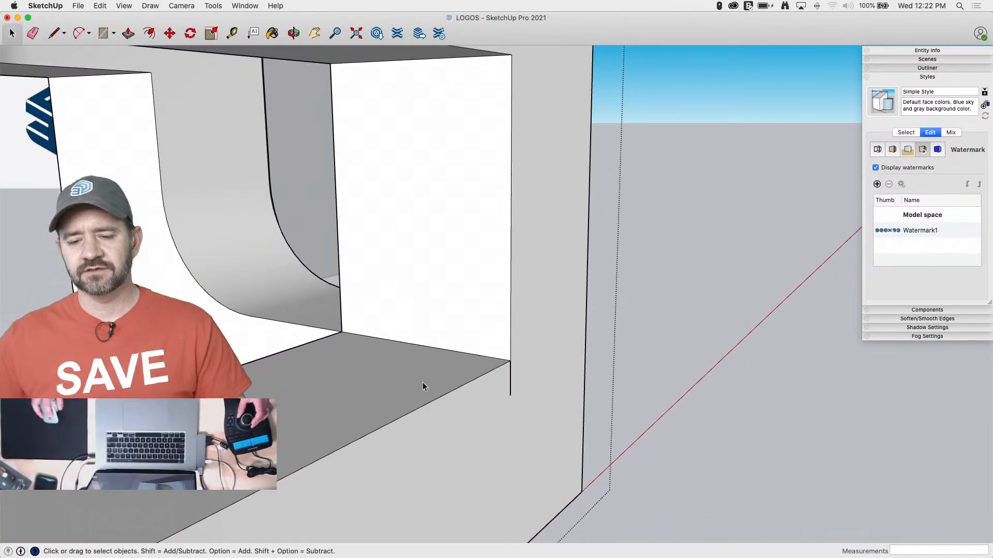
# Chamfer the notch's lower front edge by sweeping the triangle along that edge with Follow Me
pyautogui.press('space')
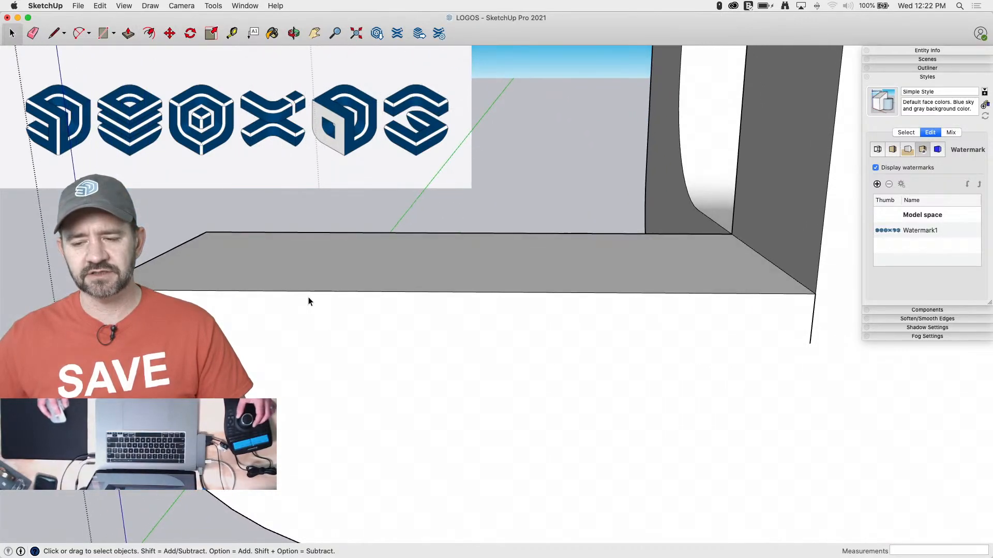
pyautogui.click(641, 300)
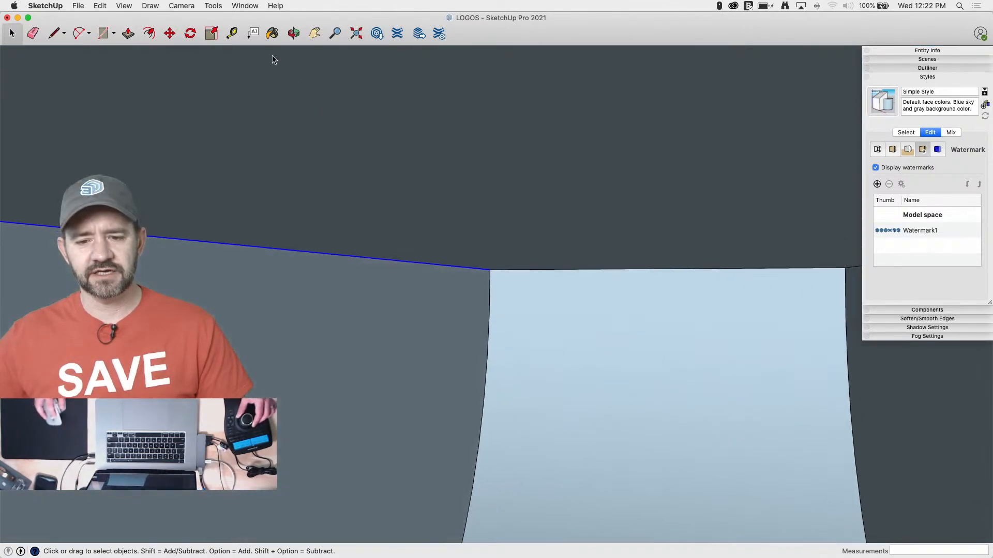
pyautogui.click(212, 5)
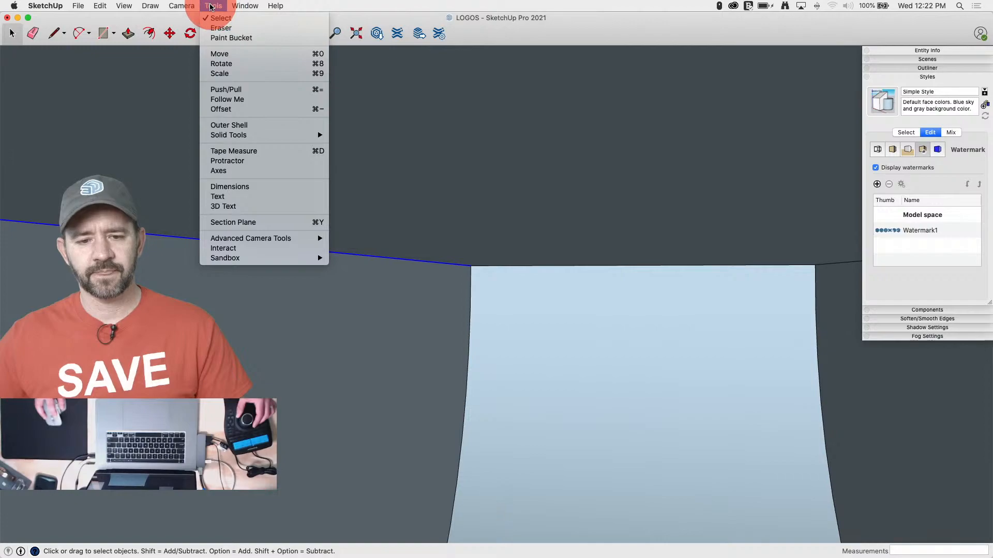
pyautogui.click(247, 103)
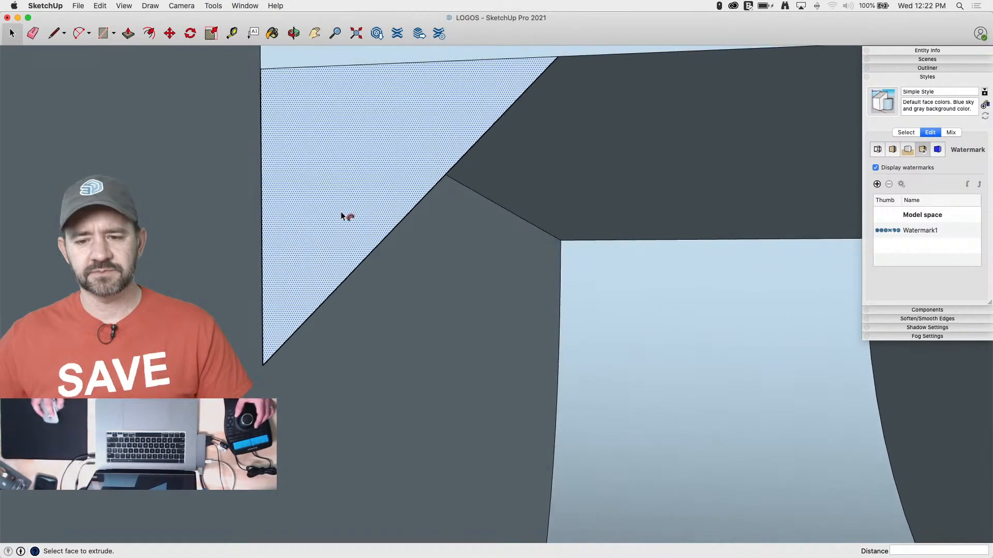
pyautogui.click(340, 212)
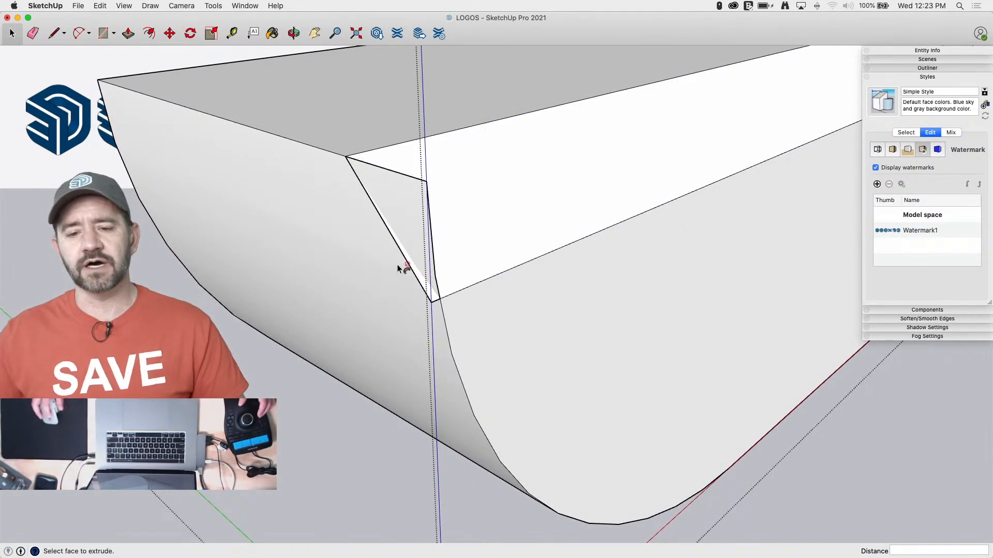
# Intersect the lower arm's rounded end face with the new chamfer face, using only the selected faces
pyautogui.press('space')
pyautogui.click(418, 211)
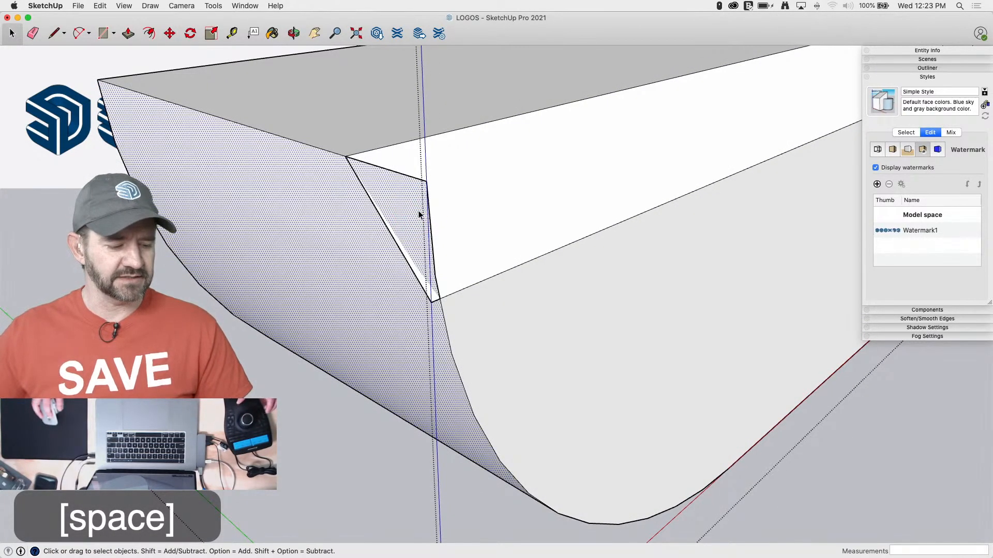
pyautogui.keyDown('shift'); pyautogui.click(505, 220); pyautogui.keyUp('shift')
pyautogui.rightClick(423, 247)
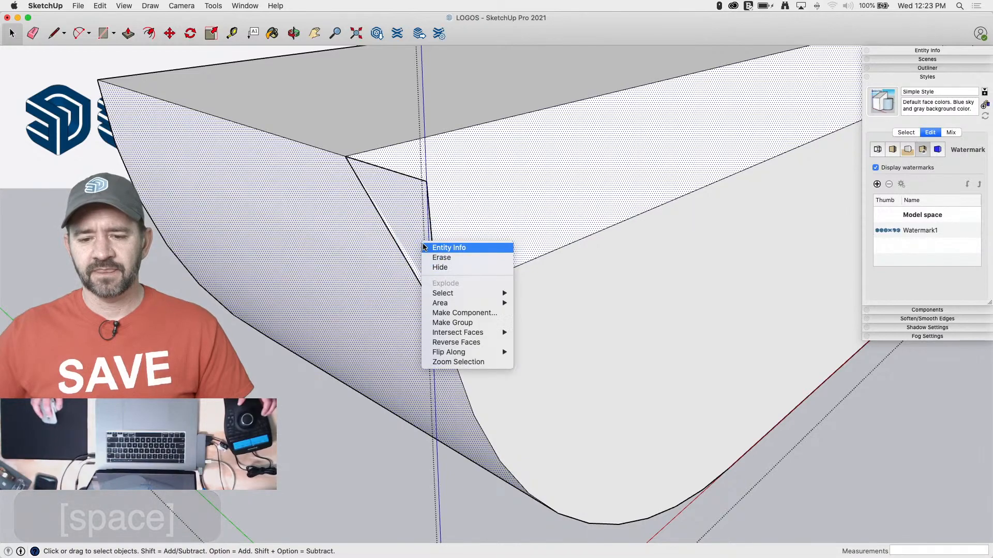
pyautogui.click(549, 353)
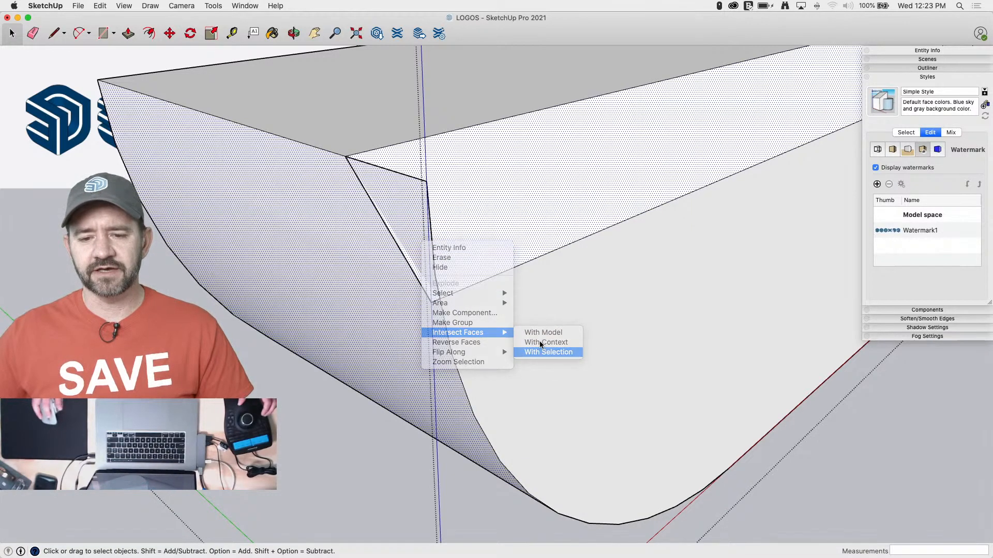
# Erase the excess edges sticking out past the chamfer at the lower arm's rounded end
pyautogui.press('e')
pyautogui.click(425, 183)
pyautogui.moveTo(435, 251); pyautogui.dragTo(437, 271)
pyautogui.click(435, 277)
pyautogui.click(433, 295)
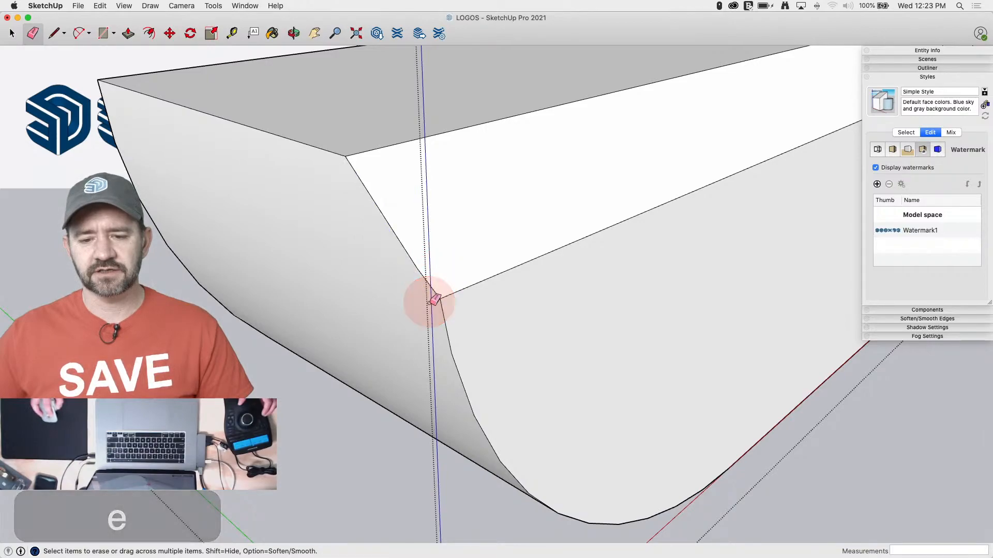
pyautogui.click(436, 299)
pyautogui.press('space')
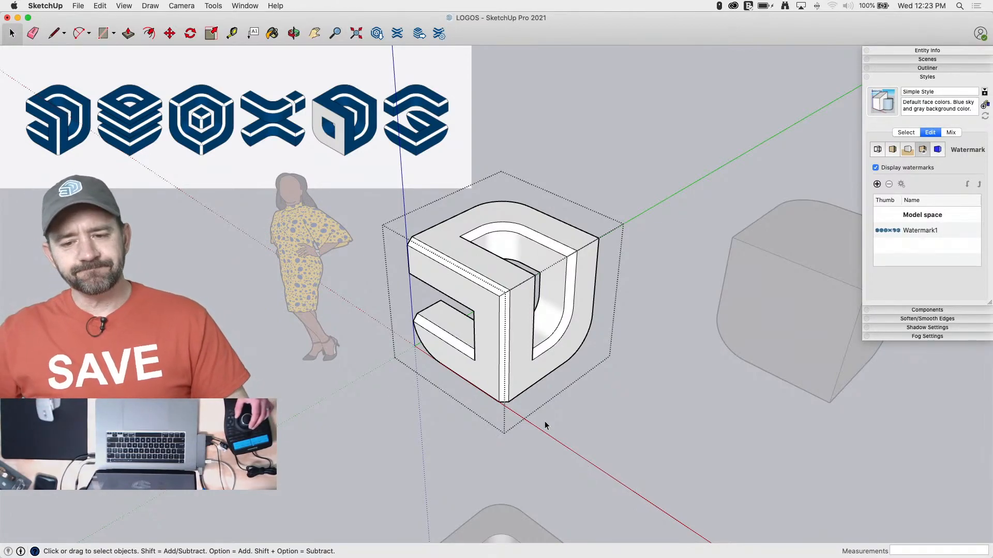
# Set the camera to the standard Iso view with parallel projection
pyautogui.scroll(-2, 544, 426)
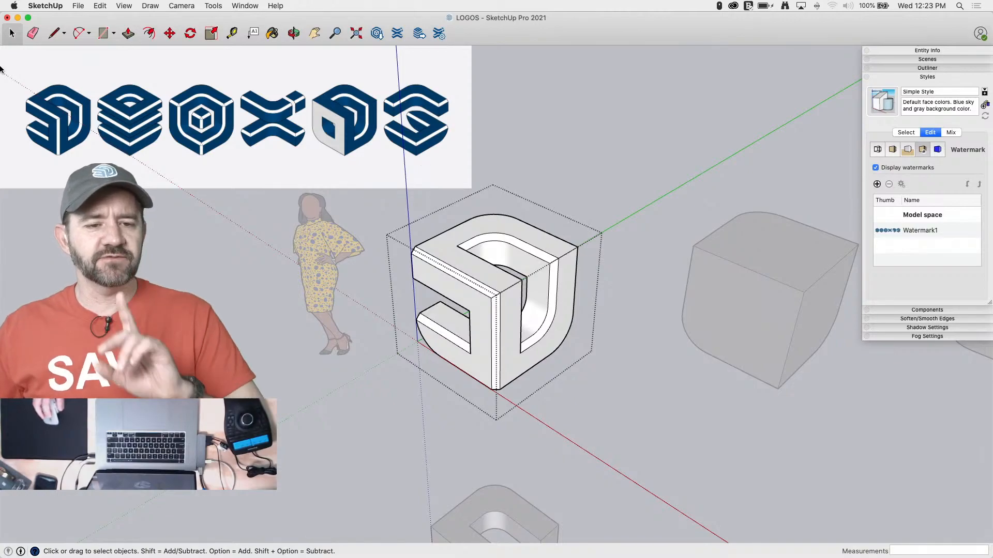
pyautogui.click(181, 7)
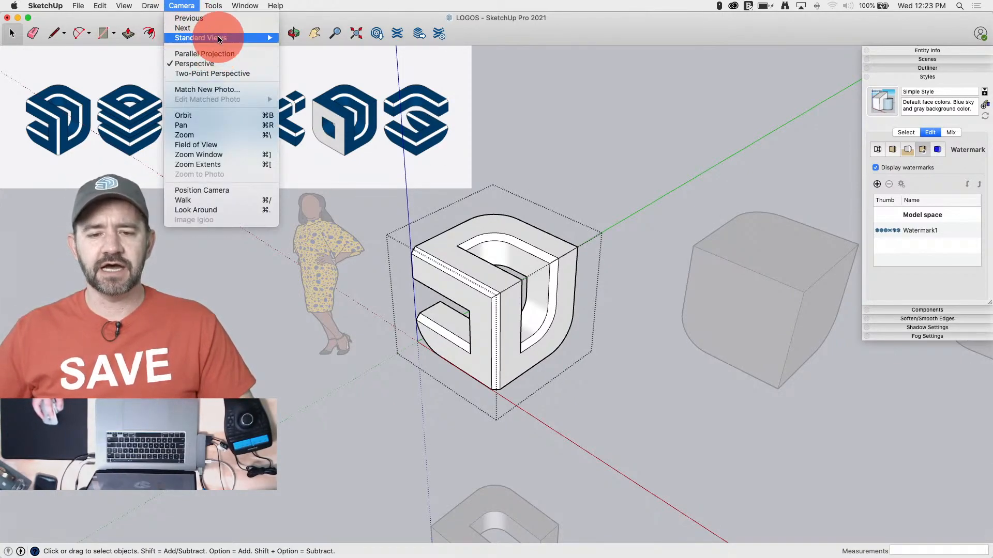
pyautogui.moveTo(222, 38)
pyautogui.click(318, 97)
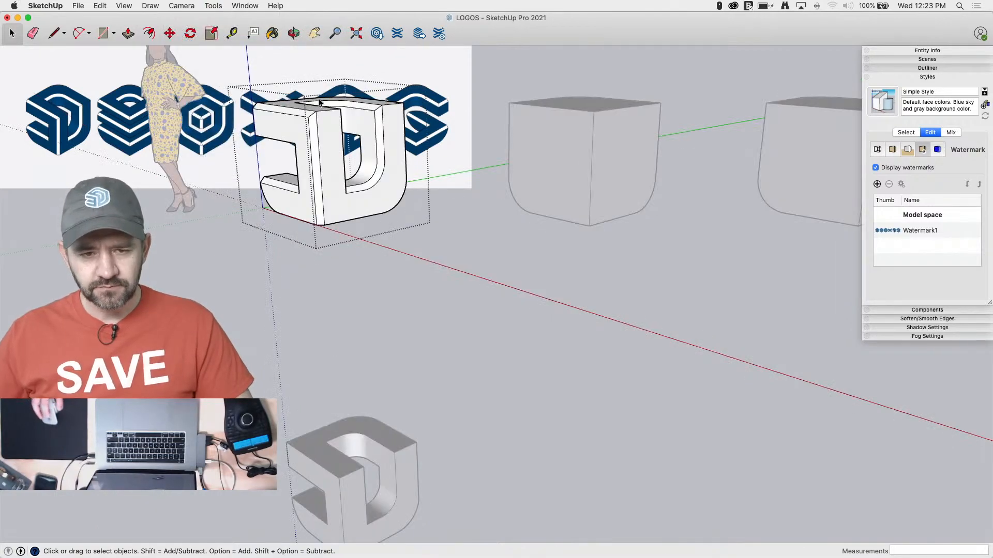
pyautogui.click(181, 5)
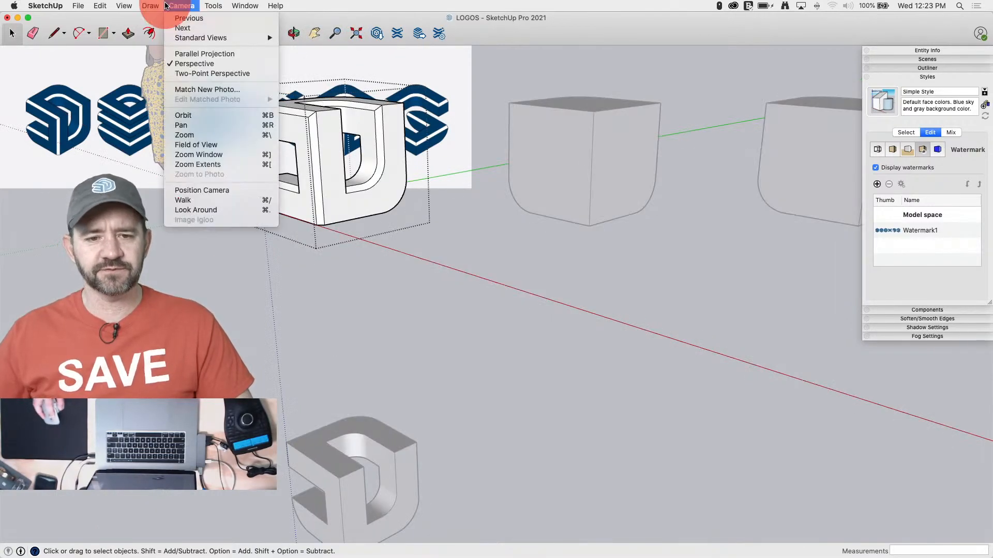
pyautogui.click(200, 50)
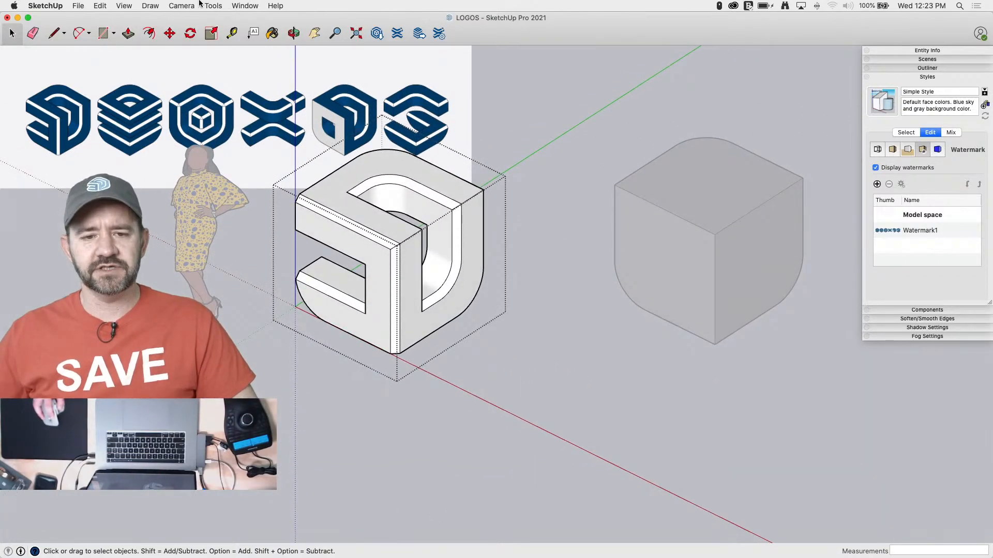
# Set the standard Iso view and line up the first logo with its counterpart in the background reference image to compare their shapes
pyautogui.click(202, 5)
pyautogui.moveTo(202, 37)
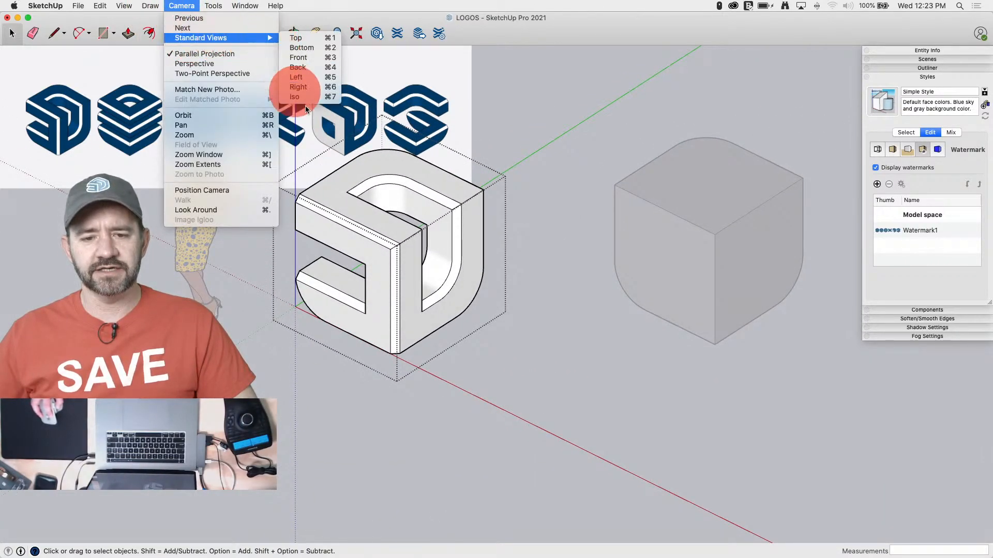
pyautogui.click(305, 99)
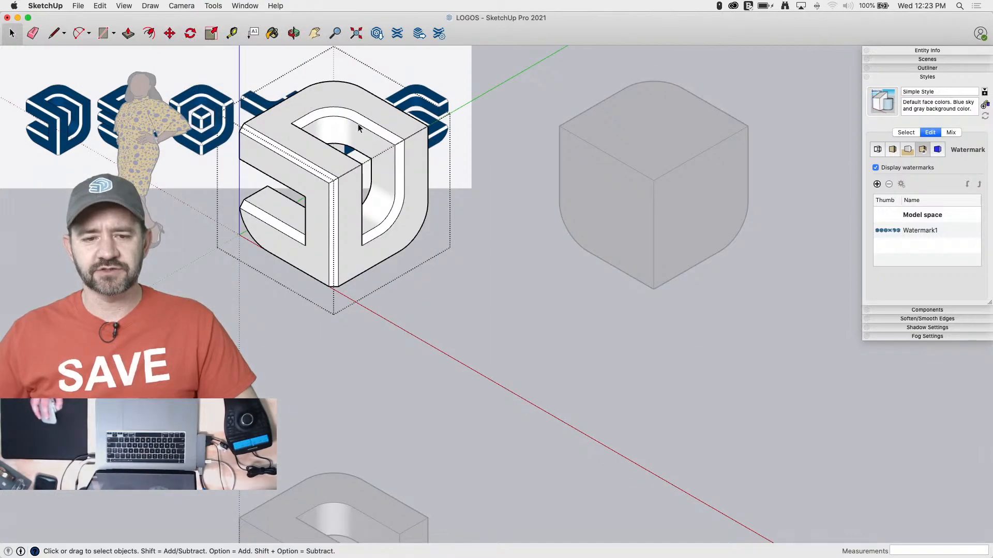
pyautogui.scroll(-2, 1, 313)
pyautogui.scroll(-1, 355, 217)
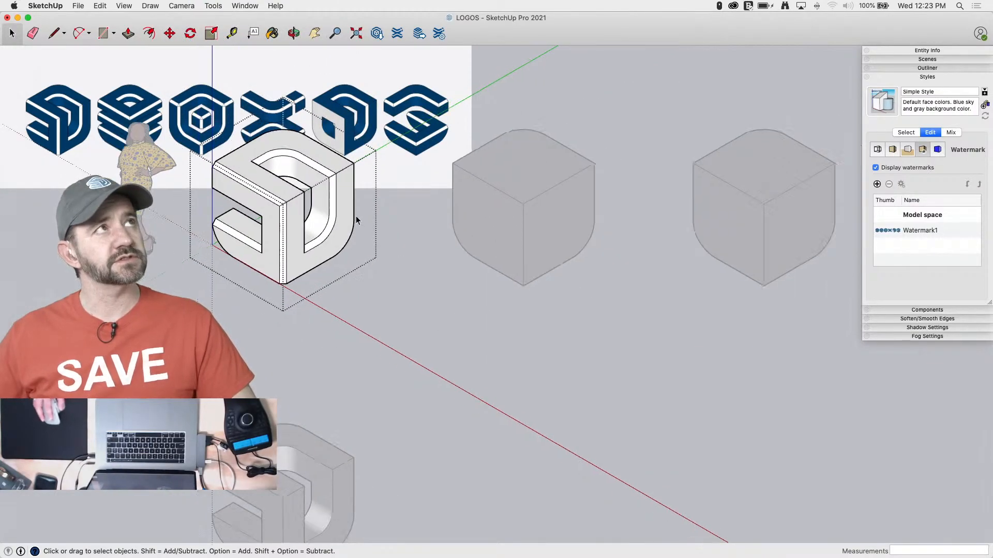
pyautogui.scroll(-1, 356, 219)
pyautogui.scroll(-2, 191, 119)
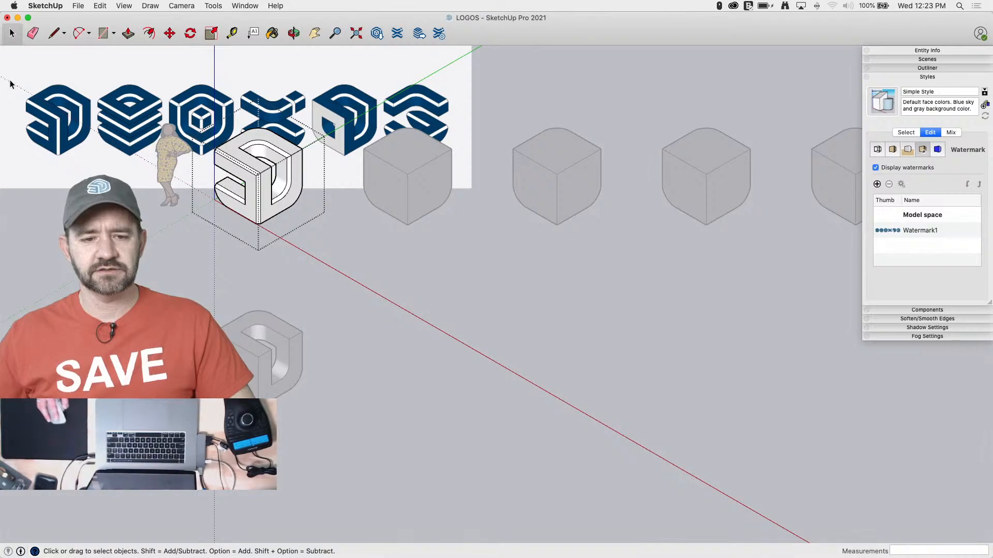
pyautogui.scroll(-2, 18, 82)
pyautogui.scroll(2, 346, 110)
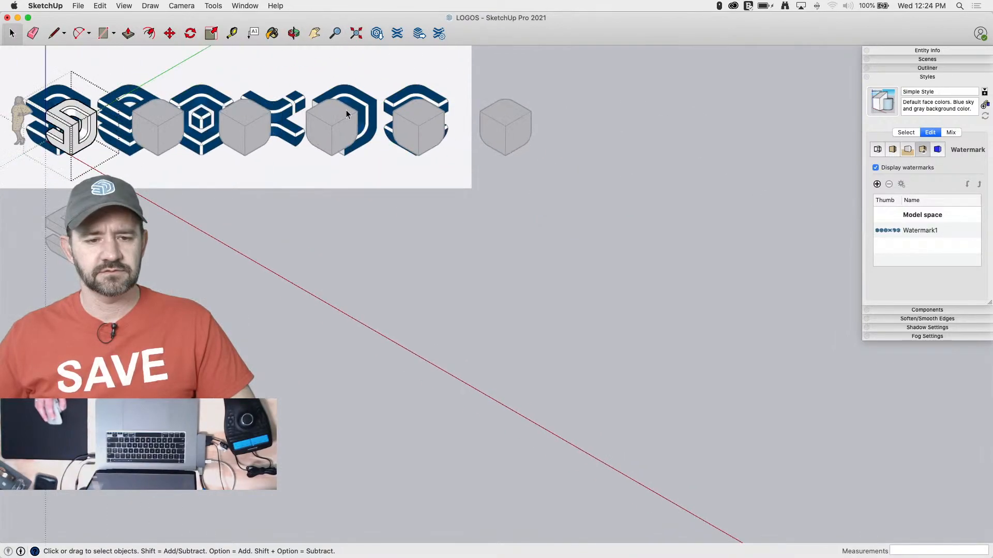
pyautogui.scroll(1, 279, 110)
pyautogui.scroll(2, 44, 113)
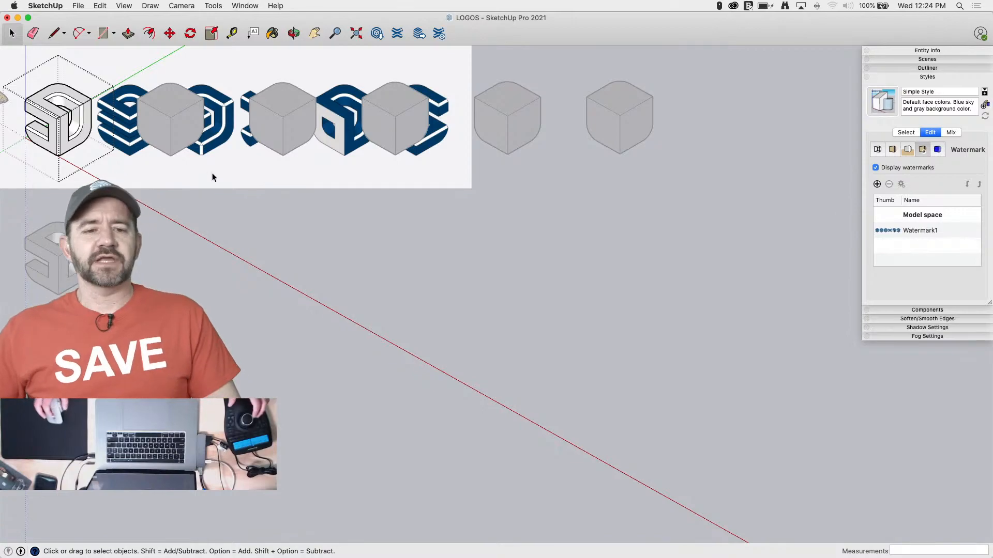
pyautogui.keyDown('shift'); pyautogui.moveTo(202, 149); pyautogui.dragTo(387, 227, button='middle'); pyautogui.keyUp('shift')
pyautogui.scroll(5, 407, 252)
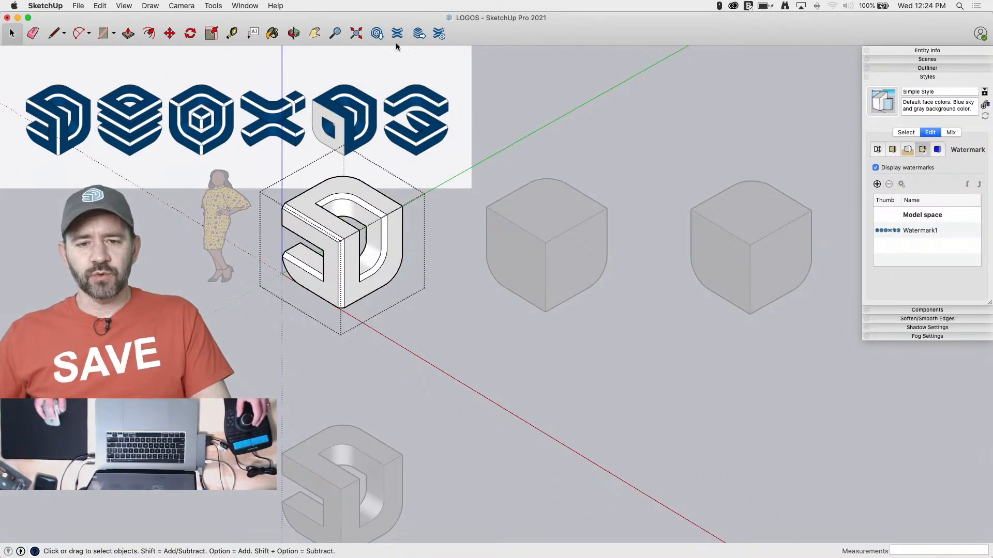
pyautogui.keyDown('shift'); pyautogui.moveTo(396, 47); pyautogui.dragTo(232, 60, button='middle'); pyautogui.keyUp('shift')
pyautogui.scroll(-3, 227, 64)
pyautogui.scroll(-1, 226, 62)
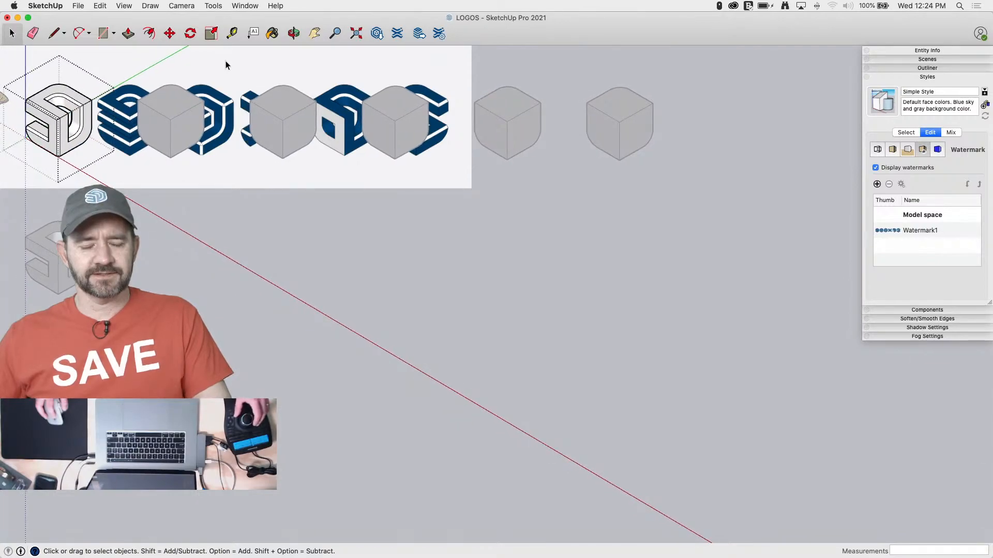
# Turn on the X-ray face style to see the reference logos through the model
pyautogui.click(203, 5)
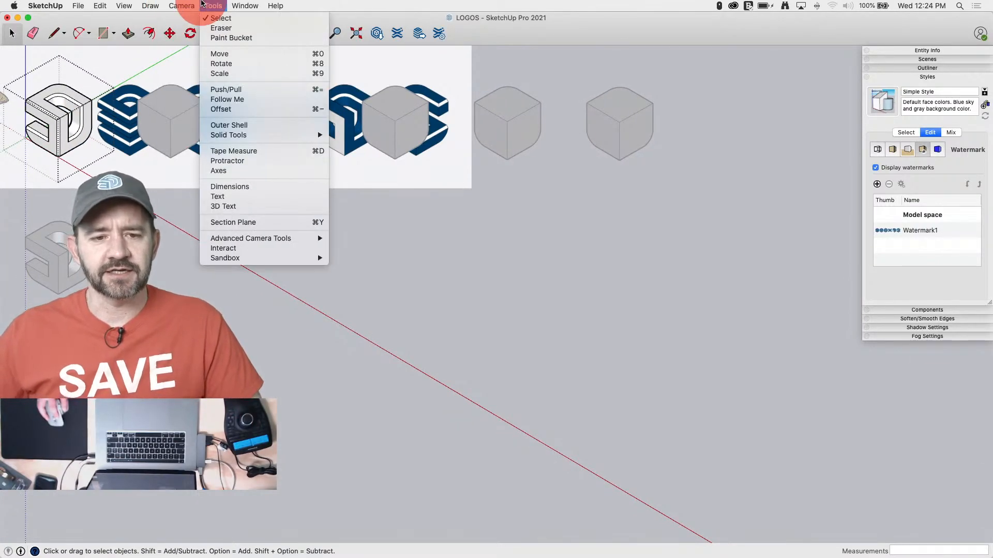
pyautogui.moveTo(181, 6)
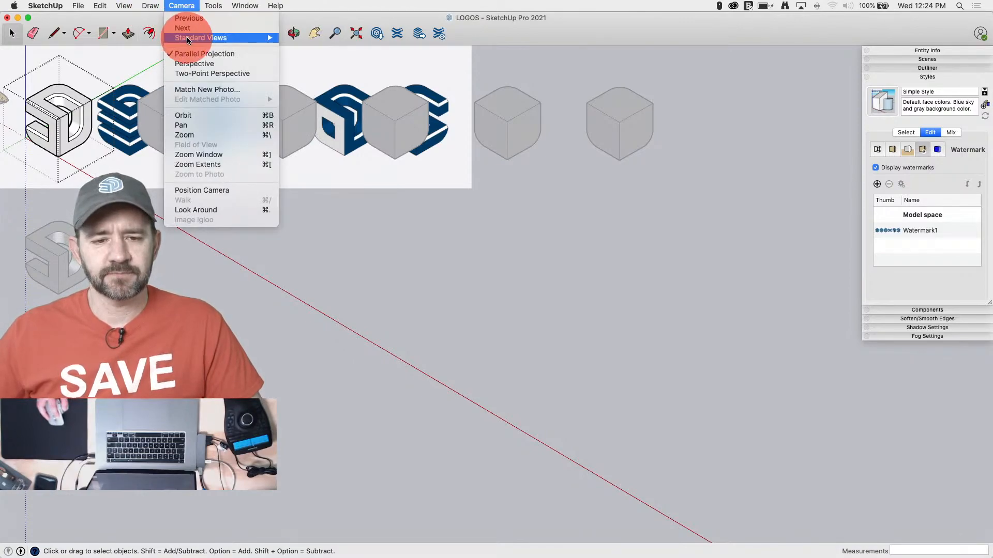
pyautogui.moveTo(187, 41)
pyautogui.moveTo(124, 5)
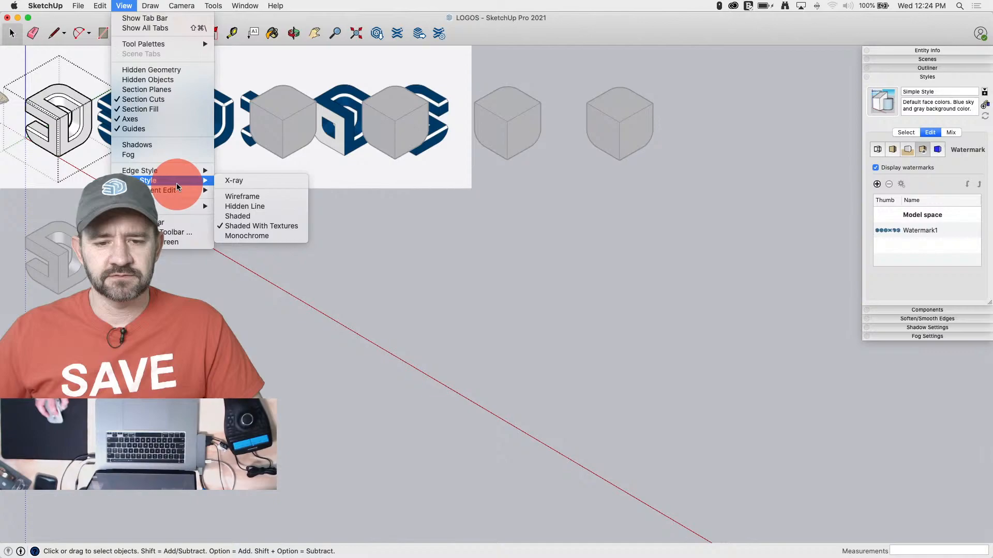
pyautogui.click(234, 181)
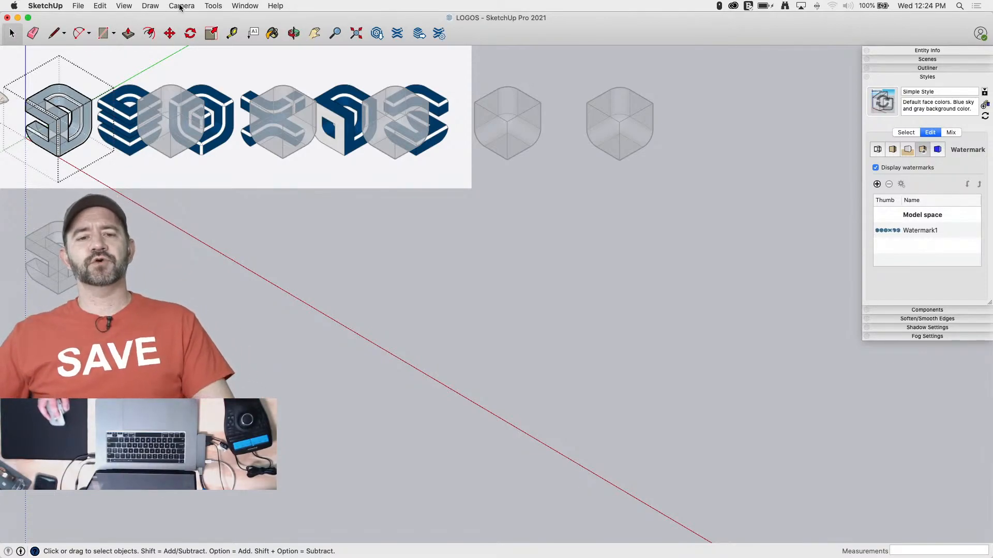
# Switch the camera from parallel projection to Perspective
pyautogui.click(161, 8)
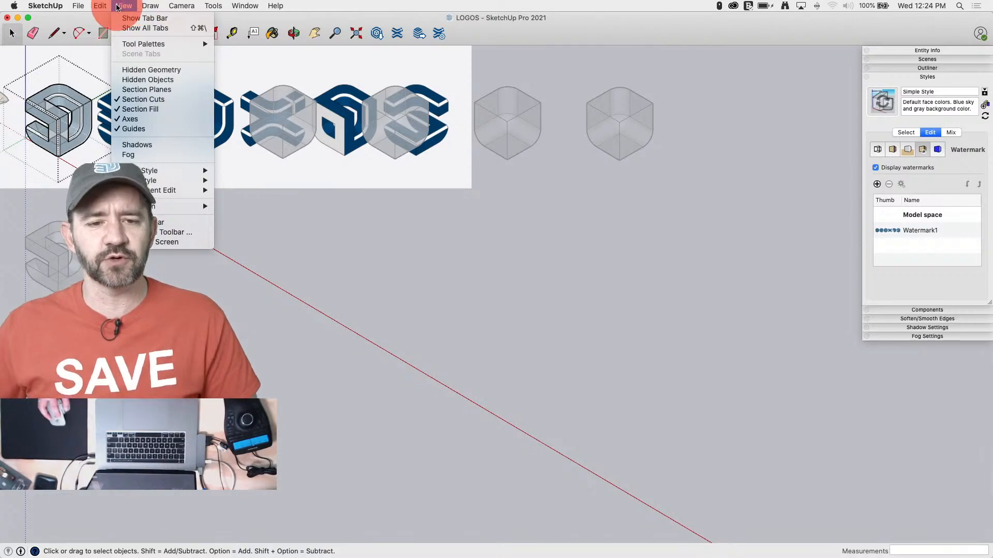
pyautogui.moveTo(180, 5)
pyautogui.click(185, 64)
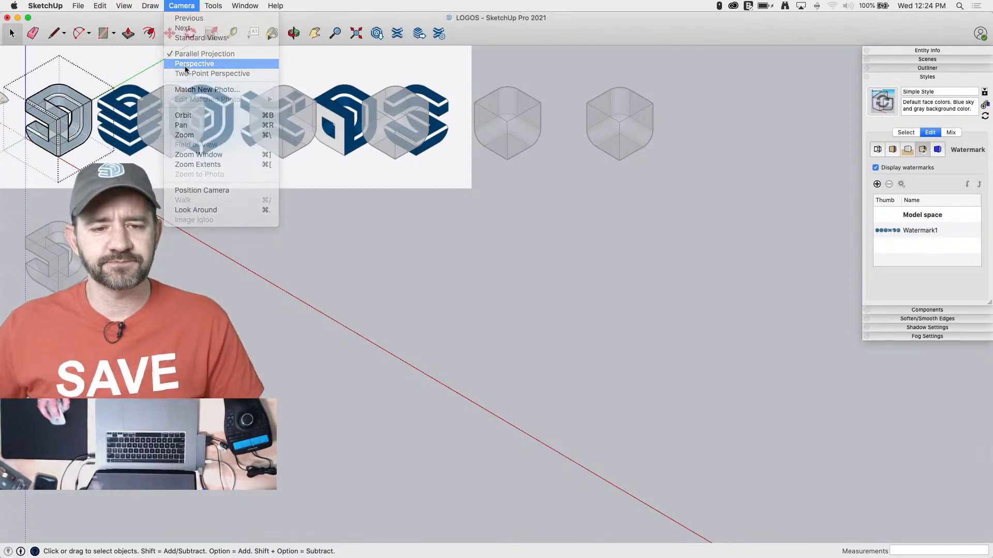
# Turn off the X-ray face style
pyautogui.click(148, 6)
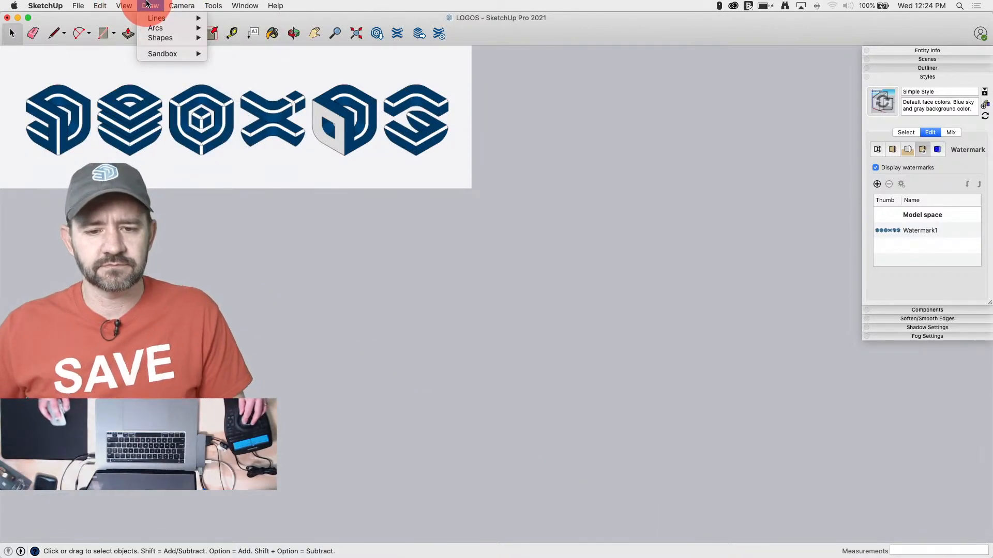
pyautogui.moveTo(126, 5)
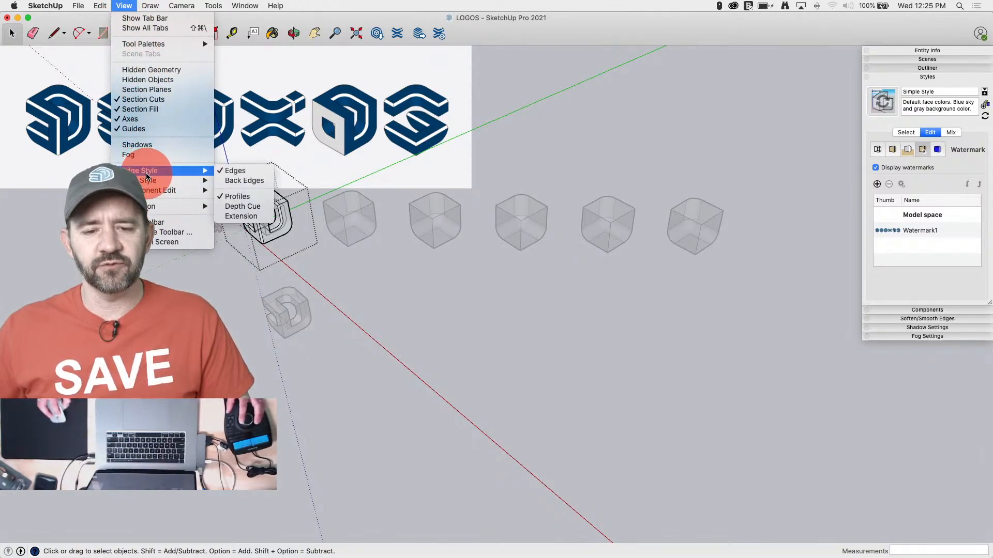
pyautogui.moveTo(156, 181)
pyautogui.click(239, 180)
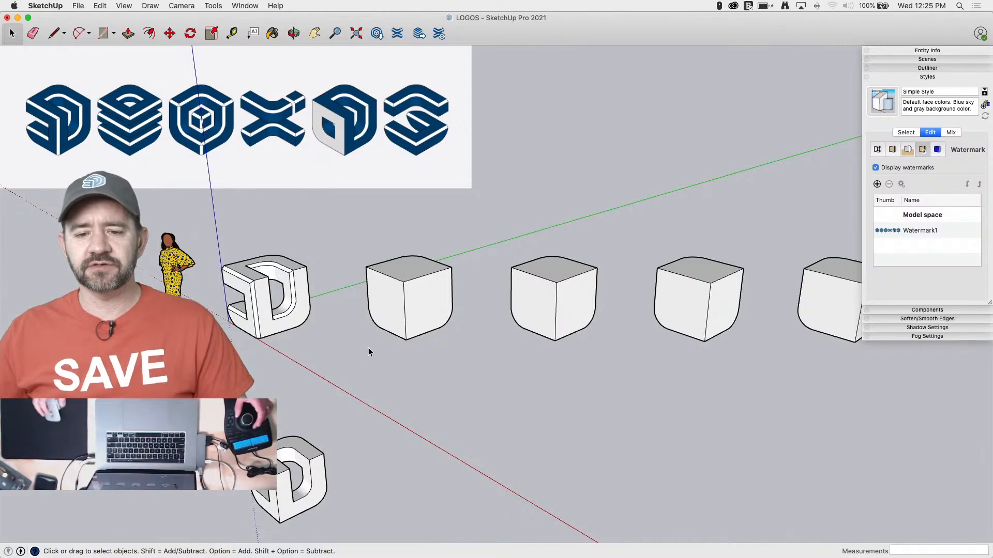
# Bring the second and third cubes into close view and save the LOGOS model
pyautogui.scroll(4, 369, 348)
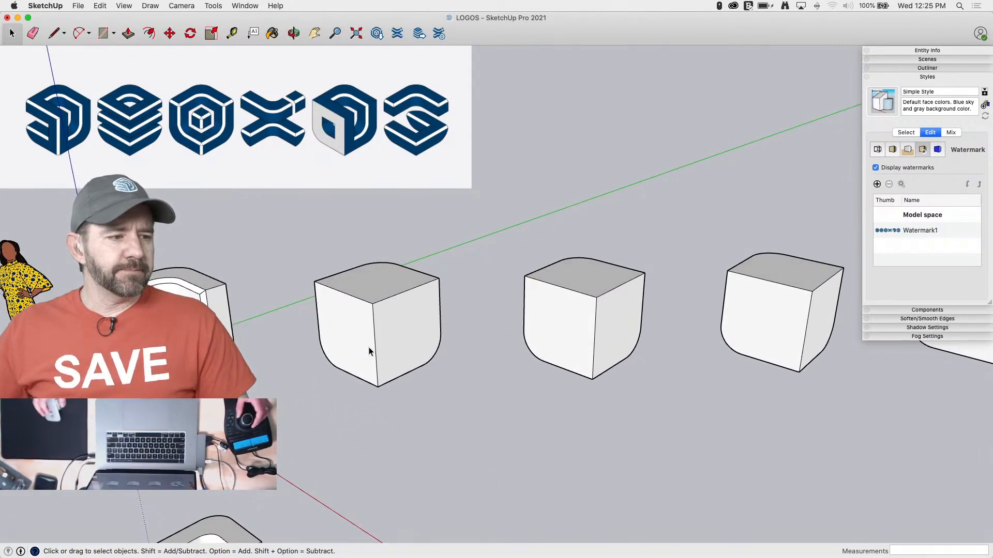
pyautogui.scroll(3, 368, 351)
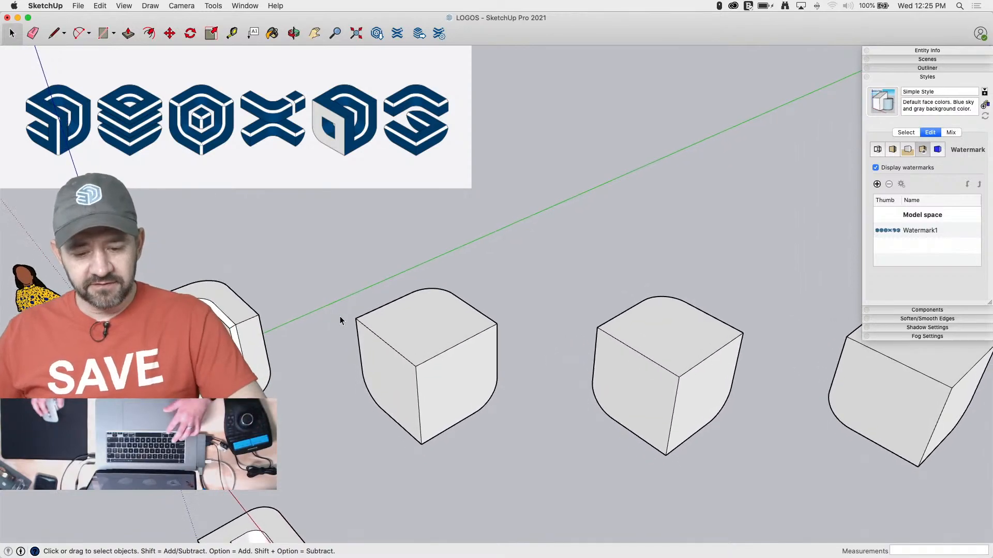
pyautogui.press('super+s')
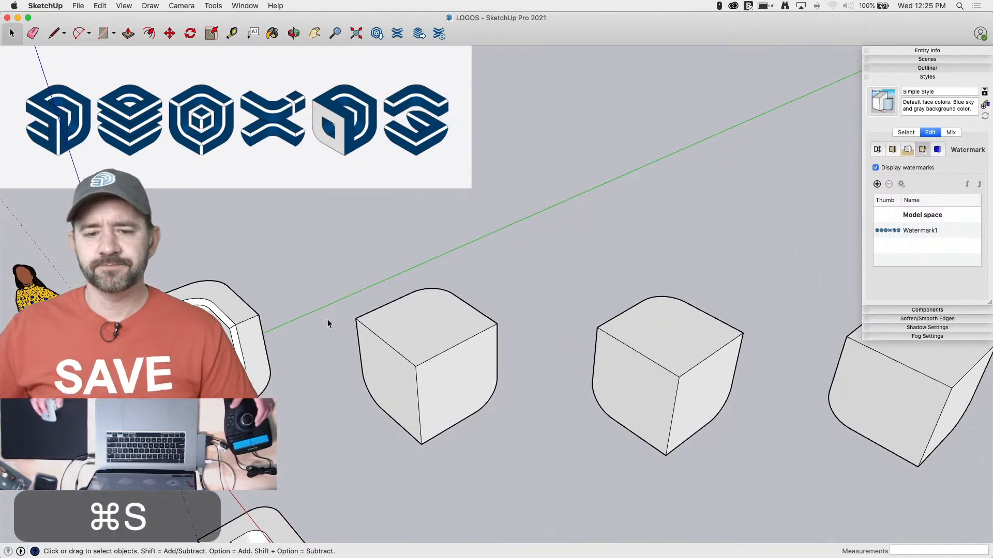
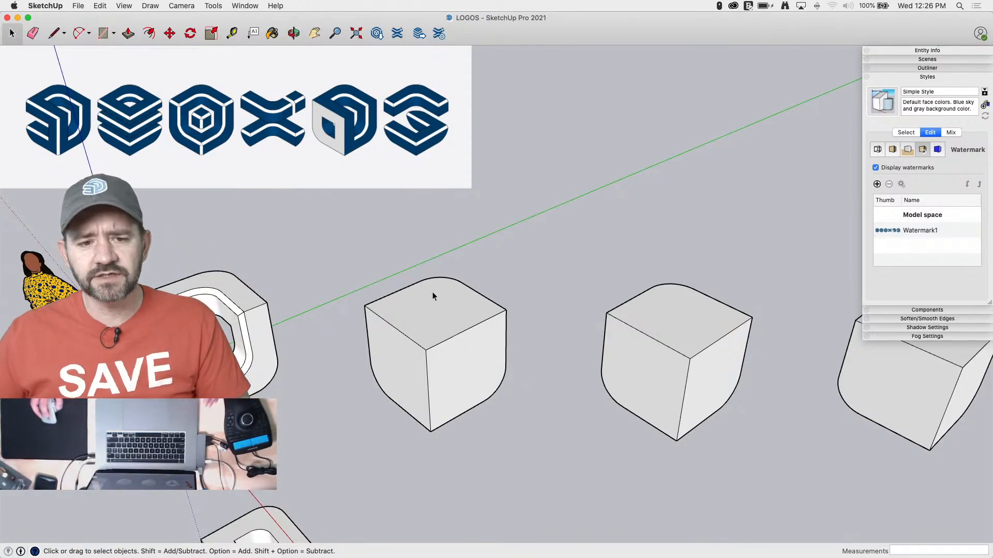
# Open the second cube for editing in a close-up view
pyautogui.scroll(1, 435, 297)
pyautogui.scroll(2, 458, 338)
pyautogui.moveTo(333, 400)
pyautogui.mouseDown(button='middle')
pyautogui.moveTo(365, 404)
pyautogui.moveTo(346, 401)
pyautogui.mouseUp(button='middle')
pyautogui.doubleClick(424, 395)
pyautogui.scroll(3, 451, 405)
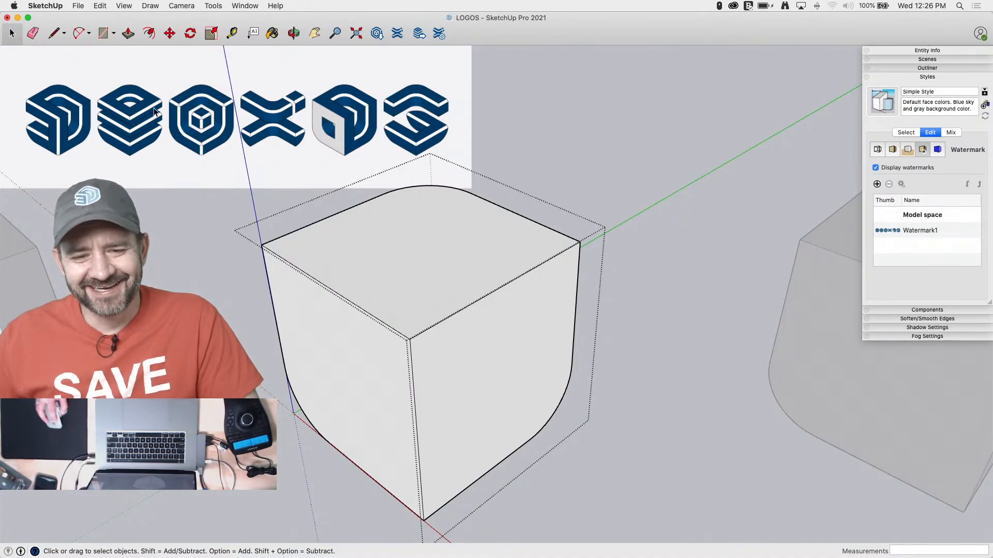
# Copy the cube's top face straight down 2' 4" to the endpoint where the bottom rounding begins
pyautogui.click(372, 269)
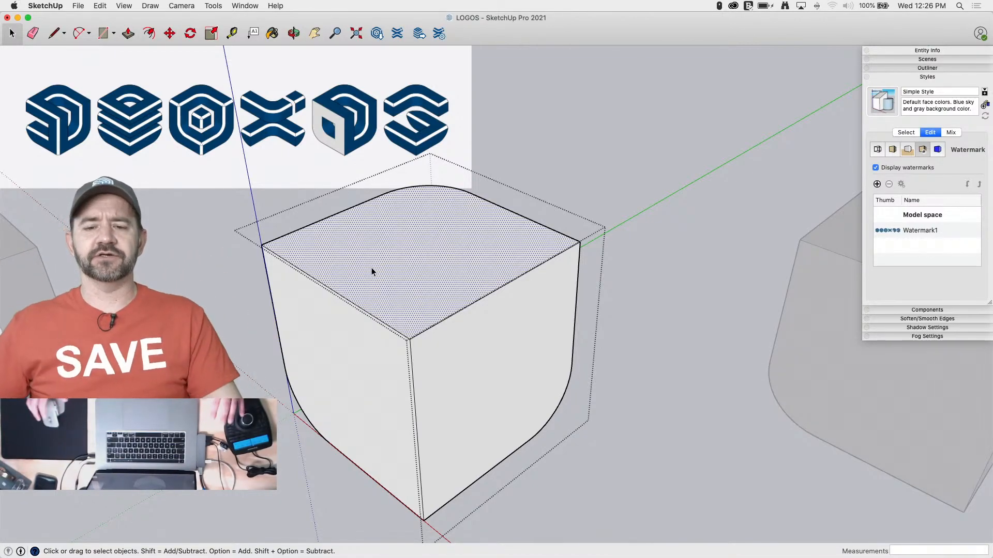
pyautogui.moveTo(368, 236); pyautogui.dragTo(336, 224, button='middle')
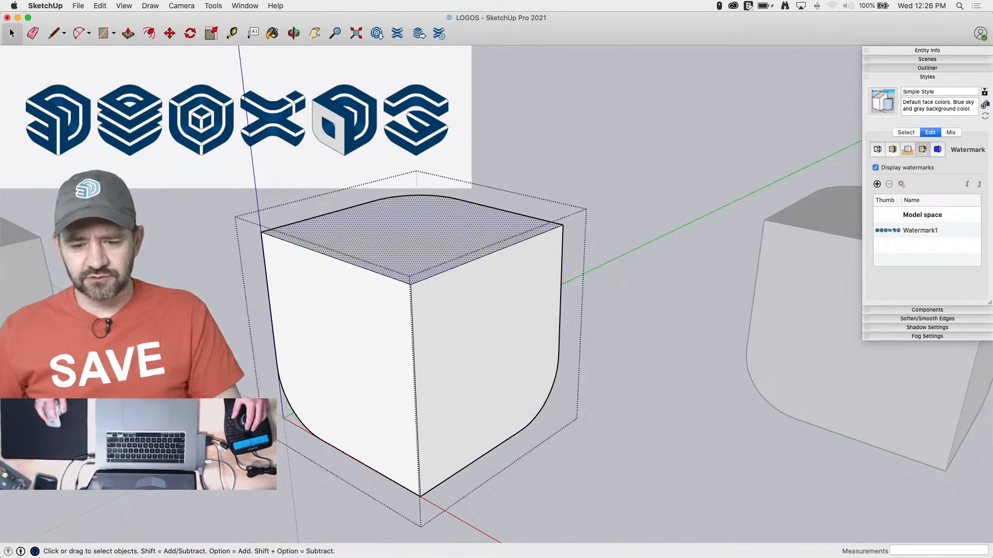
pyautogui.moveTo(429, 421); pyautogui.dragTo(305, 241, button='middle')
pyautogui.press('m')
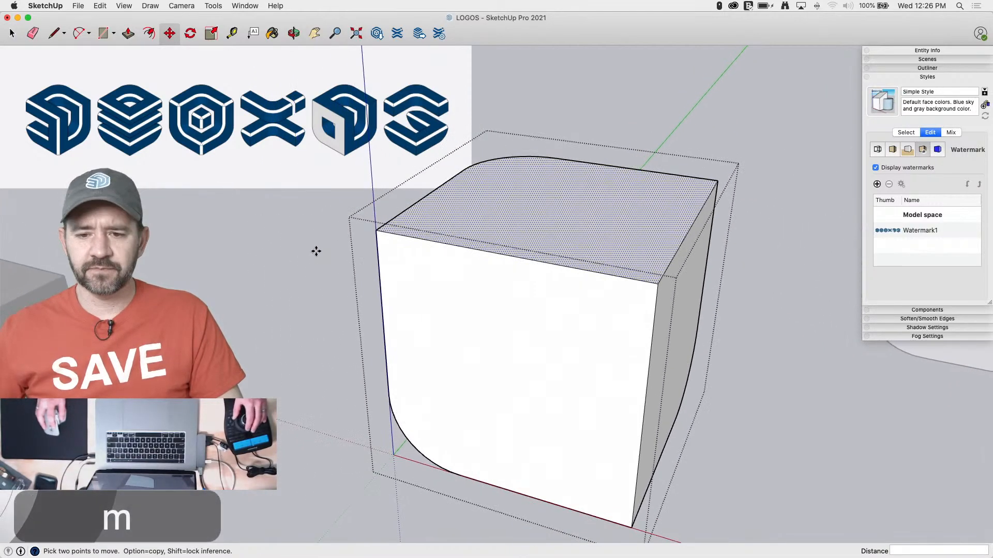
pyautogui.click(377, 231)
pyautogui.press('alt')
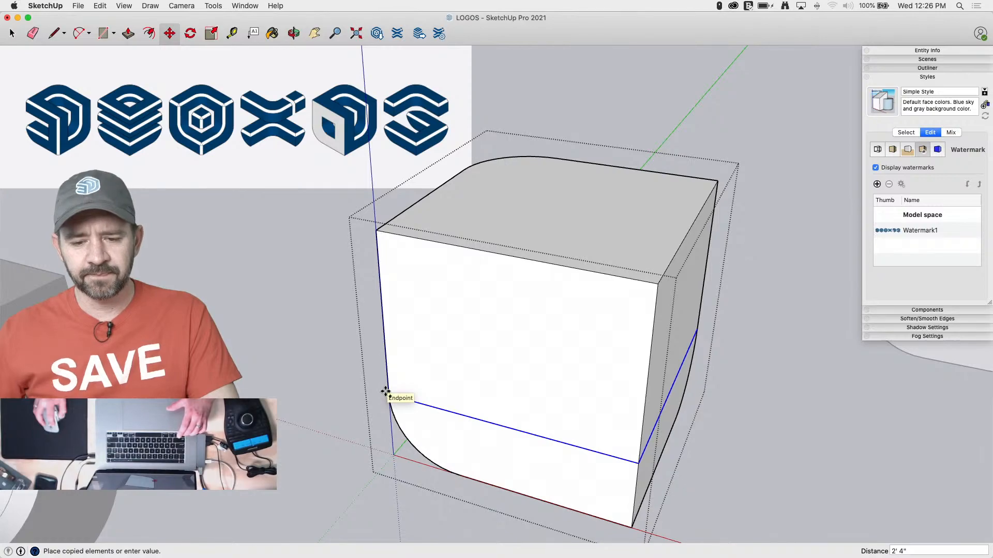
pyautogui.click(387, 393)
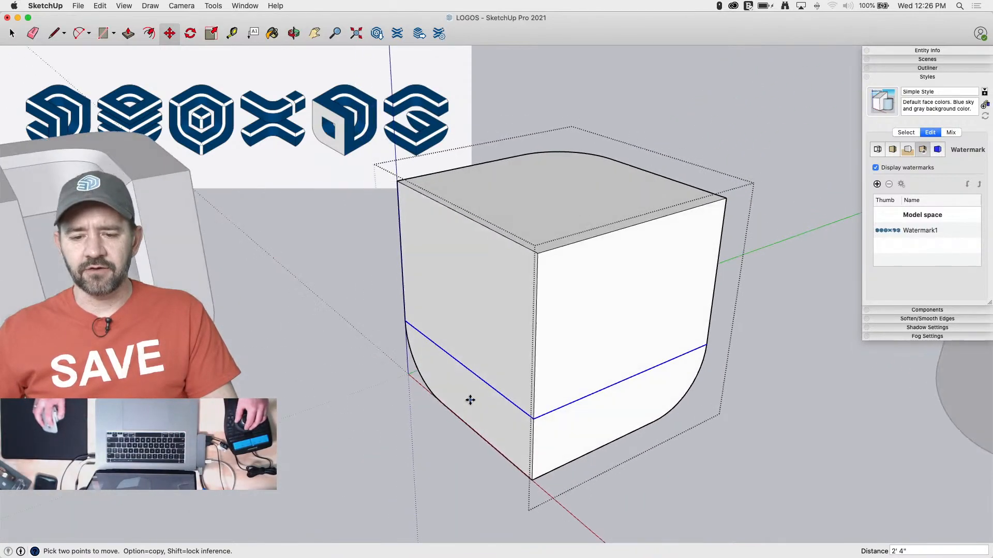
# Copy the top face down 1' 2" to the midpoint of the upper part of the front vertical edge
pyautogui.press('space')
pyautogui.click(540, 238)
pyautogui.press('m')
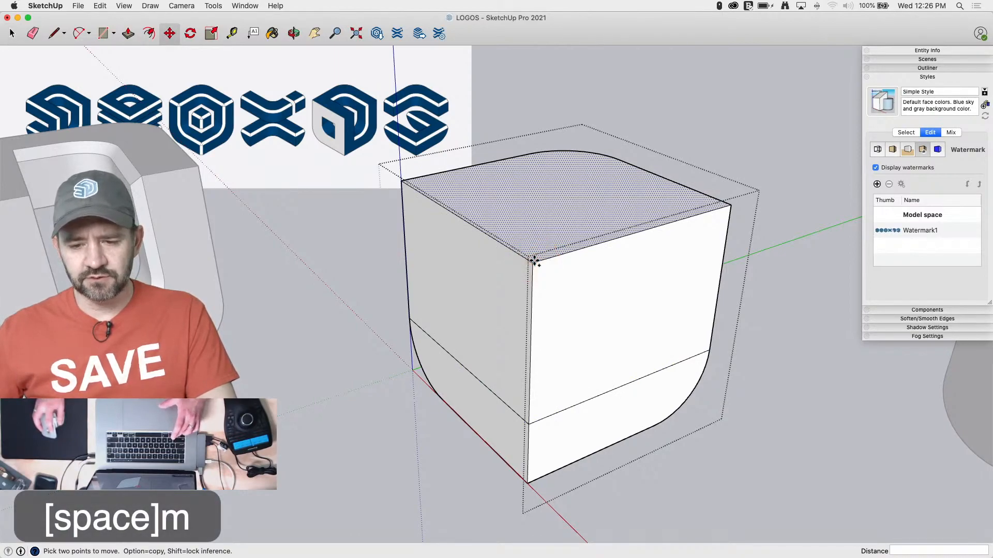
pyautogui.click(534, 260)
pyautogui.press('alt')
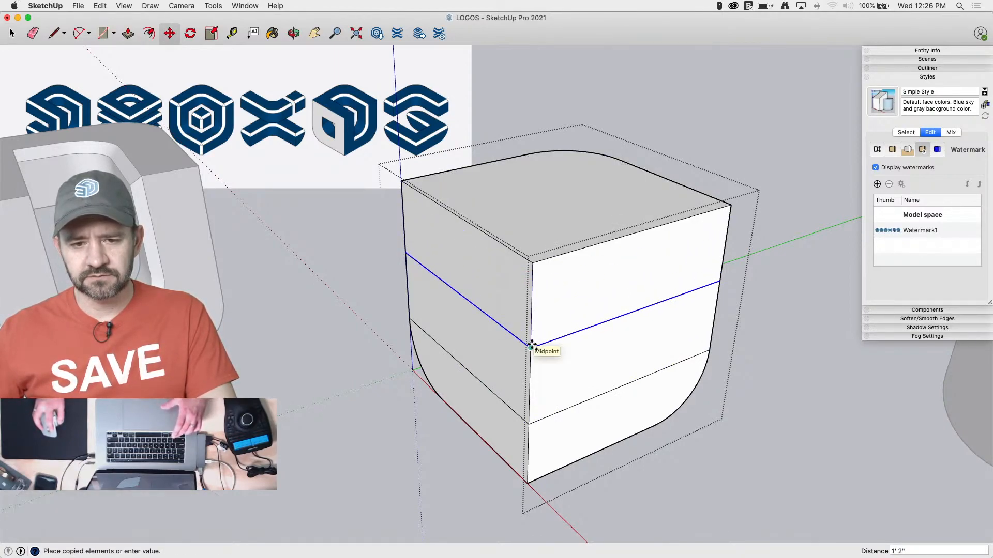
pyautogui.click(531, 344)
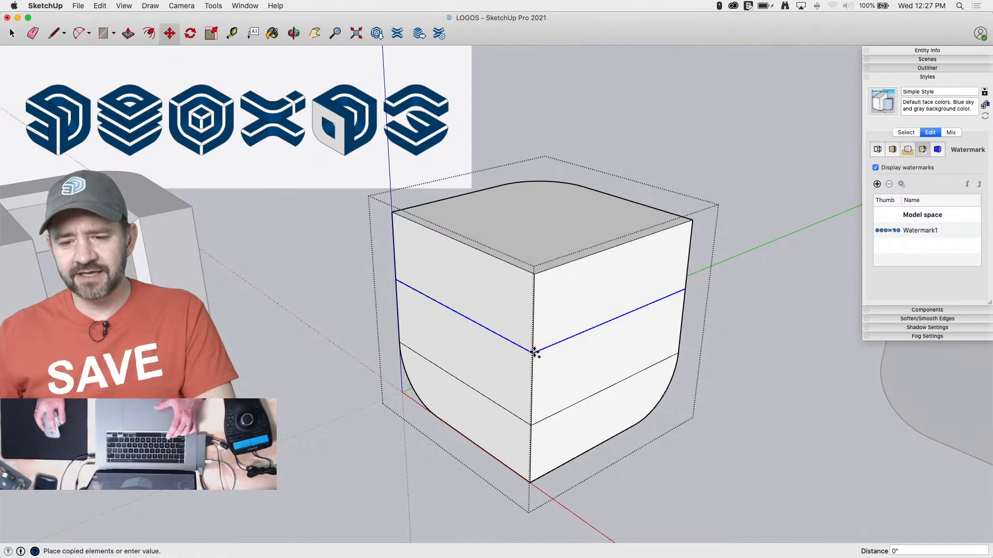
# Copy the middle dividing lines 7" up to the upper band's midpoint, and copy those lines 1' 2" down
pyautogui.click(532, 313)
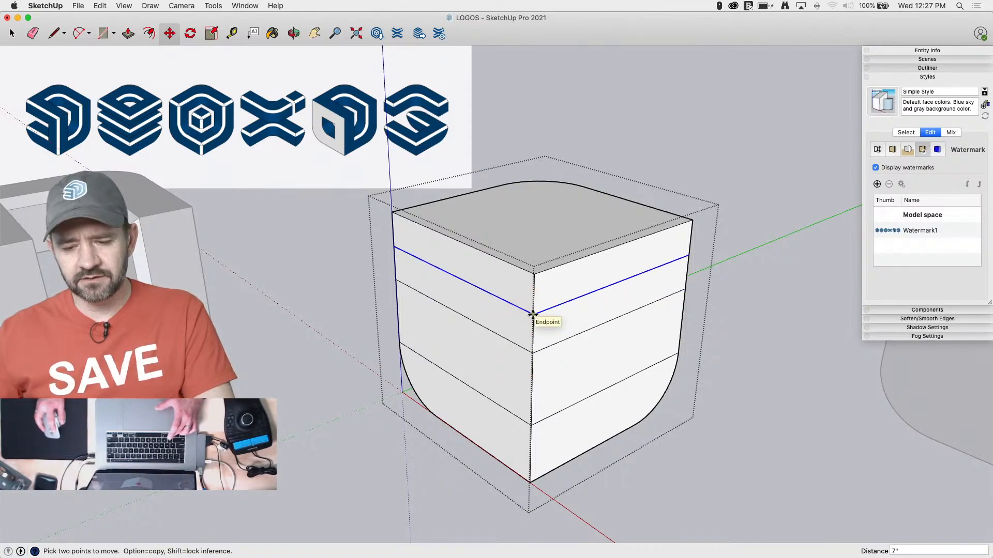
pyautogui.click(532, 314)
pyautogui.press('alt')
pyautogui.click(531, 389)
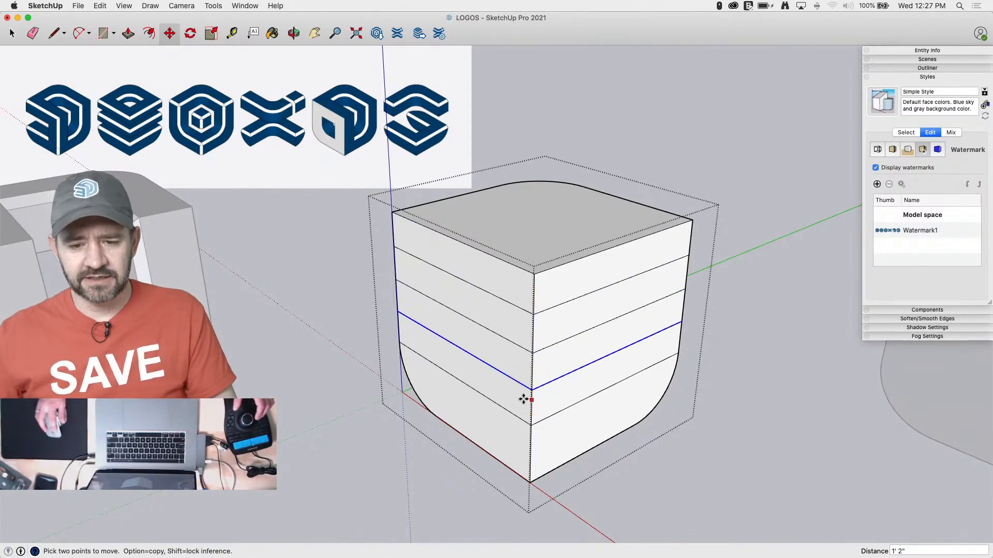
# Erase the outer vertical edges of the second and fourth bands to open two gaps in the cube
pyautogui.press('e')
pyautogui.moveTo(401, 323); pyautogui.dragTo(488, 371, button='middle')
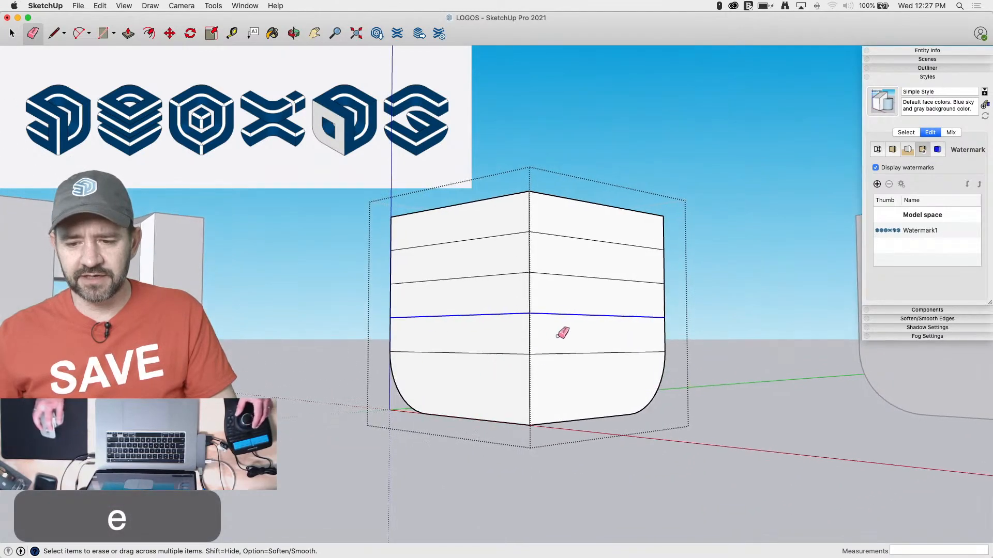
pyautogui.click(667, 335)
pyautogui.click(530, 334)
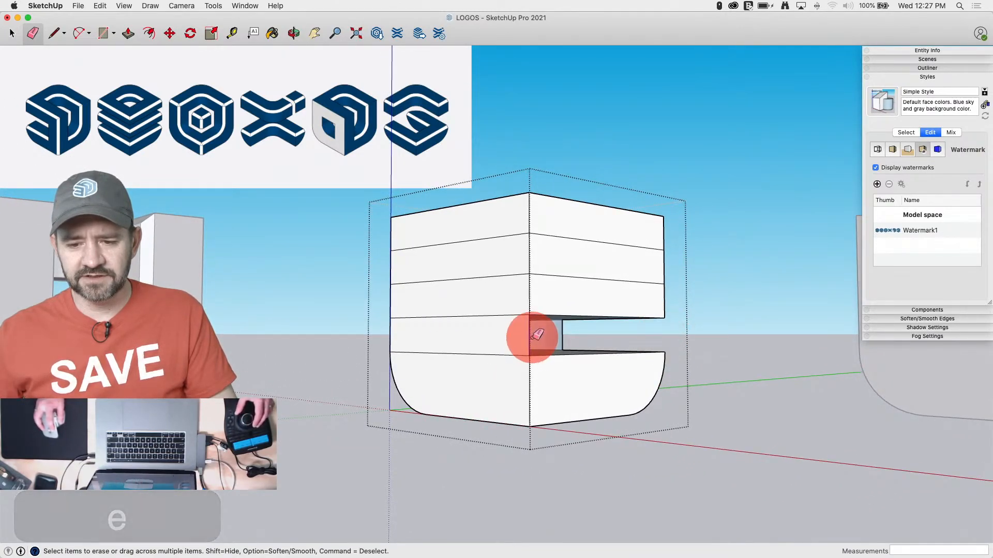
pyautogui.click(390, 266)
pyautogui.click(529, 259)
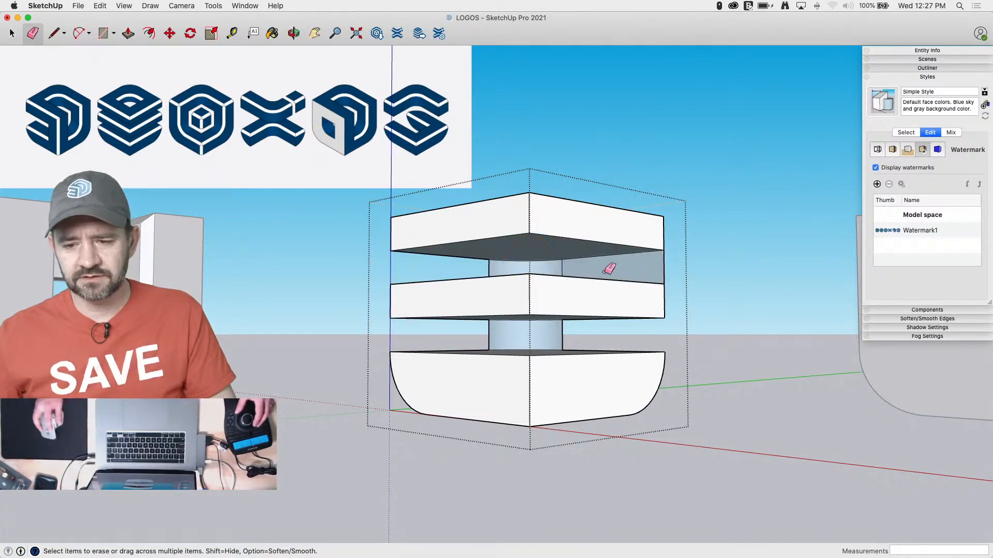
pyautogui.click(664, 266)
# Delete the curved rear faces in both gaps and erase the leftover vertical edges between the slabs
pyautogui.press('space')
pyautogui.click(527, 335)
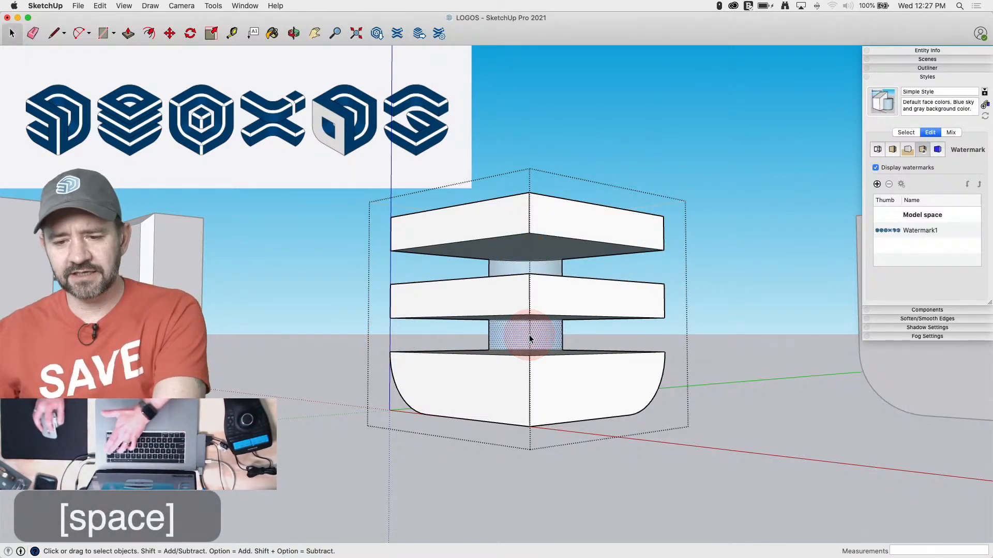
pyautogui.press('BackSpace')
pyautogui.press('e')
pyautogui.click(488, 270)
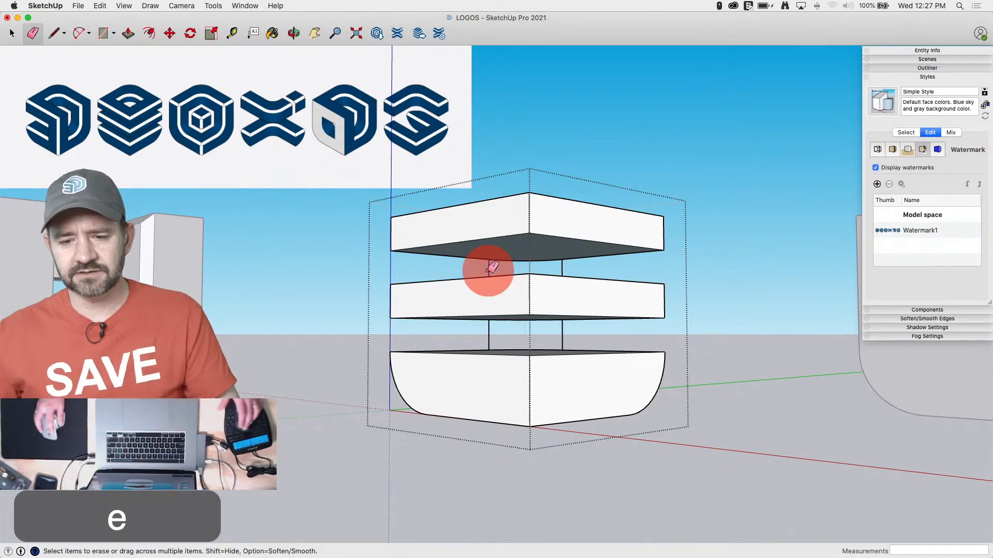
pyautogui.click(562, 338)
pyautogui.click(488, 336)
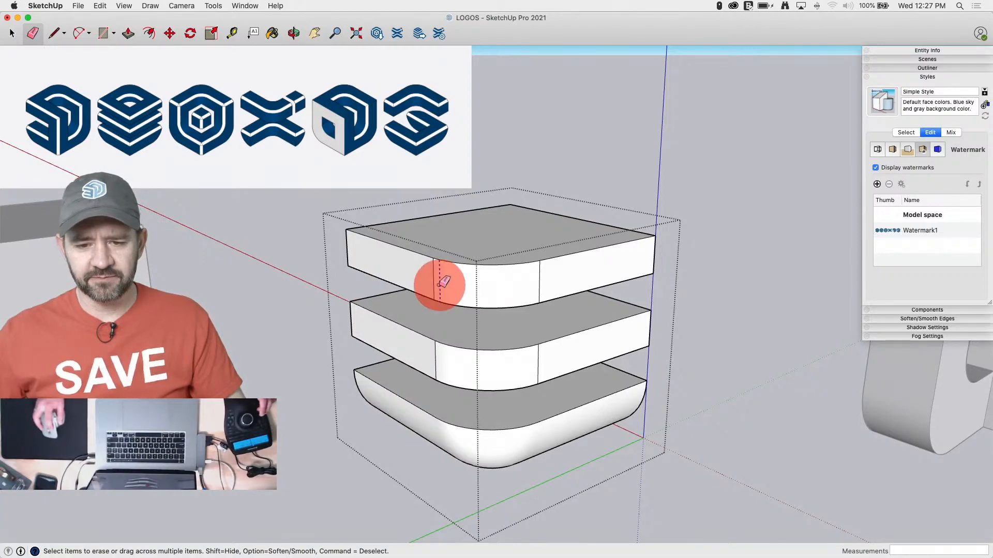
# Soften the vertical seams at the rounded corner of the top and middle slabs
pyautogui.click(435, 368)
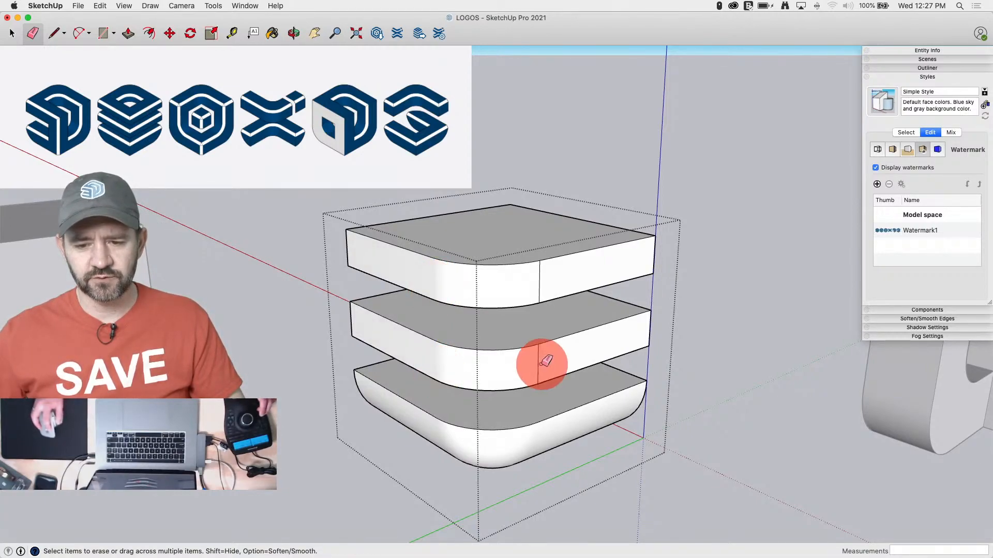
pyautogui.keyDown('alt'); pyautogui.click(539, 364); pyautogui.keyUp('alt')
pyautogui.keyDown('alt'); pyautogui.click(539, 278); pyautogui.keyUp('alt')
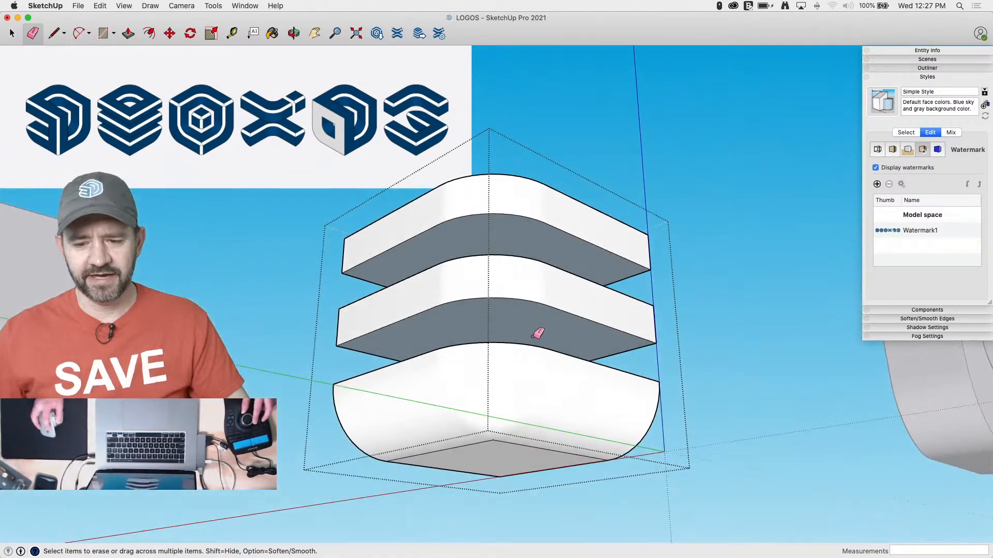
# Soften the edges between the lowest slab's underside and its rounded corner, and clear the tiny leftover edge there
pyautogui.keyDown('alt'); pyautogui.moveTo(495, 438); pyautogui.dragTo(530, 428); pyautogui.keyUp('alt')
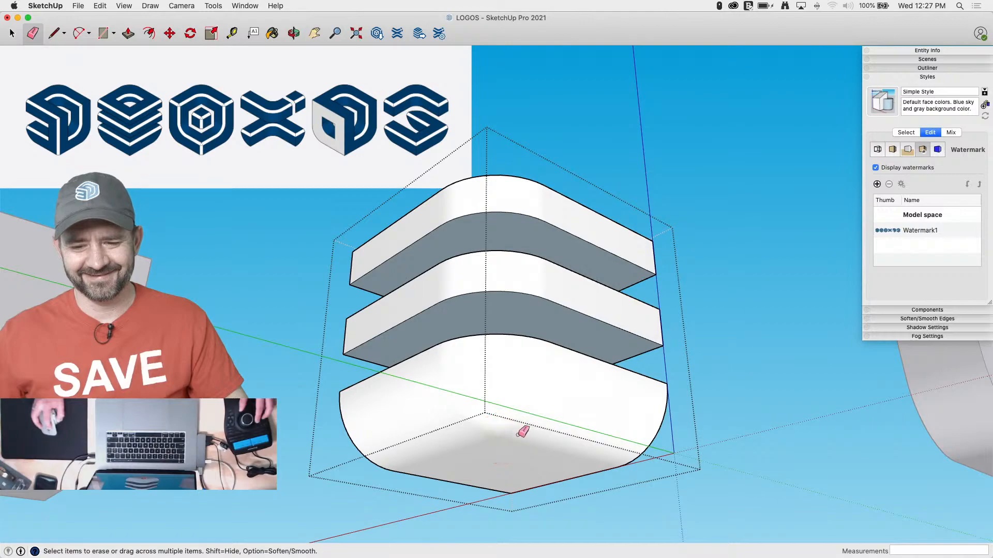
pyautogui.click(499, 437)
pyautogui.click(501, 437)
pyautogui.click(499, 426)
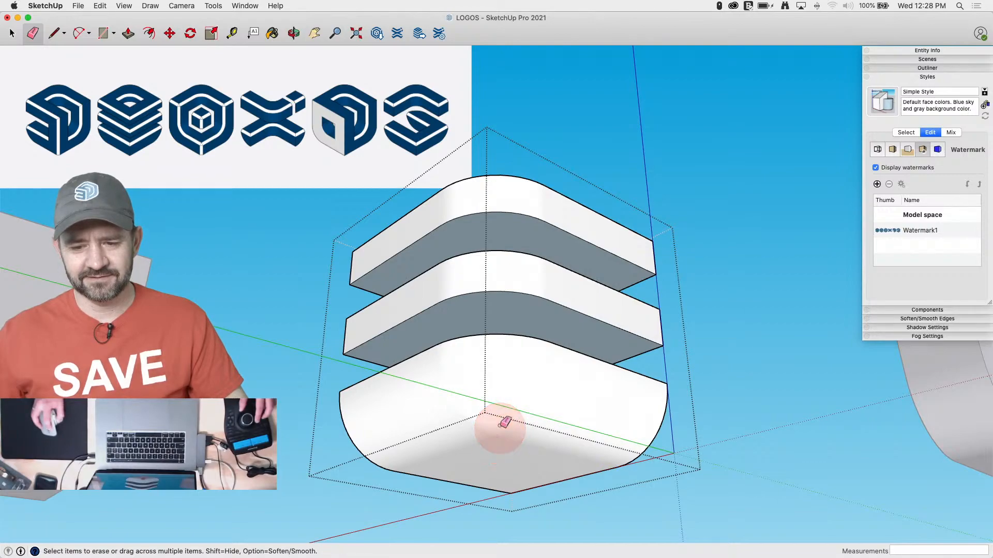
pyautogui.click(498, 439)
pyautogui.scroll(7, 499, 440)
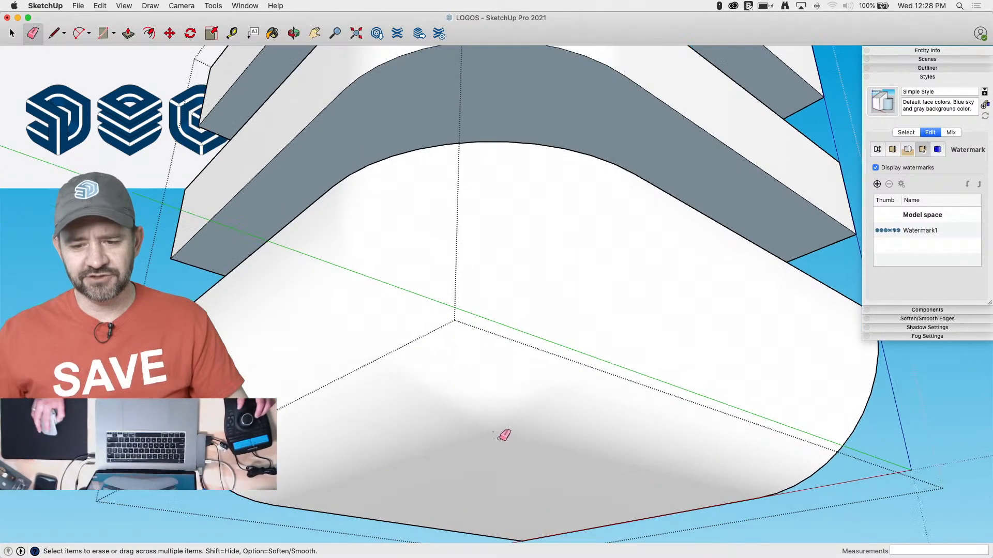
pyautogui.click(496, 434)
pyautogui.click(499, 431)
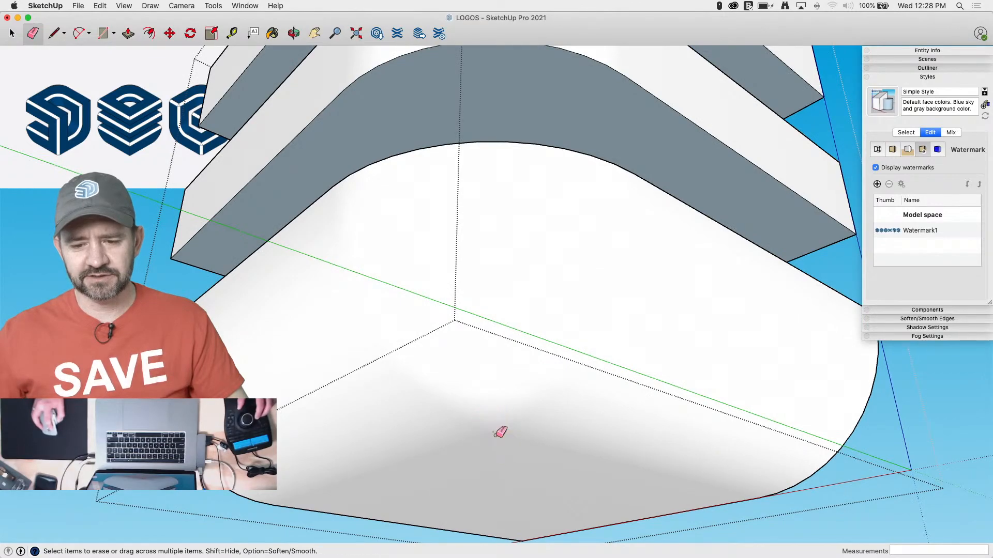
pyautogui.click(496, 429)
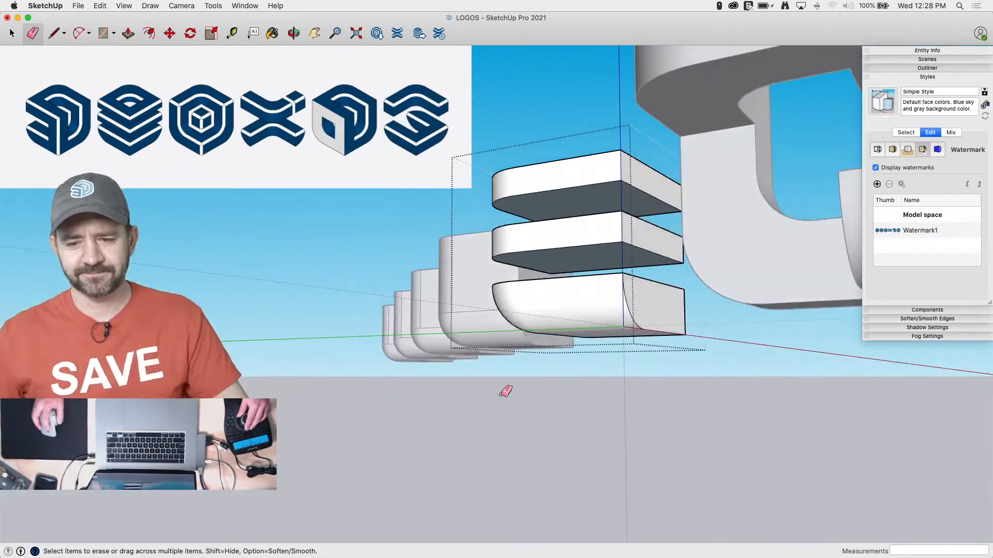
# Draw a triangular profile on the top slab's end face, marking 2" along both edges from the upper corner
pyautogui.press('space')
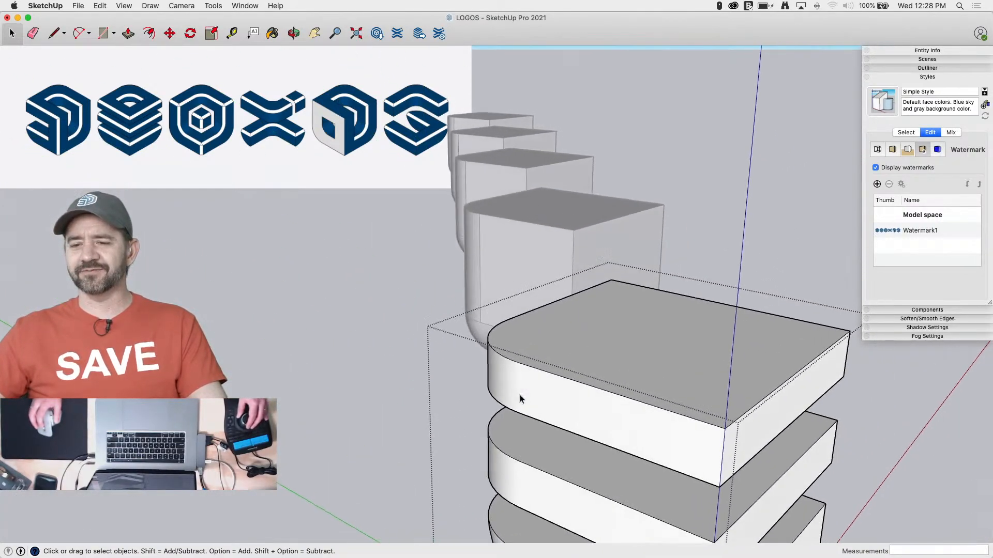
pyautogui.press('l')
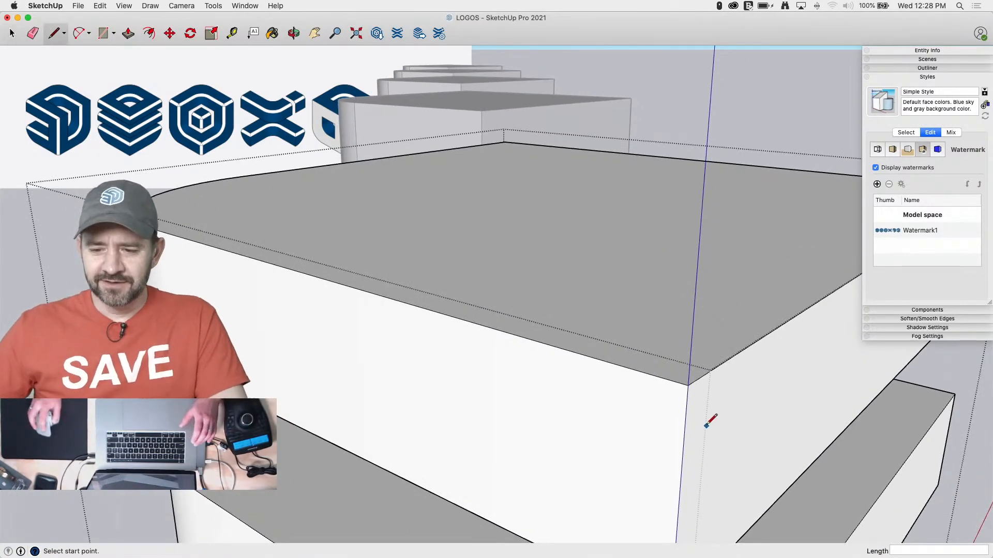
pyautogui.click(688, 385)
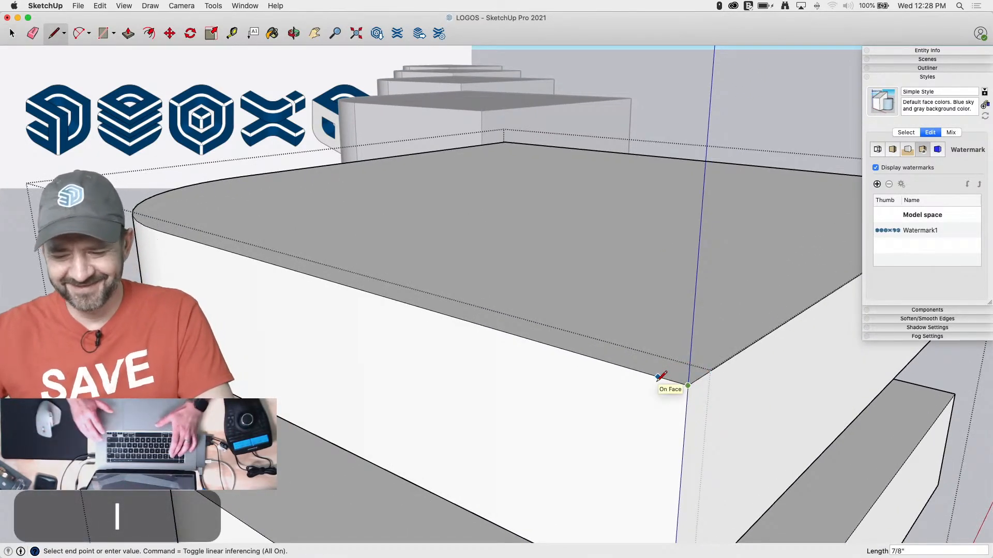
pyautogui.write('2')
pyautogui.press('Return')
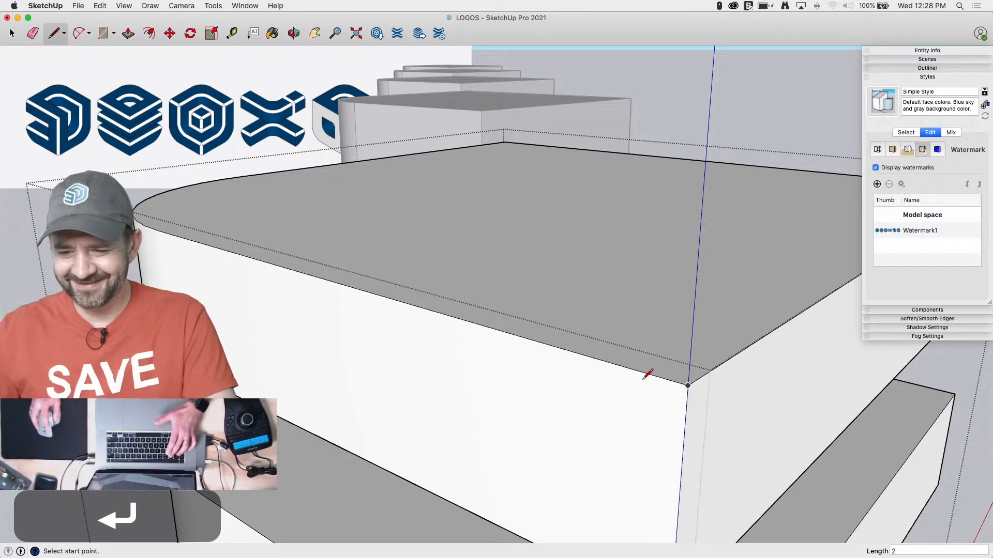
pyautogui.click(688, 386)
pyautogui.write('2')
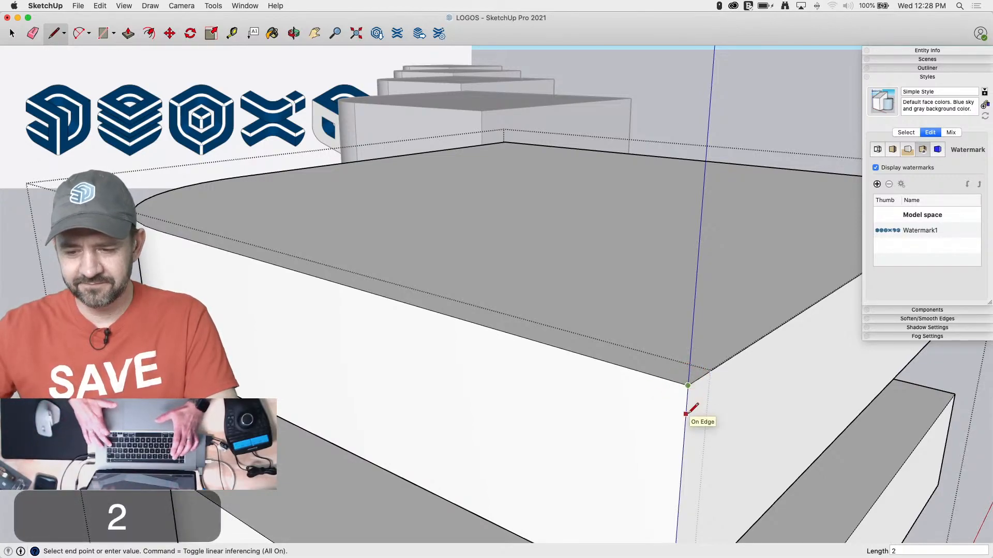
pyautogui.press('Return')
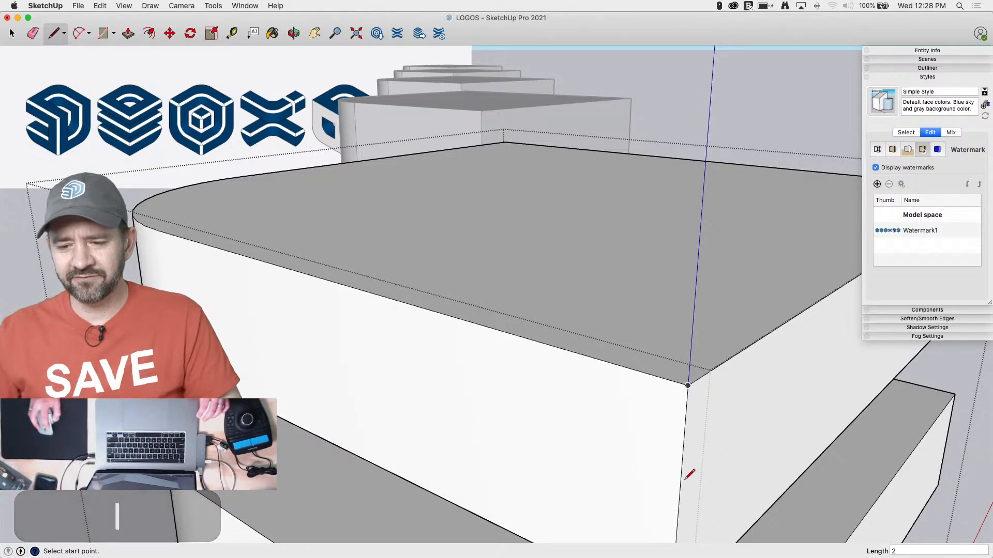
pyautogui.click(683, 454)
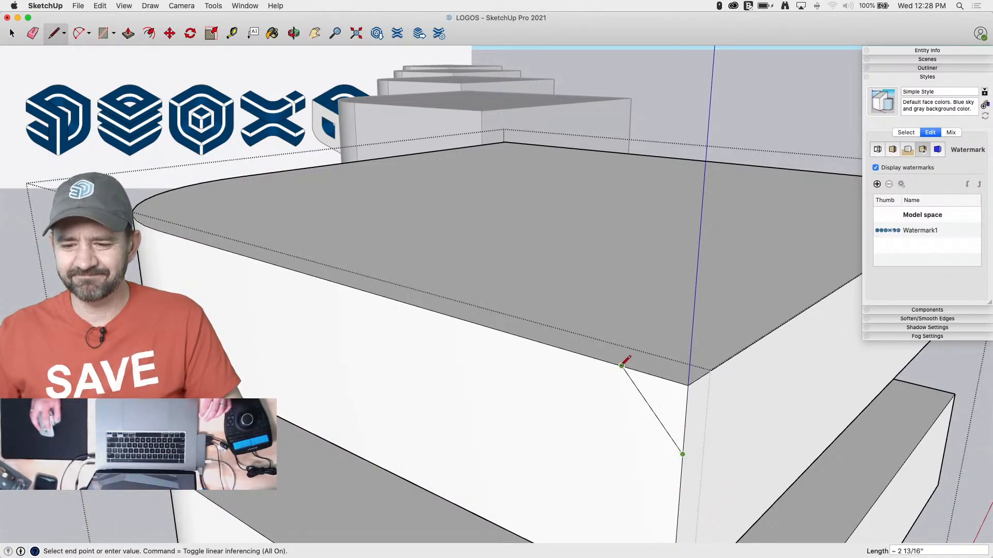
pyautogui.press('space')
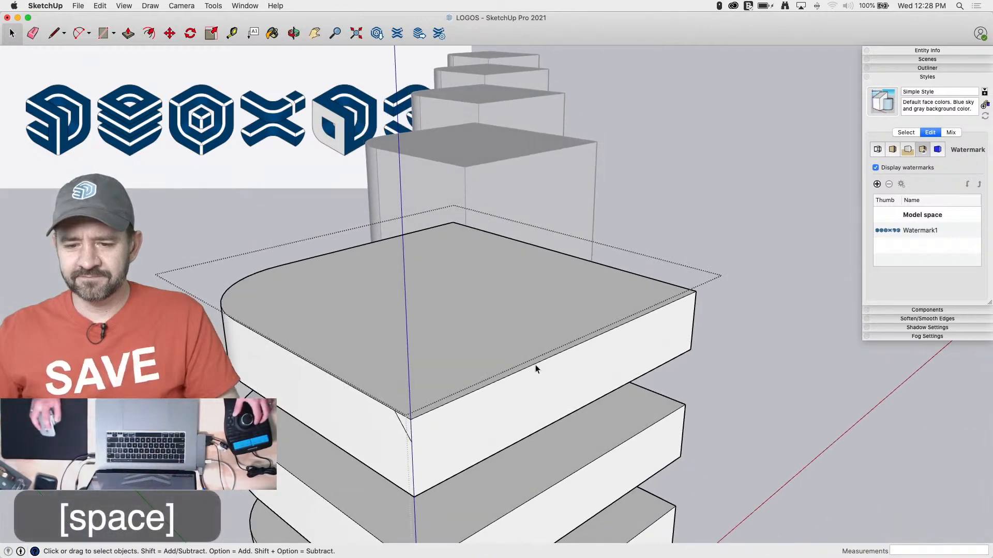
# Sweep the triangle with Follow Me along the top slab's two straight outer top edges to cut a chamfer
pyautogui.keyDown('shift'); pyautogui.click(573, 261); pyautogui.keyUp('shift')
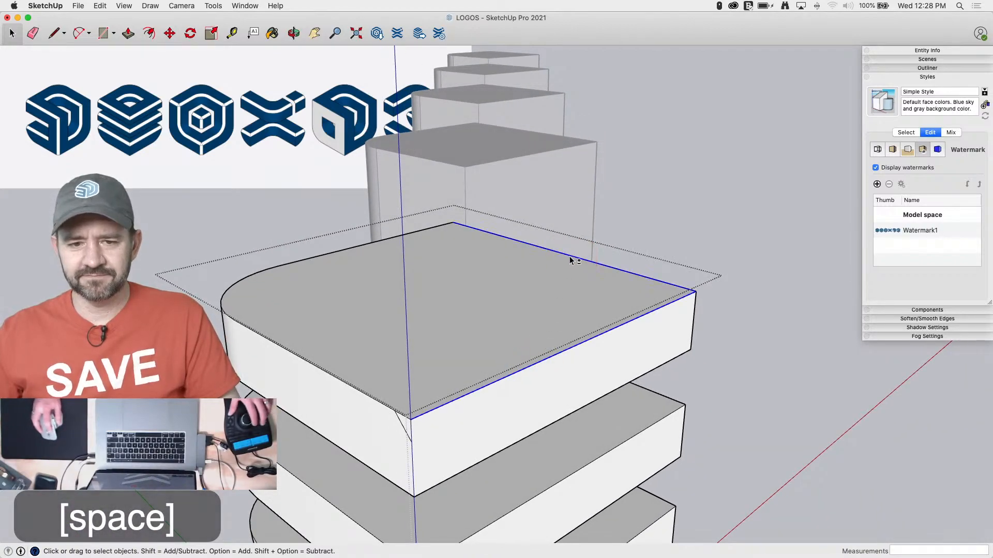
pyautogui.press('f')
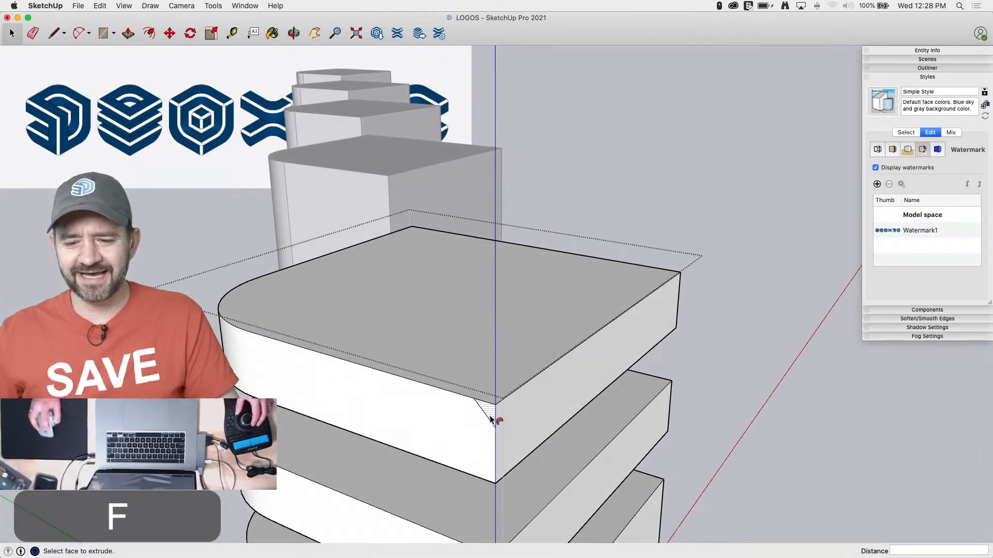
pyautogui.press('space')
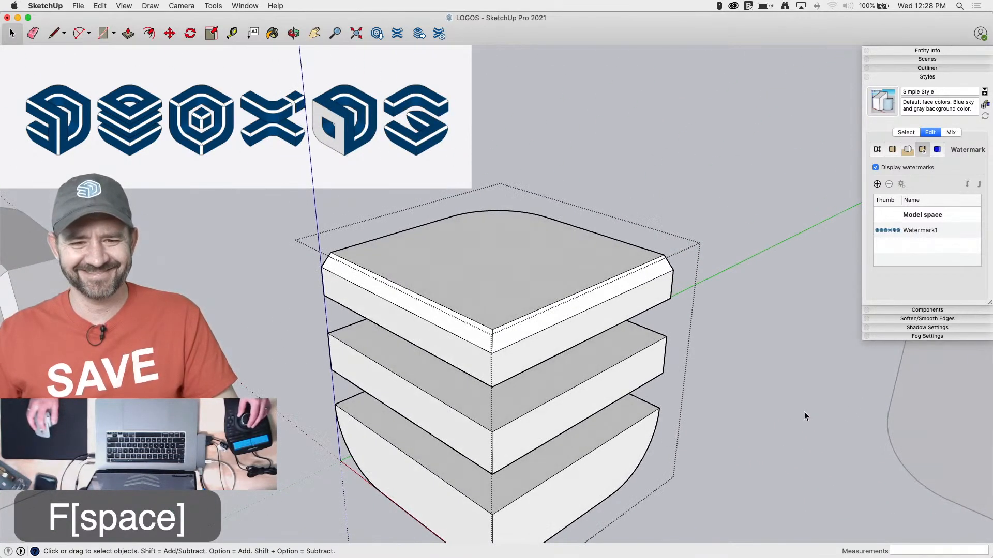
# Copy the chamfer faces from the top slab onto the middle and lowest slabs, aligning them at the front corner of each
pyautogui.keyDown('shift'); pyautogui.click(473, 341); pyautogui.keyUp('shift')
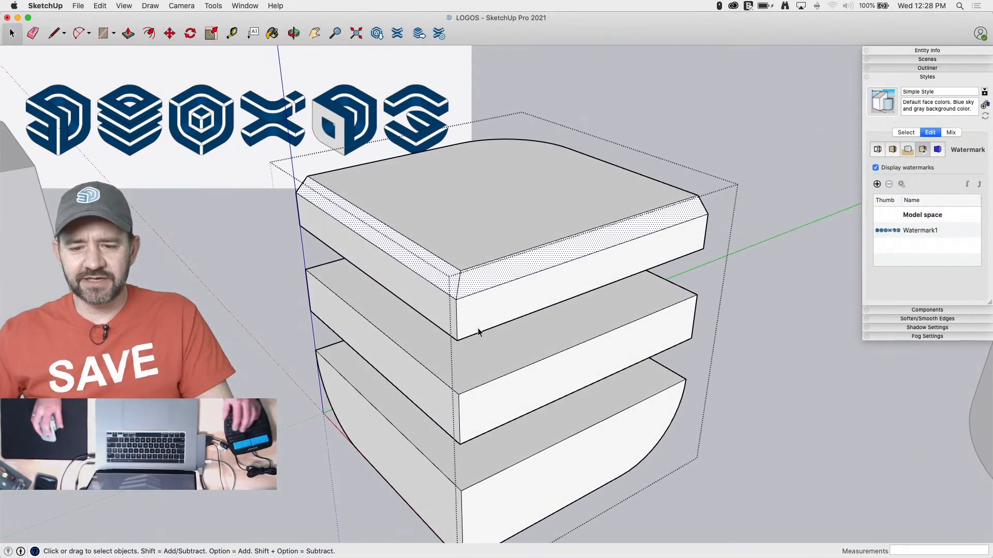
pyautogui.press('m')
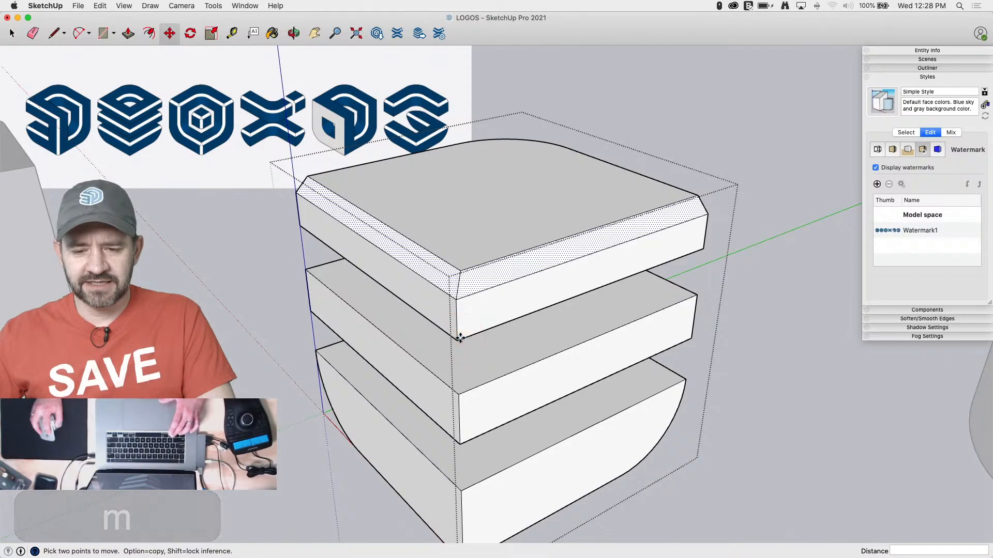
pyautogui.click(458, 337)
pyautogui.press('alt')
pyautogui.click(461, 439)
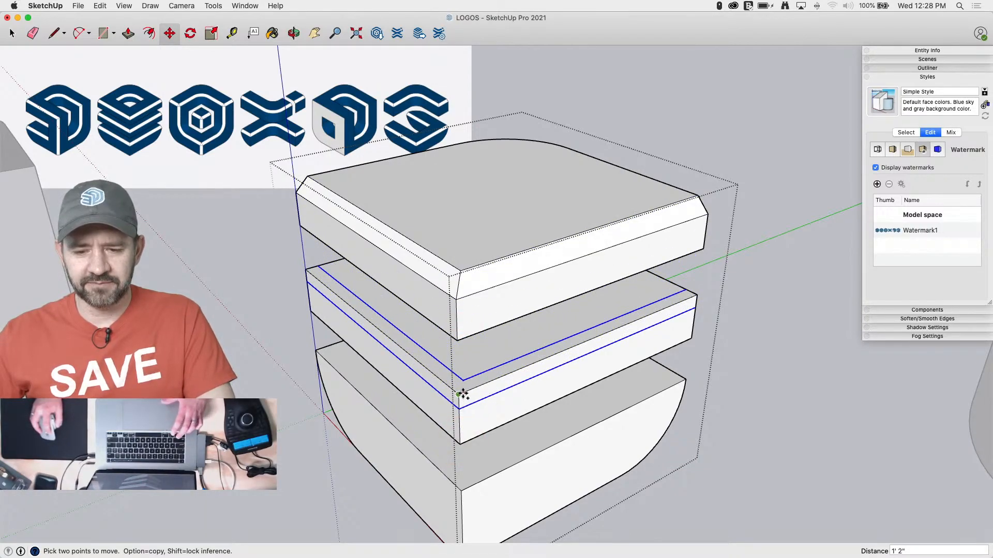
pyautogui.click(462, 491)
pyautogui.press('space')
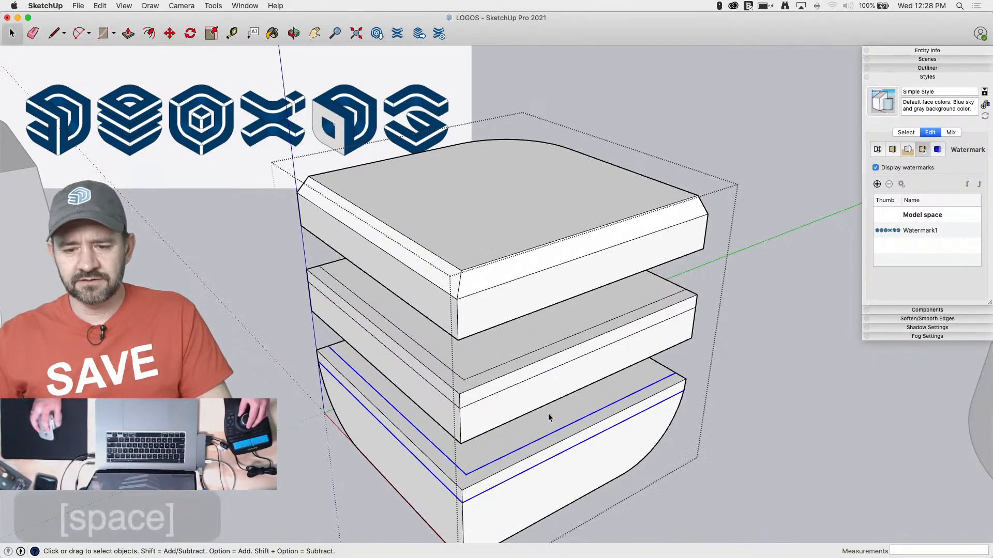
# Erase the middle slab's original outer top edges and end corner pieces so only the chamfer remains
pyautogui.press('e')
pyautogui.click(430, 360)
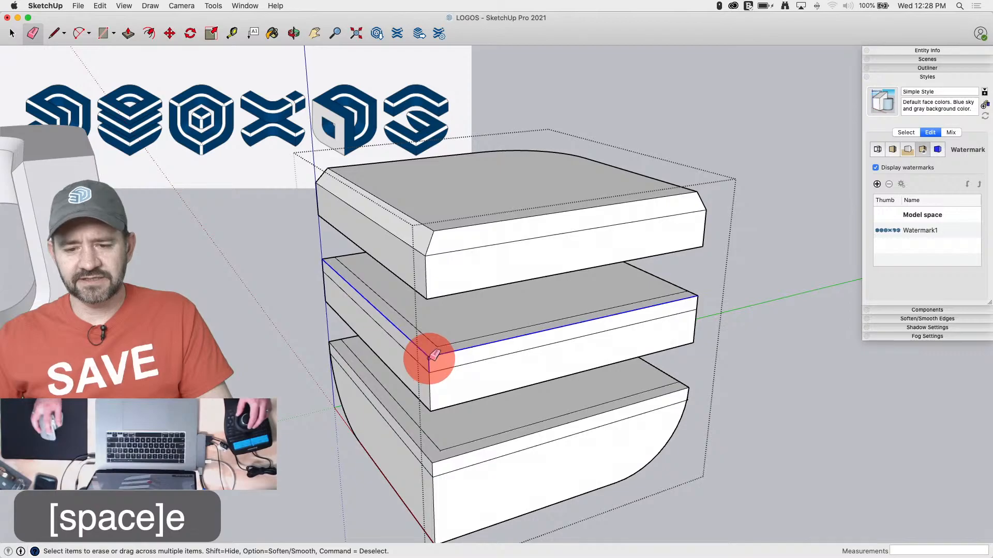
pyautogui.click(325, 260)
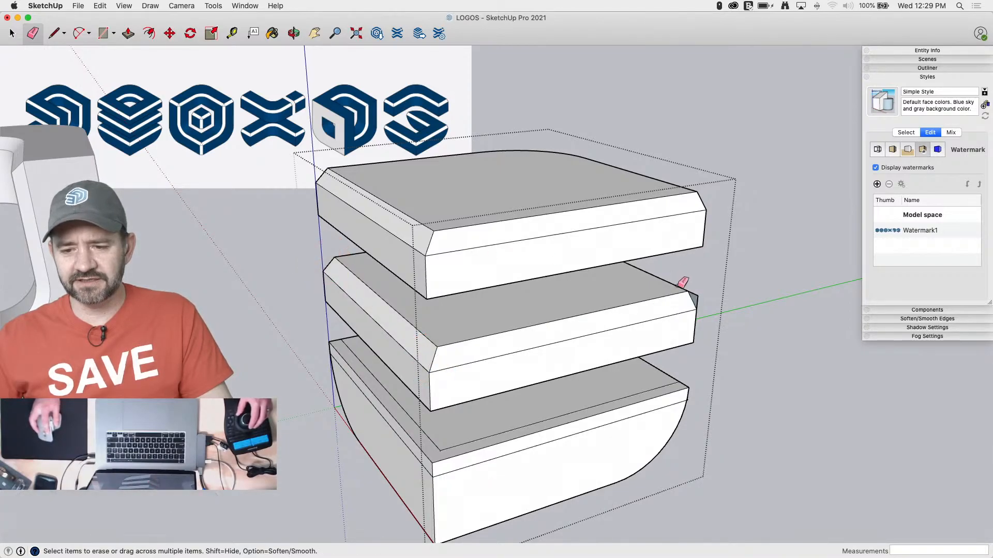
pyautogui.click(701, 303)
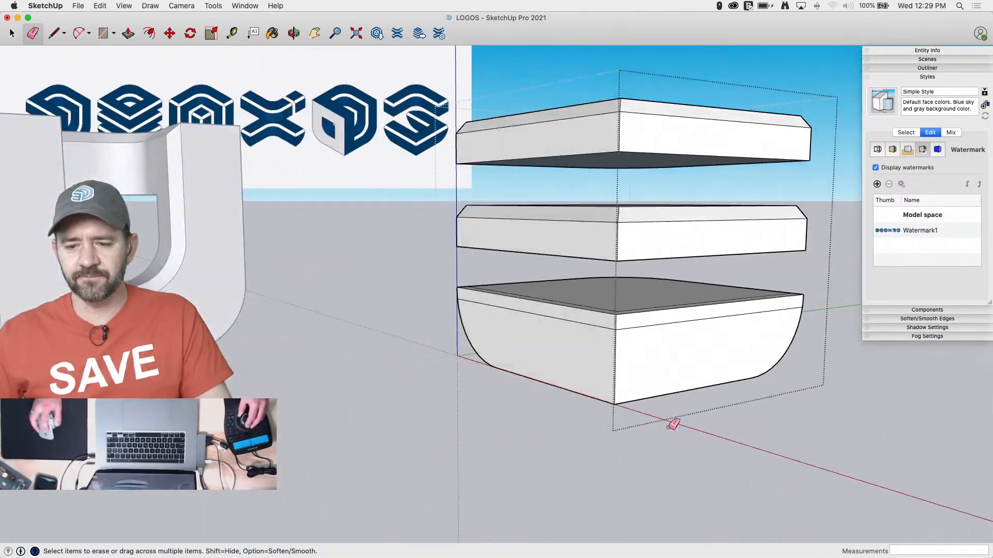
# Select the lowest slab's geometry and intersect its faces with the selection, so the chamfer cuts the curved sides
pyautogui.press('space')
pyautogui.moveTo(789, 308); pyautogui.dragTo(378, 418)
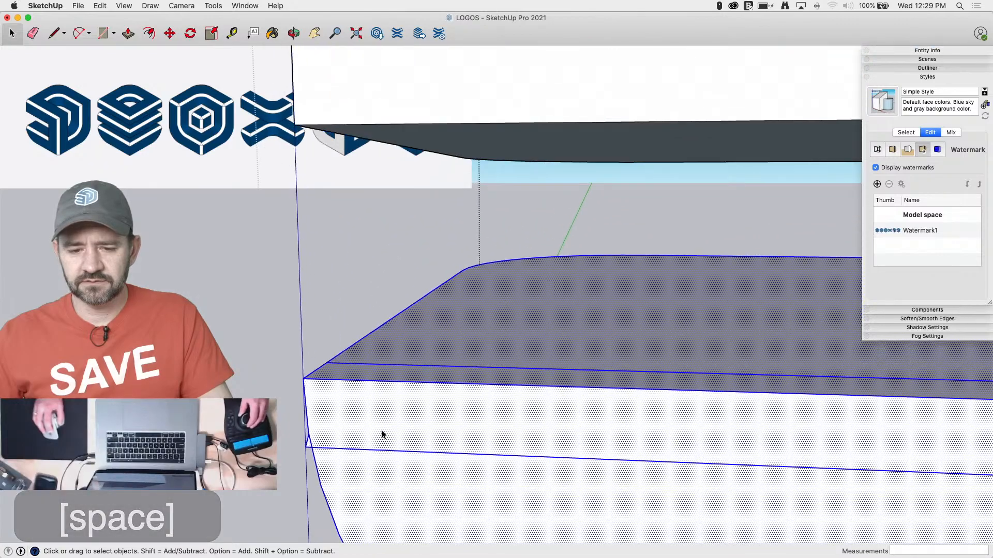
pyautogui.rightClick(420, 391)
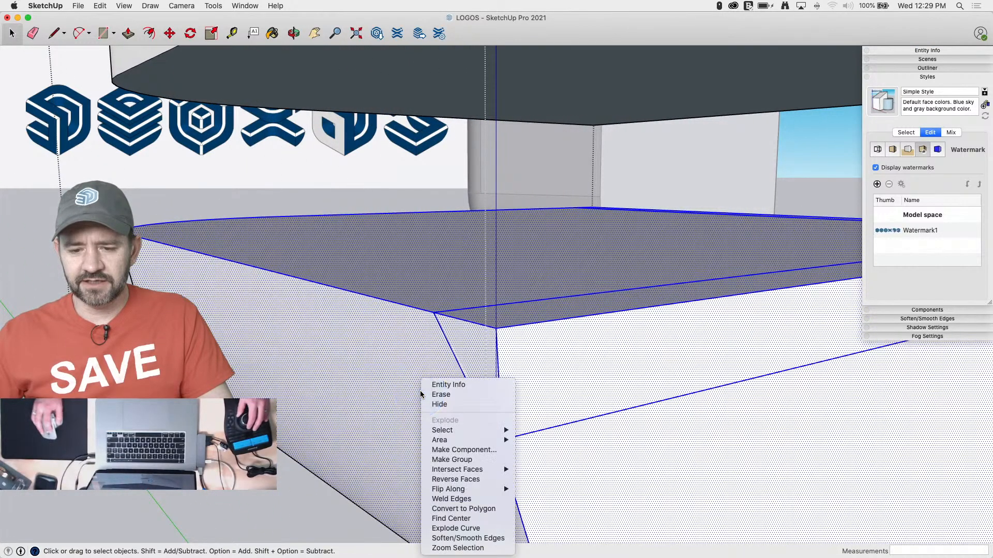
pyautogui.moveTo(458, 471)
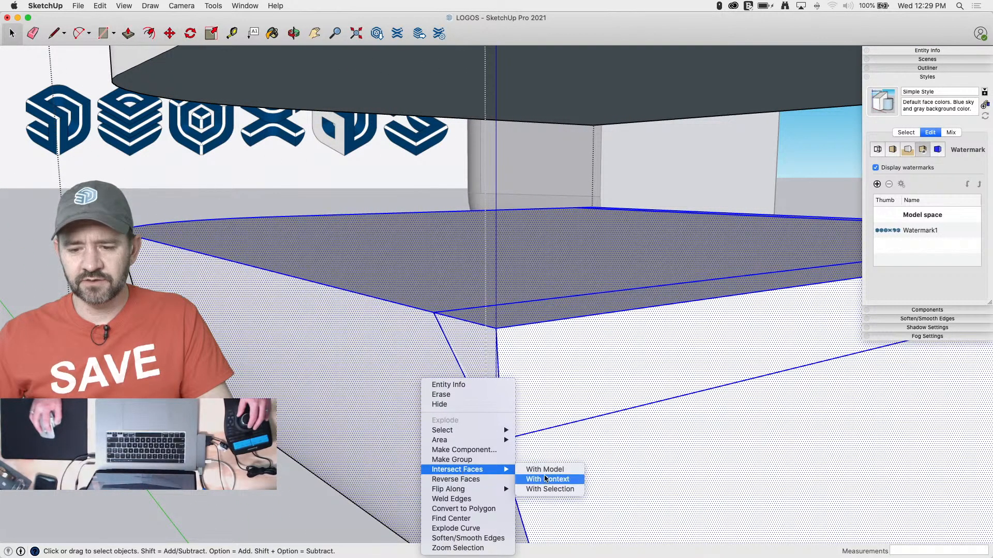
pyautogui.click(553, 487)
# Erase the outer top edges and leftover corner slivers around the lowest slab's chamfer, and close the group
pyautogui.press('e')
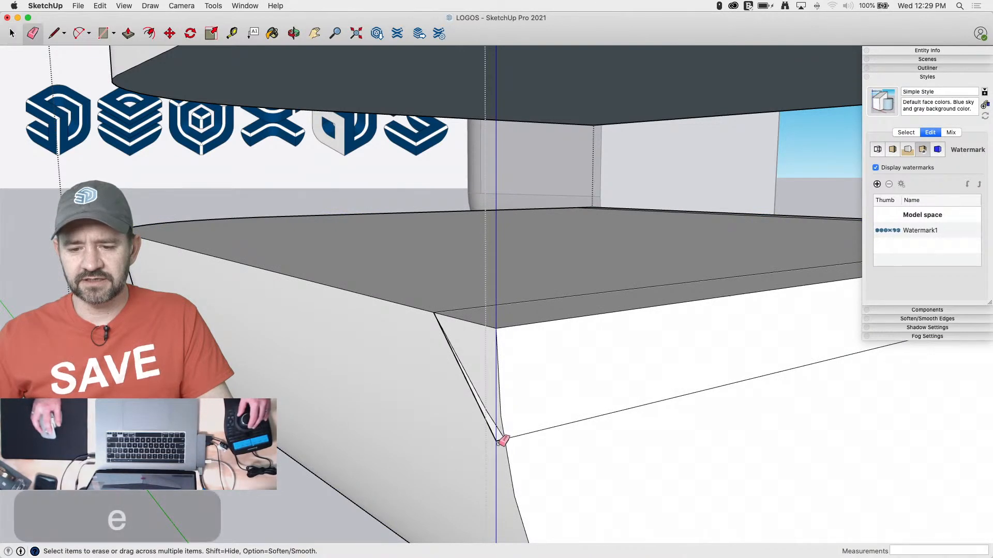
pyautogui.click(499, 439)
pyautogui.click(496, 429)
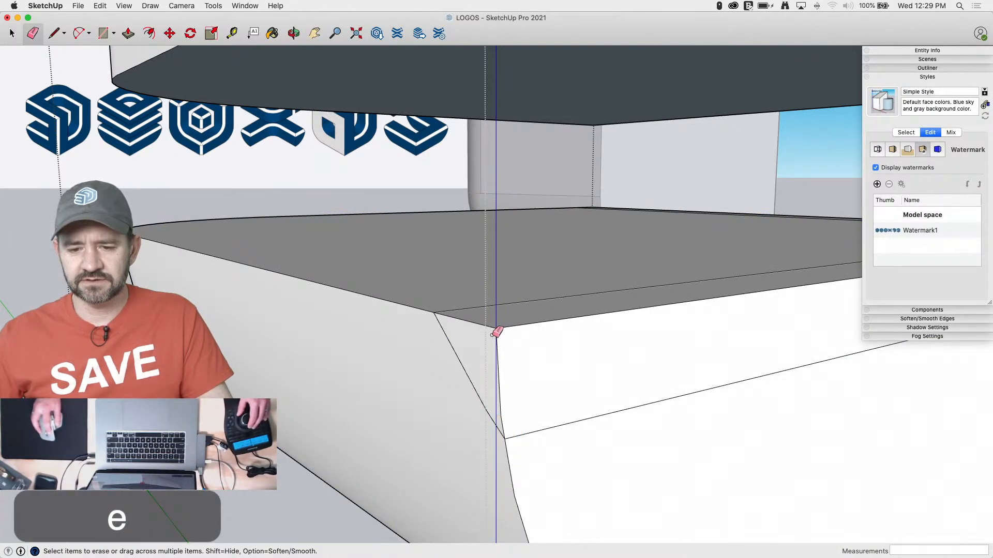
pyautogui.moveTo(495, 333); pyautogui.dragTo(527, 348)
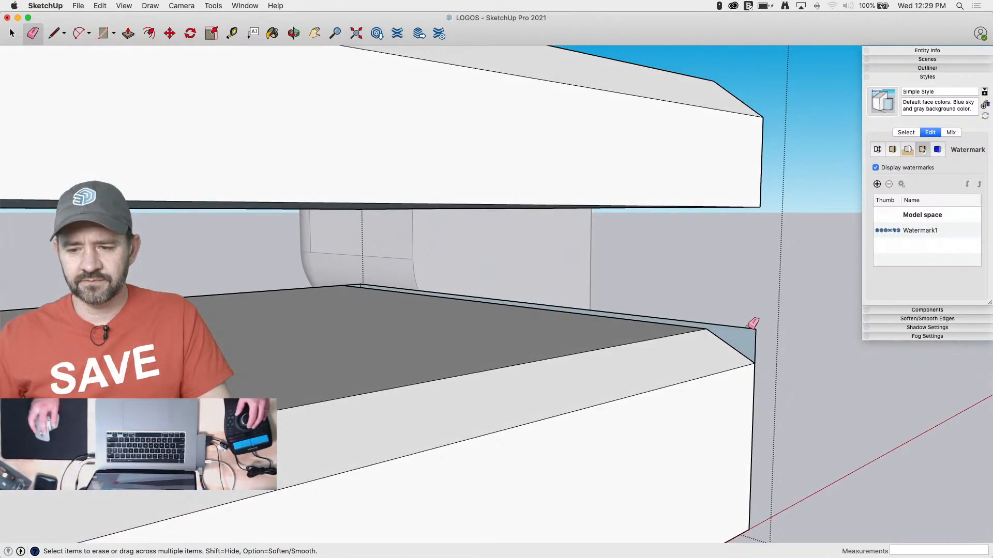
pyautogui.moveTo(750, 323); pyautogui.dragTo(758, 336)
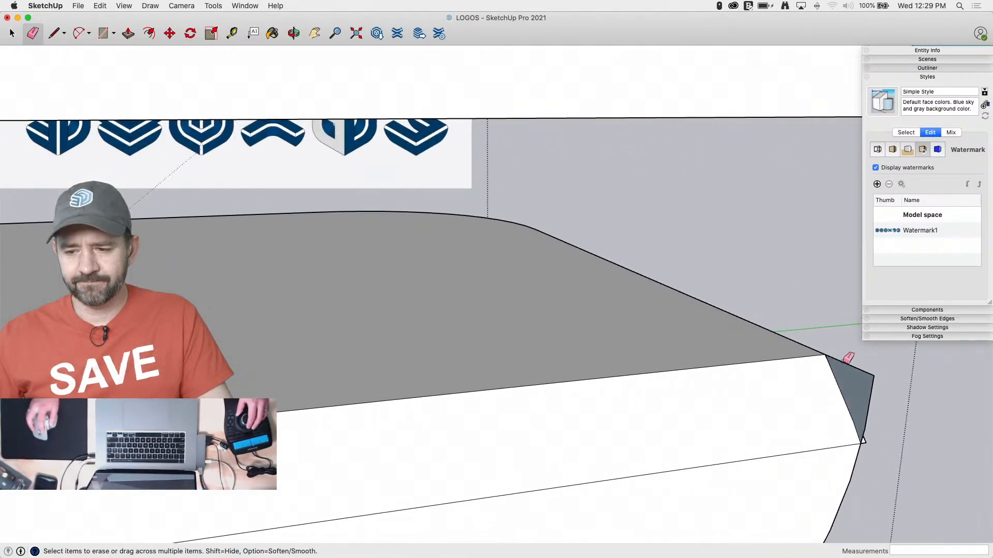
pyautogui.moveTo(846, 362)
pyautogui.mouseDown()
pyautogui.moveTo(868, 382)
pyautogui.moveTo(866, 437)
pyautogui.mouseUp()
pyautogui.click(865, 443)
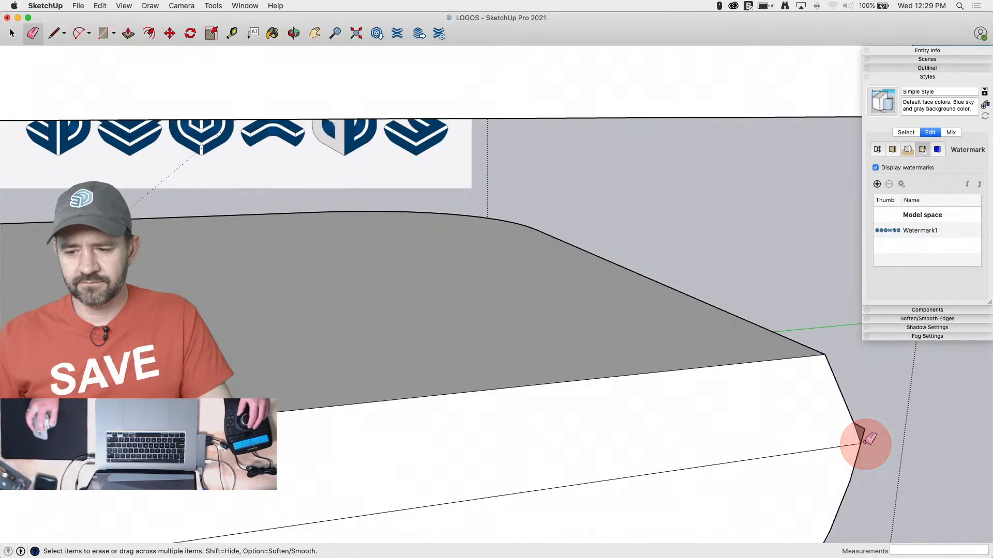
pyautogui.click(862, 428)
pyautogui.press('space')
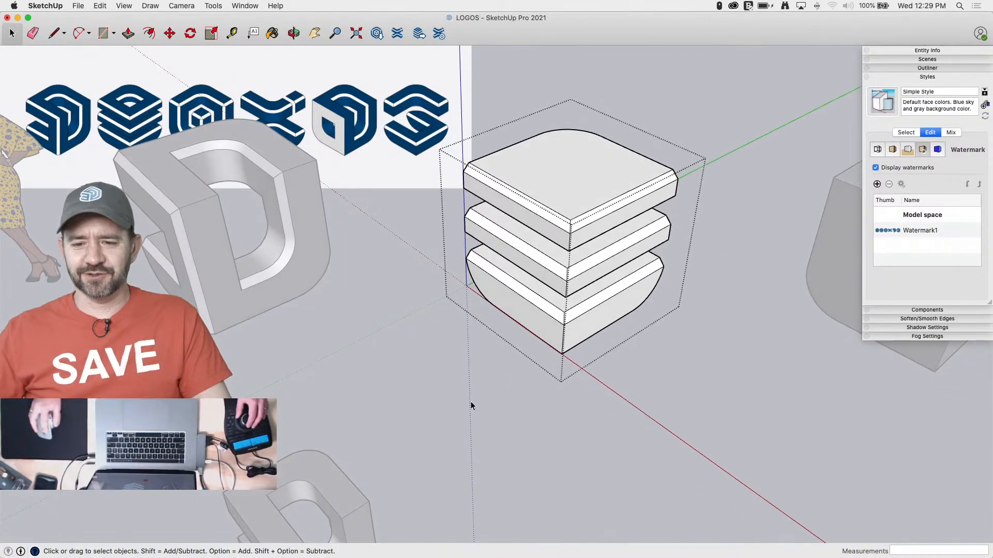
pyautogui.click(470, 401)
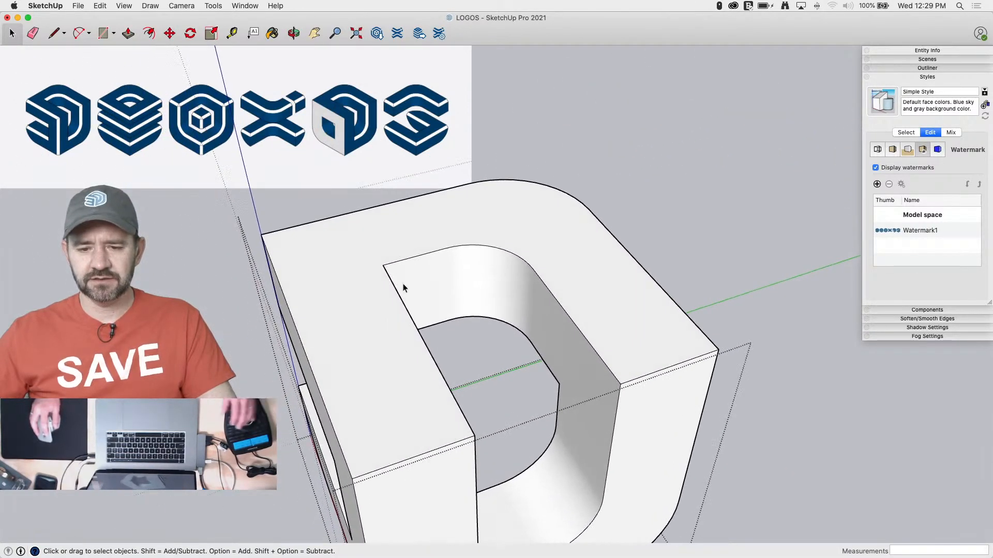
# Copy the top outline of the D-shaped opening from the unchamfered first logo and paste it in place outside the group
pyautogui.keyDown('shift'); pyautogui.click(473, 246); pyautogui.keyUp('shift')
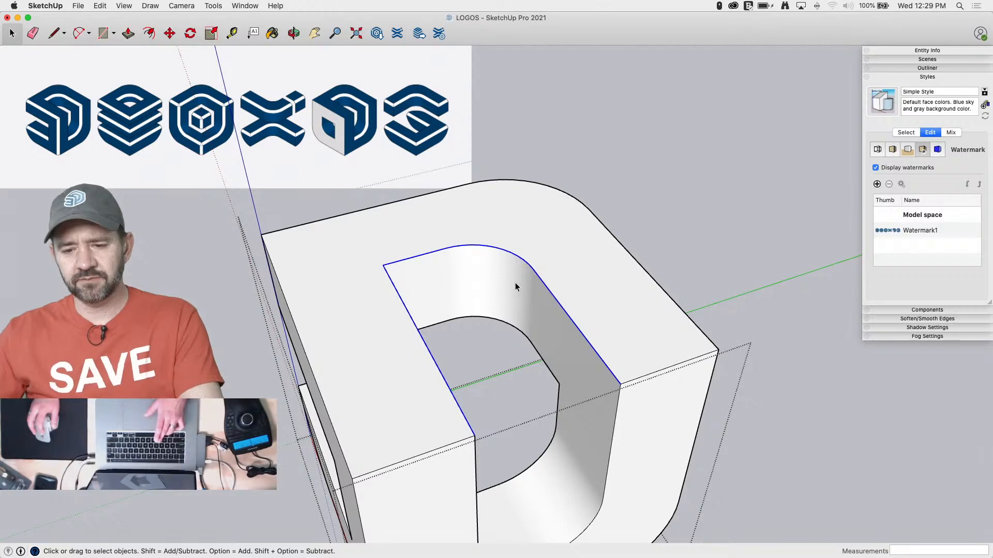
pyautogui.press('super+c')
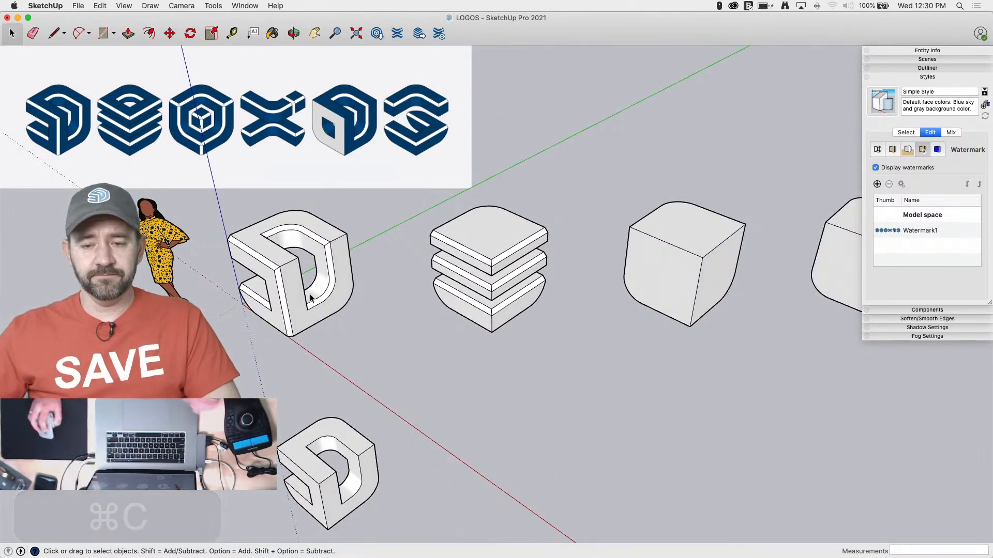
pyautogui.click(100, 6)
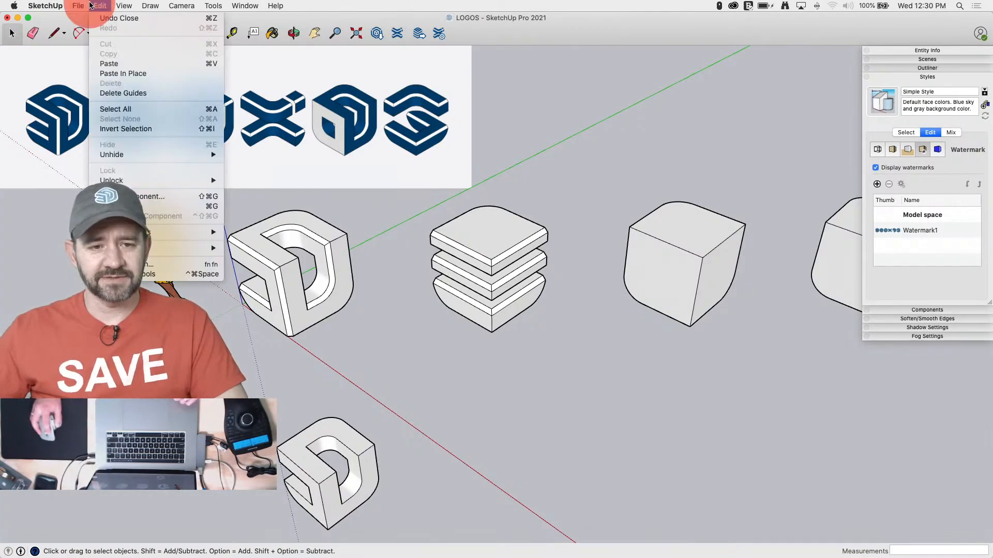
pyautogui.click(120, 73)
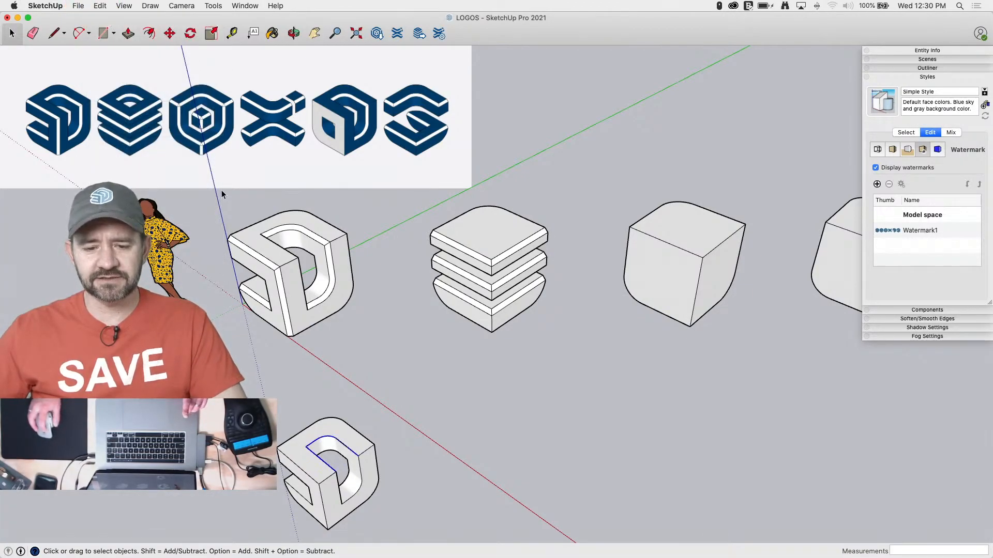
# Move the pasted outline onto the top face of the second logo, matching the start of the rounded corner
pyautogui.press('m')
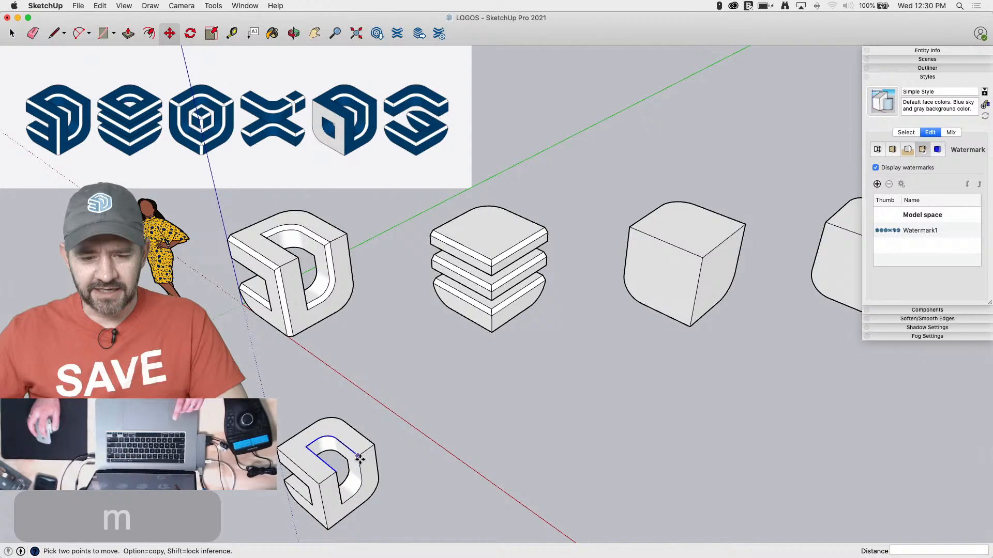
pyautogui.click(315, 424)
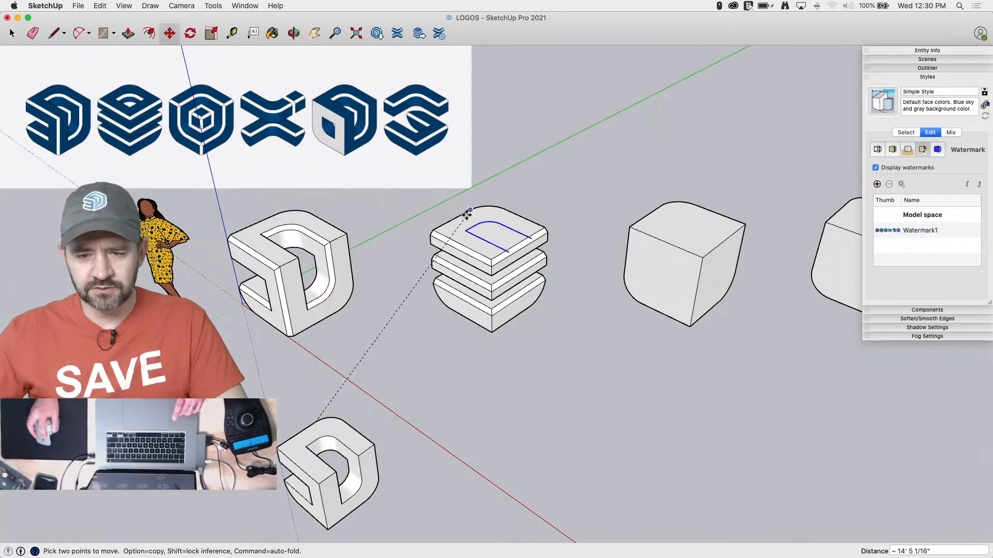
pyautogui.scroll(5, 510, 222)
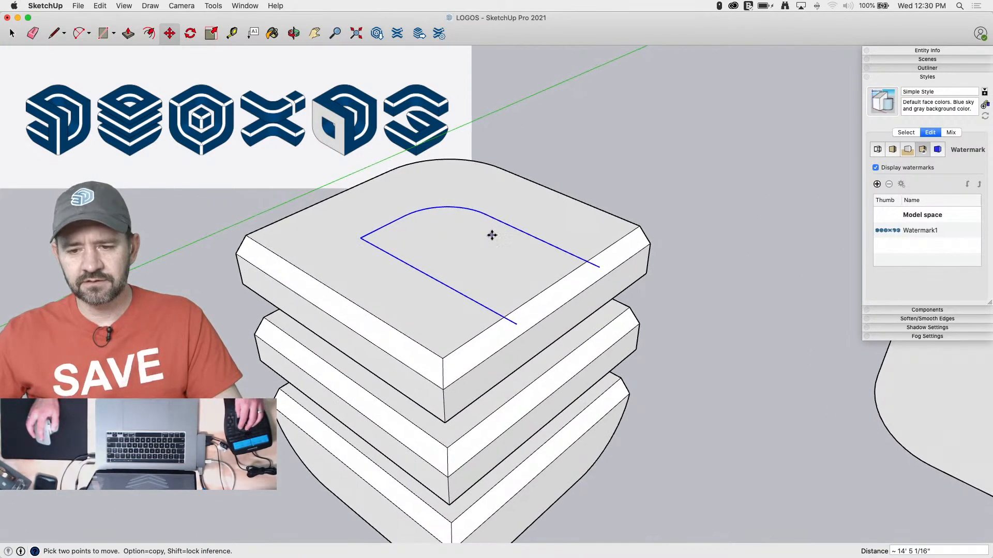
# Mark 12" back along the outline from its open end and draw a line straight across to close the D shape
pyautogui.press('l')
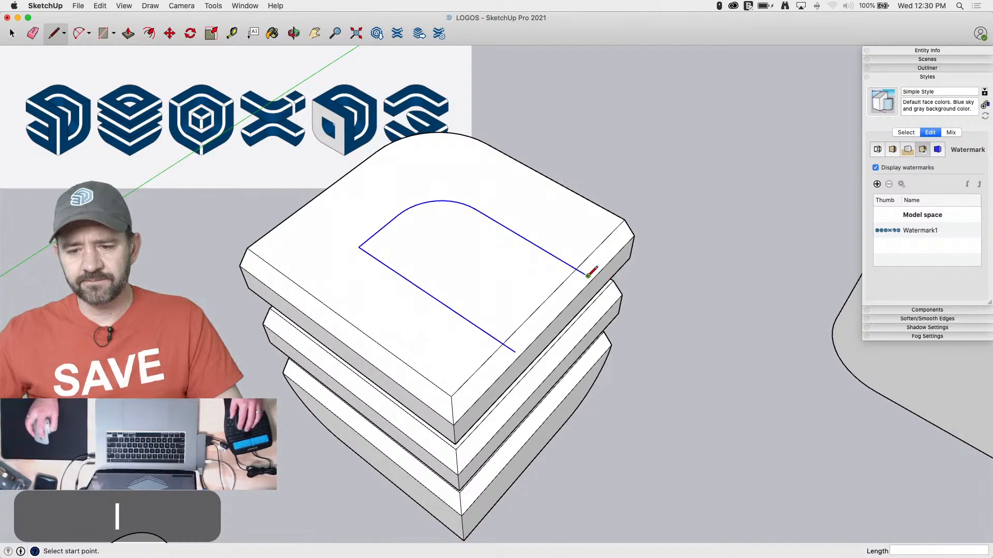
pyautogui.click(588, 276)
pyautogui.write('12')
pyautogui.press('Return')
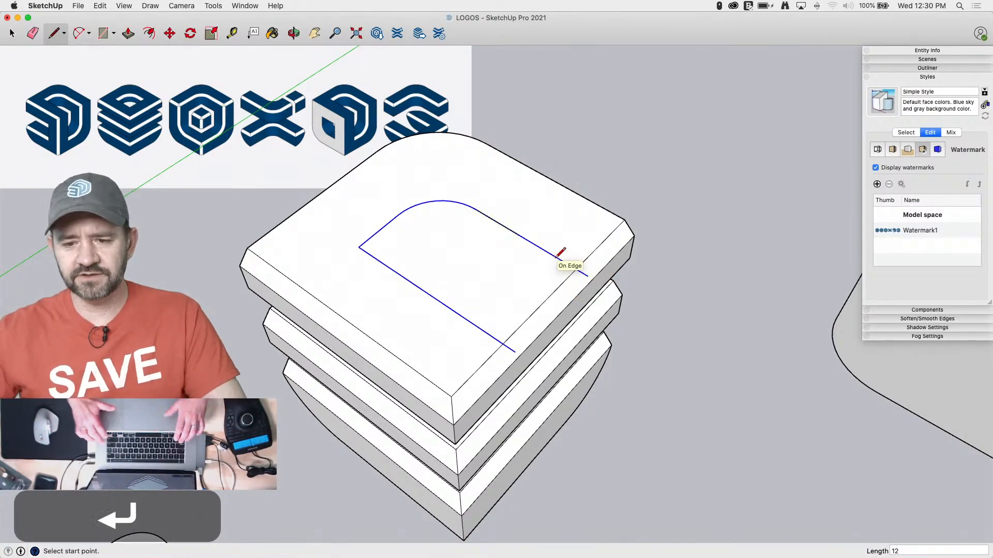
pyautogui.click(519, 235)
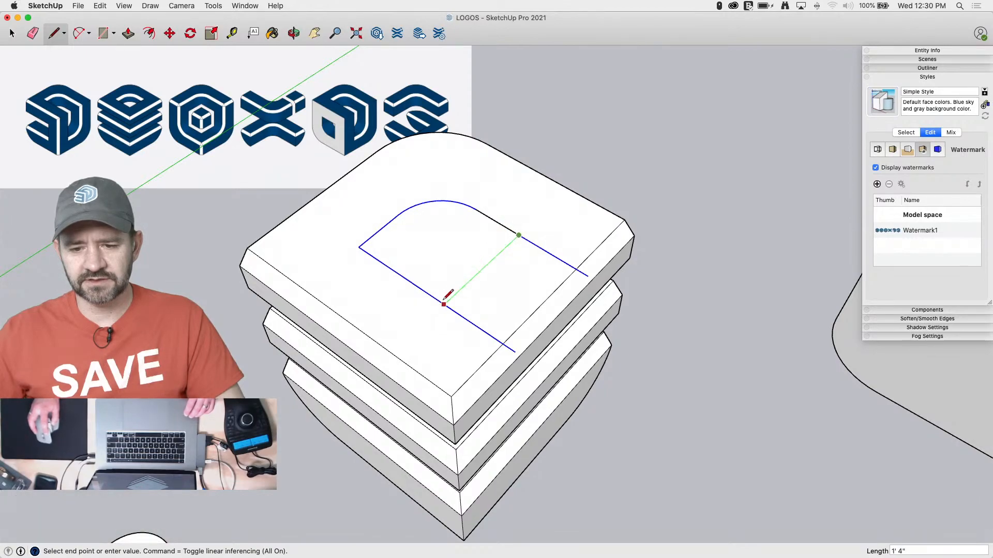
pyautogui.click(444, 304)
# Erase the two outline ends that extend past the closing line
pyautogui.press('e')
pyautogui.click(470, 317)
pyautogui.click(551, 253)
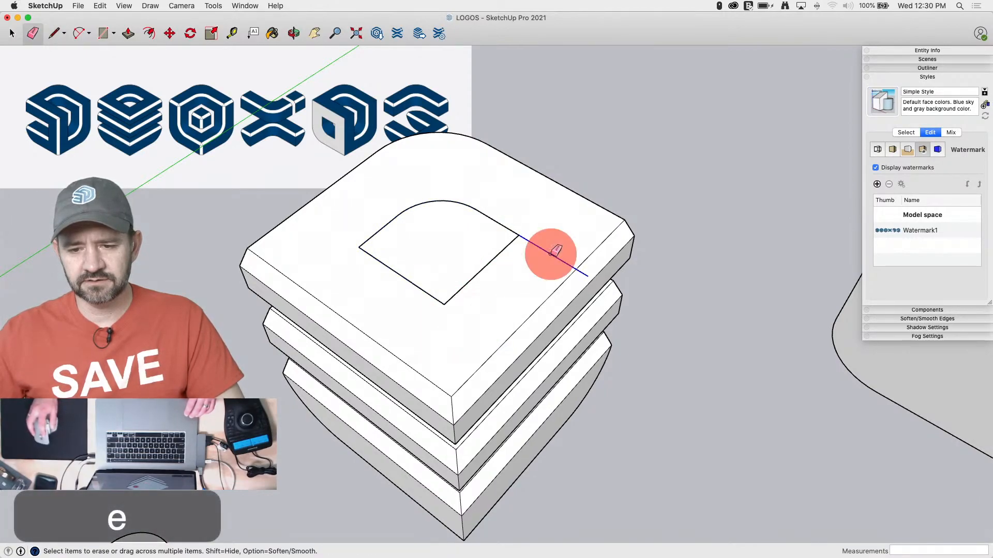
pyautogui.press('space')
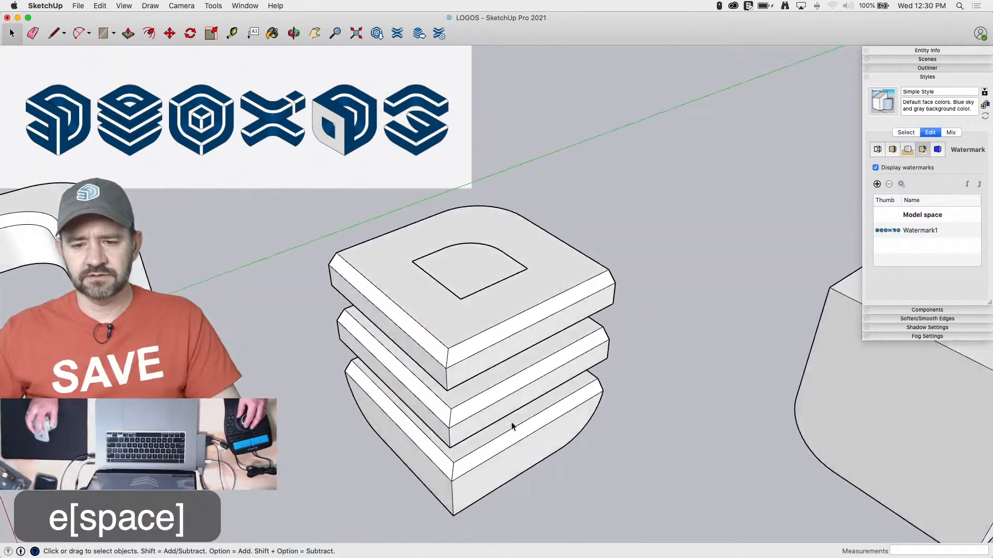
# Cut the closed D-shaped profile and paste it in place inside the second logo's group
pyautogui.click(491, 277)
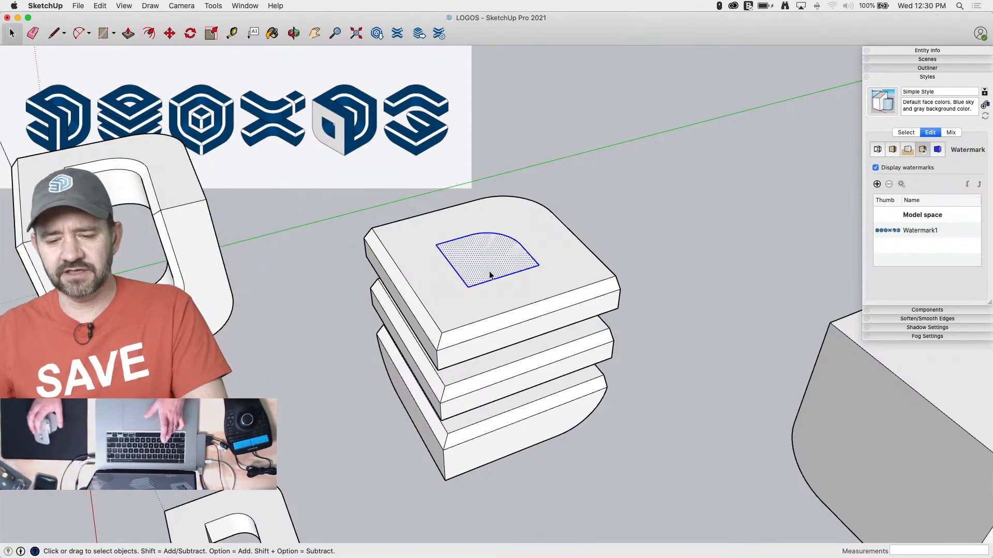
pyautogui.press('super+x')
pyautogui.doubleClick(486, 271)
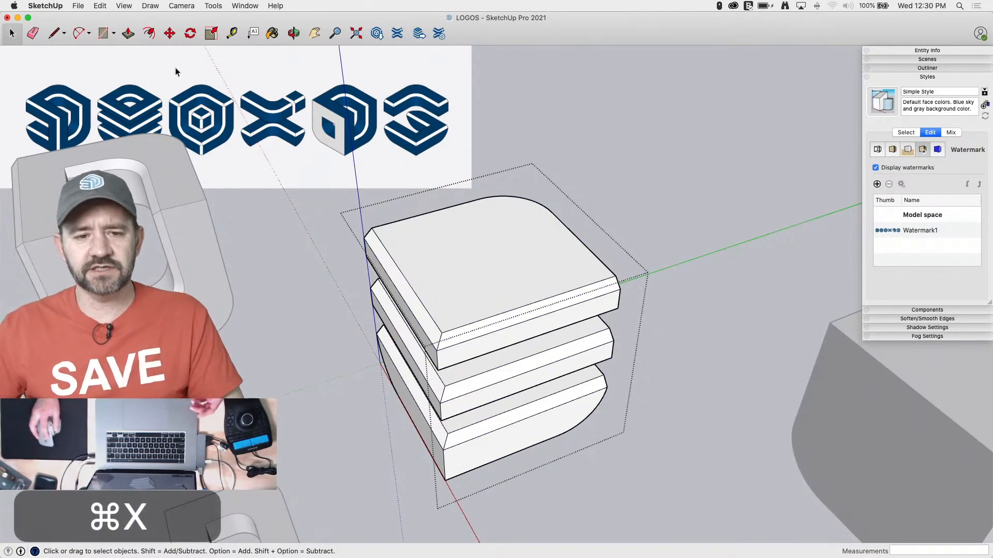
pyautogui.click(105, 6)
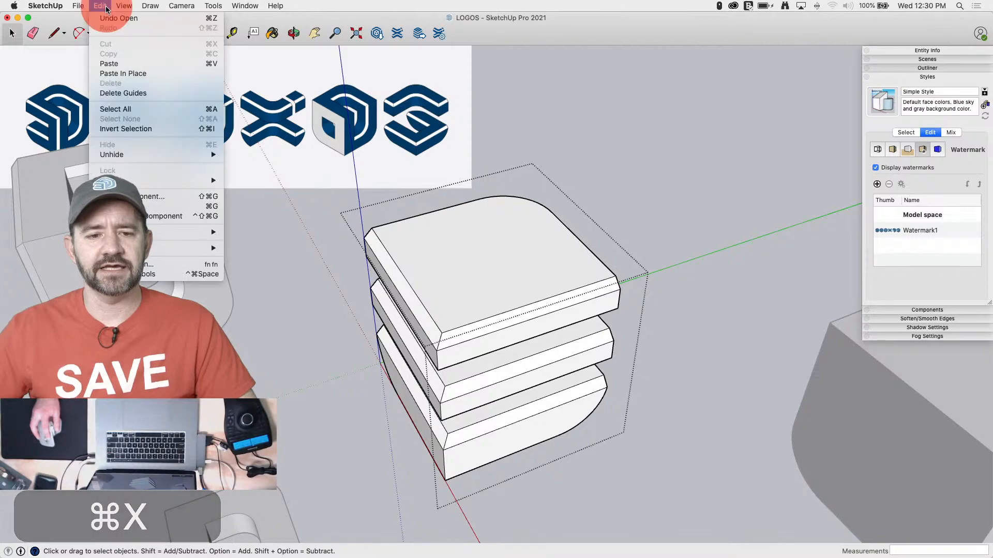
pyautogui.click(114, 74)
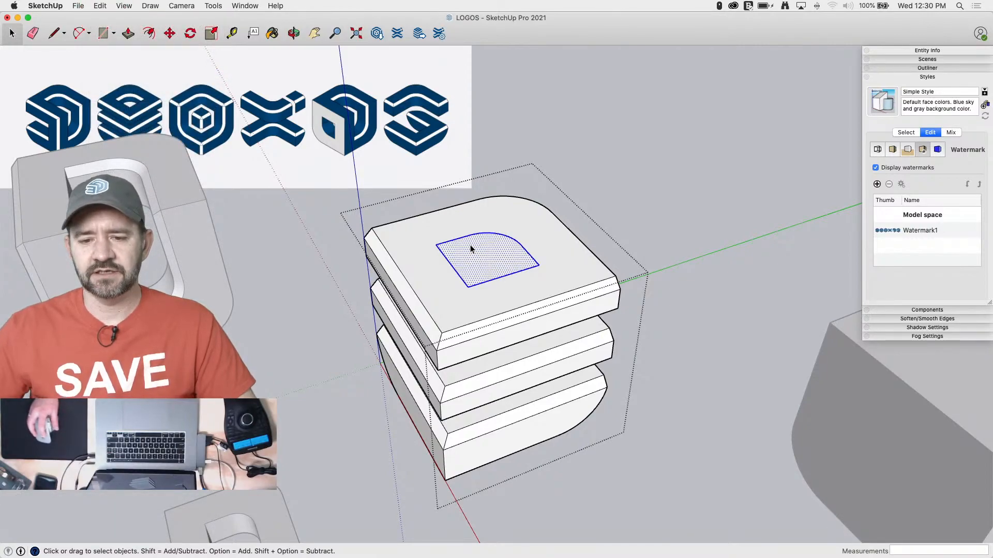
# Push the D-shaped profile down 11 1/2" to the top slab's lower corner, cutting an opening through the slab
pyautogui.press('p')
pyautogui.moveTo(477, 251); pyautogui.dragTo(617, 310)
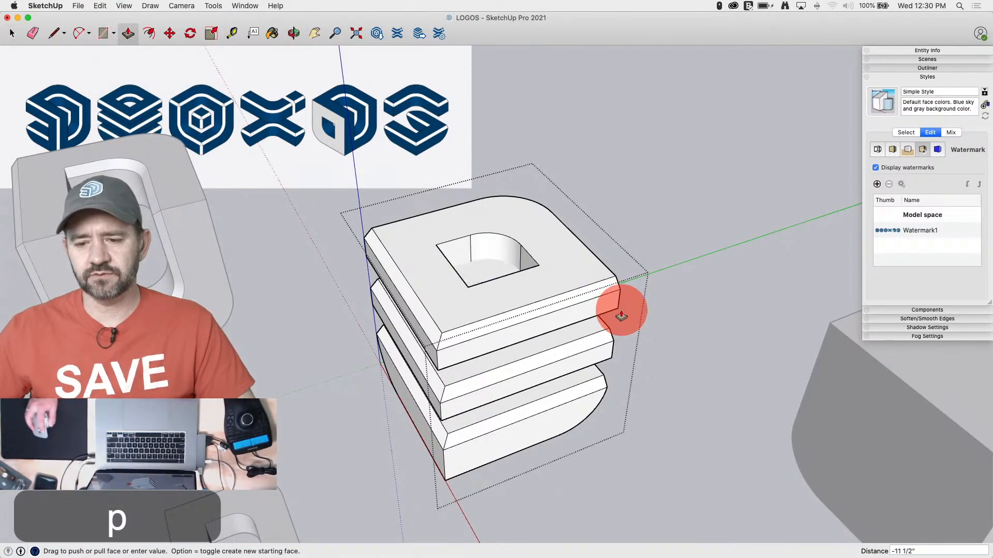
pyautogui.press('e')
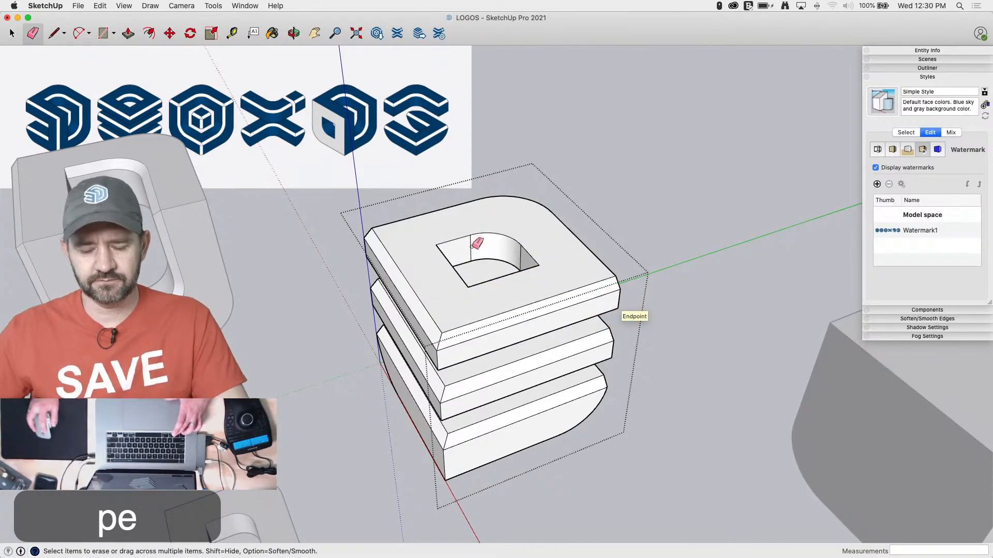
# Soften the vertical seam inside the opening where its curved wall meets the straight wall
pyautogui.click(521, 258)
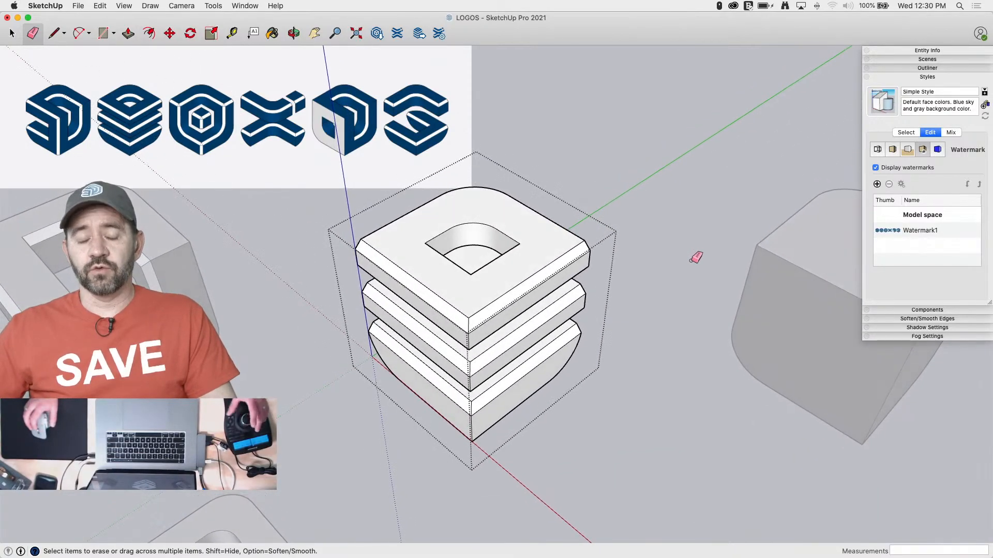
pyautogui.press('space')
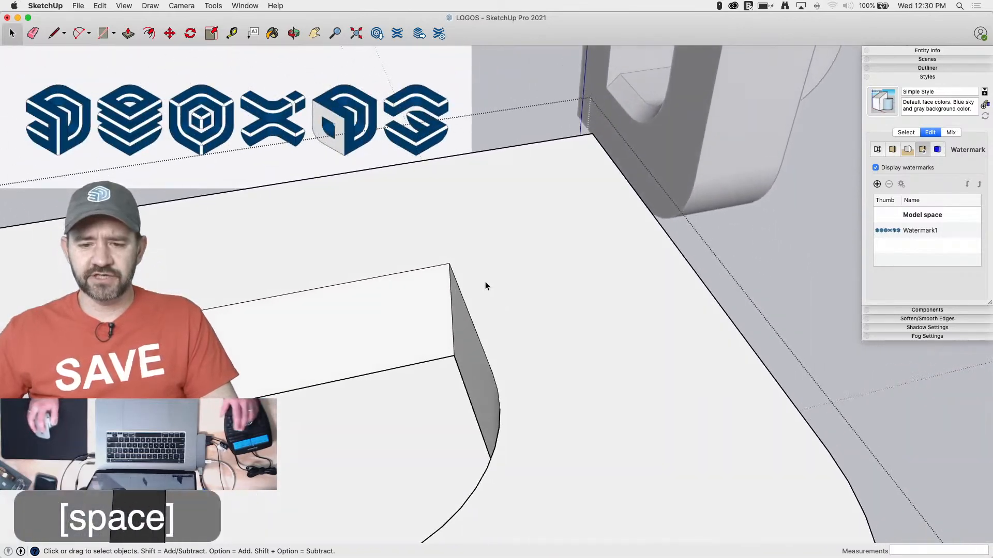
# Draw a triangular bevel profile at the opening's corner, 2" outward on the top face and 2" down the vertical edge, closed diagonally
pyautogui.press('l')
pyautogui.click(449, 264)
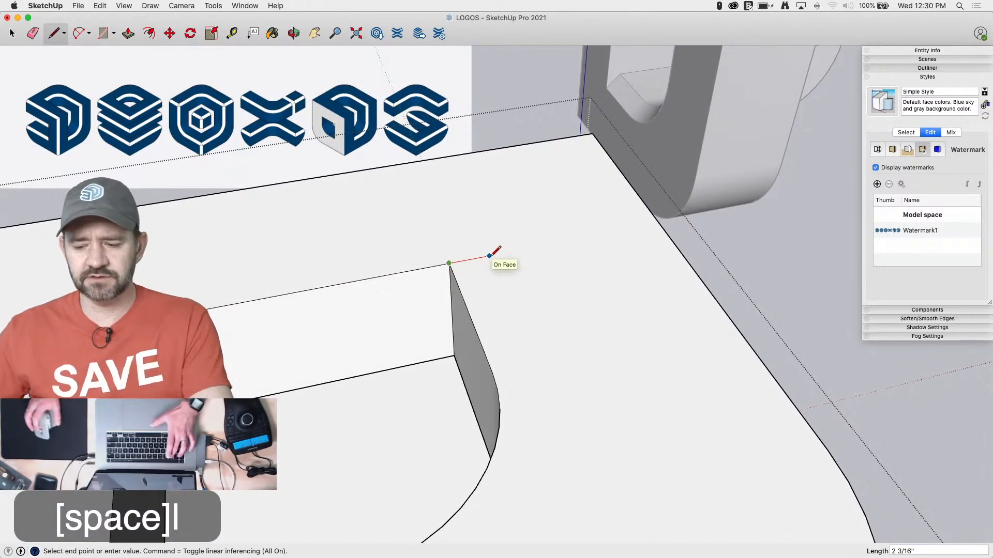
pyautogui.write('2')
pyautogui.press('Return')
pyautogui.click(449, 263)
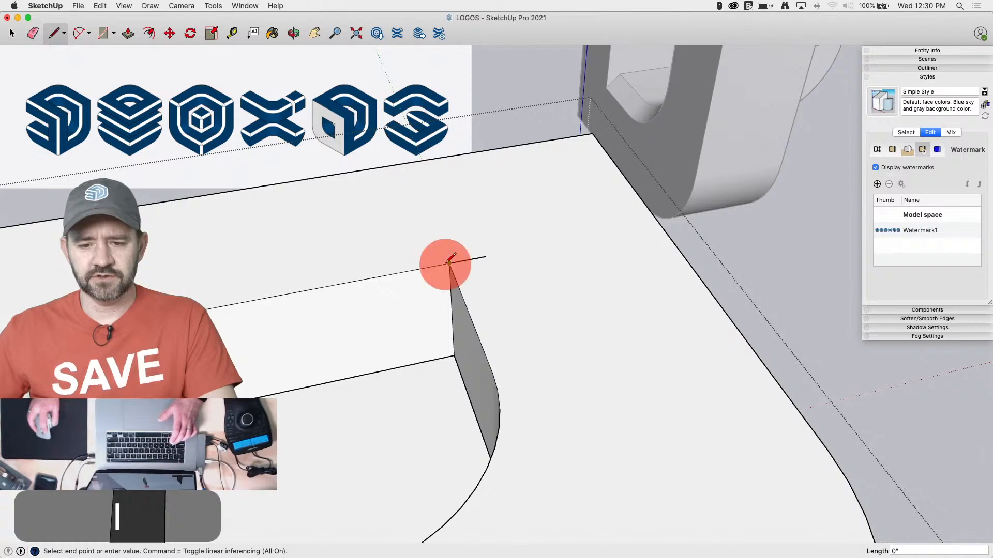
pyautogui.write('2')
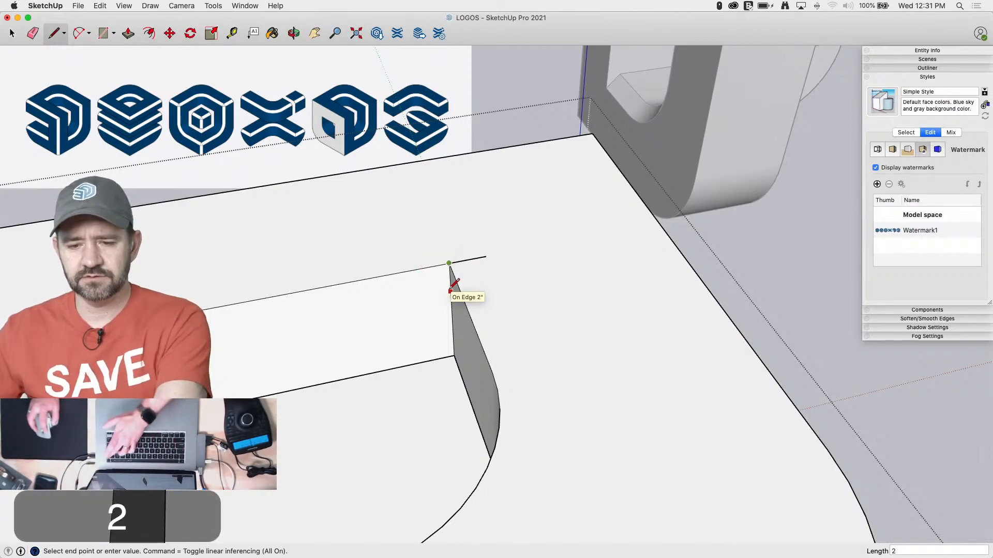
pyautogui.write('2')
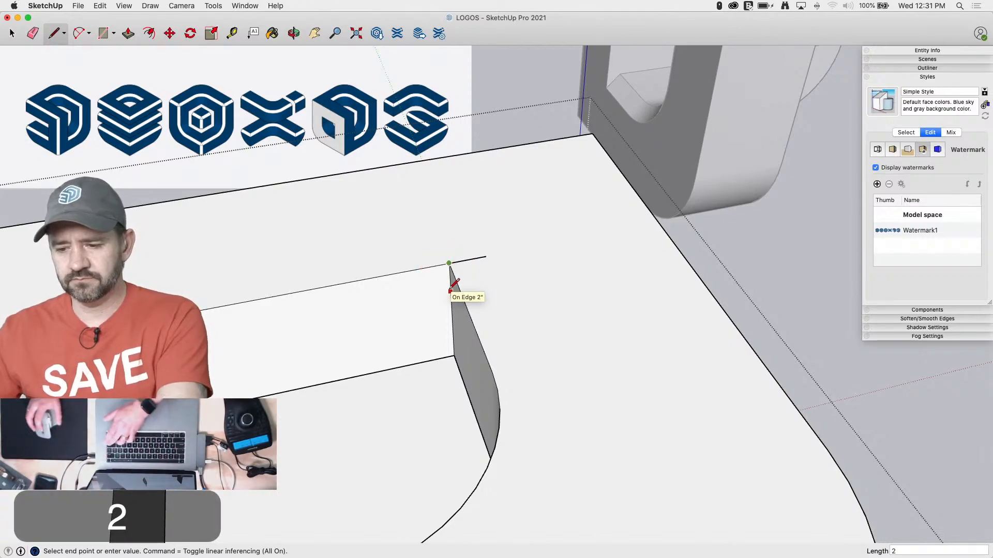
pyautogui.press('Return')
pyautogui.click(450, 292)
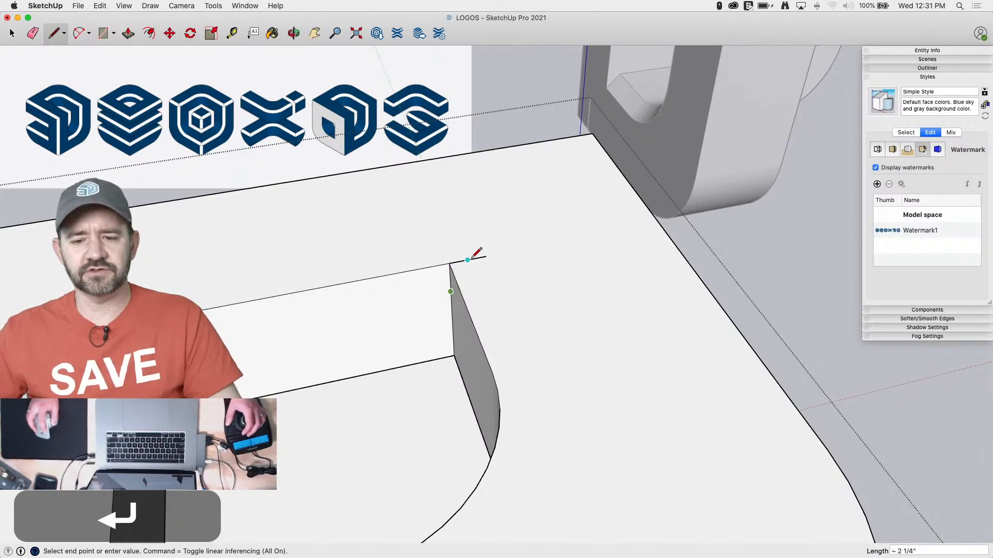
pyautogui.click(486, 257)
# Select the opening's rim edges along its rounded side and sweep the triangle along them with Follow Me to cut the bevel
pyautogui.press('space')
pyautogui.click(463, 299)
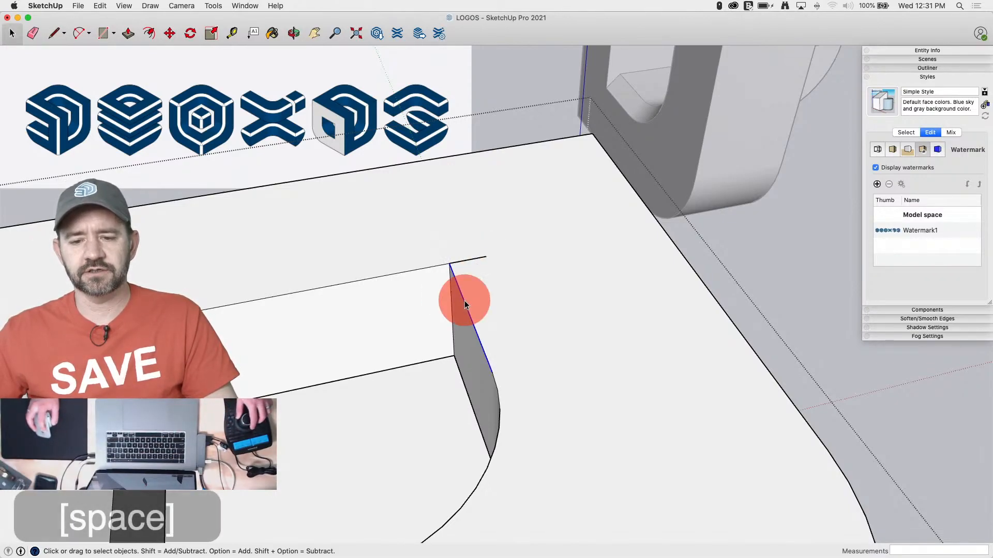
pyautogui.keyDown('shift'); pyautogui.click(533, 299); pyautogui.keyUp('shift')
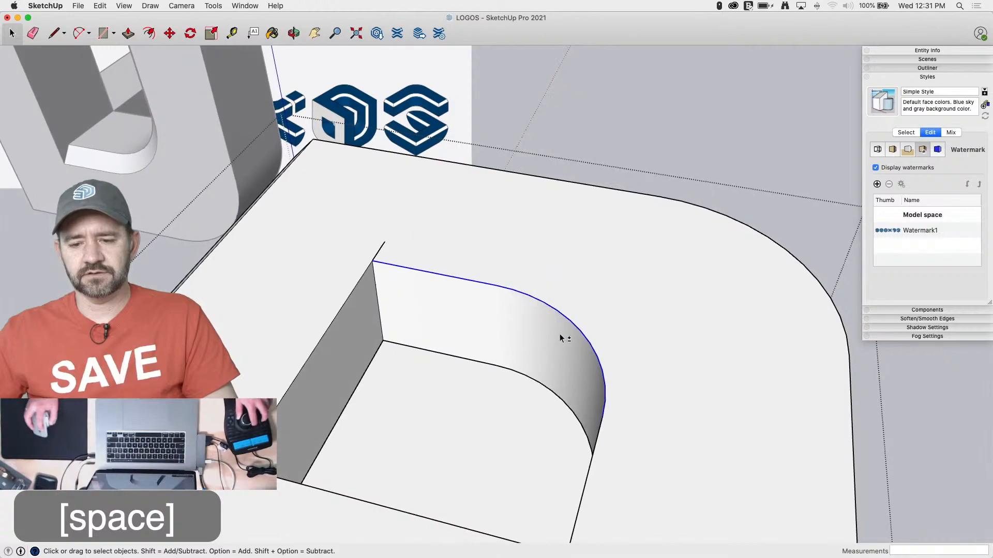
pyautogui.keyDown('shift'); pyautogui.click(659, 336); pyautogui.keyUp('shift')
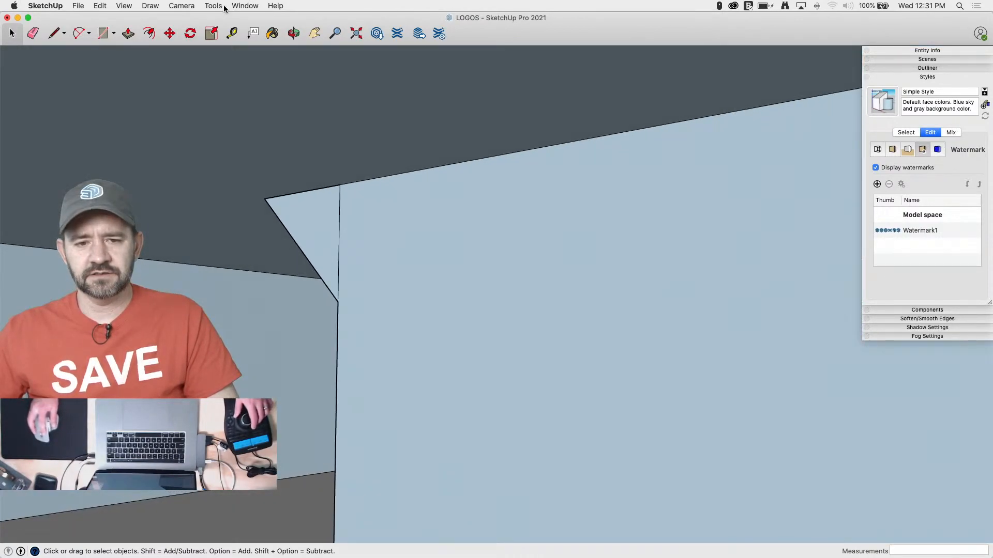
pyautogui.moveTo(211, 7)
pyautogui.mouseDown()
pyautogui.moveTo(243, 129)
pyautogui.moveTo(243, 100)
pyautogui.mouseUp()
pyautogui.press('e')
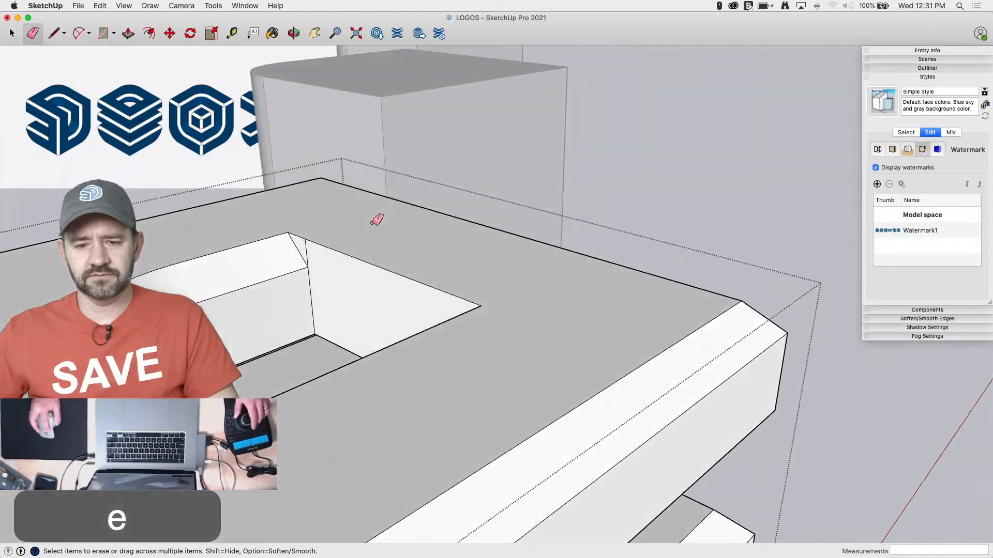
pyautogui.click(291, 257)
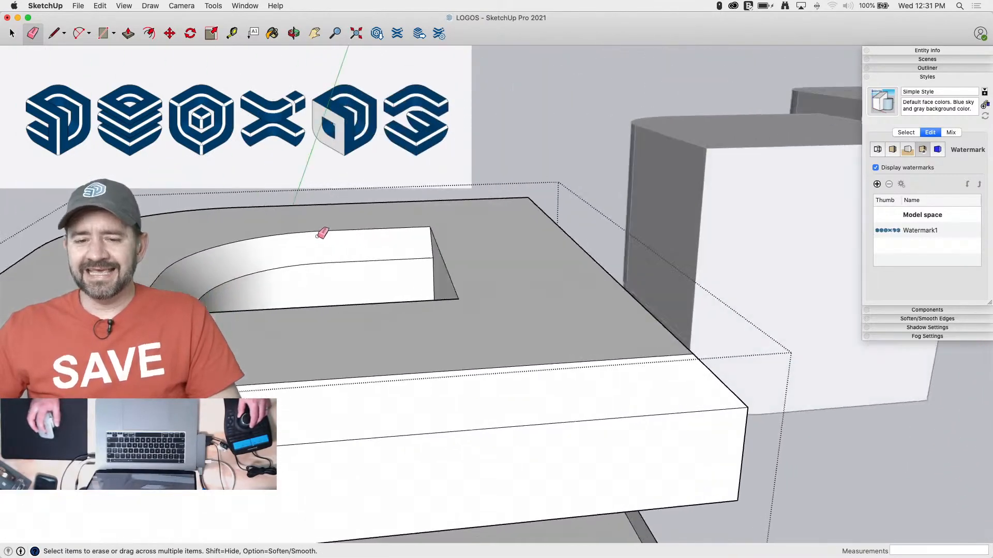
pyautogui.press('super+z')
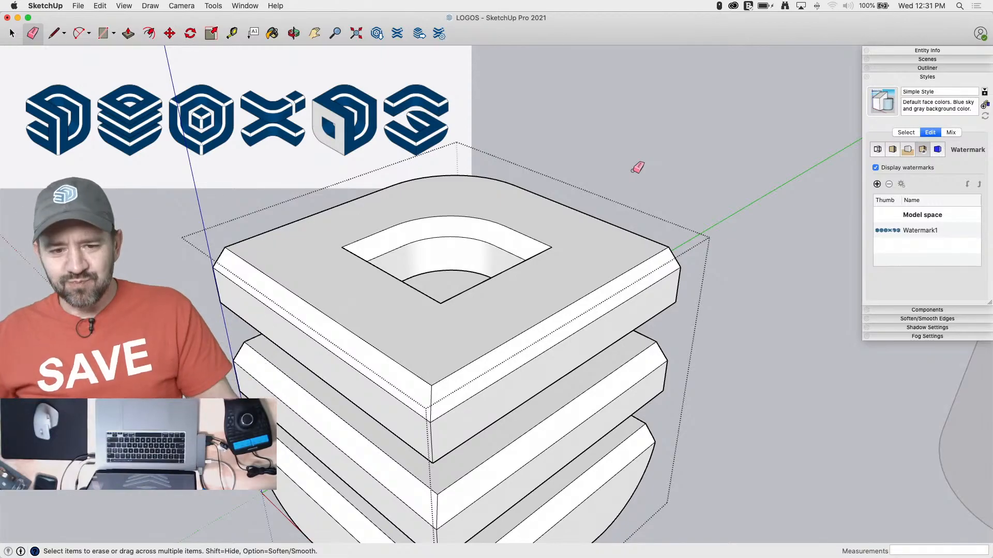
pyautogui.scroll(-3, 632, 171)
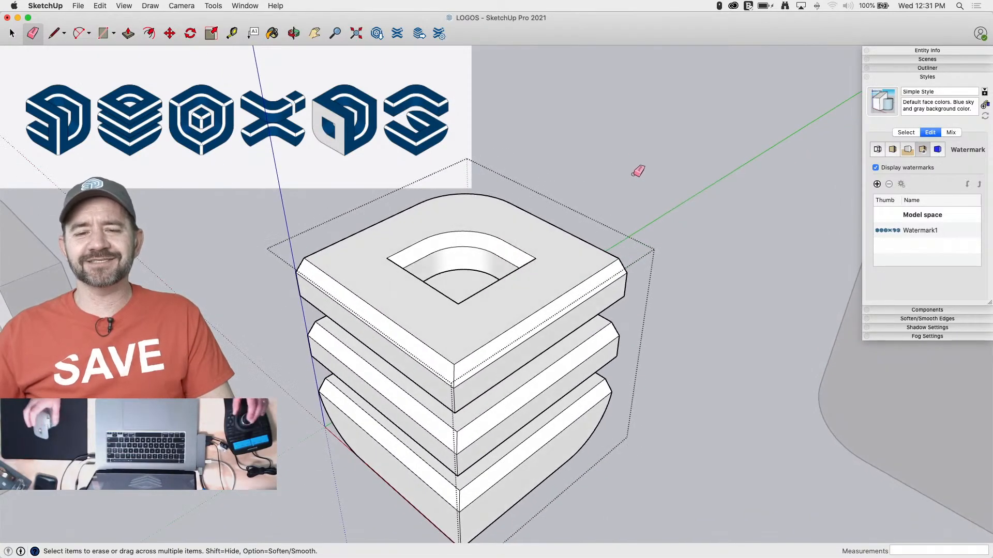
pyautogui.moveTo(658, 228)
pyautogui.mouseDown(button='middle')
pyautogui.moveTo(578, 271)
pyautogui.moveTo(596, 319)
pyautogui.moveTo(622, 319)
pyautogui.mouseUp(button='middle')
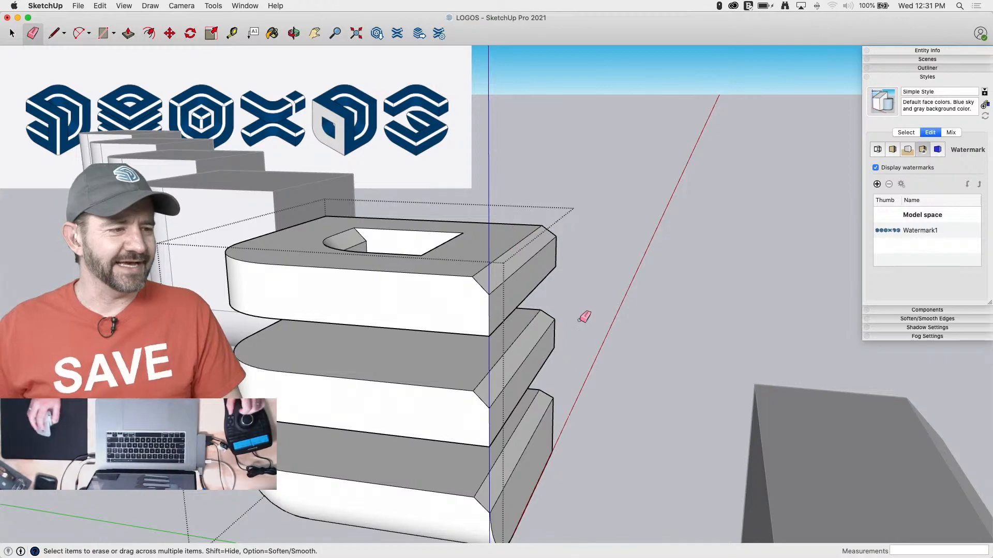
pyautogui.scroll(-3, 538, 357)
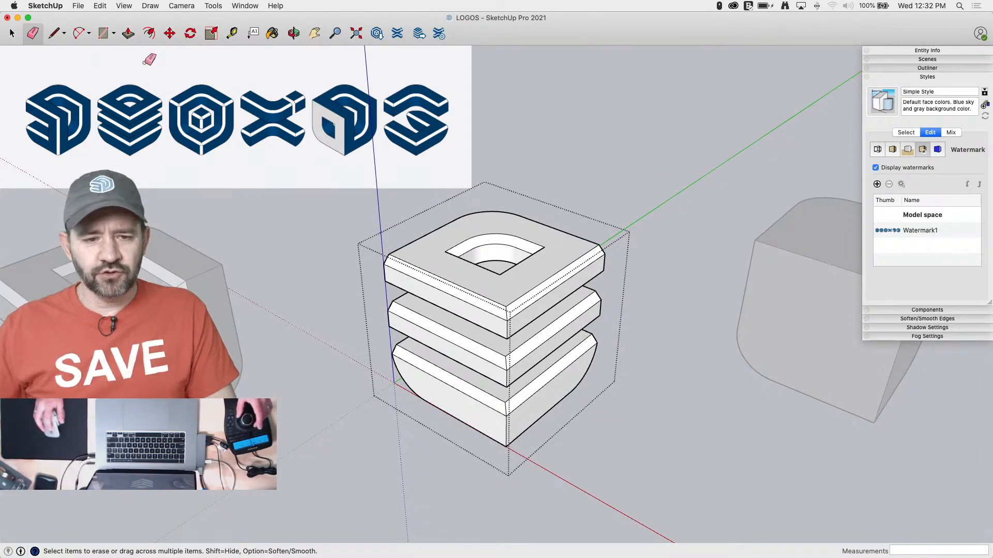
pyautogui.click(12, 33)
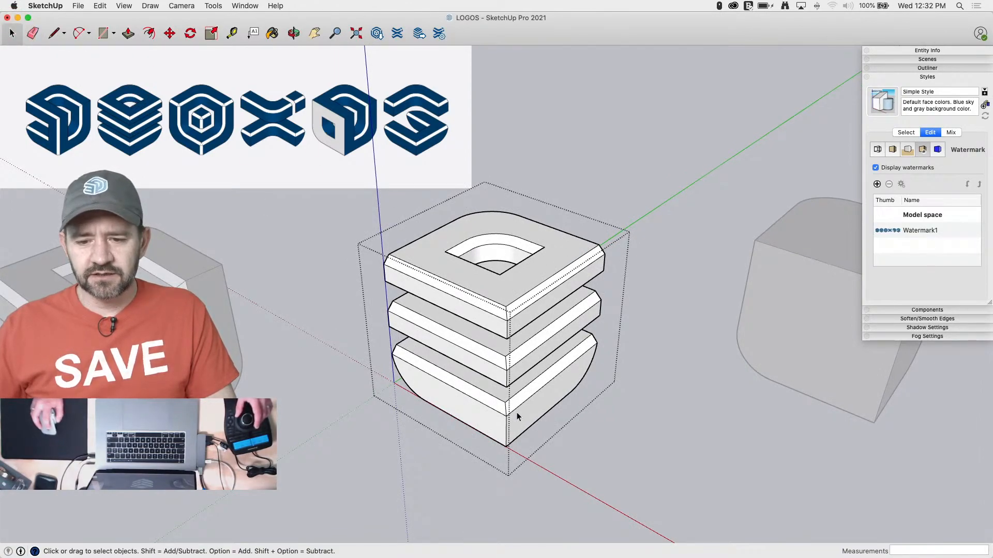
pyautogui.click(505, 347)
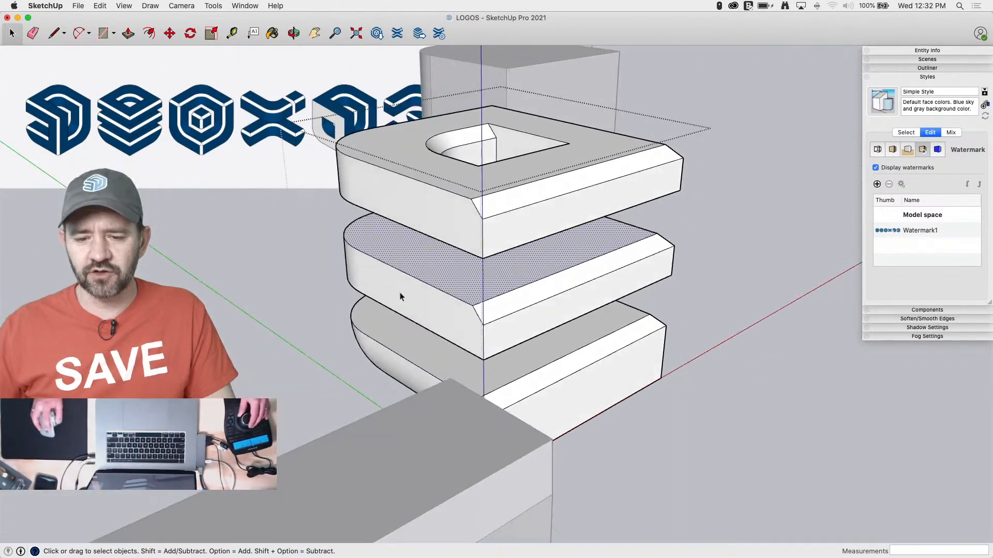
pyautogui.click(310, 427)
pyautogui.doubleClick(400, 302)
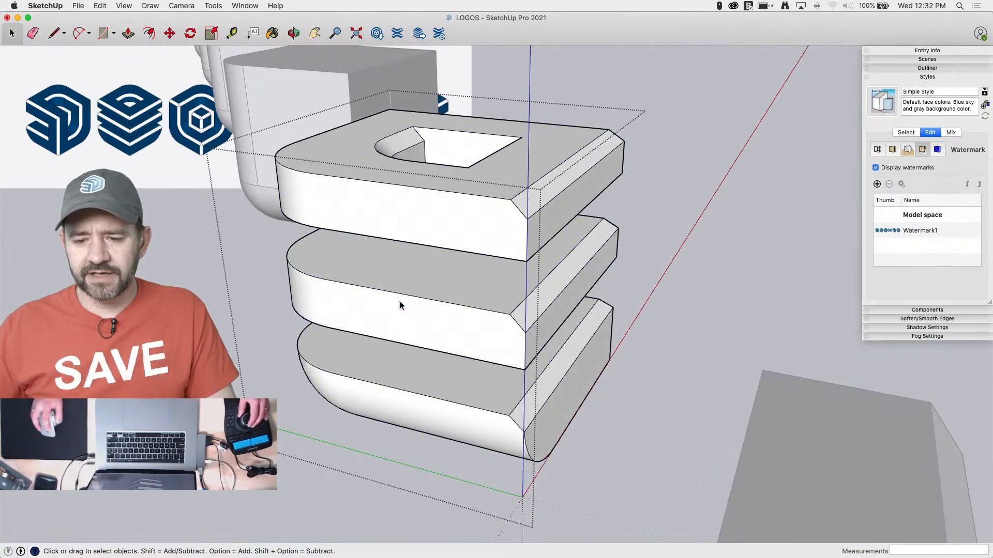
# On the middle slab's top face, mark 10" in from the beveled corner and draw a 2'4" line from there parallel to the red axis
pyautogui.press('l')
pyautogui.click(526, 321)
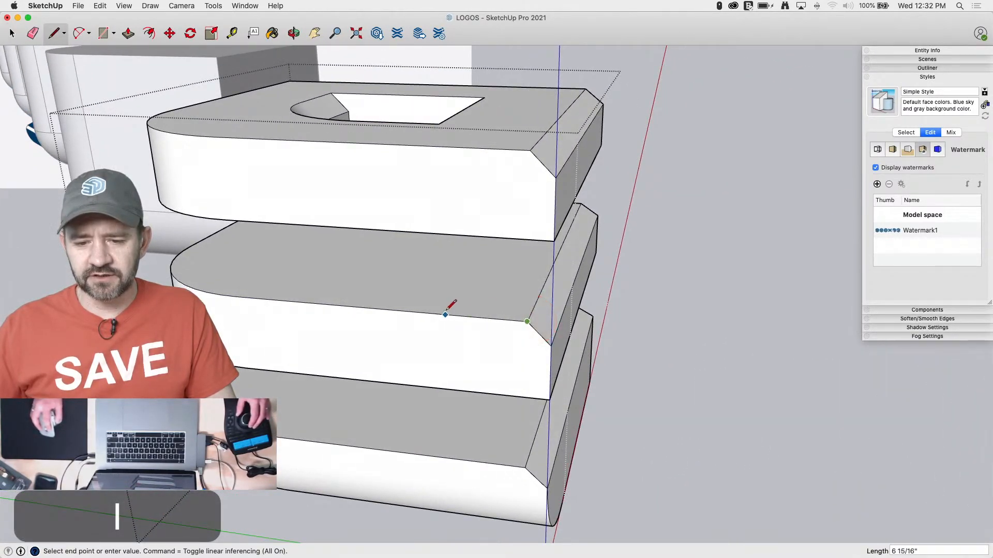
pyautogui.write('10')
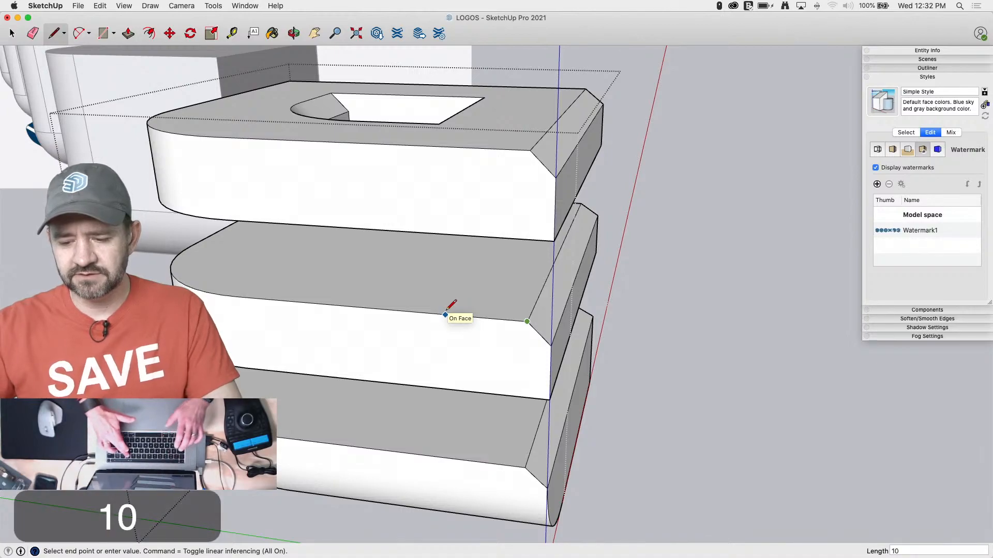
pyautogui.press('Return')
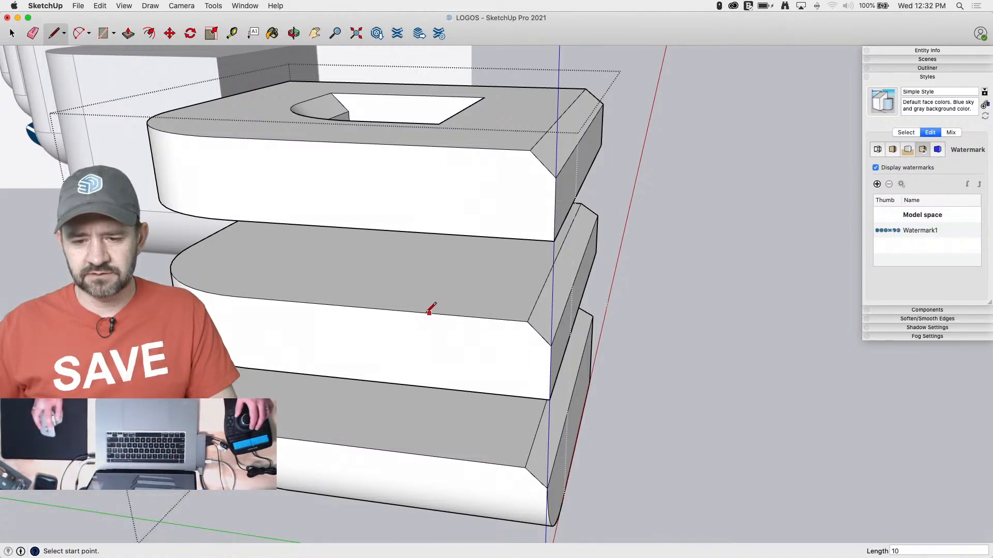
pyautogui.click(411, 311)
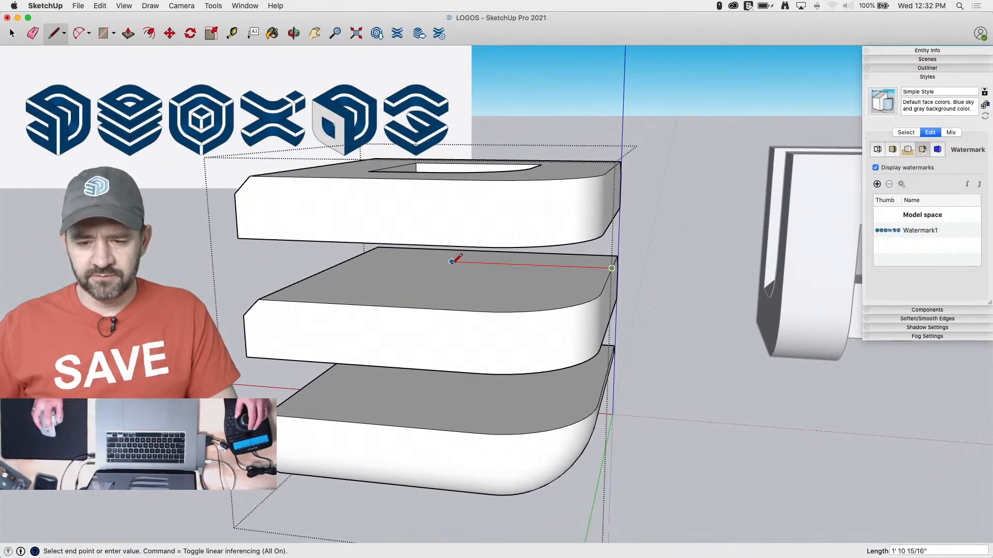
pyautogui.write("2'4")
pyautogui.press('Return')
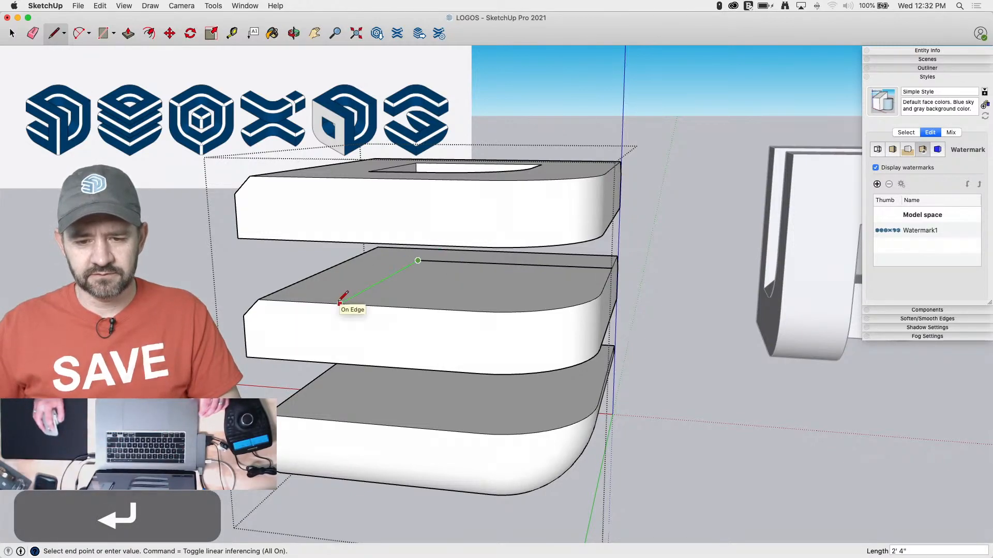
# Push the outlined rounded-corner area of the middle slab straight down past the bottom slab, keeping its starting edges
pyautogui.press('p')
pyautogui.moveTo(492, 290); pyautogui.dragTo(489, 532)
pyautogui.press('alt')
# Select the pushed-down block together with the slabs and intersect their faces with the selection
pyautogui.press('space')
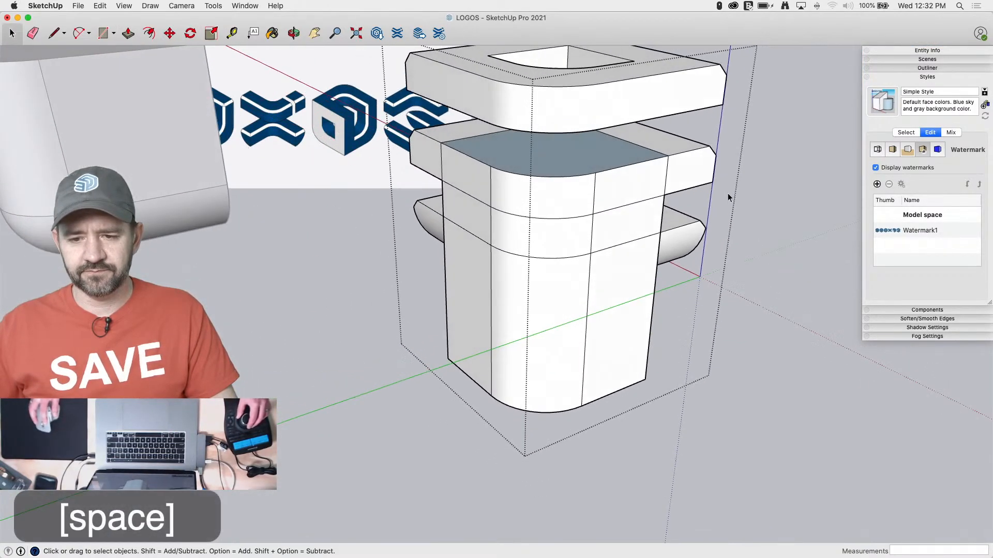
pyautogui.moveTo(747, 115); pyautogui.dragTo(301, 476)
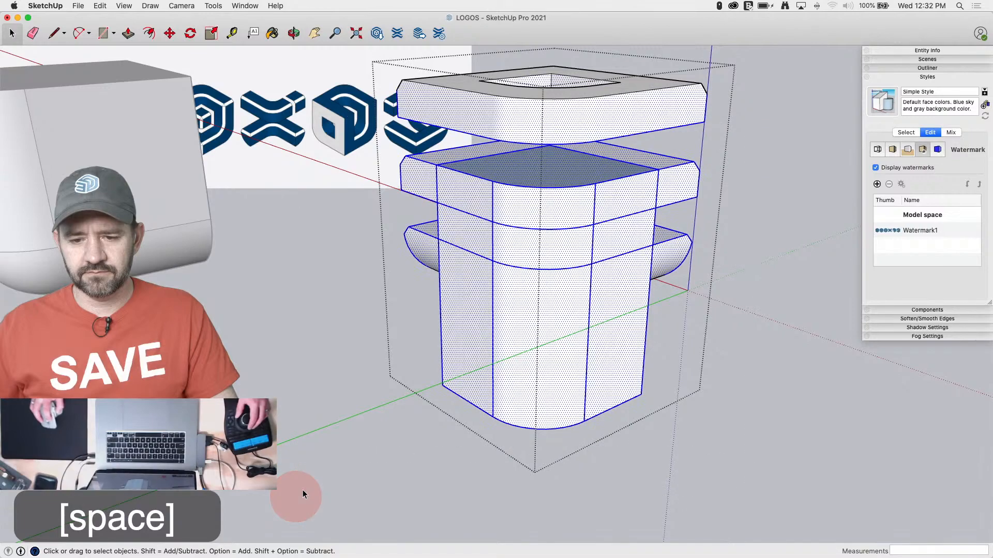
pyautogui.rightClick(450, 339)
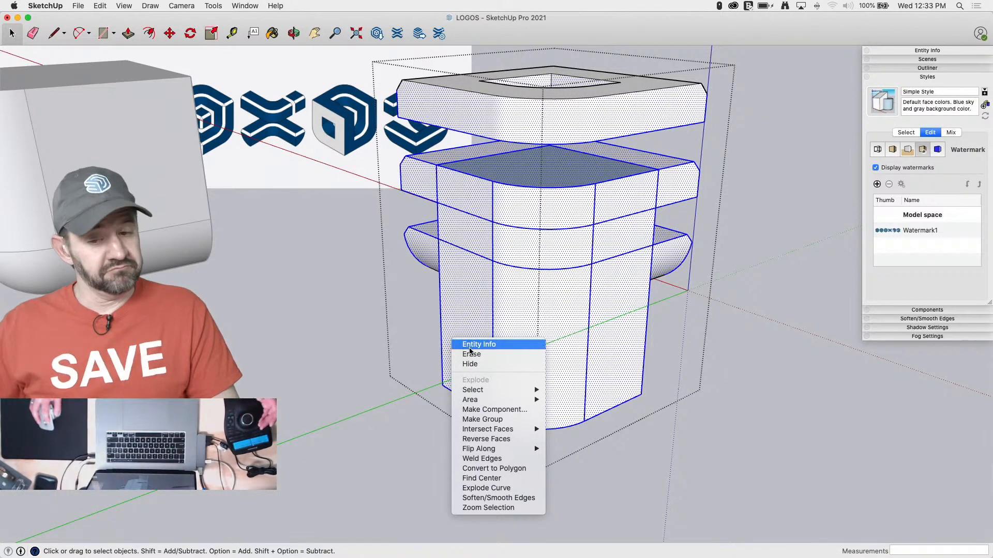
pyautogui.moveTo(518, 433)
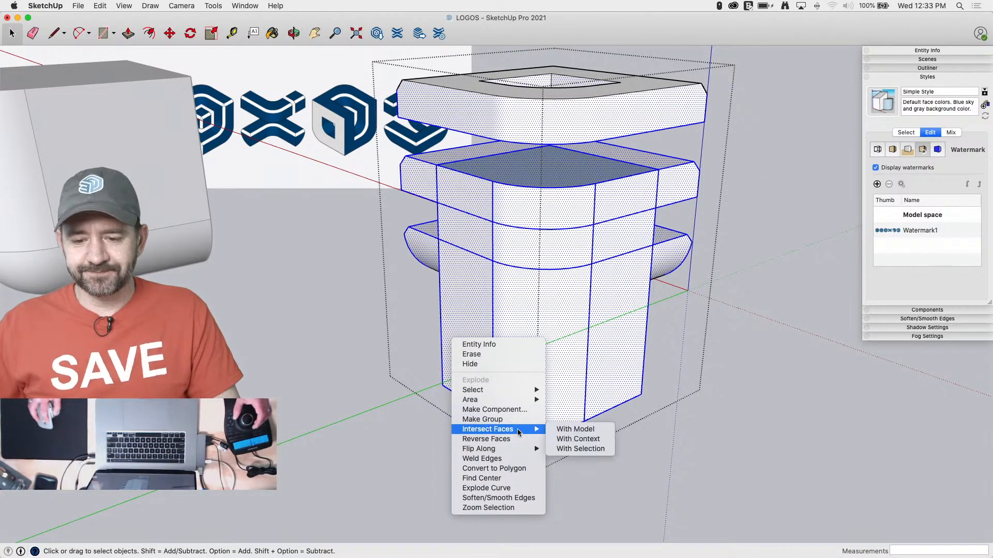
pyautogui.click(580, 448)
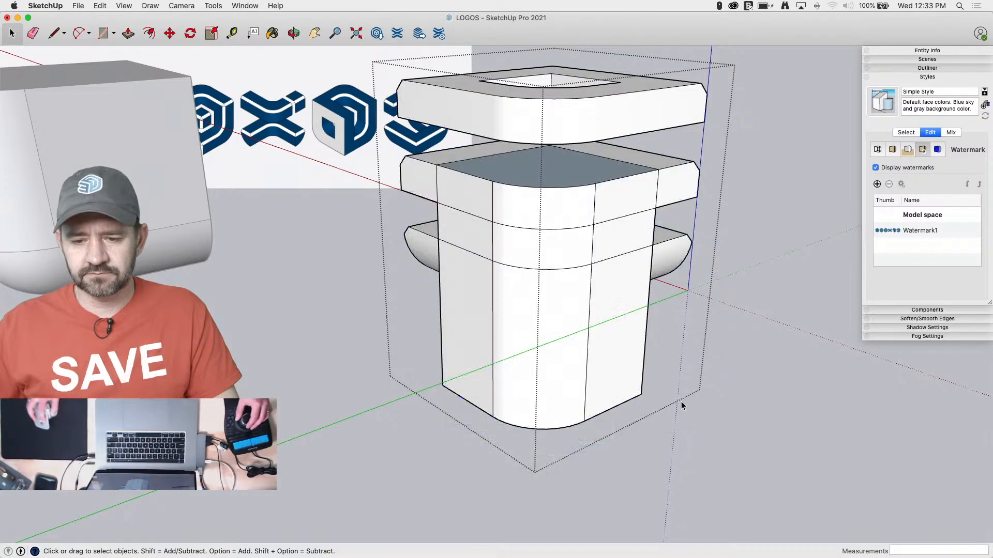
# Delete the part of the block hanging below the bottom slab, including its leftover vertical edge
pyautogui.moveTo(362, 491); pyautogui.dragTo(333, 505)
pyautogui.press('BackSpace')
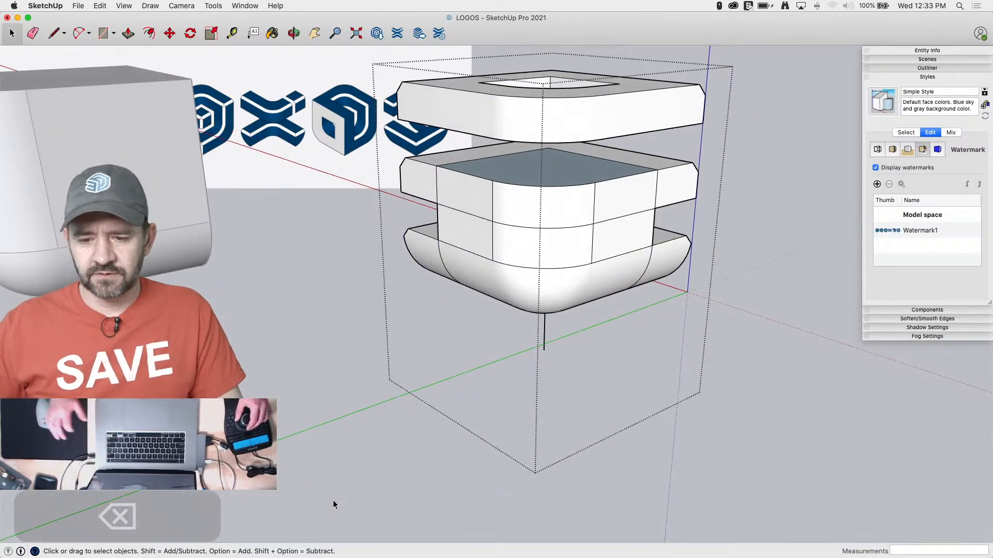
pyautogui.press('e')
pyautogui.press('space')
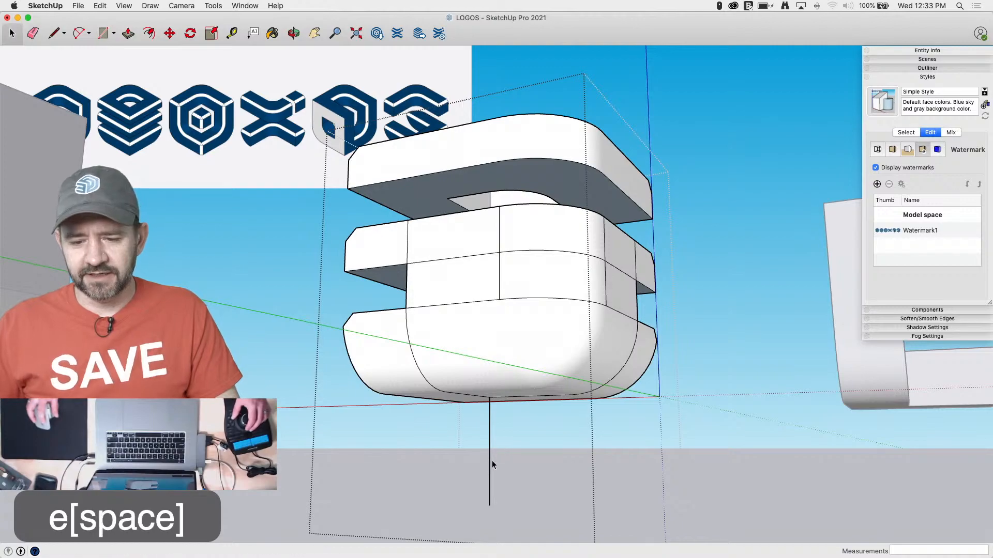
pyautogui.press('e')
pyautogui.click(490, 455)
pyautogui.press('space')
# Delete the bottom slab's rounded corner surface and the block's outer wall faces between the middle and bottom slabs
pyautogui.click(522, 371)
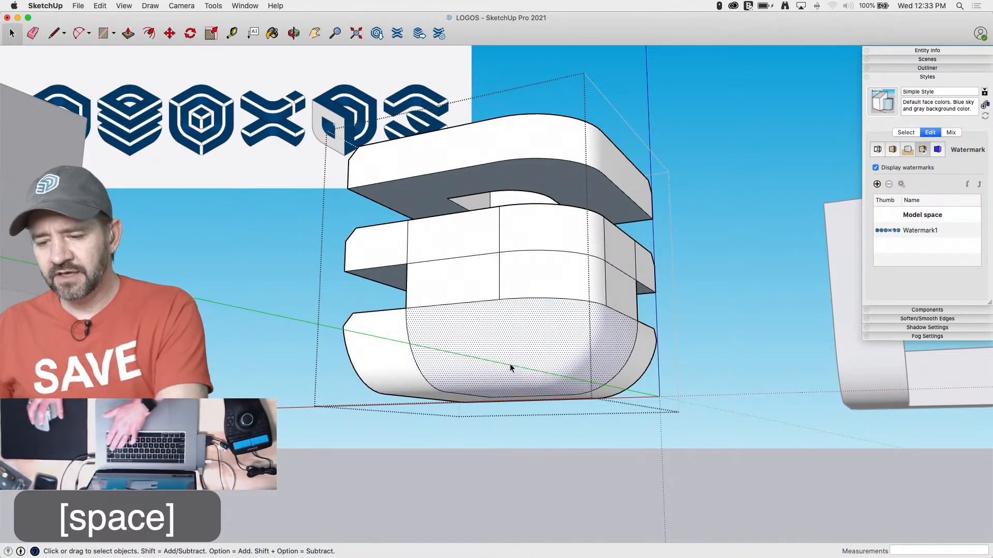
pyautogui.press('BackSpace')
pyautogui.press('BackSpace')
pyautogui.click(467, 281)
pyautogui.press('BackSpace')
pyautogui.click(543, 282)
pyautogui.press('BackSpace')
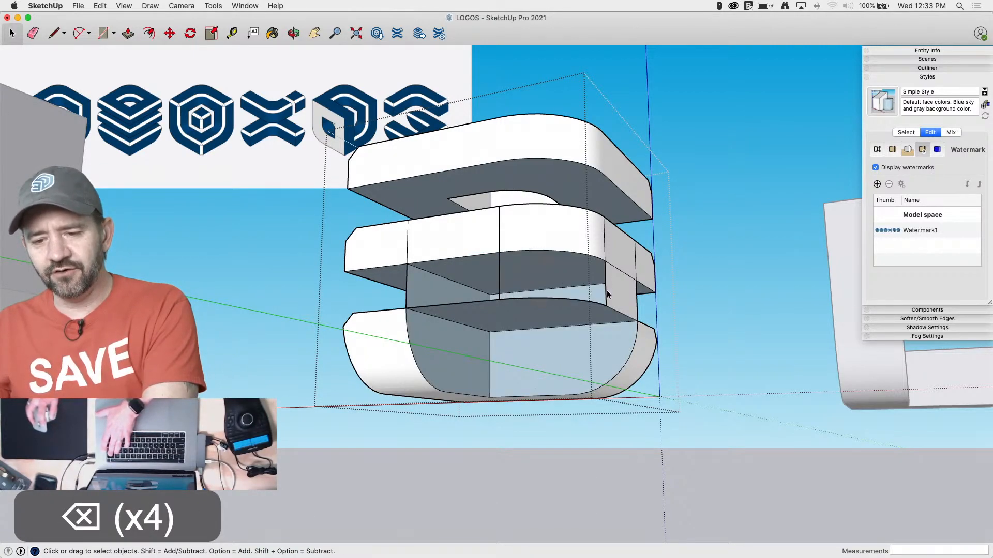
pyautogui.press('BackSpace')
# Delete the horizontal face capping the bottom slab's cut corner and the two inner wall faces between the middle and bottom slabs
pyautogui.moveTo(543, 303); pyautogui.dragTo(522, 356, button='middle')
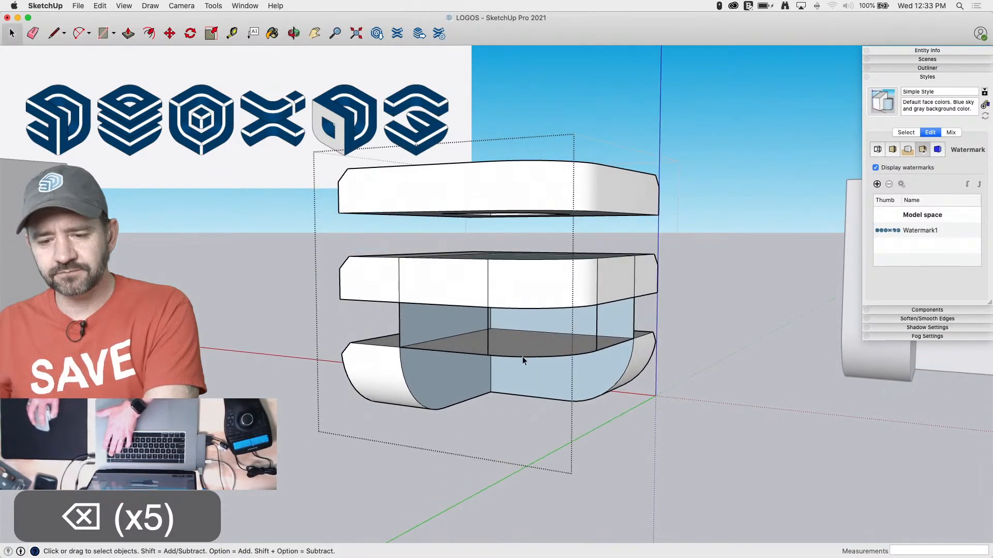
pyautogui.press('BackSpace')
pyautogui.click(422, 319)
pyautogui.press('BackSpace')
pyautogui.click(562, 322)
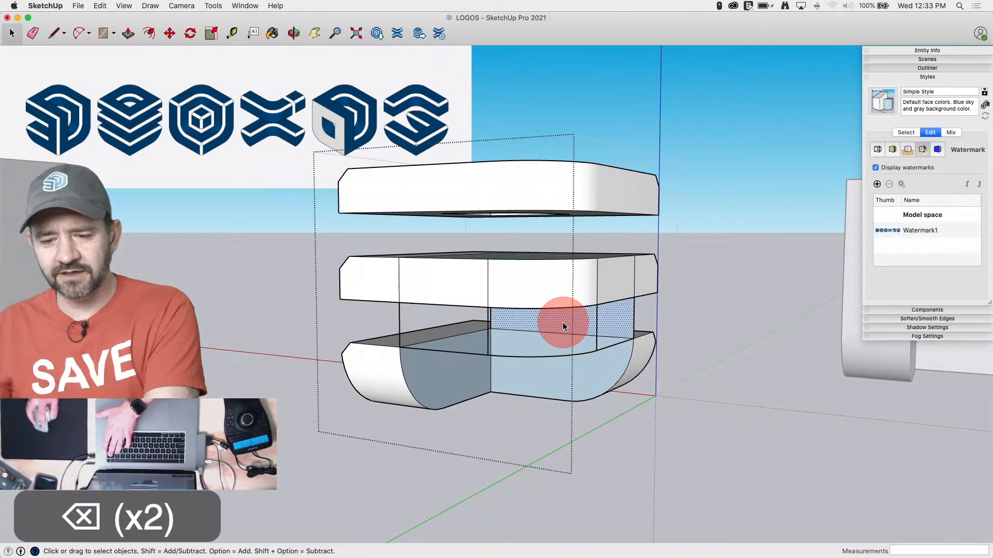
pyautogui.press('BackSpace')
# Erase the leftover vertical edges between the middle and bottom slabs and the stray outline edges spanning the bottom slab's cut corner
pyautogui.moveTo(424, 311); pyautogui.dragTo(417, 281, button='middle')
pyautogui.press('e')
pyautogui.moveTo(648, 315); pyautogui.dragTo(384, 313)
pyautogui.moveTo(449, 345)
pyautogui.mouseDown(button='middle')
pyautogui.moveTo(449, 361)
pyautogui.moveTo(426, 352)
pyautogui.mouseUp(button='middle')
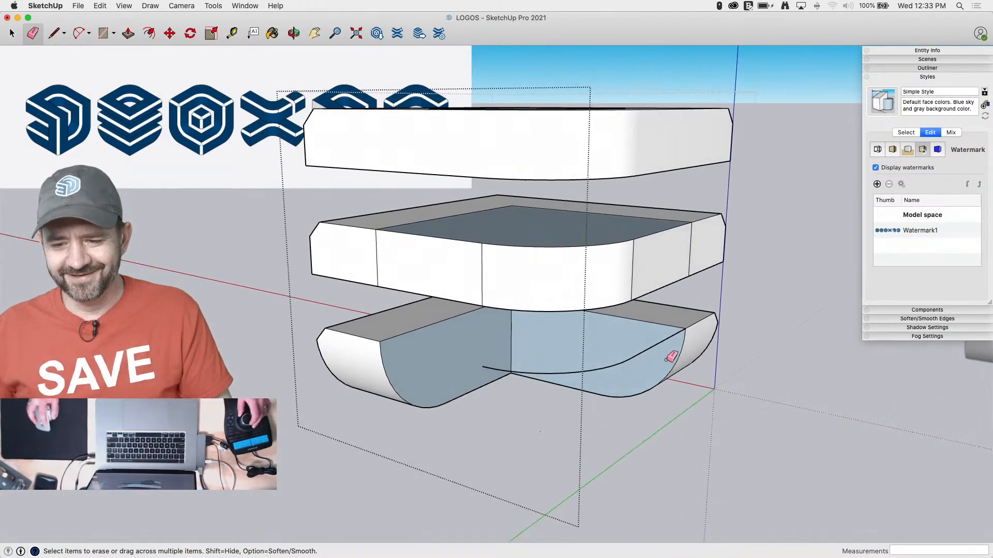
pyautogui.moveTo(647, 339); pyautogui.dragTo(648, 361)
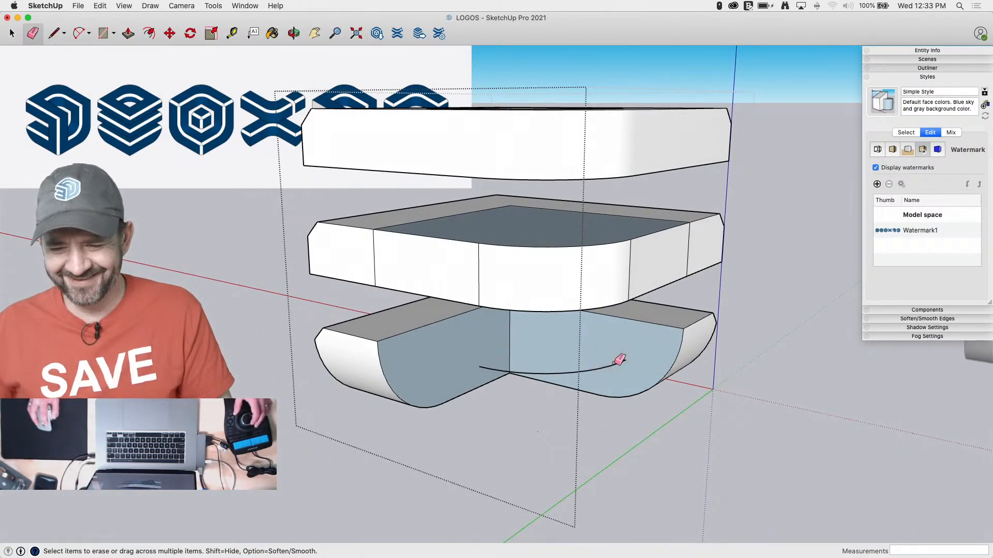
pyautogui.press('space')
pyautogui.click(621, 364)
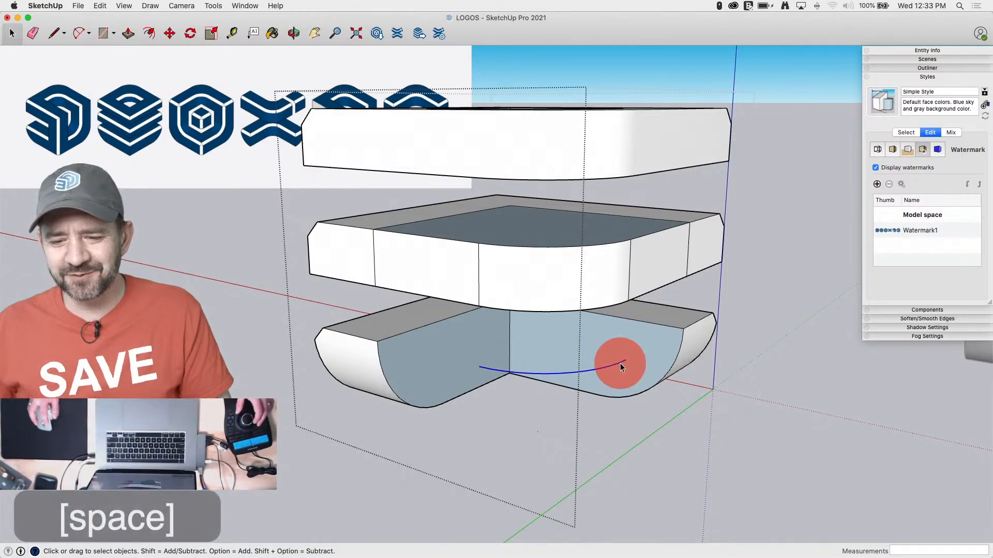
pyautogui.press('BackSpace')
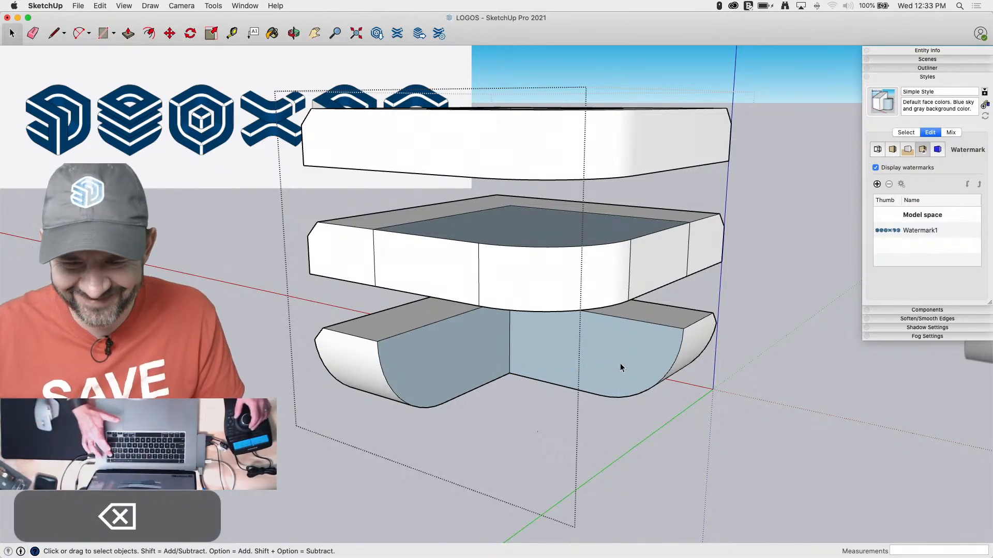
# Push the outlined rounded corner of the middle slab down through its full 7" thickness to cut it away
pyautogui.press('p')
pyautogui.moveTo(498, 278); pyautogui.dragTo(476, 350)
pyautogui.press('e')
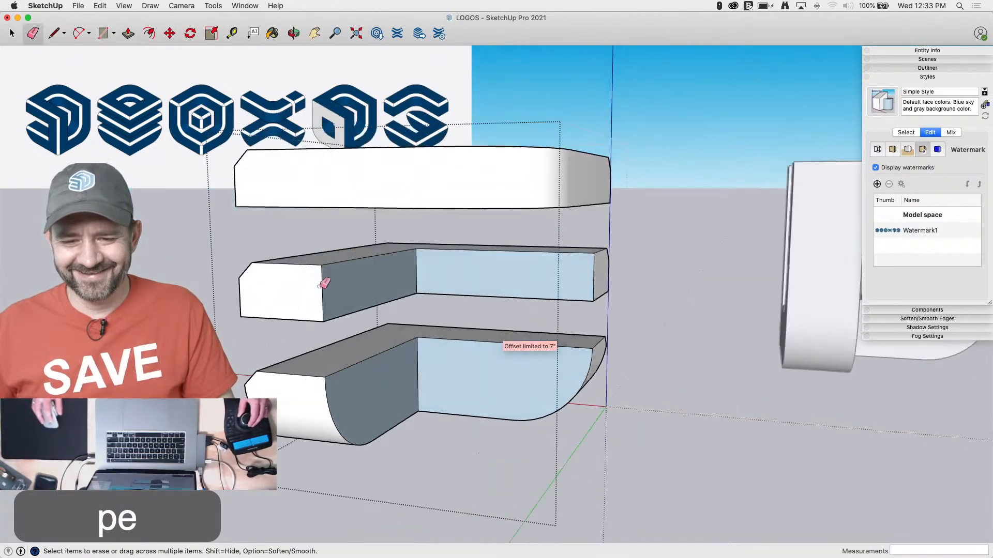
# Orient the faces of the middle slab and the bottom slab to match their white outer front faces
pyautogui.rightClick(318, 310)
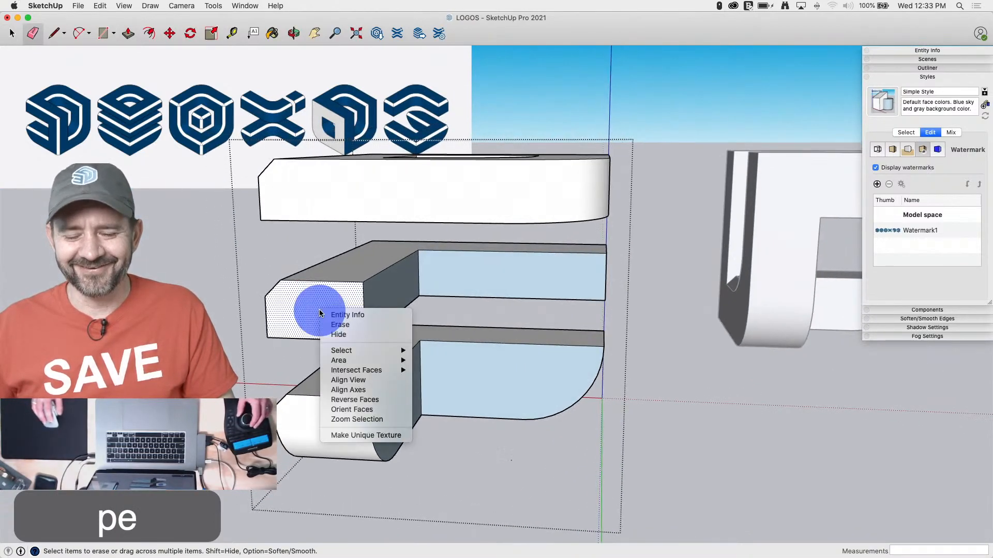
pyautogui.click(356, 410)
pyautogui.rightClick(331, 420)
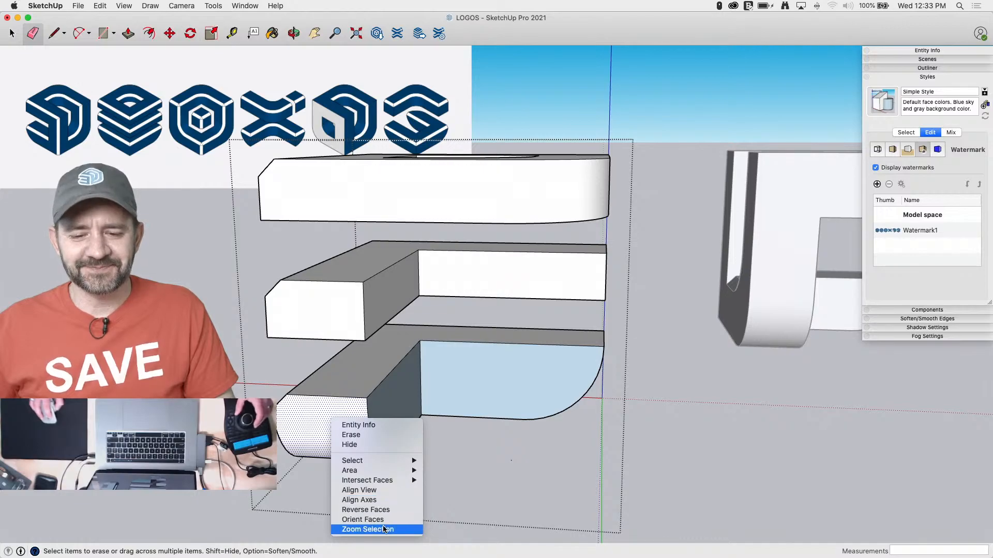
pyautogui.click(364, 519)
pyautogui.press('space')
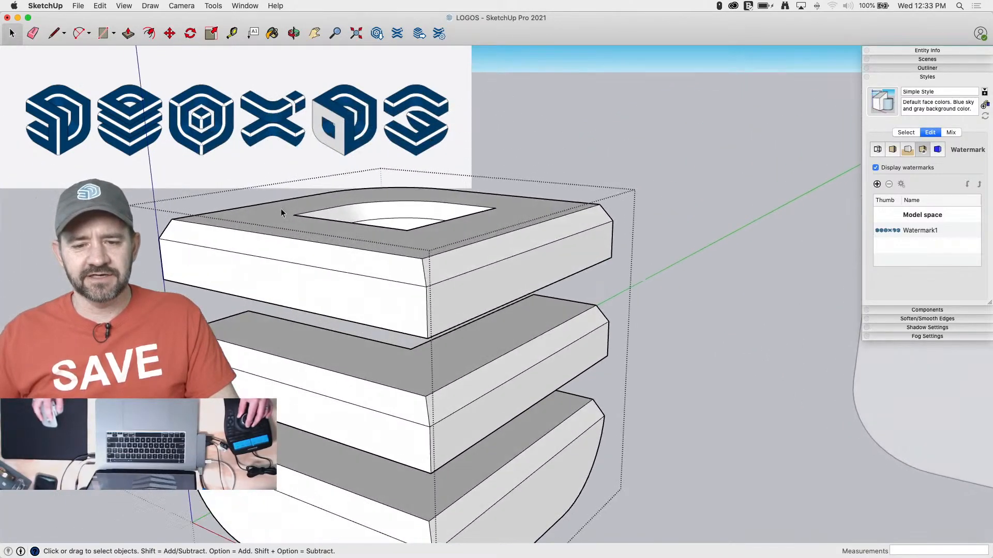
# Measure the vertical heights of the slabs at their front corner with the Line tool, without drawing any lines
pyautogui.press('l')
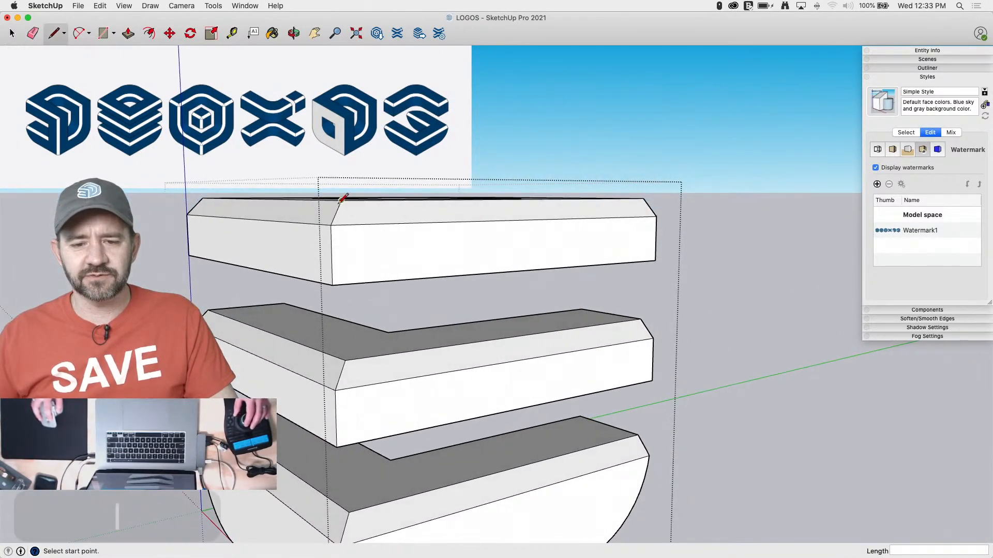
pyautogui.click(341, 200)
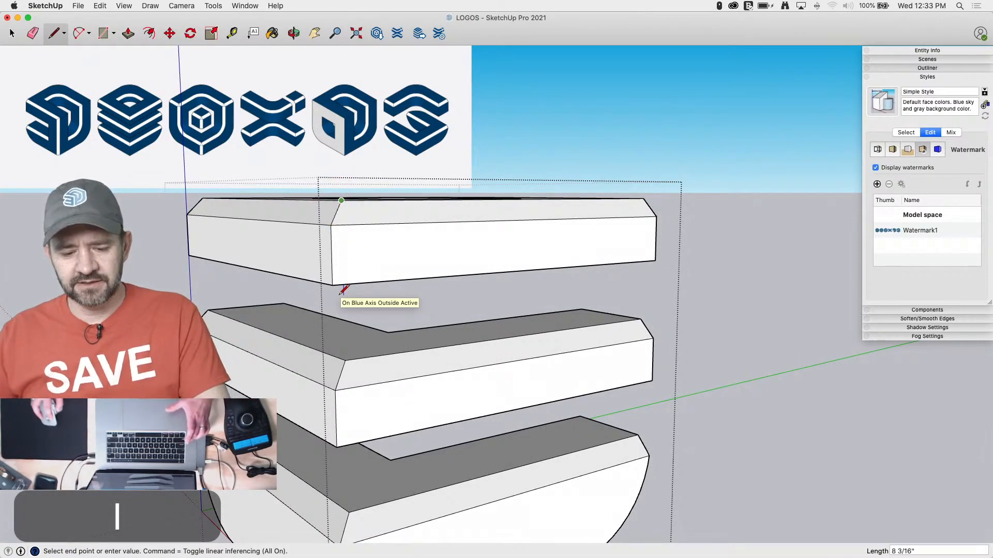
pyautogui.press('Escape')
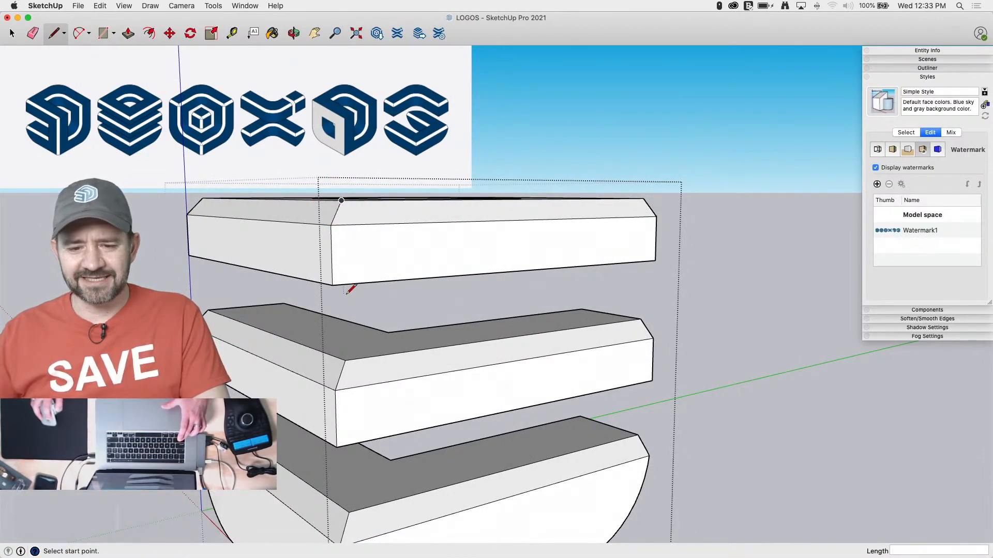
pyautogui.press('l')
pyautogui.click(345, 360)
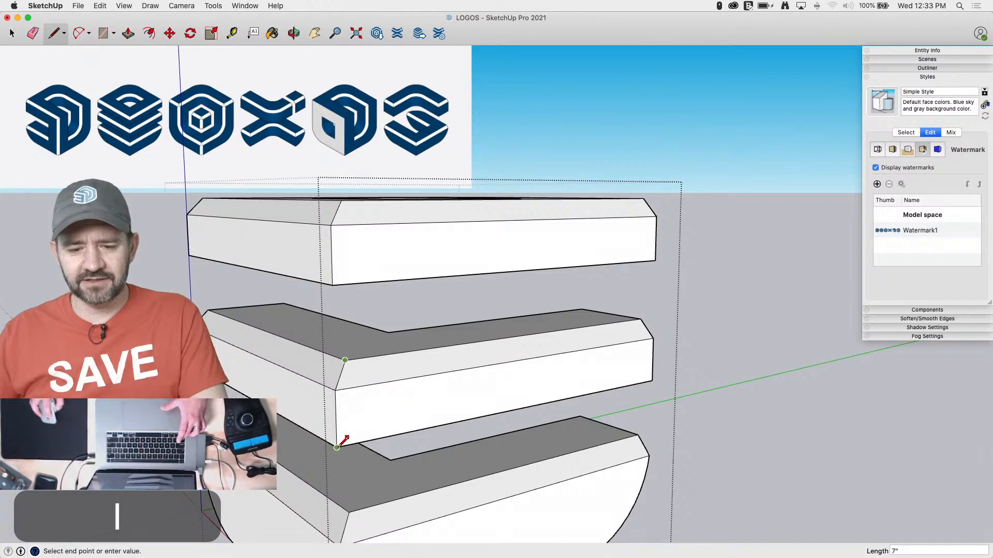
pyautogui.press('l')
pyautogui.press('l')
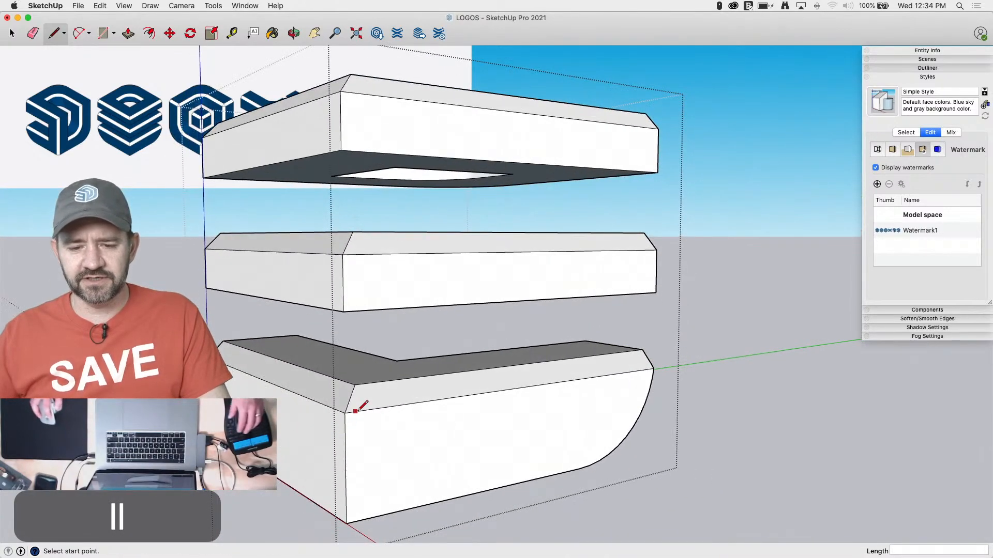
pyautogui.click(355, 385)
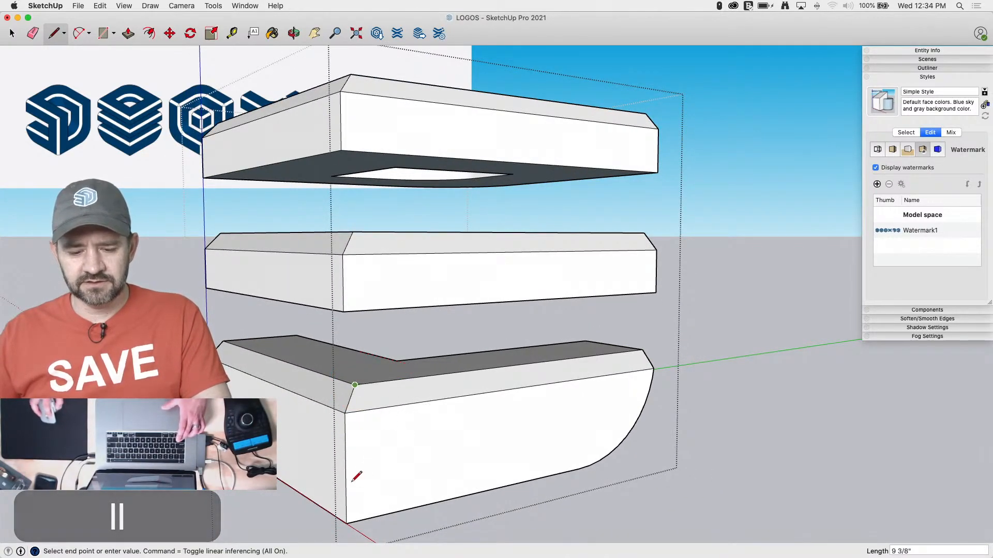
pyautogui.press('Up')
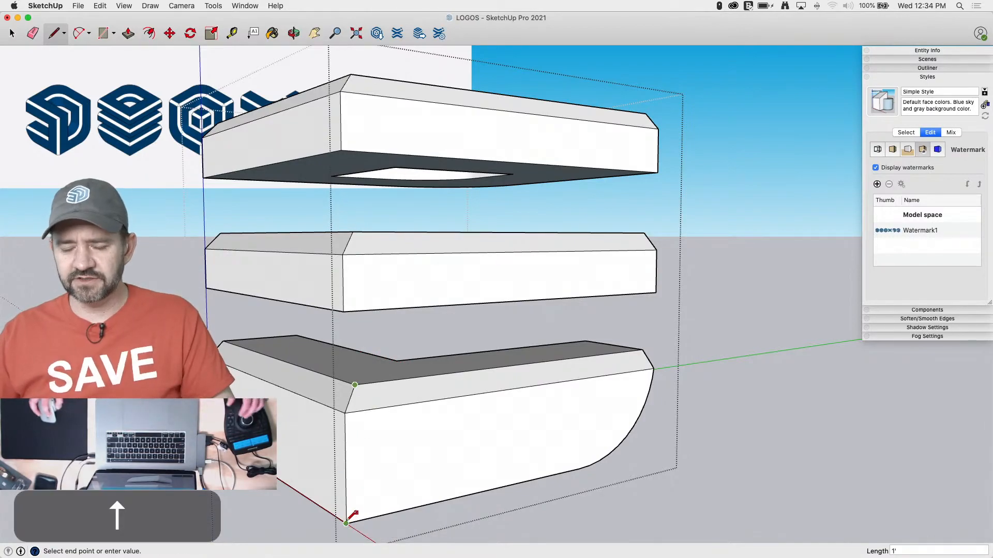
pyautogui.press('space')
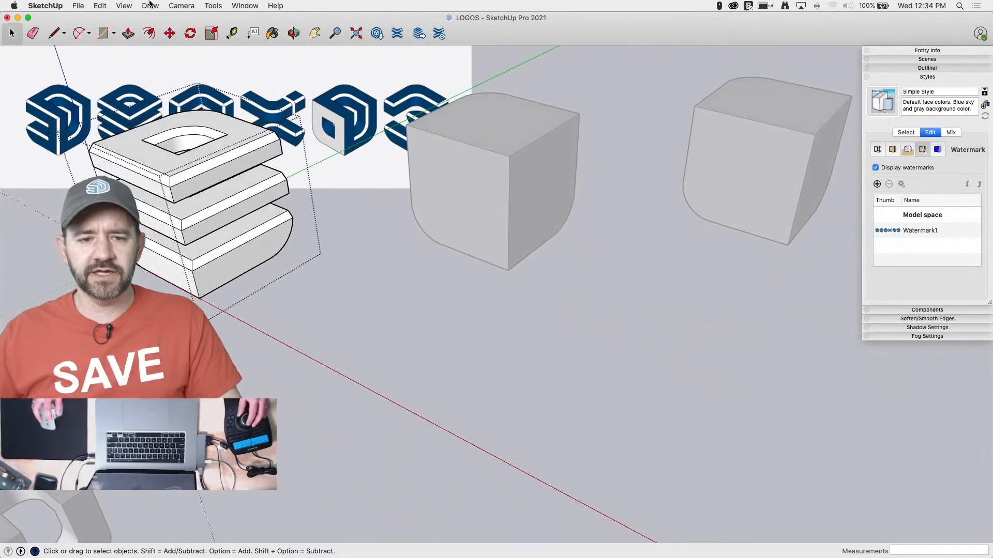
# Switch the camera to parallel projection in isometric view and fit the second logo over its background reference
pyautogui.moveTo(129, 7)
pyautogui.mouseDown()
pyautogui.moveTo(181, 8)
pyautogui.moveTo(171, 60)
pyautogui.moveTo(181, 58)
pyautogui.mouseUp()
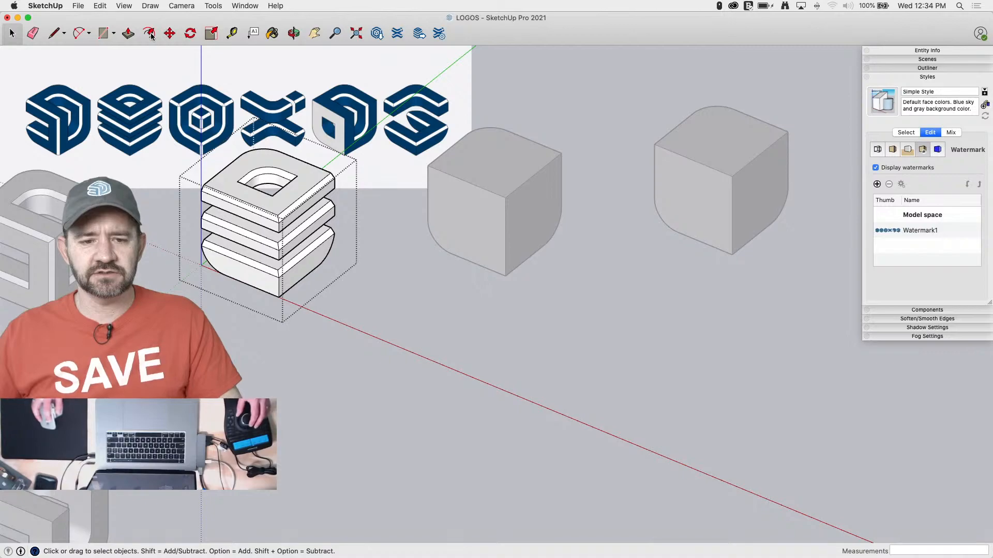
pyautogui.moveTo(182, 6)
pyautogui.mouseDown()
pyautogui.moveTo(201, 117)
pyautogui.moveTo(149, 9)
pyautogui.moveTo(141, 94)
pyautogui.moveTo(138, 42)
pyautogui.moveTo(174, 4)
pyautogui.moveTo(188, 36)
pyautogui.moveTo(315, 97)
pyautogui.mouseUp()
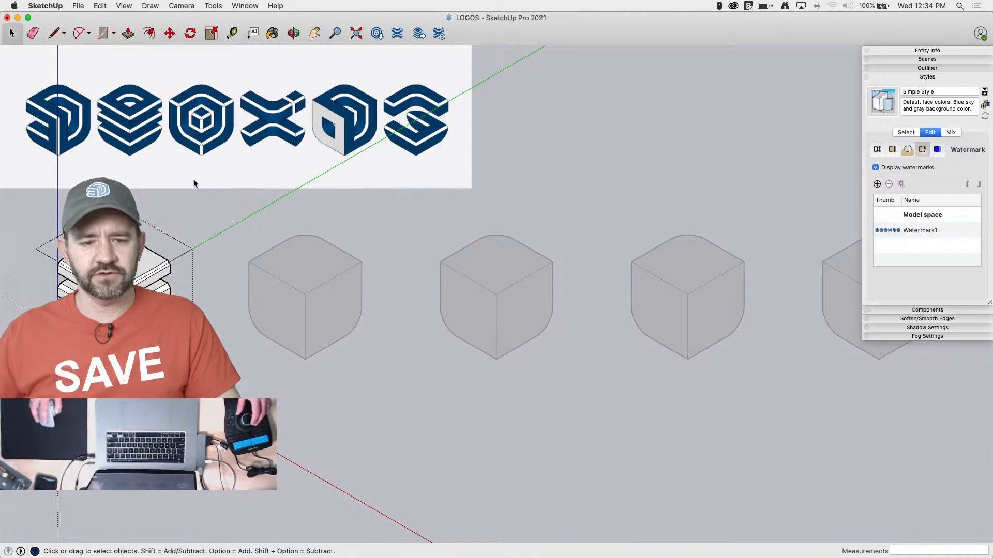
pyautogui.scroll(-3, 194, 98)
pyautogui.scroll(-1, 384, 333)
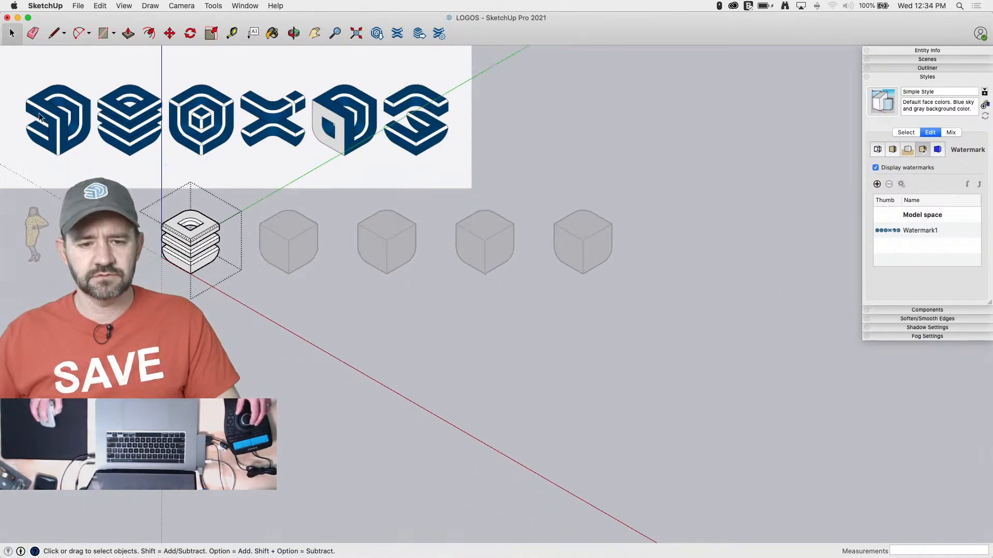
pyautogui.scroll(-3, 60, 98)
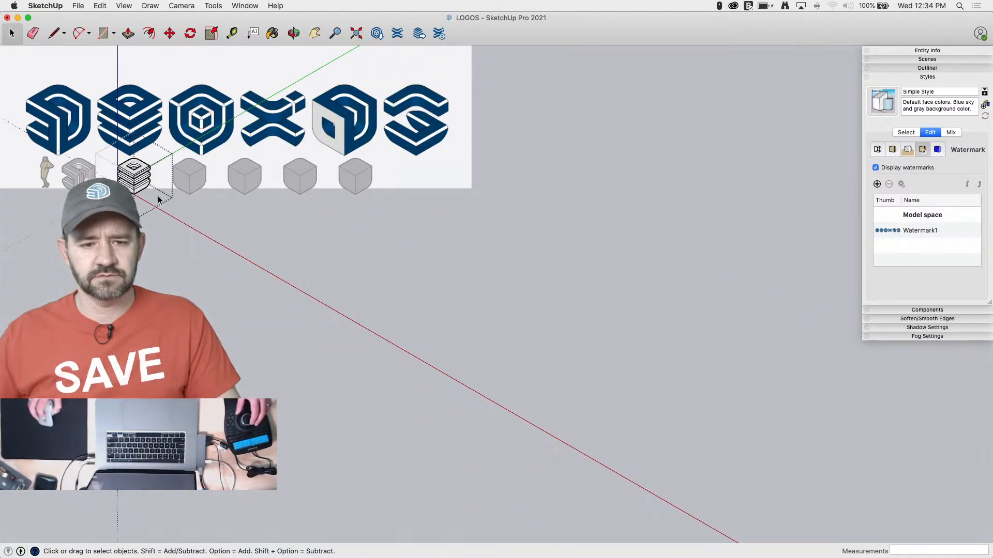
pyautogui.scroll(6, 159, 200)
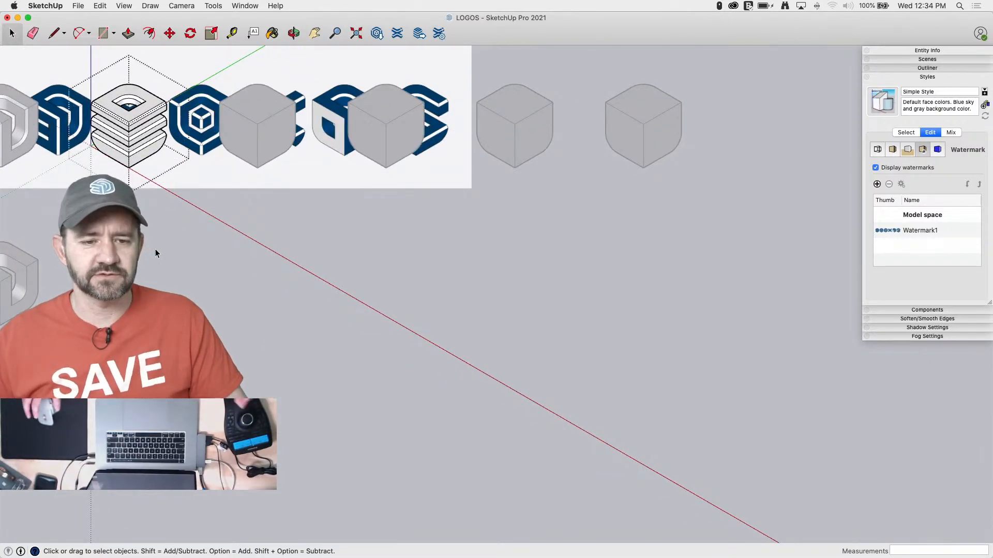
pyautogui.scroll(-1, 331, 126)
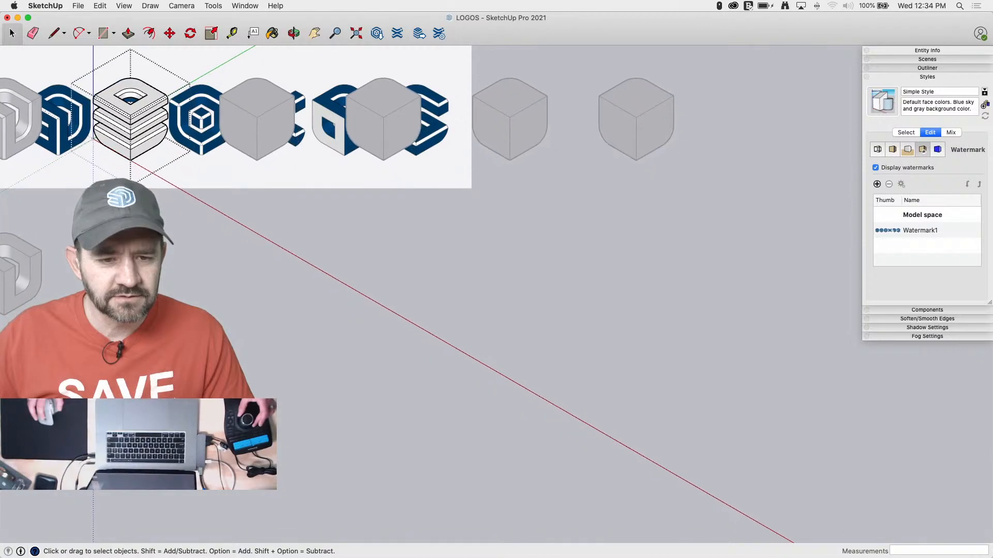
pyautogui.scroll(-1, 331, 127)
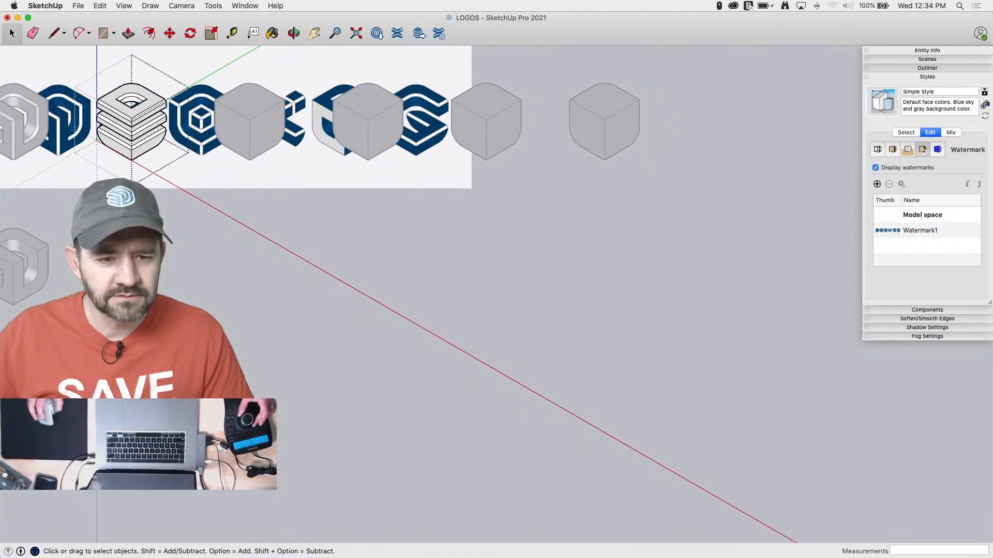
pyautogui.scroll(-1, 413, 310)
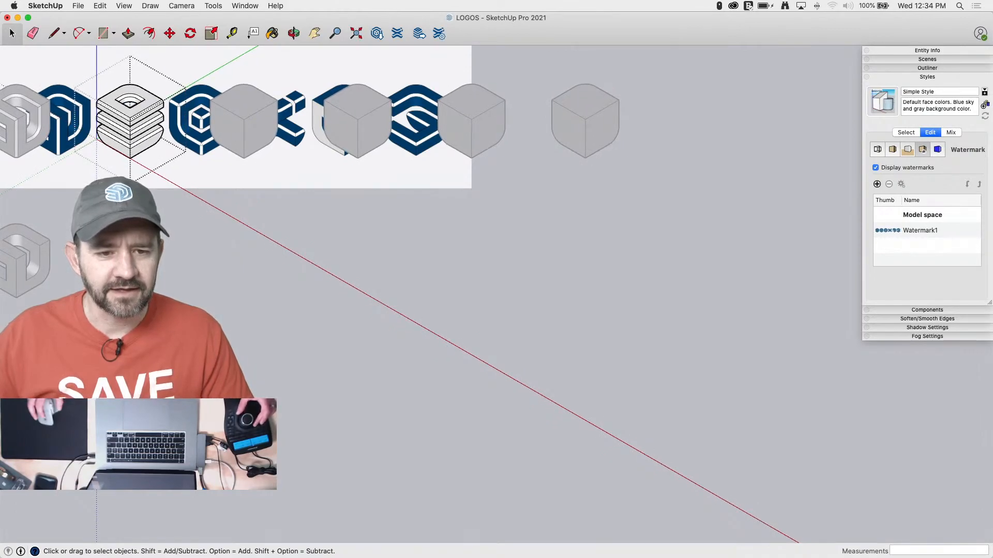
pyautogui.keyDown('shift'); pyautogui.moveTo(414, 310); pyautogui.dragTo(418, 310, button='middle'); pyautogui.keyUp('shift')
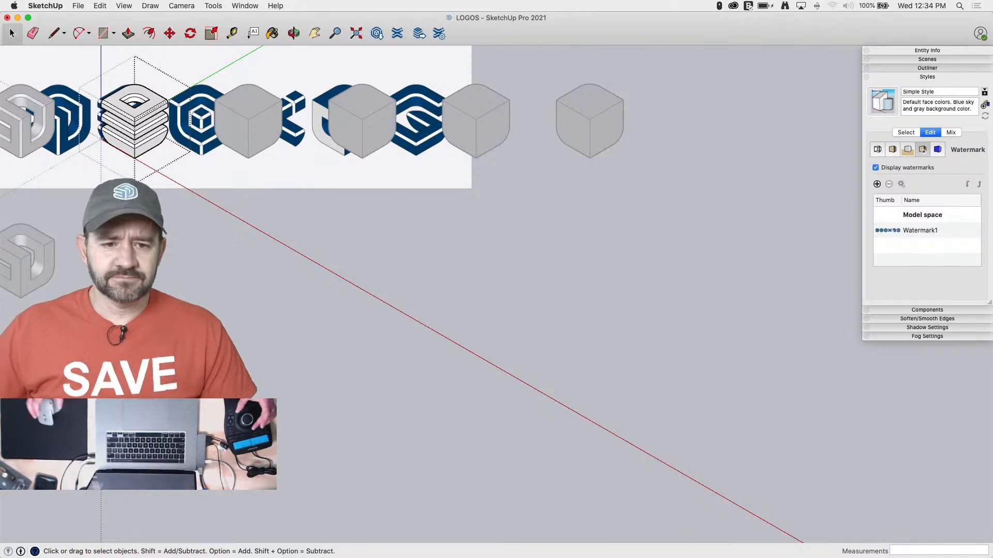
pyautogui.keyDown('shift'); pyautogui.moveTo(413, 310); pyautogui.dragTo(414, 312, button='middle'); pyautogui.keyUp('shift')
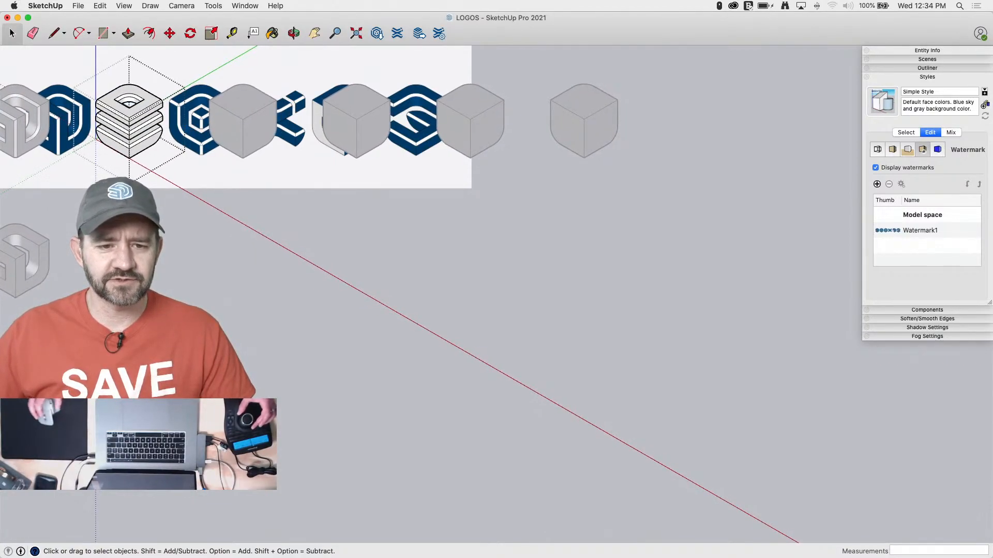
# Turn on the X-ray face style to compare the second logo with its reference, and turn it back off
pyautogui.click(128, 5)
pyautogui.moveTo(180, 181)
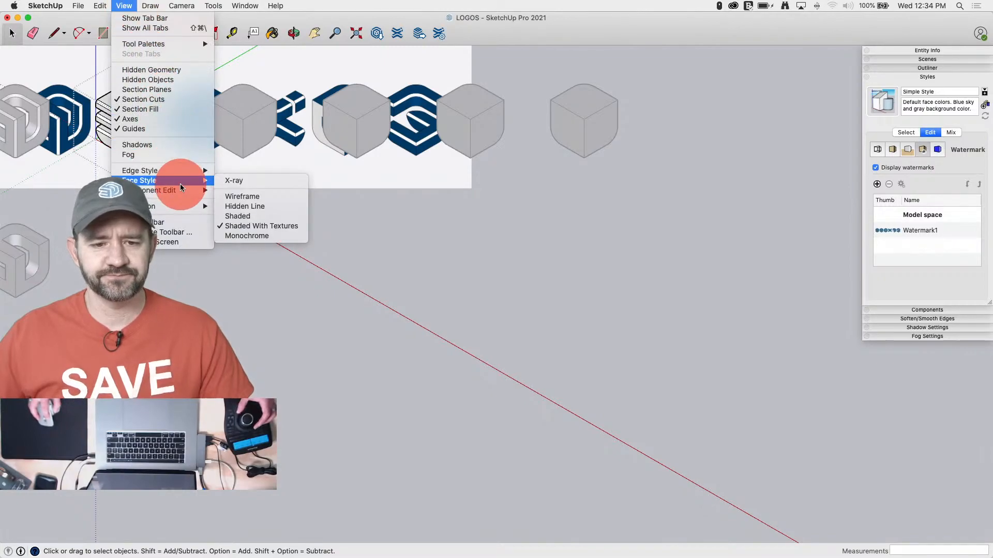
pyautogui.click(285, 184)
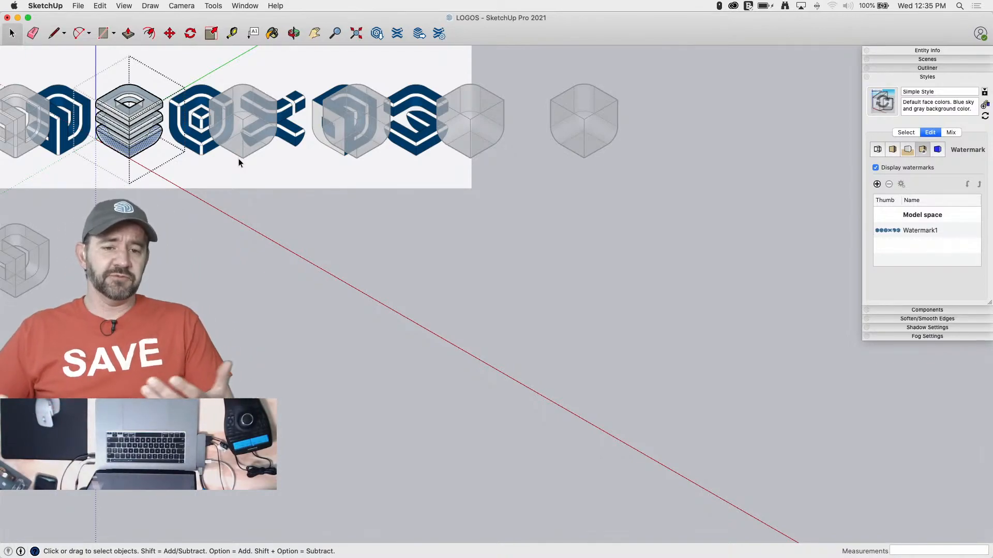
pyautogui.click(136, 6)
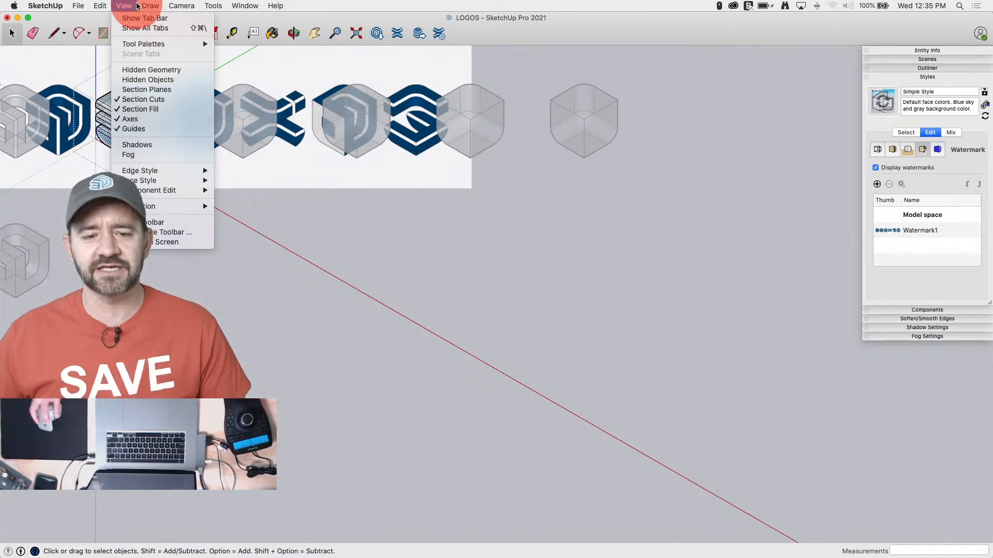
pyautogui.moveTo(147, 174)
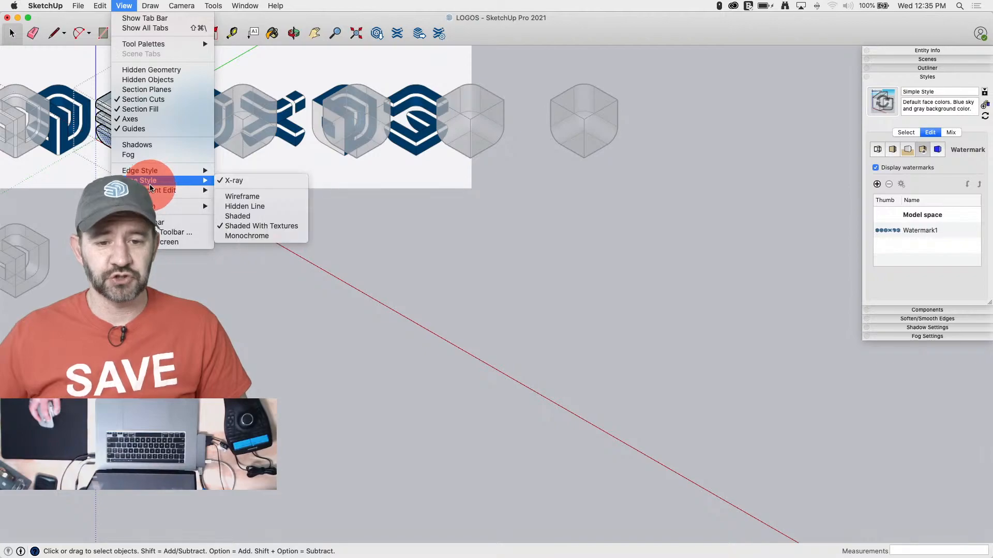
pyautogui.click(300, 180)
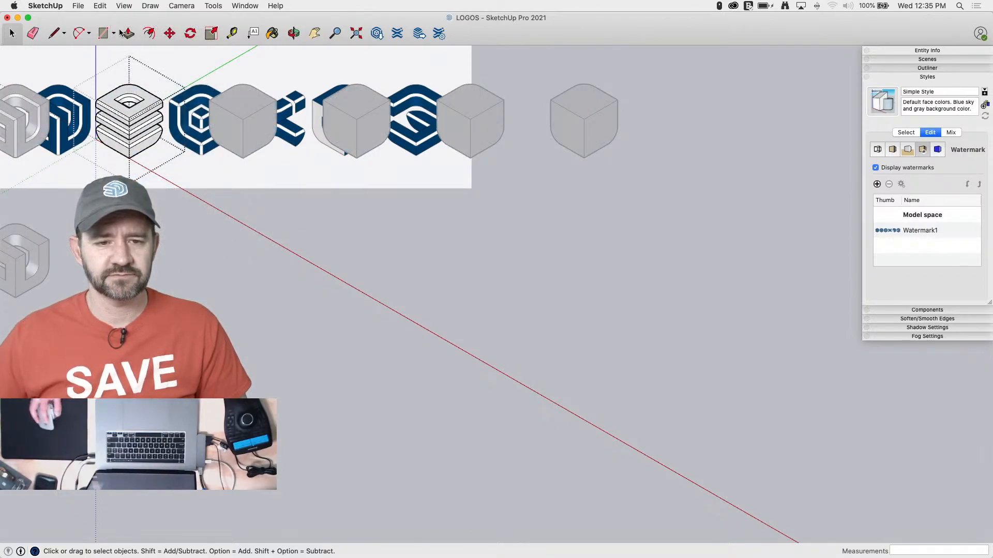
pyautogui.click(148, 6)
pyautogui.click(148, 6)
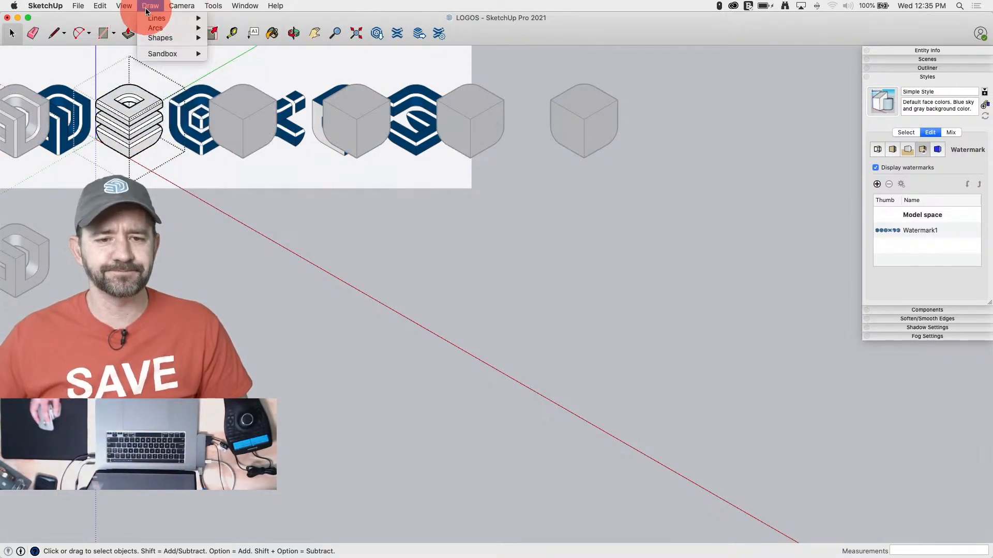
pyautogui.moveTo(131, 10)
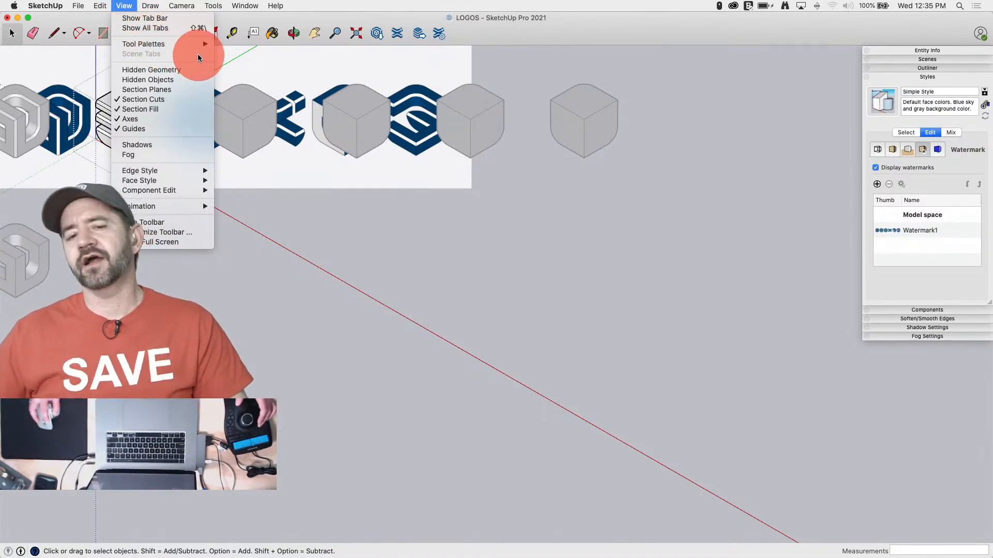
# Switch the camera to perspective and finish editing the second logo
pyautogui.moveTo(177, 46)
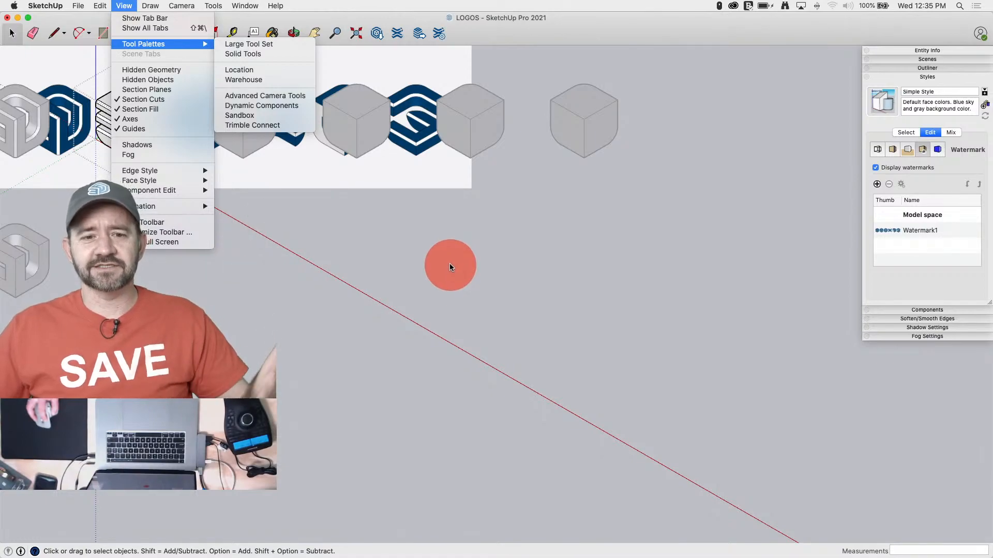
pyautogui.moveTo(175, 171)
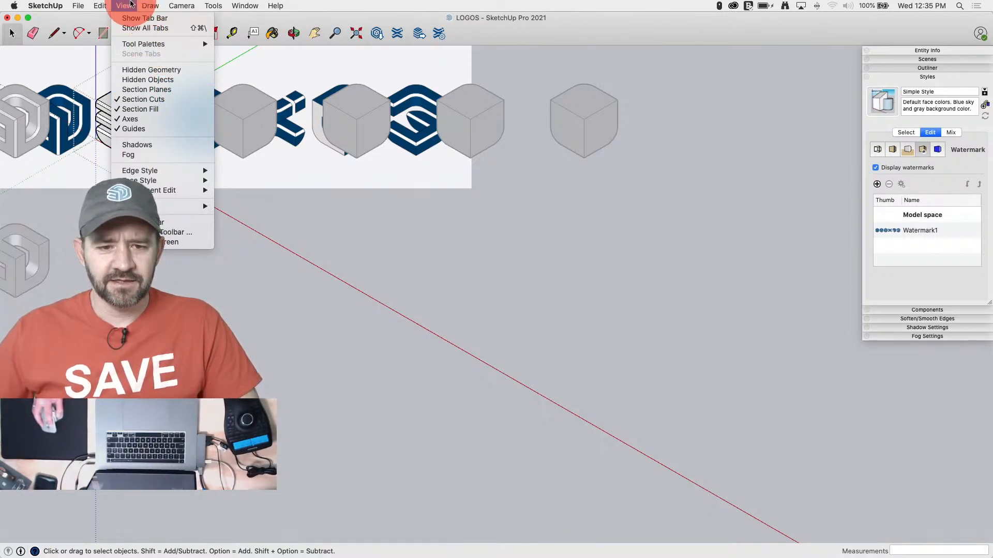
pyautogui.moveTo(187, 9)
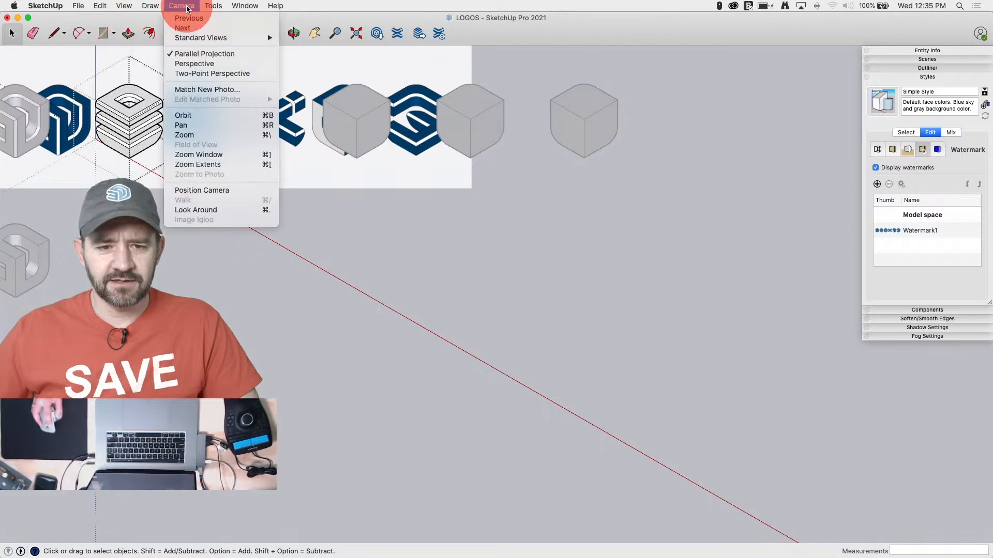
pyautogui.click(194, 63)
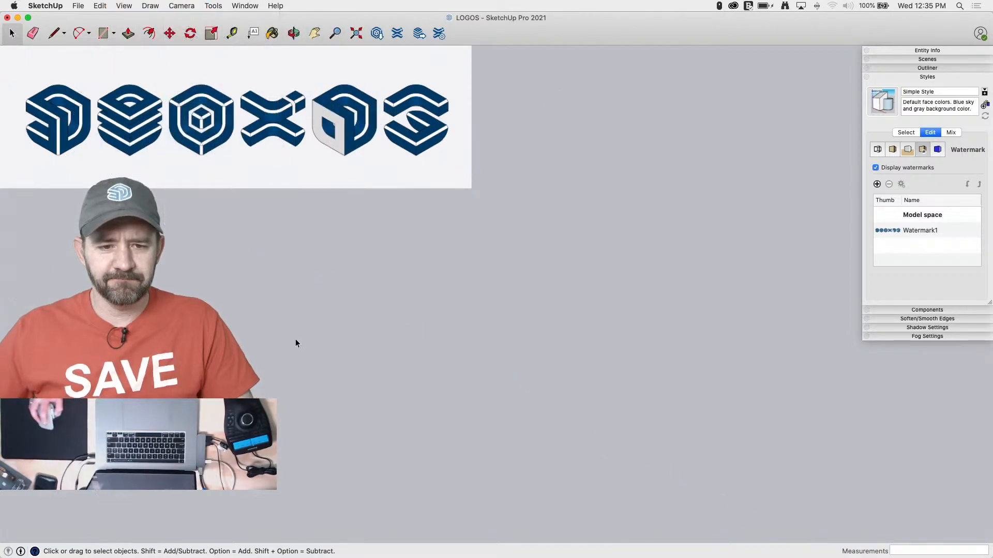
pyautogui.click(427, 301)
pyautogui.press('space')
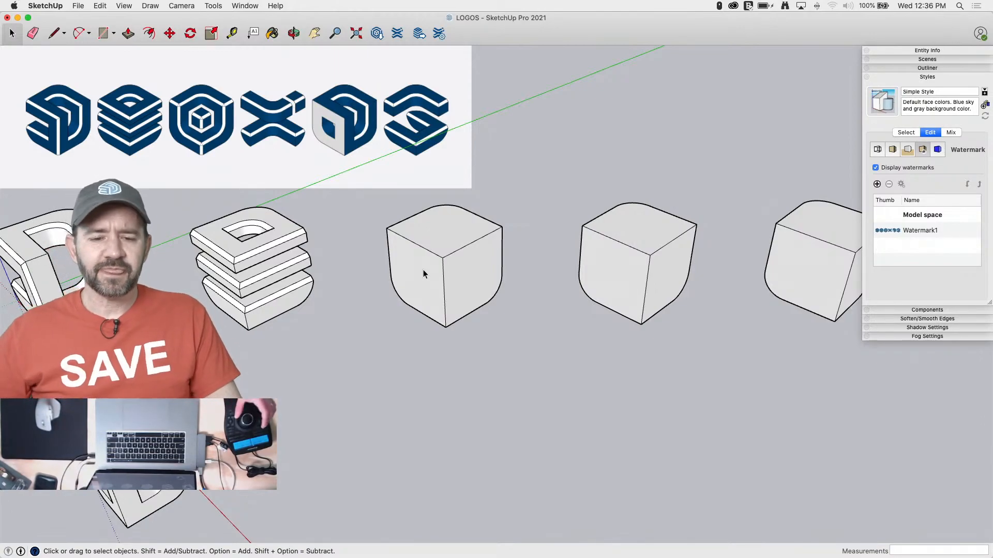
# Open the third cube for editing and draw a 12-inch square at the front corner of its top face
pyautogui.scroll(3, 446, 257)
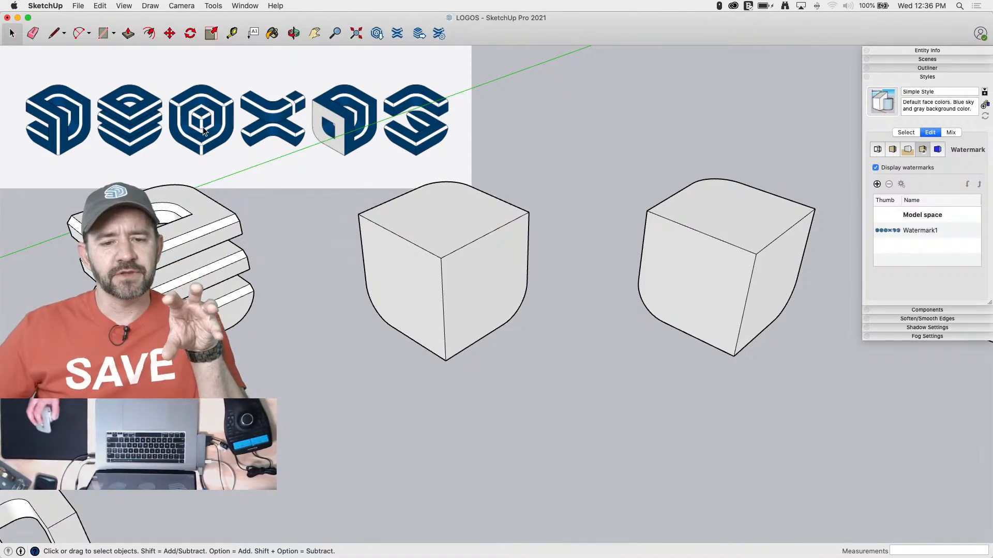
pyautogui.scroll(3, 203, 131)
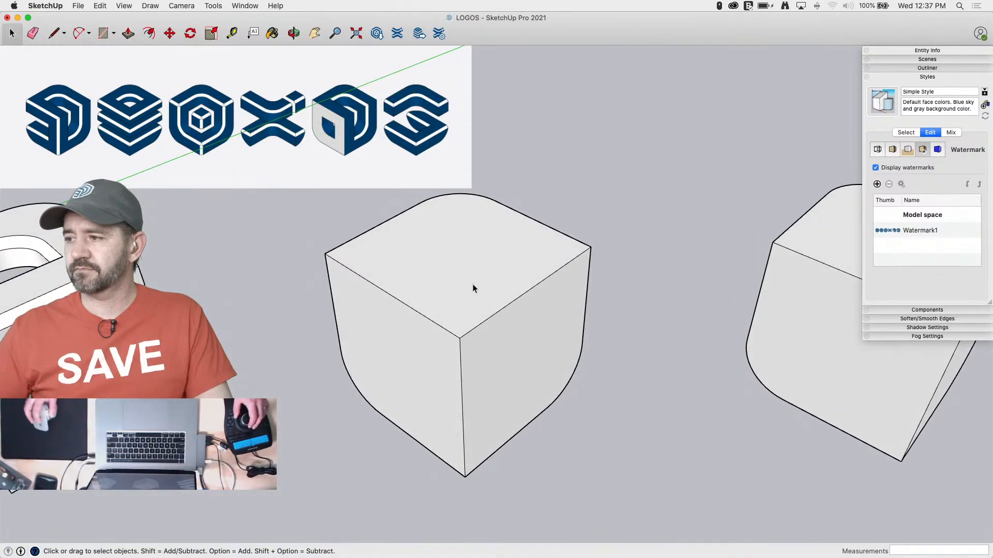
pyautogui.doubleClick(402, 231)
pyautogui.press('l')
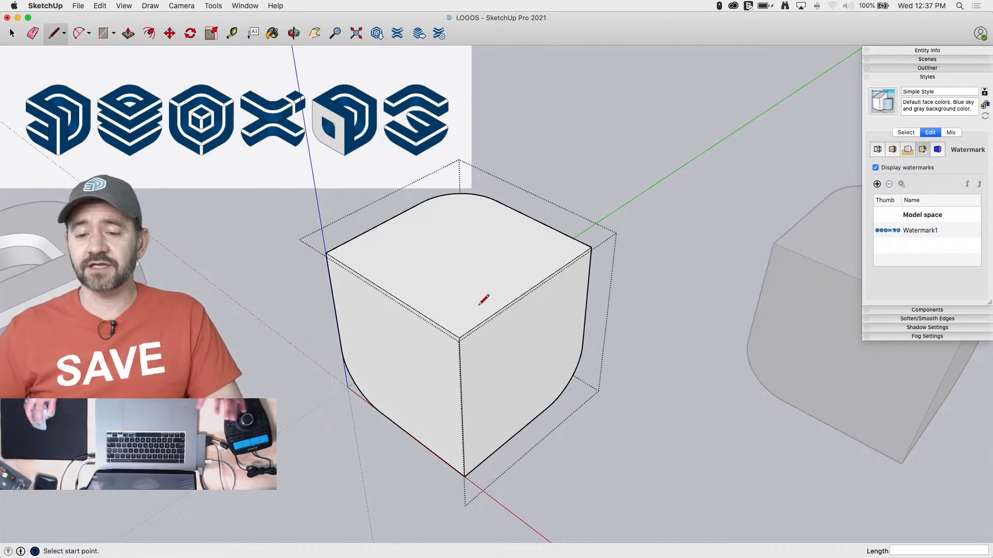
pyautogui.click(459, 339)
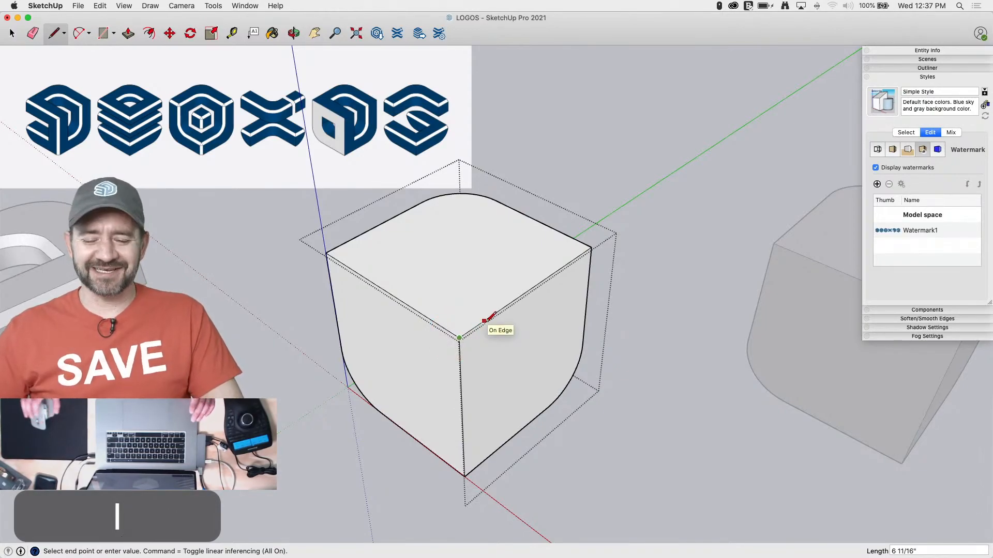
pyautogui.write('12')
pyautogui.press('Return')
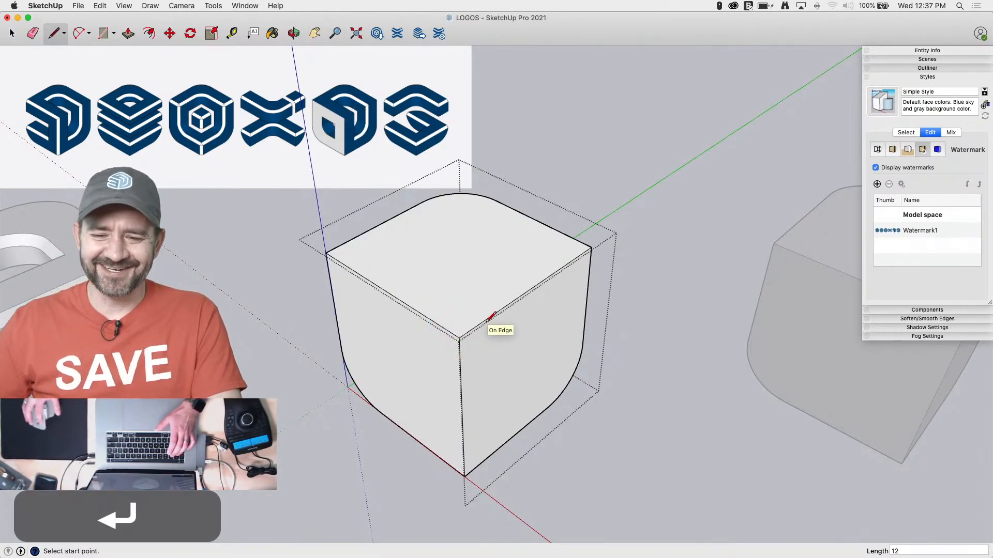
pyautogui.click(502, 308)
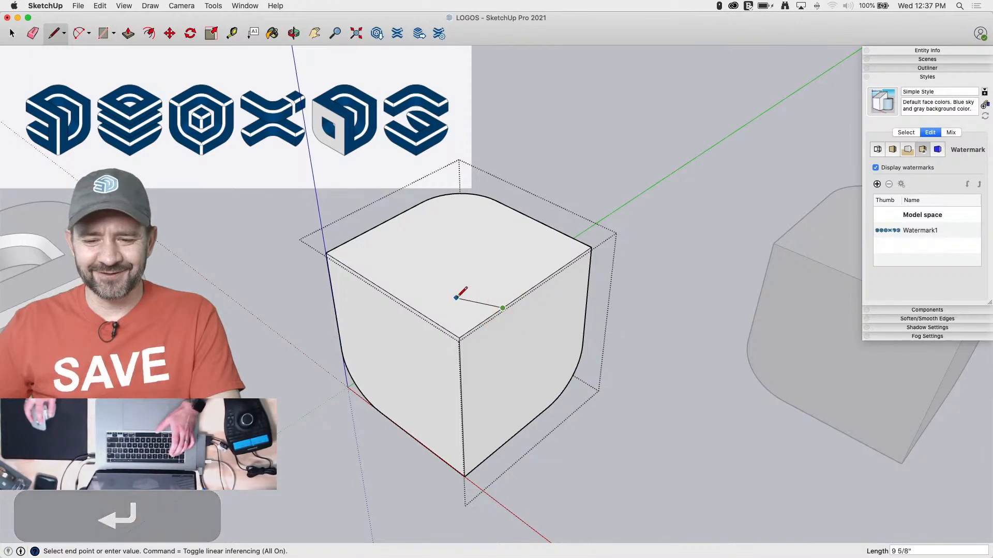
pyautogui.write('12')
pyautogui.press('Return')
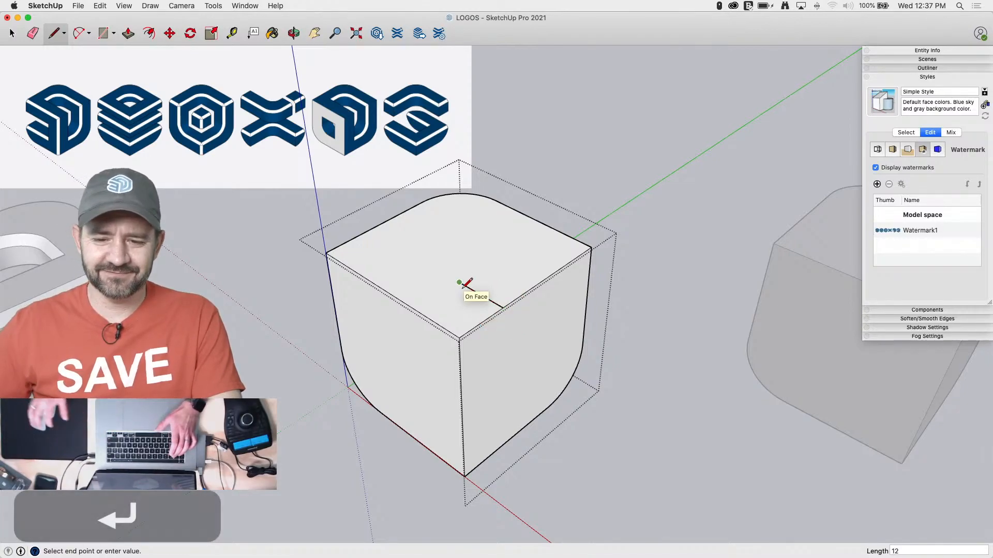
pyautogui.click(416, 308)
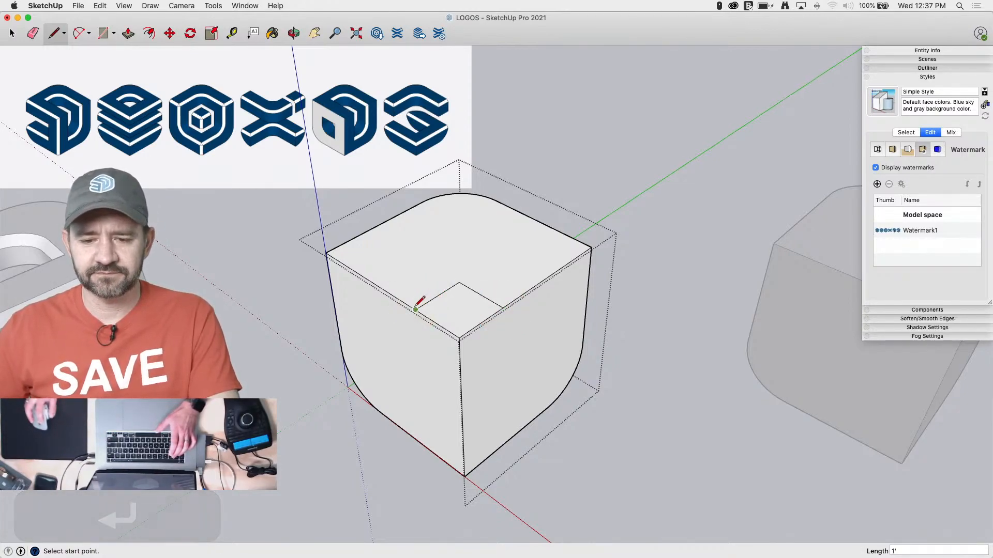
# Rotate a copy of the top square 90° about the cube's front top corner onto one of the front side faces
pyautogui.press('space')
pyautogui.click(473, 316)
pyautogui.press('q')
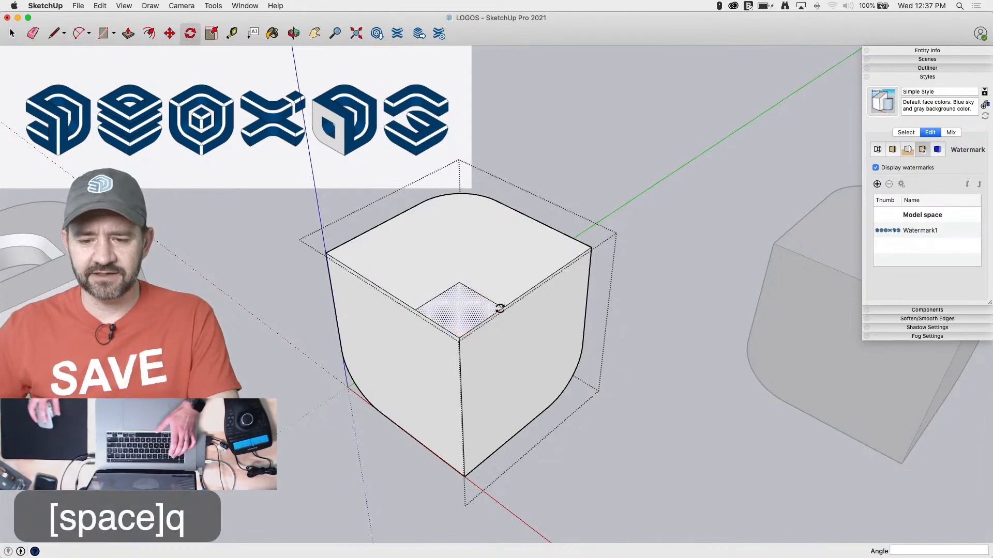
pyautogui.click(460, 339)
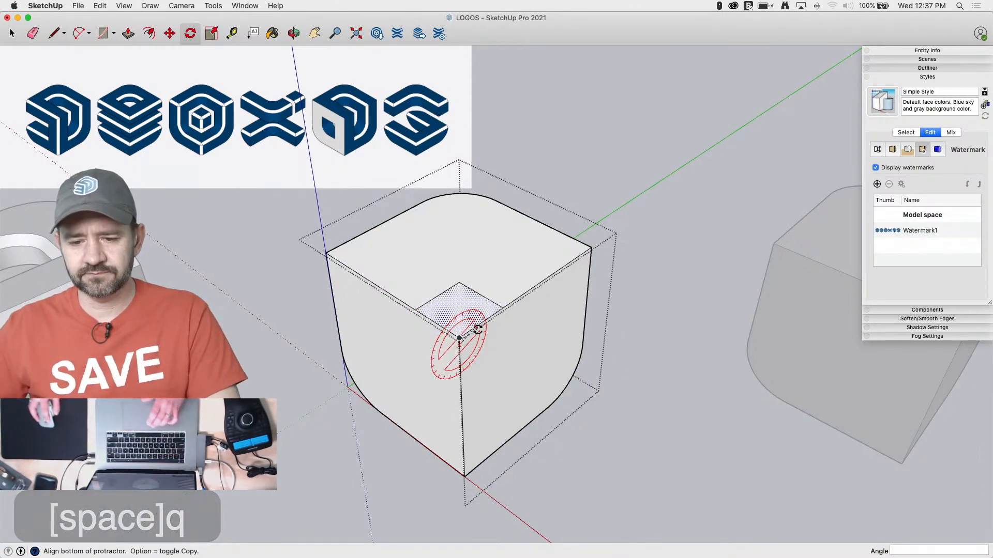
pyautogui.press('Escape')
pyautogui.moveTo(476, 330); pyautogui.dragTo(408, 297, button='middle')
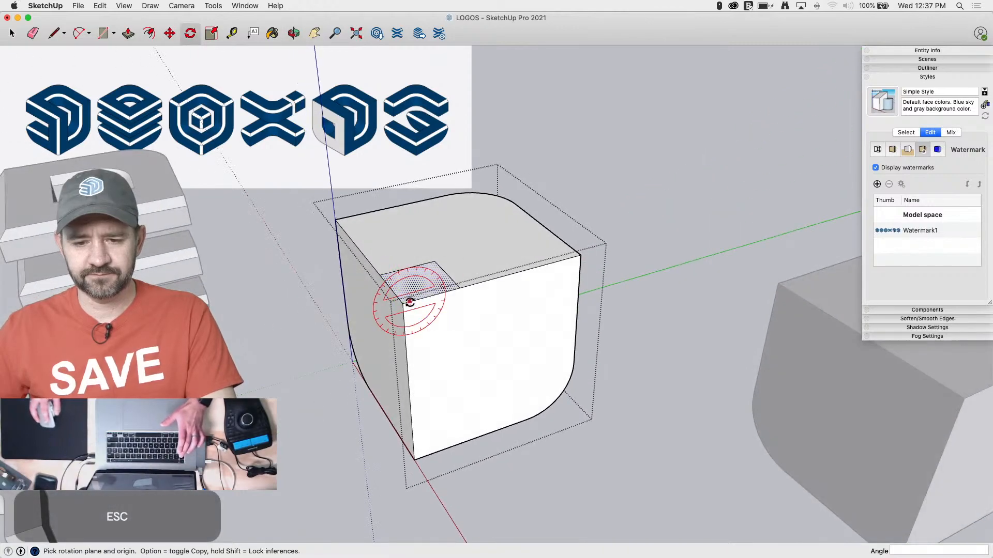
pyautogui.press('Left')
pyautogui.click(403, 303)
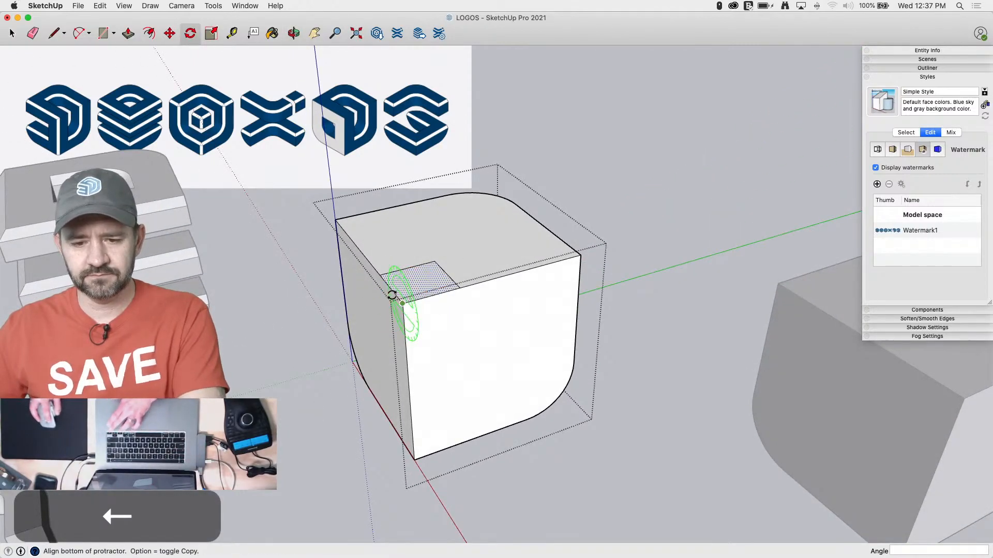
pyautogui.click(390, 295)
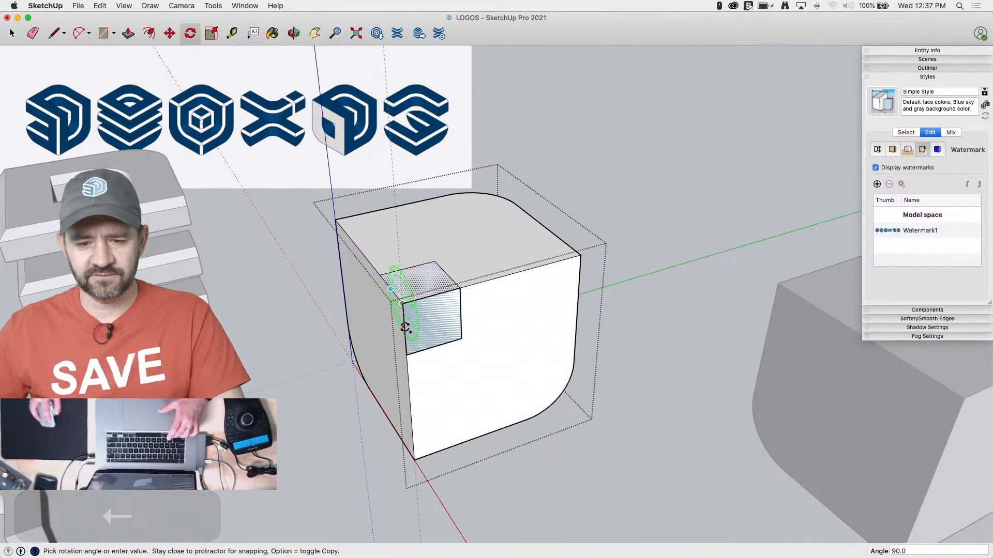
pyautogui.click(407, 331)
# Rotate a copy of the corner square 90° onto the other front side face and finish editing the third cube
pyautogui.press('Right')
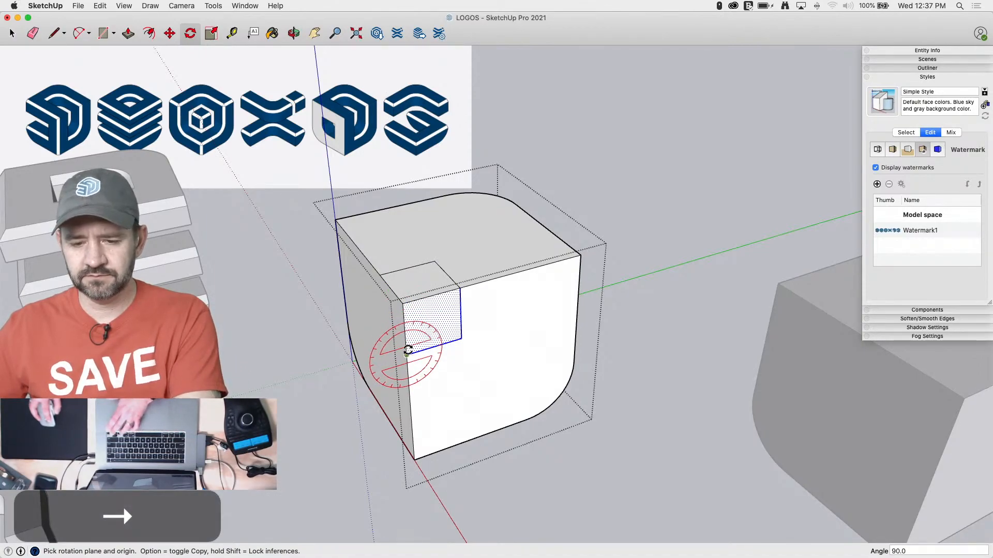
pyautogui.press('Left')
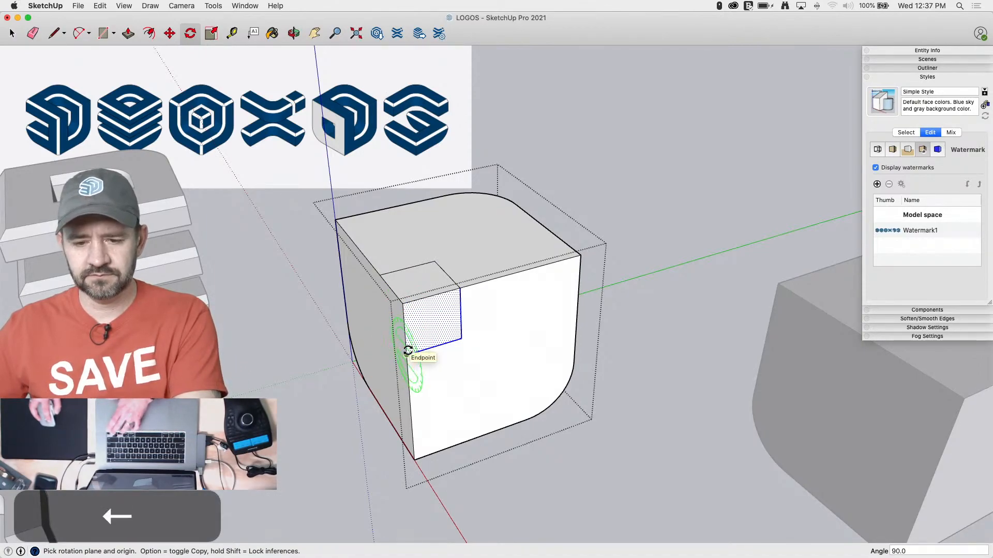
pyautogui.press('Escape')
pyautogui.click(403, 304)
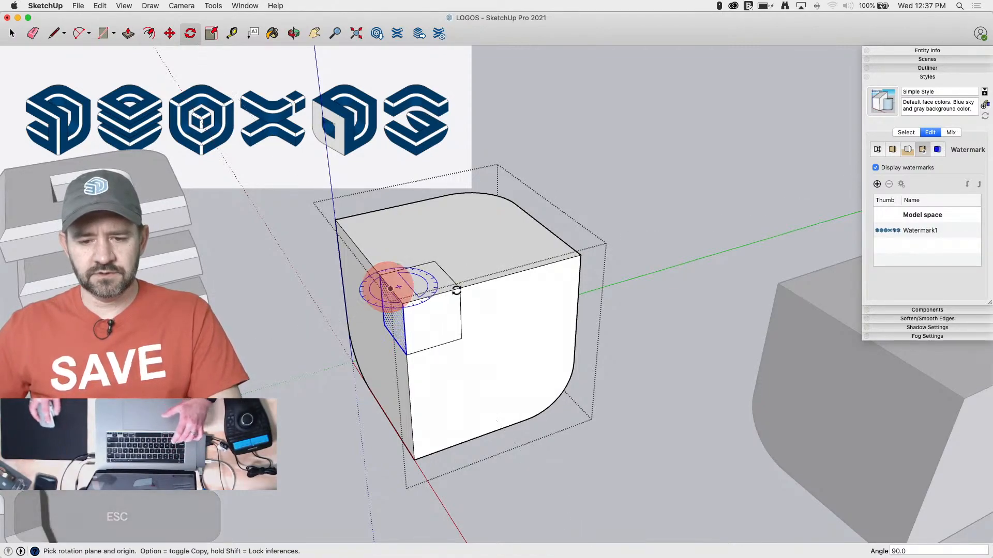
pyautogui.press('space')
pyautogui.moveTo(484, 284); pyautogui.dragTo(393, 284, button='middle')
pyautogui.click(425, 303)
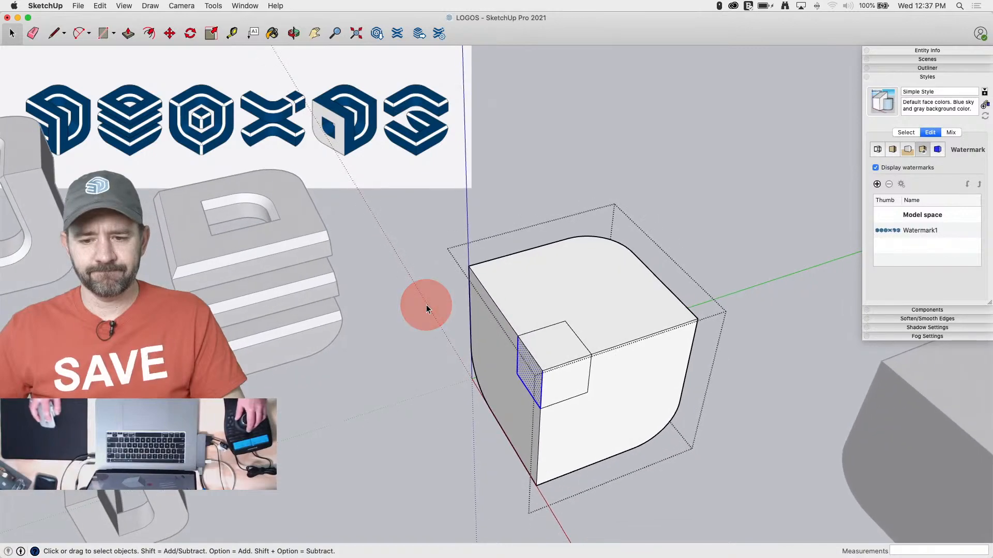
pyautogui.press('space')
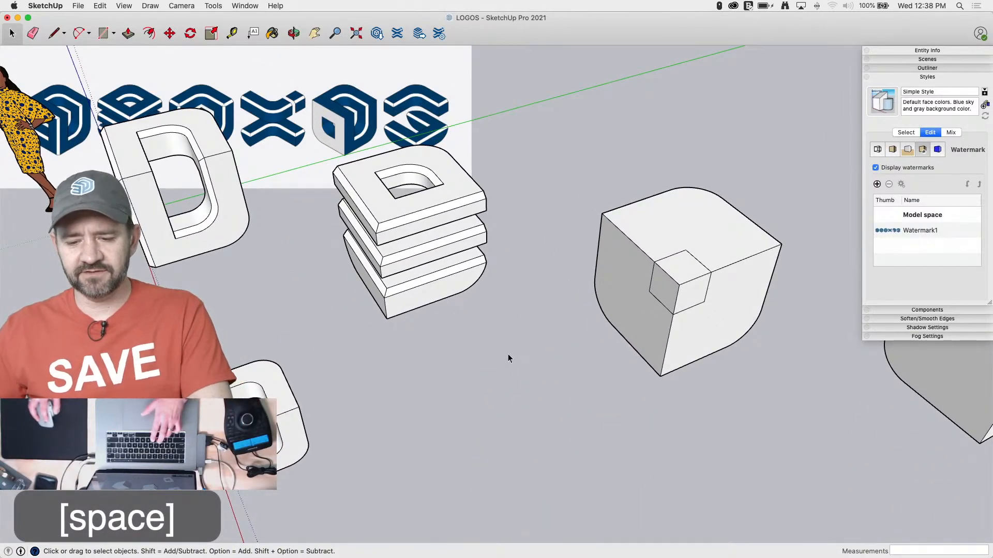
# Paste the copied rounded opening profile on the third cube's top face and move its corner to the small square's inner corner
pyautogui.press('super+v')
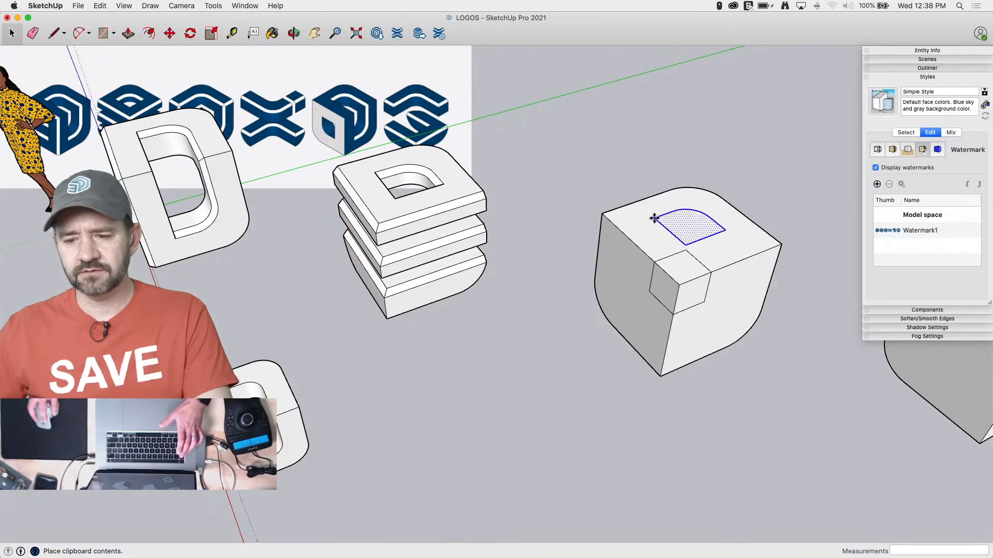
pyautogui.click(655, 218)
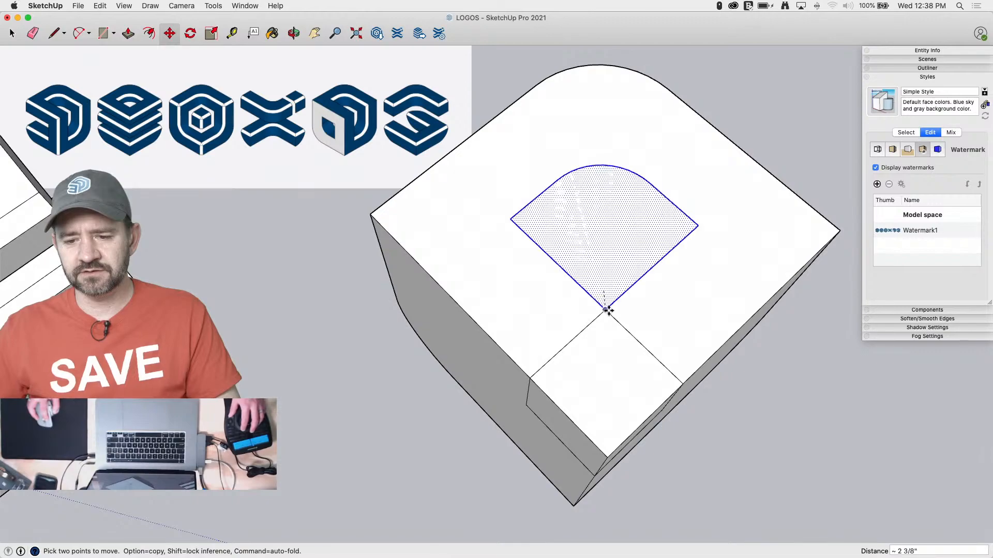
pyautogui.press('l')
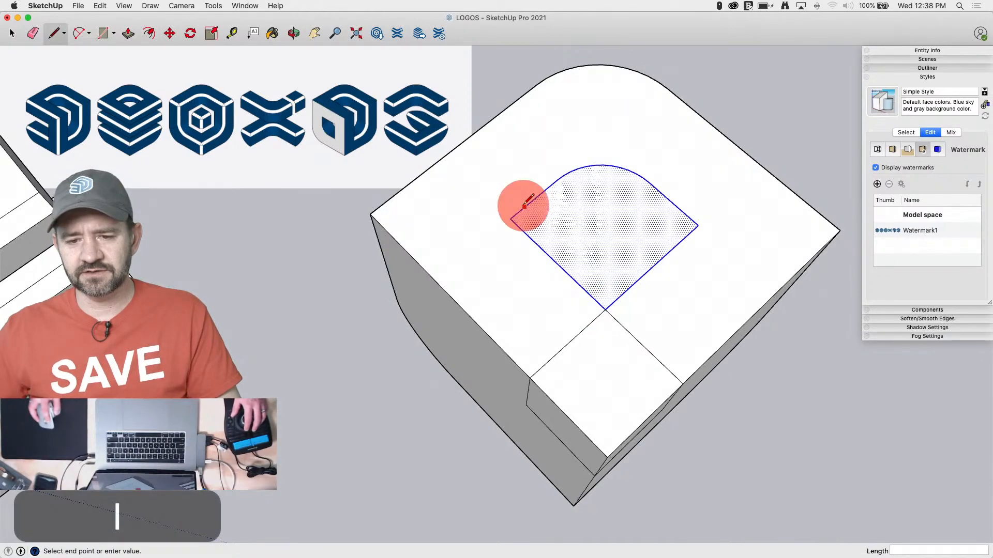
pyautogui.press('space')
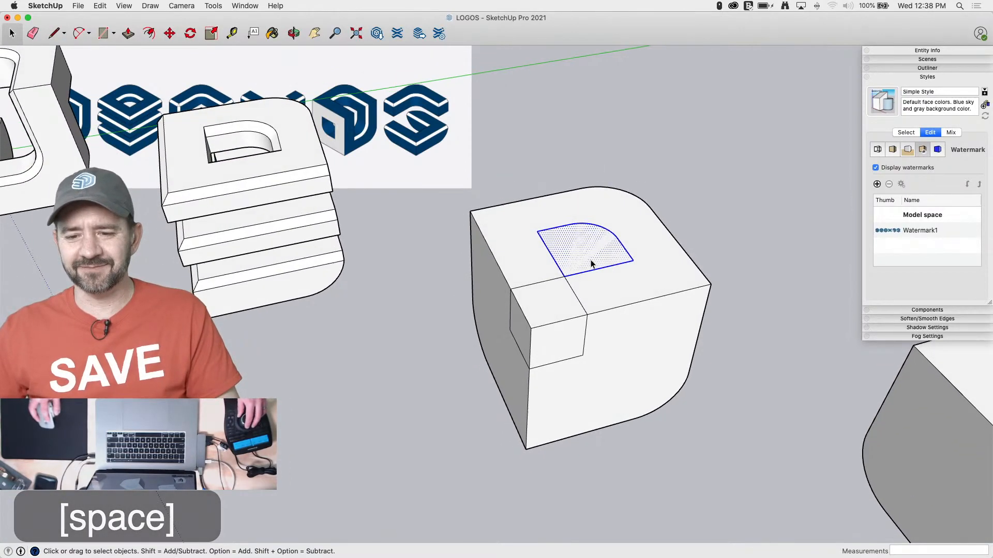
# Rotate copies of the rounded profile about the cube's front top corner onto both front side faces
pyautogui.press('l')
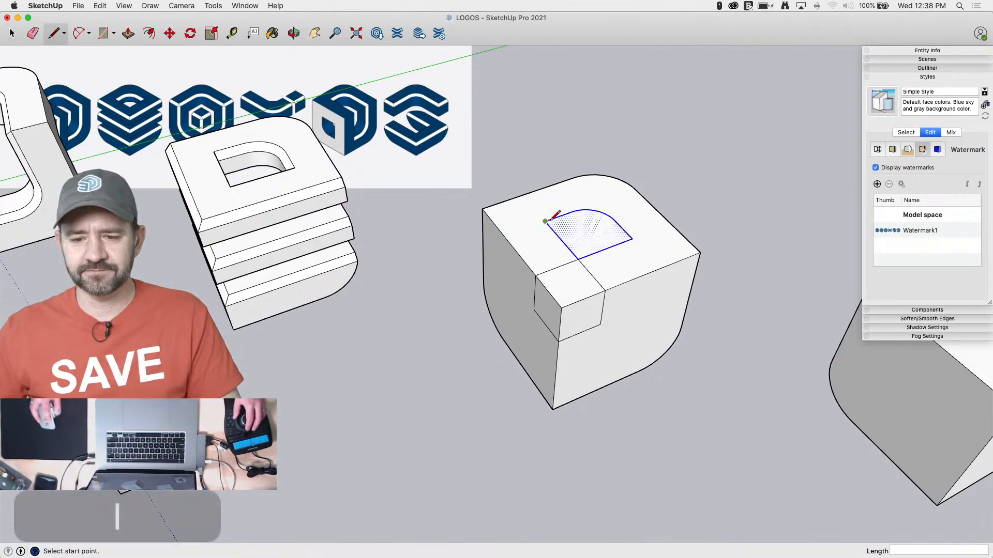
pyautogui.press('space')
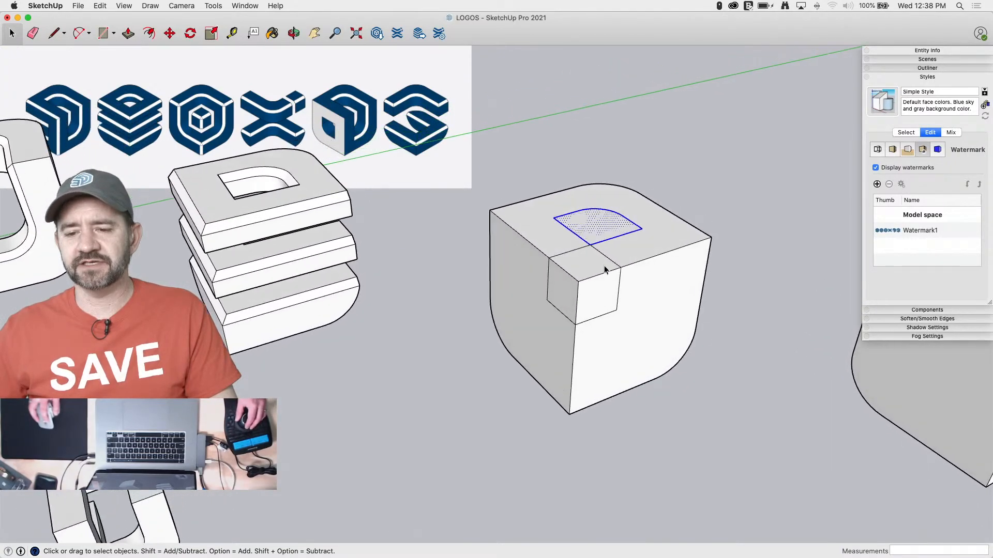
pyautogui.press('q')
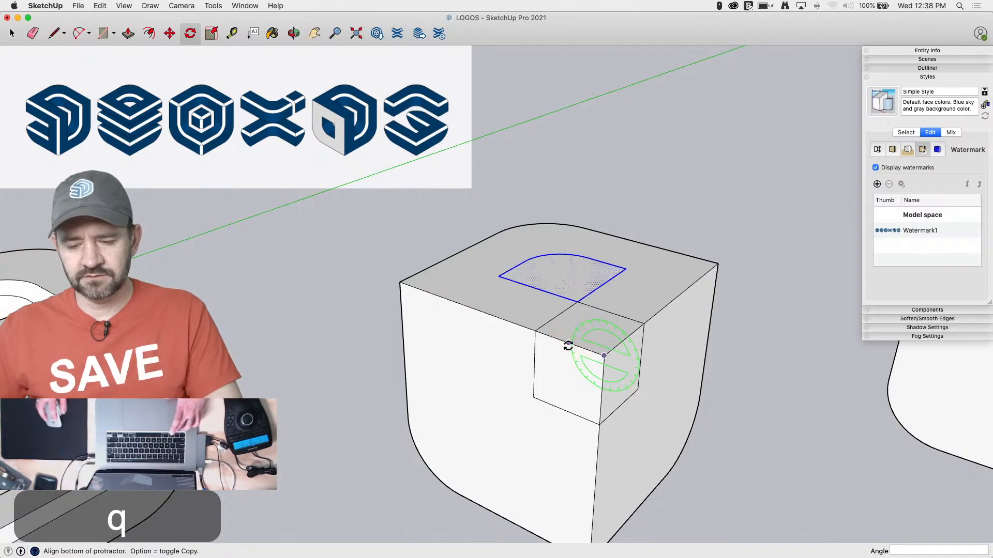
pyautogui.click(601, 425)
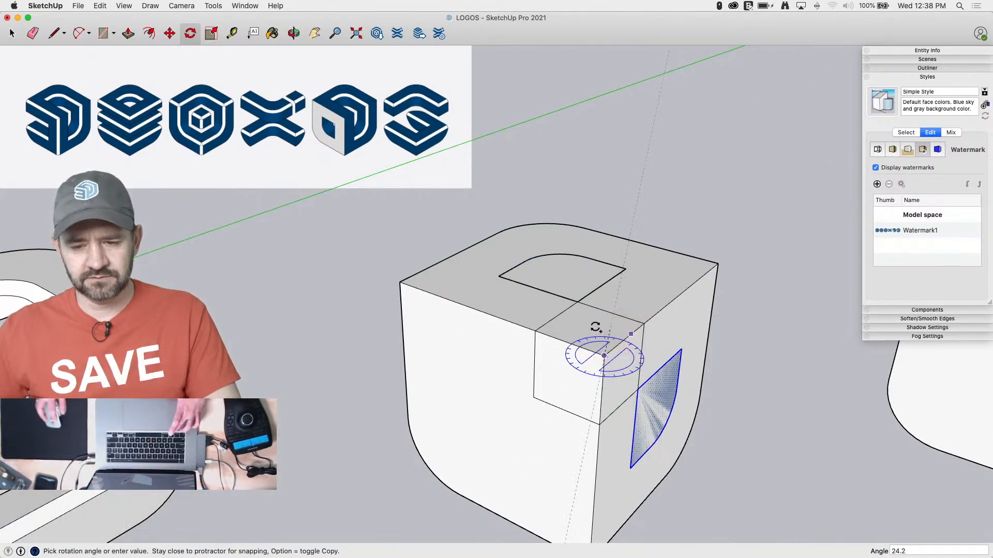
# Draw straight lines extending the rounded profiles' corners to the cube's front edges on the top and both side faces
pyautogui.press('l')
pyautogui.click(455, 366)
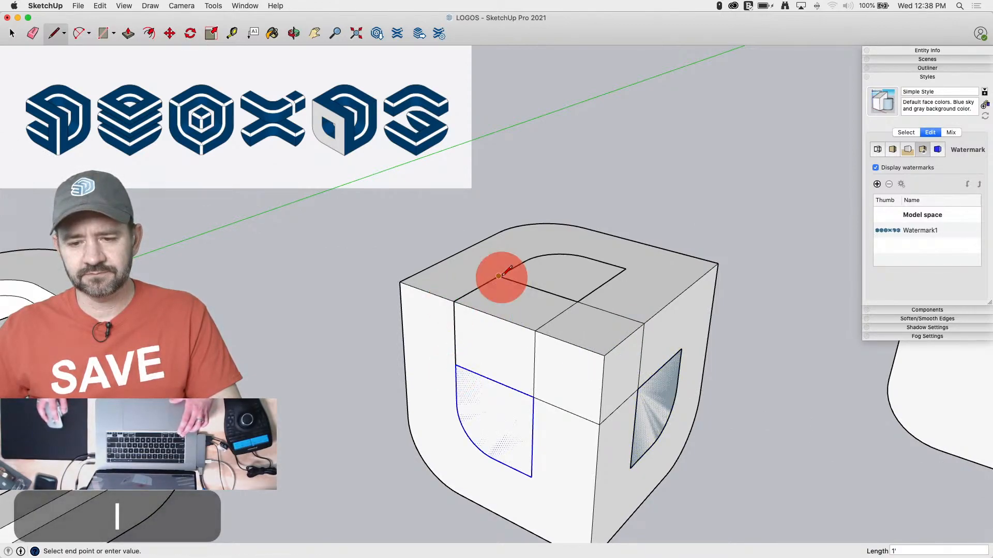
pyautogui.click(626, 268)
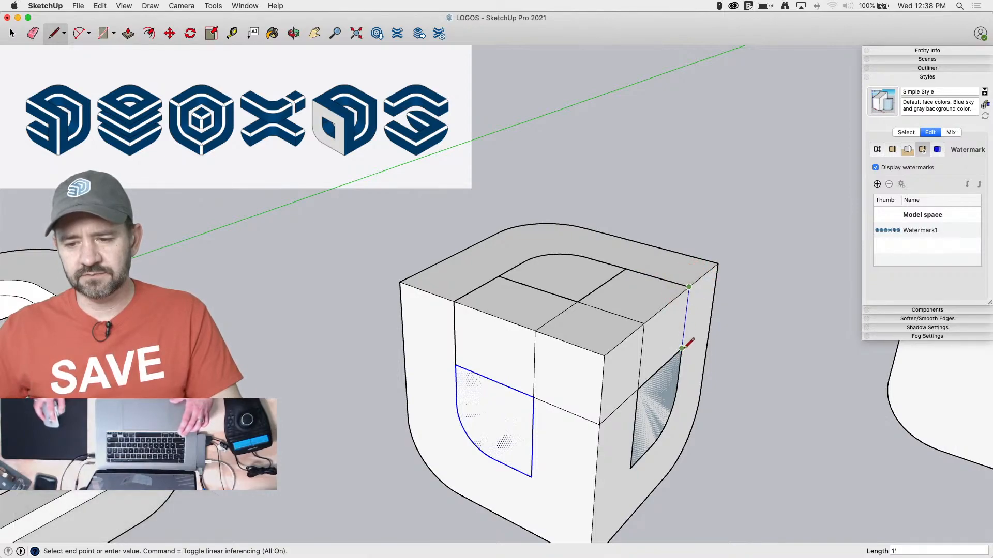
pyautogui.press('l')
pyautogui.click(629, 468)
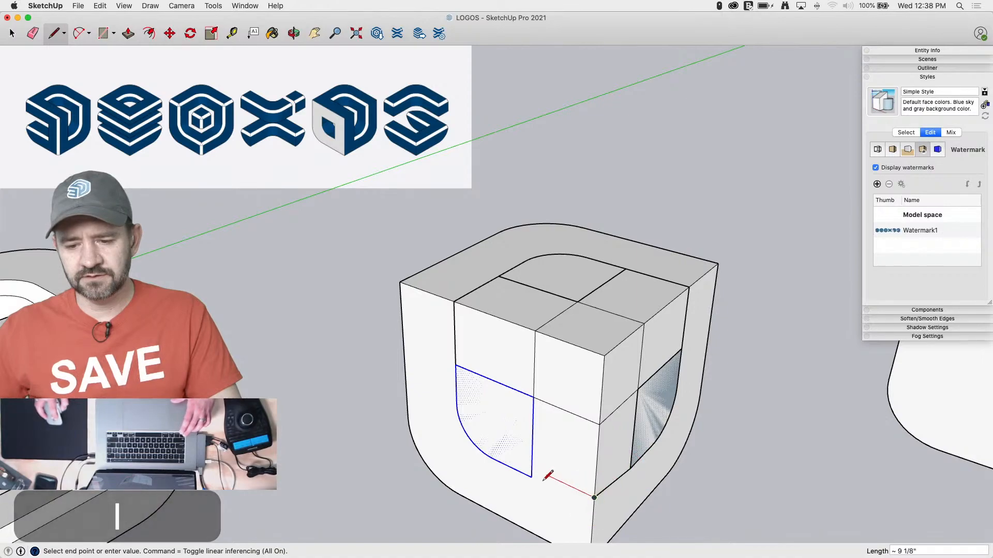
# Erase the misaligned edge beside the front vertical edge and redraw lines joining the bottom corners of both side profiles
pyautogui.press('e')
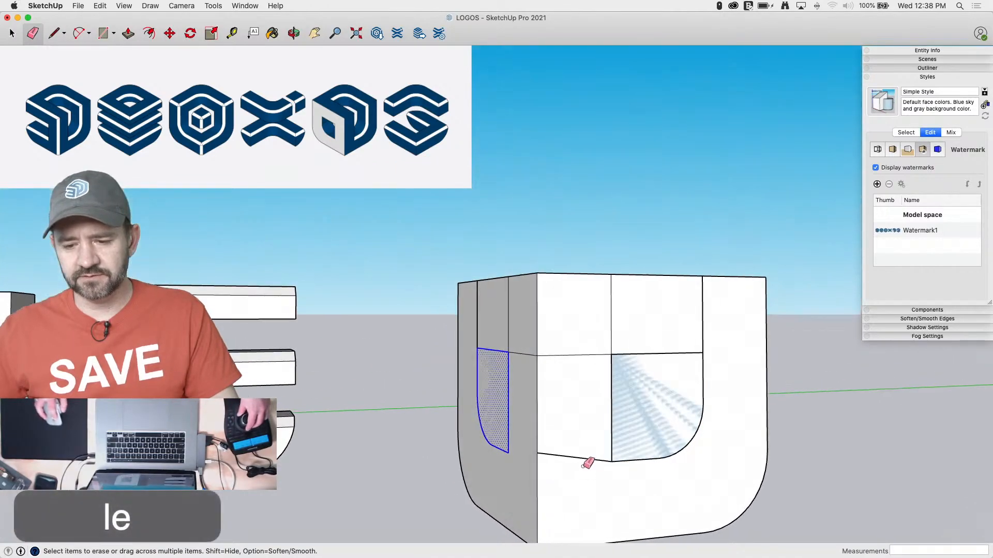
pyautogui.click(576, 455)
pyautogui.press('l')
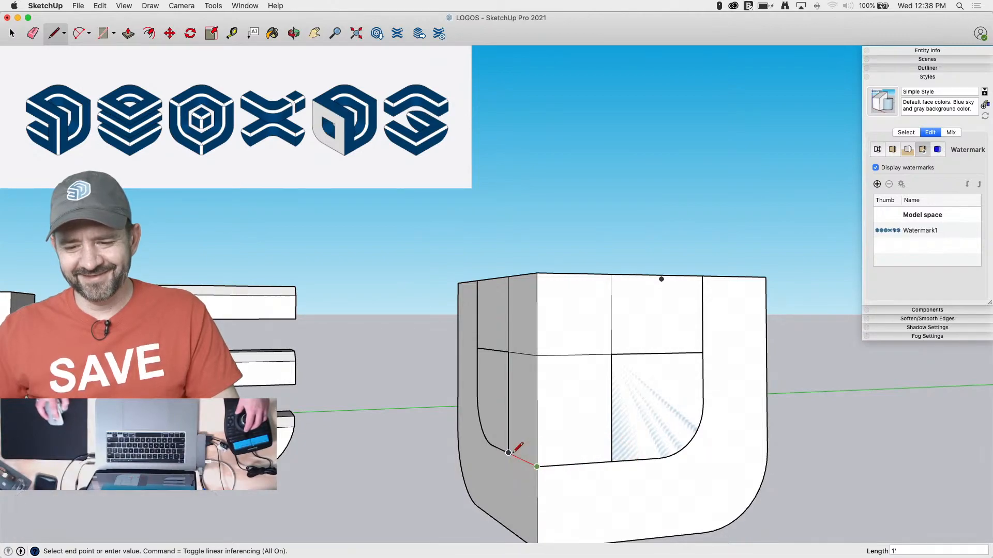
# Cut the rounded outlines on all three faces, open the third cube for editing and paste them in place inside it
pyautogui.press('space')
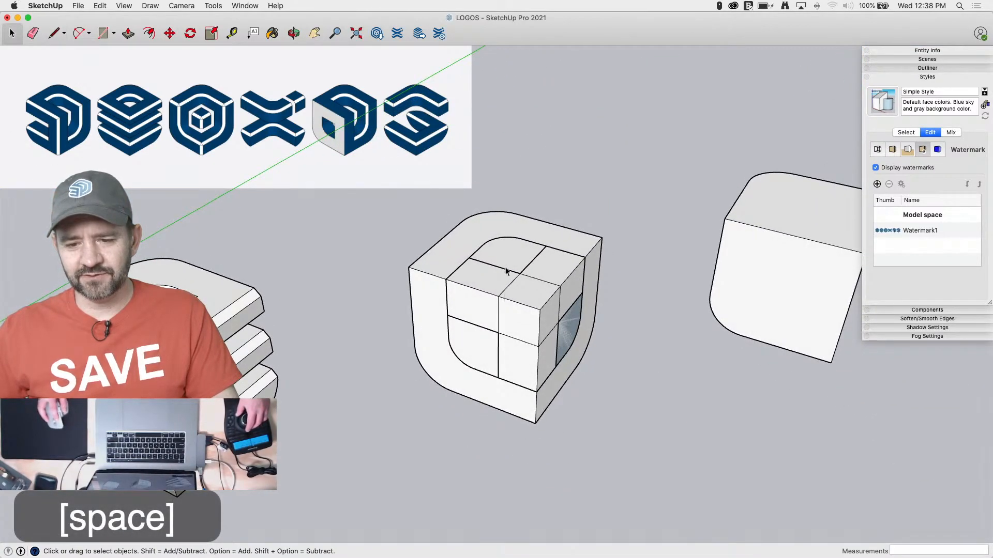
pyautogui.doubleClick(505, 267)
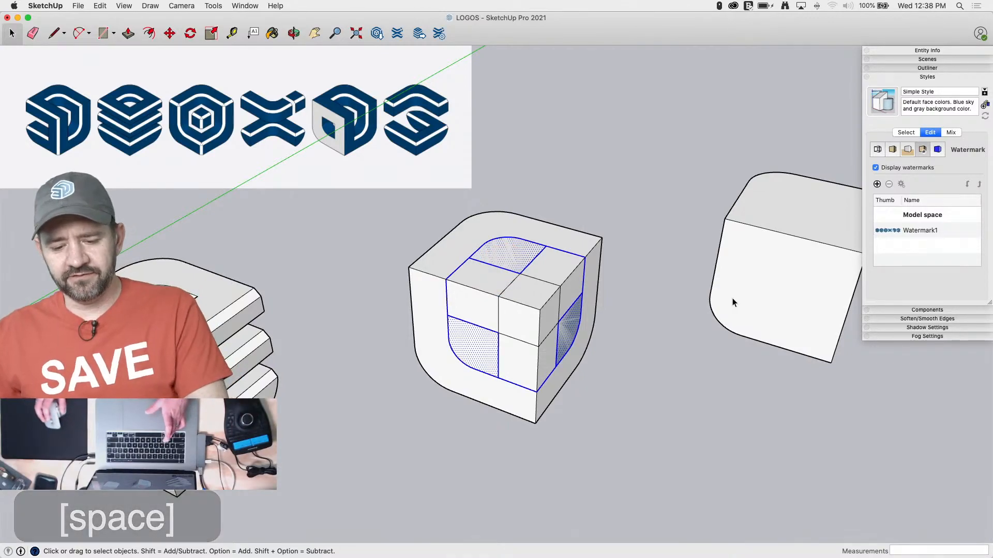
pyautogui.press('super+x')
pyautogui.doubleClick(544, 318)
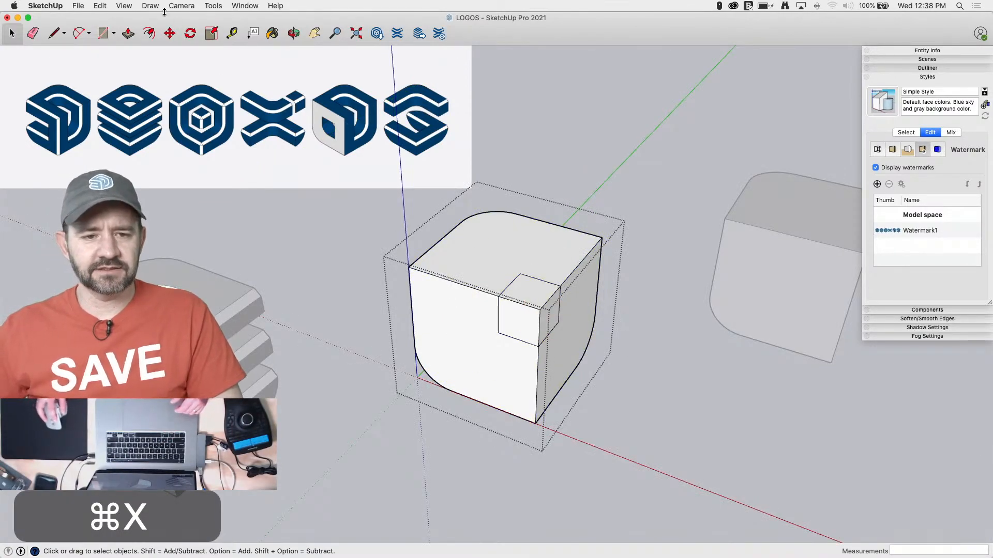
pyautogui.click(100, 6)
pyautogui.click(137, 197)
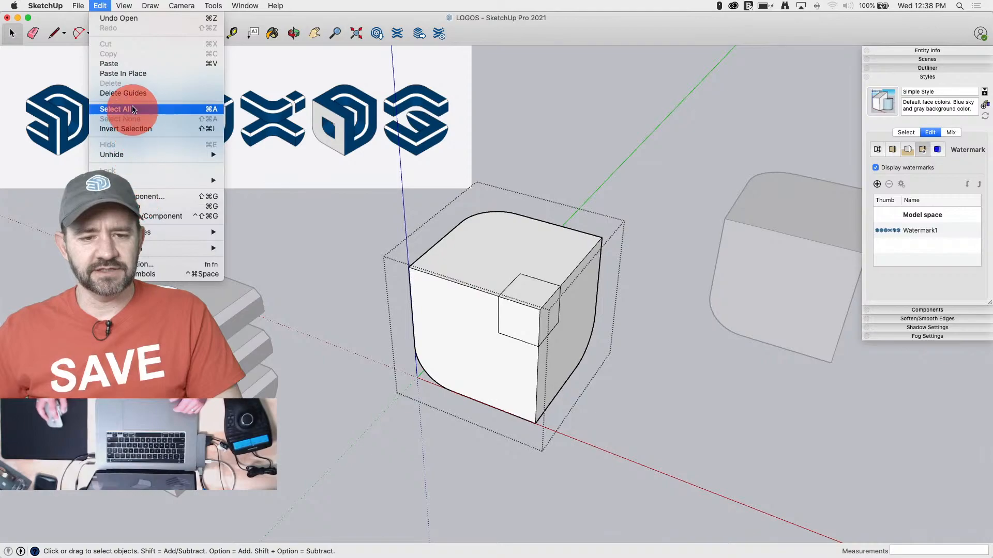
pyautogui.moveTo(133, 109); pyautogui.dragTo(511, 102)
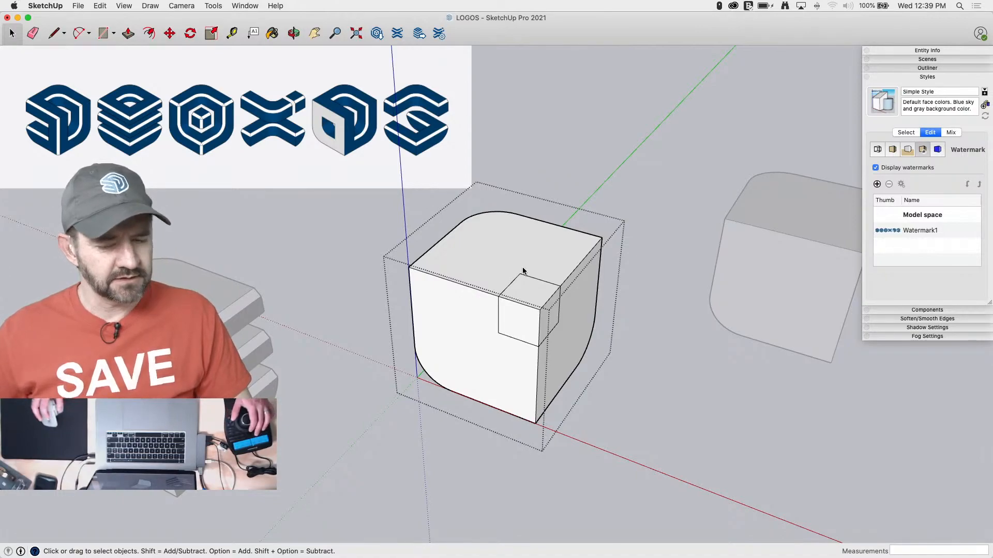
pyautogui.hotkey('alt', 'v')
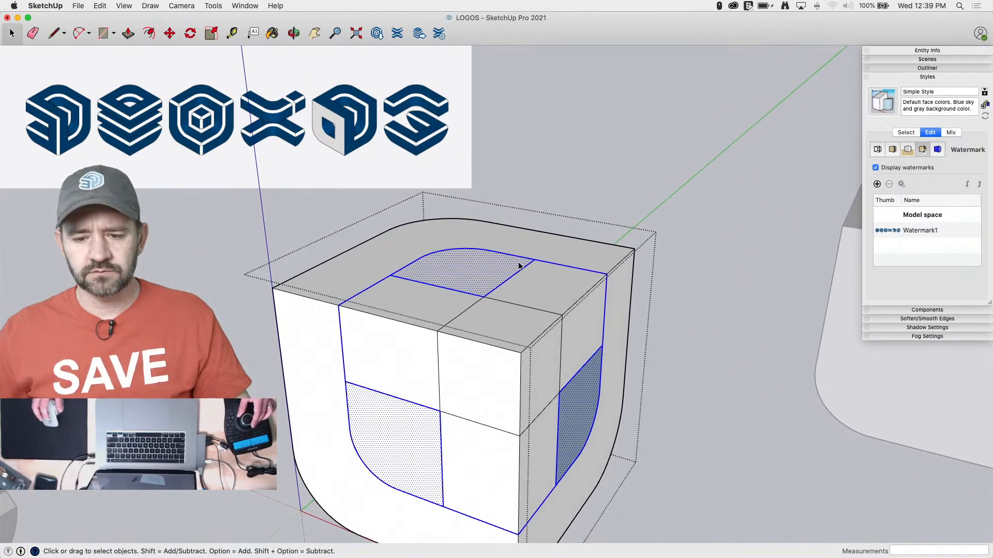
# Push the three rectangular regions between the corner squares and rounded profiles inward, leaving the small corner cube standing
pyautogui.click(379, 288)
pyautogui.press('p')
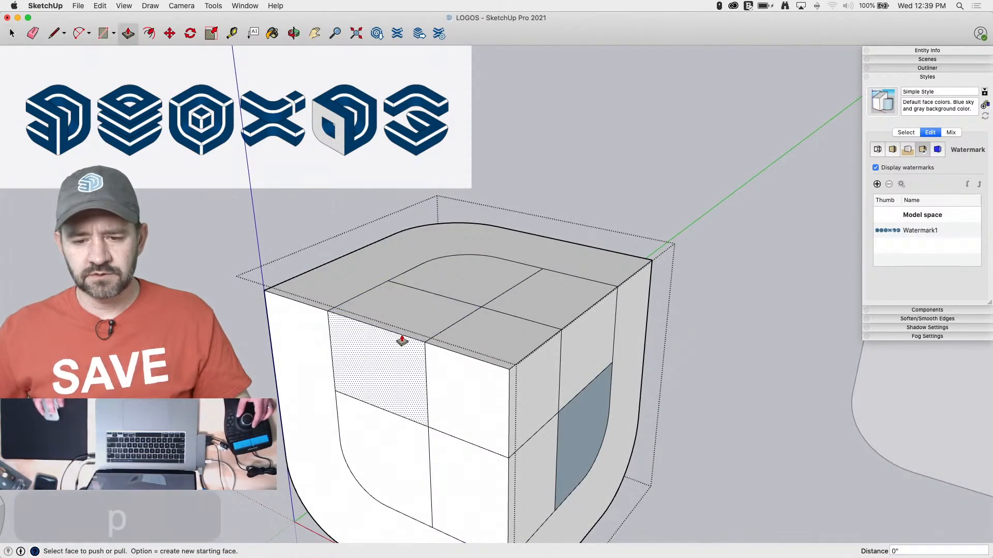
pyautogui.moveTo(402, 341); pyautogui.dragTo(395, 431)
pyautogui.moveTo(545, 313); pyautogui.dragTo(583, 389)
pyautogui.moveTo(501, 459); pyautogui.dragTo(416, 462)
pyautogui.press('space')
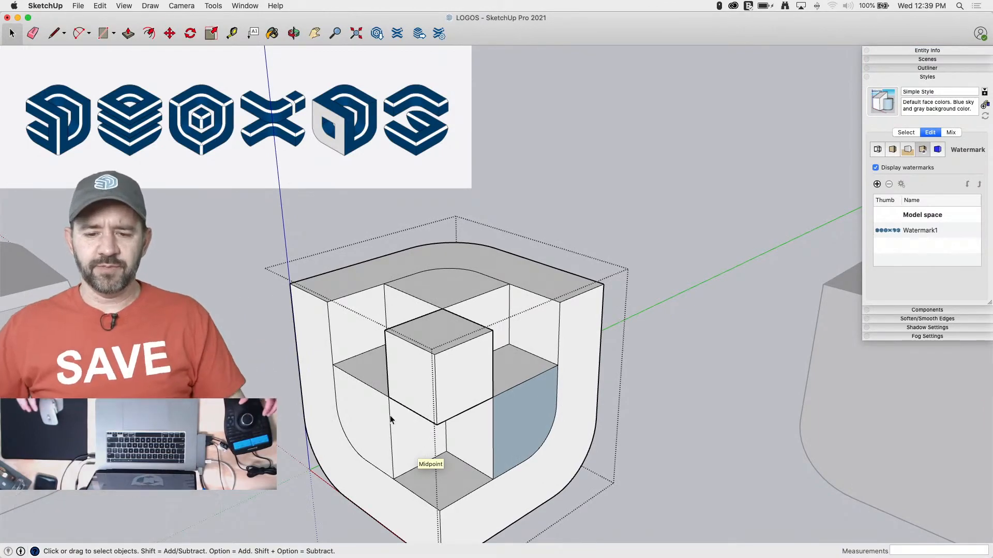
# Push the rounded profile faces on both sides and the top into the cube up to the frame's inner corners, the first by 2' 4"
pyautogui.press('p')
pyautogui.moveTo(408, 394); pyautogui.dragTo(523, 355)
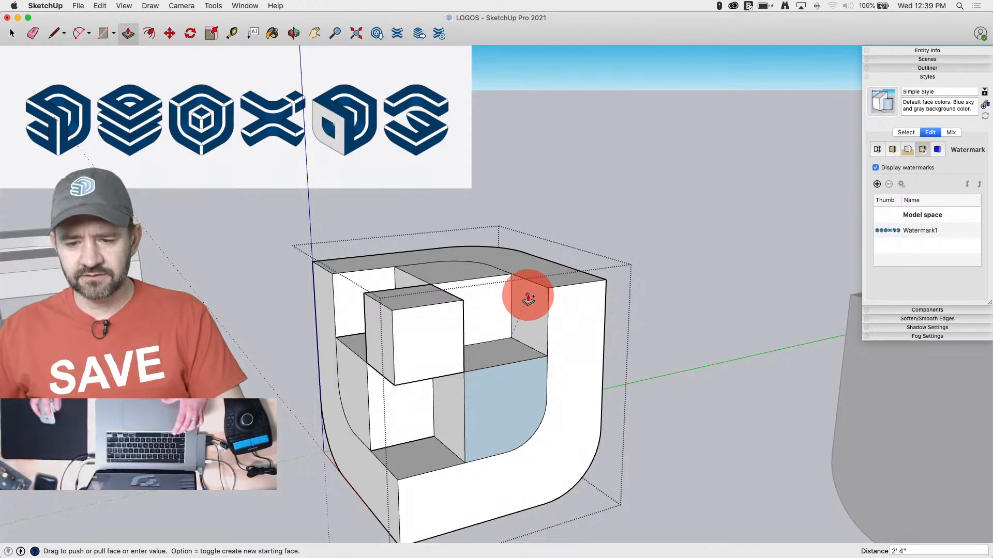
pyautogui.moveTo(528, 298); pyautogui.dragTo(537, 257)
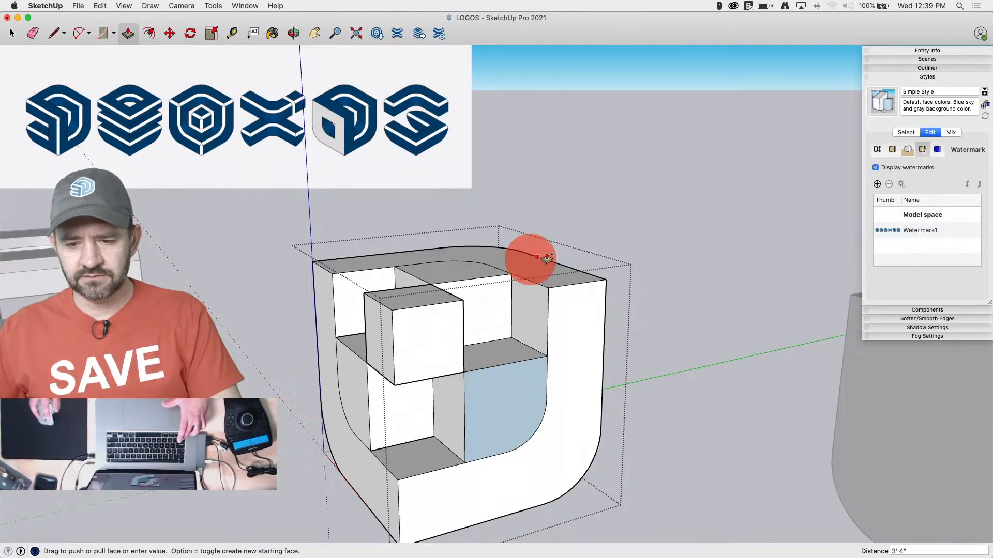
pyautogui.click(550, 292)
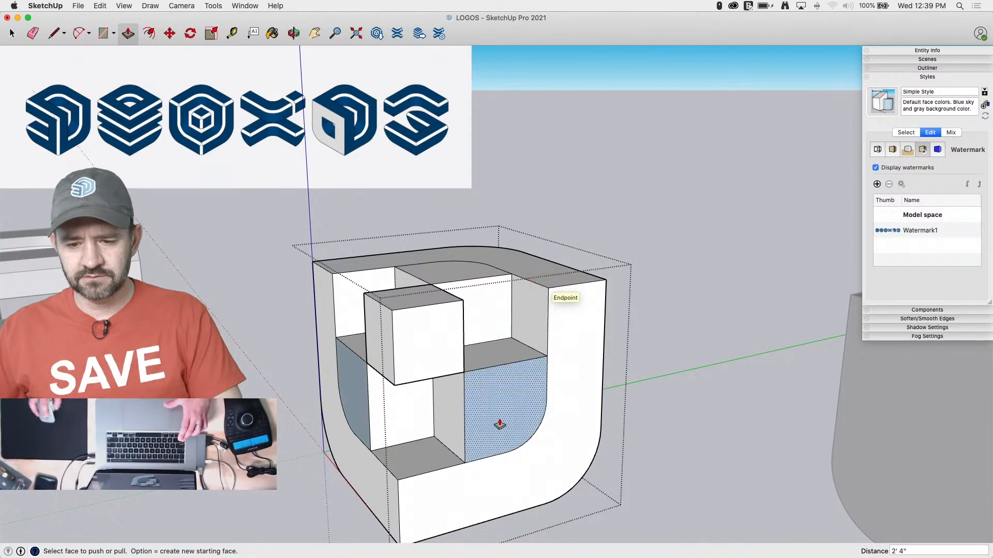
pyautogui.moveTo(498, 425); pyautogui.dragTo(365, 365)
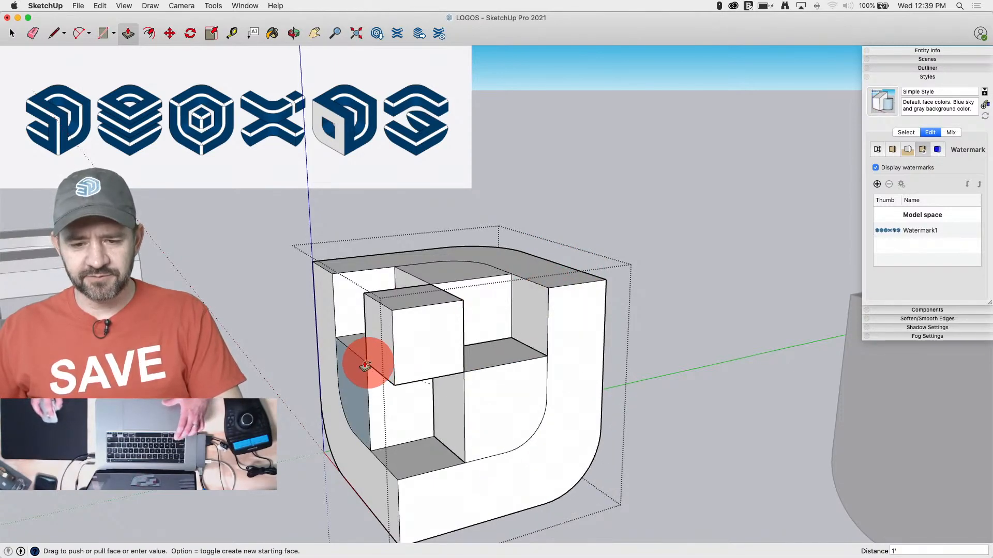
pyautogui.click(335, 343)
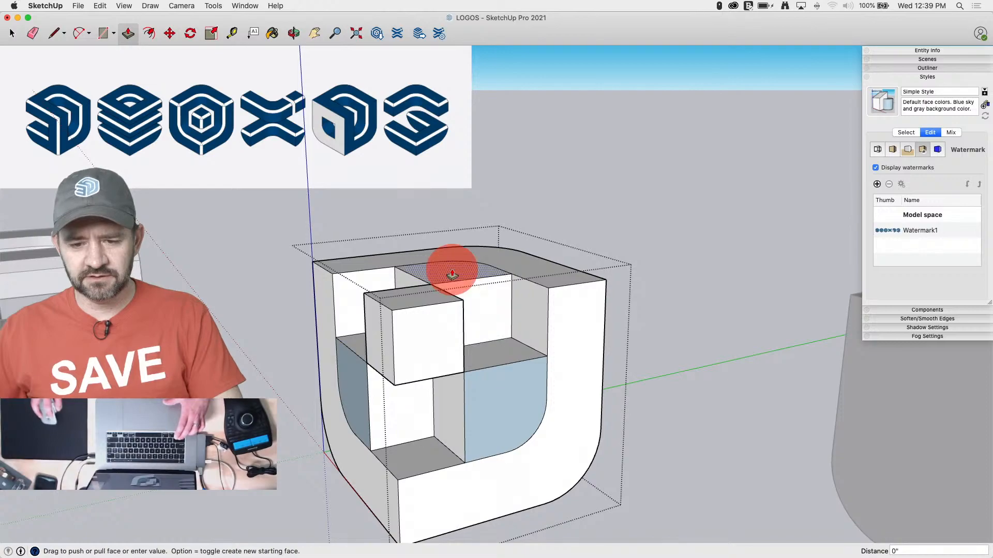
pyautogui.moveTo(451, 275); pyautogui.dragTo(395, 486)
# Select all of the third cube's geometry and intersect its faces with the selection
pyautogui.press('space')
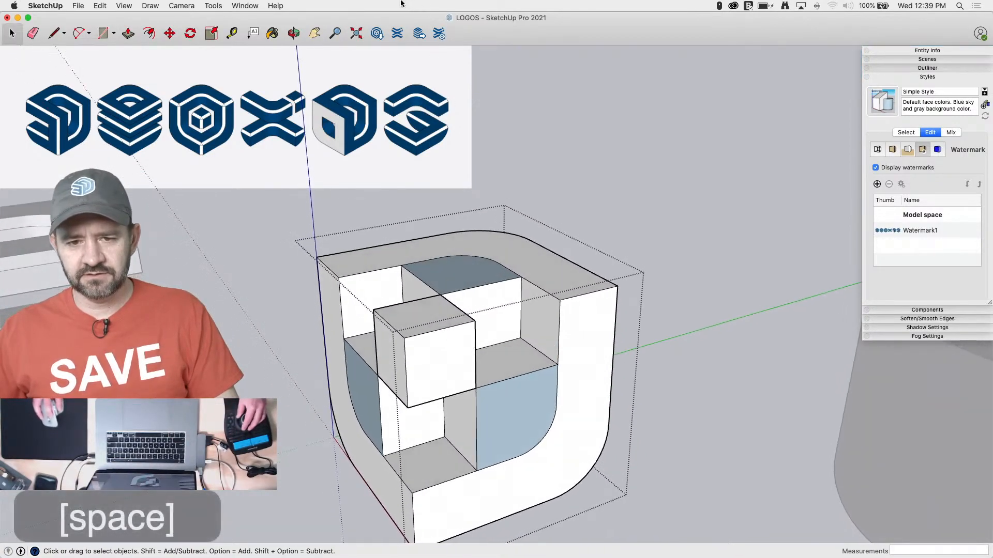
pyautogui.moveTo(686, 144); pyautogui.dragTo(217, 519)
pyautogui.rightClick(381, 380)
pyautogui.moveTo(434, 469)
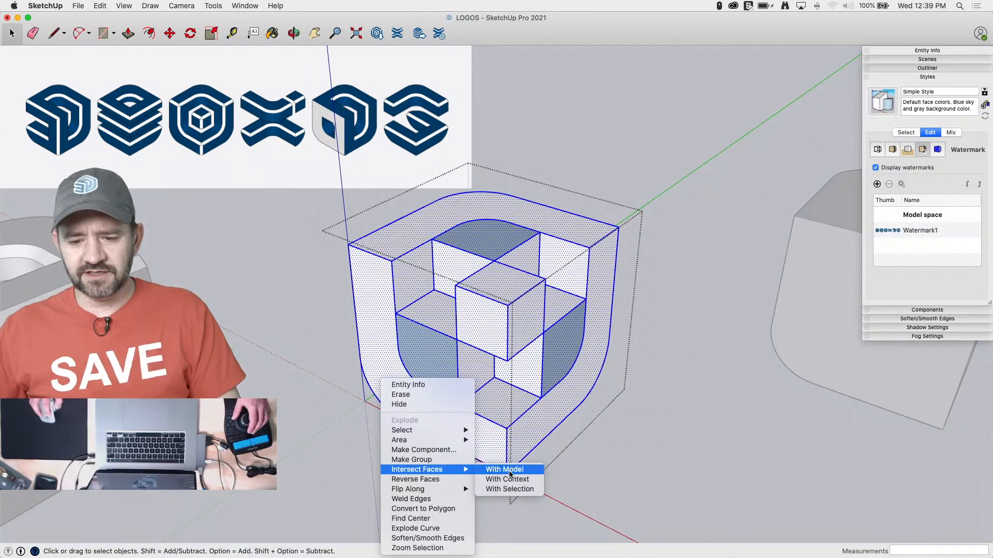
pyautogui.click(509, 489)
# Erase the surplus edges around the small cube so the faces closing the rounded cavities are removed, undoing the last erasure
pyautogui.press('e')
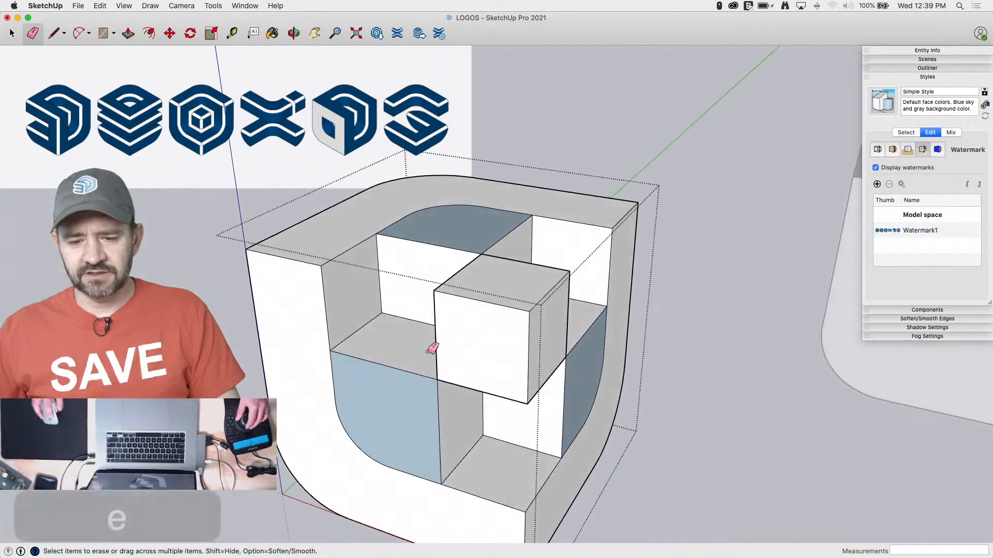
pyautogui.click(408, 376)
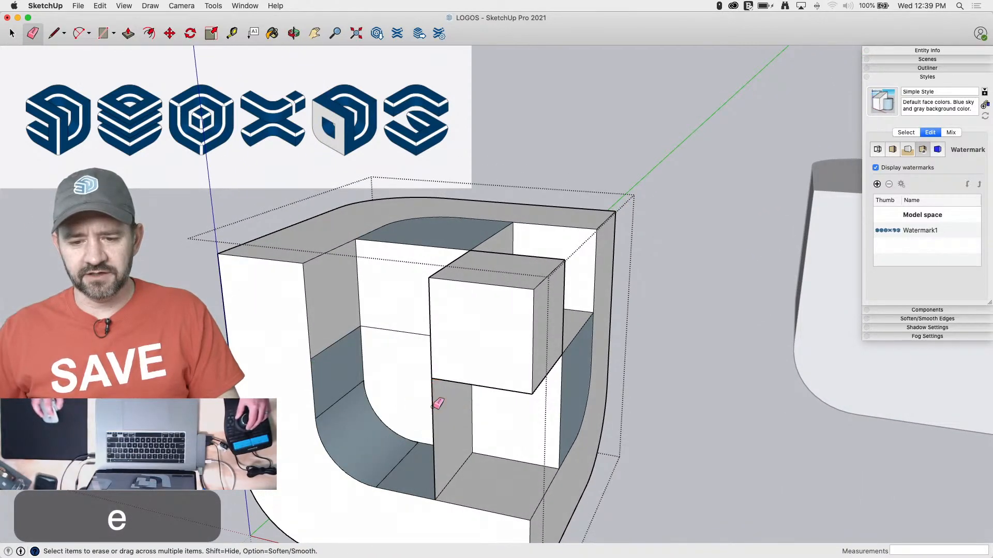
pyautogui.click(432, 409)
pyautogui.click(421, 265)
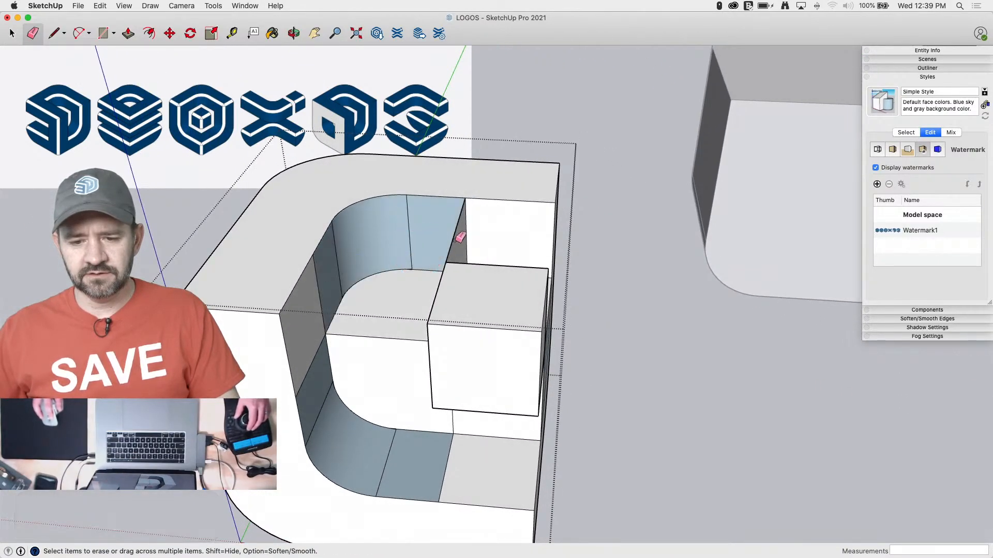
pyautogui.click(450, 239)
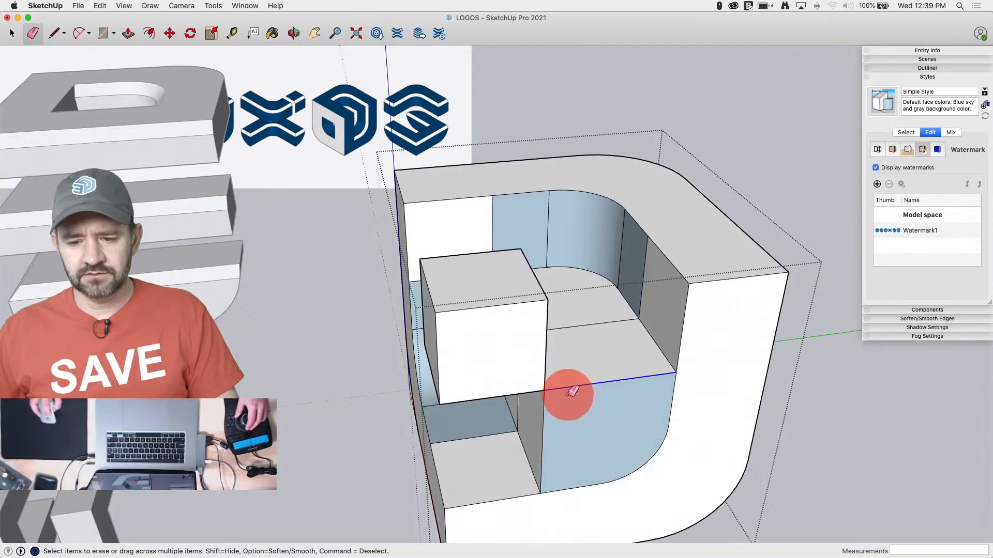
pyautogui.click(573, 392)
pyautogui.click(581, 352)
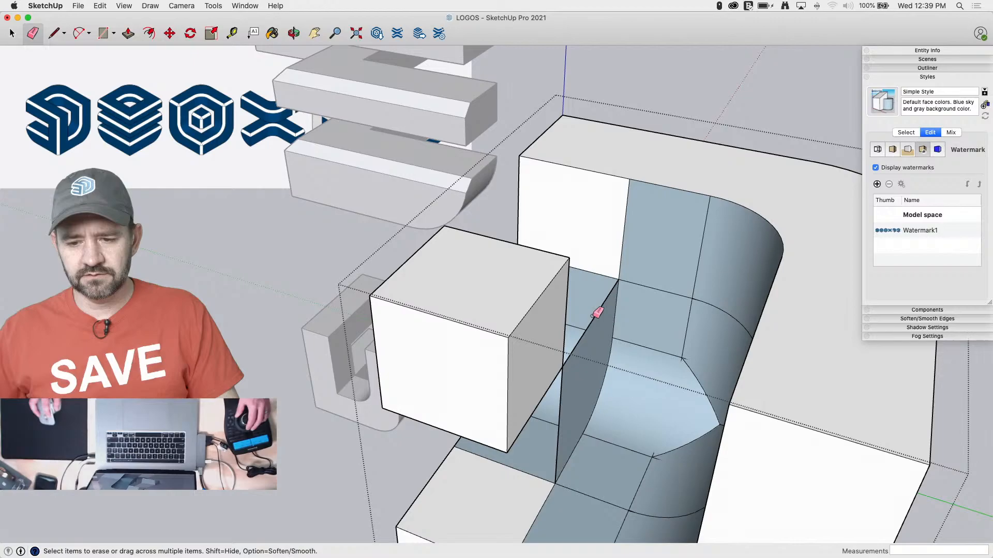
pyautogui.click(600, 315)
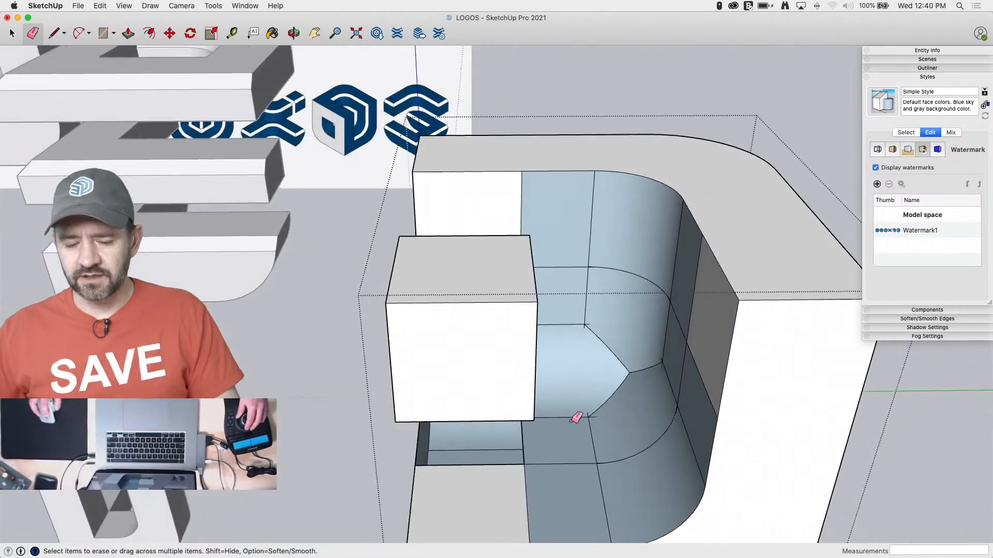
pyautogui.press('super+z')
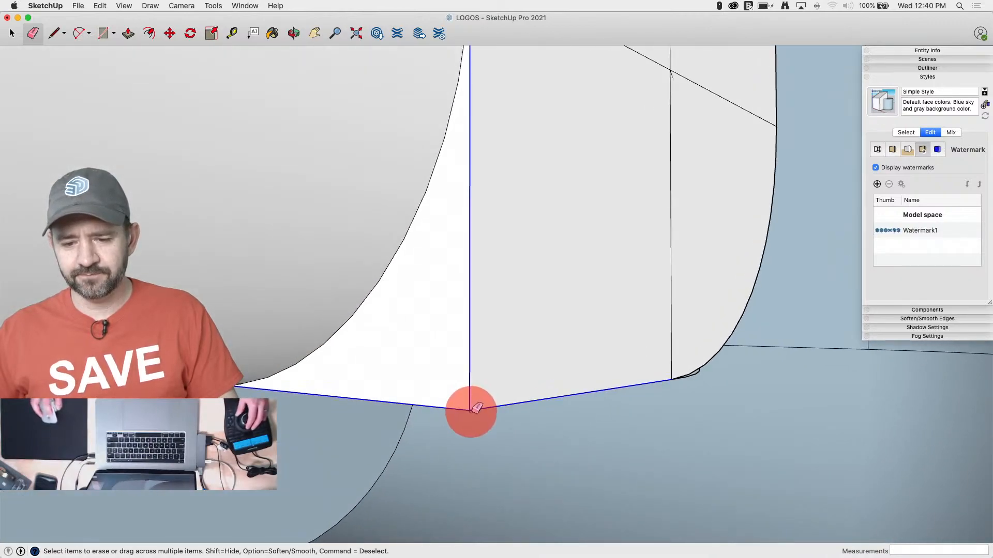
# Remove the large inner wall, the sliver edges and the triangular face at the rounded end of the leftover inner block
pyautogui.moveTo(472, 411); pyautogui.dragTo(484, 414)
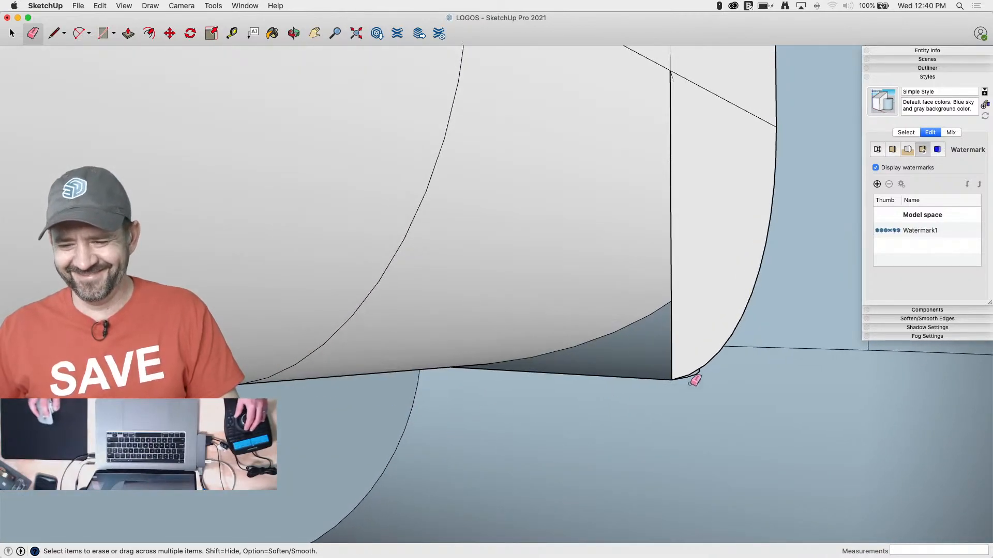
pyautogui.moveTo(673, 382); pyautogui.dragTo(717, 387)
pyautogui.press('space')
pyautogui.click(707, 357)
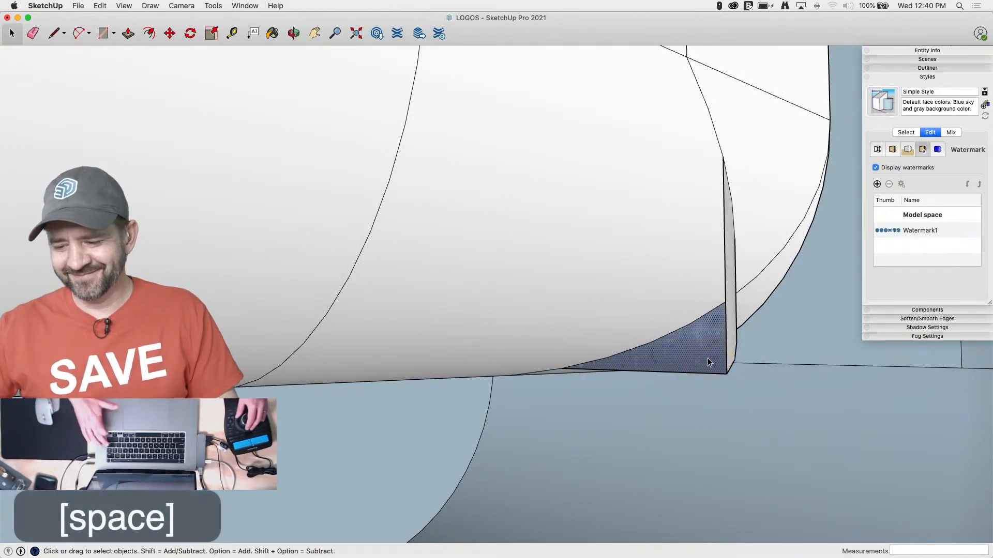
pyautogui.press('BackSpace')
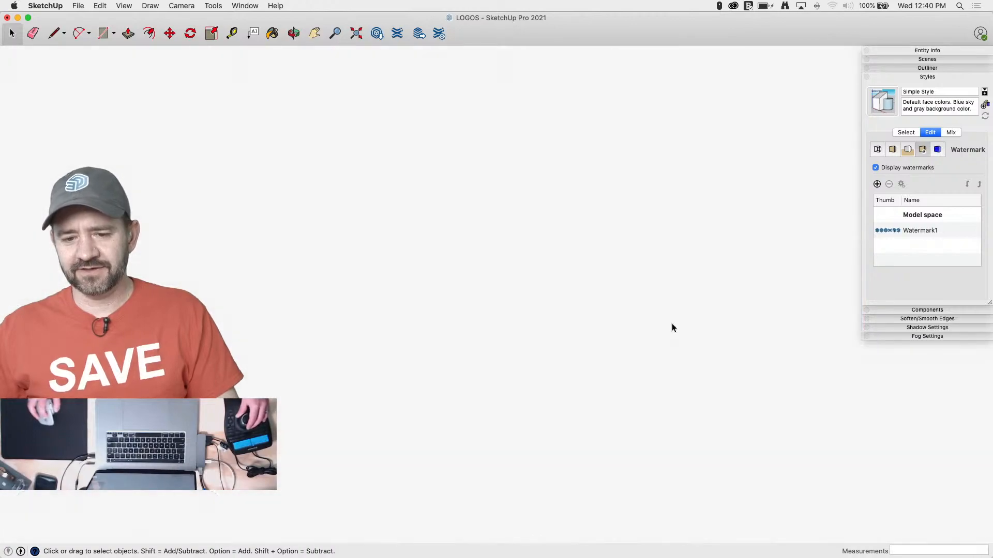
# Delete the remaining unneeded flat faces around the curved underside of the inner block
pyautogui.click(593, 379)
pyautogui.press('BackSpace')
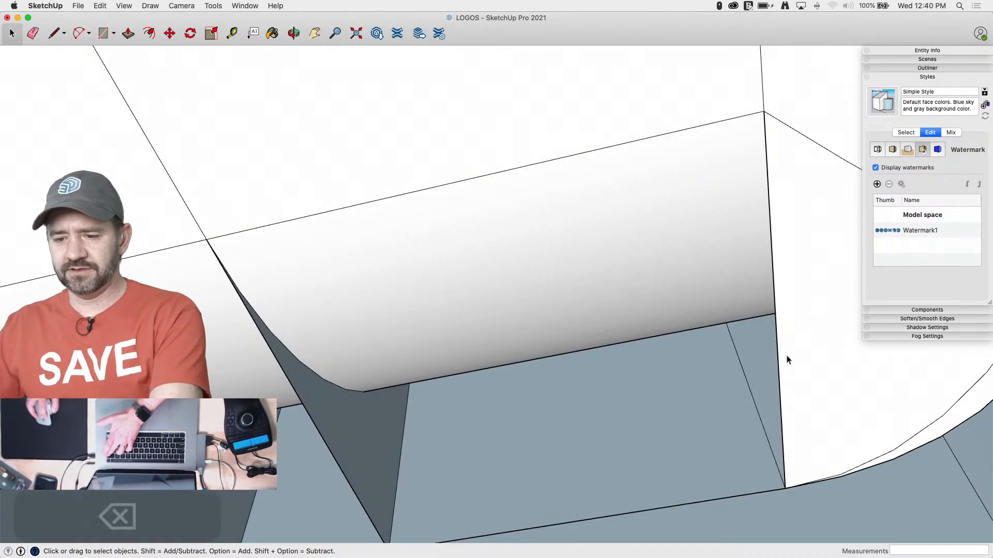
pyautogui.click(767, 379)
pyautogui.press('BackSpace')
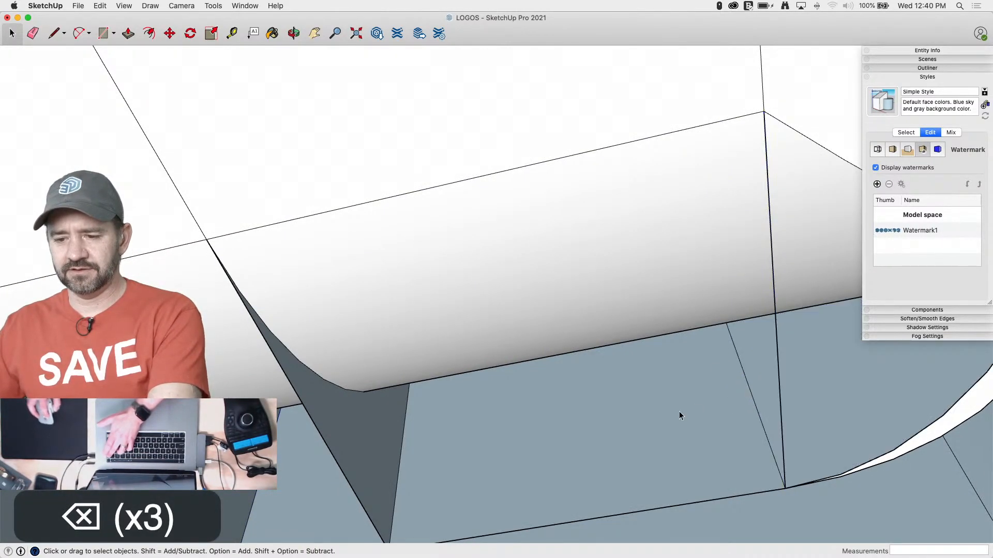
pyautogui.click(668, 414)
pyautogui.press('BackSpace')
pyautogui.click(367, 424)
pyautogui.press('BackSpace')
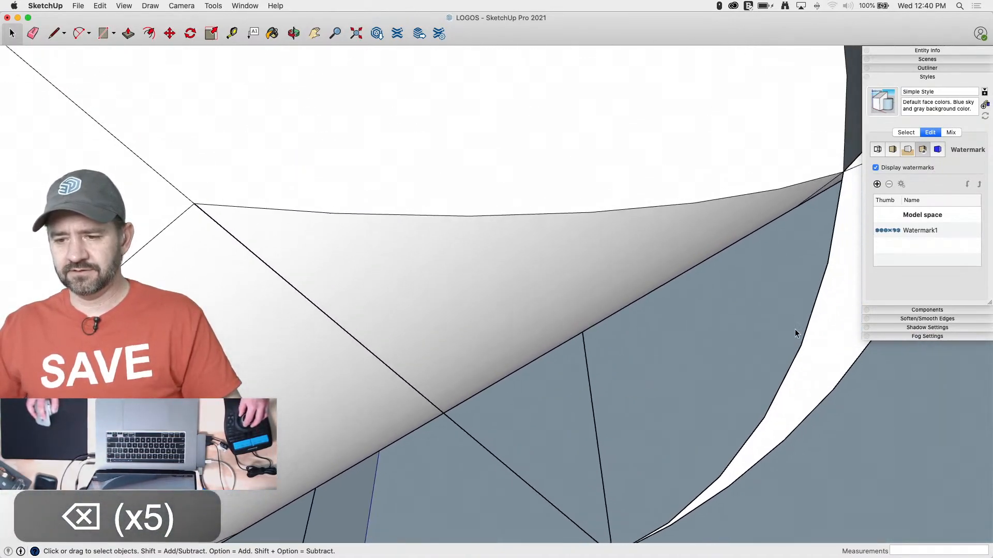
# Delete the leftover face and draw lines between the endpoints at the rounded corner to close the gap in the neighbouring face
pyautogui.click(779, 309)
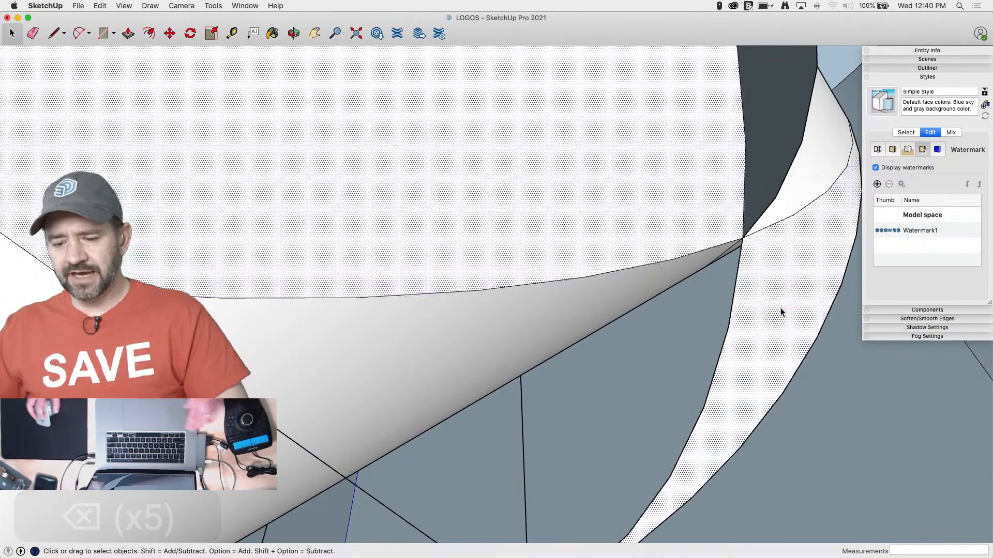
pyautogui.click(744, 258)
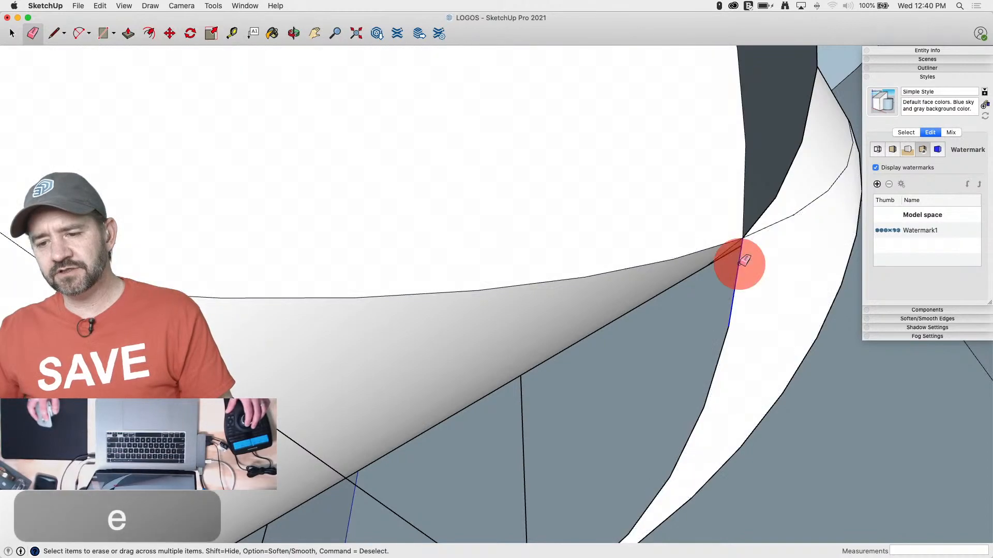
pyautogui.click(672, 258)
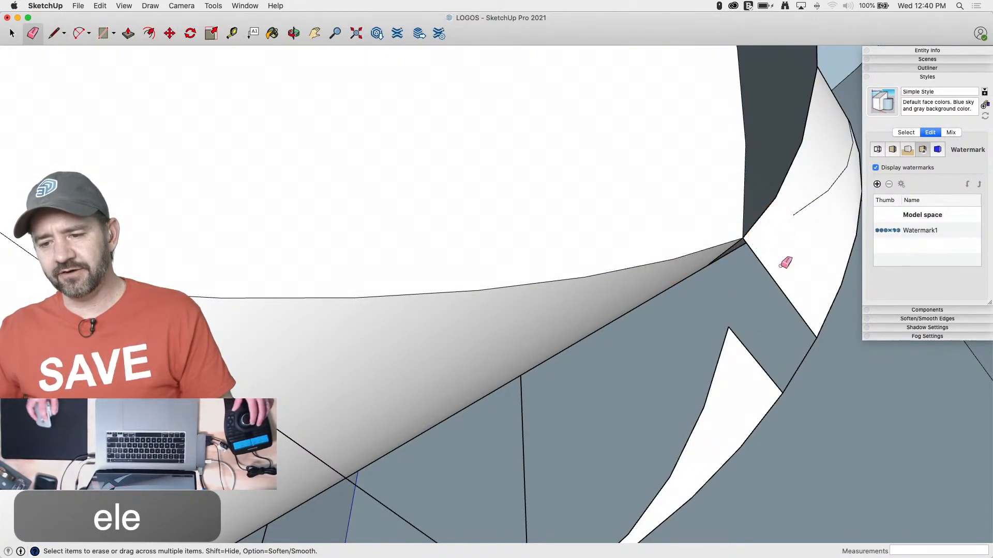
pyautogui.press('l')
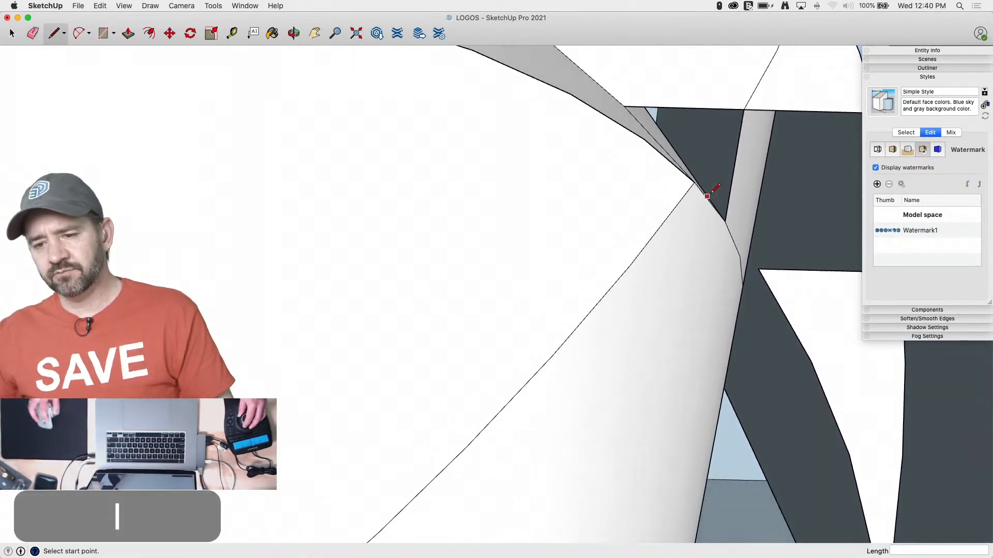
pyautogui.click(684, 155)
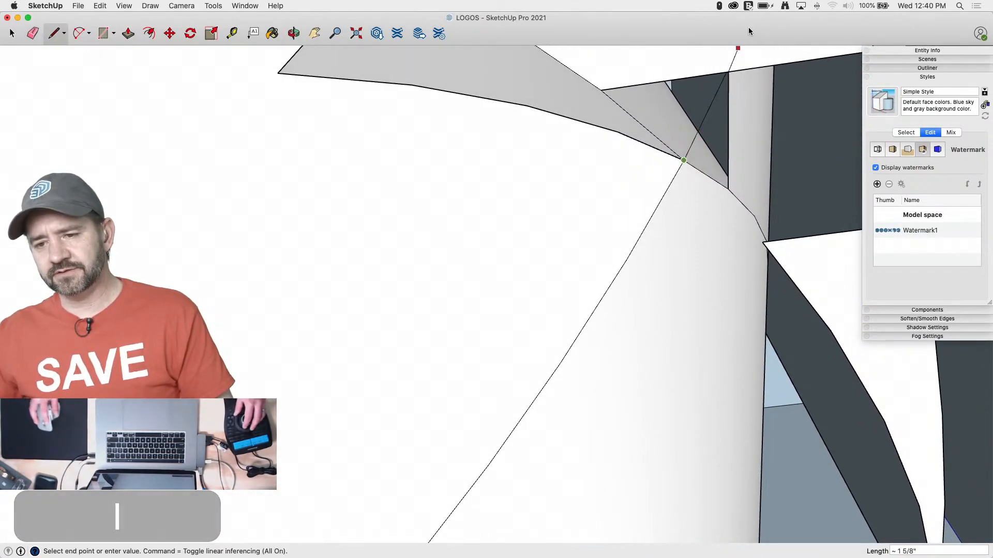
# Erase the remaining gray face's edges at the corner, the leftover inner-block outline and the loose arc beside the curved end
pyautogui.press('e')
pyautogui.moveTo(512, 182); pyautogui.dragTo(456, 181)
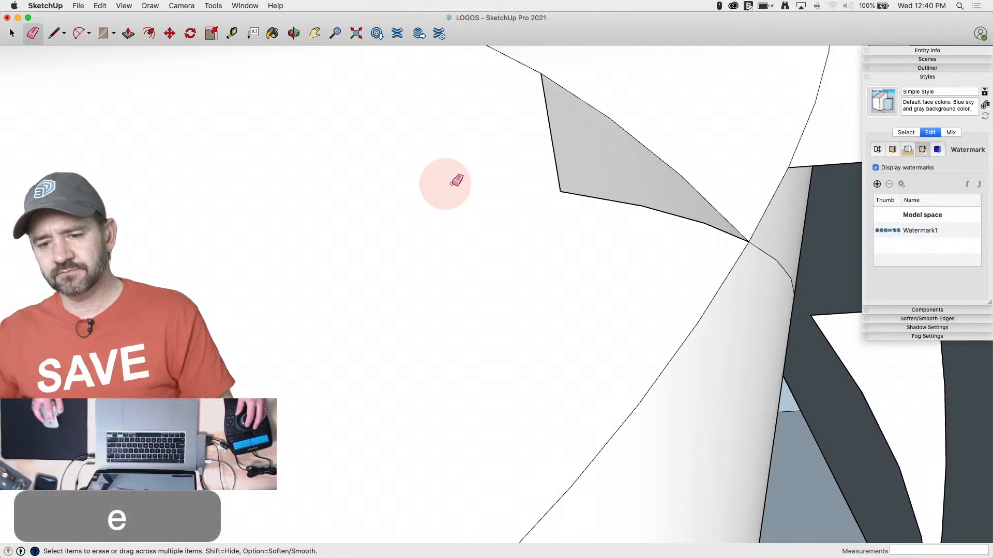
pyautogui.moveTo(564, 187)
pyautogui.mouseDown()
pyautogui.moveTo(657, 197)
pyautogui.moveTo(714, 225)
pyautogui.mouseUp()
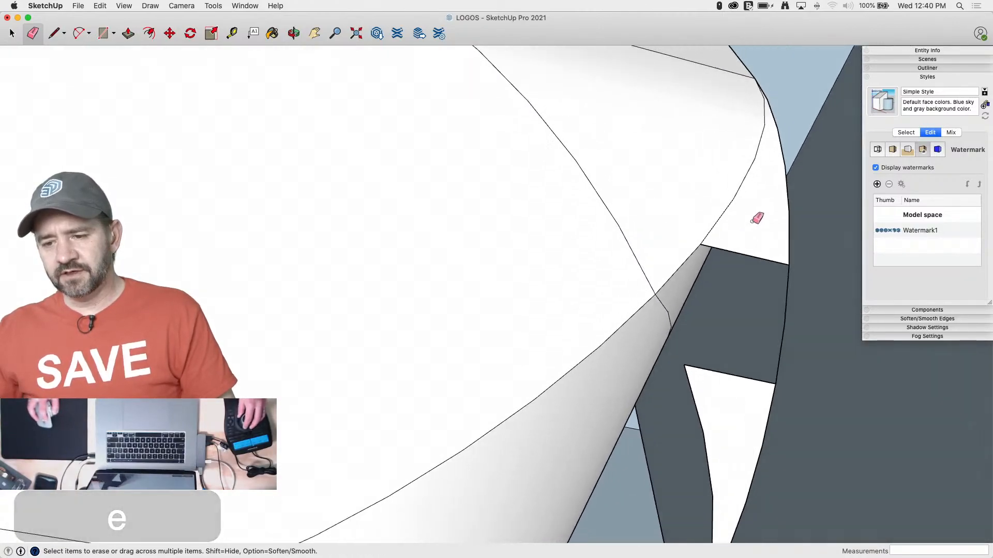
pyautogui.click(762, 263)
pyautogui.moveTo(765, 264); pyautogui.dragTo(774, 266)
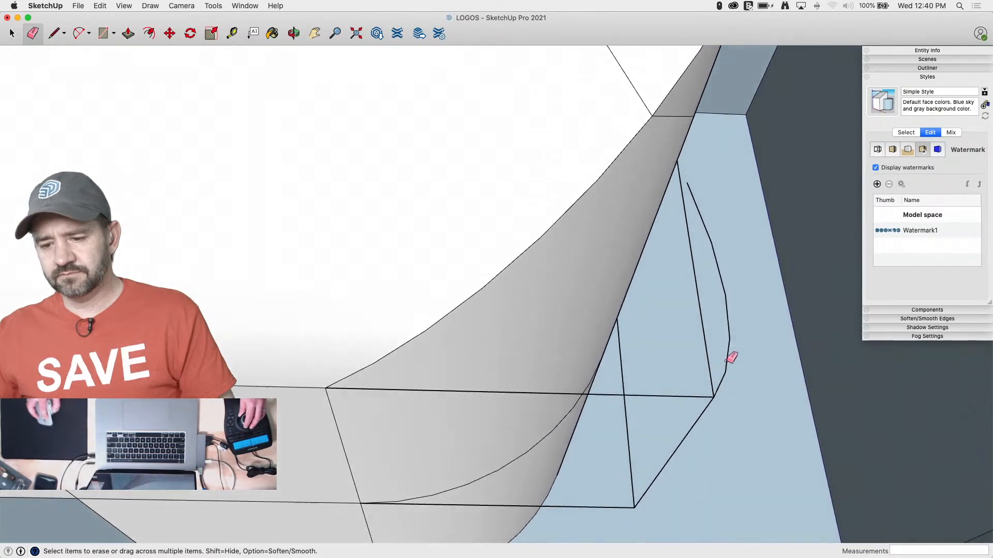
pyautogui.moveTo(641, 394)
pyautogui.mouseDown()
pyautogui.moveTo(631, 405)
pyautogui.moveTo(669, 300)
pyautogui.mouseUp()
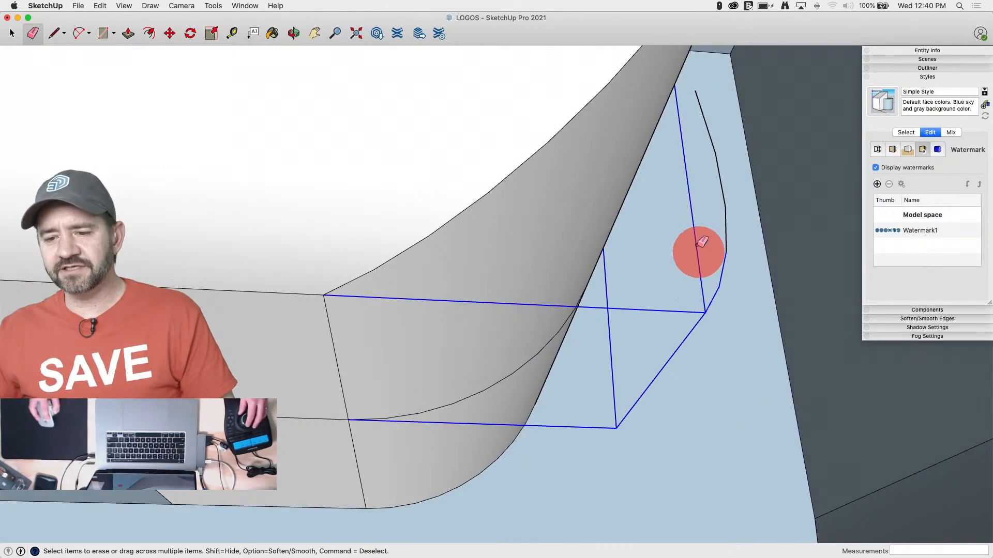
pyautogui.moveTo(740, 238); pyautogui.dragTo(725, 226)
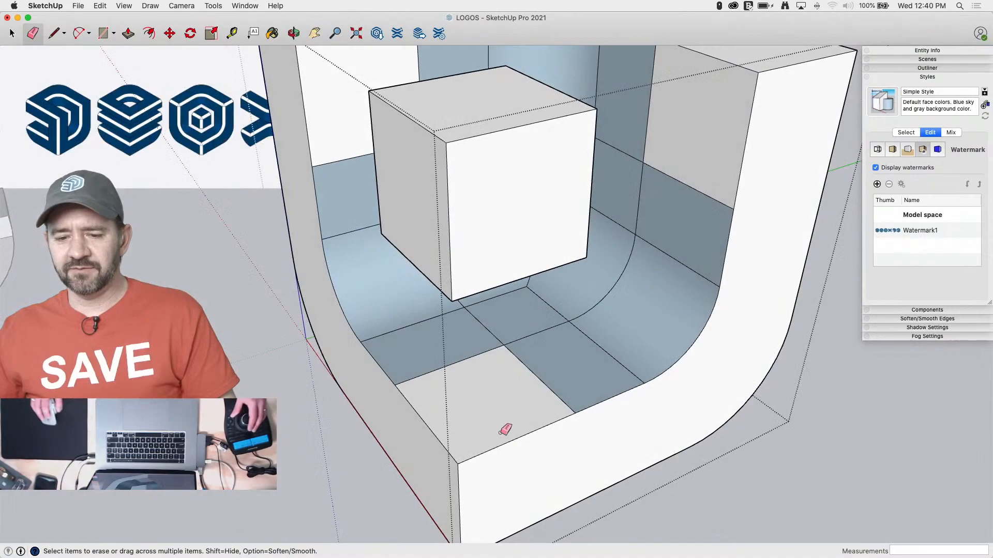
# Reverse the cavity's front floor face and orient all connected faces to match the outer front face
pyautogui.rightClick(492, 402)
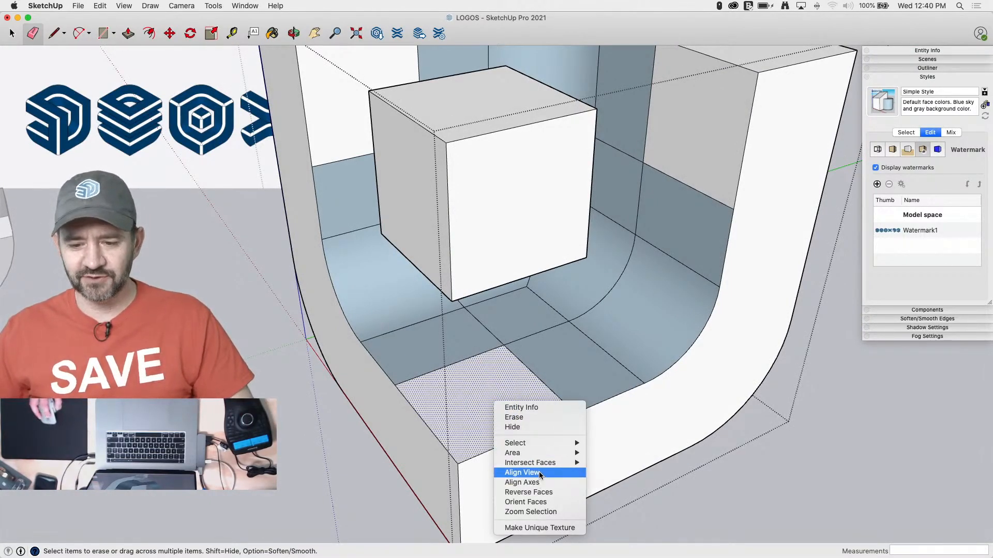
pyautogui.click(542, 494)
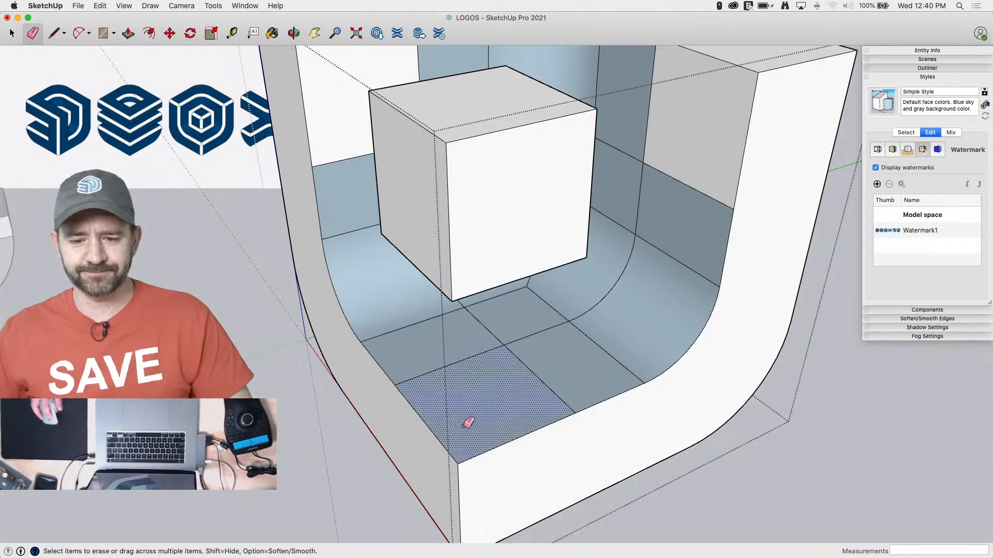
pyautogui.press('space')
pyautogui.rightClick(532, 471)
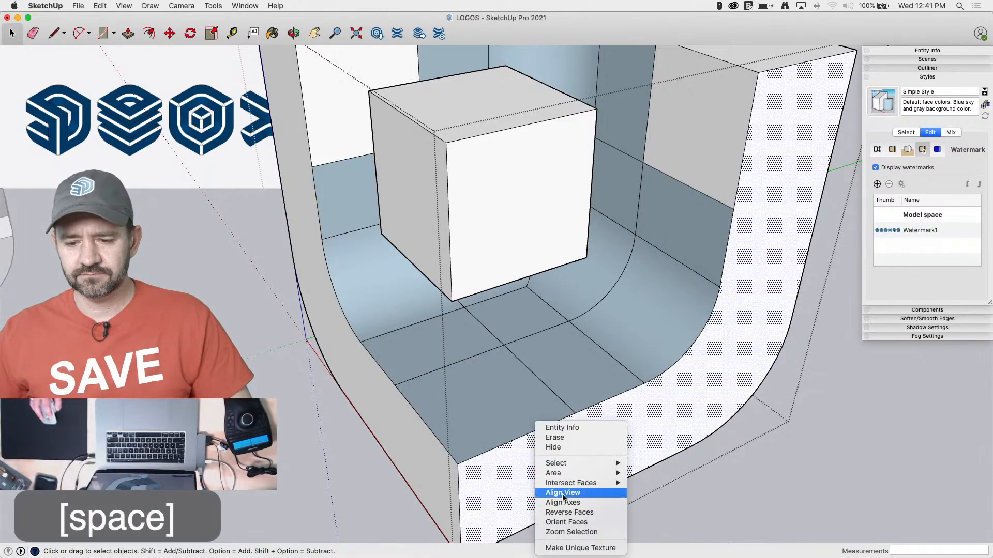
pyautogui.click(566, 522)
# Erase the edges that divide the cavity's flat floor and its two flat side walls
pyautogui.press('e')
pyautogui.moveTo(458, 361)
pyautogui.mouseDown()
pyautogui.moveTo(528, 357)
pyautogui.moveTo(512, 344)
pyautogui.mouseUp()
pyautogui.click(513, 344)
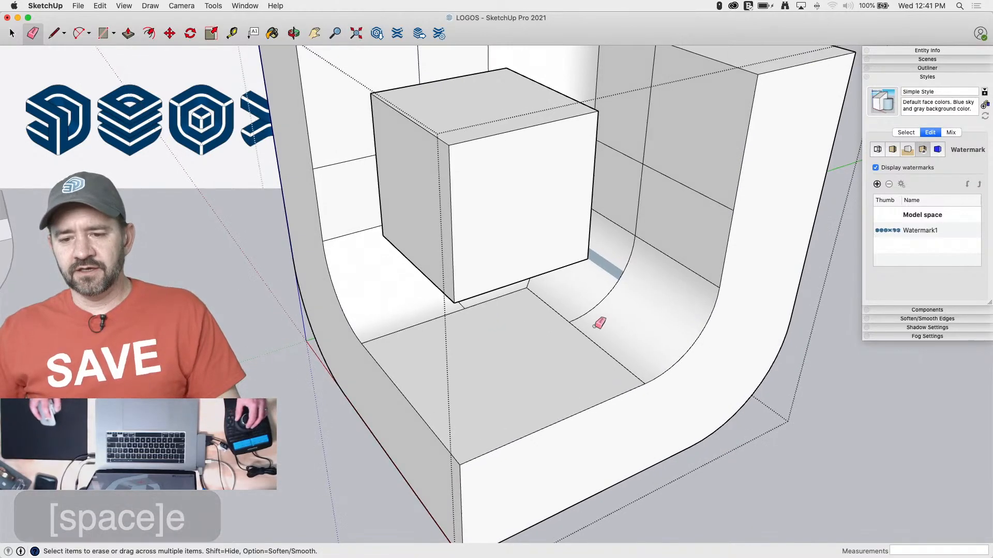
pyautogui.click(627, 223)
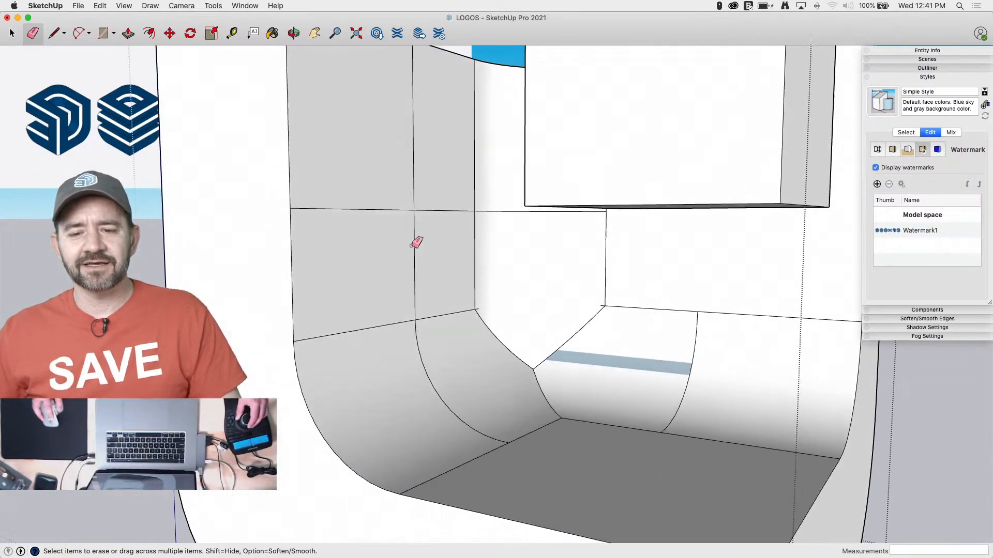
pyautogui.click(412, 214)
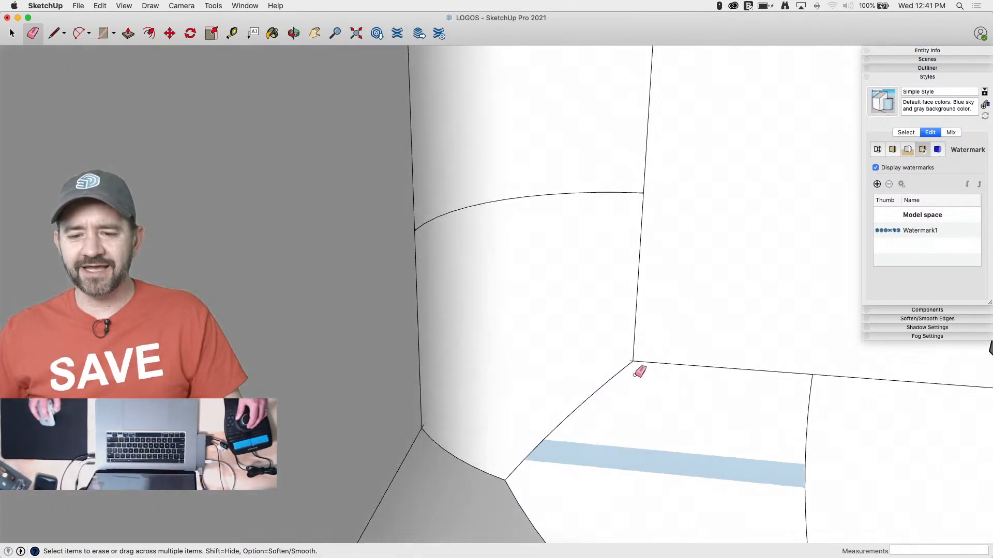
# Delete the overlapping curved face with the mismatched strip and the leftover faces behind it at the rounded corner
pyautogui.press('space')
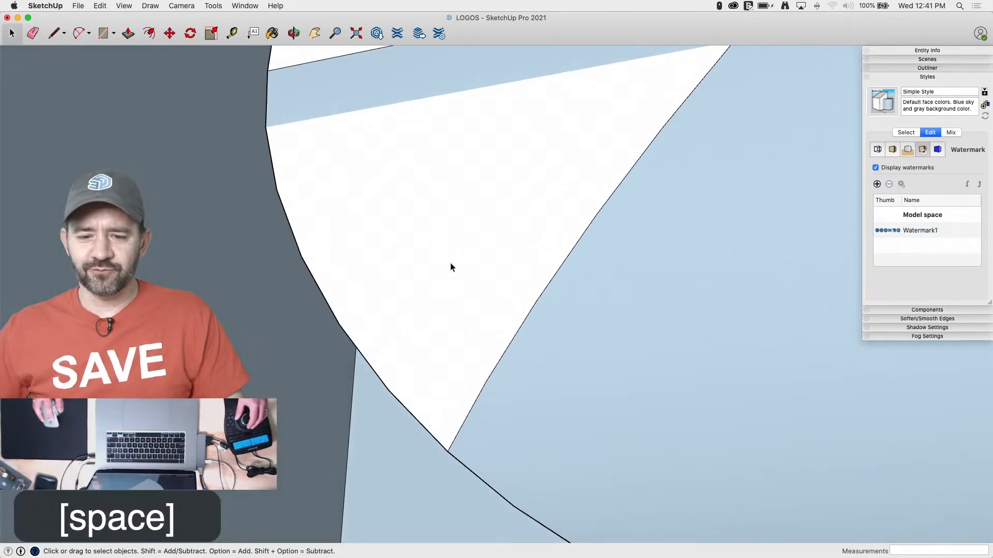
pyautogui.click(431, 263)
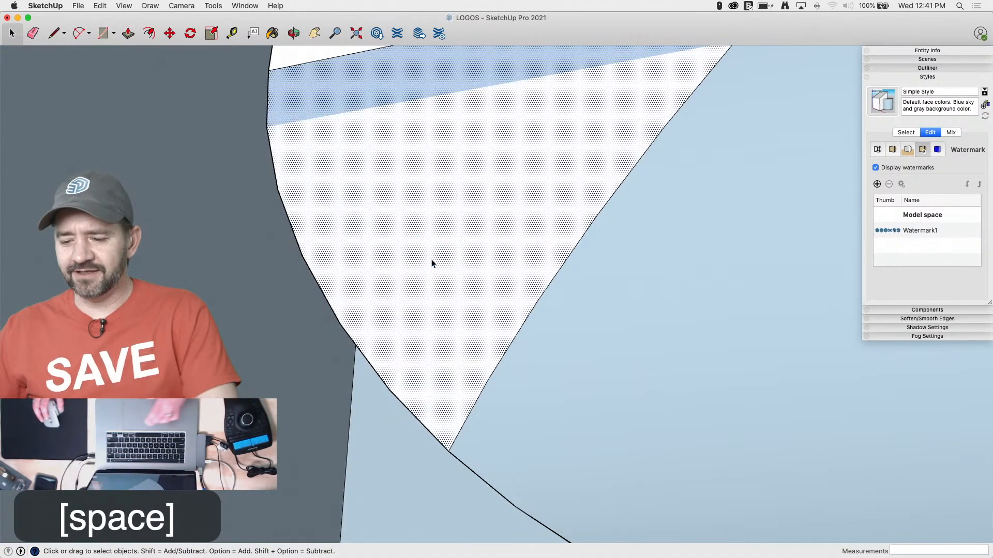
pyautogui.press('BackSpace')
pyautogui.press('BackSpace')
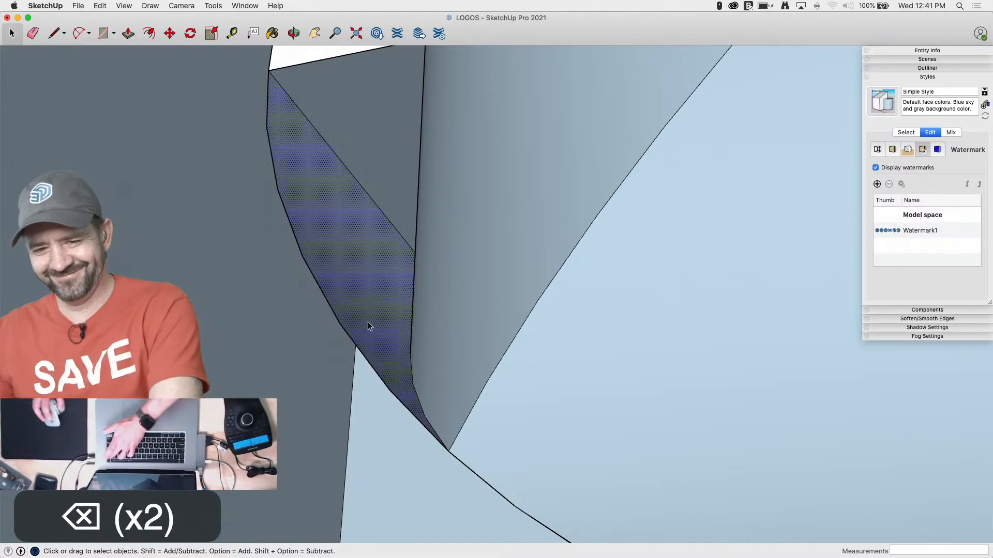
pyautogui.click(343, 138)
pyautogui.press('BackSpace')
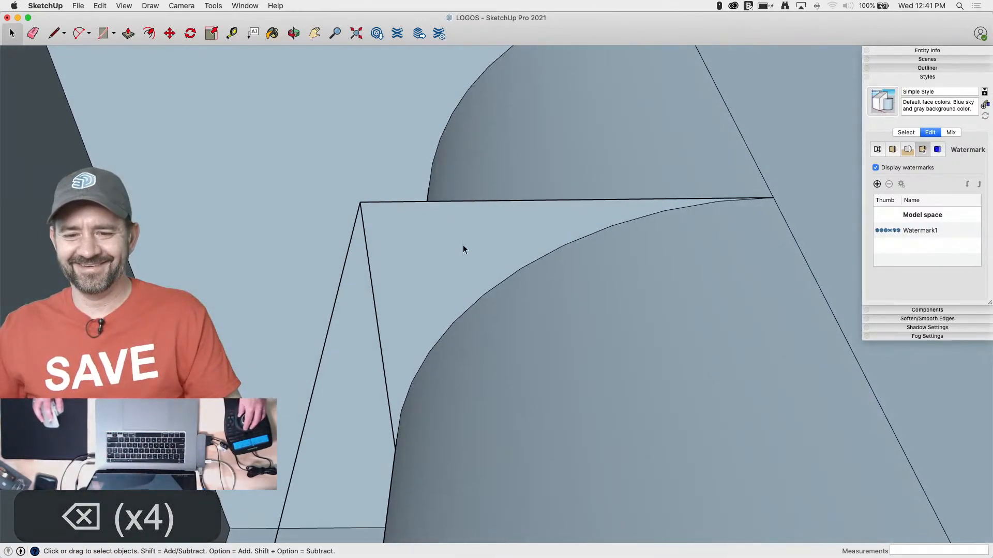
# Erase the surplus straight edges bounding the leftover flat pieces around the back of the curved corner
pyautogui.press('e')
pyautogui.press('space')
pyautogui.press('e')
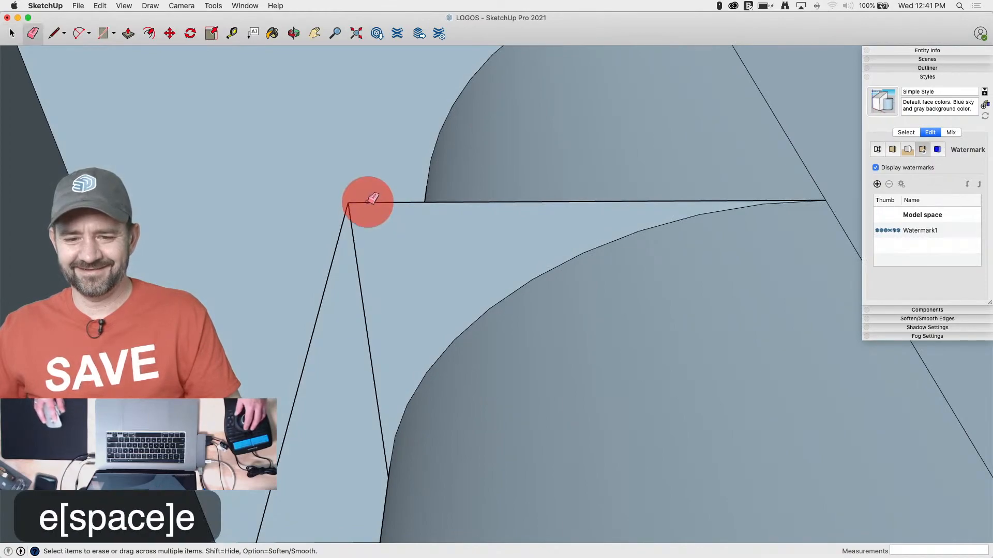
pyautogui.moveTo(372, 203); pyautogui.dragTo(333, 224)
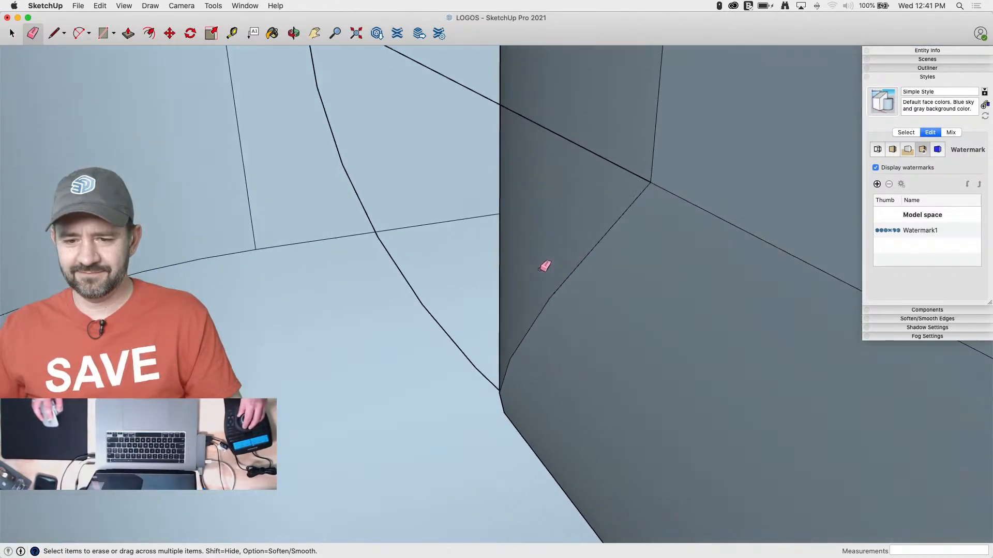
pyautogui.click(629, 300)
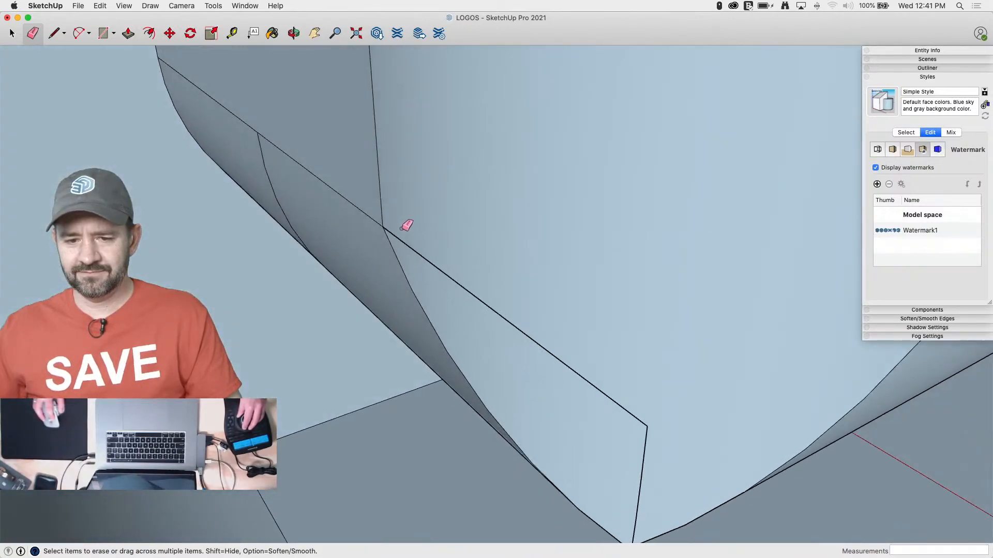
pyautogui.click(440, 269)
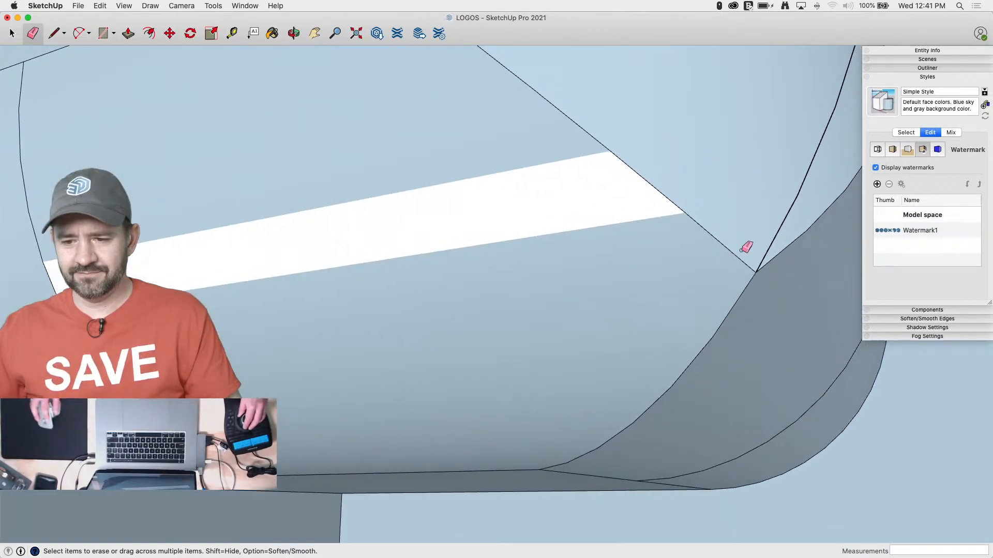
# Erase the loose arc segments running along the back of the upright rounded corner
pyautogui.click(768, 236)
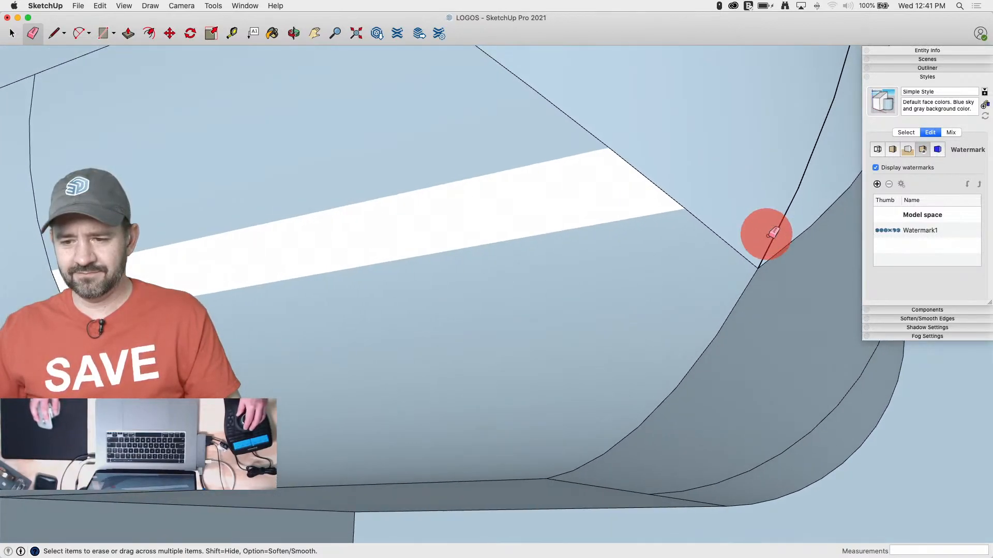
pyautogui.click(807, 170)
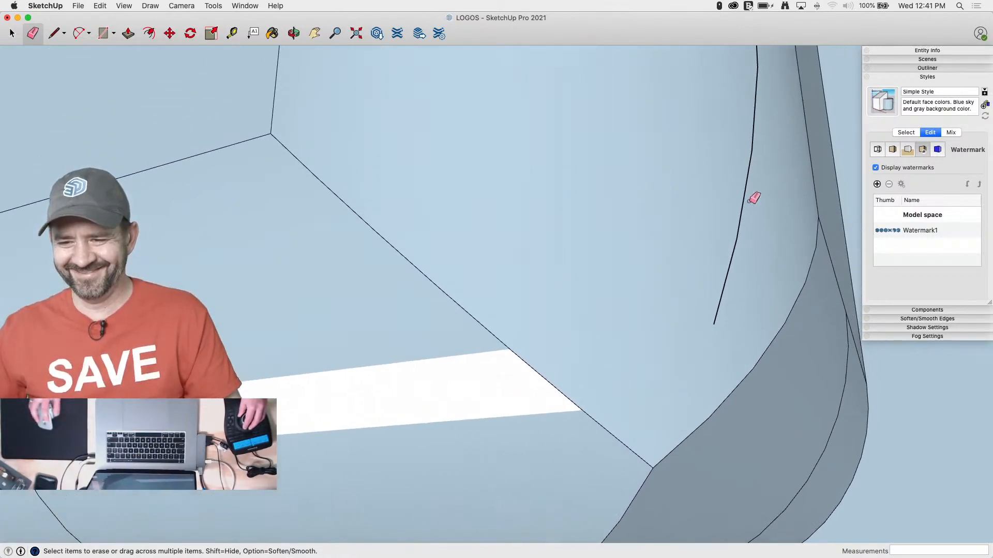
pyautogui.click(724, 235)
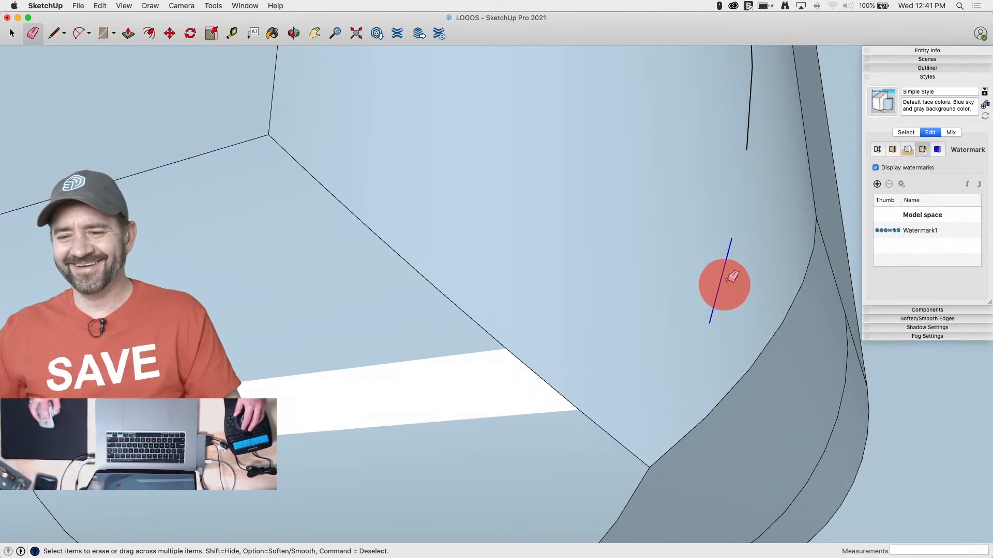
pyautogui.moveTo(733, 277)
pyautogui.mouseDown()
pyautogui.moveTo(758, 49)
pyautogui.moveTo(760, 84)
pyautogui.mouseUp()
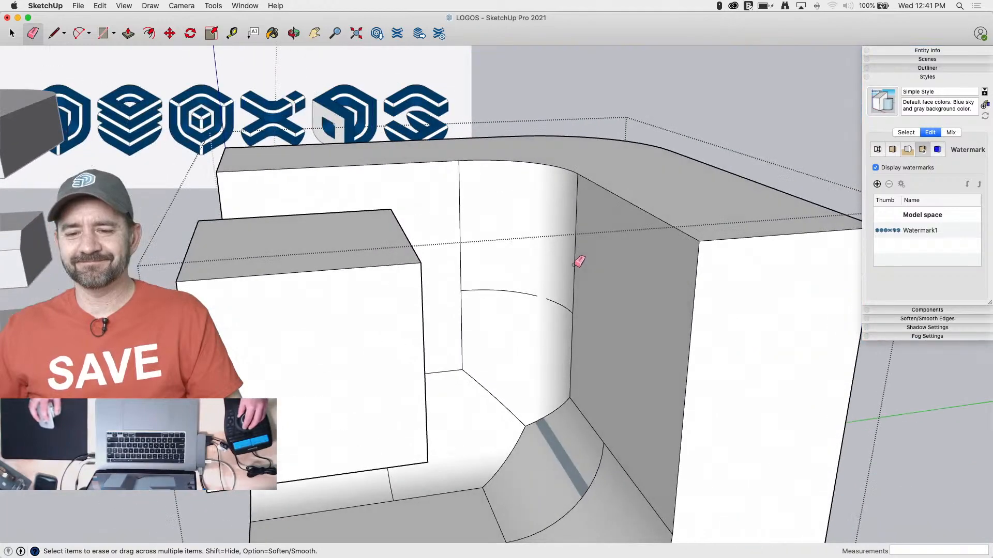
# Orient all connected faces to match the curved face beside the cavity floor
pyautogui.rightClick(575, 440)
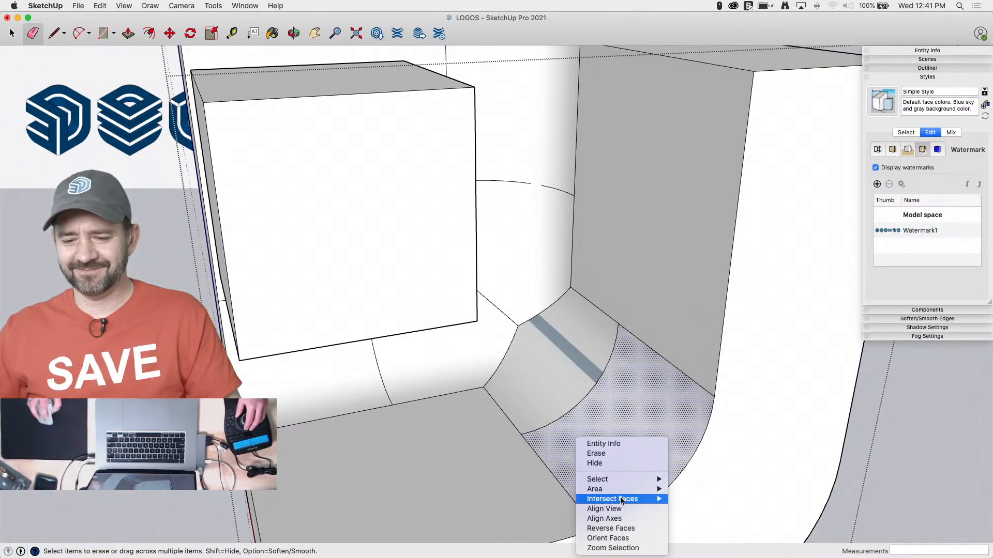
pyautogui.click(624, 541)
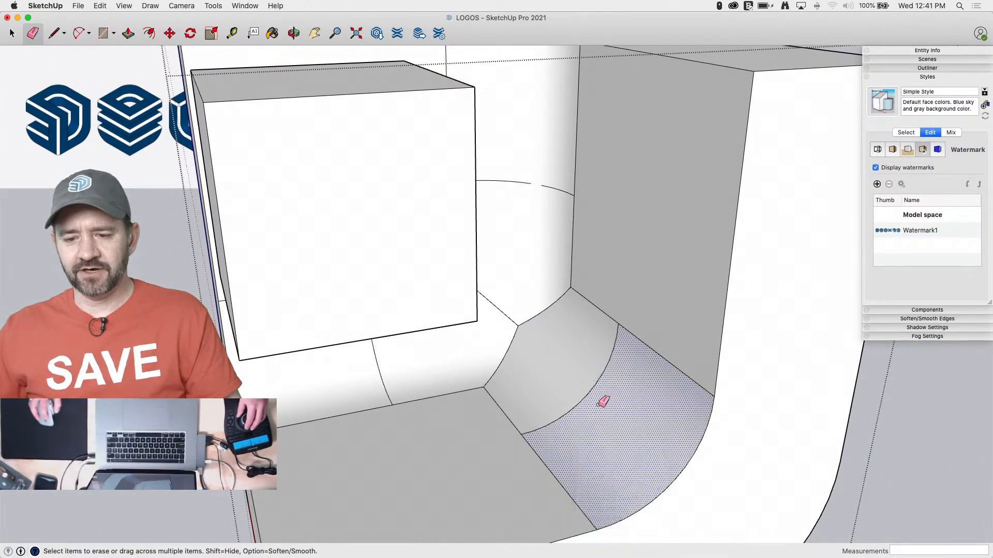
pyautogui.press('space')
pyautogui.press('space')
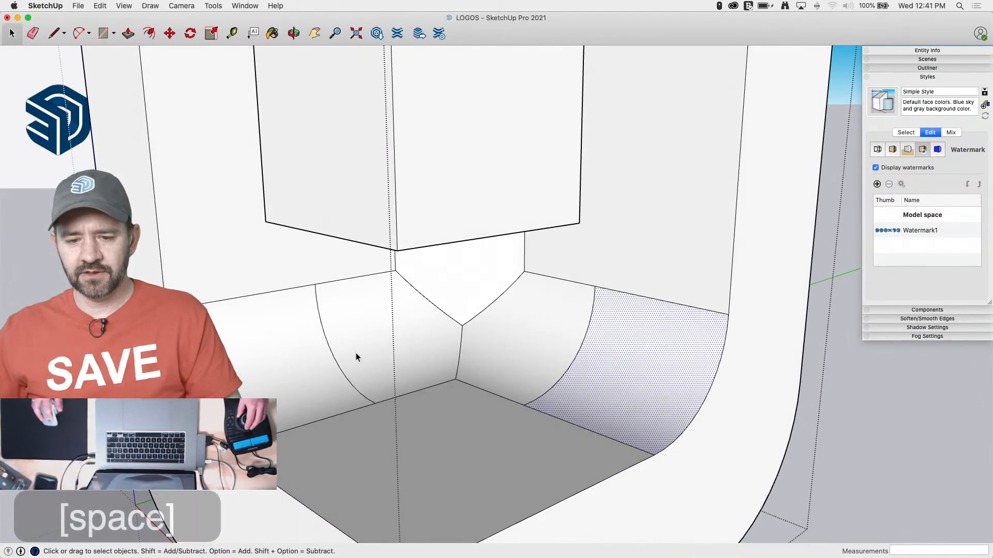
# Try to erase the arcs crossing the two lower curved faces of the cavity, and undo the erasures
pyautogui.press('e')
pyautogui.moveTo(335, 354)
pyautogui.mouseDown()
pyautogui.moveTo(321, 288)
pyautogui.moveTo(353, 374)
pyautogui.mouseUp()
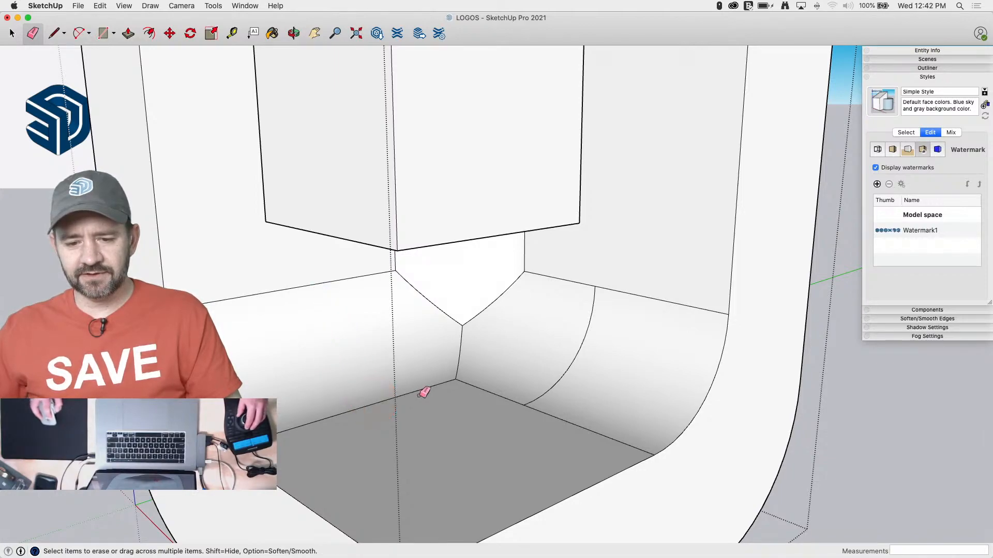
pyautogui.moveTo(528, 404)
pyautogui.mouseDown()
pyautogui.moveTo(567, 374)
pyautogui.moveTo(586, 331)
pyautogui.mouseUp()
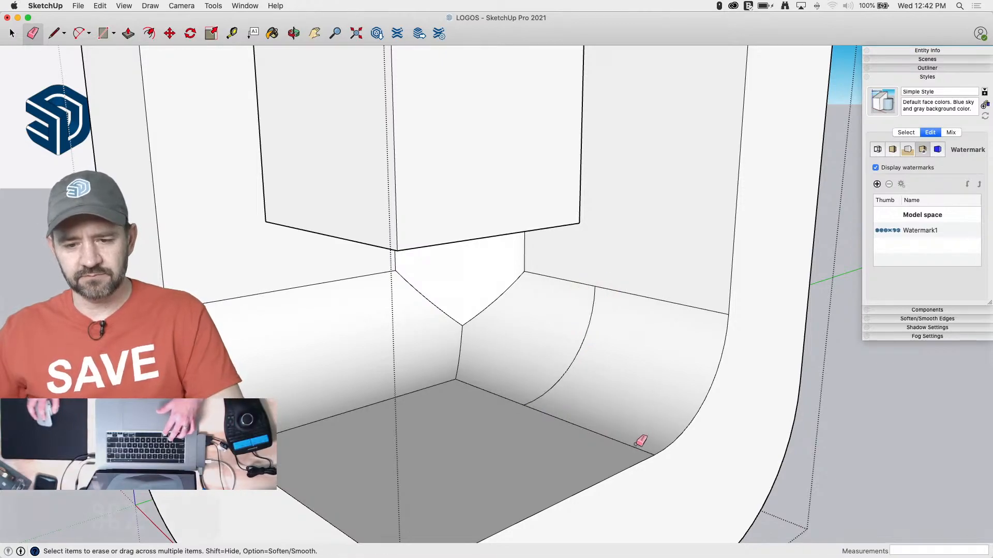
pyautogui.press('super+z')
pyautogui.press('super+z')
pyautogui.press('super+z')
# Bridge the gap in the arc crossing the cavity's upright rounded corner with a short line segment
pyautogui.scroll(-10, 634, 419)
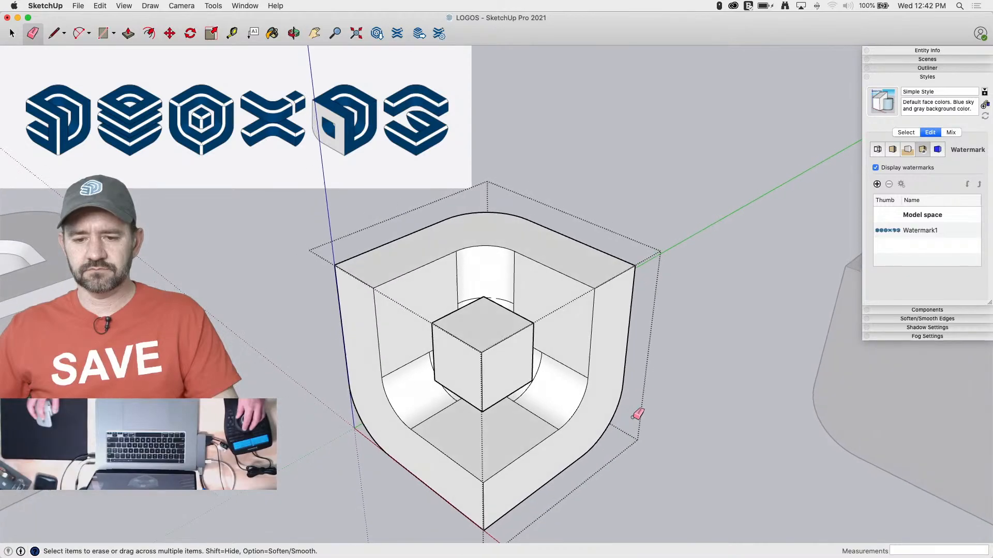
pyautogui.scroll(10, 576, 350)
pyautogui.press('l')
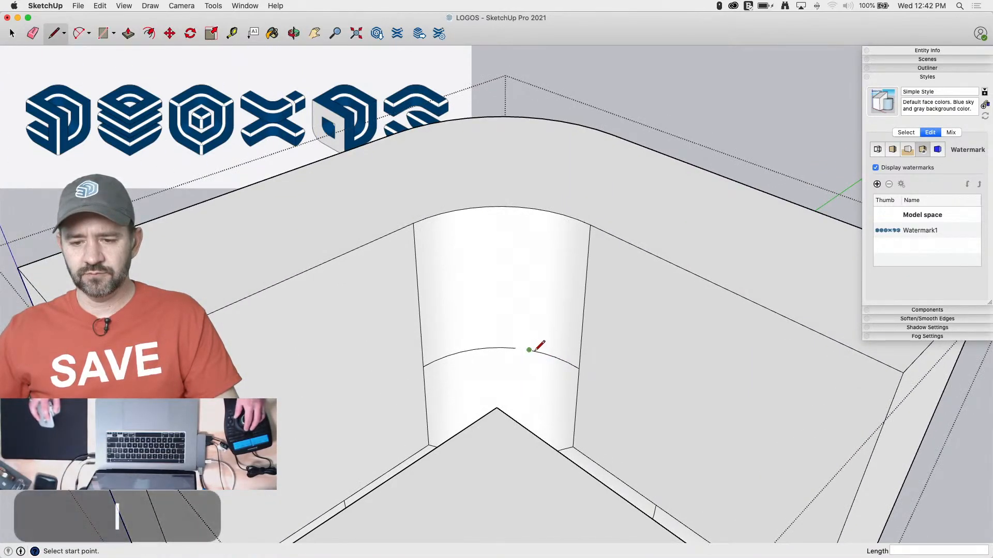
pyautogui.click(528, 349)
pyautogui.click(514, 346)
pyautogui.press('space')
pyautogui.scroll(-3, 691, 388)
pyautogui.scroll(-5, 693, 390)
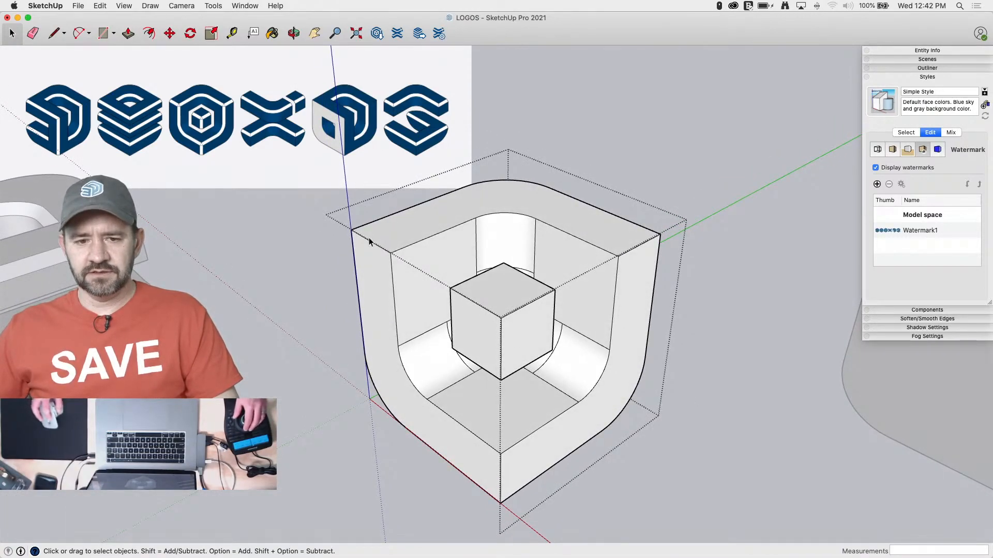
# Draw a 1'8" horizontal line across the cavity's flat side wall, starting at the end of the upright corner's arc
pyautogui.scroll(5, 512, 314)
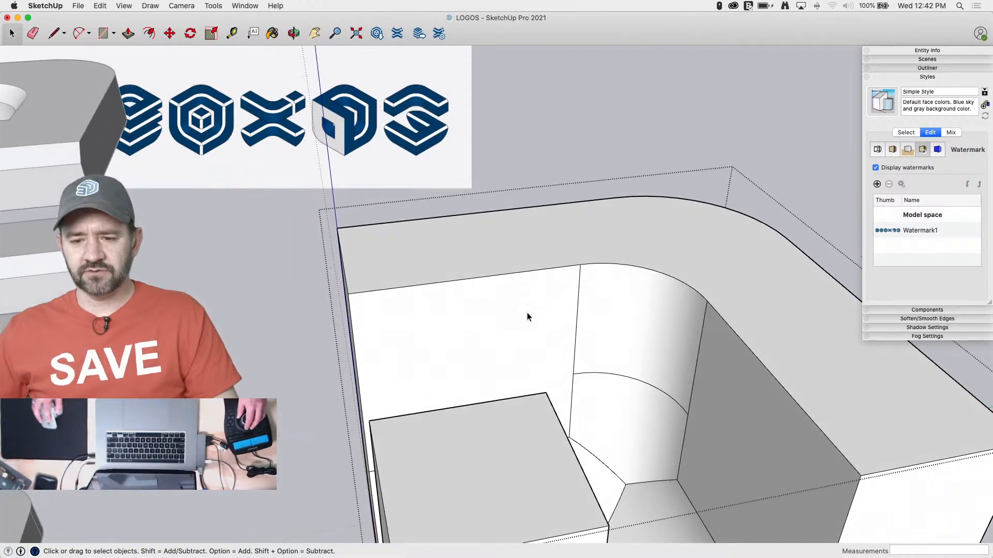
pyautogui.press('l')
pyautogui.click(593, 258)
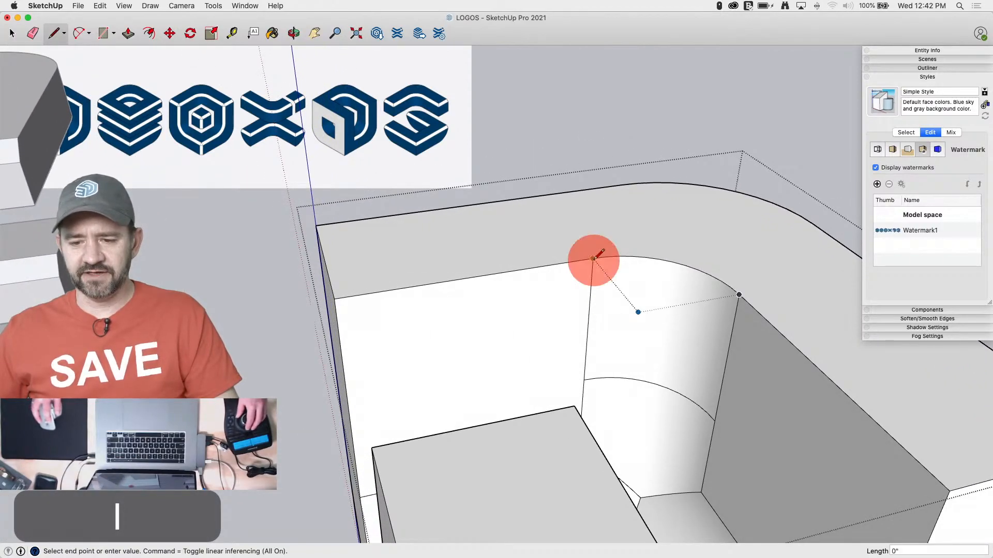
pyautogui.write('12')
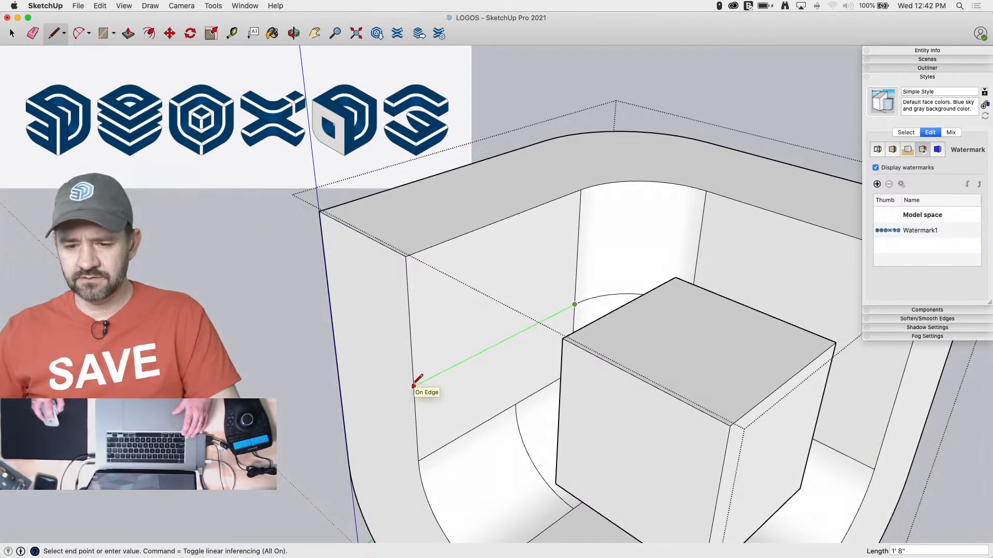
pyautogui.write("1'8")
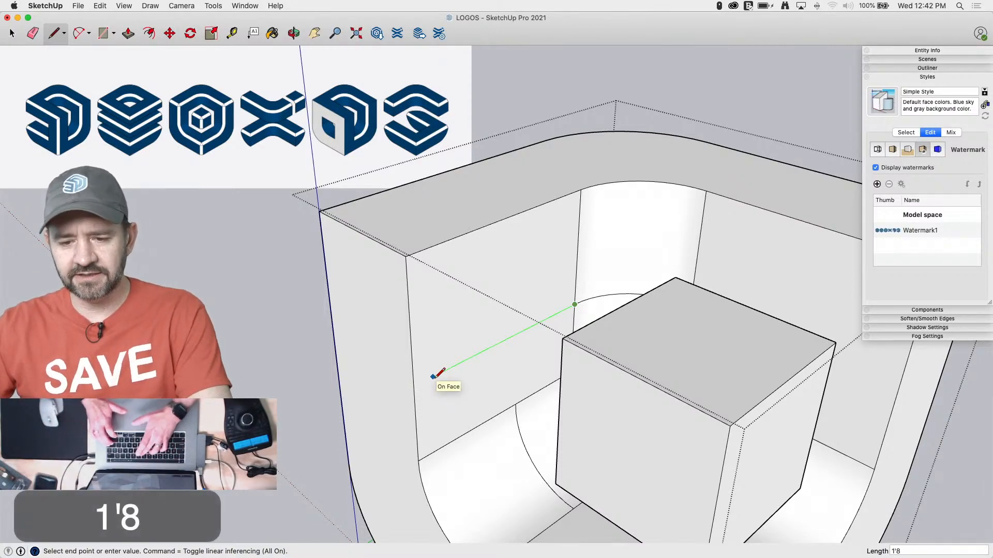
pyautogui.press('Return')
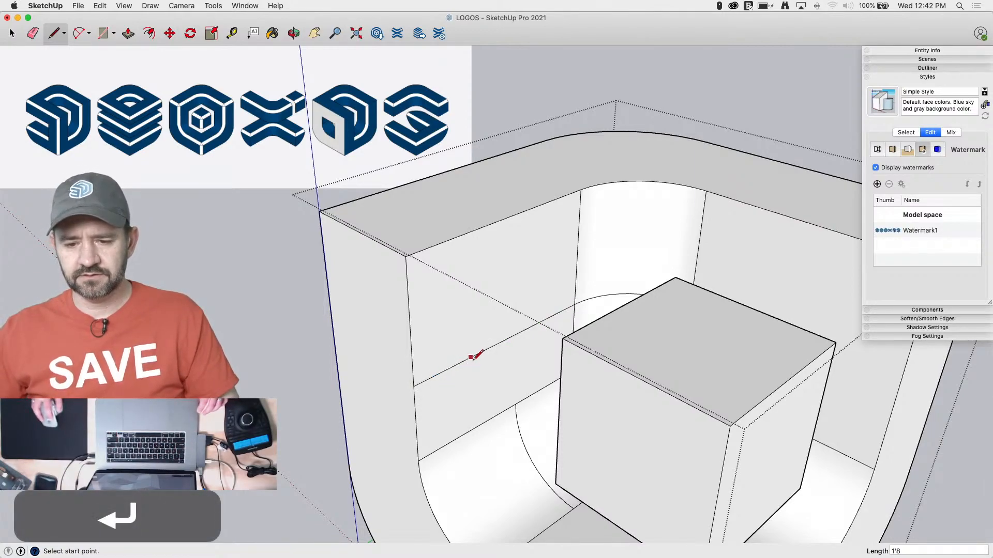
# Draw a 12" segment back along the horizontal wall line from its outer end to mark the corner point
pyautogui.click(413, 385)
pyautogui.write('12')
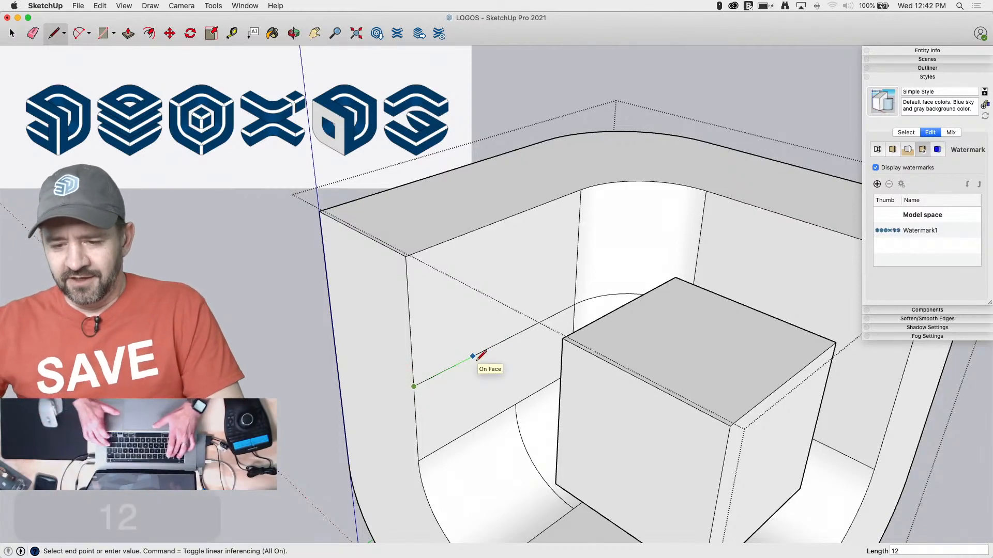
pyautogui.press('Return')
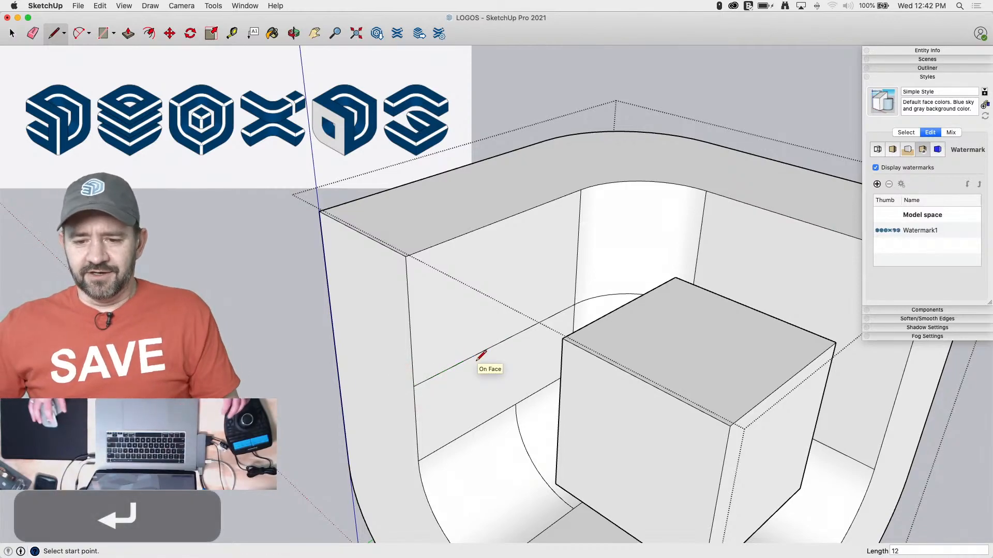
# Connect the wall's corner point to the lower arc with an 8" line, and join the arc ends across the floor with lines meeting at a corner
pyautogui.click(516, 334)
pyautogui.click(516, 392)
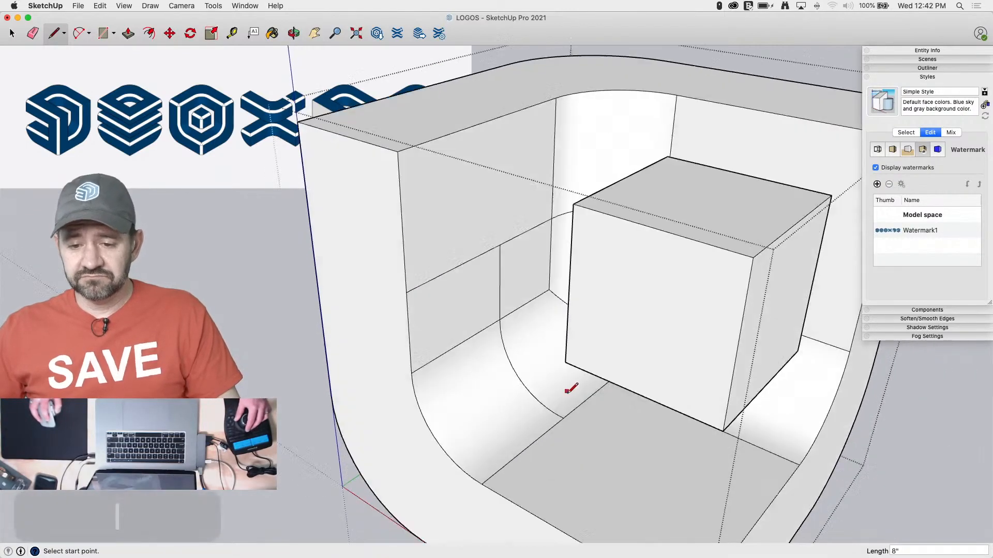
pyautogui.click(550, 398)
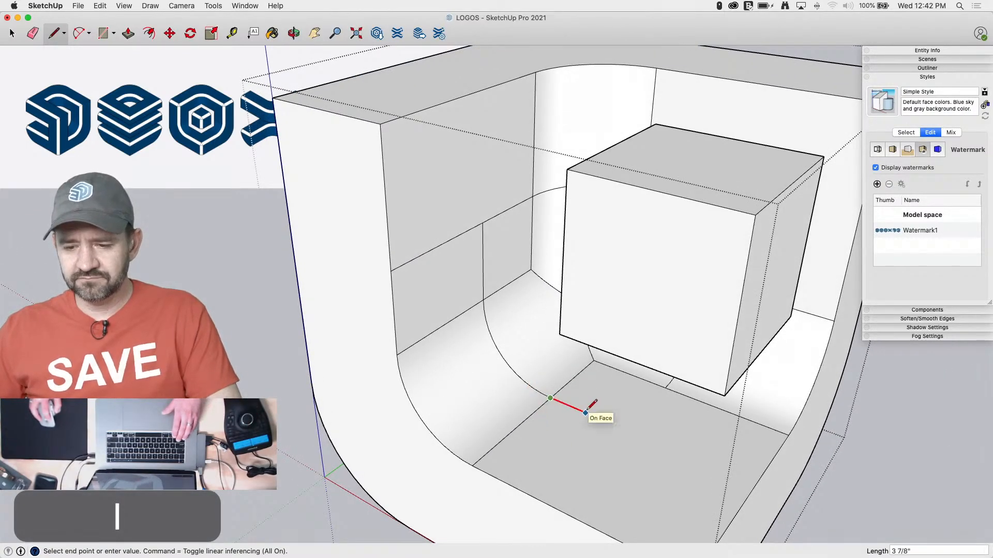
pyautogui.click(664, 387)
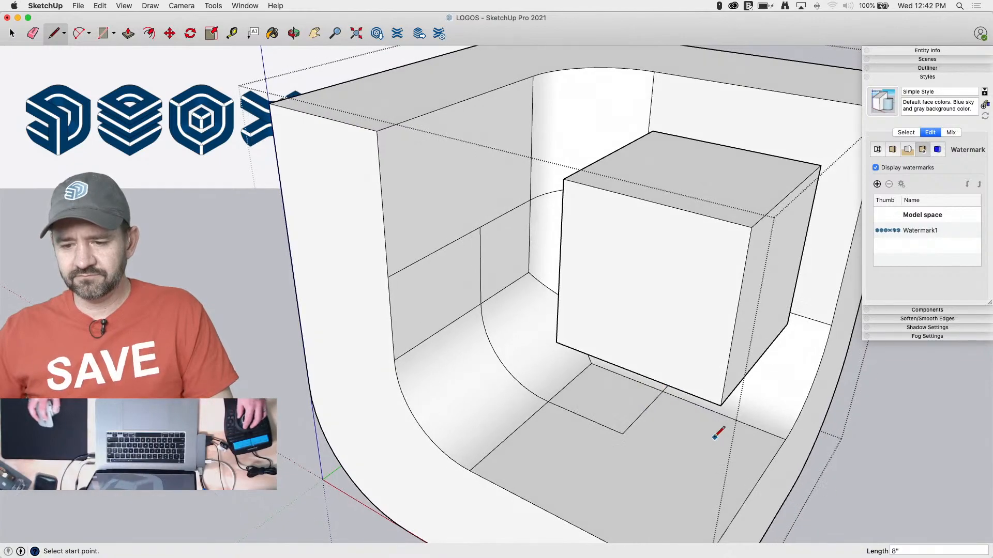
# Erase the surplus 12" segment of the wall line between the corner point and the wall's outer edge
pyautogui.press('super')
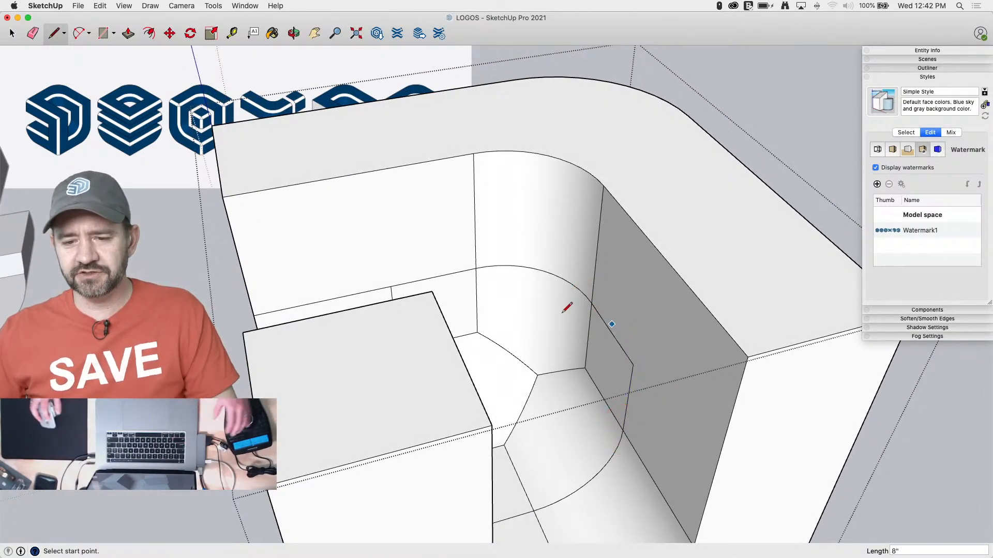
pyautogui.press('e')
pyautogui.click(343, 295)
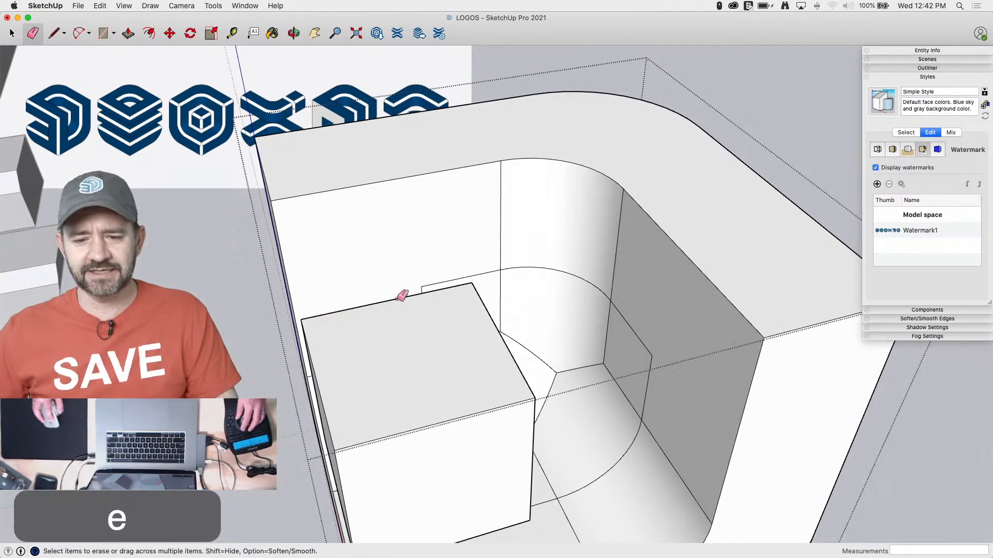
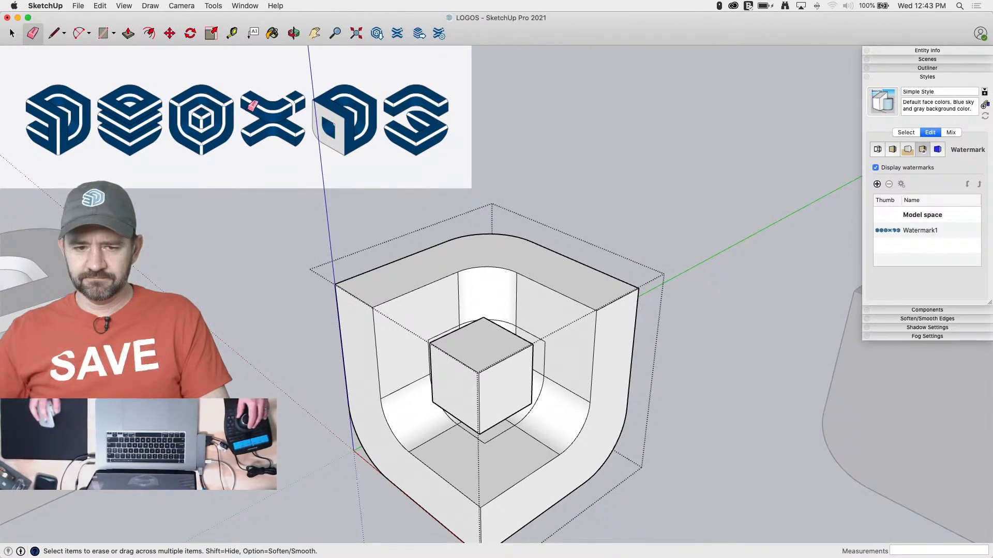
# Measure the vertical distance from the cavity wall's upper edge down to the horizontal contour line
pyautogui.press('l')
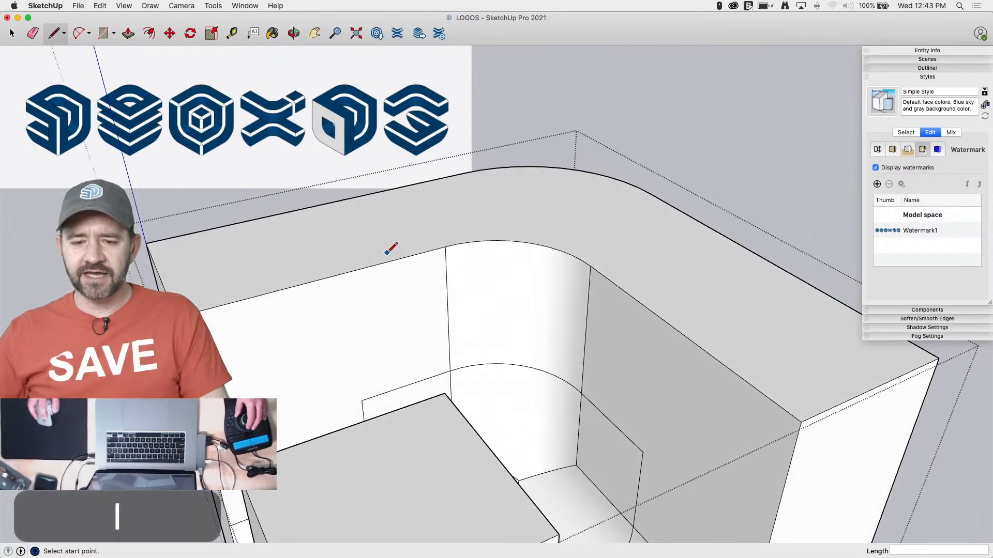
pyautogui.click(388, 261)
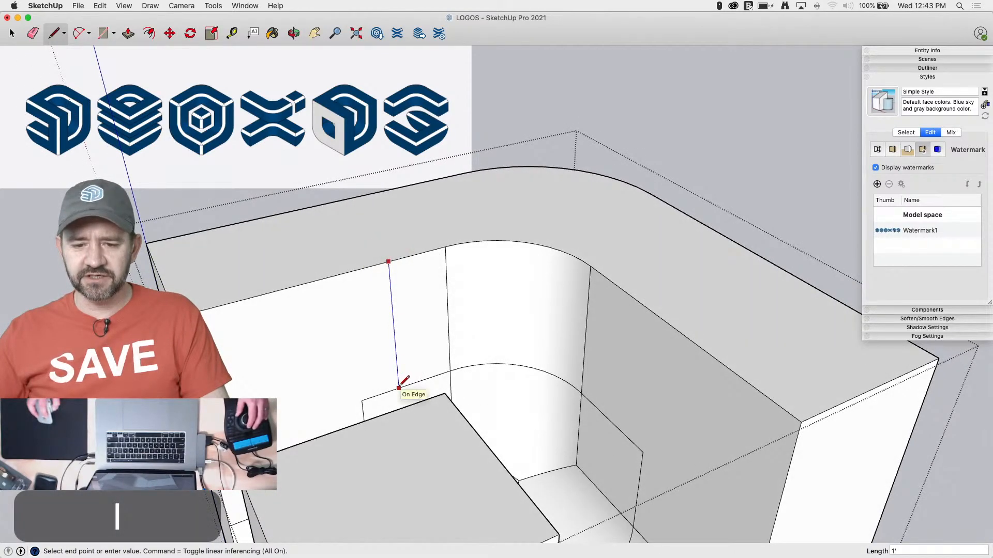
pyautogui.press('space')
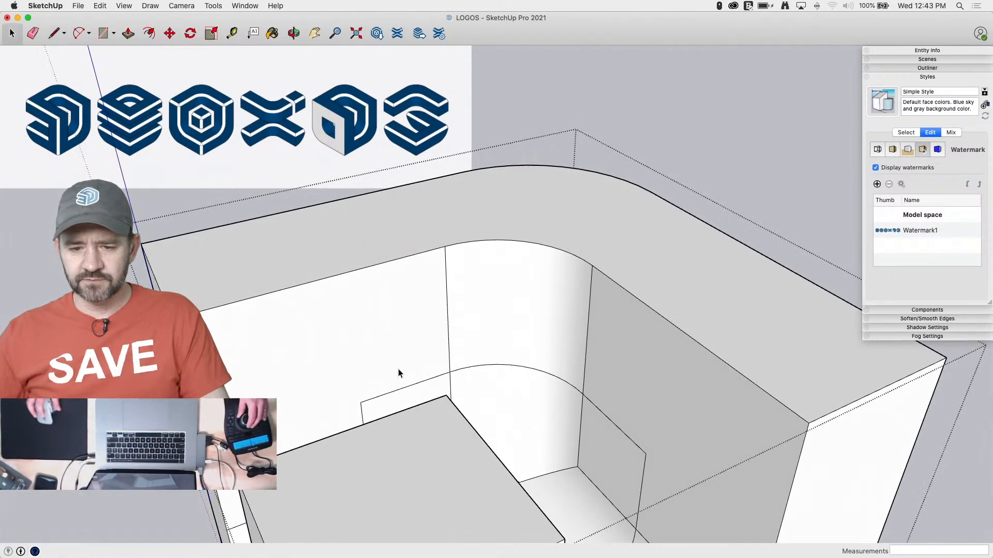
pyautogui.press('l')
pyautogui.click(369, 266)
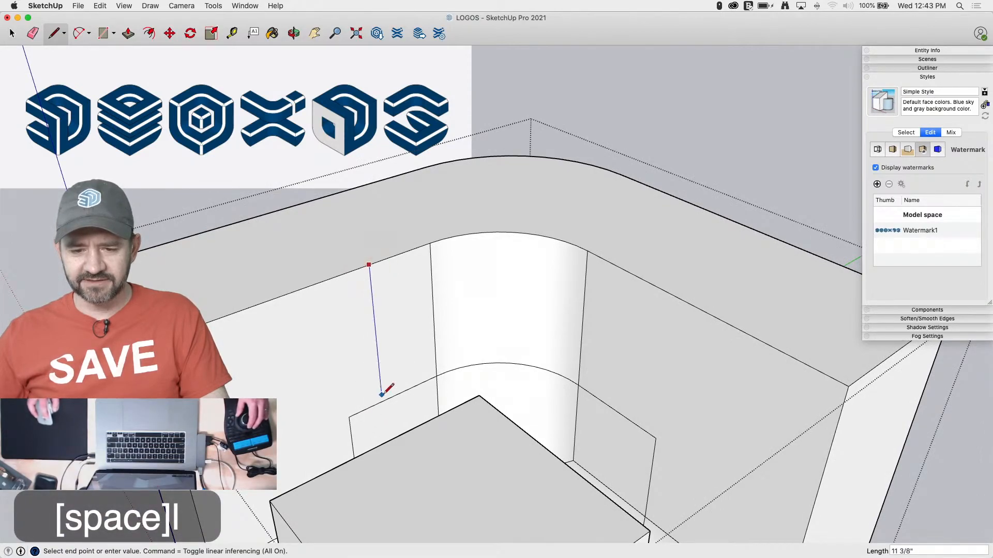
pyautogui.press('space')
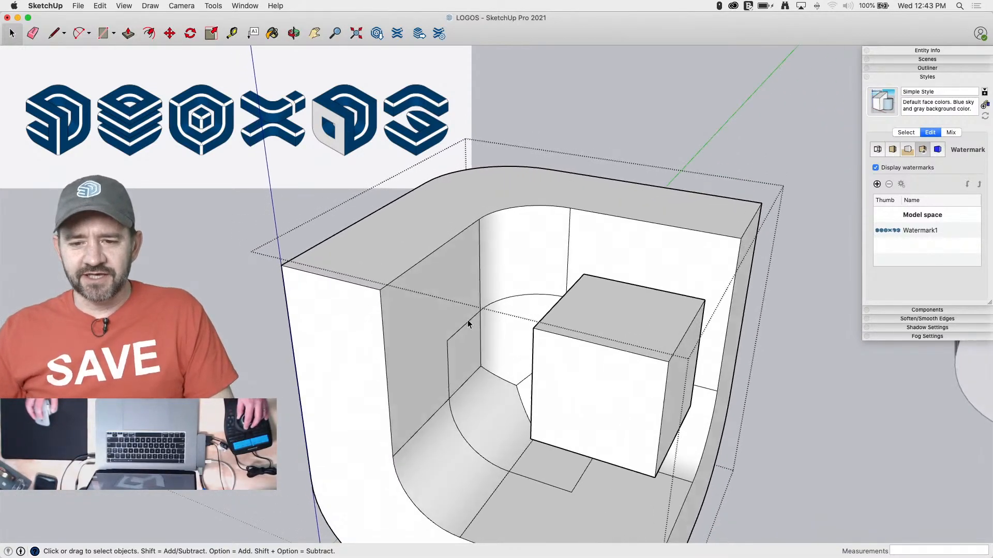
# Draw a triangular chamfer profile in a top corner of the small cube's side face, 2" down the vertical edge and joined diagonally to the top edge
pyautogui.press('l')
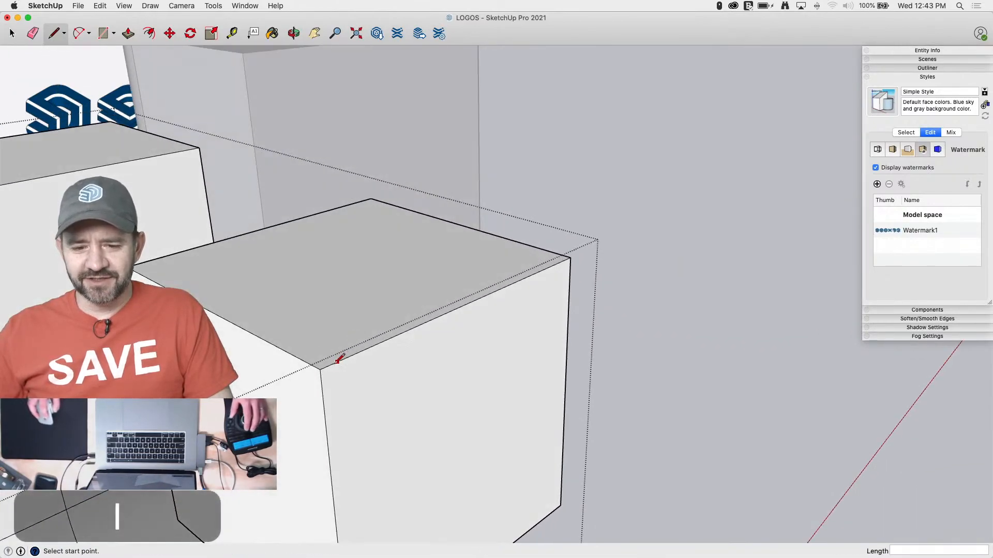
pyautogui.click(320, 369)
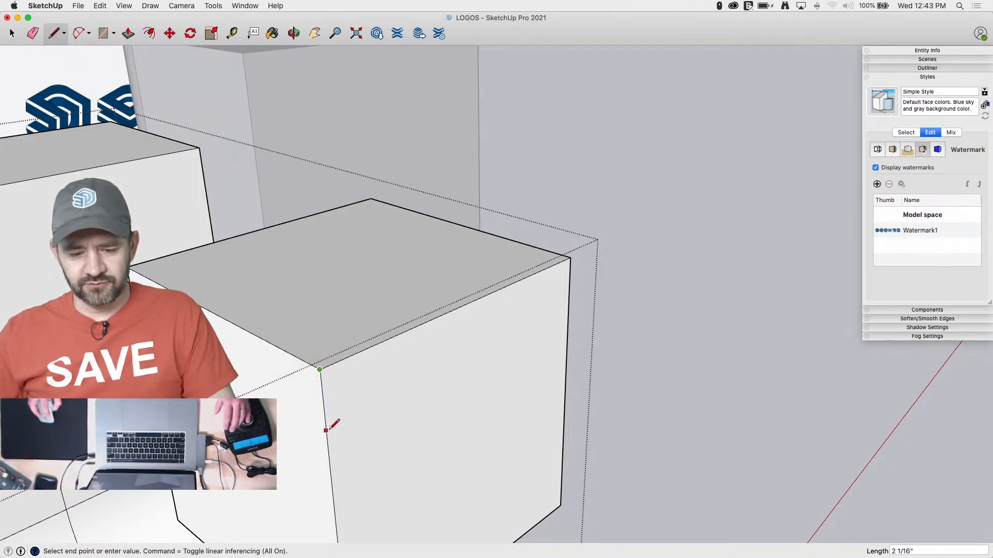
pyautogui.press('Return')
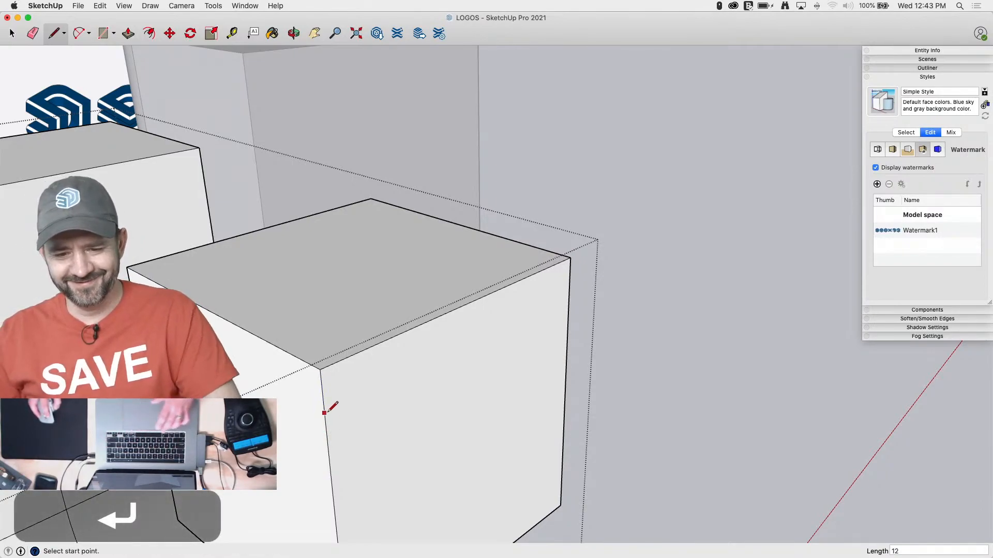
pyautogui.click(320, 369)
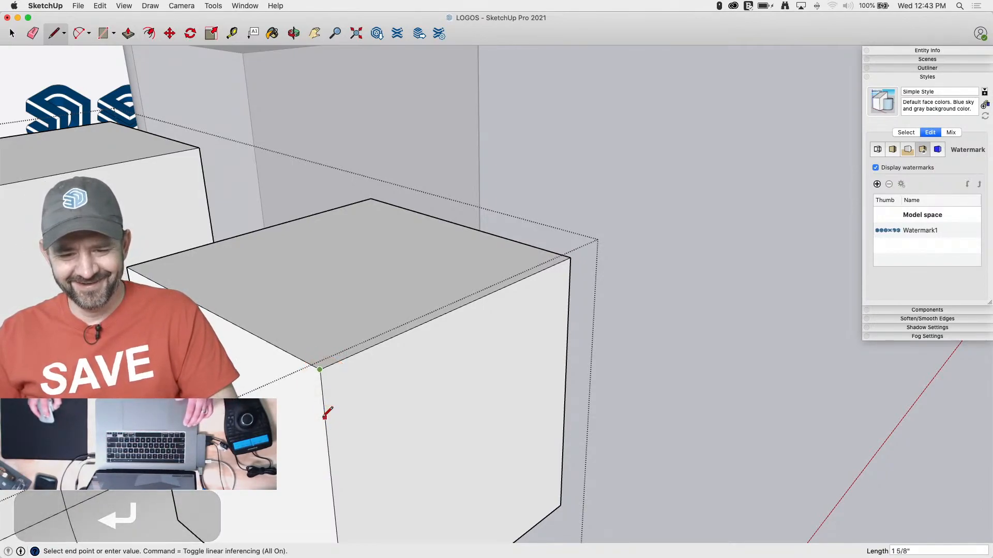
pyautogui.write('2')
pyautogui.press('Return')
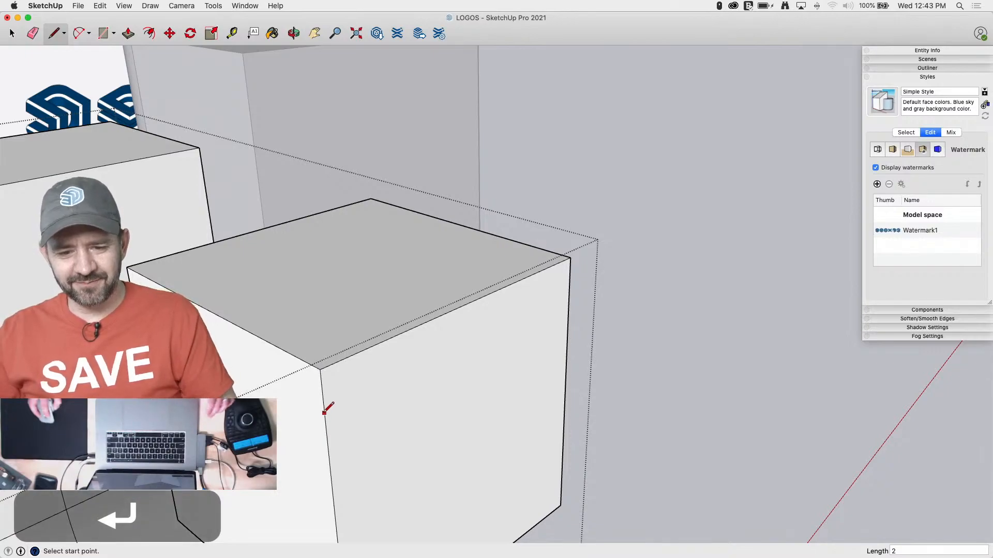
pyautogui.click(326, 428)
pyautogui.click(280, 349)
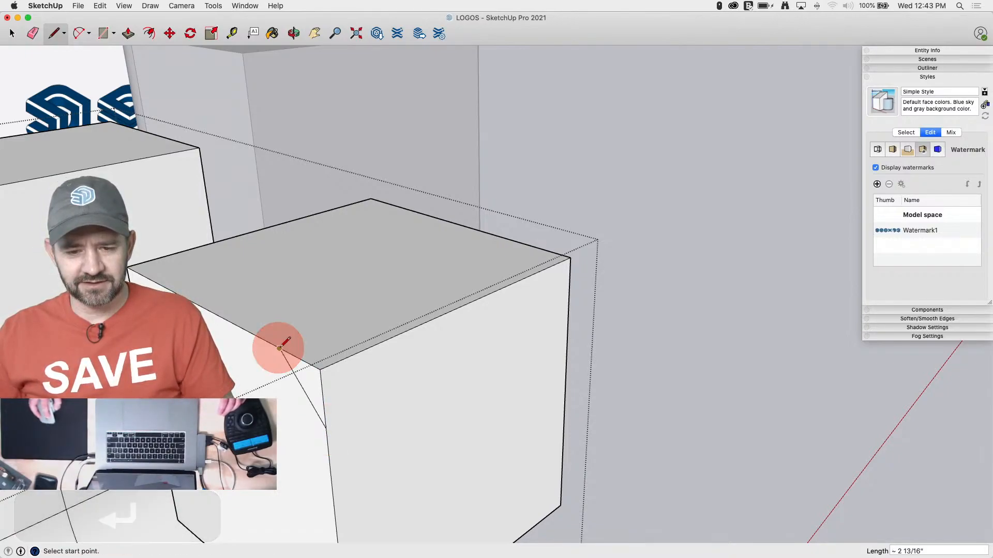
# Sweep the triangular profile along the small cube's two adjoining top edges with Follow Me to chamfer them
pyautogui.press('space')
pyautogui.click(378, 346)
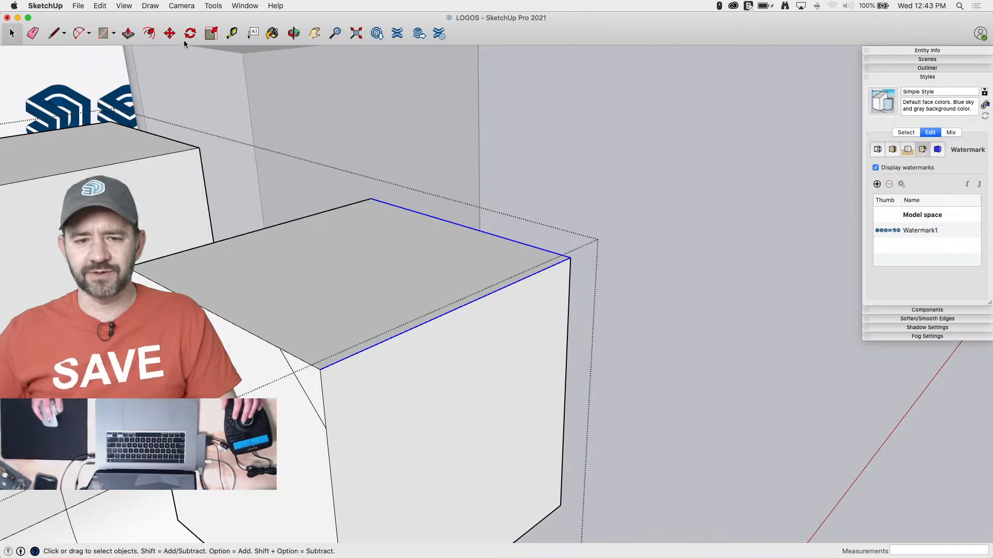
pyautogui.click(222, 5)
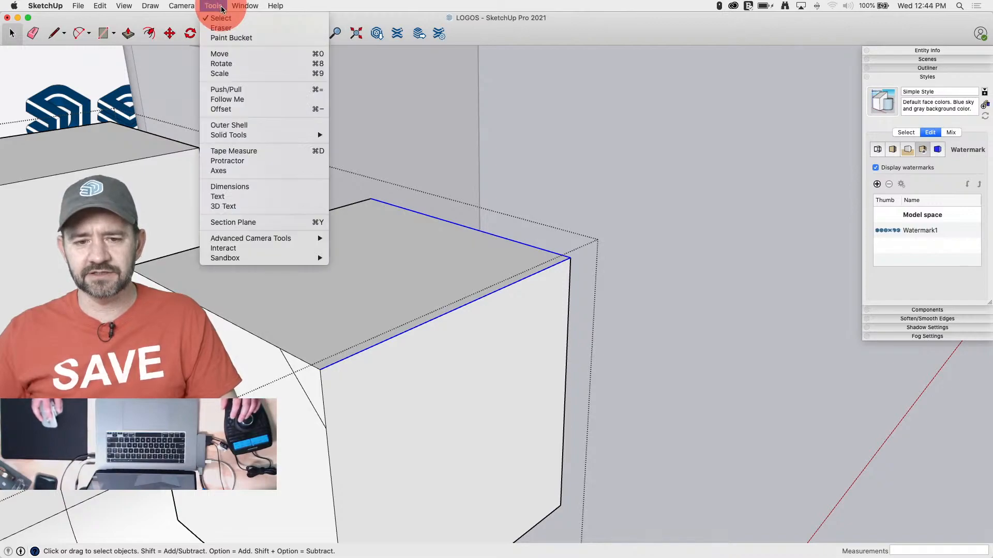
pyautogui.click(241, 90)
pyautogui.moveTo(310, 366); pyautogui.dragTo(318, 391)
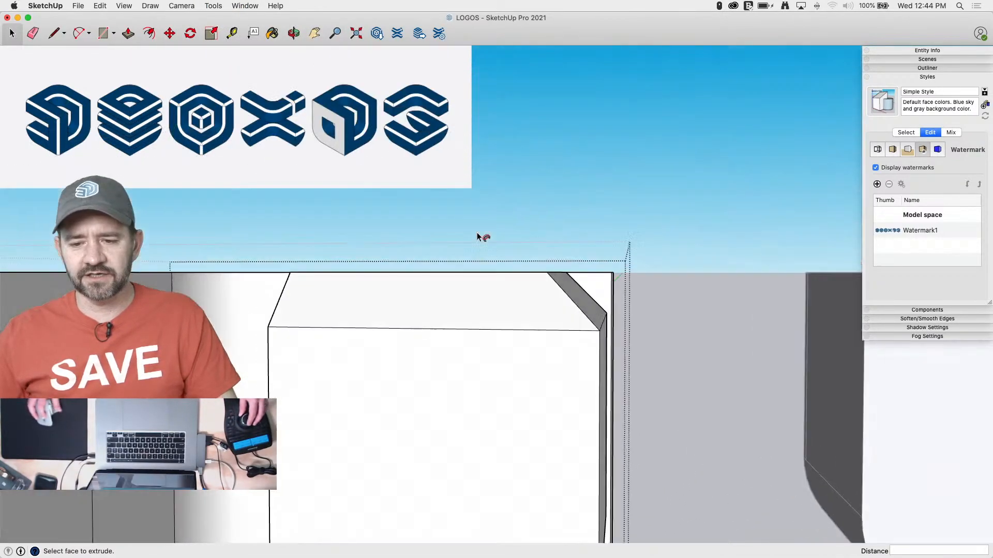
# Draw a diagonal across the small cube's underside corner, joining points 2" along each of its two edges
pyautogui.press('space')
pyautogui.press('l')
pyautogui.click(544, 371)
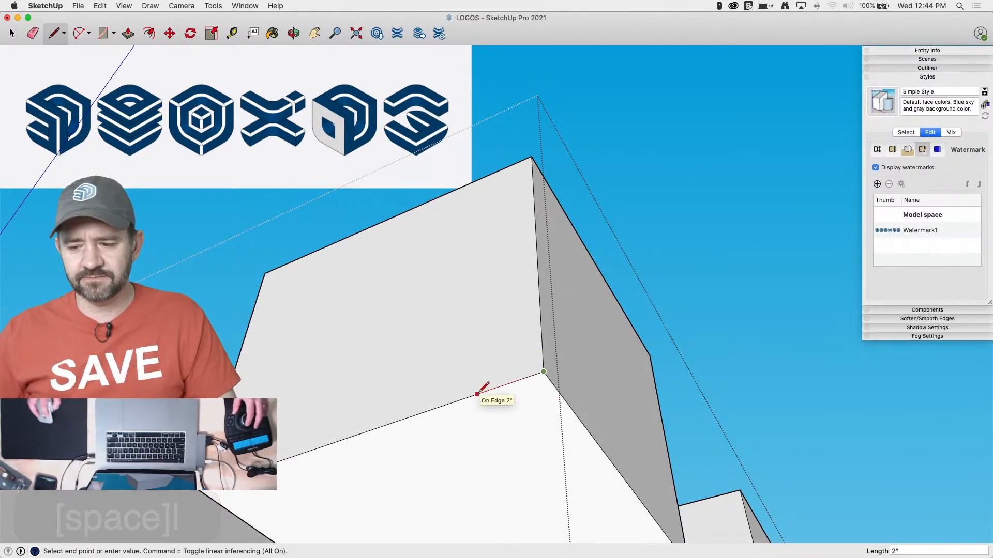
pyautogui.click(476, 394)
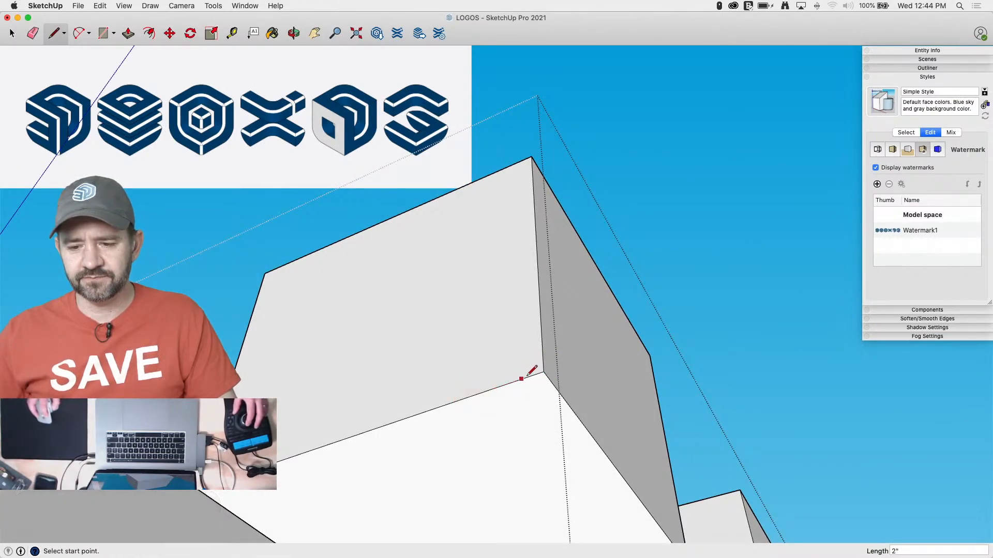
pyautogui.click(574, 412)
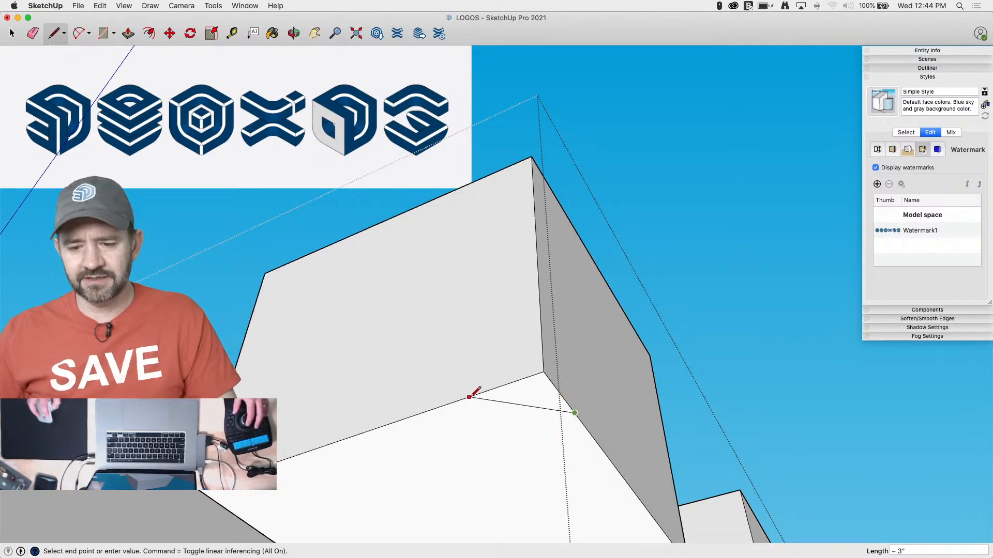
pyautogui.click(470, 396)
# Try to push the underside corner triangle 1' up through the full height of the small cube
pyautogui.press('p')
pyautogui.click(532, 270)
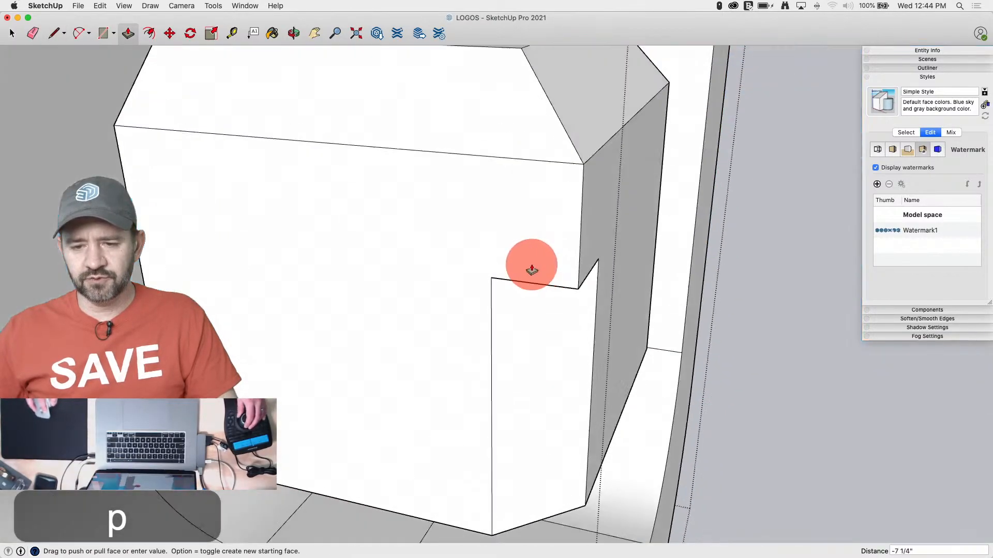
pyautogui.moveTo(531, 265); pyautogui.dragTo(528, 209)
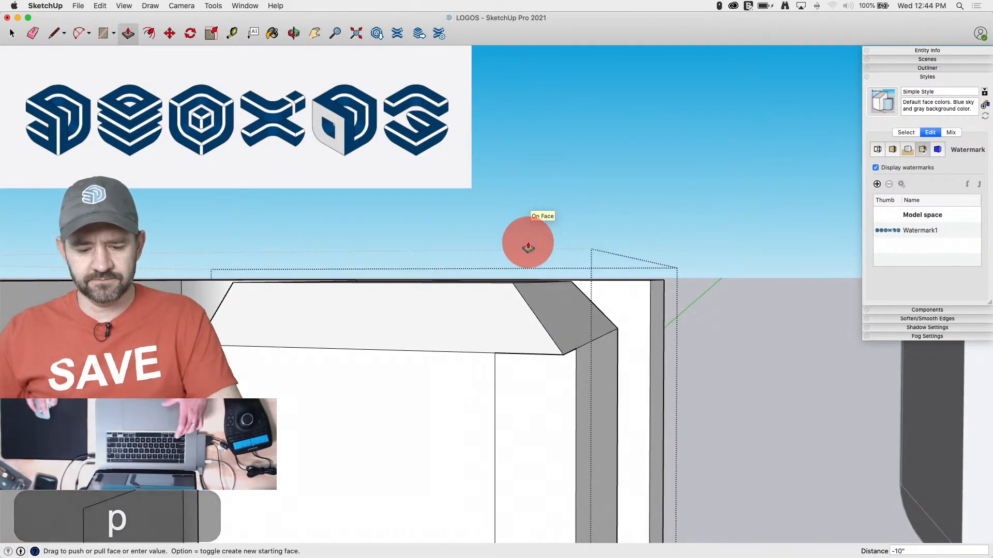
pyautogui.press('alt')
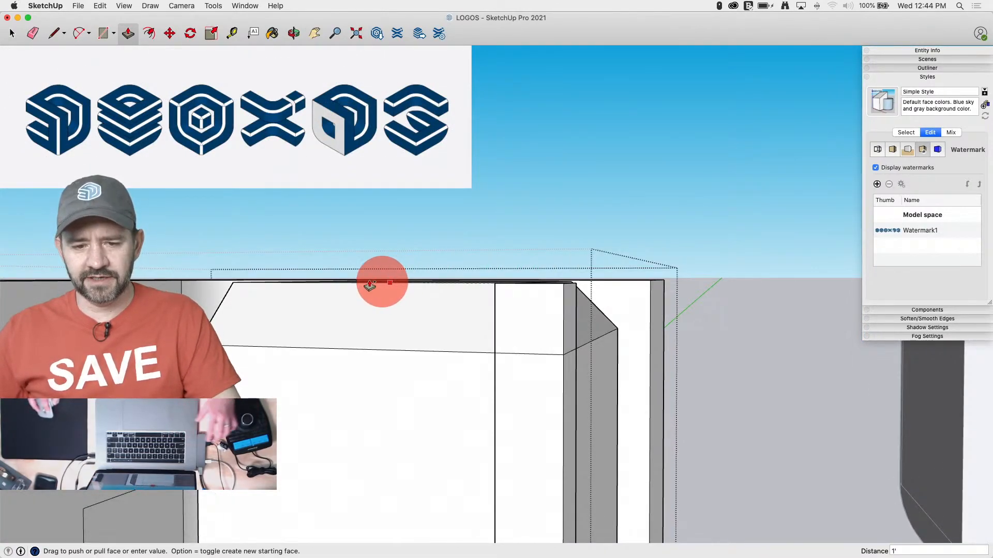
pyautogui.click(237, 253)
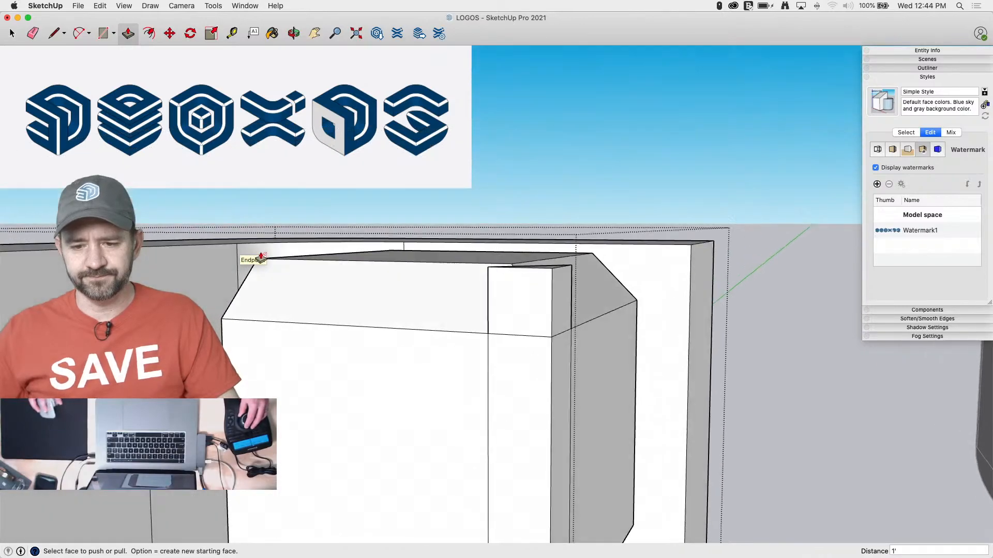
pyautogui.press('space')
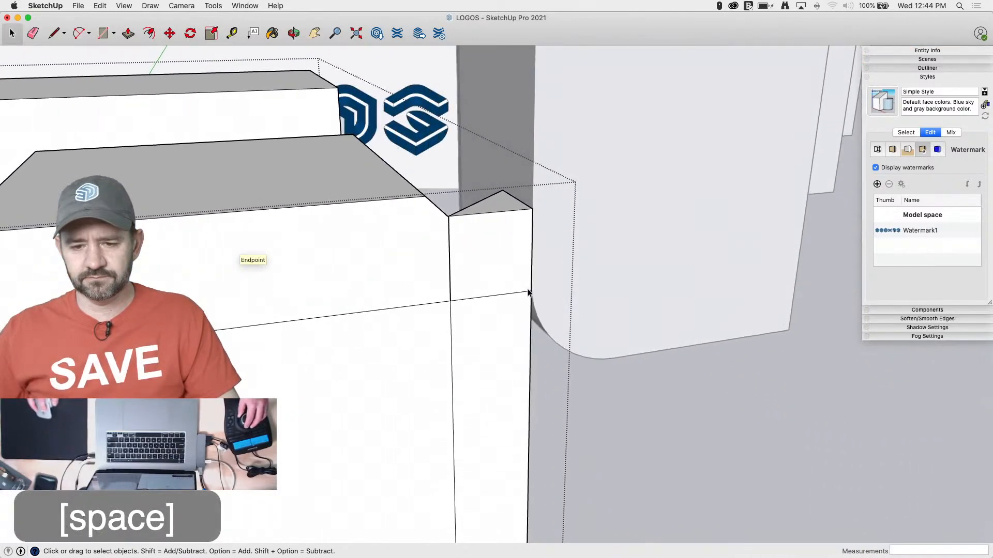
pyautogui.press('super+z')
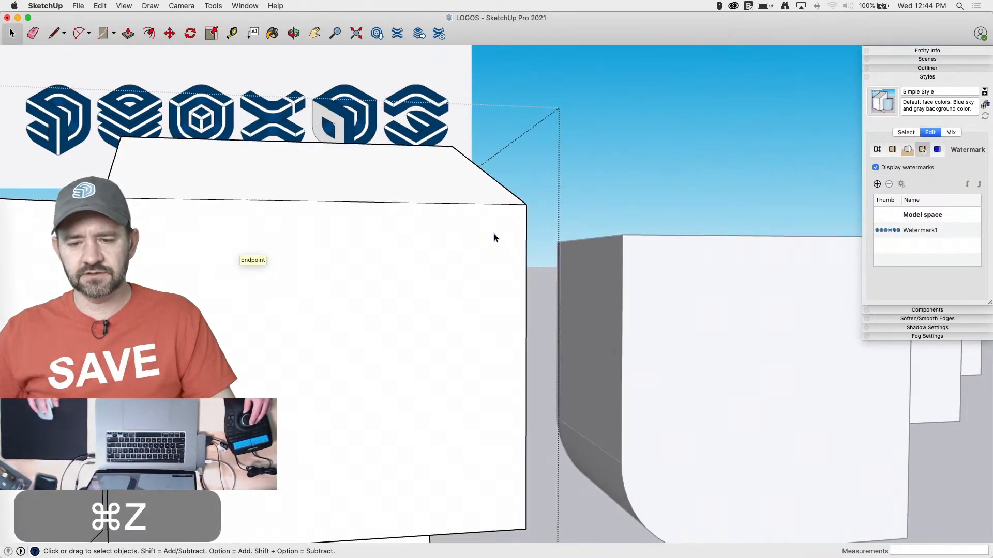
# Push the underside corner triangle 10" up to the lower edge of the top chamfers, cutting away the vertical edge
pyautogui.press('p')
pyautogui.click(493, 300)
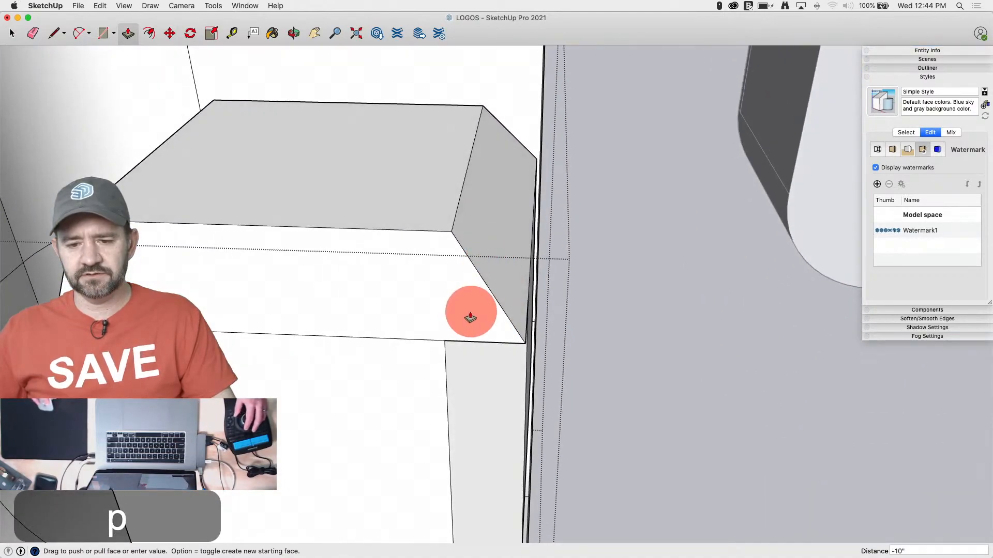
pyautogui.click(437, 327)
# Connect the top chamfers' shared corner to both upper ends of the vertical chamfer and erase the leftover pointed tip
pyautogui.press('l')
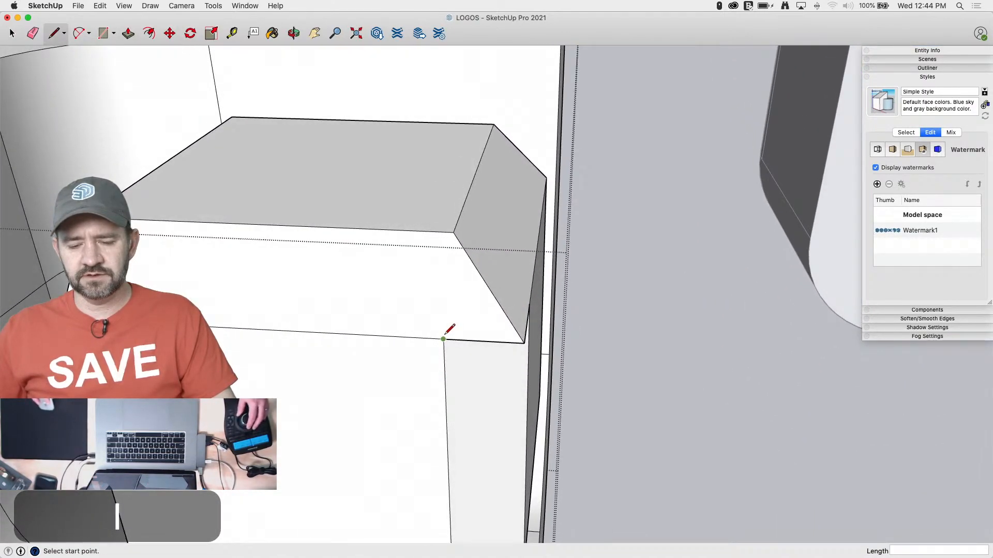
pyautogui.click(453, 232)
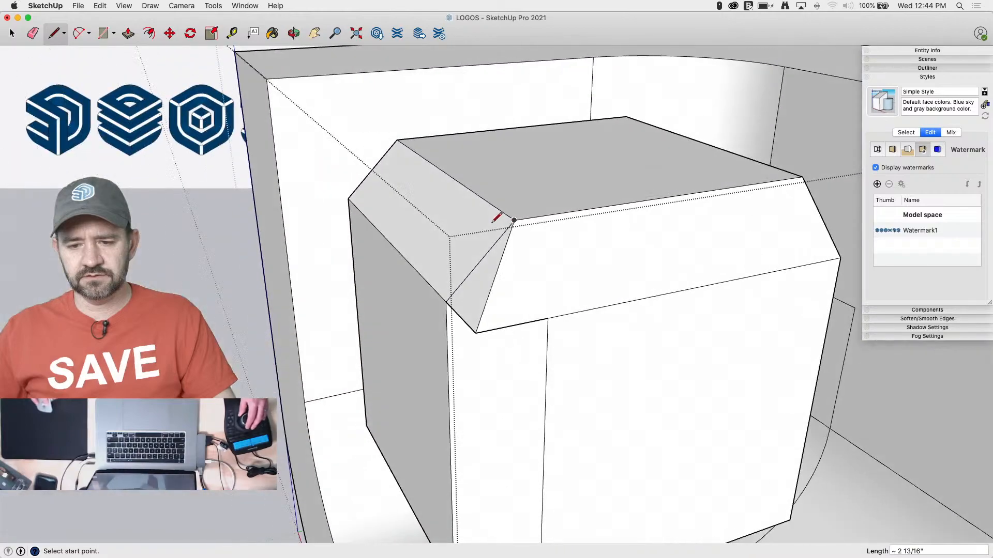
pyautogui.click(515, 220)
pyautogui.click(548, 317)
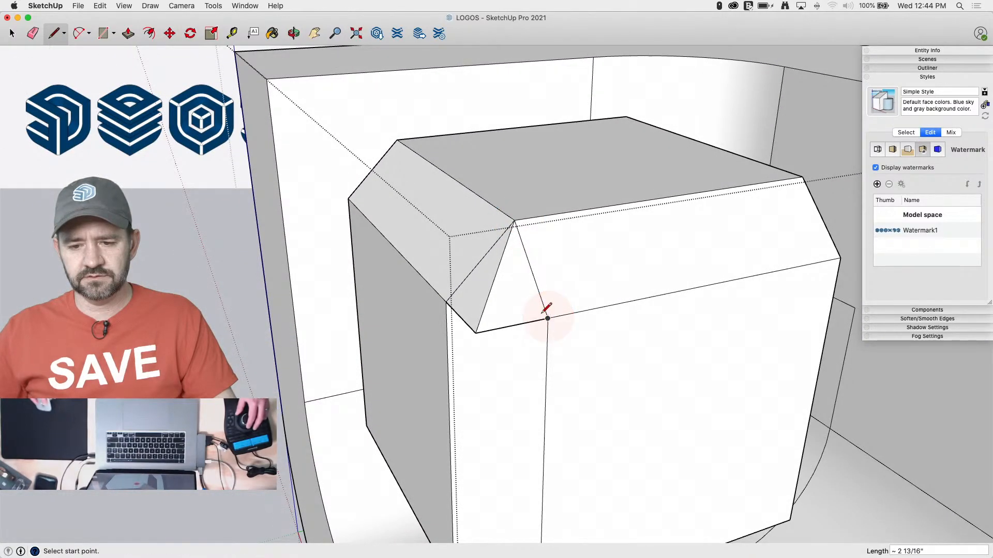
pyautogui.press('e')
pyautogui.moveTo(499, 328); pyautogui.dragTo(479, 335)
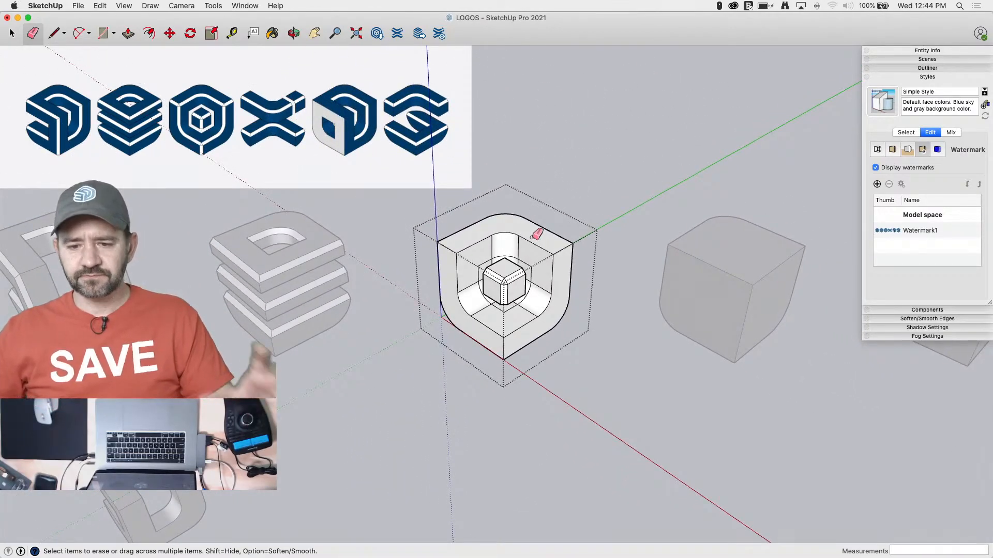
# Turn on hidden geometry and examine the segments of the cavity's curved faces around the contour line
pyautogui.scroll(2, 487, 281)
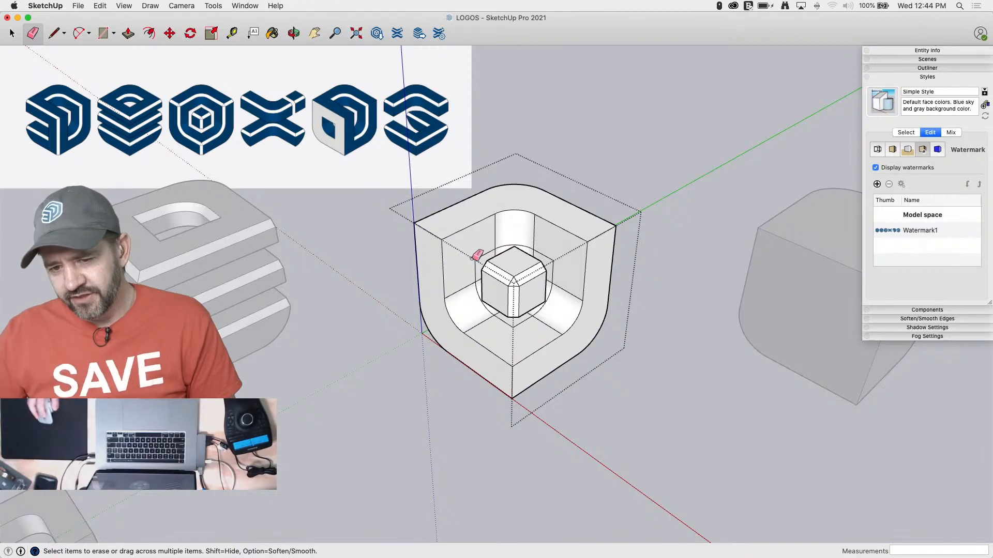
pyautogui.press('space')
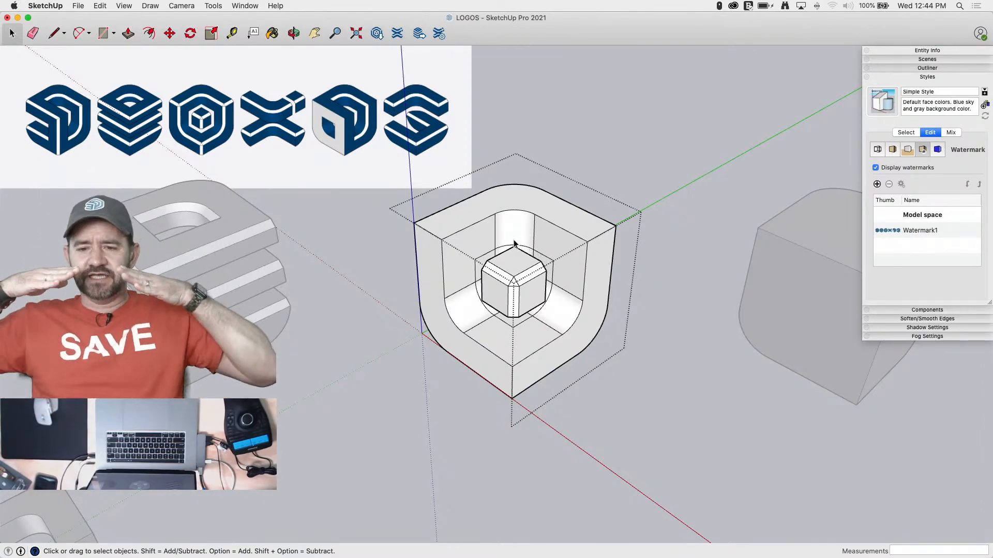
pyautogui.scroll(10, 514, 243)
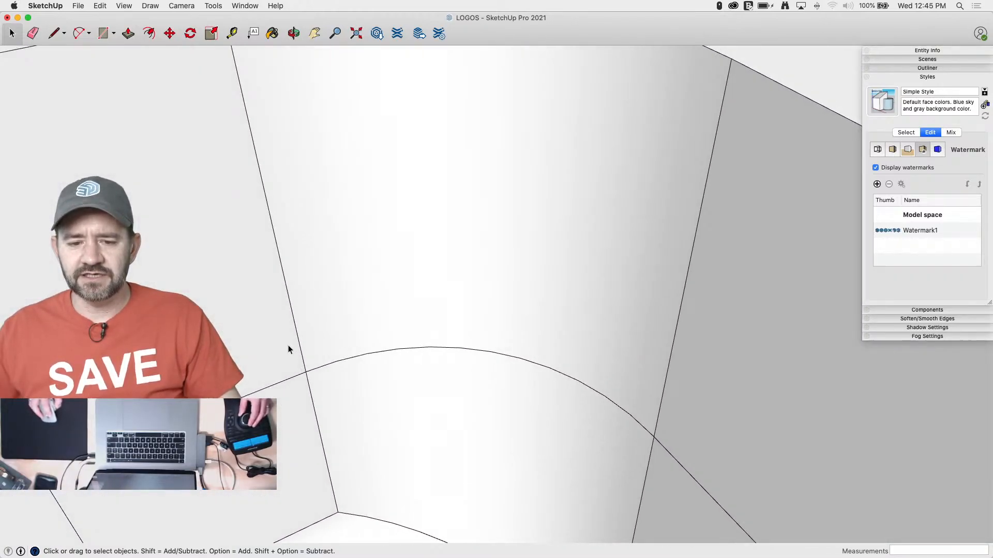
pyautogui.keyDown('shift'); pyautogui.moveTo(287, 346); pyautogui.dragTo(338, 278, button='middle'); pyautogui.keyUp('shift')
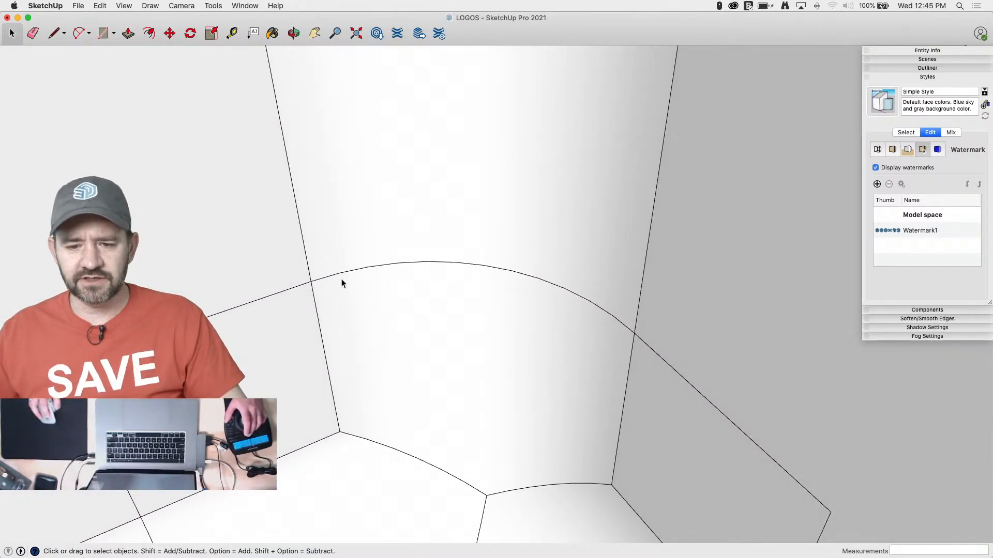
pyautogui.hotkey('alt', 'h')
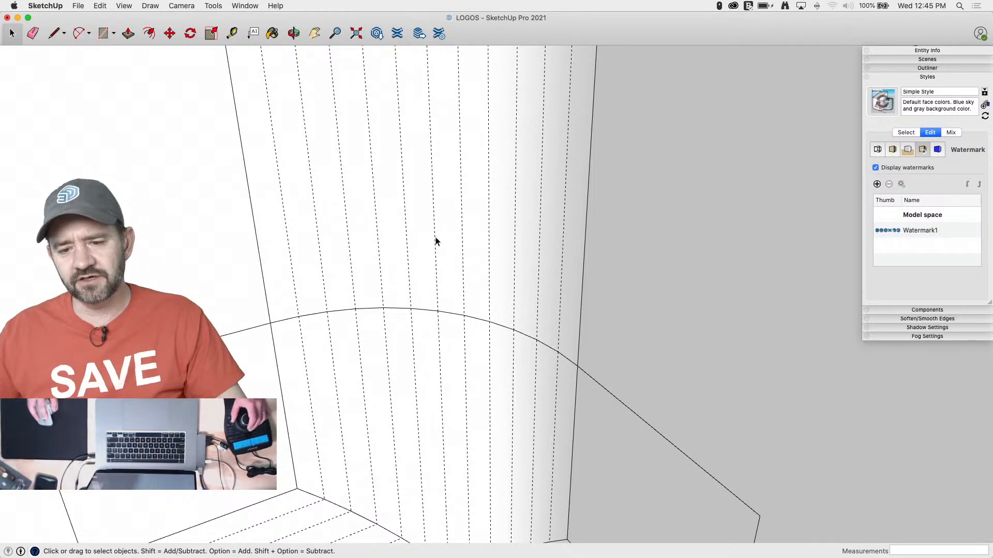
pyautogui.scroll(-4, 586, 362)
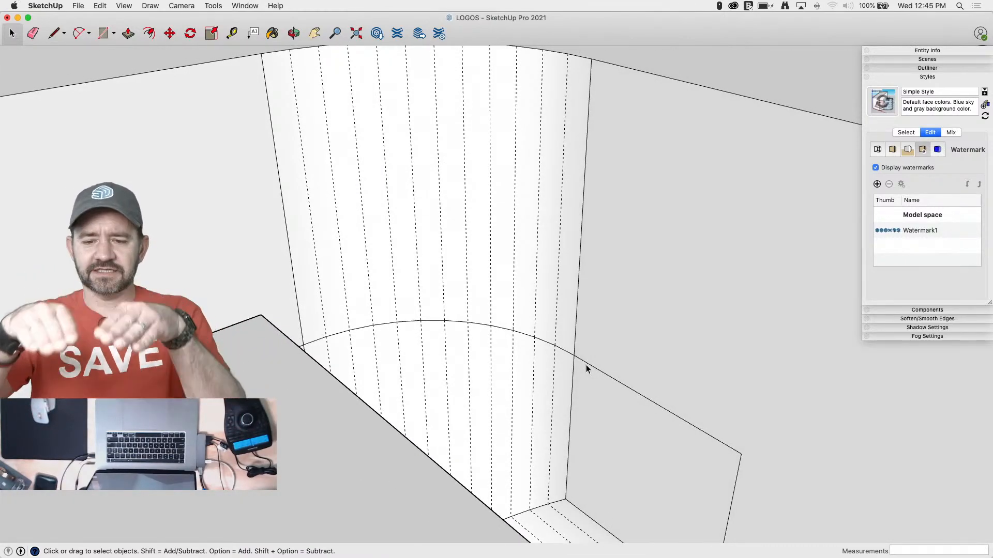
pyautogui.scroll(-10, 586, 365)
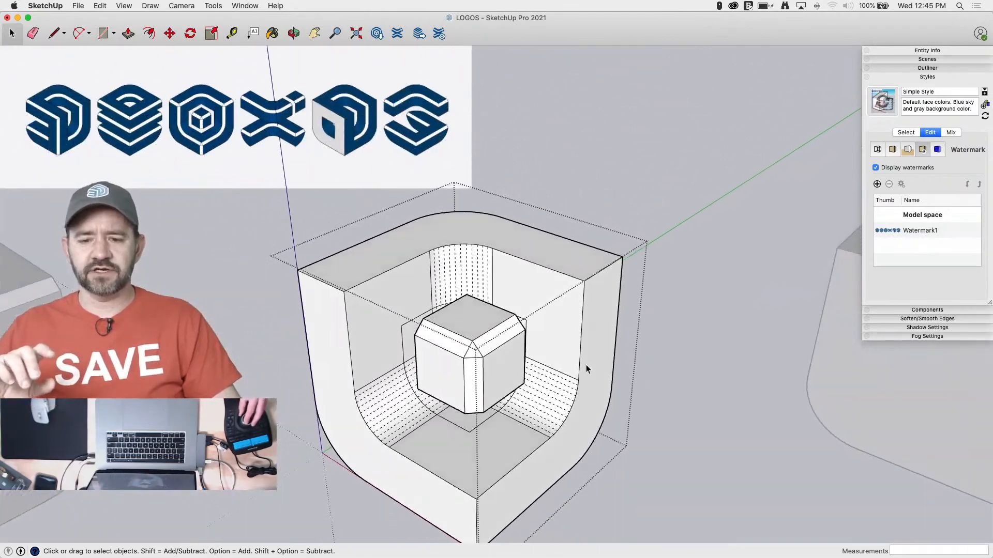
# Draw a triangle connecting the three outer corners of the cavity's contour line, outside the shell's group
pyautogui.scroll(-3, 585, 364)
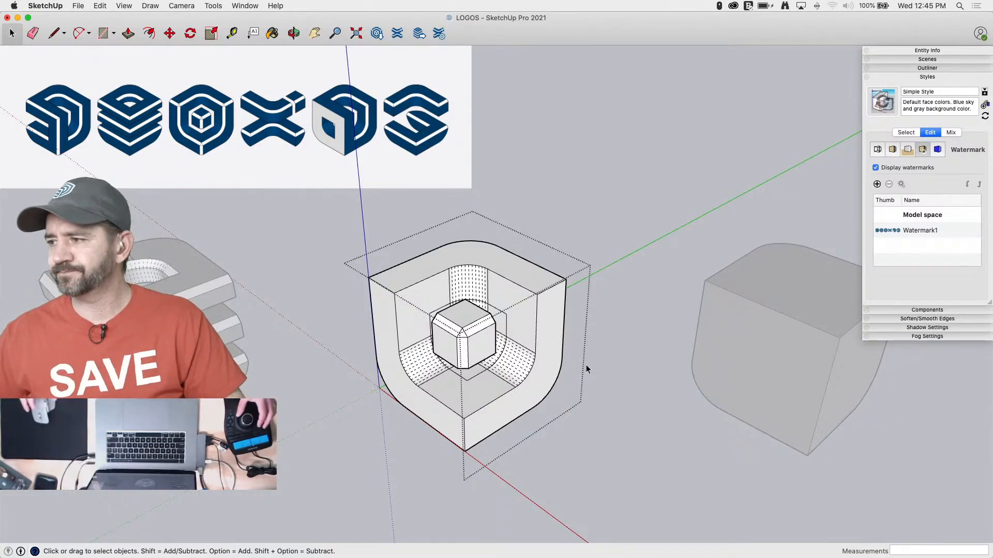
pyautogui.moveTo(510, 345); pyautogui.dragTo(614, 336, button='middle')
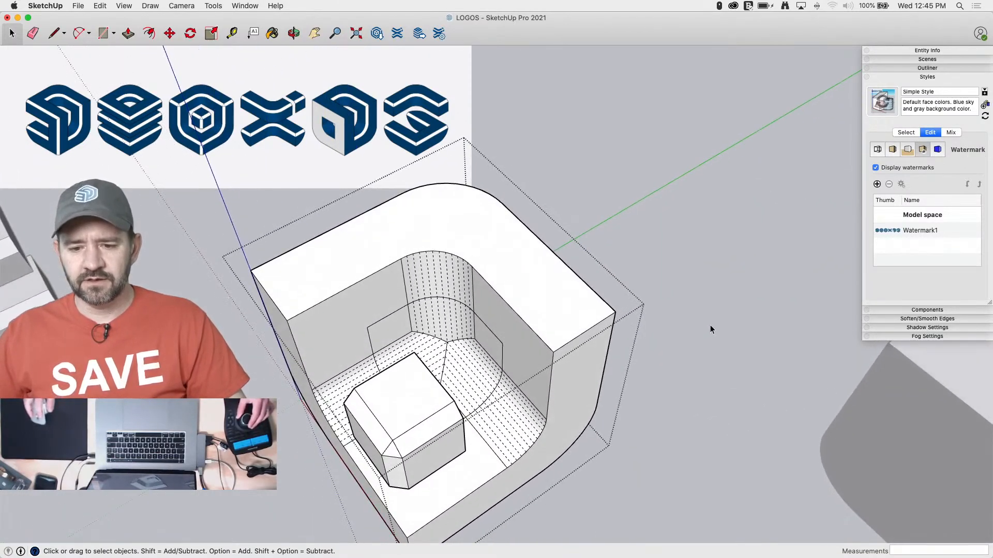
pyautogui.click(710, 327)
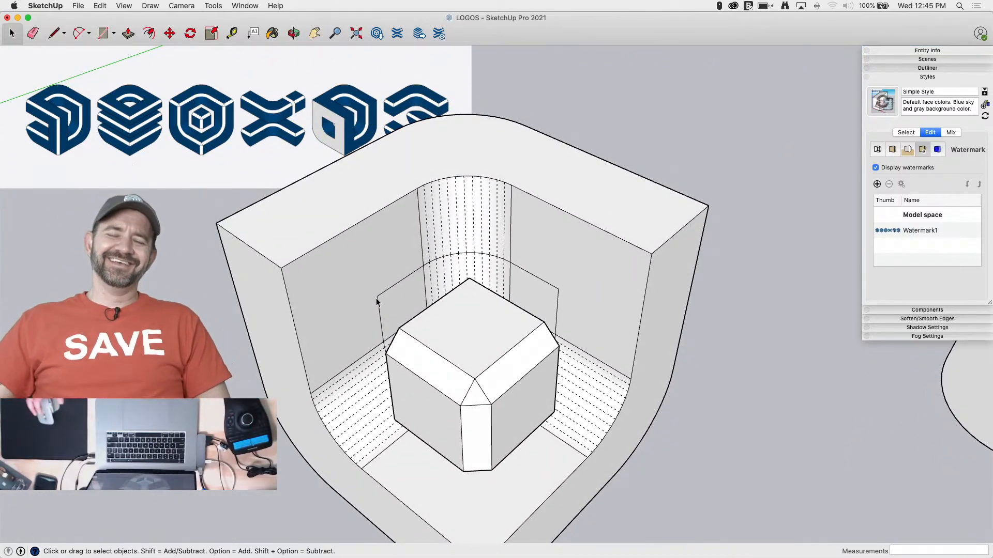
pyautogui.press('l')
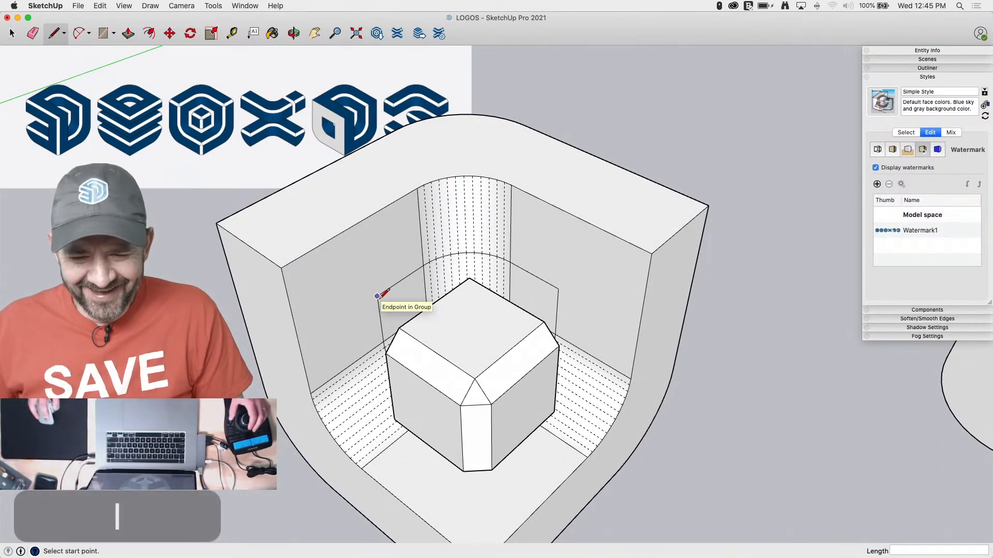
pyautogui.click(377, 296)
pyautogui.click(557, 289)
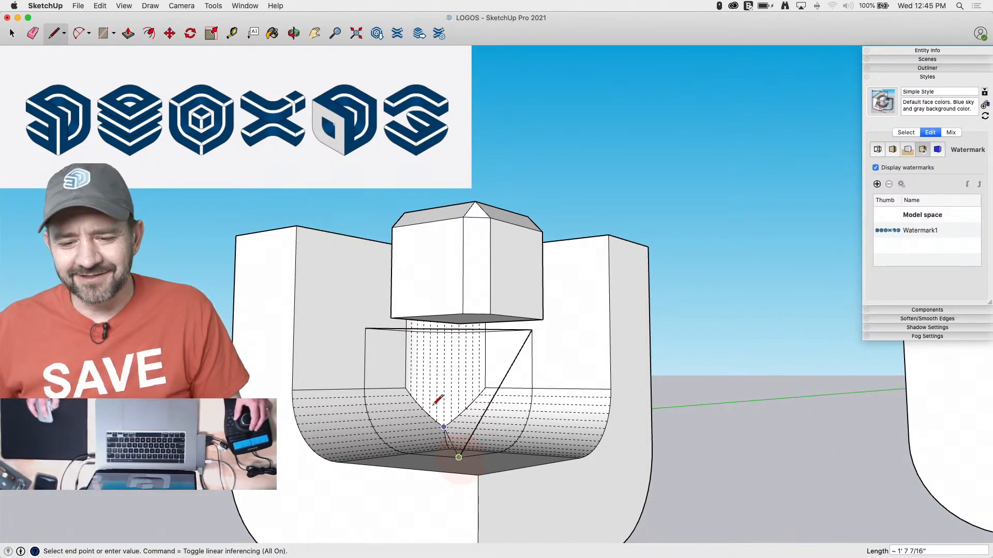
pyautogui.click(366, 329)
pyautogui.press('space')
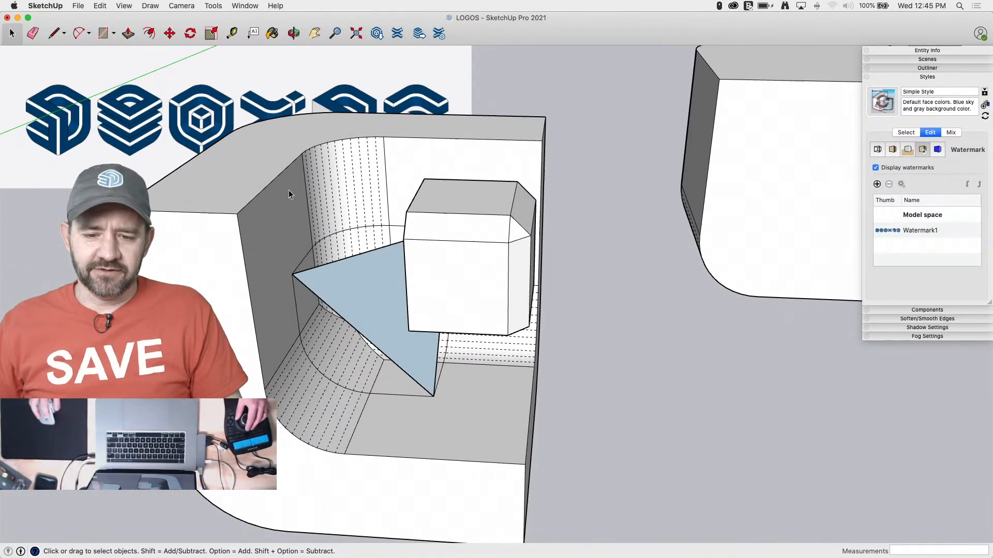
# Make the small chamfered cube its own group and hide it
pyautogui.tripleClick(498, 275)
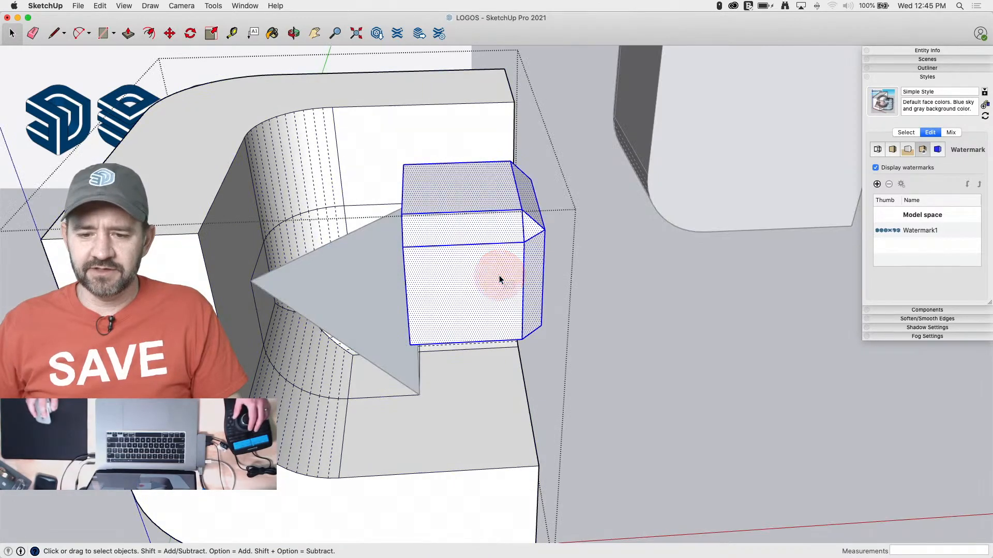
pyautogui.rightClick(499, 278)
pyautogui.click(530, 355)
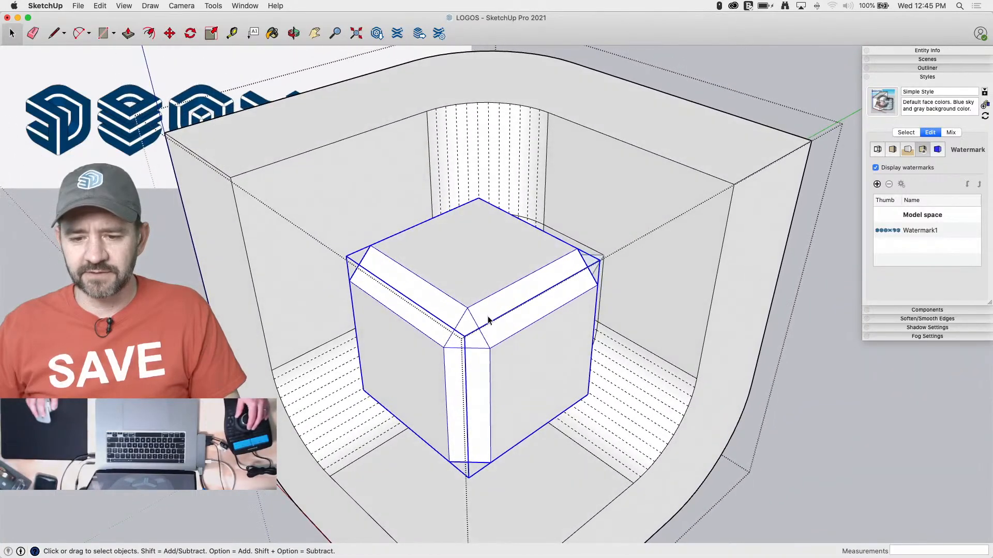
pyautogui.rightClick(488, 315)
pyautogui.click(512, 340)
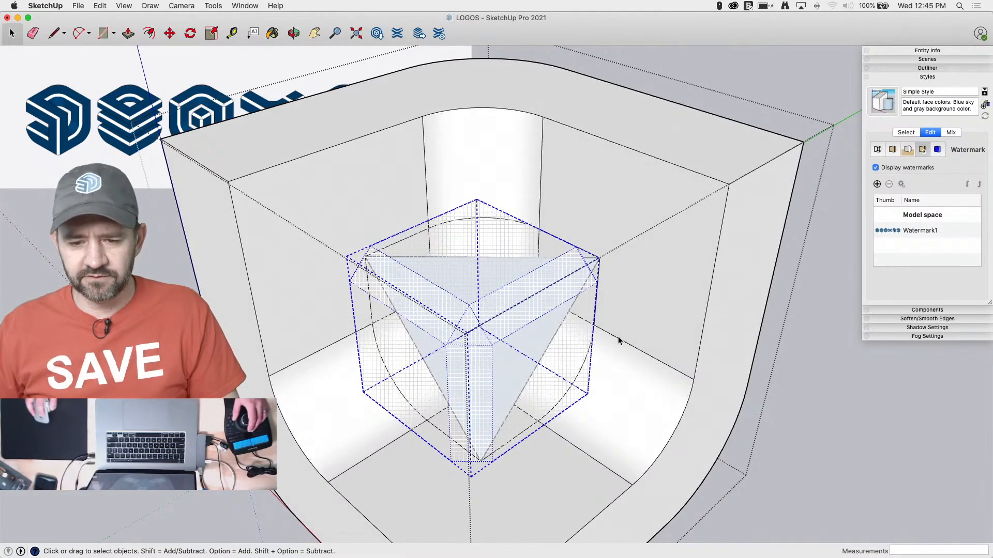
pyautogui.click(788, 483)
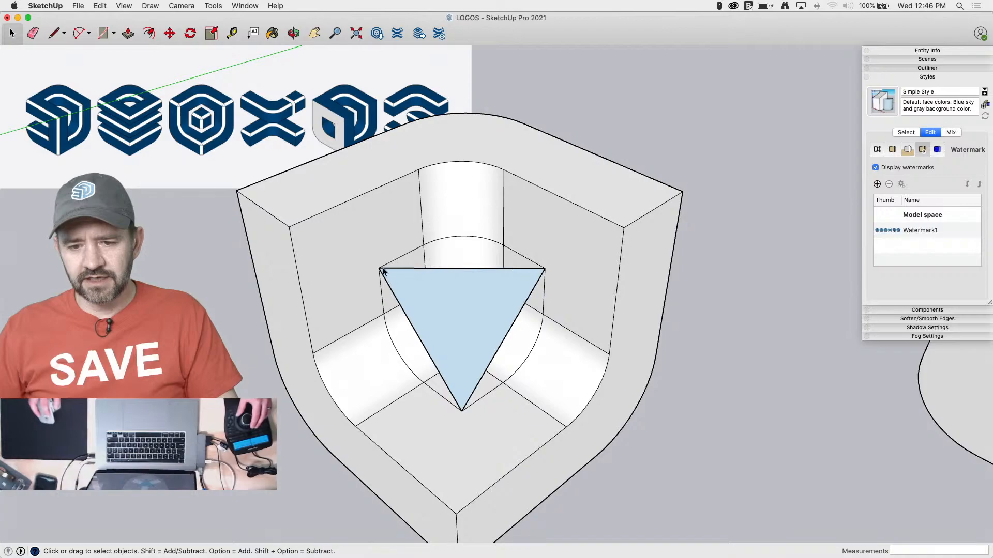
# Draw two lines across the triangle from its corners to the opposite edges' midpoints to locate the centre
pyautogui.press('l')
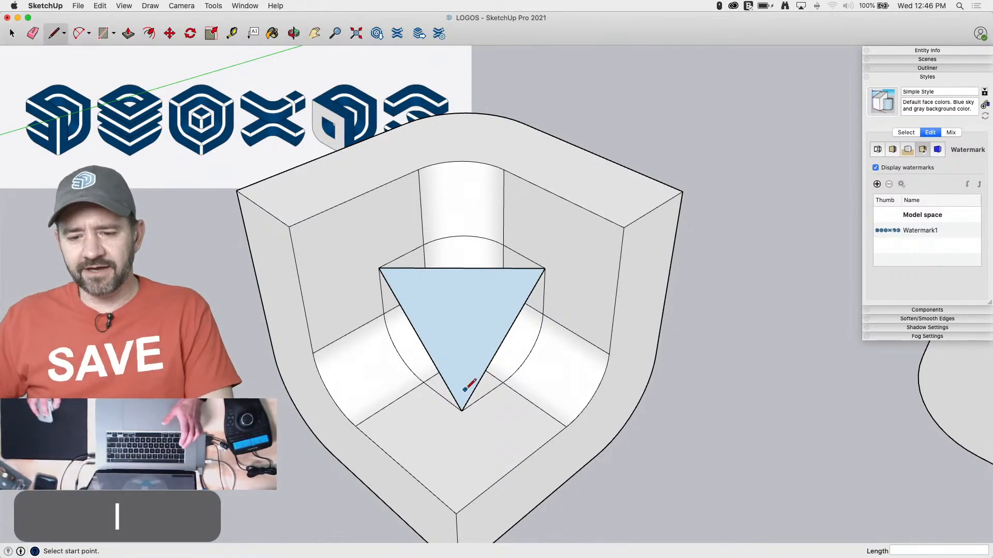
pyautogui.click(461, 411)
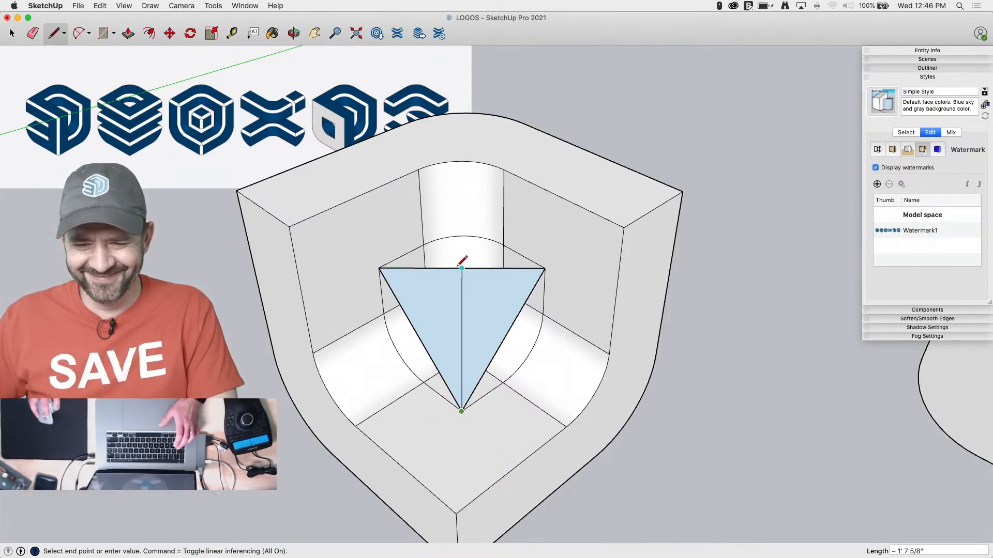
pyautogui.click(461, 268)
pyautogui.click(379, 268)
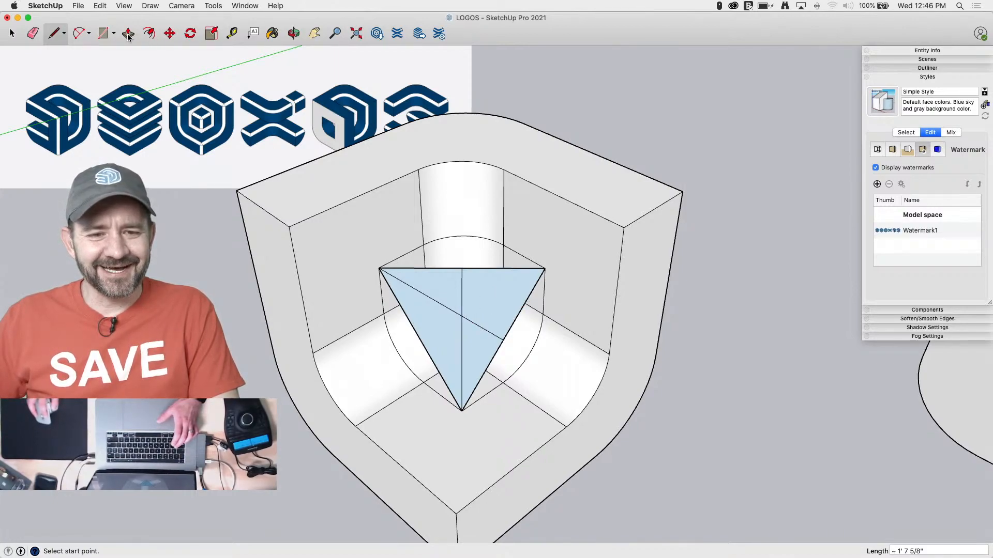
# Draw a 6-sided polygon from the triangle's centre out to its corner and erase the lines inside it
pyautogui.moveTo(114, 35); pyautogui.dragTo(124, 94)
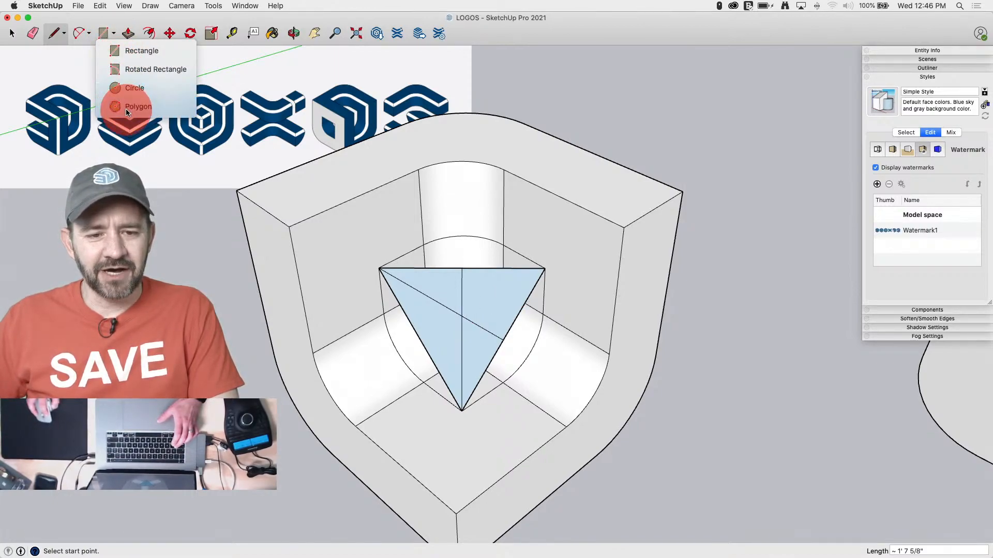
pyautogui.click(126, 109)
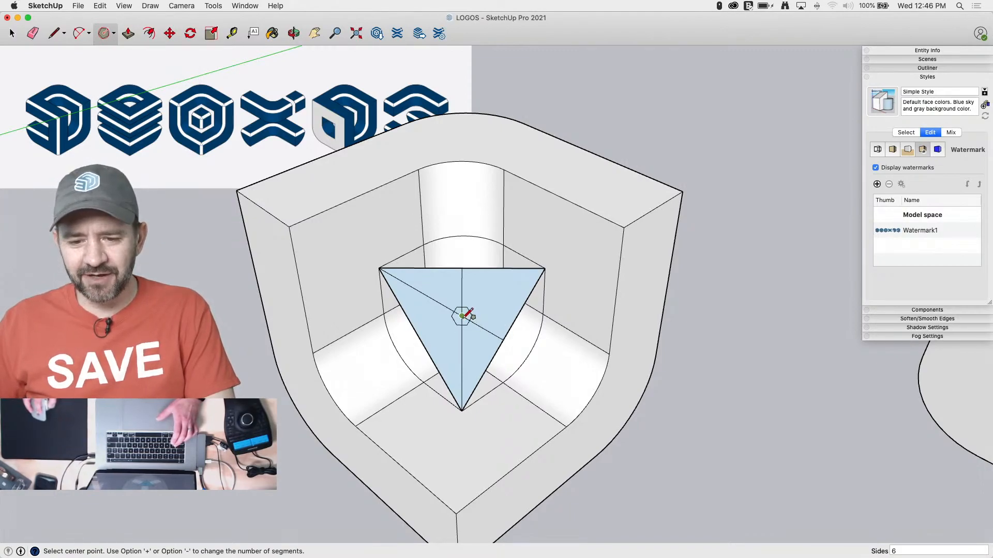
pyautogui.click(462, 316)
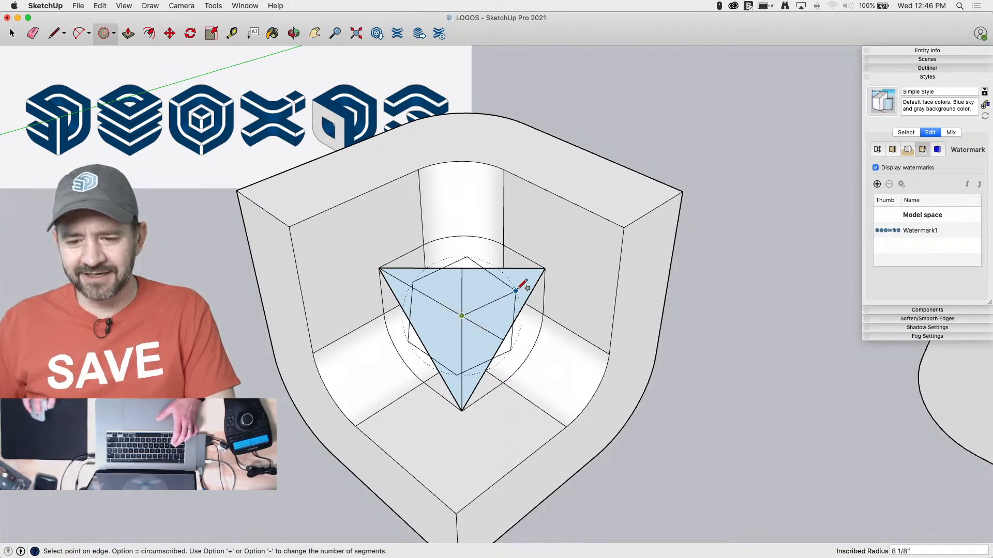
pyautogui.click(545, 267)
pyautogui.press('e')
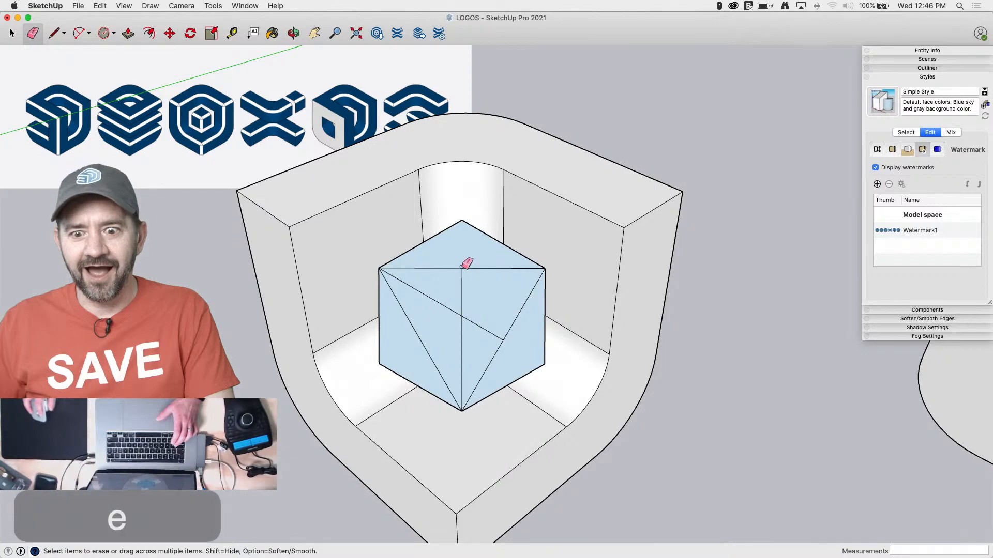
pyautogui.moveTo(465, 261)
pyautogui.mouseDown()
pyautogui.moveTo(451, 300)
pyautogui.moveTo(405, 326)
pyautogui.moveTo(479, 381)
pyautogui.moveTo(501, 334)
pyautogui.moveTo(443, 317)
pyautogui.moveTo(650, 455)
pyautogui.mouseUp()
# Push/Pull the hexagon into a long prism passing through the hollow shell and make the prism a group
pyautogui.press('p')
pyautogui.click(398, 277)
pyautogui.press('space')
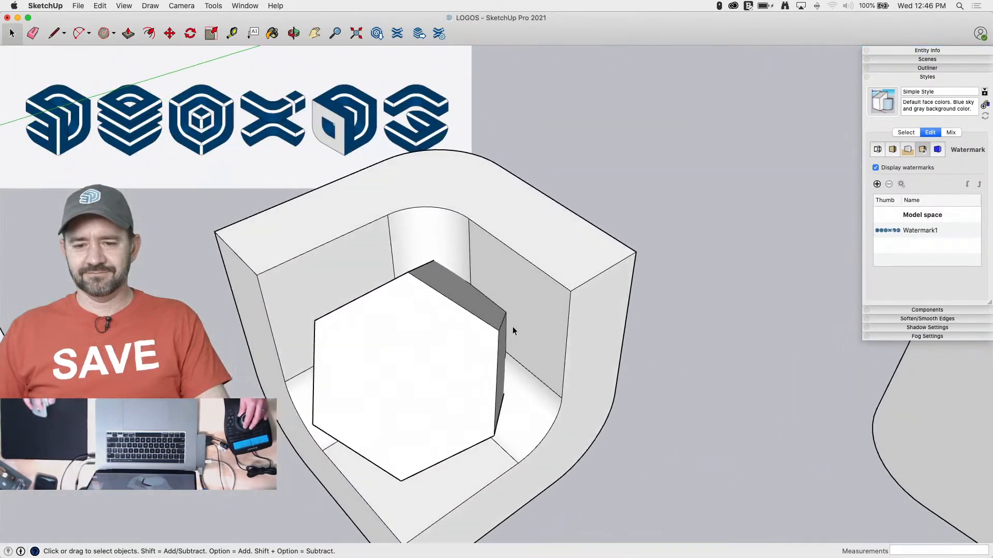
pyautogui.doubleClick(450, 362)
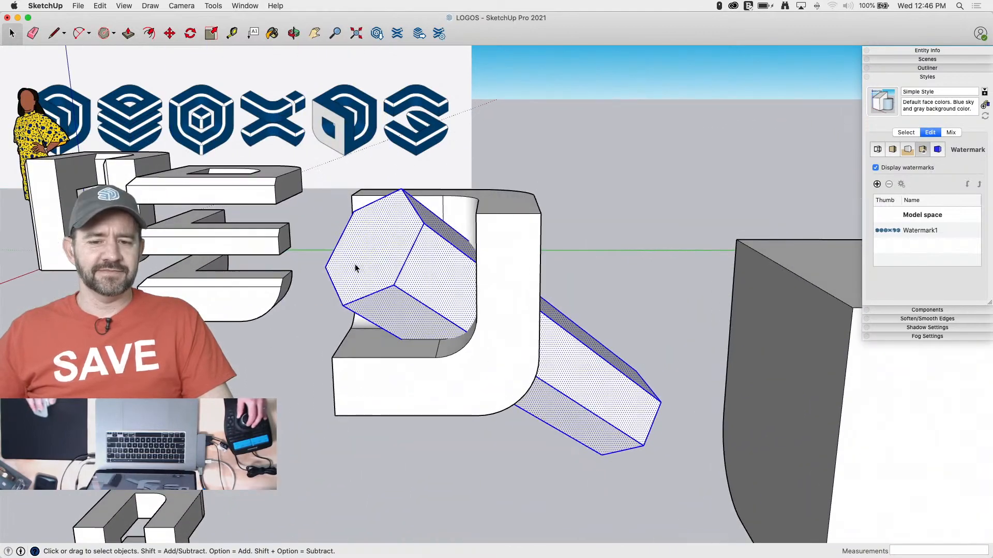
pyautogui.rightClick(381, 268)
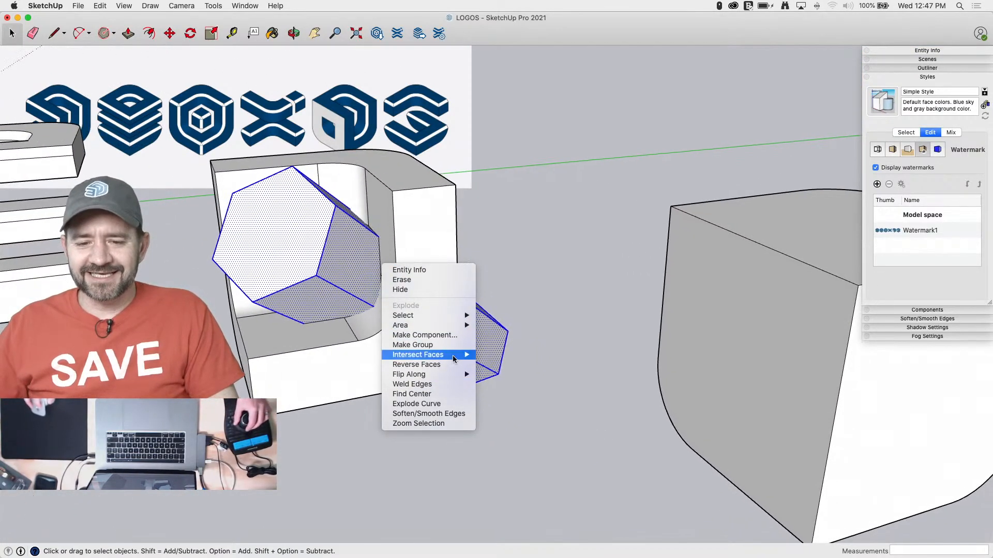
pyautogui.click(458, 346)
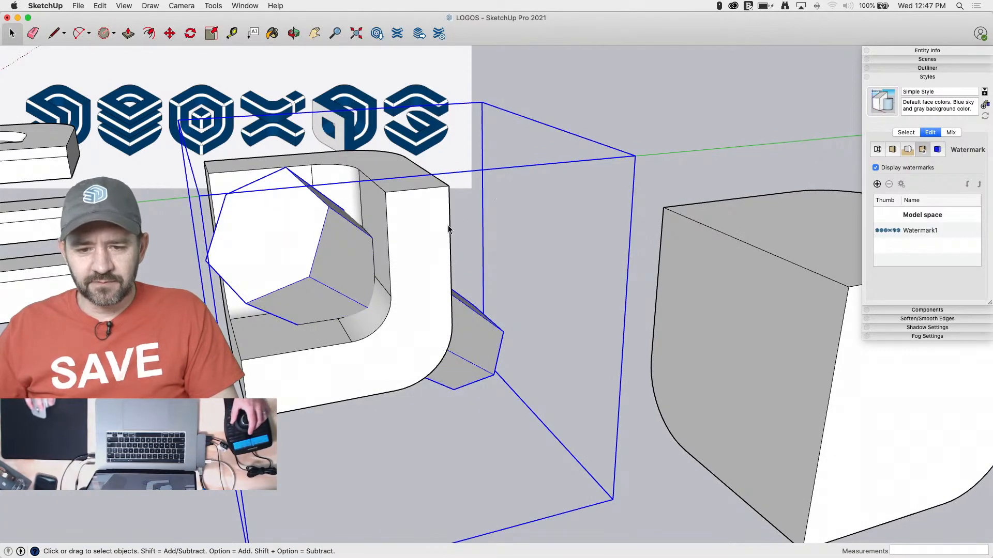
# Group the hollow shell's geometry inside its existing group
pyautogui.tripleClick(411, 228)
pyautogui.rightClick(418, 233)
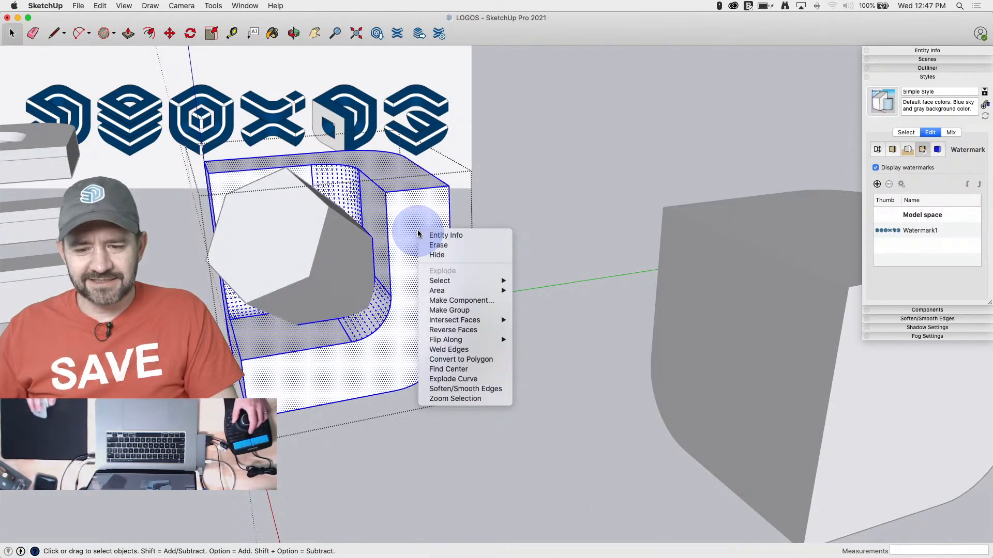
pyautogui.click(458, 311)
# Show the entity info and check whether the hexagonal prism and the hollow shell are solids
pyautogui.click(911, 52)
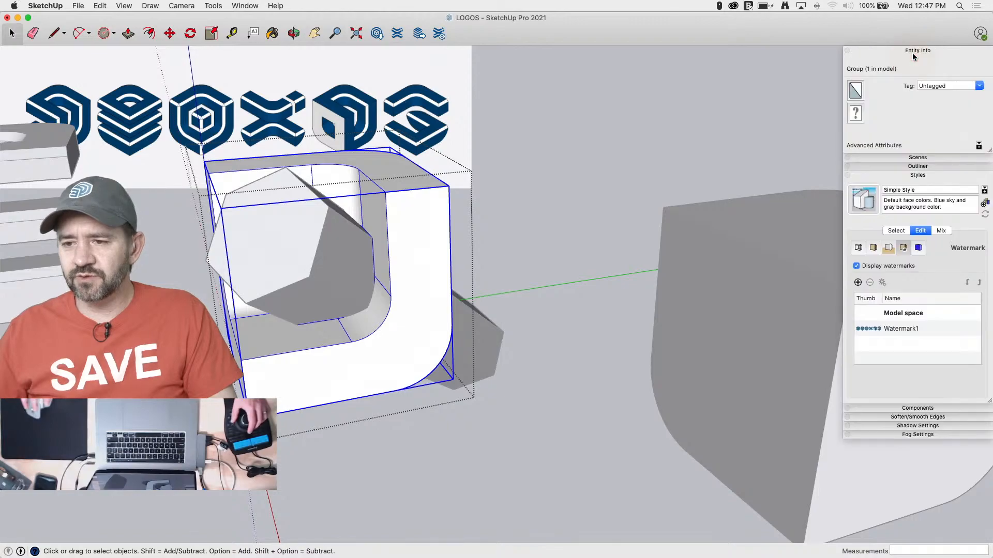
pyautogui.click(482, 215)
pyautogui.click(278, 255)
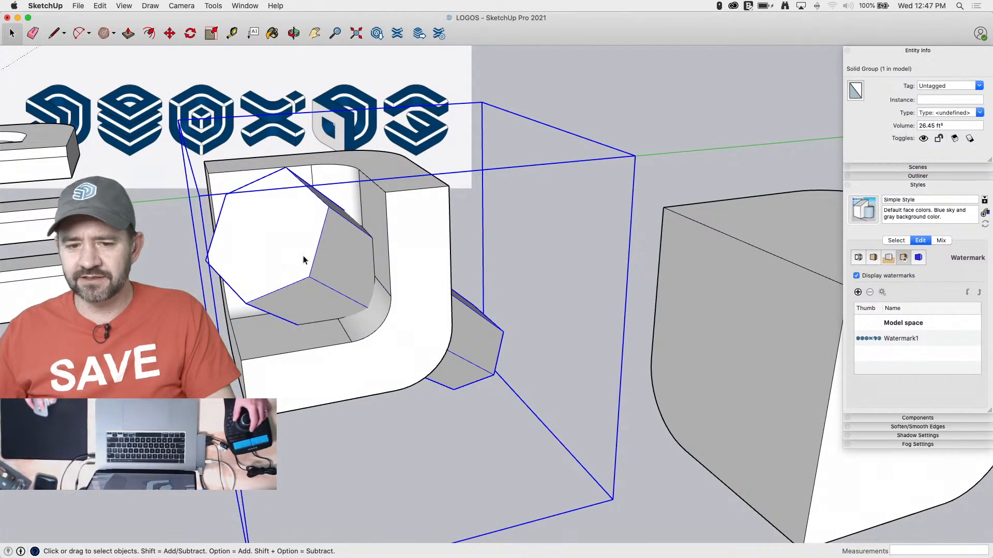
pyautogui.click(419, 253)
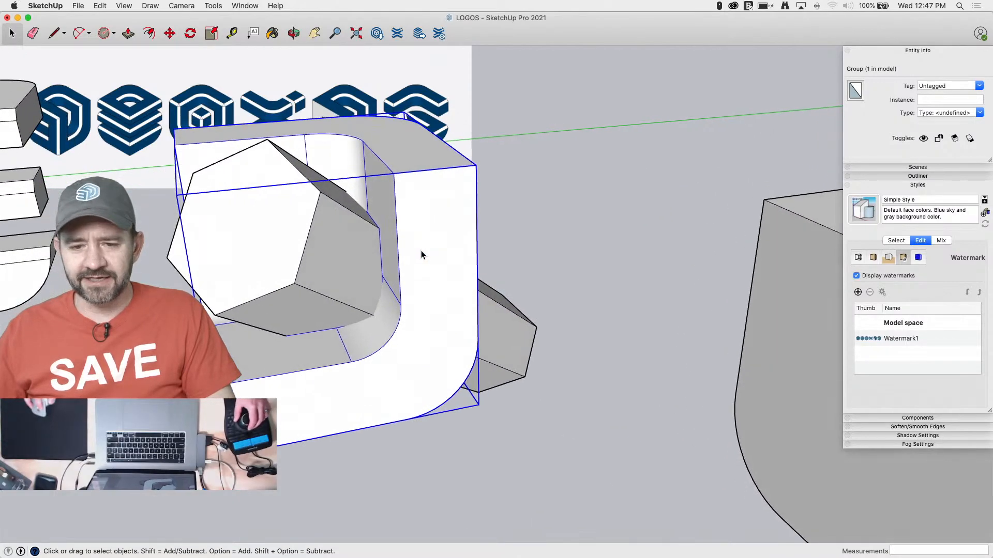
# Open the shell's group with the rest of the model hidden and try to erase the contour line in the cavity
pyautogui.doubleClick(421, 249)
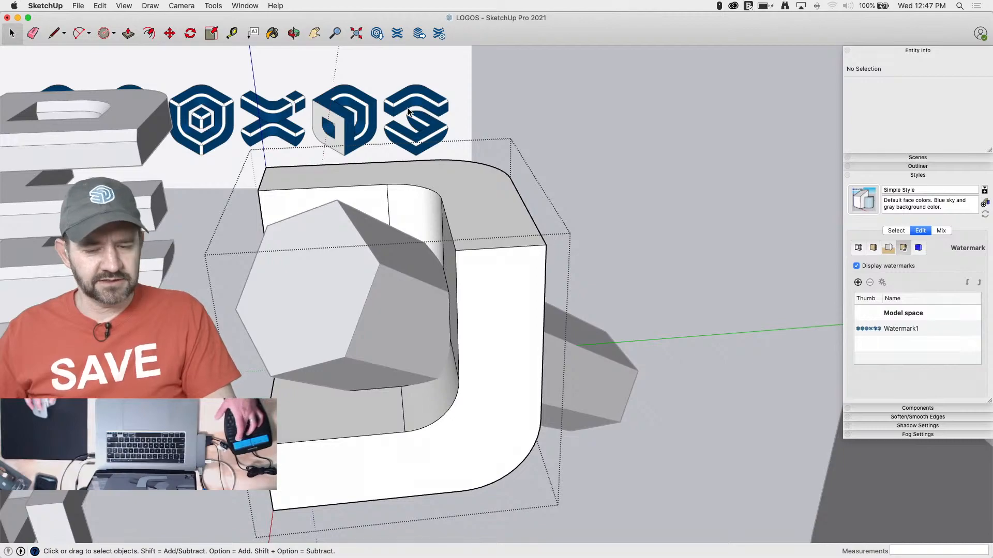
pyautogui.press('q')
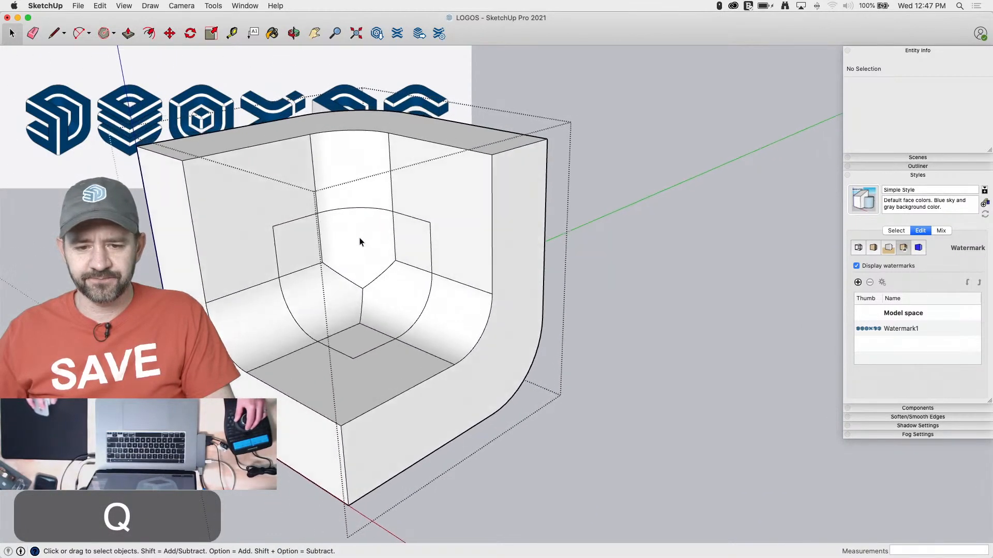
pyautogui.press('e')
pyautogui.click(312, 228)
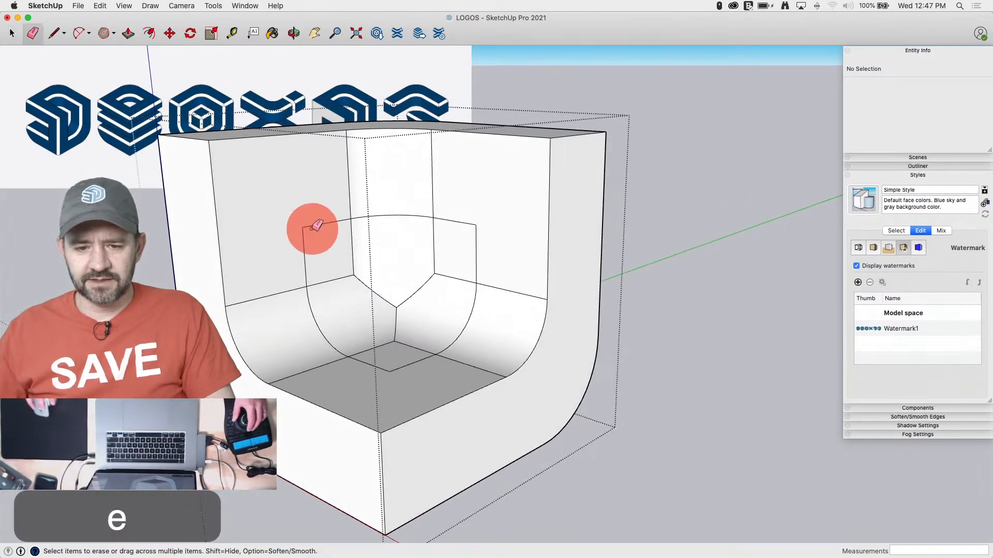
pyautogui.moveTo(312, 228); pyautogui.dragTo(297, 235)
pyautogui.press('Escape')
pyautogui.press('space')
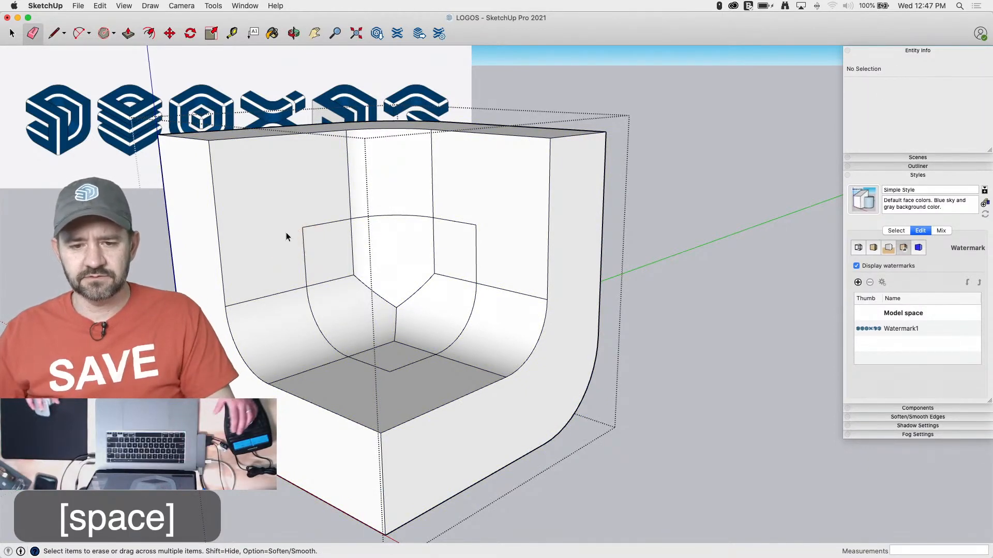
# Explode the nested group inside the shell's group and close the outer group
pyautogui.click(277, 247)
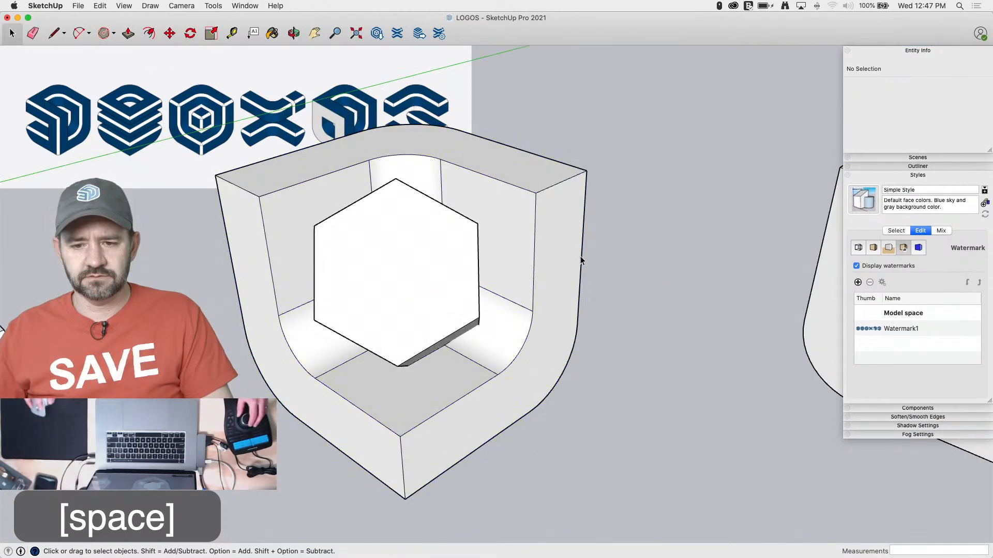
pyautogui.click(568, 258)
pyautogui.click(561, 254)
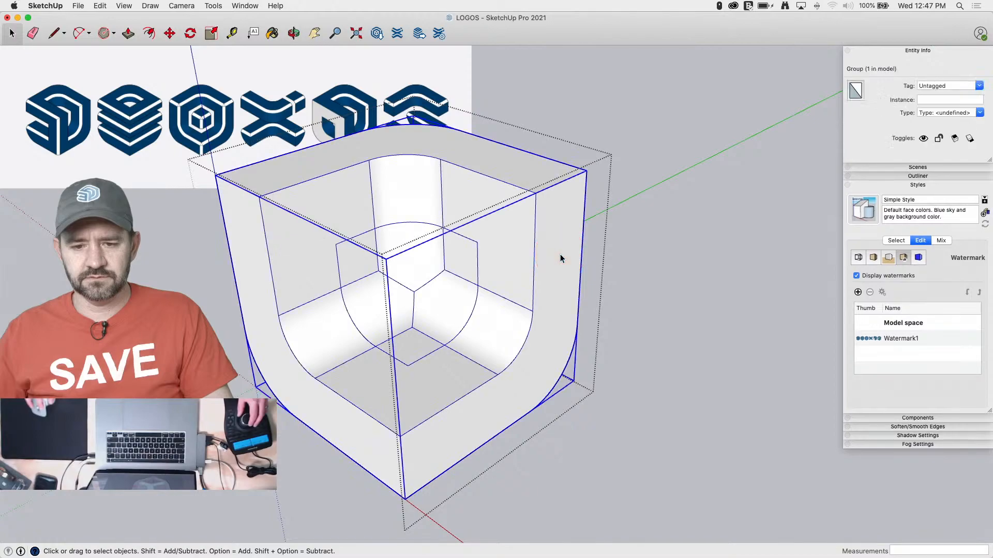
pyautogui.rightClick(561, 254)
pyautogui.click(582, 335)
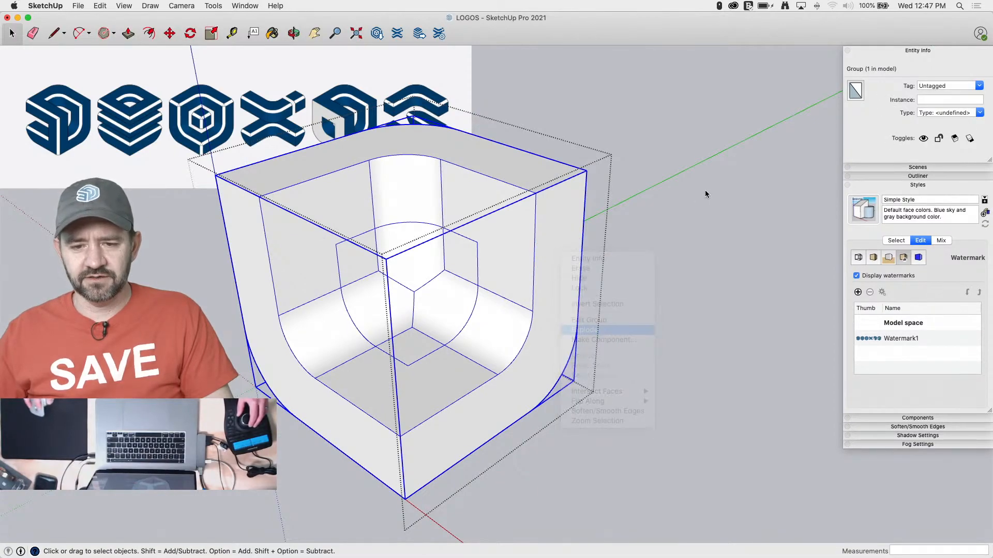
pyautogui.click(690, 199)
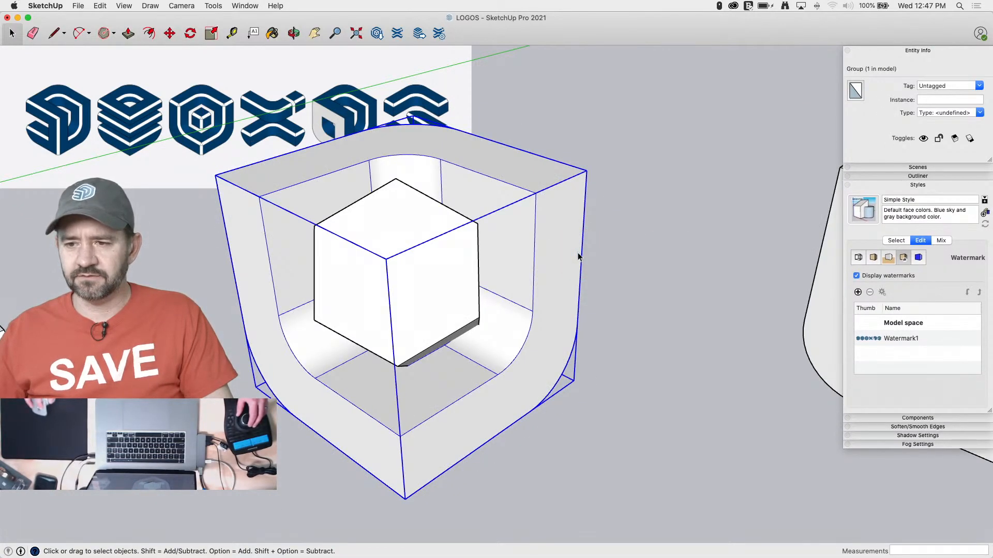
# Erase the contour's straight segments on the cavity's flat walls and floor inside the shell's group
pyautogui.doubleClick(578, 255)
pyautogui.press('e')
pyautogui.moveTo(489, 232); pyautogui.dragTo(477, 236)
pyautogui.click(337, 244)
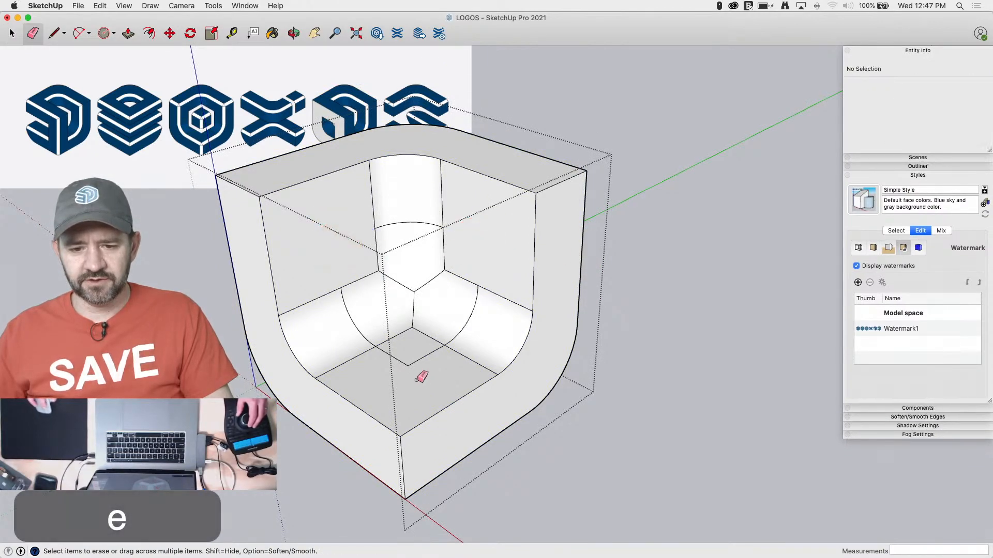
pyautogui.moveTo(406, 373); pyautogui.dragTo(410, 362)
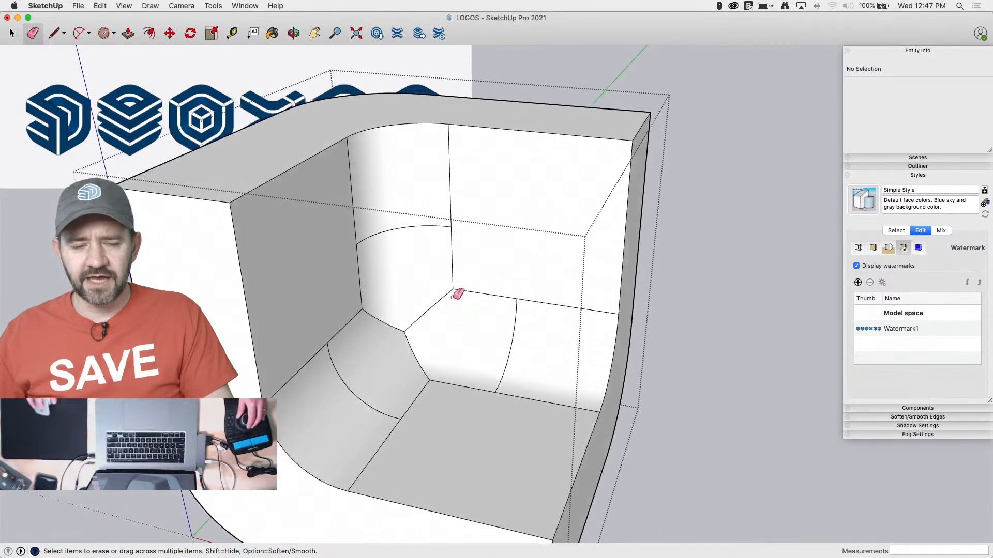
# Turn on the X-ray face style to see through the shell's faces
pyautogui.click(123, 6)
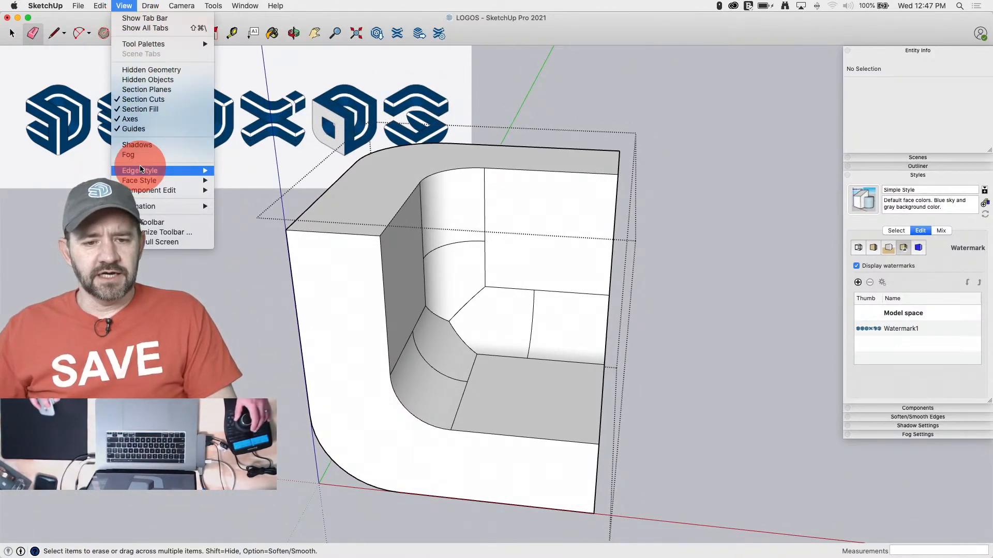
pyautogui.moveTo(140, 169)
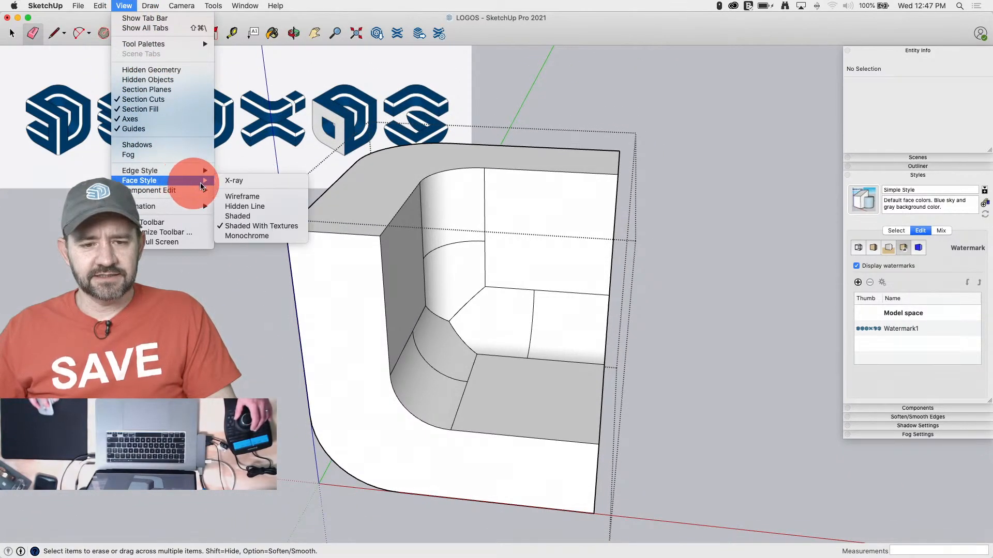
pyautogui.click(243, 180)
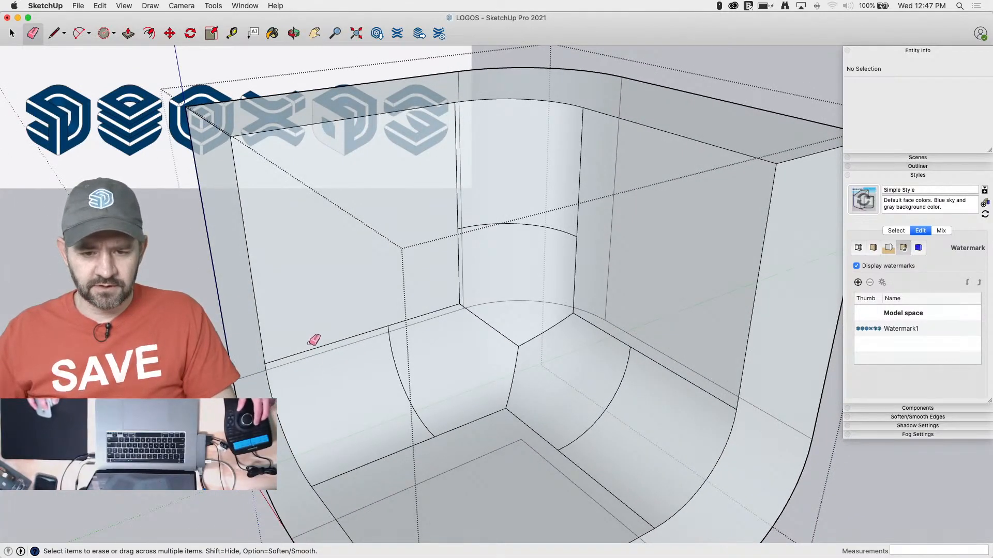
# Erase the straight seam edges along the shell's rounded cavity corners and outer rounded edges inside its group
pyautogui.keyDown('alt'); pyautogui.click(309, 352); pyautogui.keyUp('alt')
pyautogui.keyDown('alt'); pyautogui.click(397, 455); pyautogui.keyUp('alt')
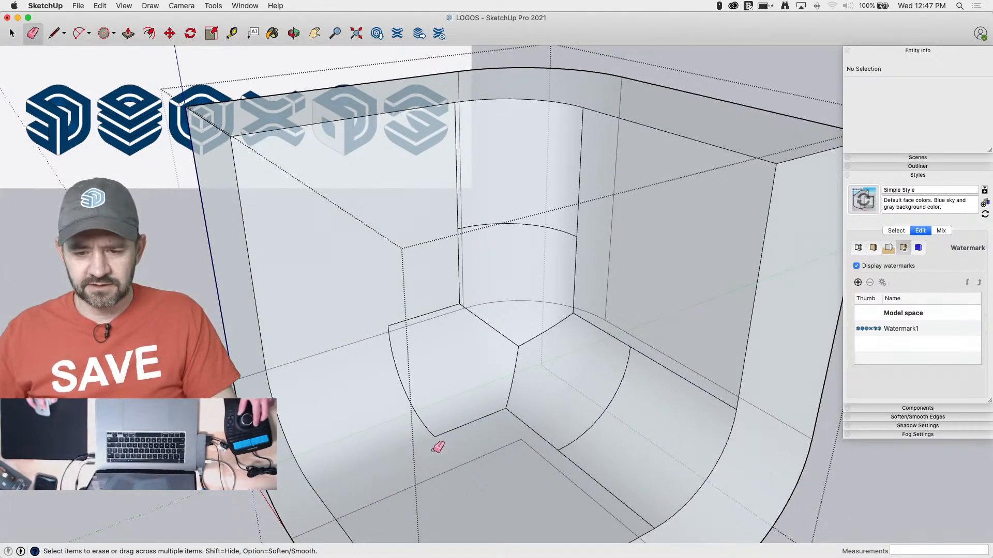
pyautogui.keyDown('alt'); pyautogui.click(440, 477); pyautogui.keyUp('alt')
pyautogui.keyDown('alt'); pyautogui.moveTo(325, 348); pyautogui.dragTo(323, 357); pyautogui.keyUp('alt')
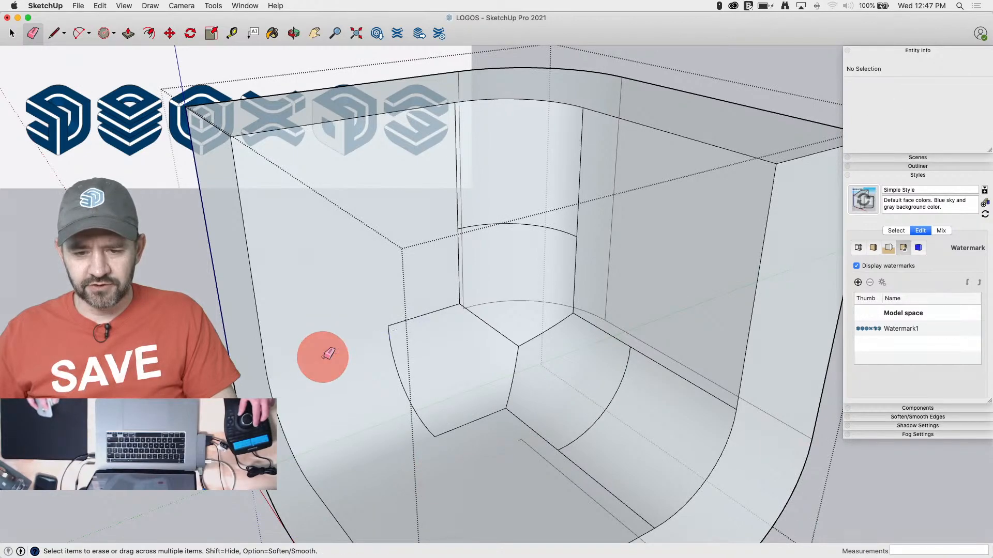
pyautogui.keyDown('alt'); pyautogui.click(546, 460); pyautogui.keyUp('alt')
pyautogui.keyDown('alt'); pyautogui.click(499, 435); pyautogui.keyUp('alt')
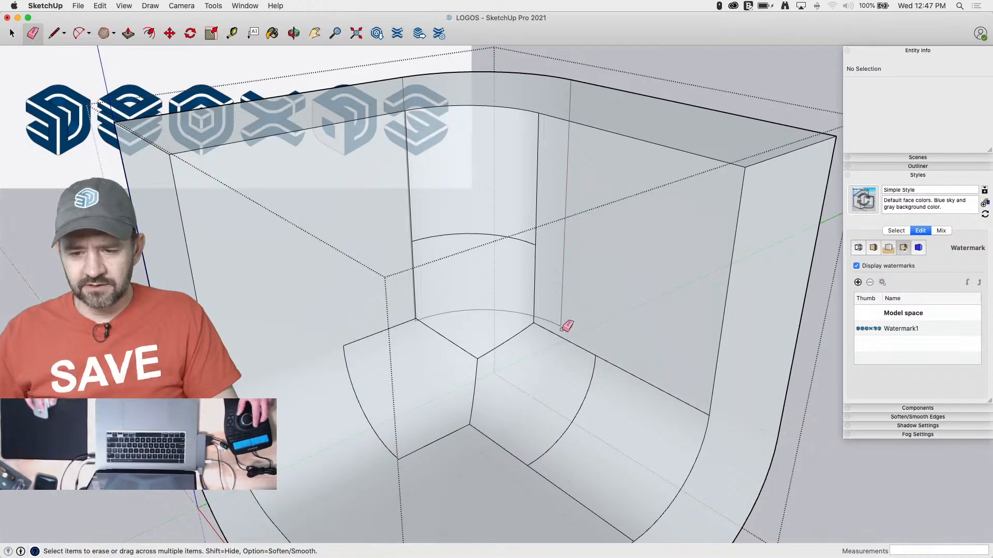
pyautogui.click(565, 276)
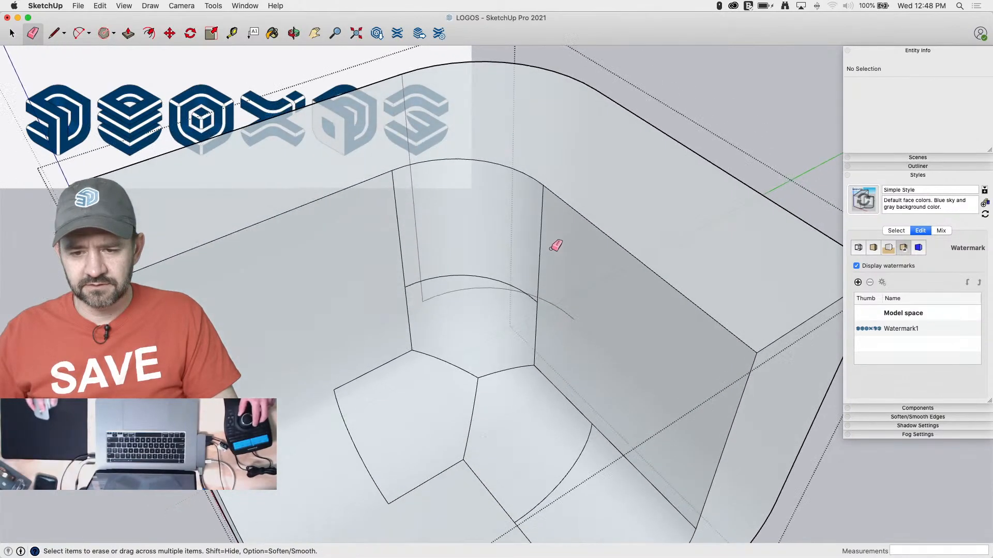
pyautogui.click(417, 218)
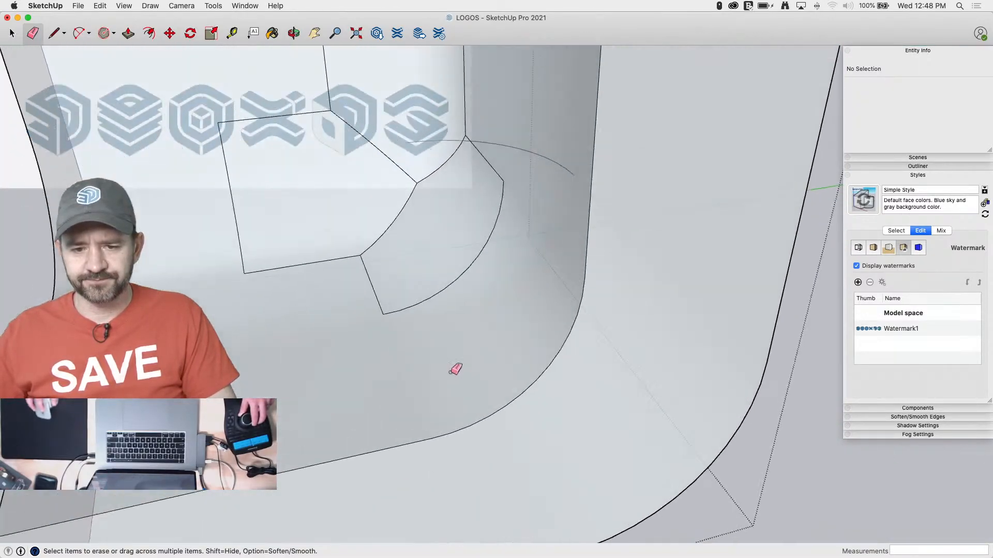
# Select the contour patches left in the cavity's corner and remove their faces from the selection
pyautogui.hotkey('alt', 'space')
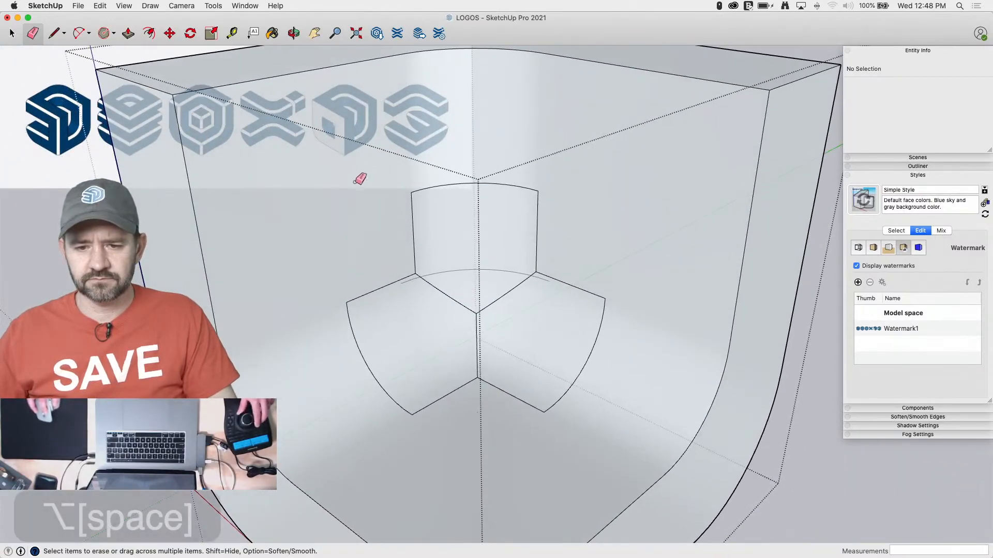
pyautogui.press('space')
pyautogui.moveTo(321, 123); pyautogui.dragTo(375, 196)
pyautogui.moveTo(637, 445); pyautogui.dragTo(637, 445)
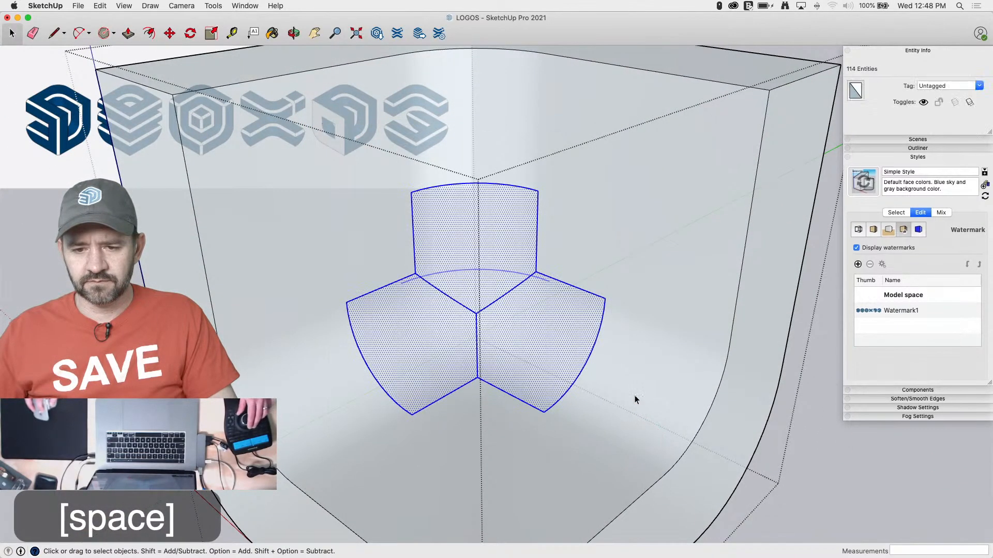
pyautogui.keyDown('shift'); pyautogui.click(472, 327); pyautogui.keyUp('shift')
pyautogui.keyDown('shift'); pyautogui.click(437, 364); pyautogui.keyUp('shift')
pyautogui.keyDown('shift'); pyautogui.click(517, 373); pyautogui.keyUp('shift')
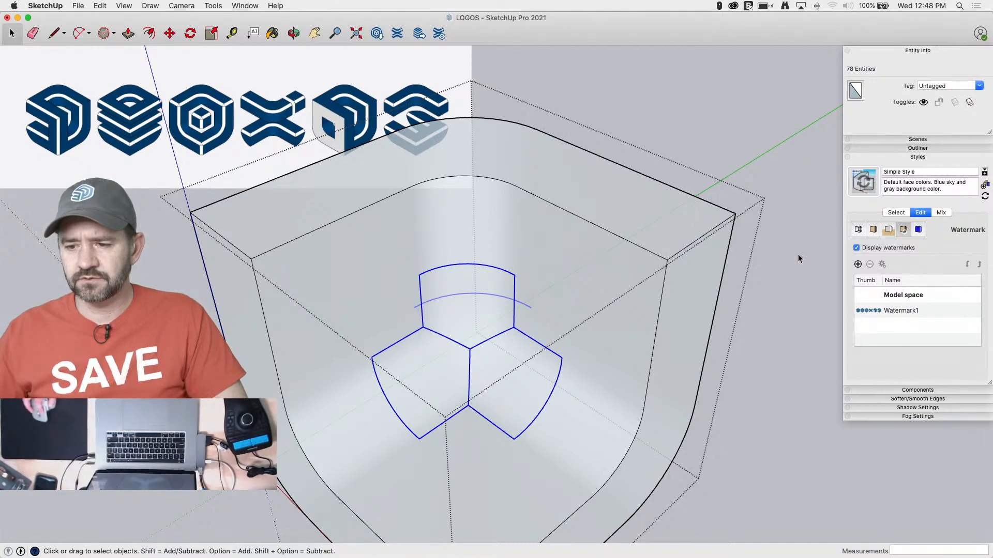
# Soften and smooth all of the shell's geometry at 68 degrees with coplanar softening on, and close the group
pyautogui.tripleClick(628, 313)
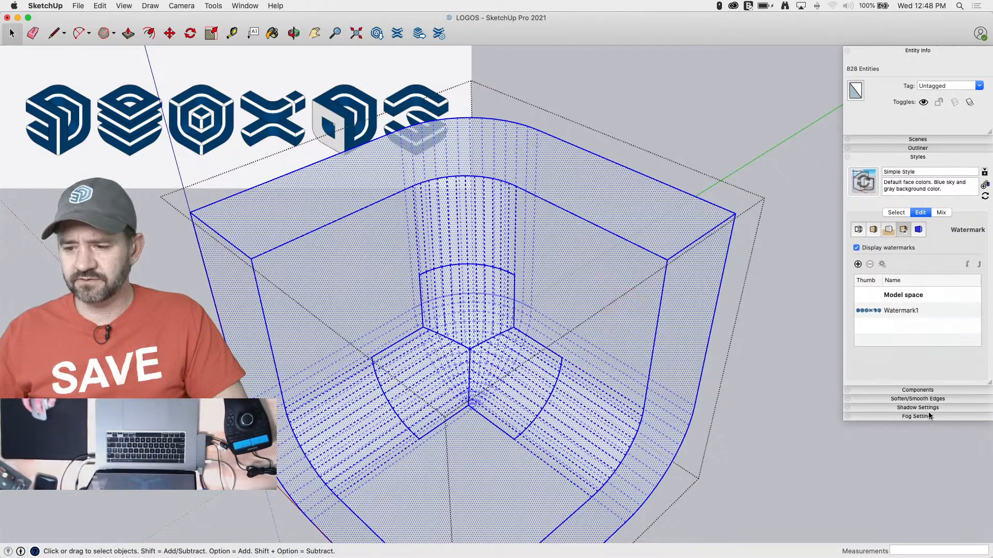
pyautogui.click(919, 399)
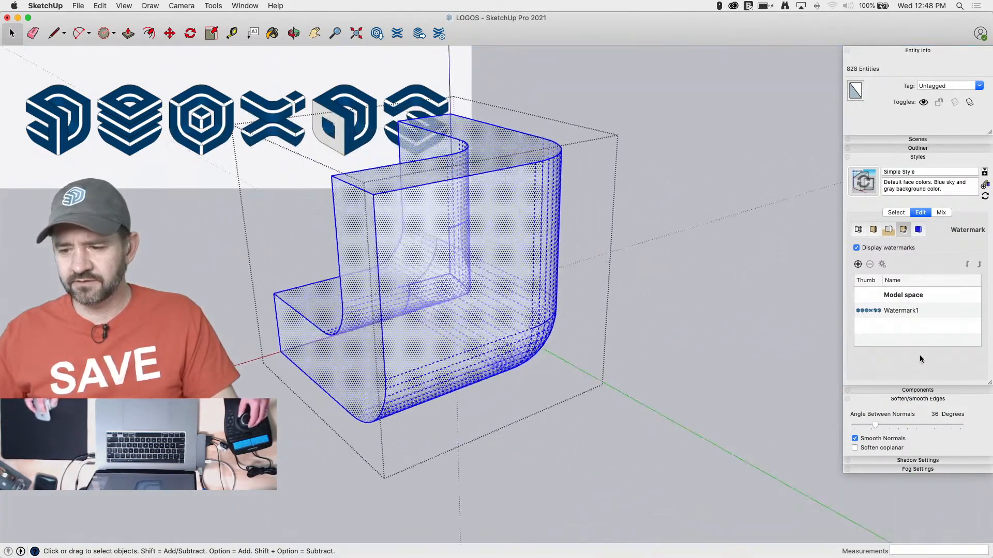
pyautogui.click(854, 448)
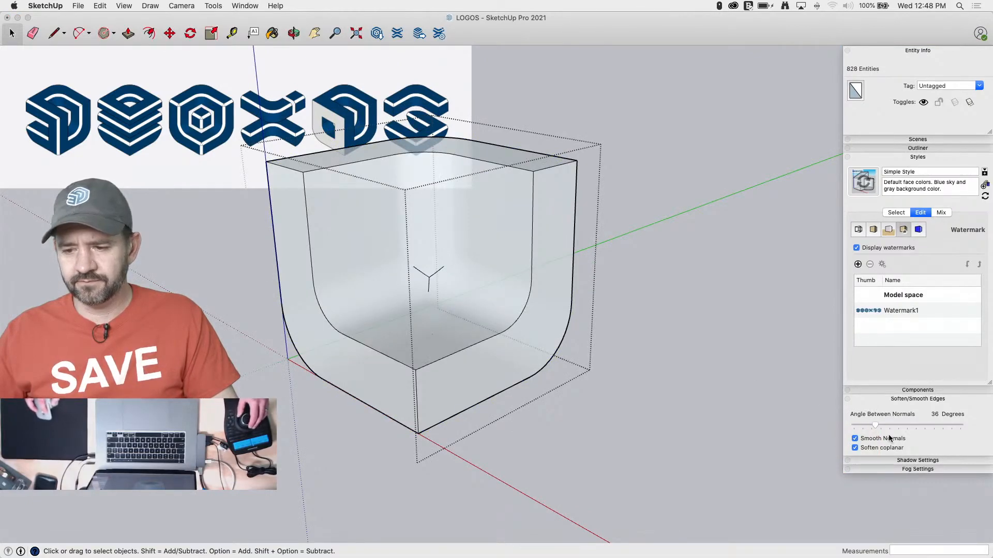
pyautogui.moveTo(877, 426); pyautogui.dragTo(894, 426)
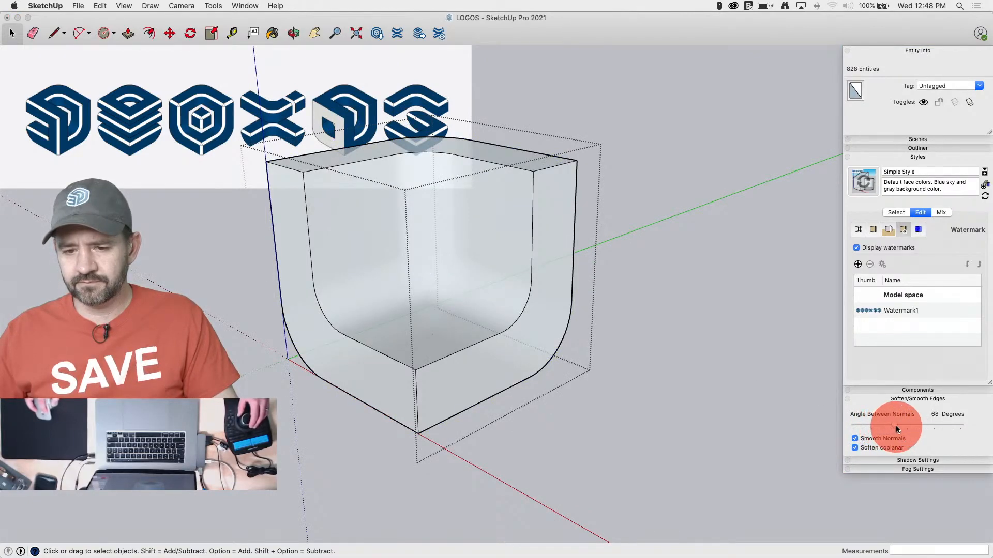
pyautogui.press('space')
pyautogui.click(681, 294)
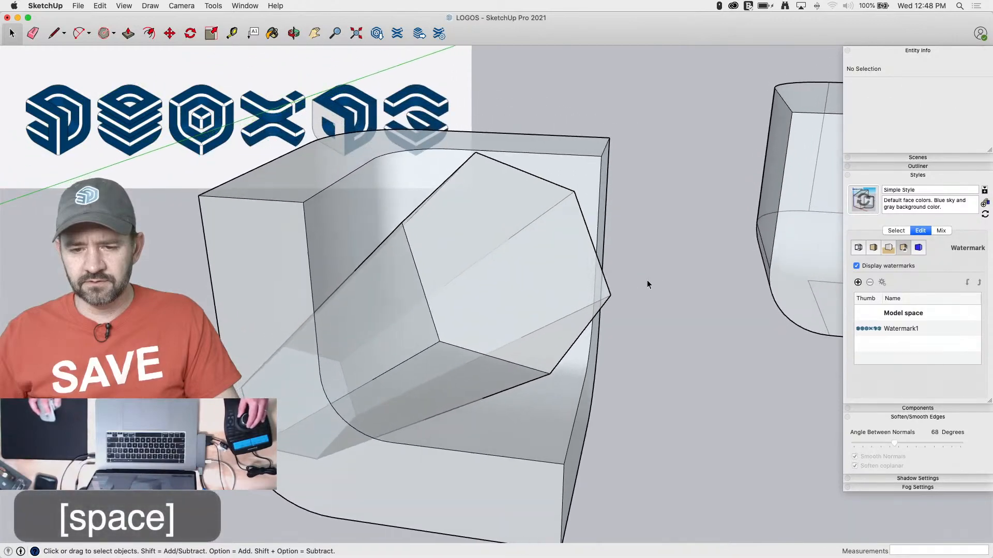
# Check in the entity info whether the shell is a solid and inspect the inside of its group
pyautogui.click(652, 281)
pyautogui.click(586, 272)
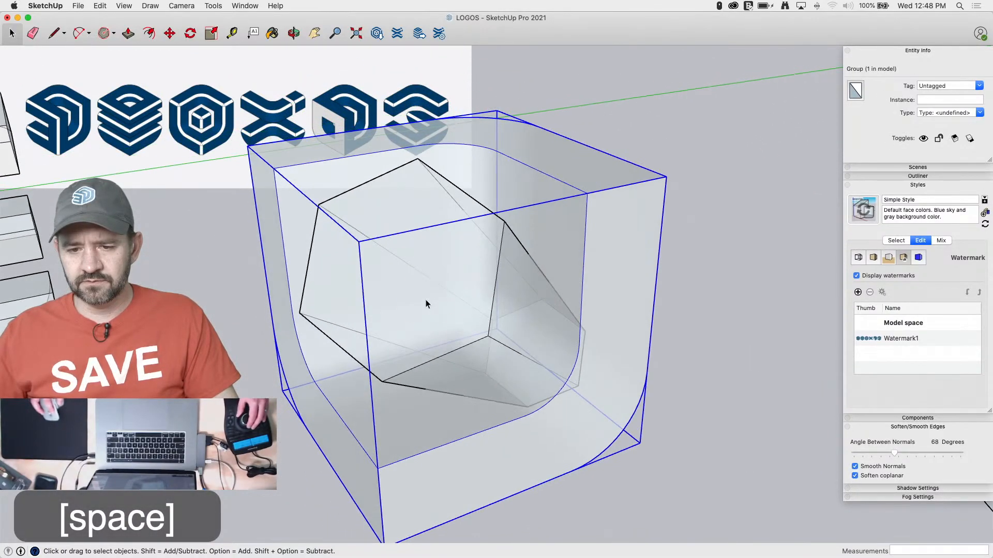
pyautogui.click(426, 300)
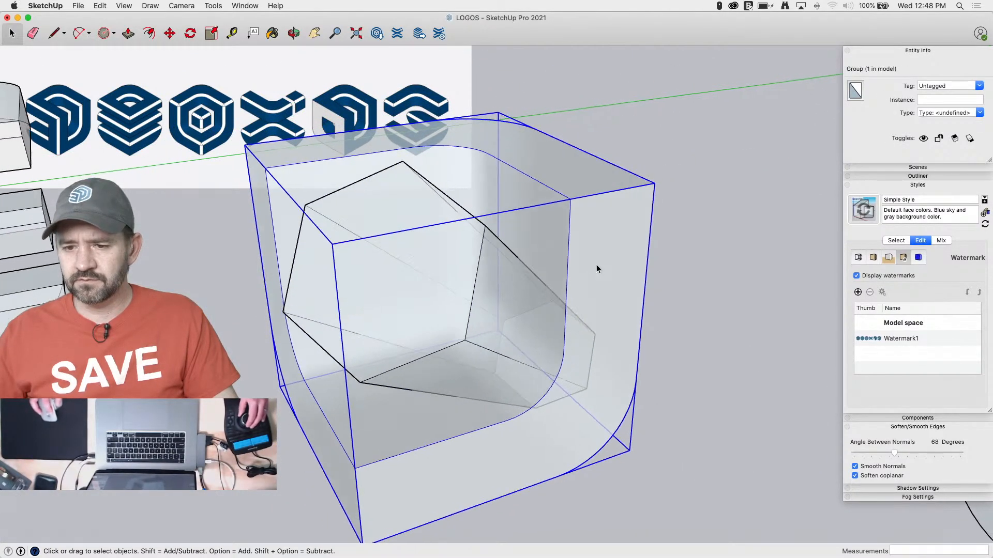
pyautogui.doubleClick(589, 250)
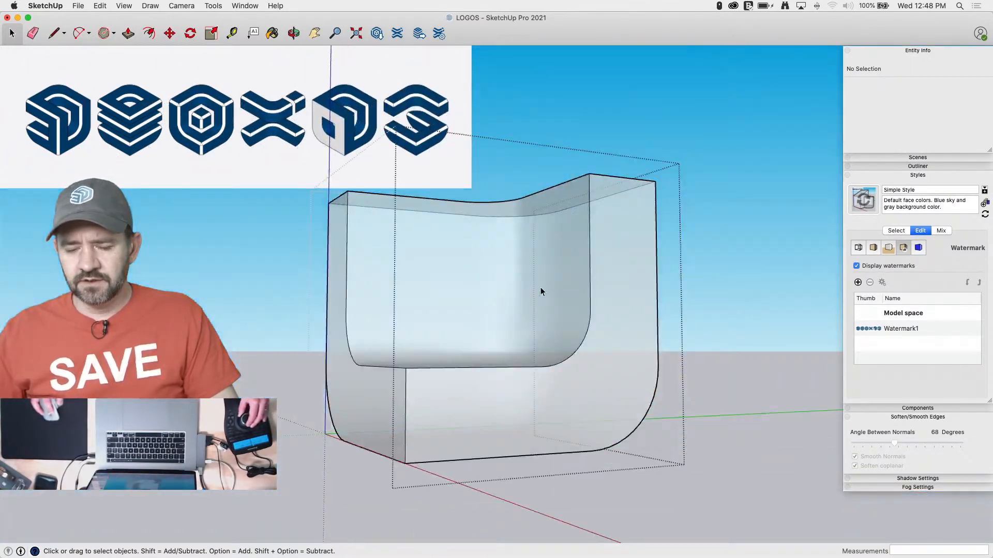
pyautogui.click(665, 259)
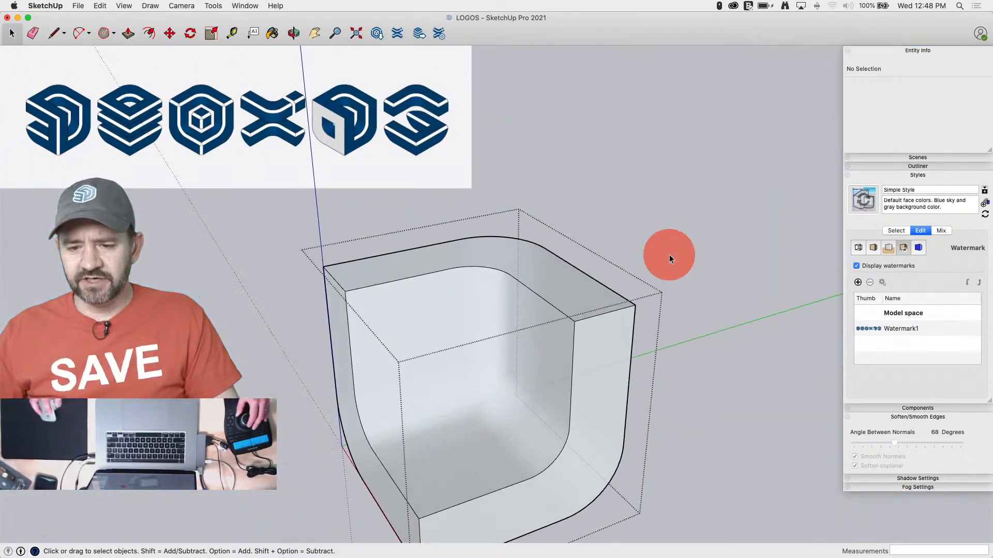
# Explode the shell's group and regroup only the shell's connected geometry
pyautogui.rightClick(583, 310)
pyautogui.click(632, 393)
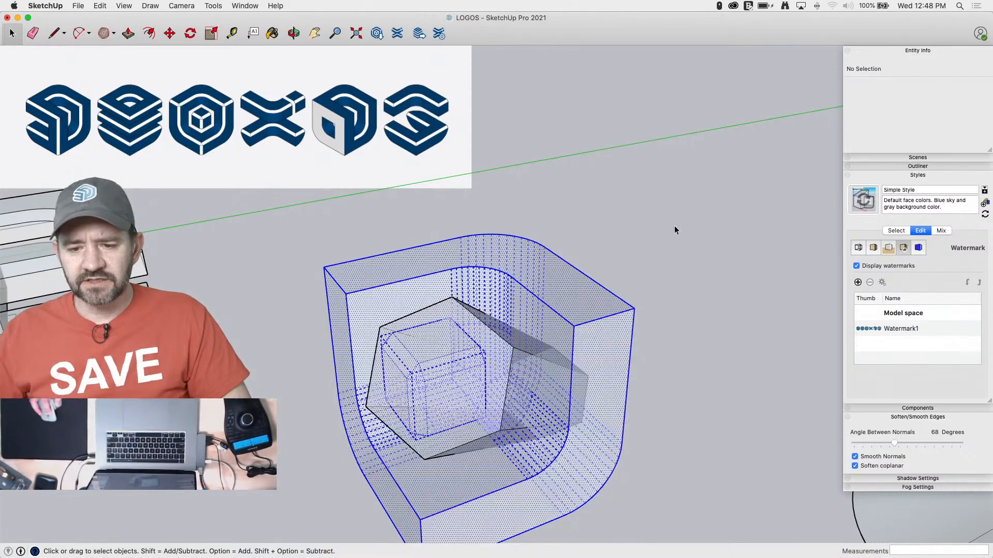
pyautogui.click(674, 225)
pyautogui.tripleClick(583, 315)
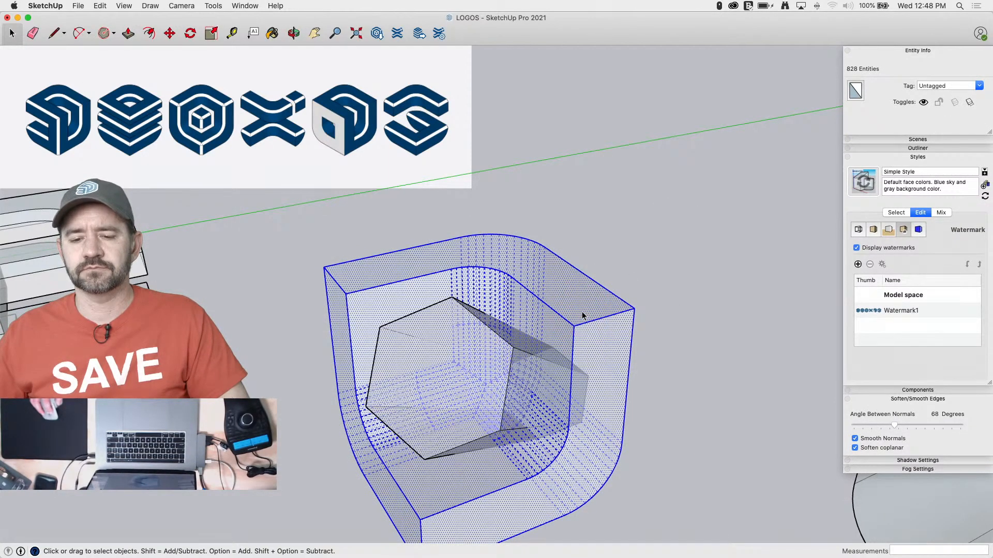
pyautogui.rightClick(582, 315)
pyautogui.click(643, 392)
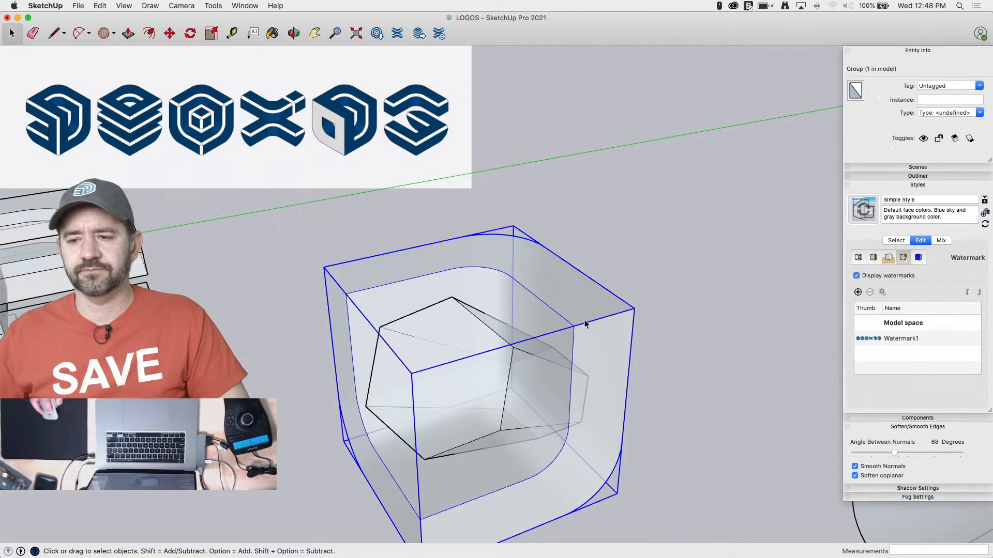
# Examine the regrouped shell for stray edges, with hidden geometry shown and inside its group
pyautogui.click(687, 236)
pyautogui.click(602, 313)
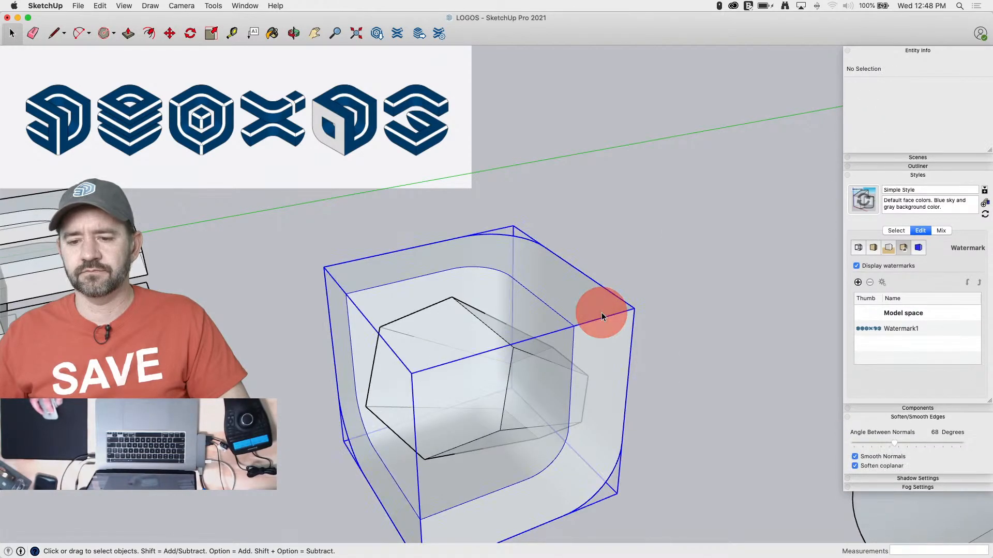
pyautogui.doubleClick(602, 314)
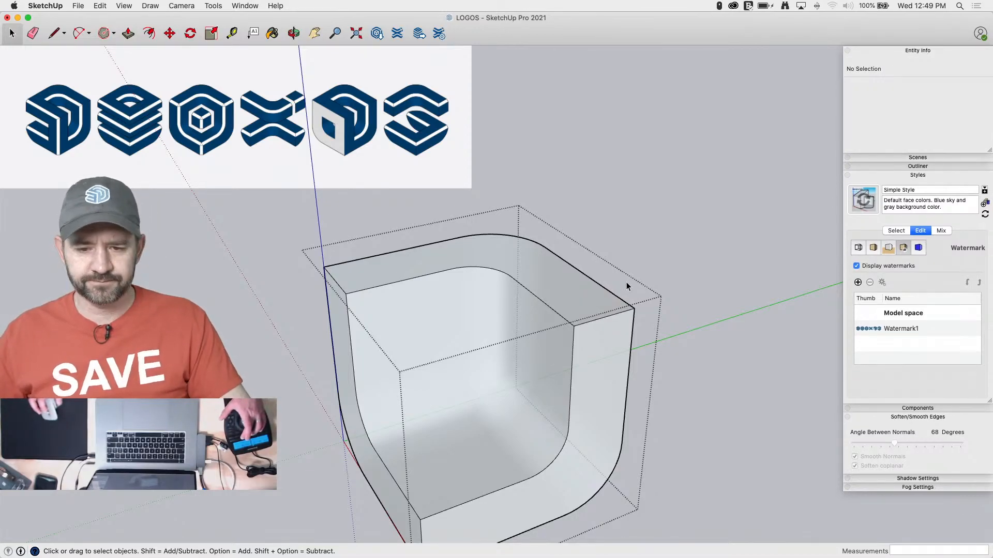
pyautogui.hotkey('alt', 'h')
pyautogui.click(669, 245)
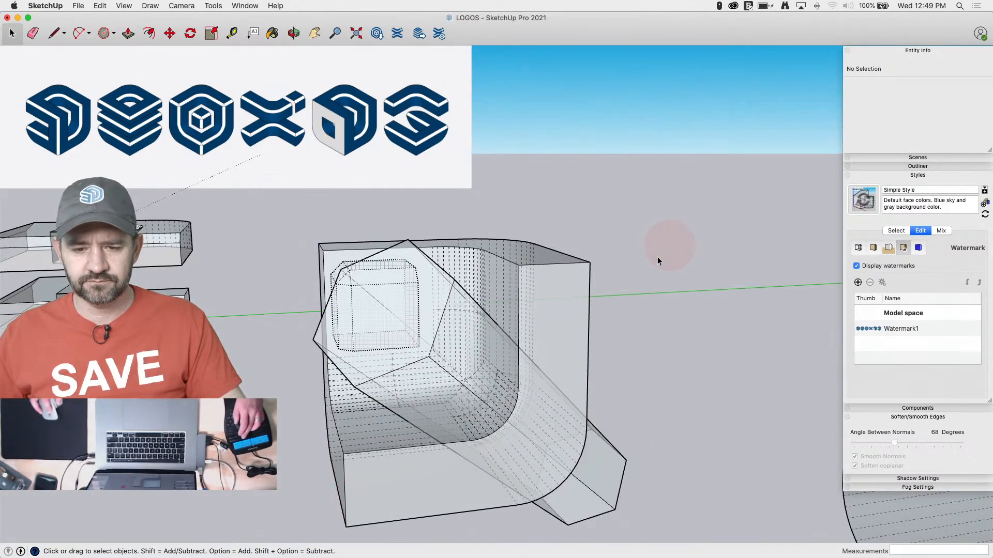
pyautogui.click(383, 278)
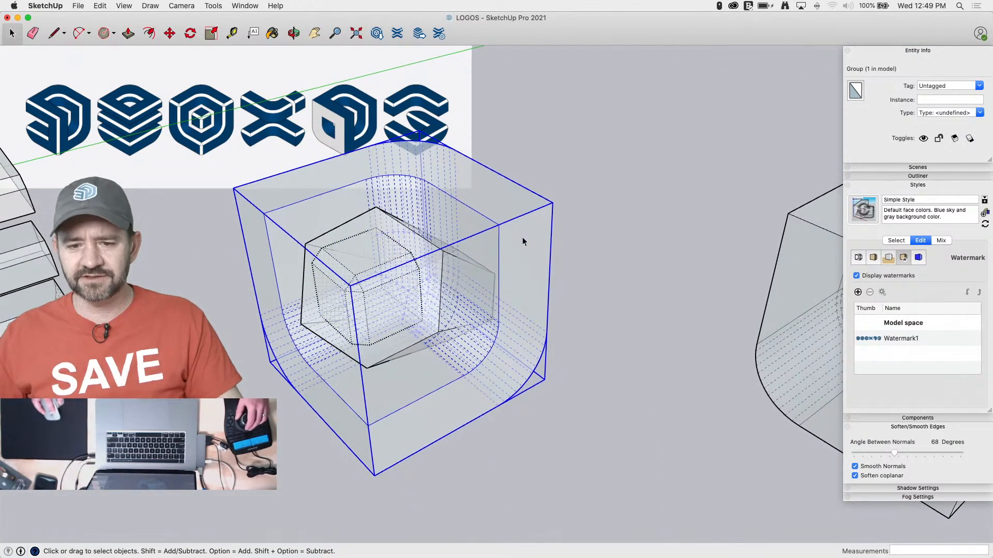
pyautogui.doubleClick(522, 236)
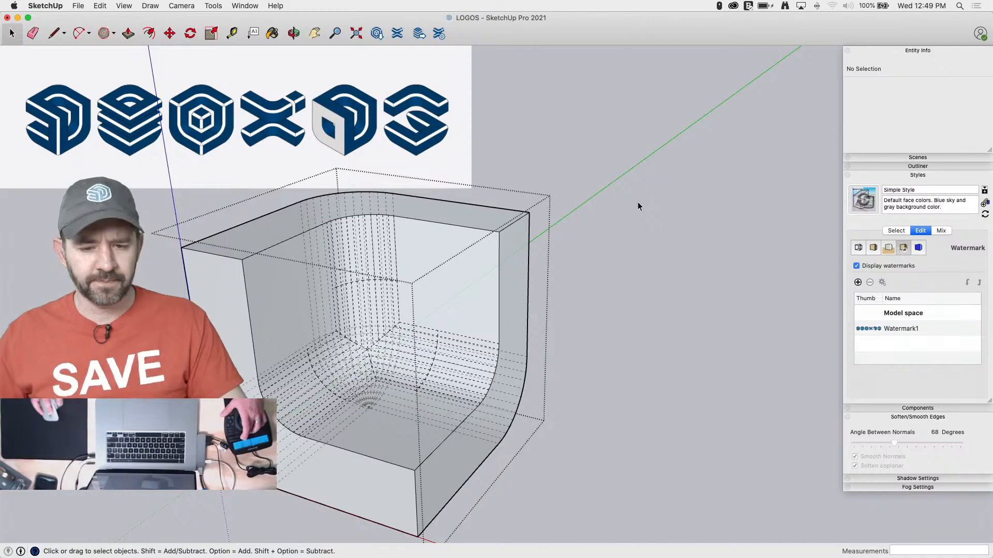
pyautogui.click(607, 280)
pyautogui.doubleClick(508, 251)
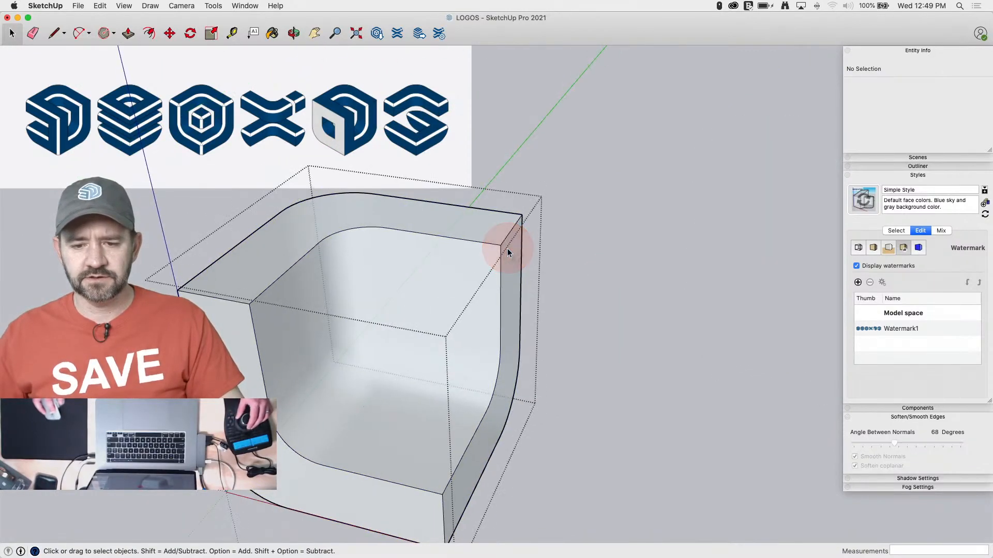
# Select only the cavity, rim and outer surfaces of the shell inside its group and copy them
pyautogui.click(476, 262)
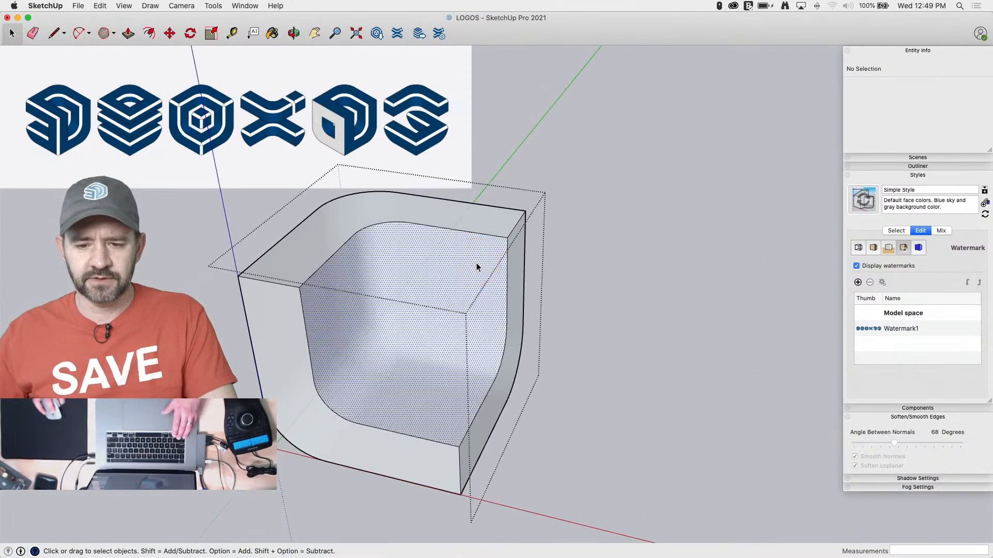
pyautogui.keyDown('shift'); pyautogui.click(297, 259); pyautogui.keyUp('shift')
pyautogui.keyDown('shift'); pyautogui.click(298, 362); pyautogui.keyUp('shift')
pyautogui.keyDown('shift'); pyautogui.click(489, 420); pyautogui.keyUp('shift')
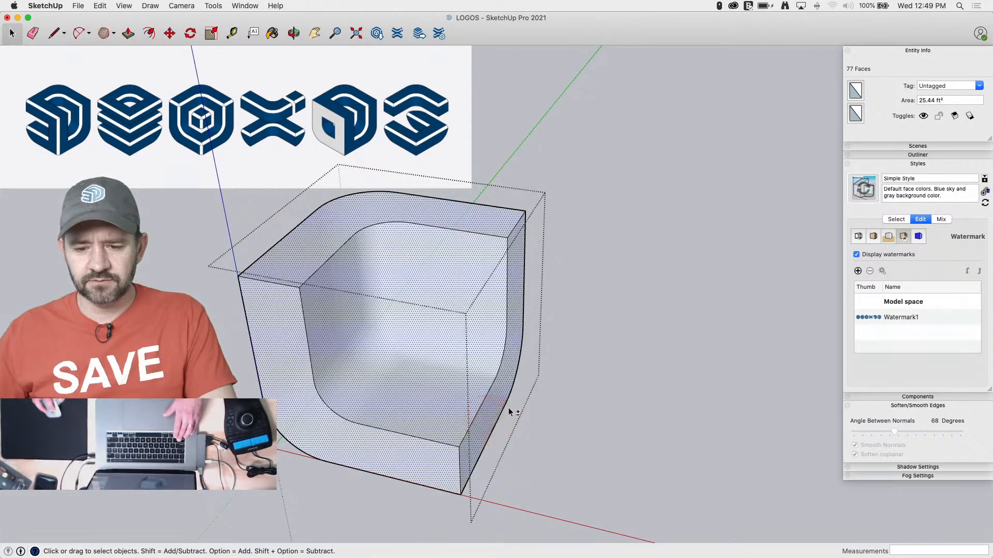
pyautogui.keyDown('shift'); pyautogui.click(592, 291); pyautogui.keyUp('shift')
pyautogui.moveTo(556, 377); pyautogui.dragTo(699, 442, button='middle')
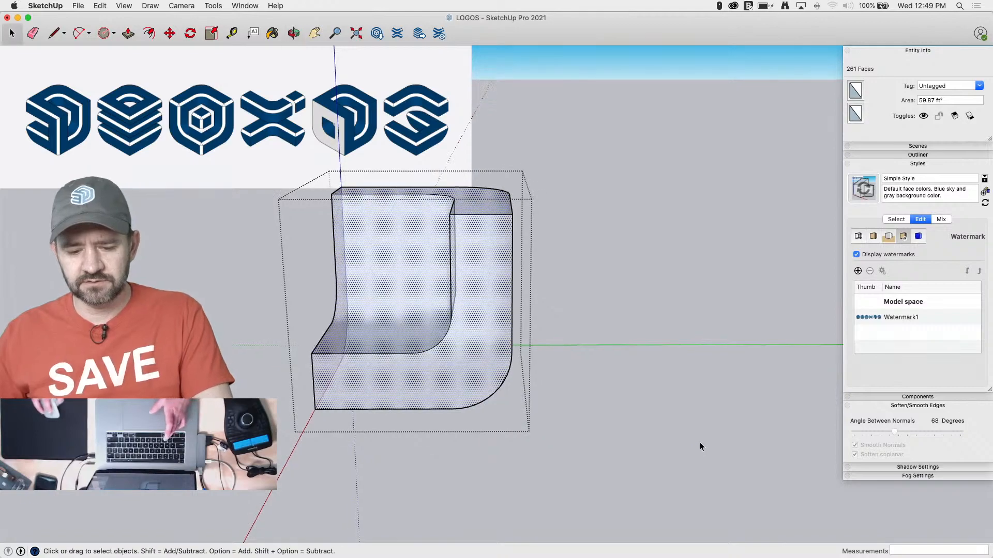
pyautogui.press('super+c')
# Close the shell's group and delete the whole group
pyautogui.click(660, 310)
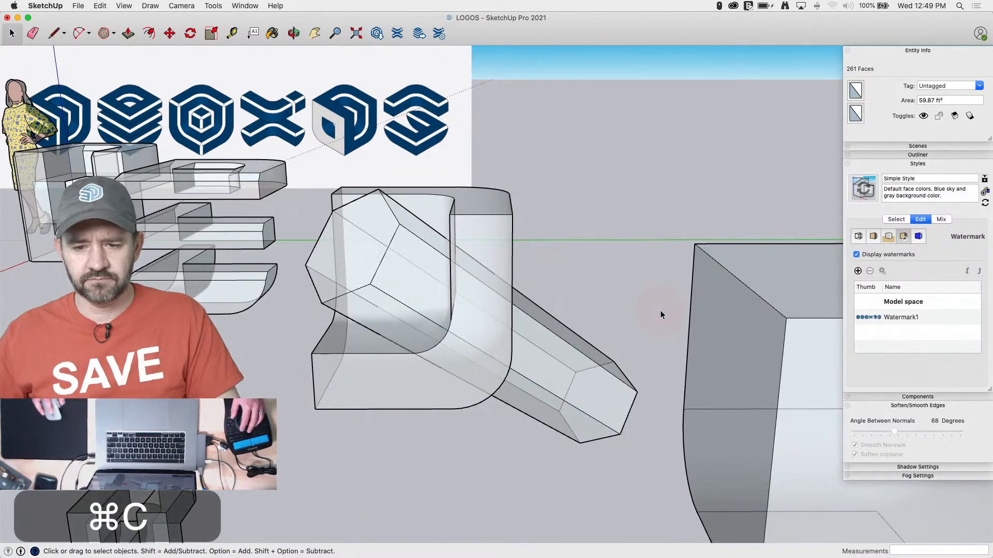
pyautogui.click(464, 245)
pyautogui.press('BackSpace')
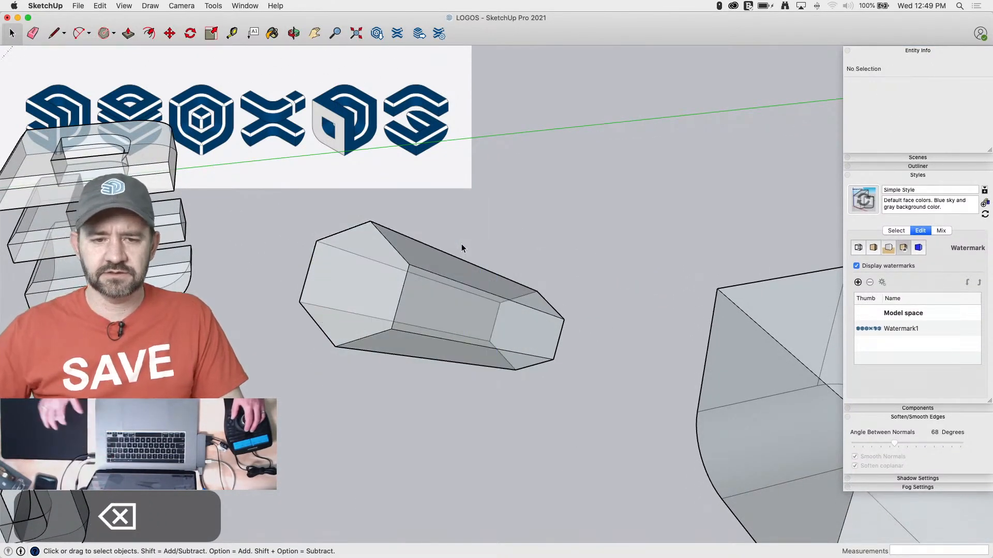
# Paste the copied shell surfaces in place and make them a group
pyautogui.click(96, 7)
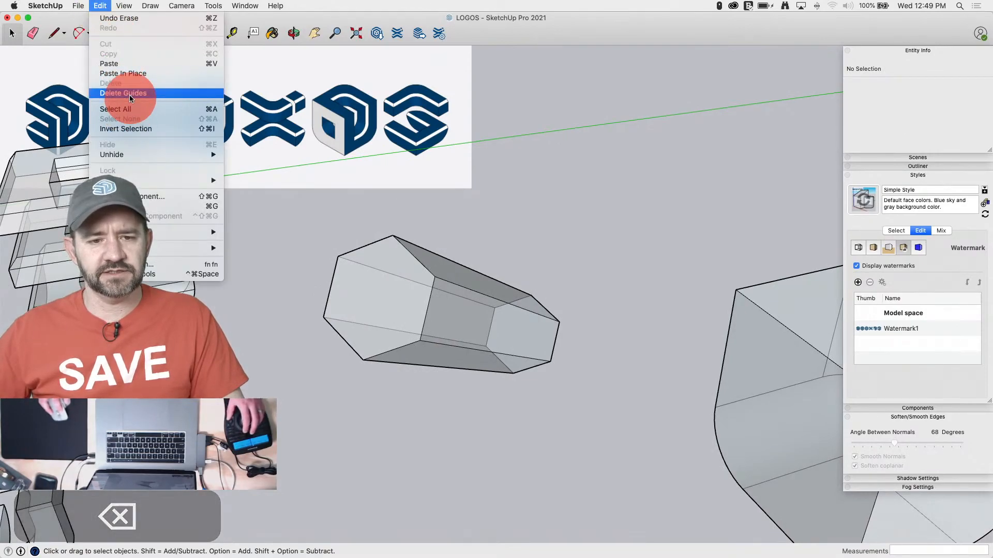
pyautogui.click(128, 73)
pyautogui.rightClick(478, 231)
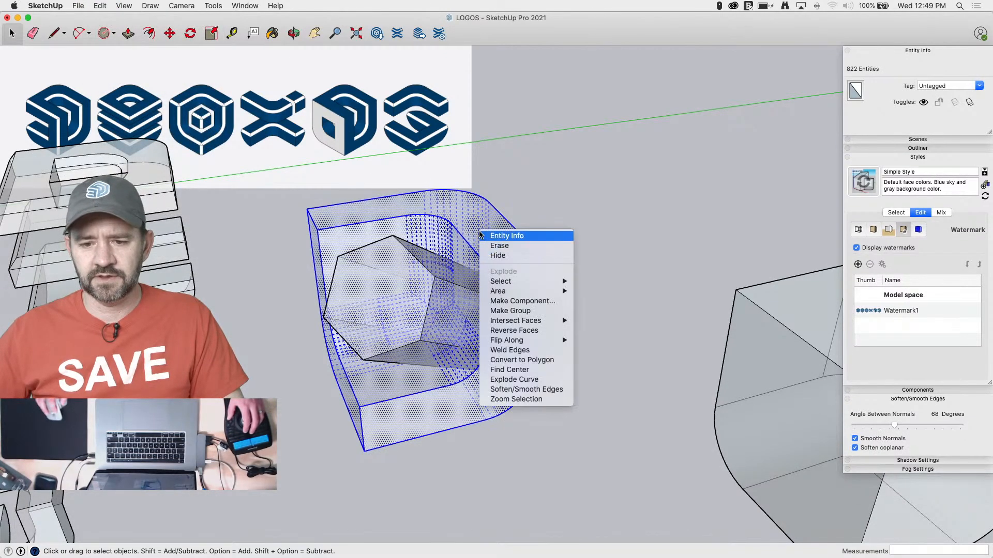
pyautogui.click(526, 313)
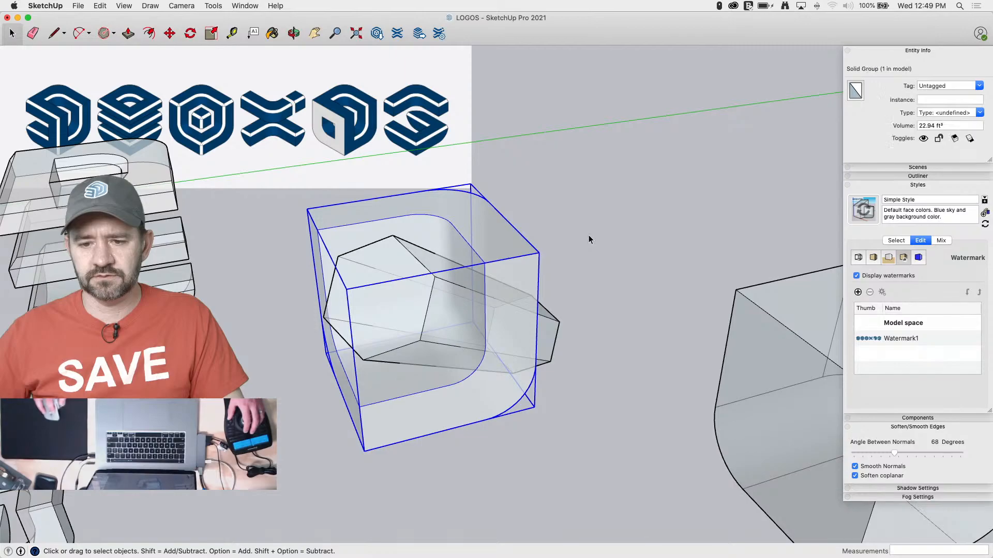
pyautogui.click(589, 235)
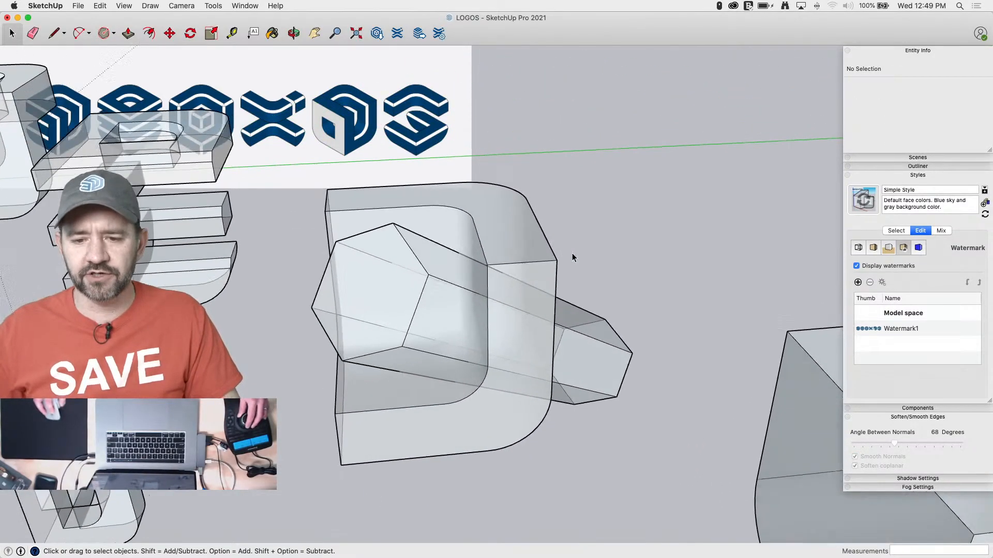
# Turn off the see-through X-ray display so the faces are shown opaque
pyautogui.click(124, 6)
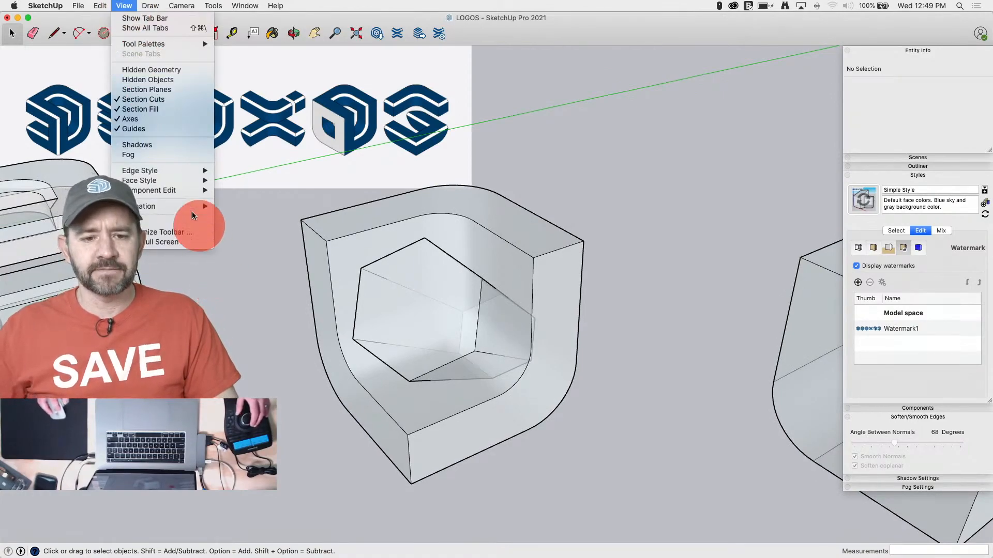
pyautogui.moveTo(170, 171)
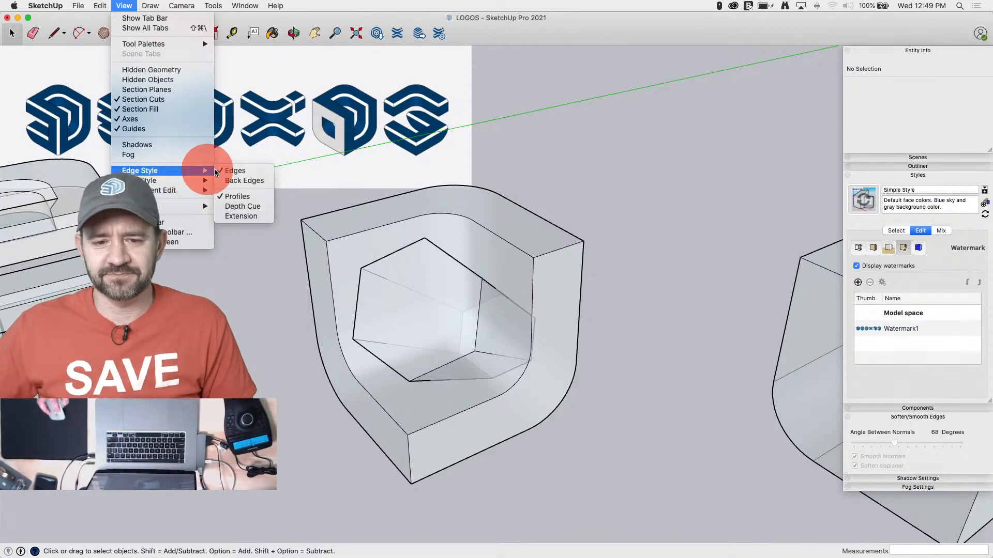
pyautogui.click(234, 180)
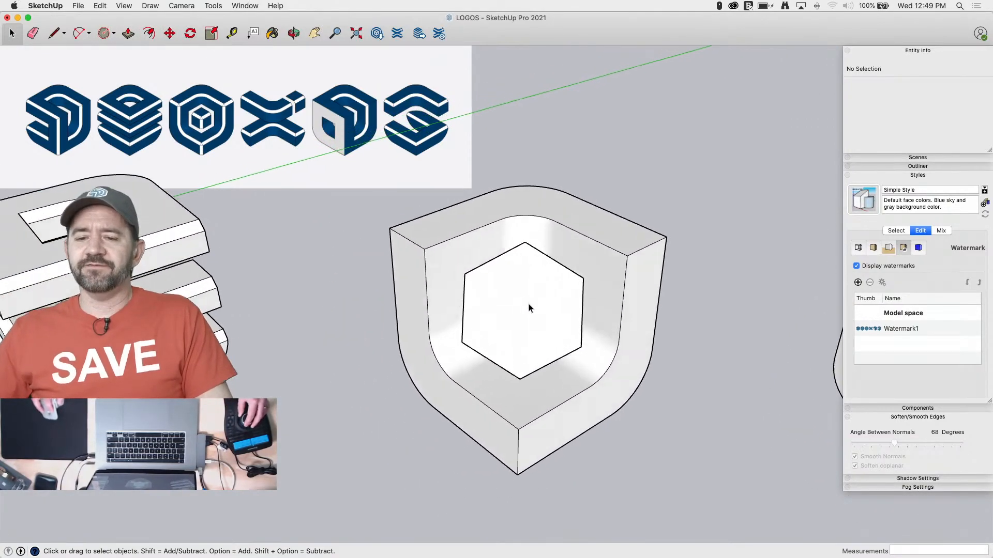
# Display the Solid Tools and subtract the hexagonal prism from the shell to cut the hole through it
pyautogui.click(510, 307)
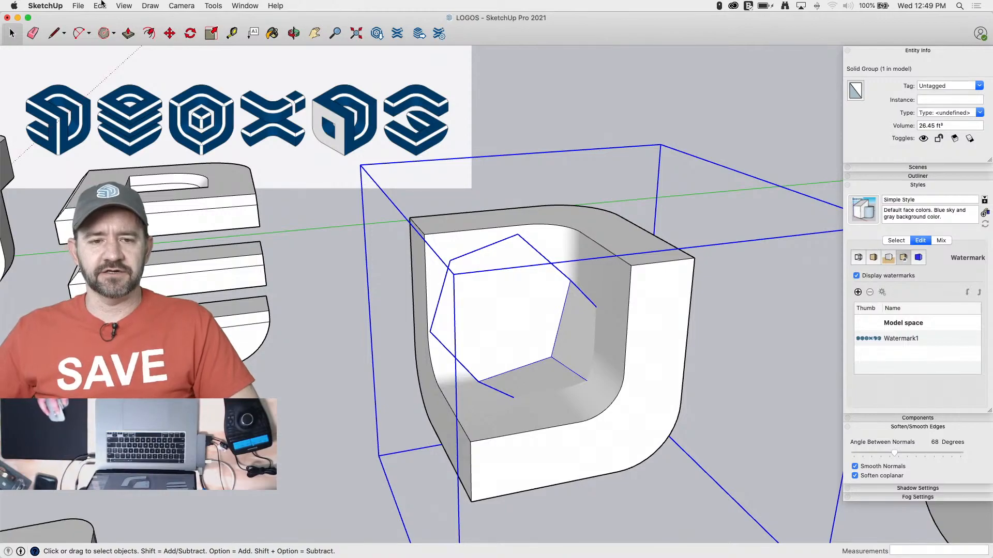
pyautogui.click(124, 6)
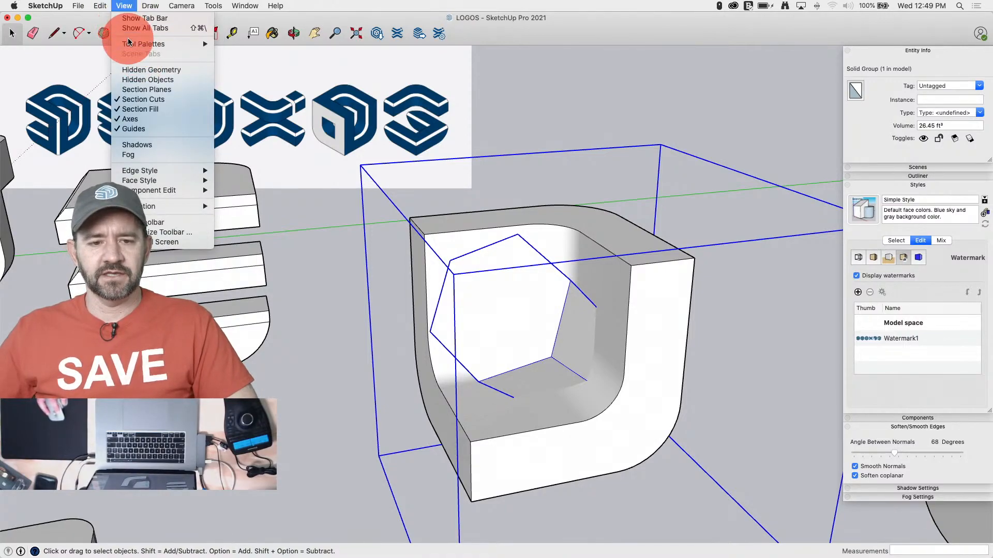
pyautogui.moveTo(149, 44)
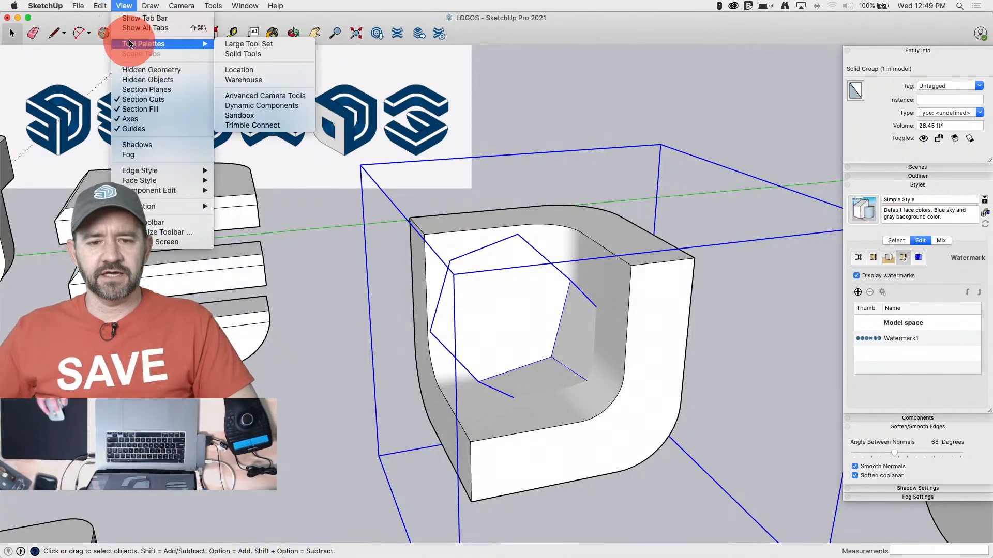
pyautogui.click(262, 54)
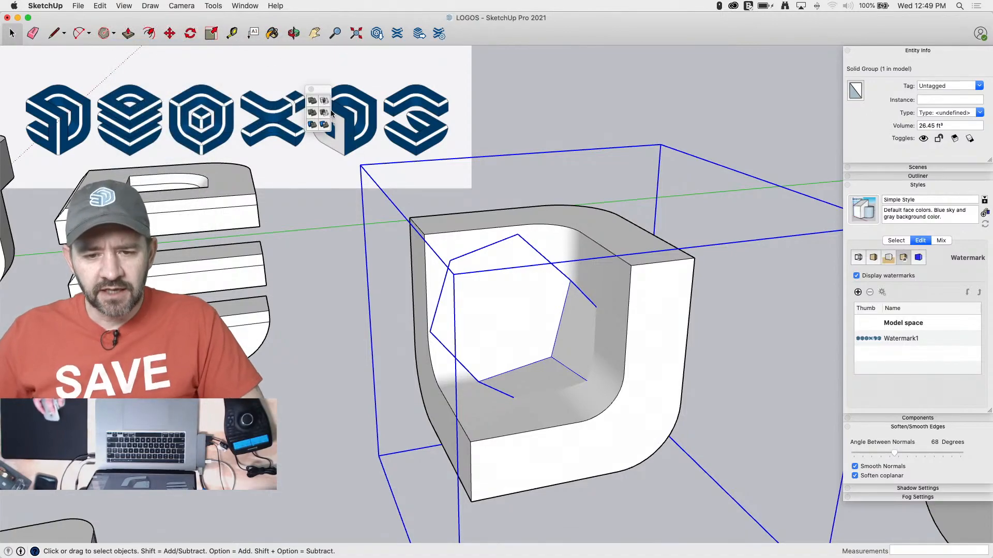
pyautogui.click(652, 316)
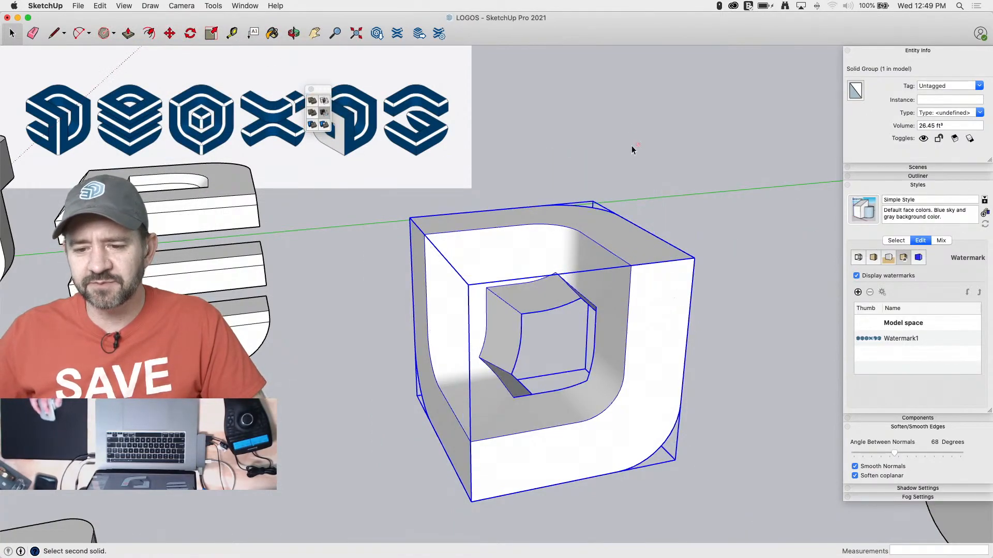
pyautogui.press('space')
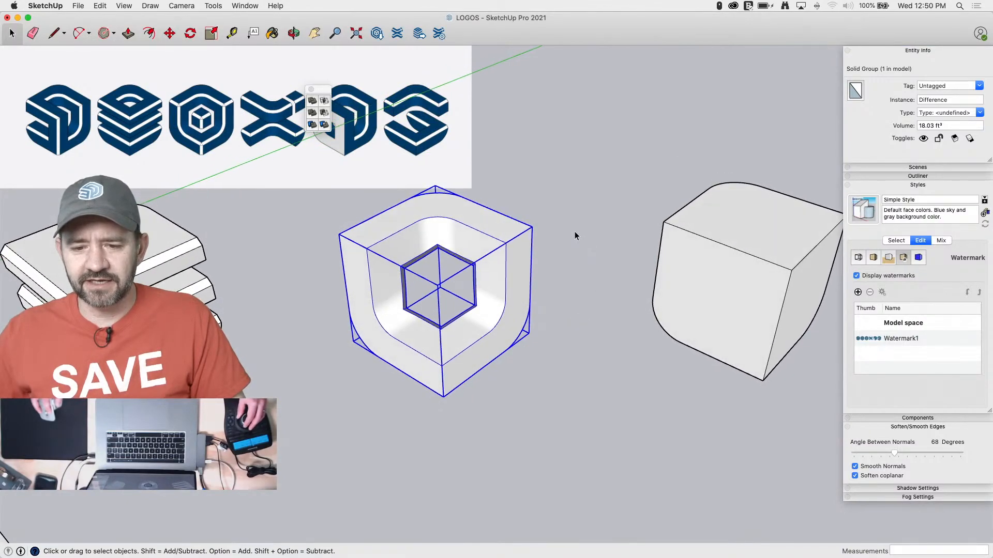
pyautogui.click(575, 231)
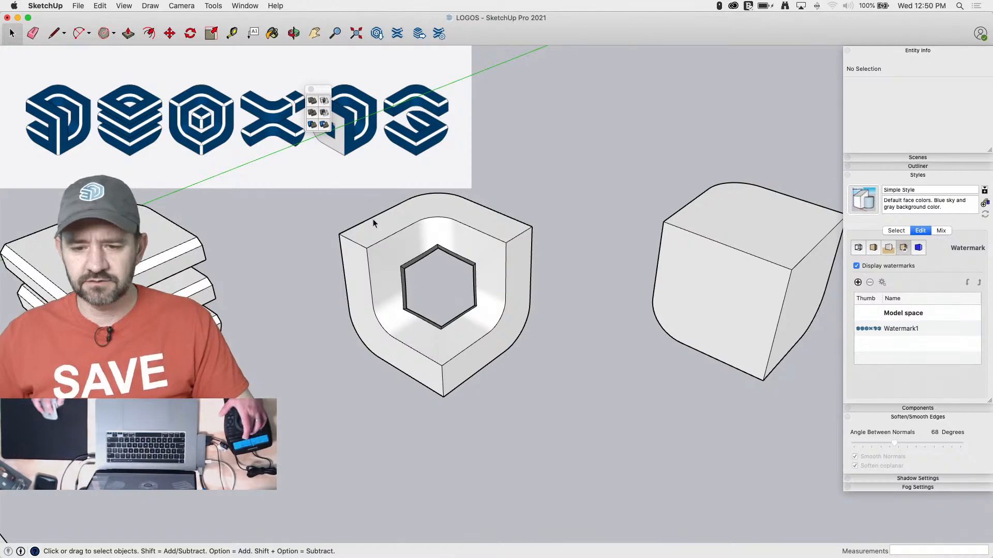
# Unhide the small chamfered cube inside the shell's hexagonal opening
pyautogui.rightClick(448, 290)
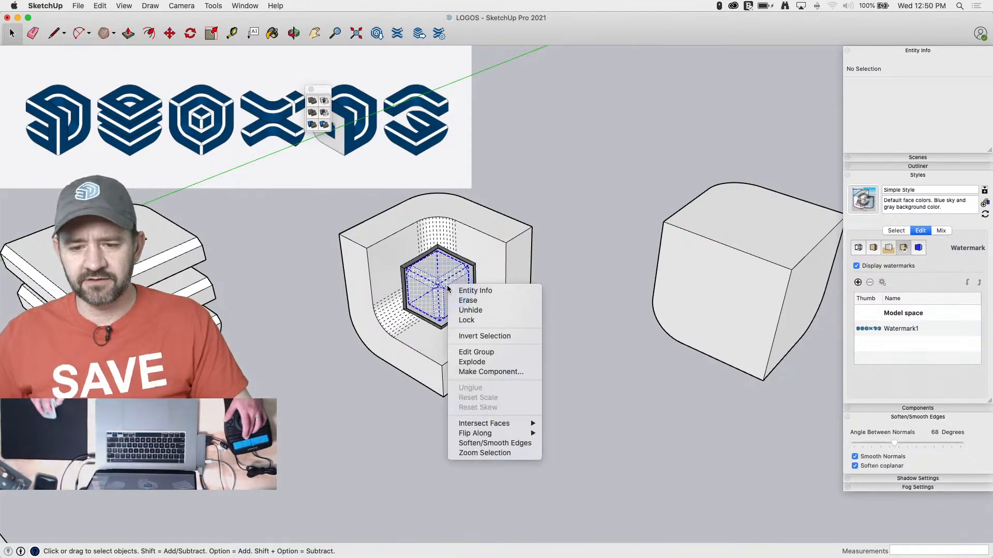
pyautogui.click(486, 313)
pyautogui.click(563, 231)
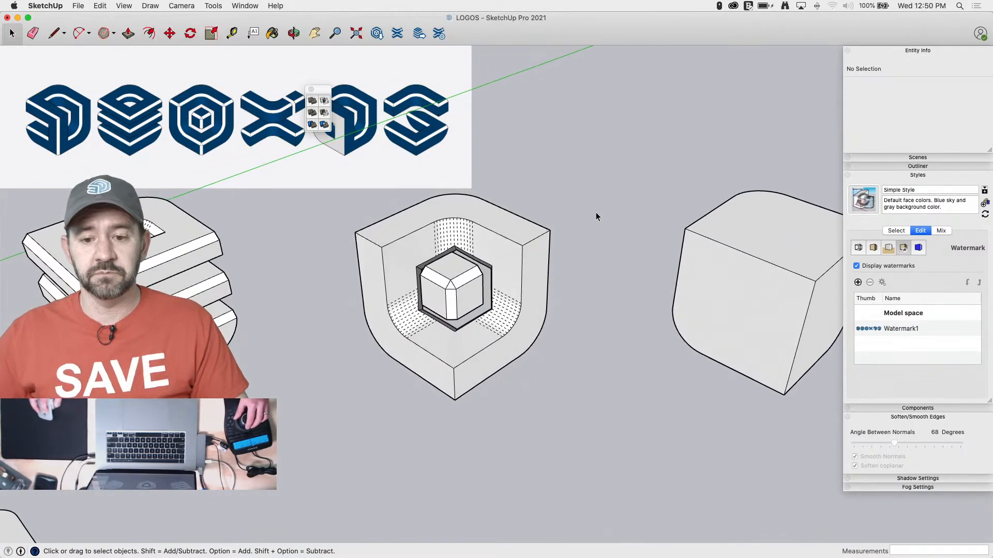
# Set the camera to the isometric standard view
pyautogui.click(113, 8)
pyautogui.moveTo(113, 8)
pyautogui.mouseDown()
pyautogui.moveTo(178, 9)
pyautogui.moveTo(197, 58)
pyautogui.mouseUp()
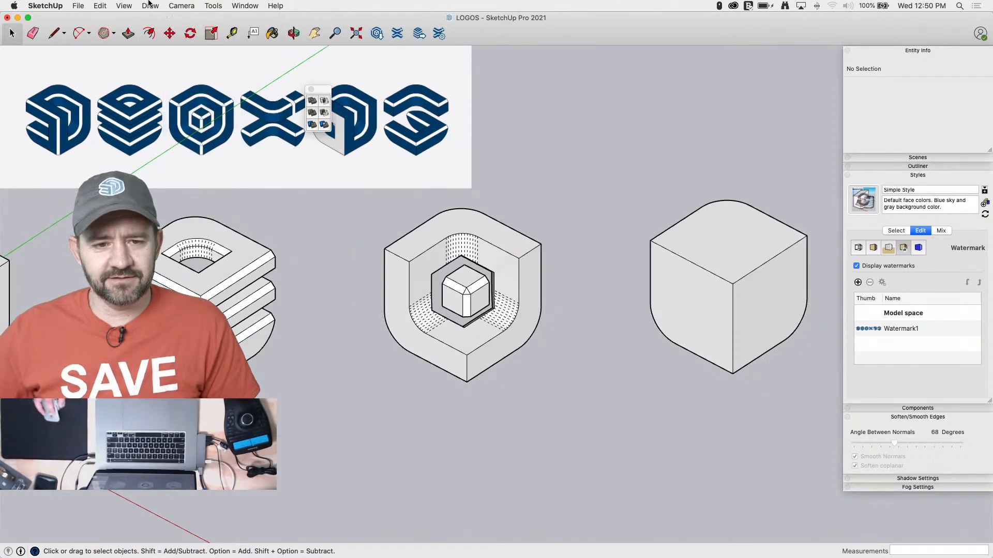
pyautogui.click(124, 5)
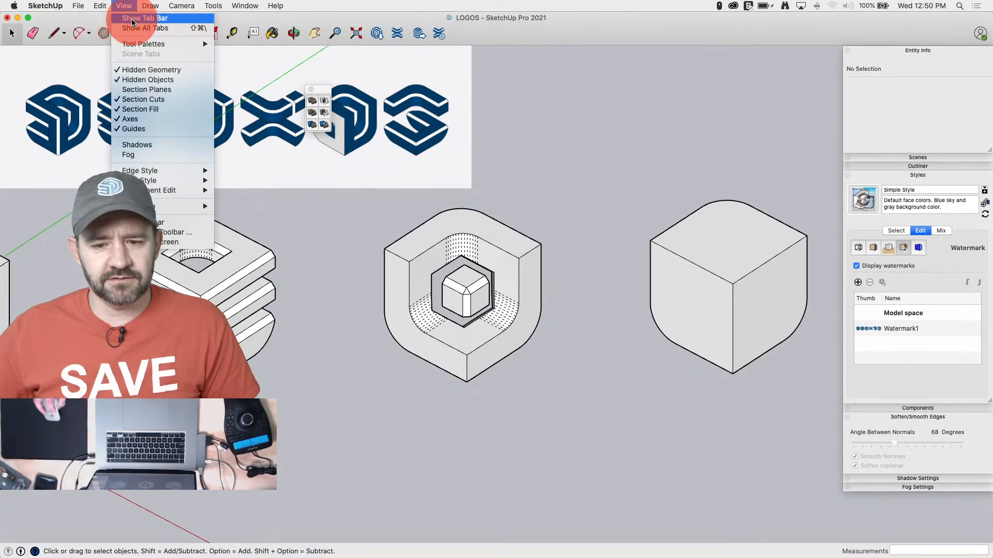
pyautogui.moveTo(145, 40)
pyautogui.mouseDown()
pyautogui.moveTo(163, 75)
pyautogui.moveTo(149, 20)
pyautogui.moveTo(151, 78)
pyautogui.moveTo(199, 175)
pyautogui.moveTo(176, 41)
pyautogui.moveTo(168, 45)
pyautogui.moveTo(189, 182)
pyautogui.moveTo(164, 3)
pyautogui.moveTo(188, 4)
pyautogui.mouseUp()
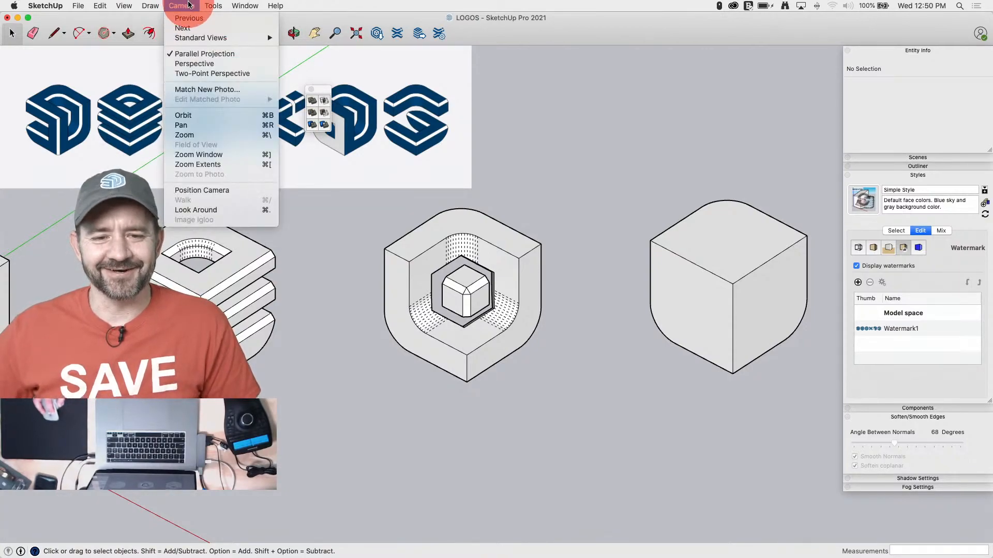
pyautogui.moveTo(207, 38); pyautogui.dragTo(310, 98)
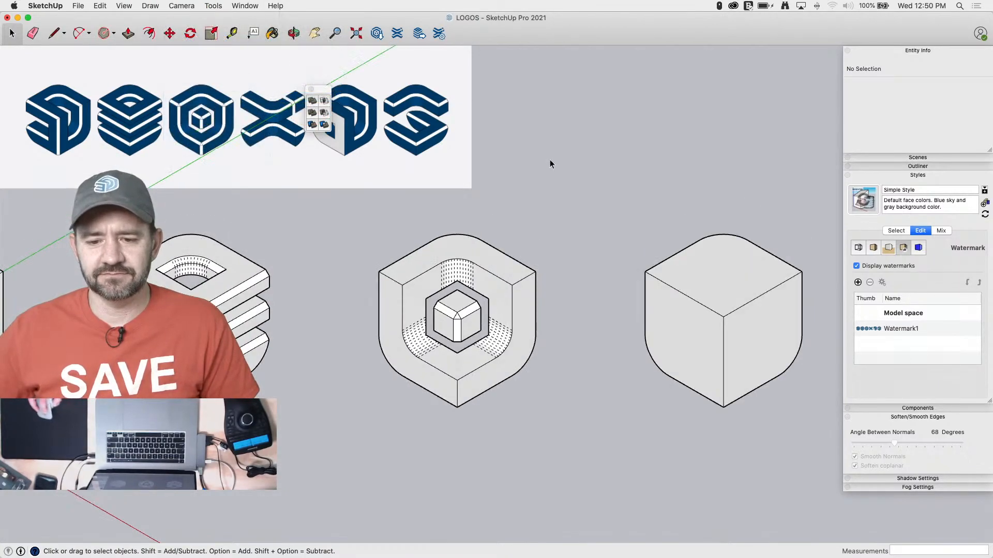
# Line the third logo up over its background reference to compare the two, and save the model
pyautogui.scroll(-5, 141, 142)
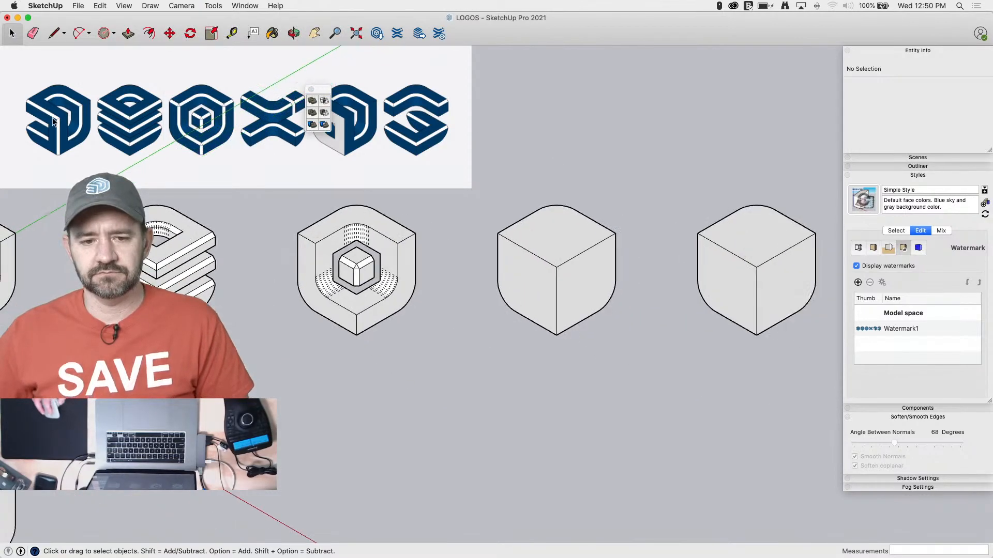
pyautogui.scroll(5, 361, 277)
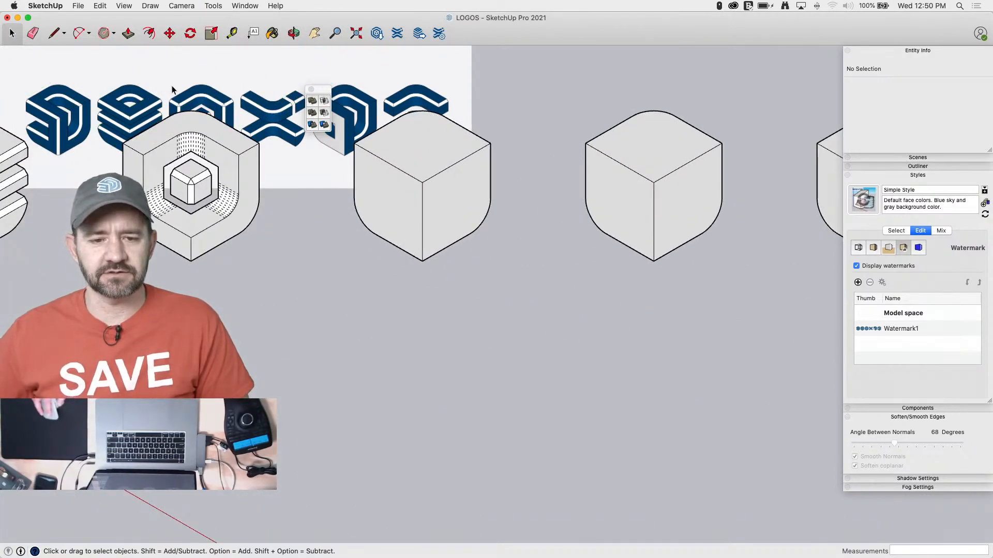
pyautogui.scroll(-5, 171, 85)
pyautogui.scroll(-2, 157, 54)
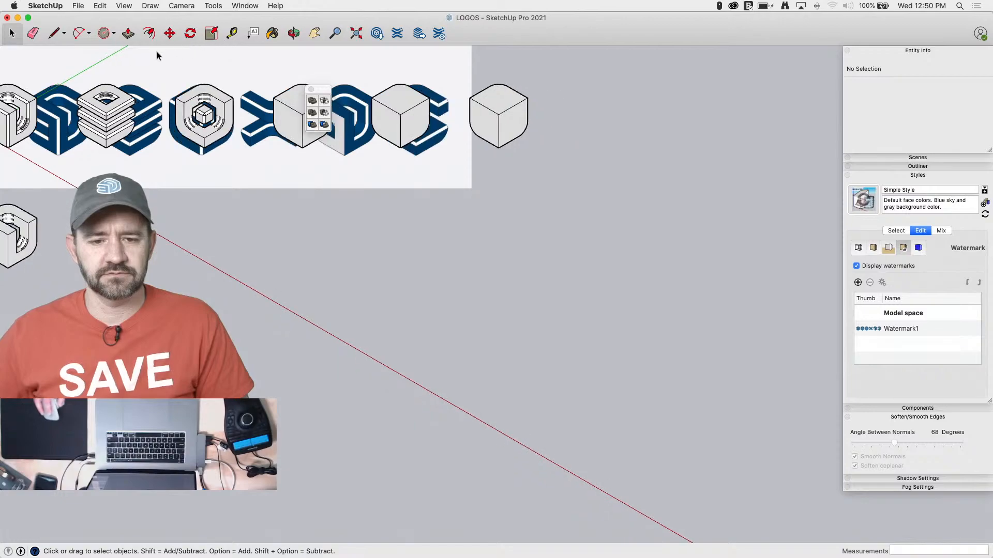
pyautogui.scroll(1, 231, 106)
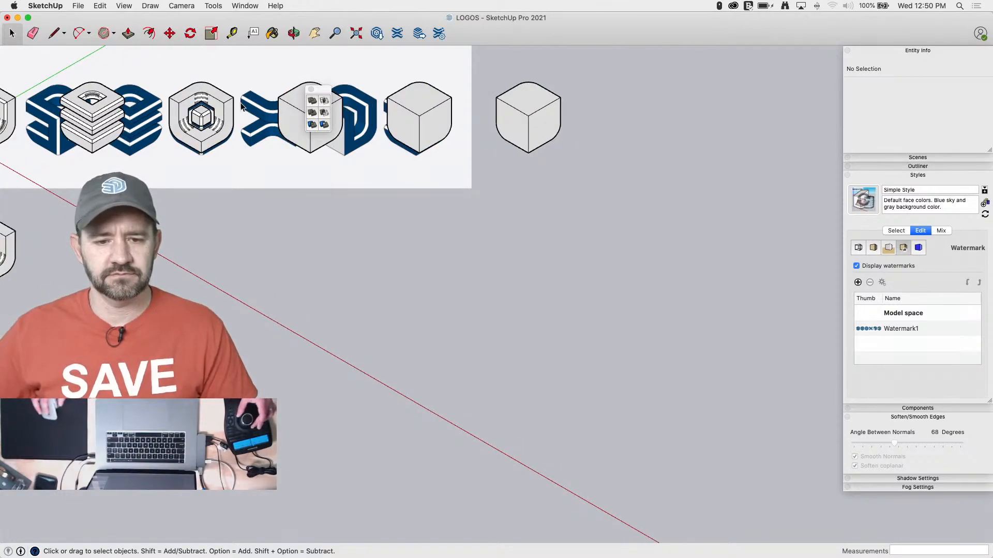
pyautogui.scroll(1, 241, 106)
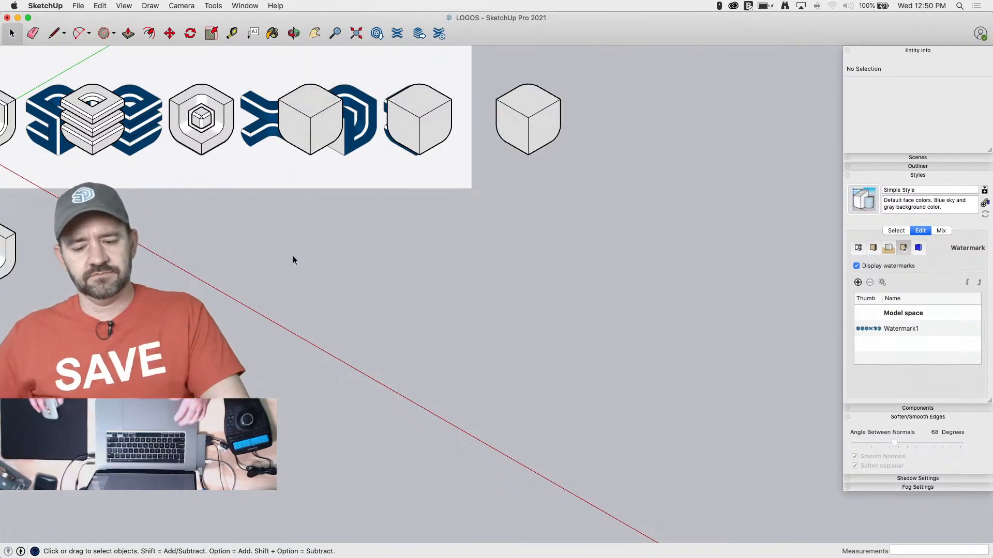
pyautogui.press('super+s')
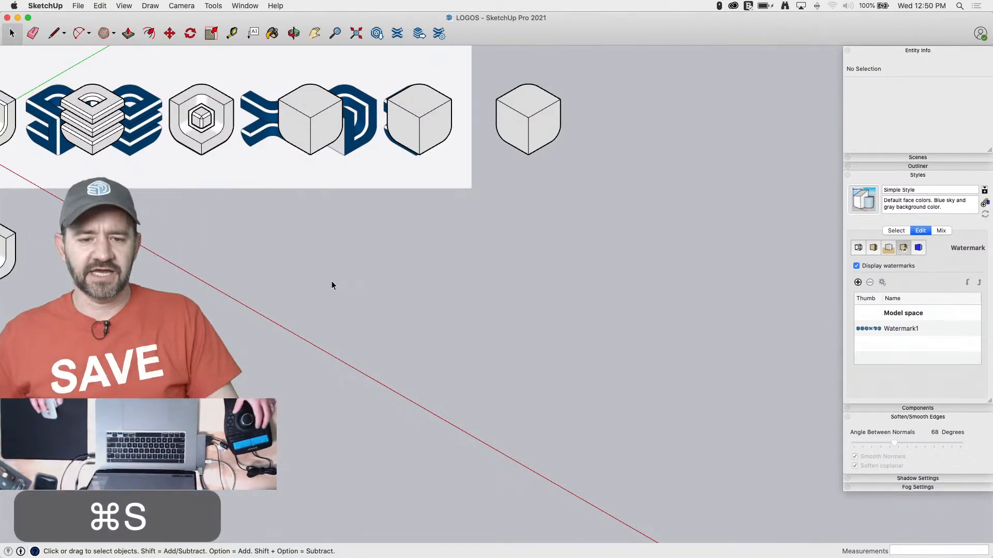
# Examine the small cube inside the shell's opening and switch the camera from parallel projection to perspective
pyautogui.scroll(5, 236, 194)
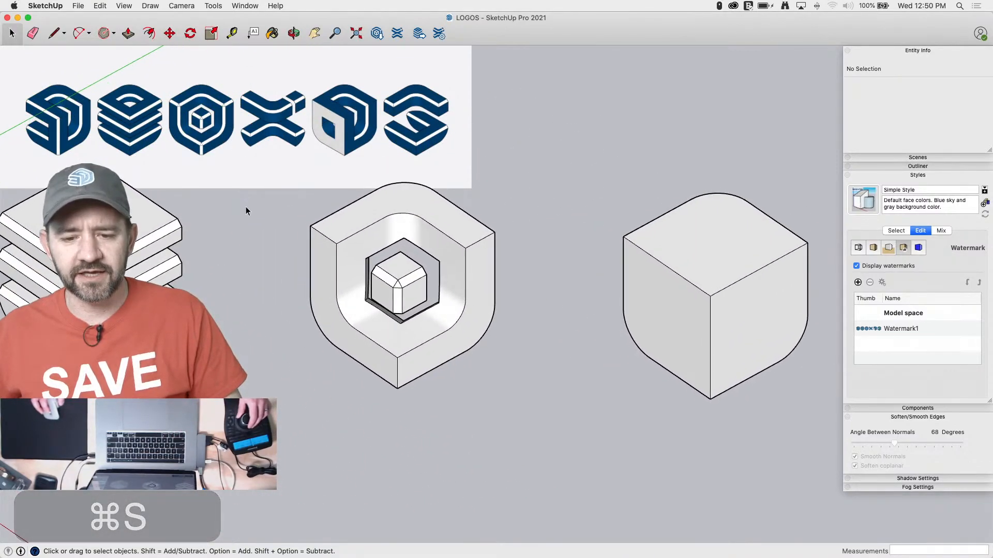
pyautogui.moveTo(246, 206); pyautogui.dragTo(256, 124, button='middle')
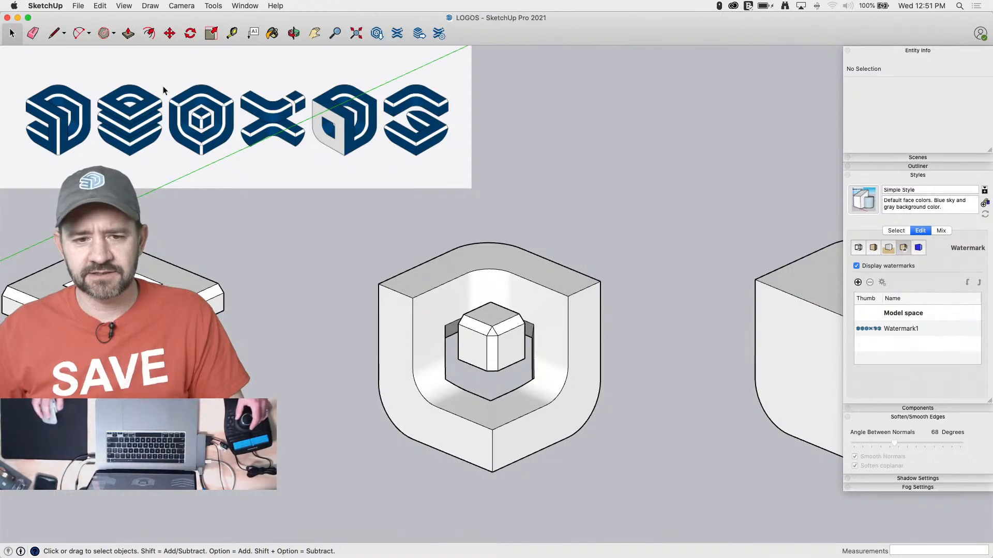
pyautogui.scroll(3, 514, 310)
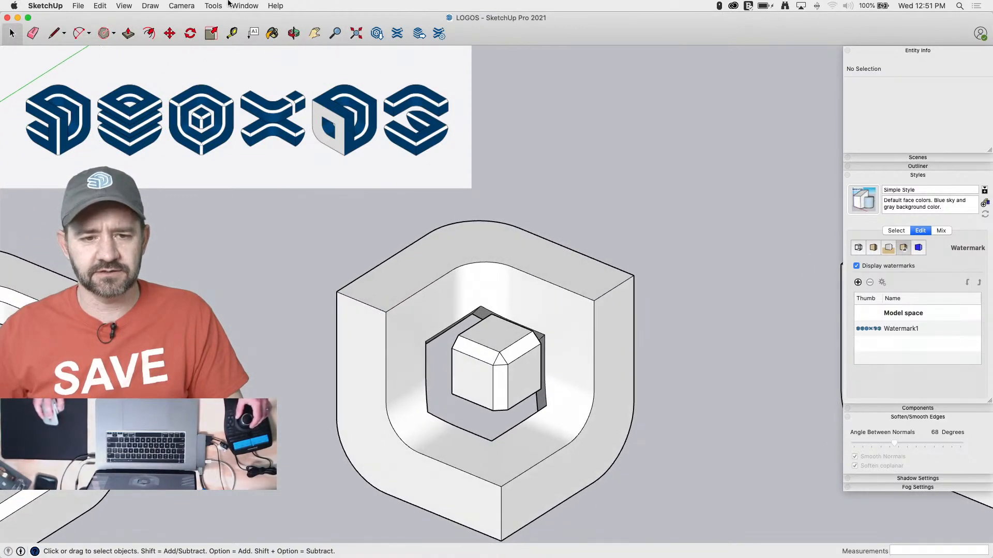
pyautogui.click(181, 6)
pyautogui.click(188, 64)
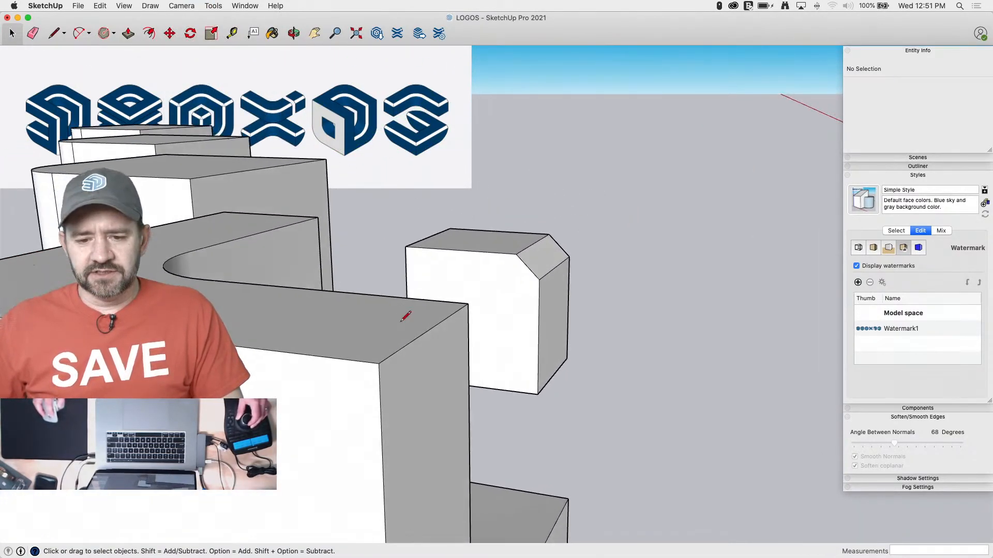
# Inside the shell's group, draw a diagonal chamfer line across the top corner of its side face, 2" from the corner along both edges
pyautogui.press('l')
pyautogui.press('space')
pyautogui.press('l')
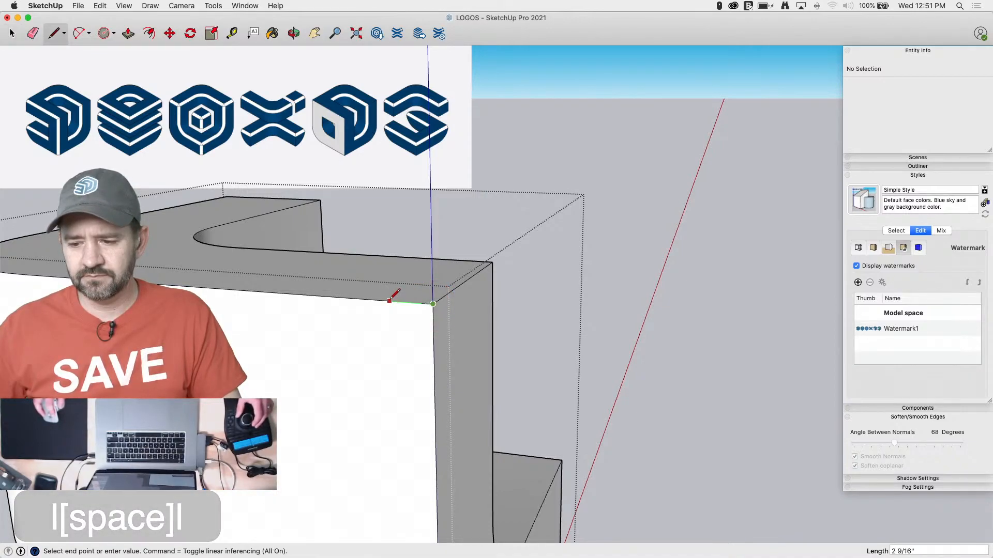
pyautogui.press('Return')
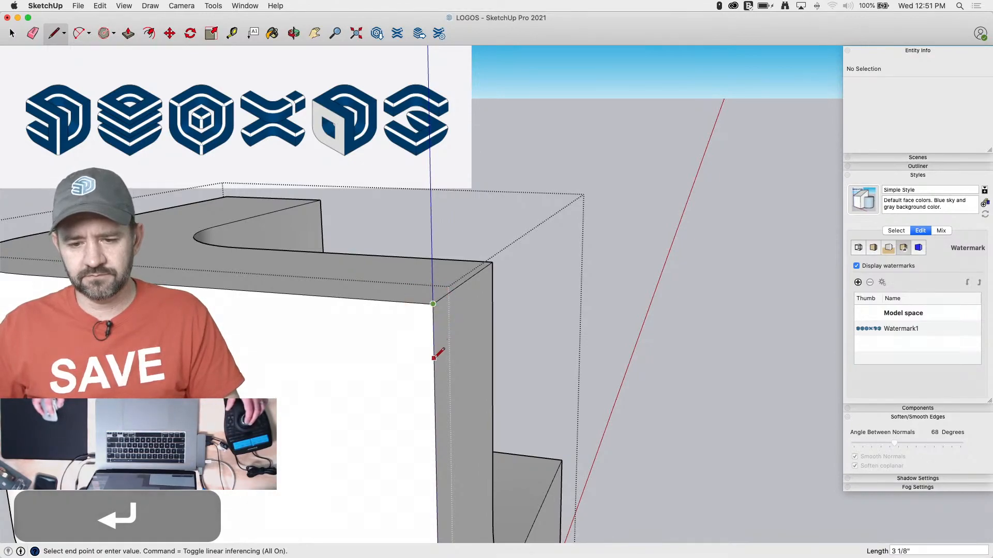
pyautogui.click(435, 341)
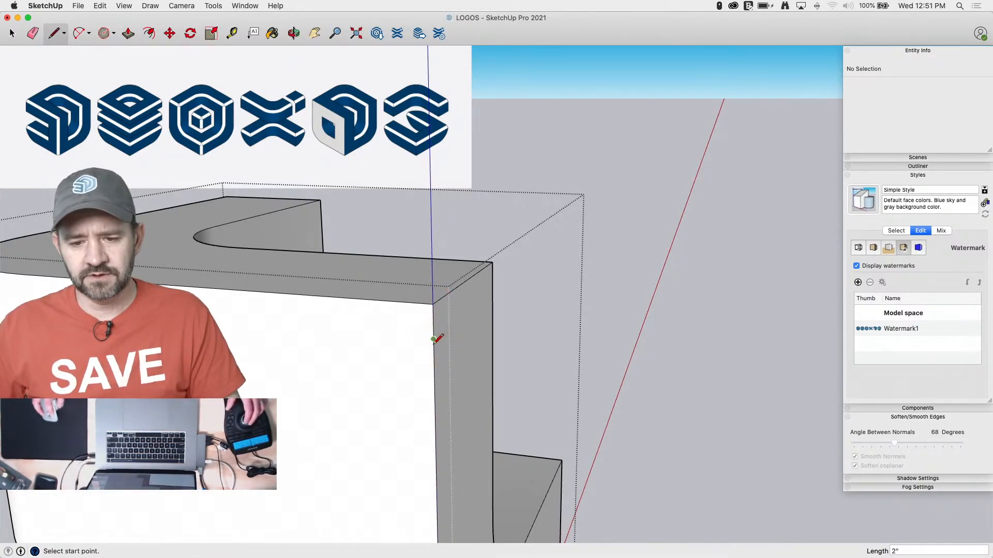
pyautogui.click(433, 340)
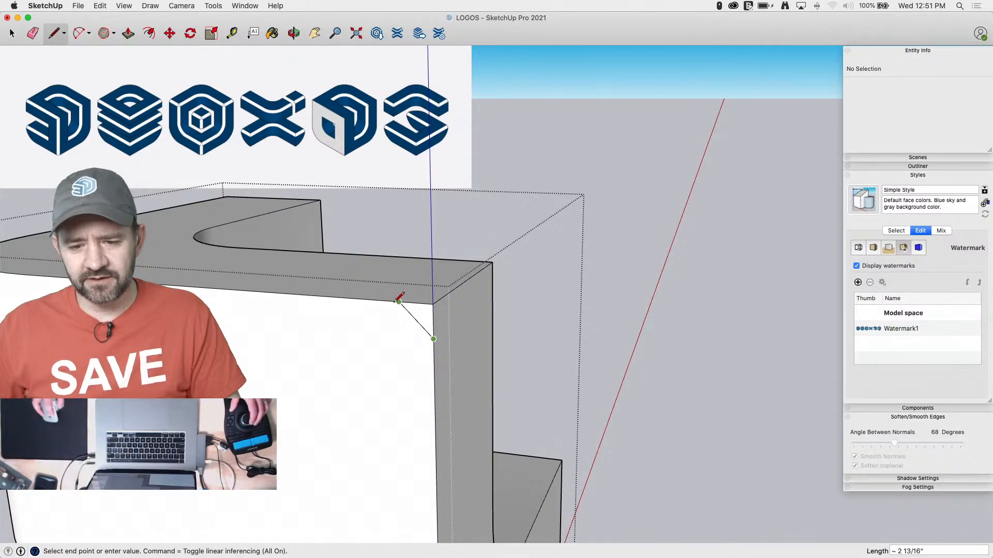
pyautogui.press('space')
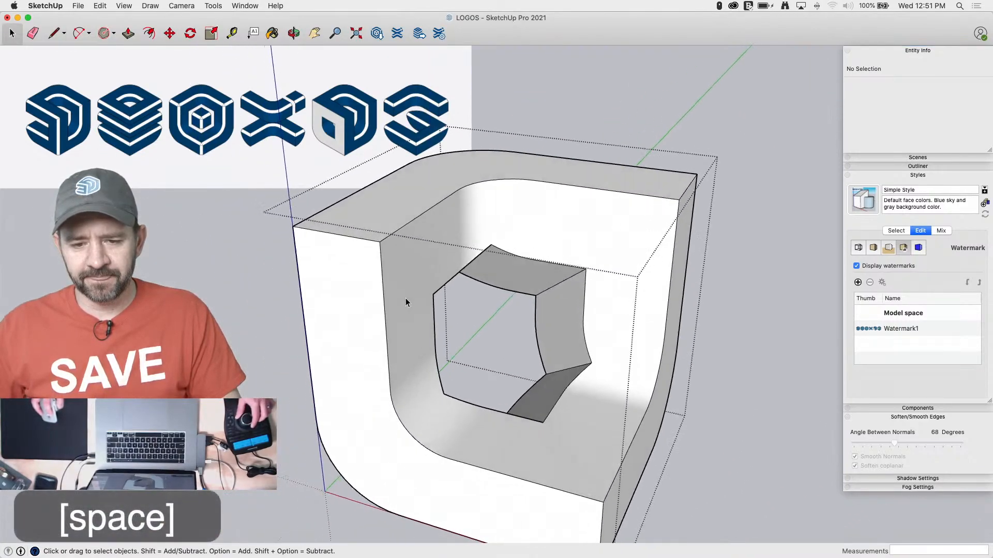
# Chamfer the shell opening's inner edges along both side faces by running Follow Me with the small corner triangle
pyautogui.click(372, 250)
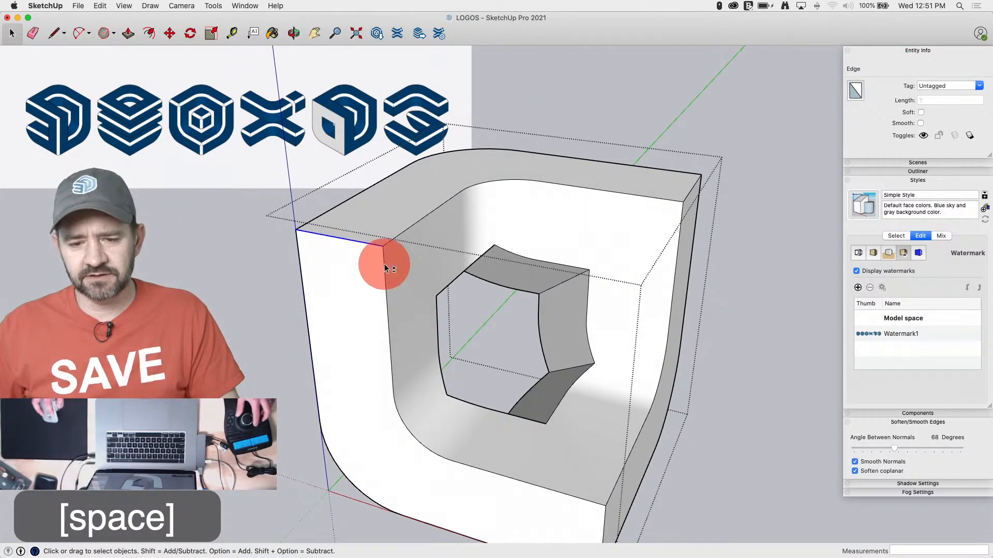
pyautogui.keyDown('shift'); pyautogui.click(385, 268); pyautogui.keyUp('shift')
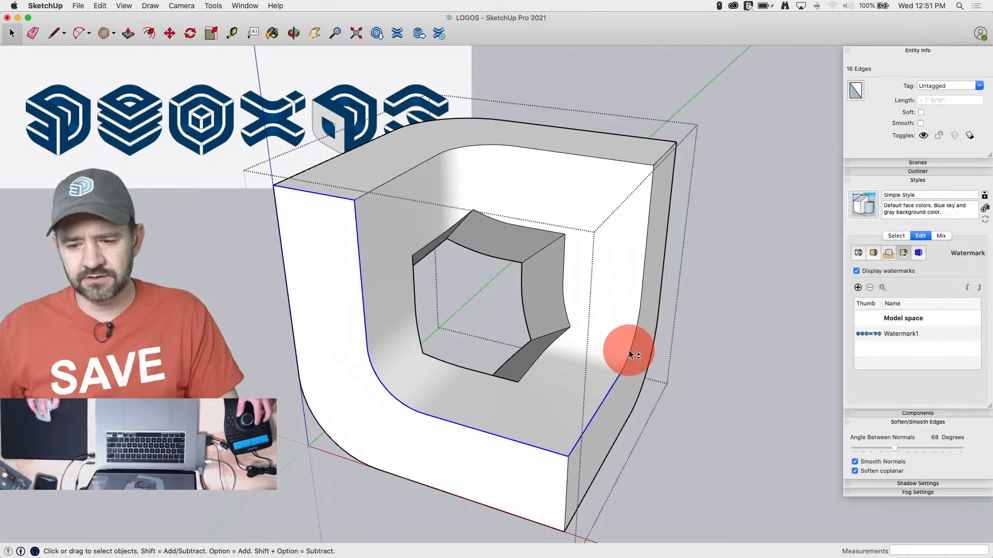
pyautogui.keyDown('shift'); pyautogui.click(625, 162); pyautogui.keyUp('shift')
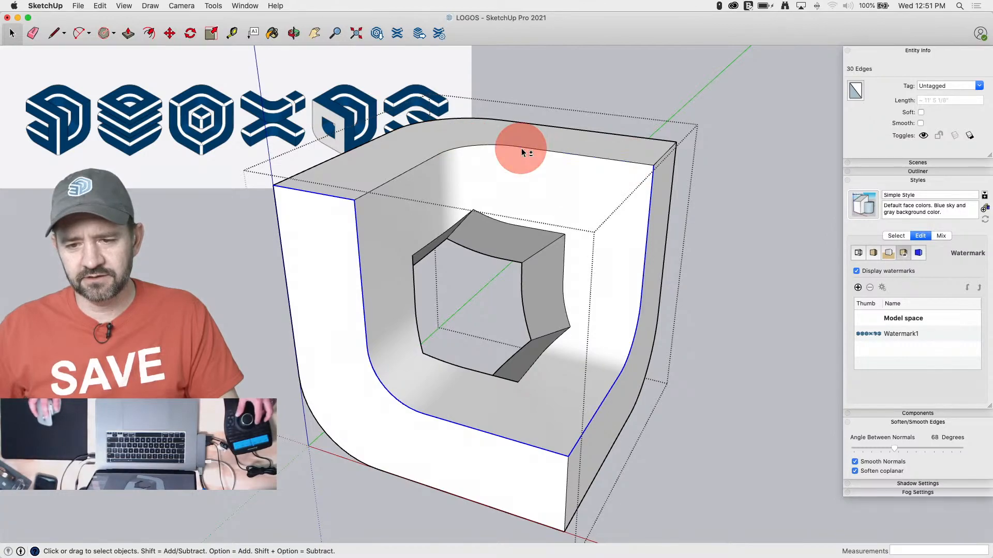
pyautogui.keyDown('shift'); pyautogui.click(653, 291); pyautogui.keyUp('shift')
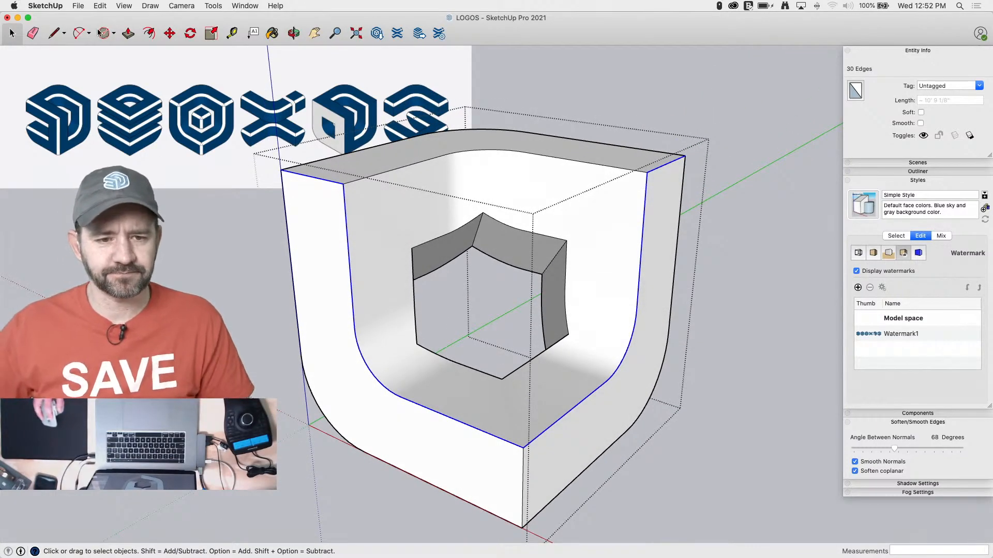
pyautogui.click(212, 6)
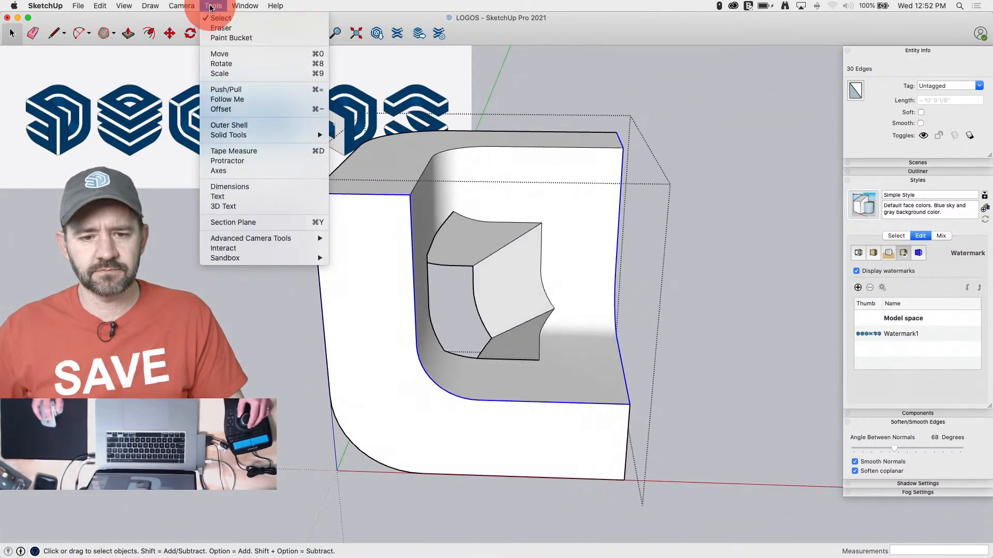
pyautogui.click(254, 98)
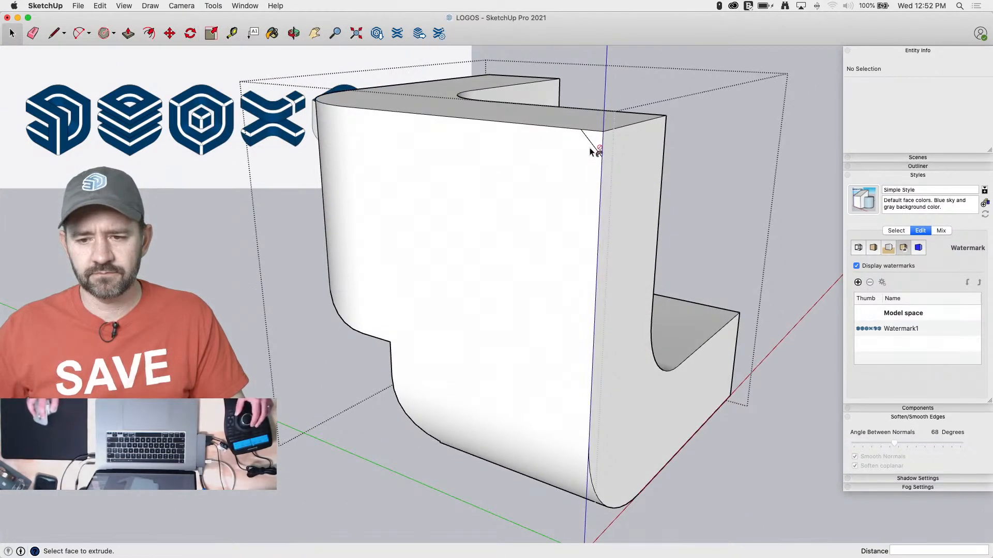
pyautogui.click(590, 149)
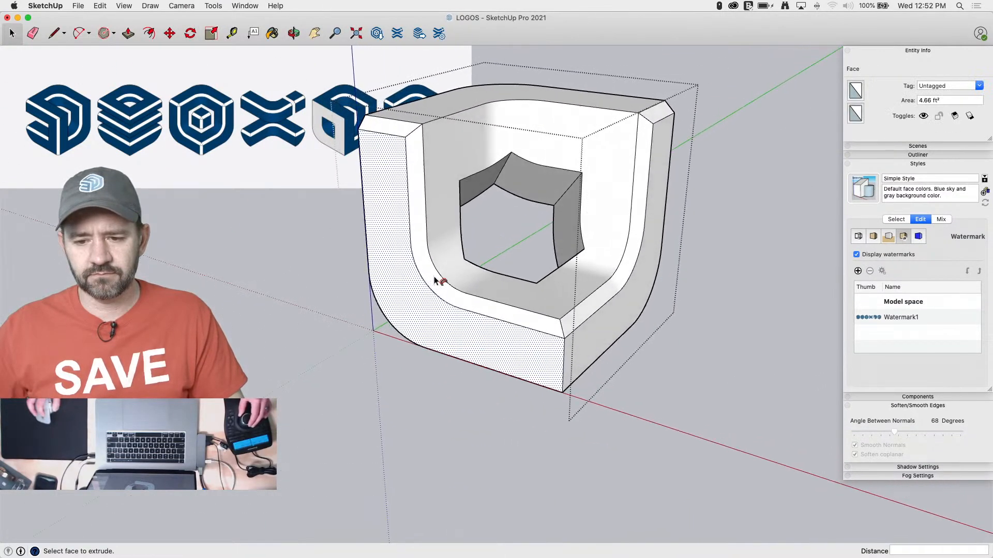
pyautogui.press('space')
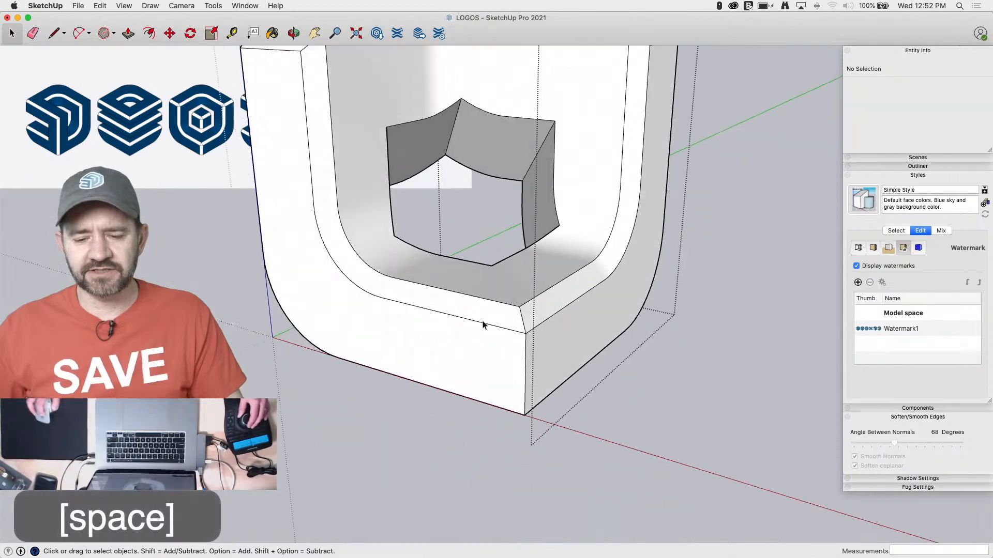
# Draw a diagonal line across the shell's front bottom corner, 2" along both edges, and push the triangle 10" up to bevel the vertical edge
pyautogui.press('l')
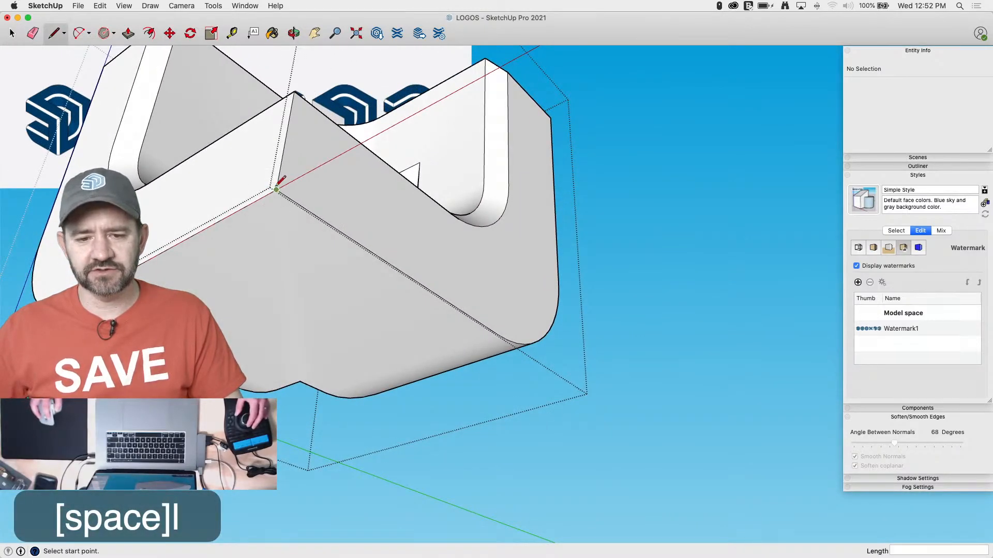
pyautogui.click(277, 189)
pyautogui.click(297, 203)
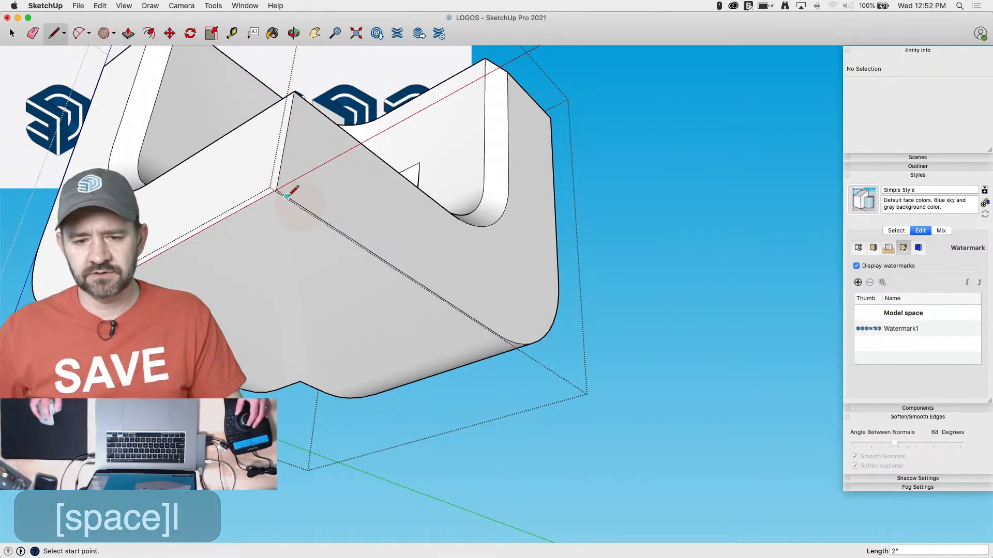
pyautogui.click(262, 199)
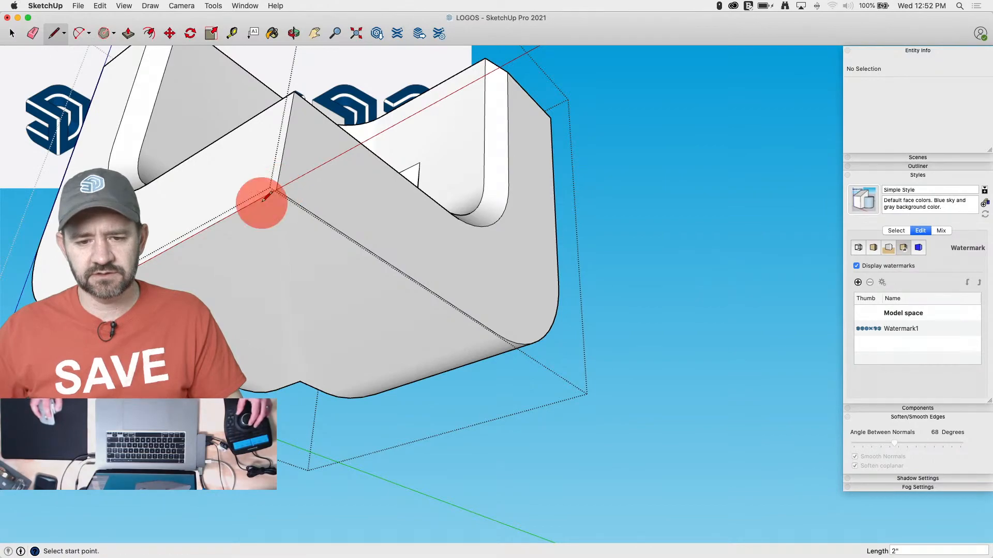
pyautogui.click(259, 199)
pyautogui.click(300, 205)
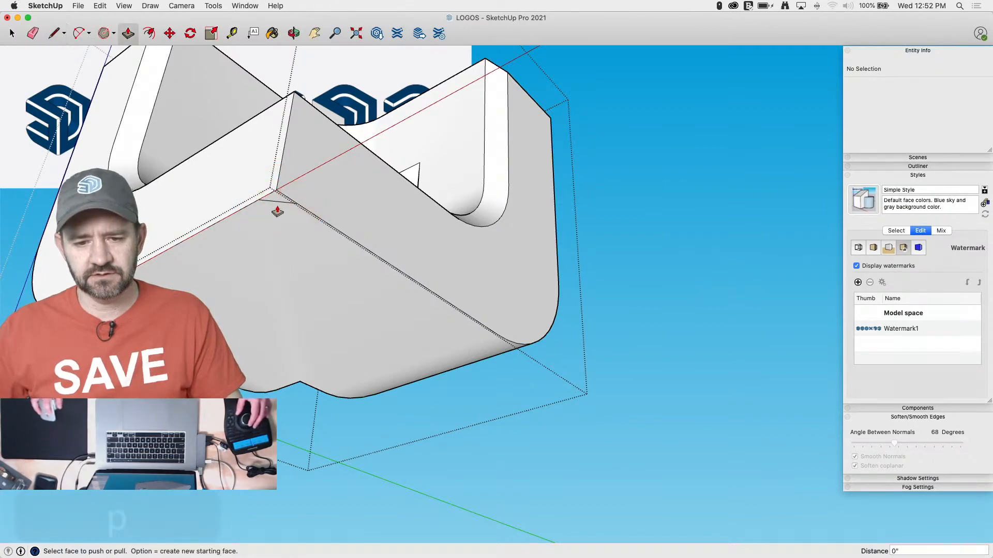
pyautogui.press('p')
pyautogui.click(276, 202)
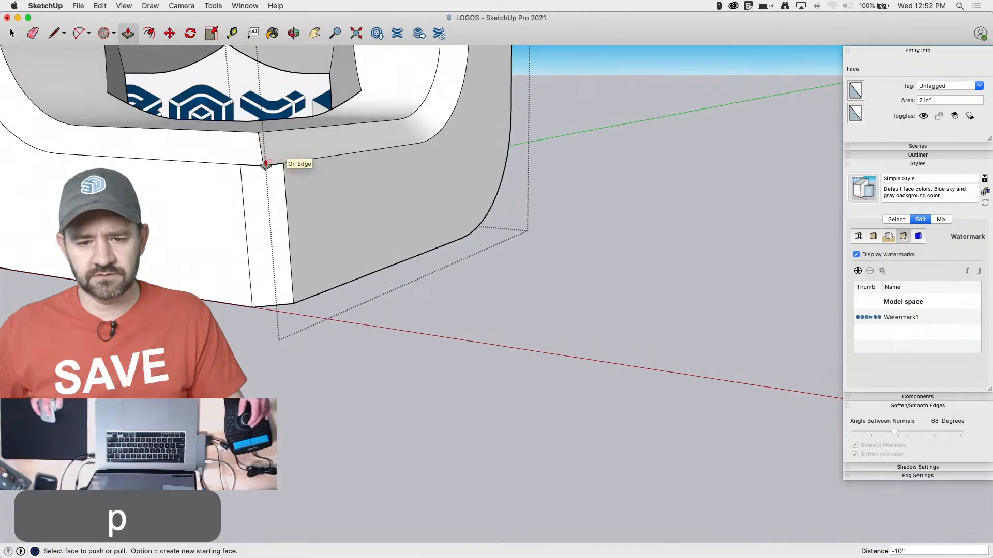
# Connect the bevel's upper corners to the inner chamfer corner with two lines and erase the leftover corner tip
pyautogui.press('l')
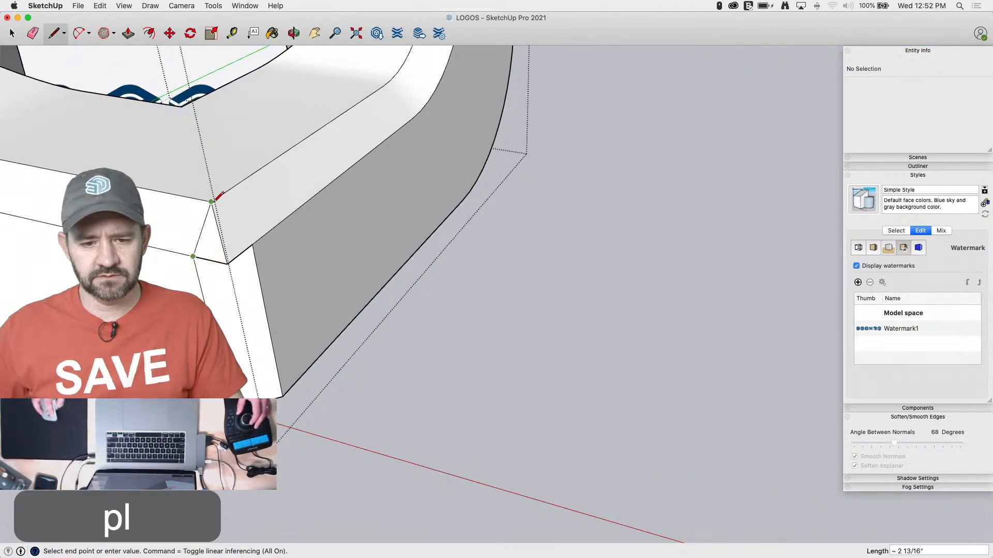
pyautogui.click(213, 202)
pyautogui.click(213, 202)
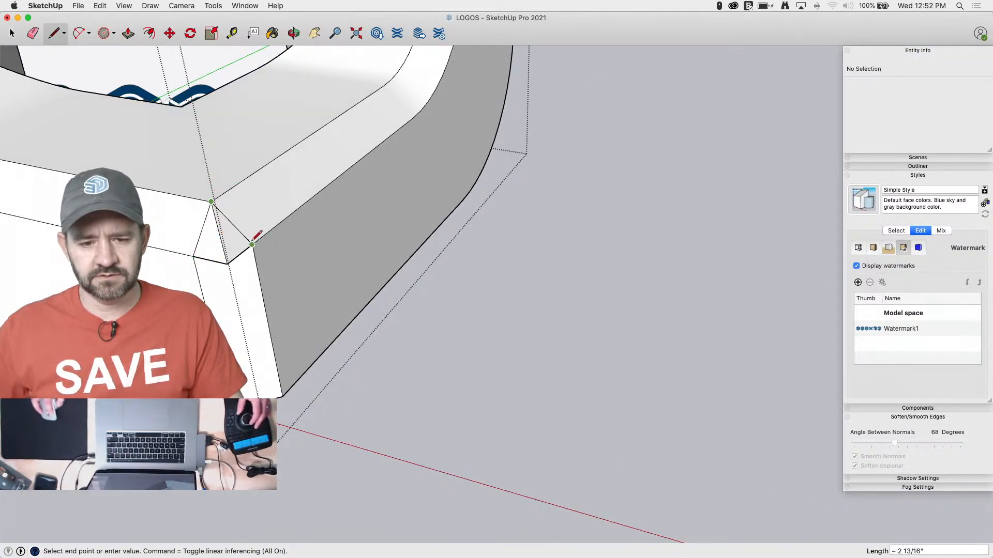
pyautogui.click(252, 244)
pyautogui.press('e')
pyautogui.click(221, 260)
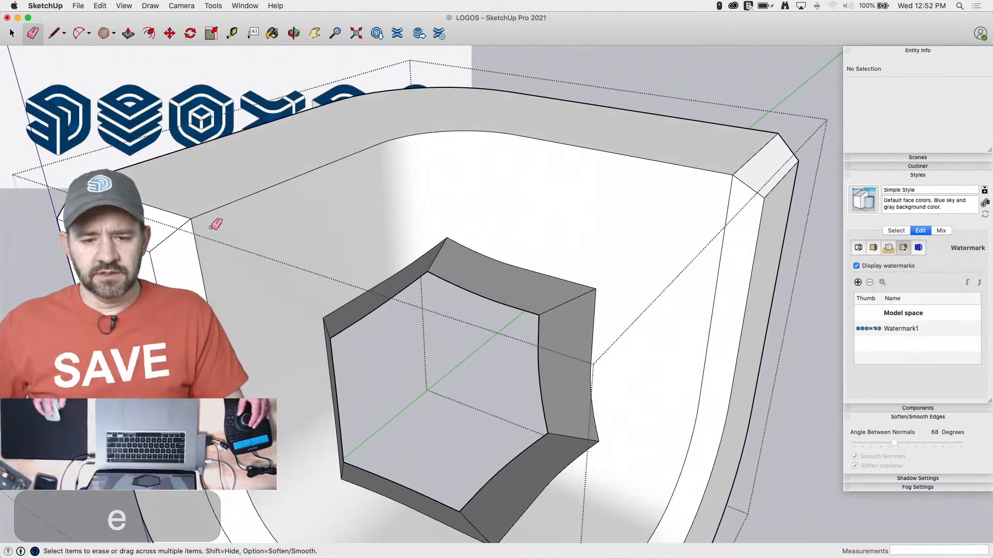
# Draw a 2" diagonal corner line at the shell's top inner edge and chamfer that edge with Follow Me along its full length
pyautogui.press('l')
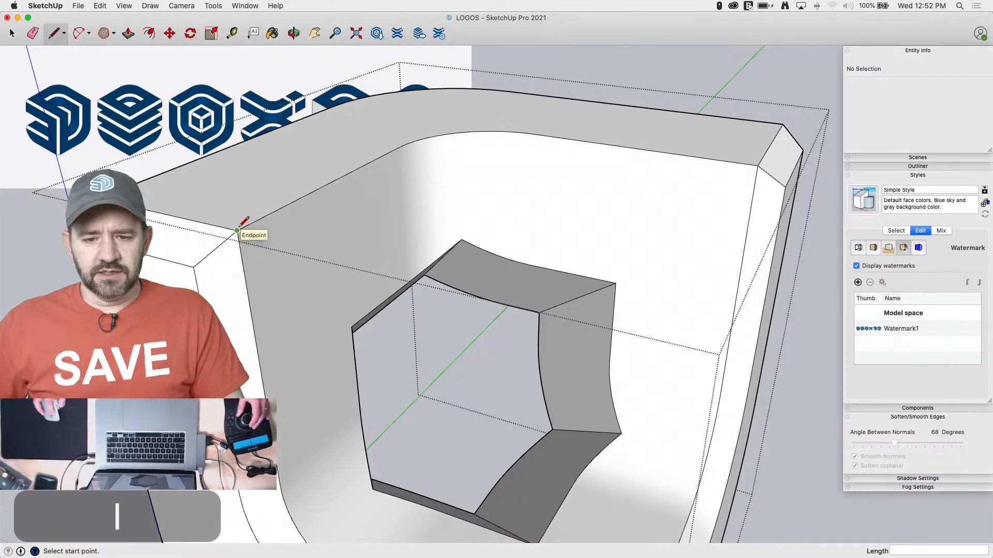
pyautogui.click(212, 223)
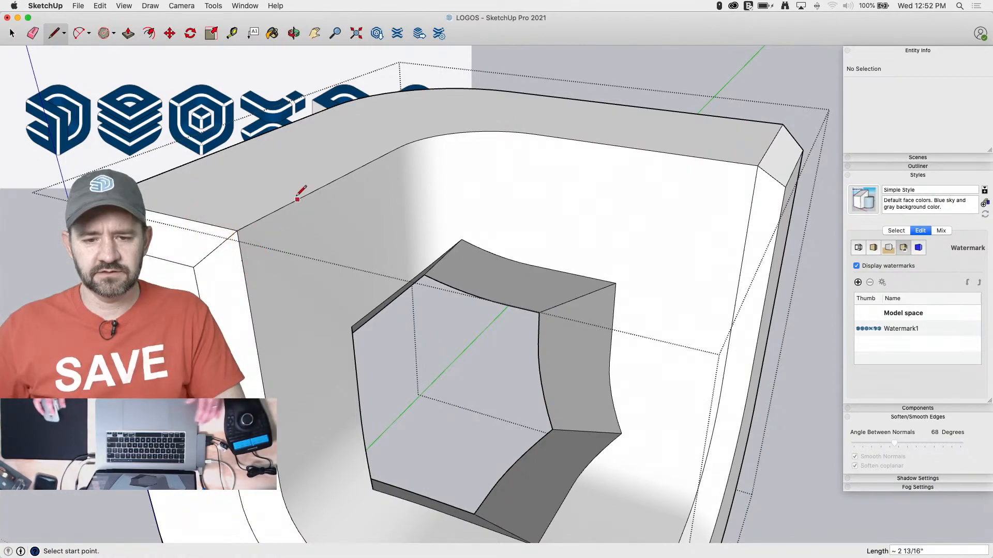
pyautogui.press('space')
pyautogui.click(427, 139)
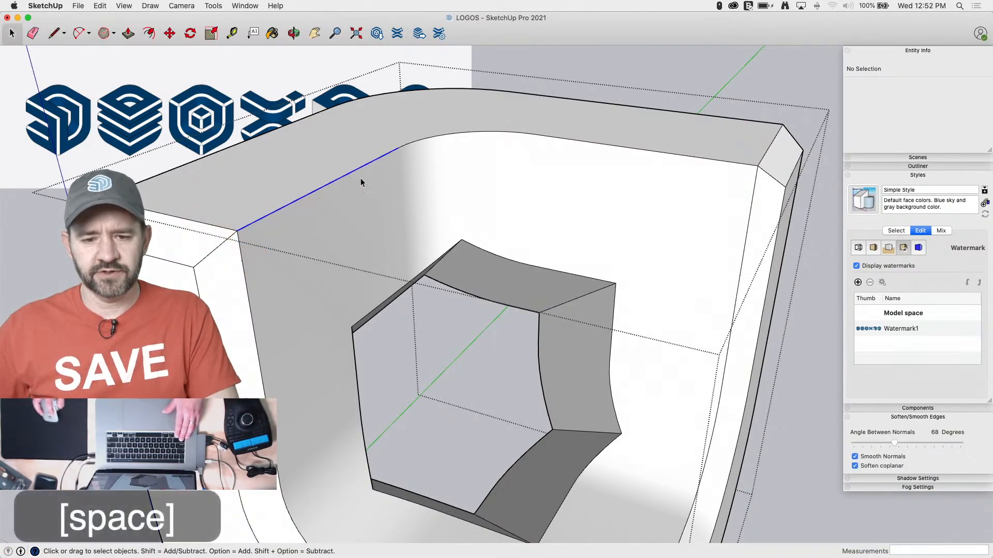
pyautogui.keyDown('shift'); pyautogui.click(427, 139); pyautogui.keyUp('shift')
pyautogui.keyDown('shift'); pyautogui.click(583, 141); pyautogui.keyUp('shift')
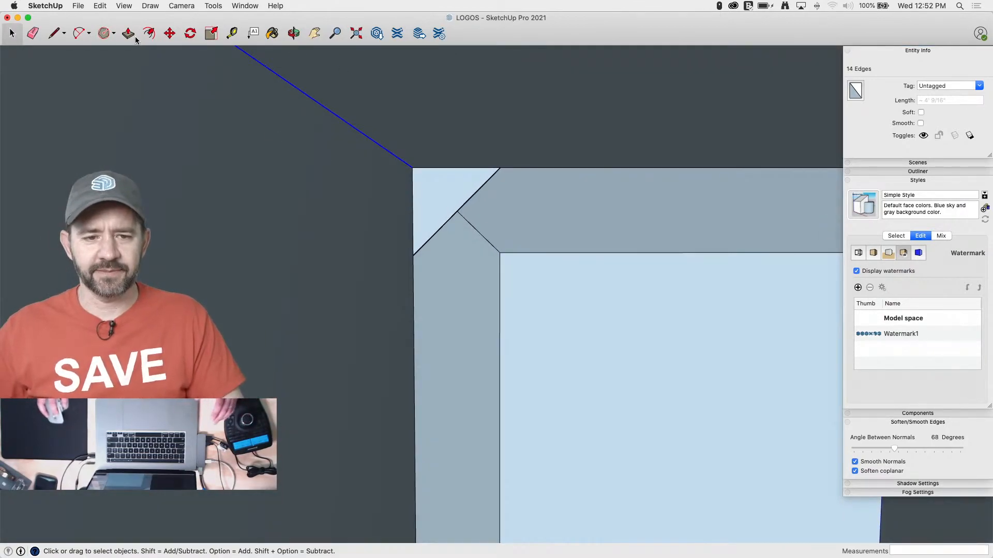
pyautogui.click(213, 6)
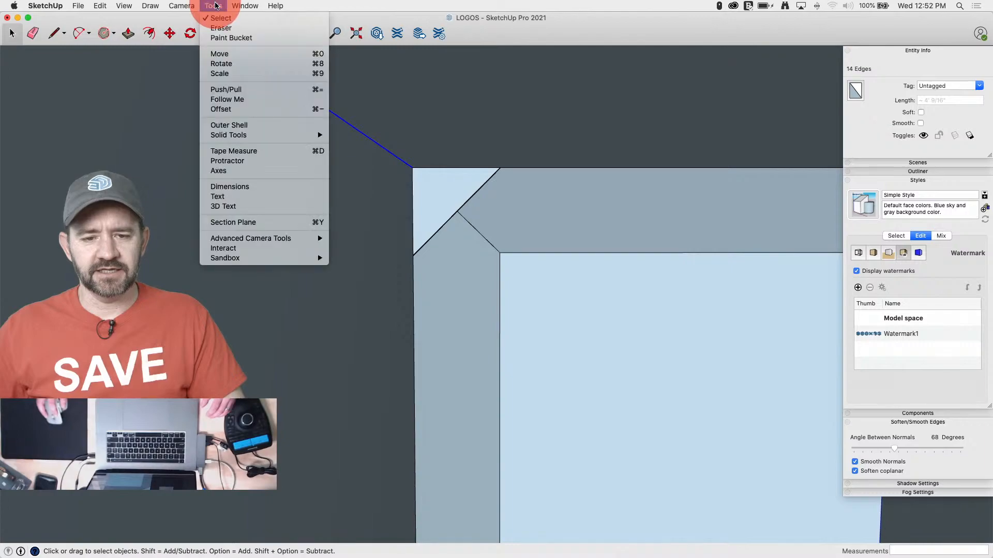
pyautogui.click(233, 88)
pyautogui.click(439, 188)
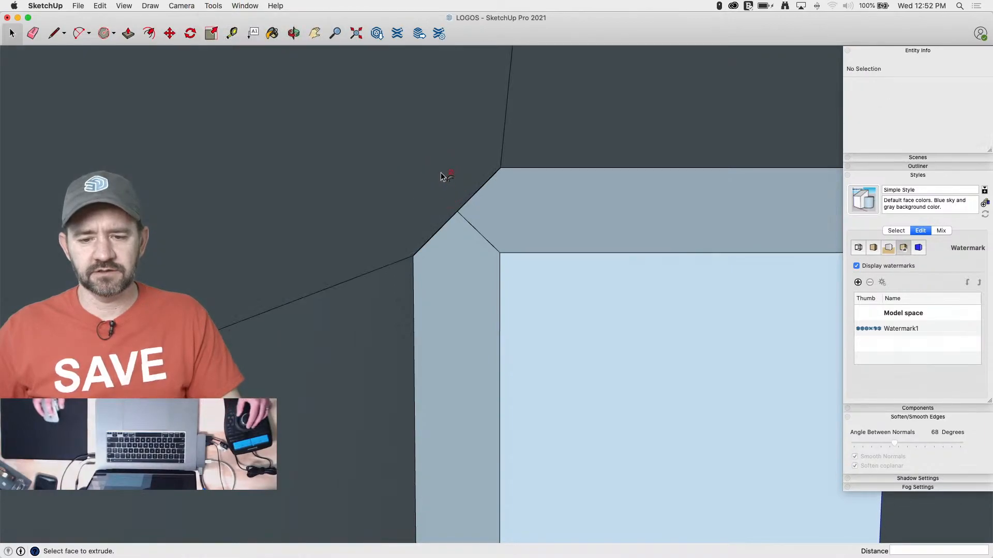
# Draw two closing lines where the top chamfer meets the side chamfer and erase the leftover edges at that corner
pyautogui.press('l')
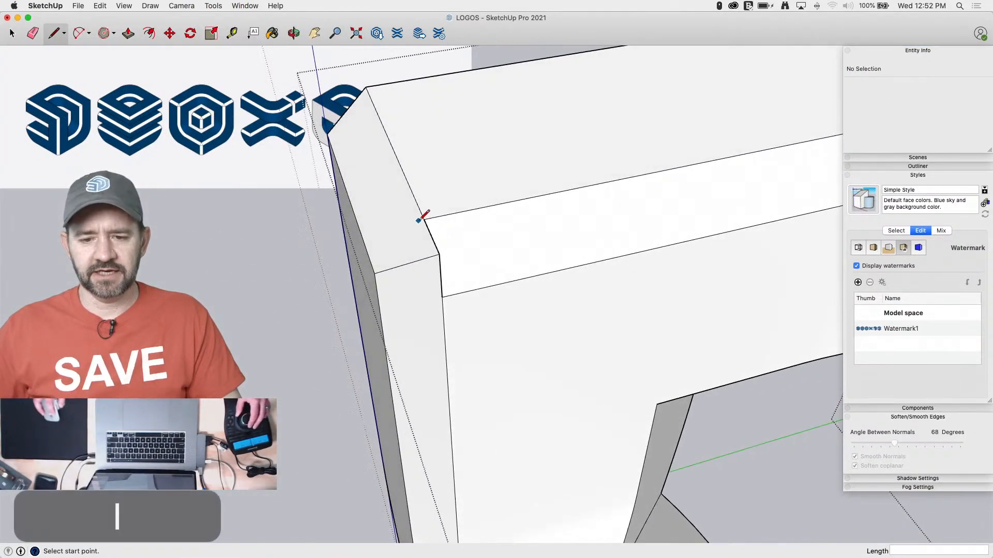
pyautogui.click(425, 221)
pyautogui.click(374, 273)
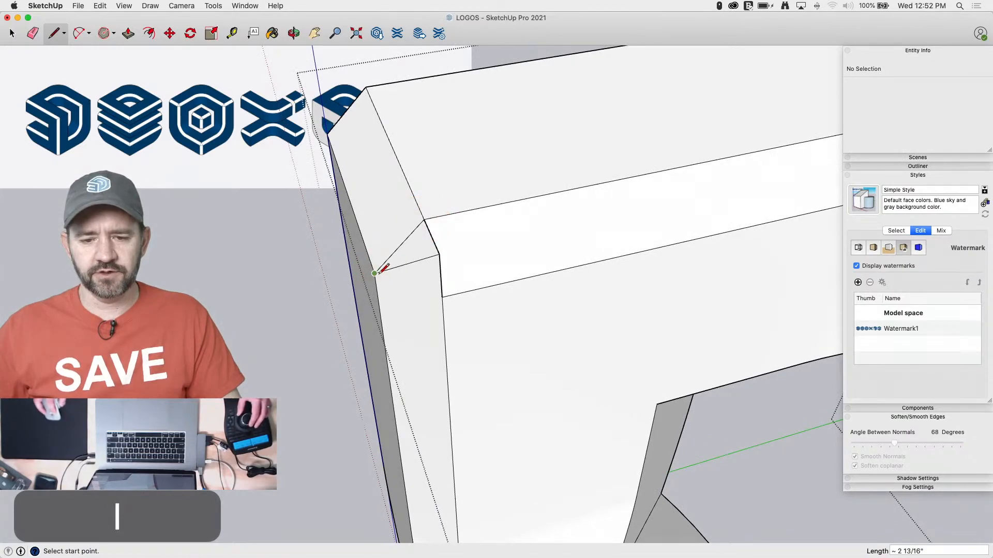
pyautogui.click(375, 274)
pyautogui.click(442, 296)
pyautogui.press('e')
pyautogui.click(439, 252)
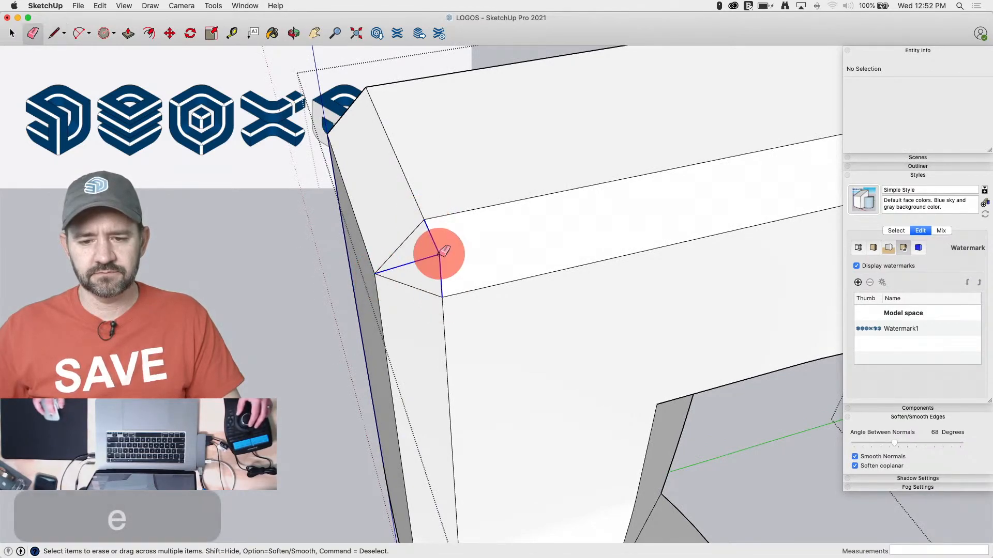
# Close the chamfers at the opposite top corner with two lines, erase its leftover edges, and save the model
pyautogui.press('l')
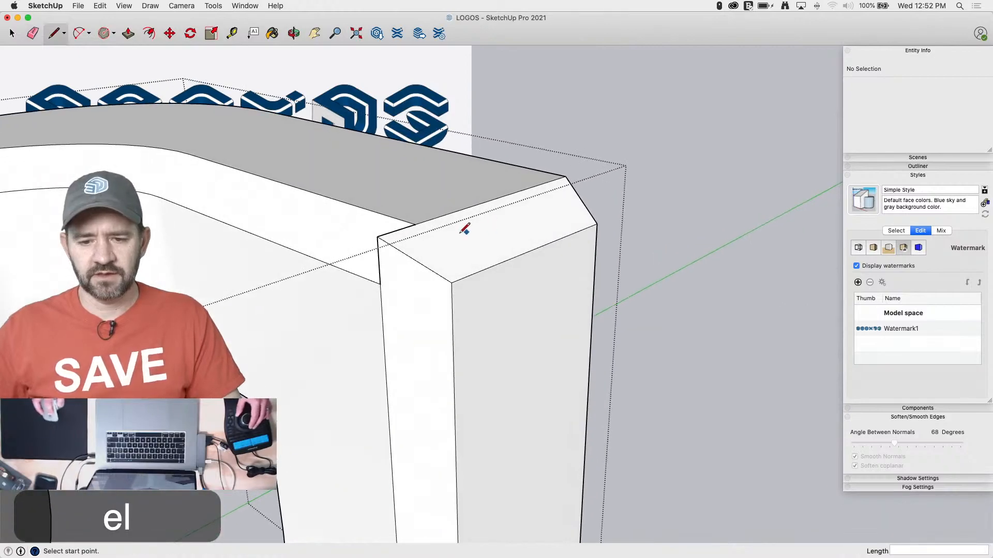
pyautogui.click(417, 224)
pyautogui.click(449, 281)
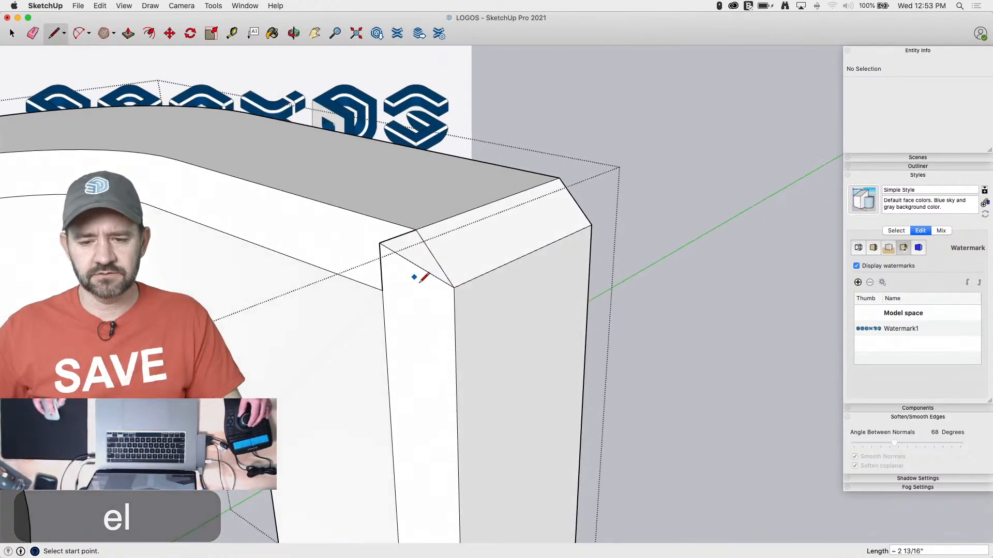
pyautogui.click(486, 294)
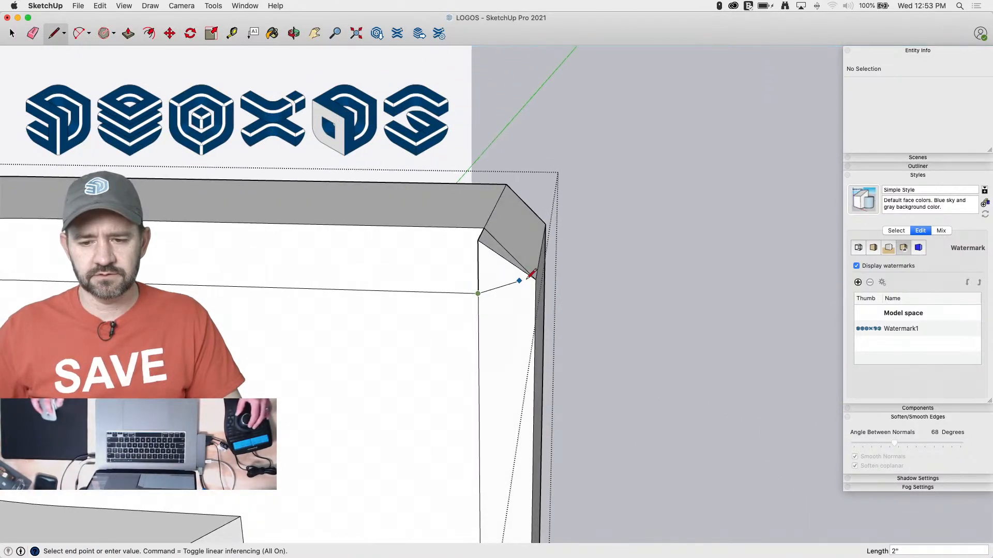
pyautogui.press('e')
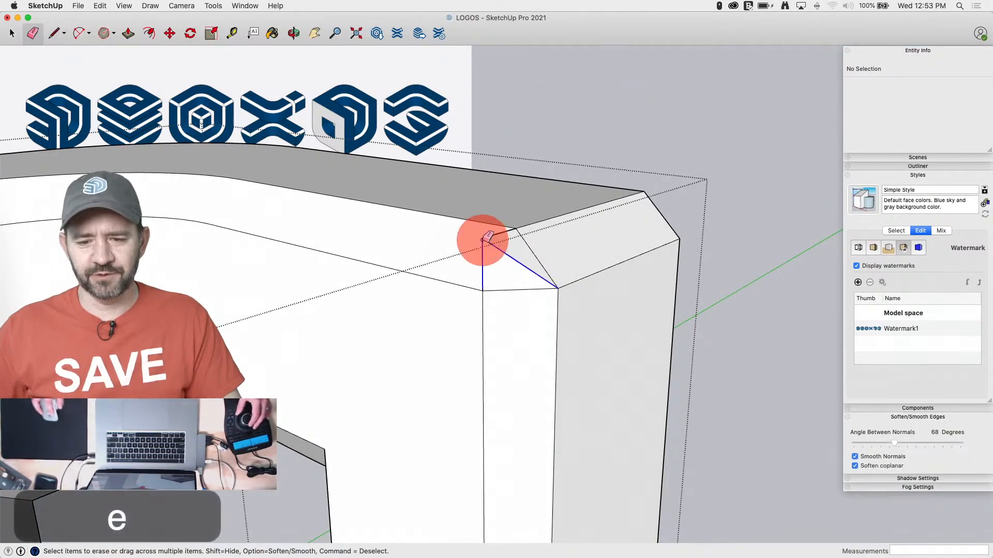
pyautogui.press('space')
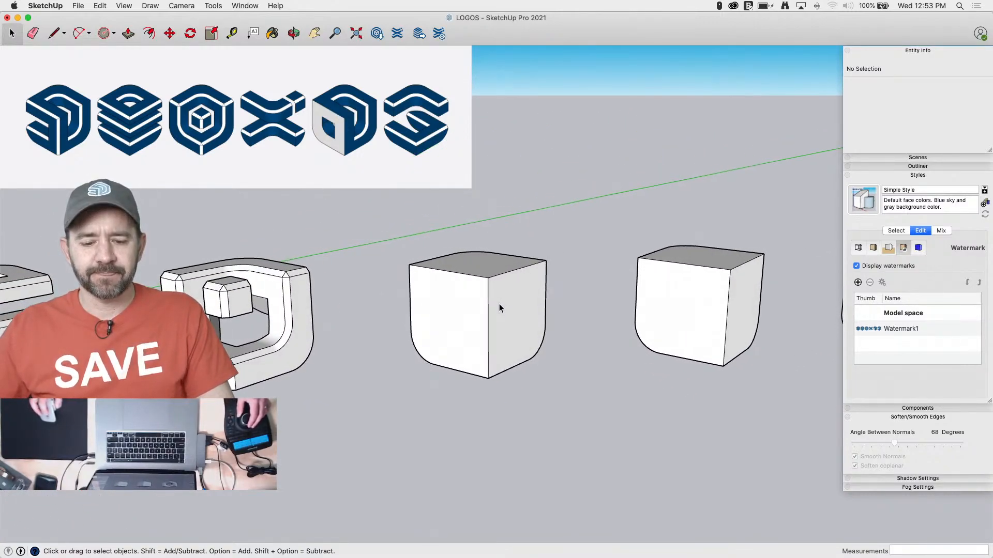
pyautogui.press('super+s')
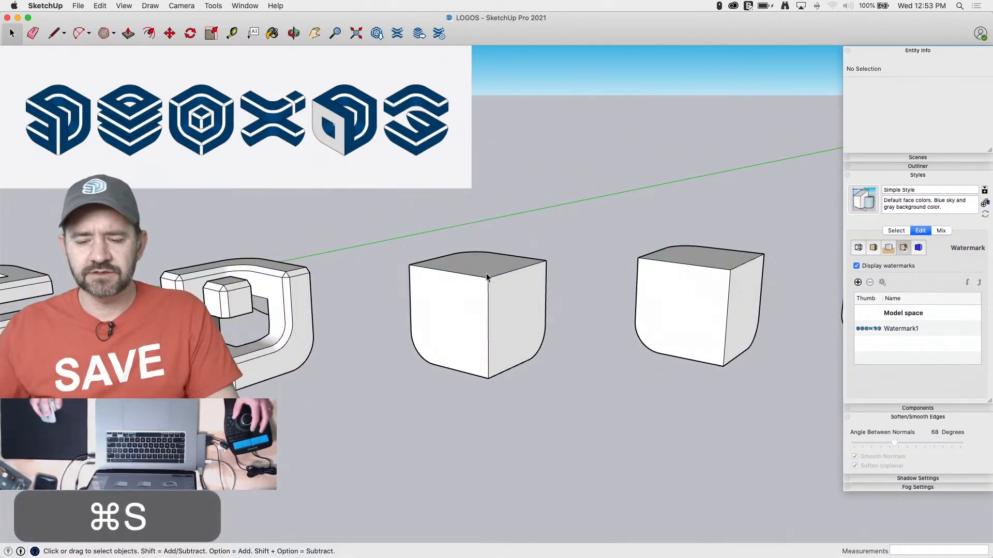
# Inside the fourth cube's group, copy the top face straight down by 12"
pyautogui.click(474, 274)
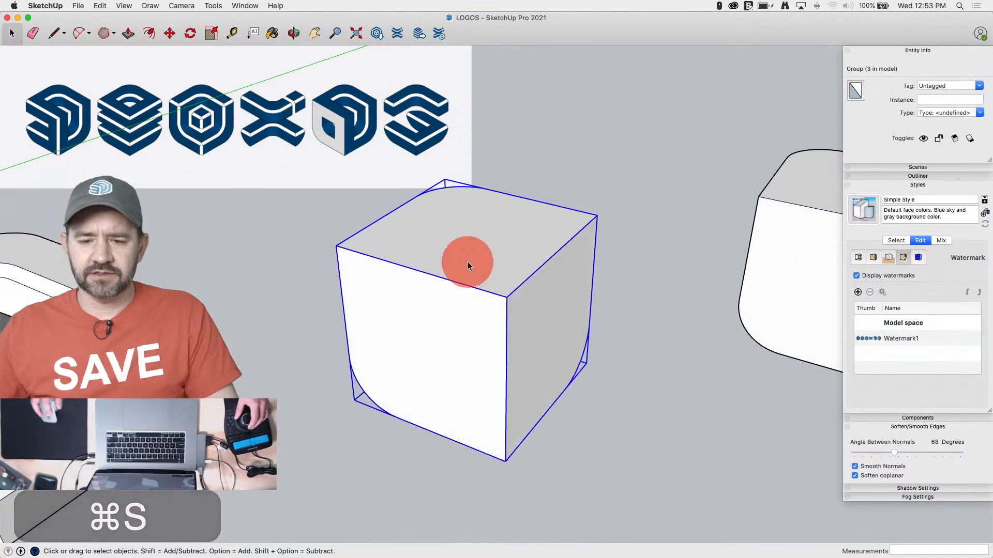
pyautogui.doubleClick(467, 261)
pyautogui.click(445, 256)
pyautogui.press('m')
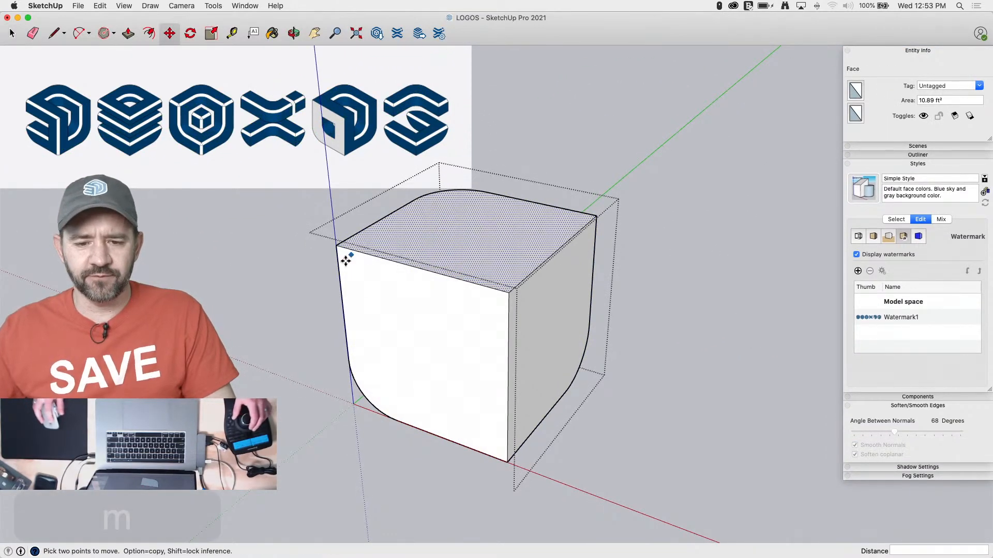
pyautogui.click(337, 242)
pyautogui.press('alt')
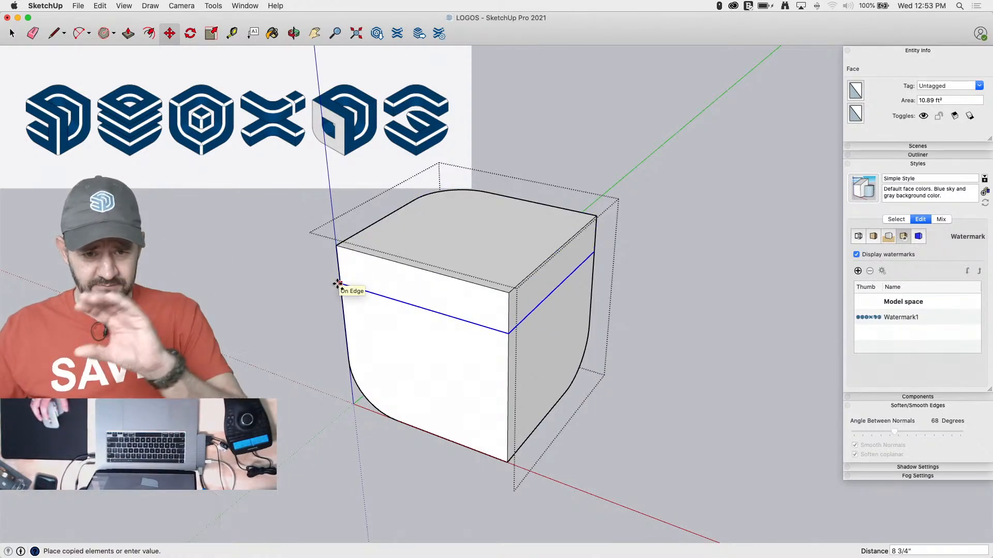
pyautogui.write('12')
pyautogui.press('Return')
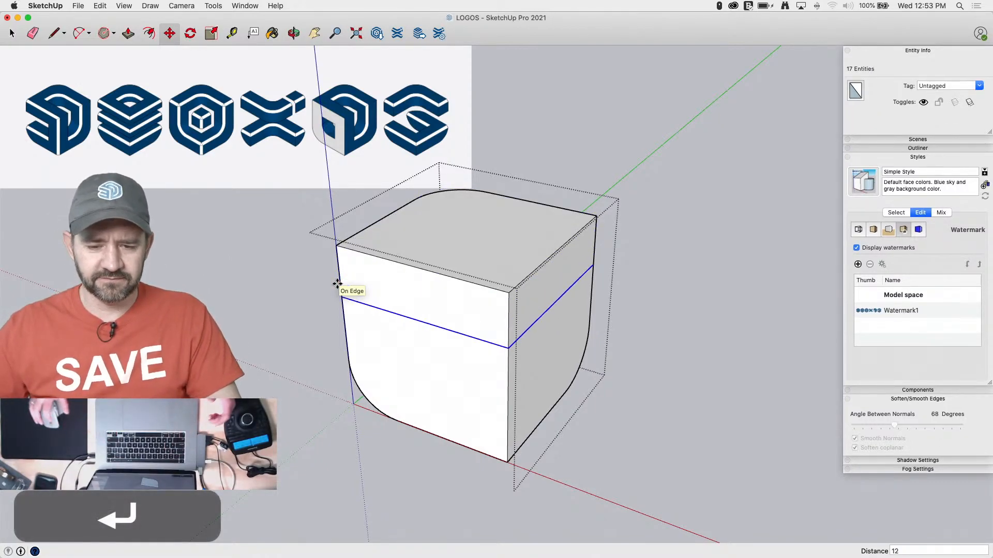
# Copy the dividing edge loop 1' 4" straight down the cube to the point where the bottom rounding starts
pyautogui.click(343, 296)
pyautogui.press('alt')
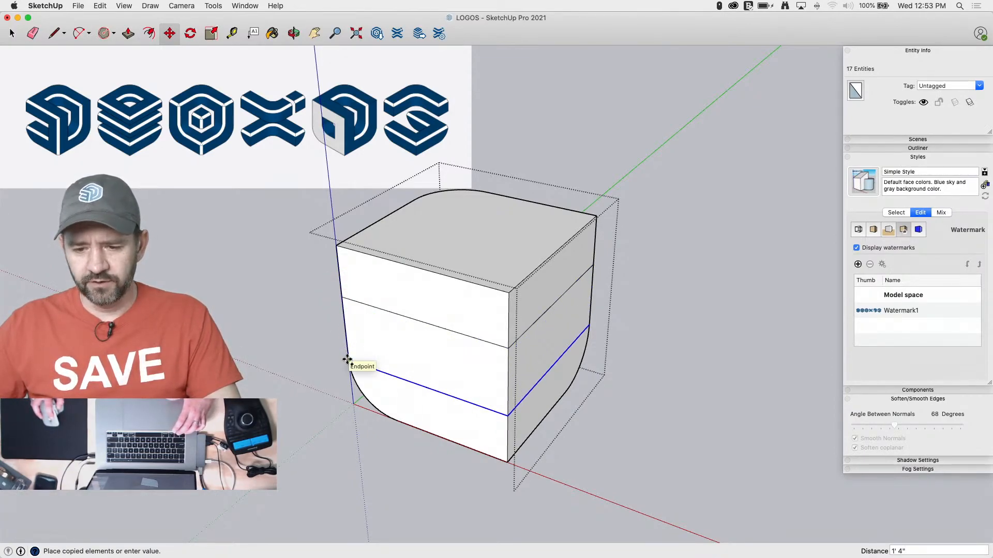
pyautogui.click(348, 359)
# Erase the cube's middle band, including its vertical edges and the remaining rounded corner piece, leaving separate upper and lower blocks
pyautogui.press('e')
pyautogui.click(474, 317)
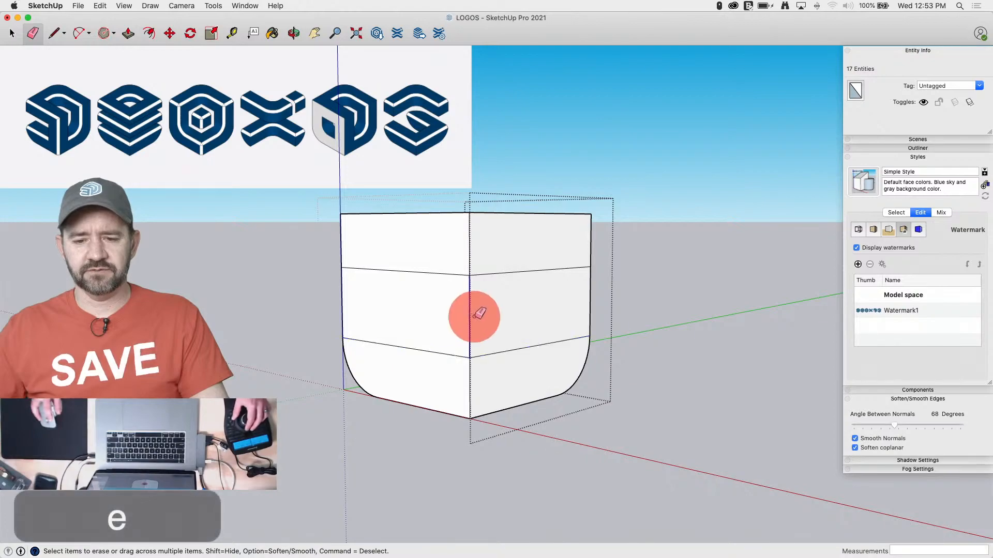
pyautogui.click(583, 300)
pyautogui.click(337, 300)
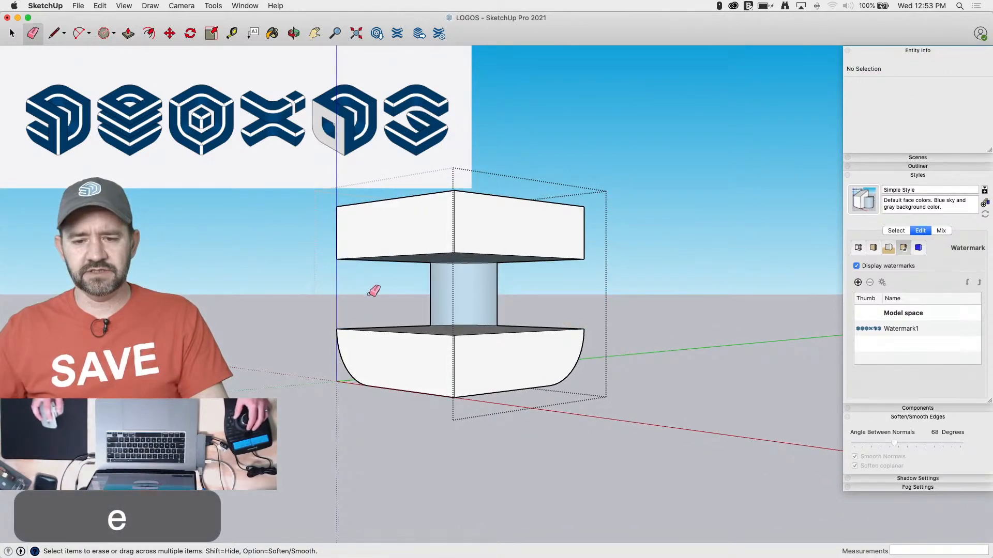
pyautogui.press('space')
pyautogui.click(454, 290)
pyautogui.press('BackSpace')
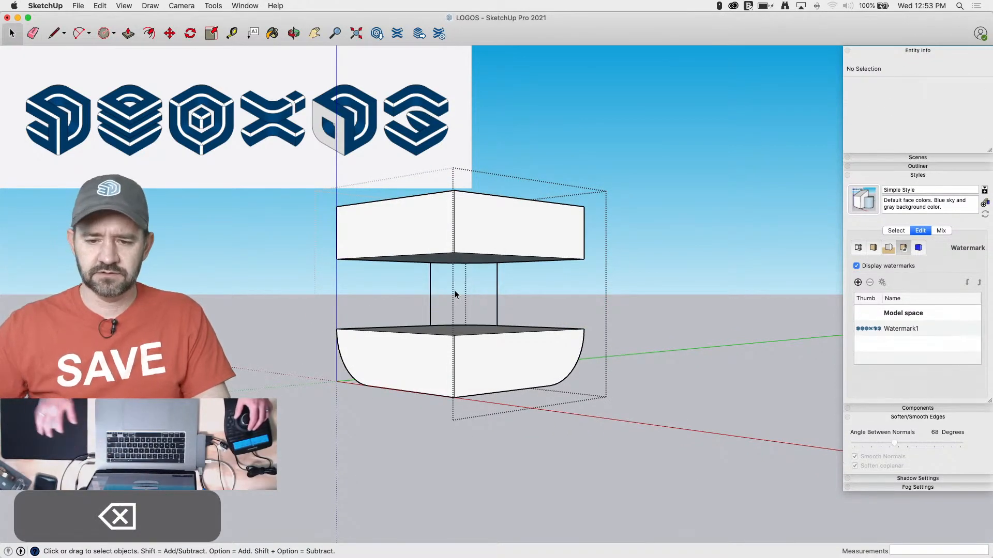
pyautogui.press('e')
pyautogui.moveTo(414, 281)
pyautogui.mouseDown()
pyautogui.moveTo(526, 302)
pyautogui.moveTo(445, 288)
pyautogui.moveTo(414, 295)
pyautogui.mouseUp()
pyautogui.press('space')
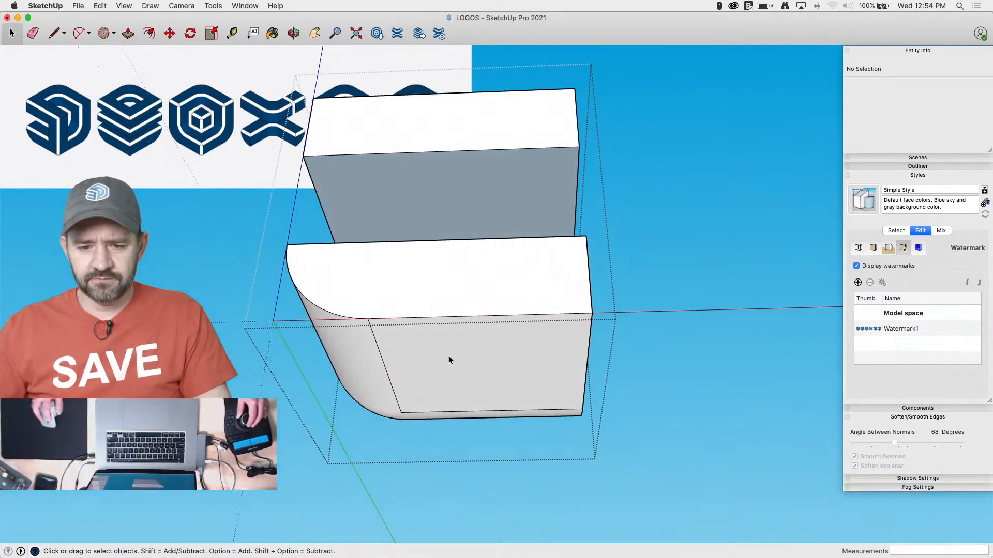
pyautogui.press('p')
pyautogui.moveTo(519, 357); pyautogui.dragTo(514, 283)
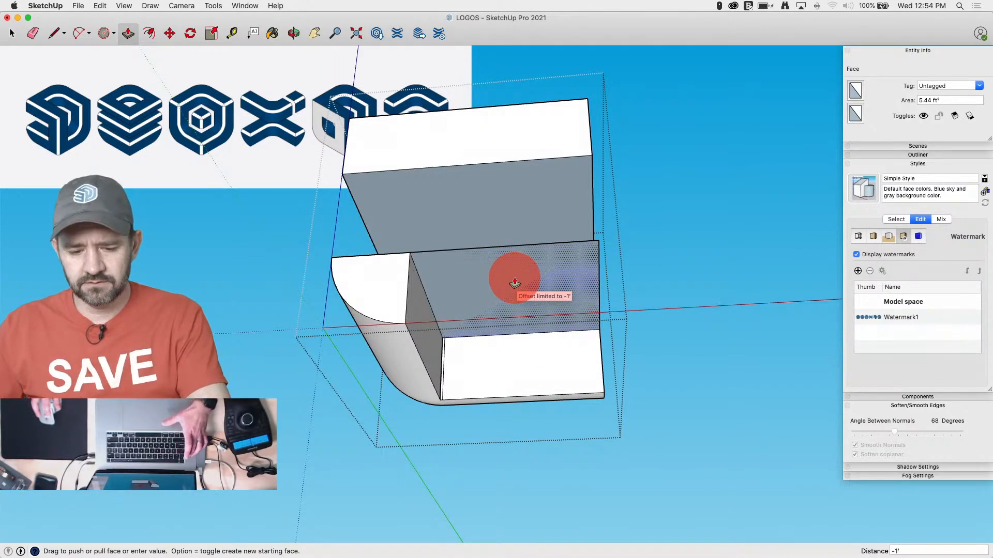
pyautogui.press('Escape')
pyautogui.press('space')
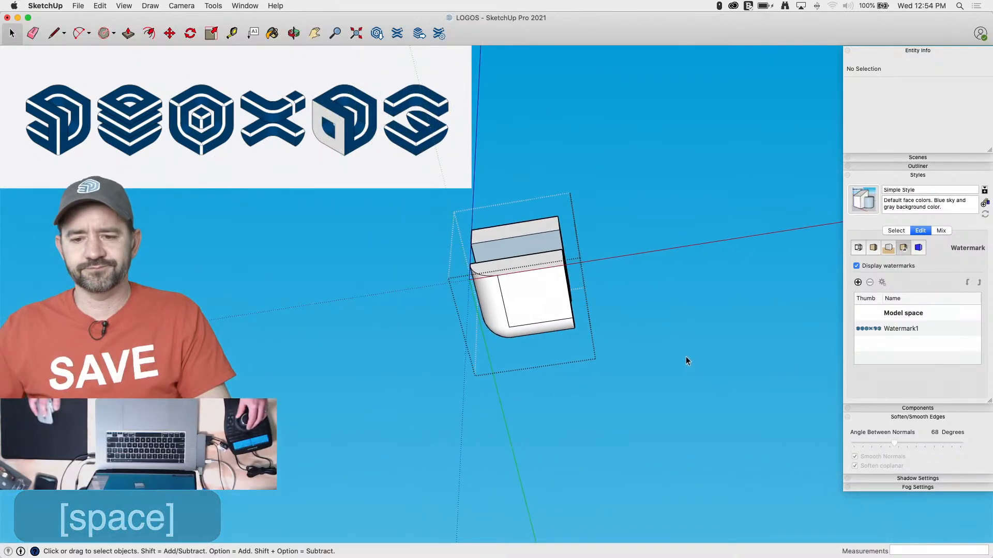
pyautogui.press('super+v')
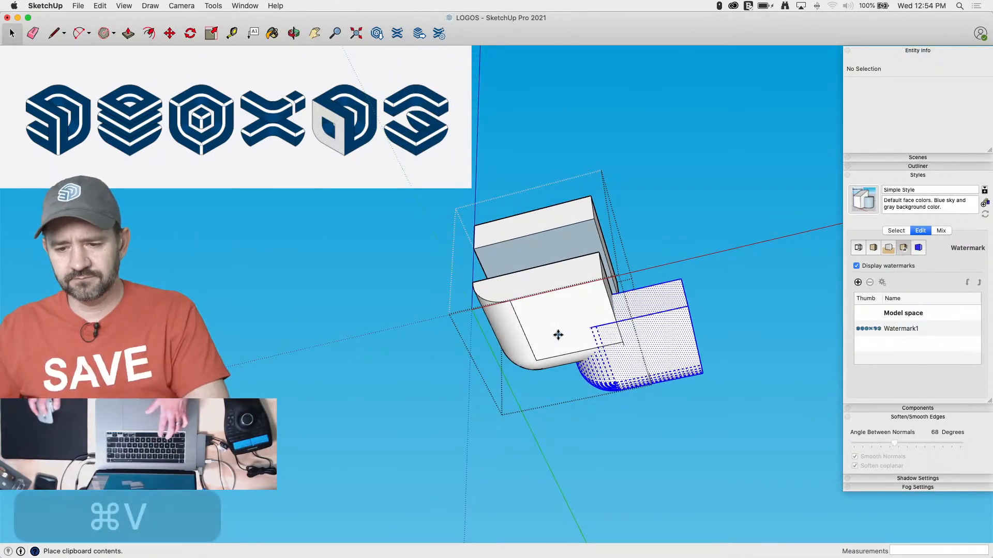
pyautogui.press('space')
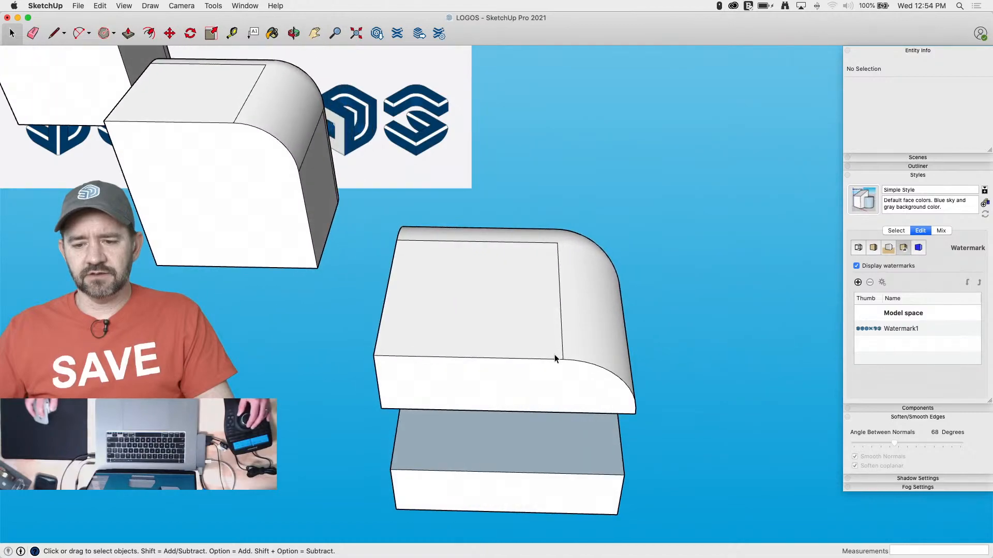
pyautogui.press('l')
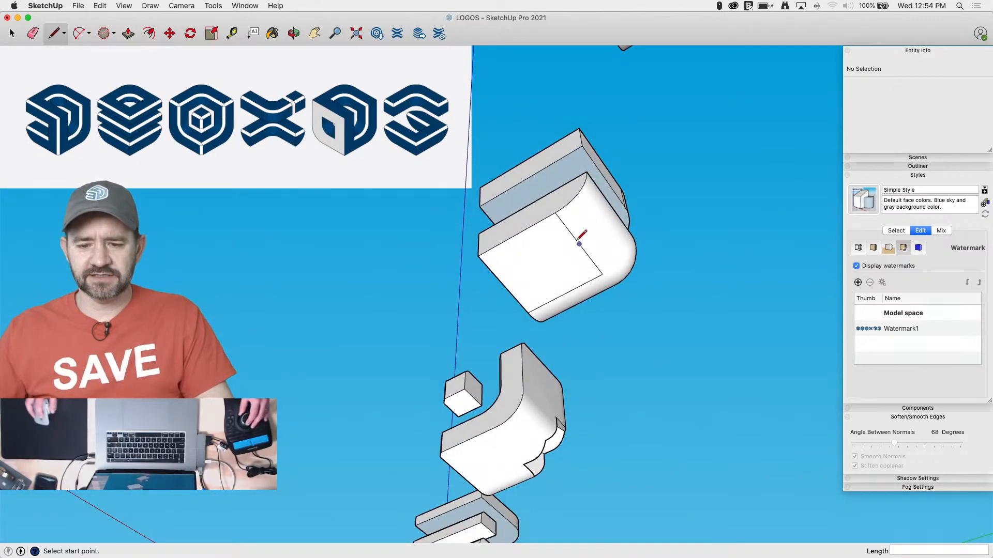
pyautogui.press('space')
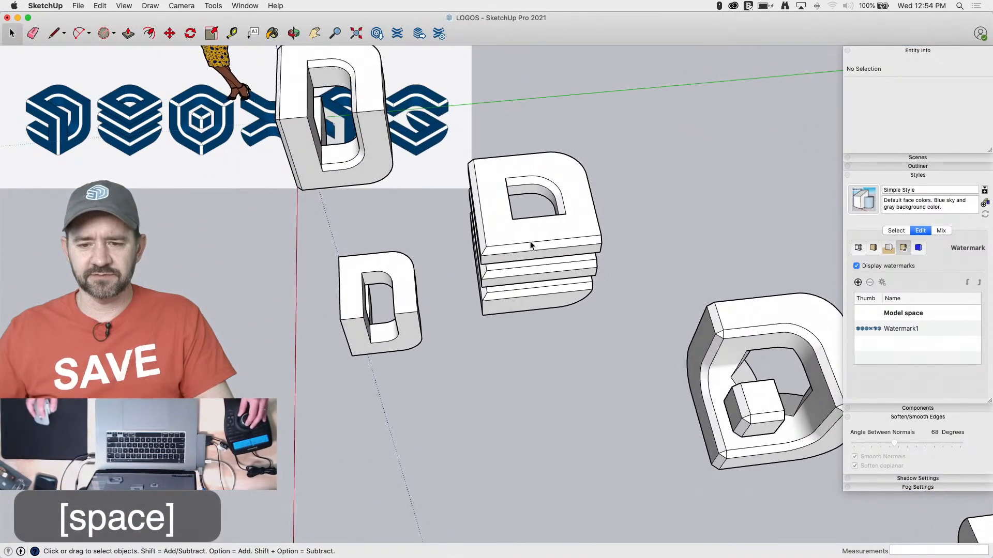
# In the second logo's group, reverse the top layer's underside face and copy the edges outlining its D-shaped opening
pyautogui.doubleClick(531, 238)
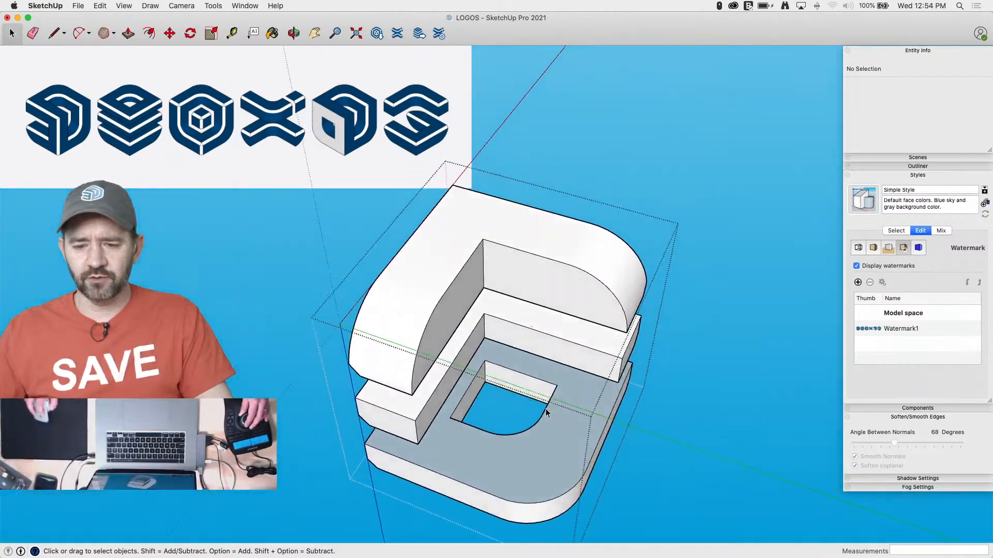
pyautogui.rightClick(558, 427)
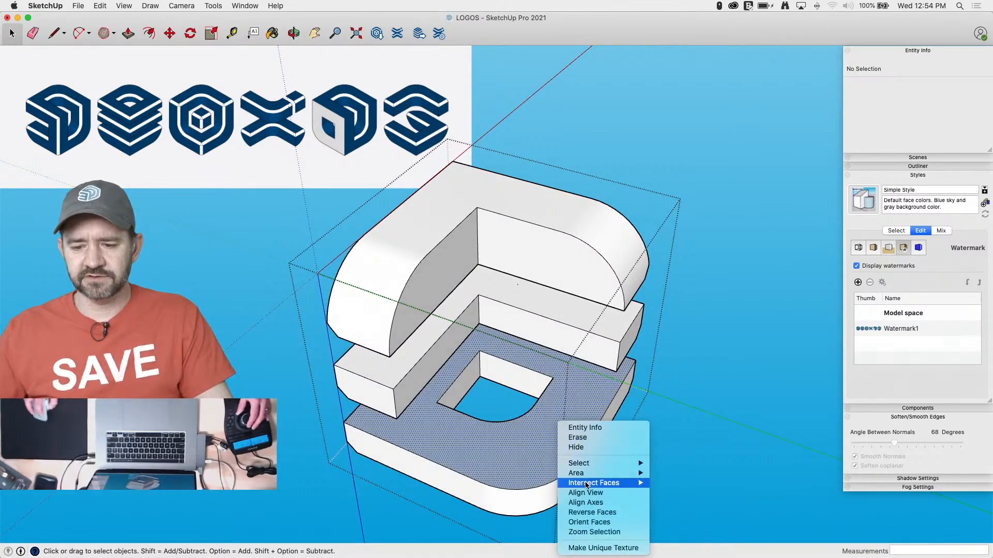
pyautogui.click(592, 513)
pyautogui.click(453, 385)
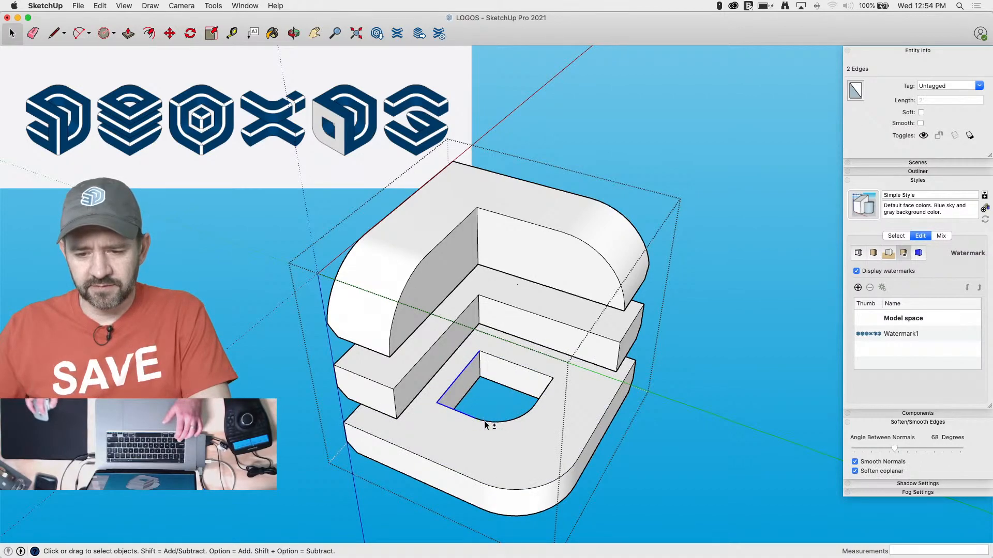
pyautogui.keyDown('shift'); pyautogui.click(531, 370); pyautogui.keyUp('shift')
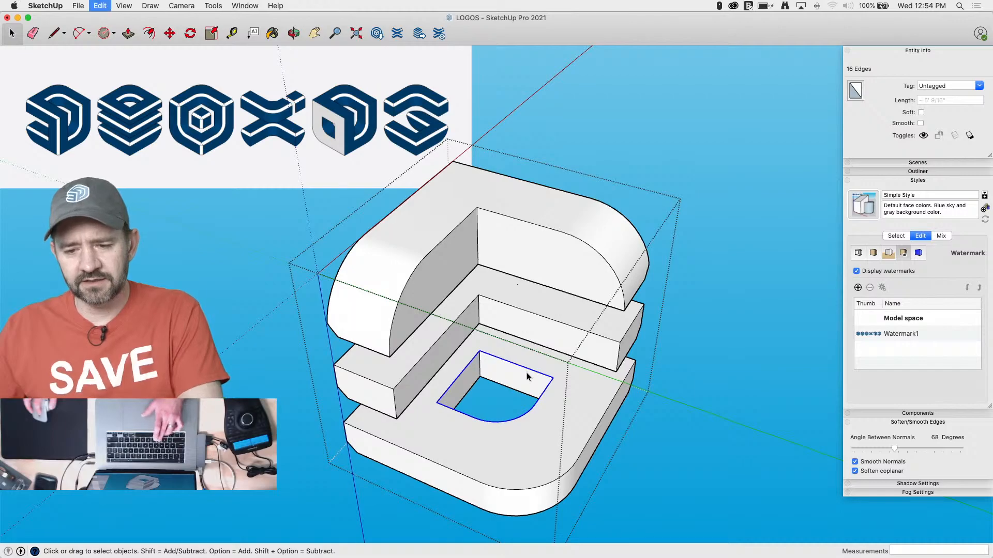
pyautogui.press('super+c')
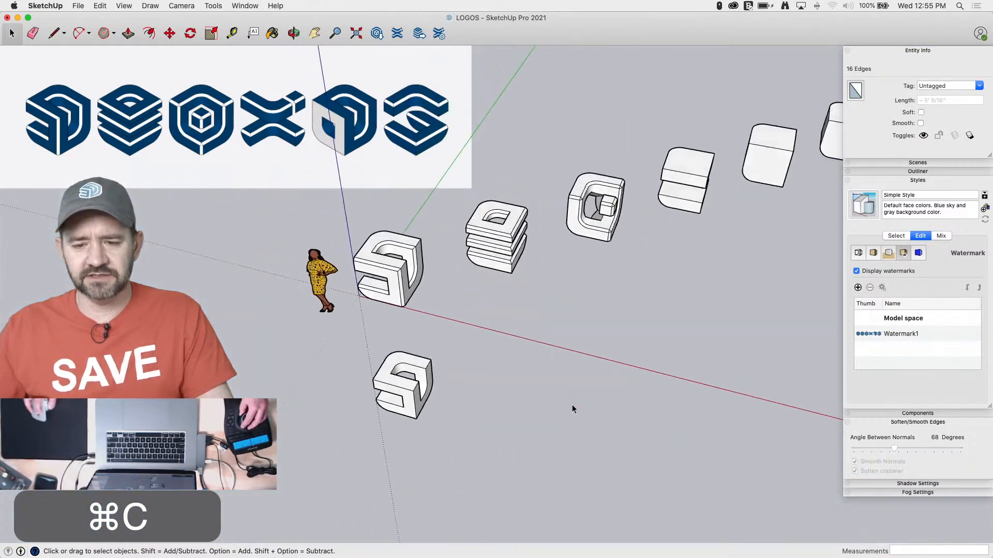
# Paste the D-shaped outline beside the scale figure and again inside the fourth logo's group, onto the lower block's flat underside against its boundary lines
pyautogui.press('super+v')
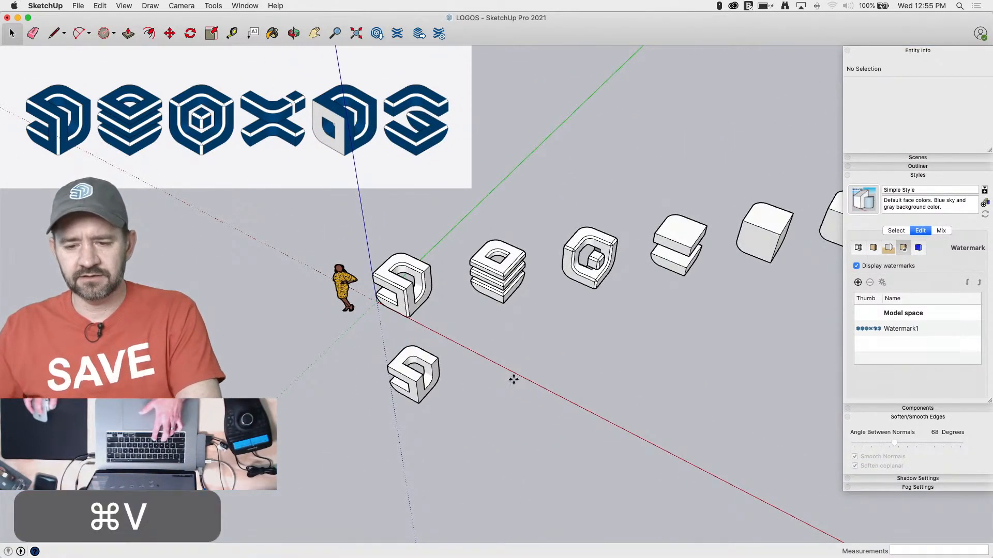
pyautogui.click(318, 312)
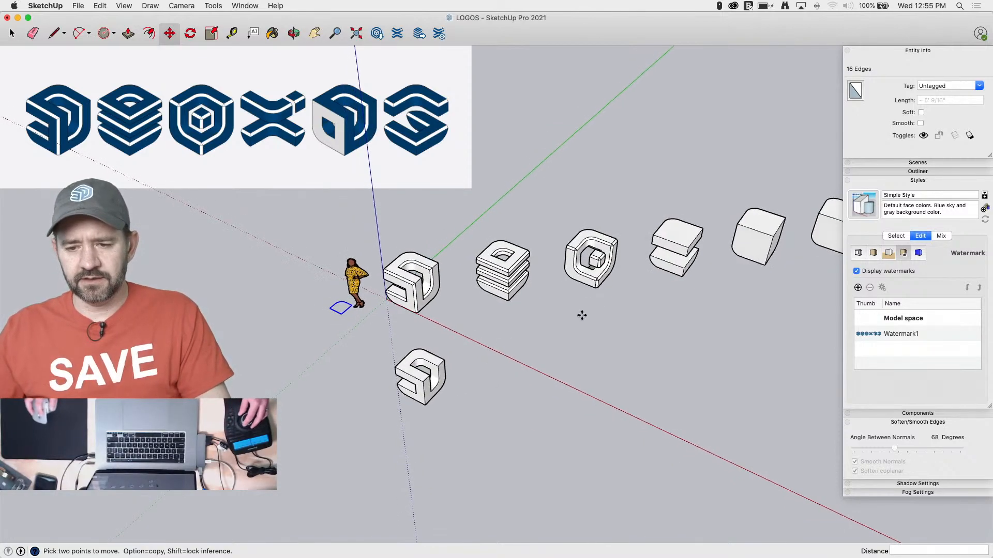
pyautogui.press('space')
pyautogui.doubleClick(631, 303)
pyautogui.scroll(8, 626, 317)
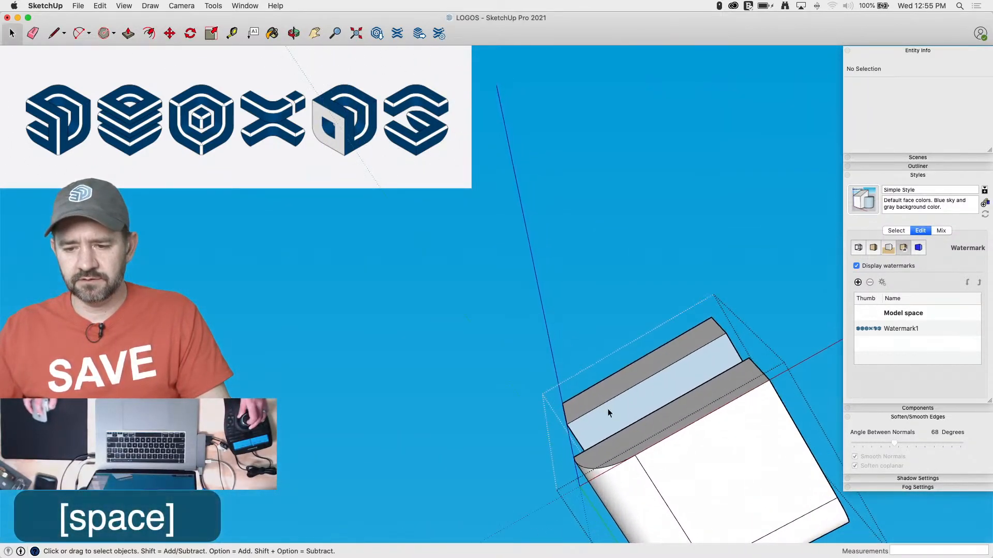
pyautogui.press('super+v')
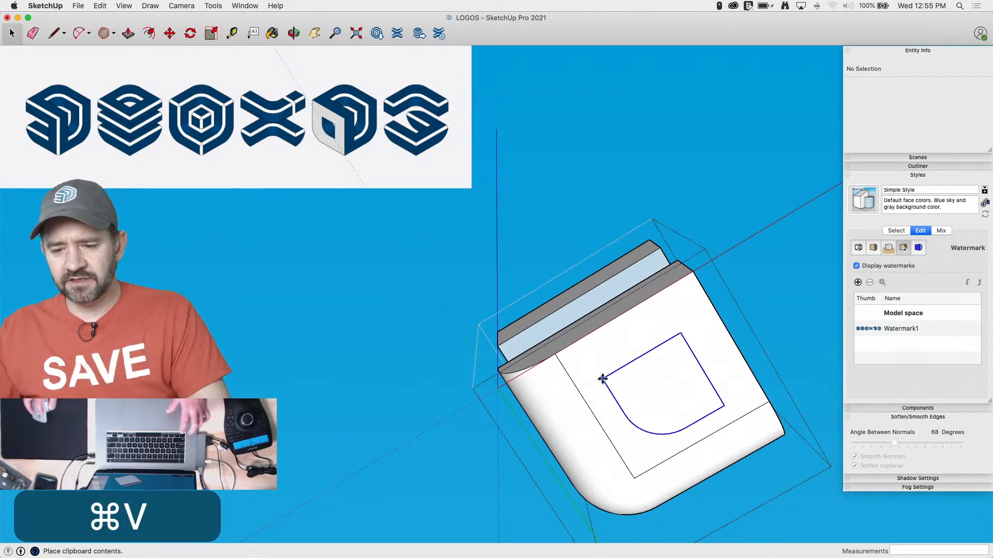
pyautogui.click(569, 372)
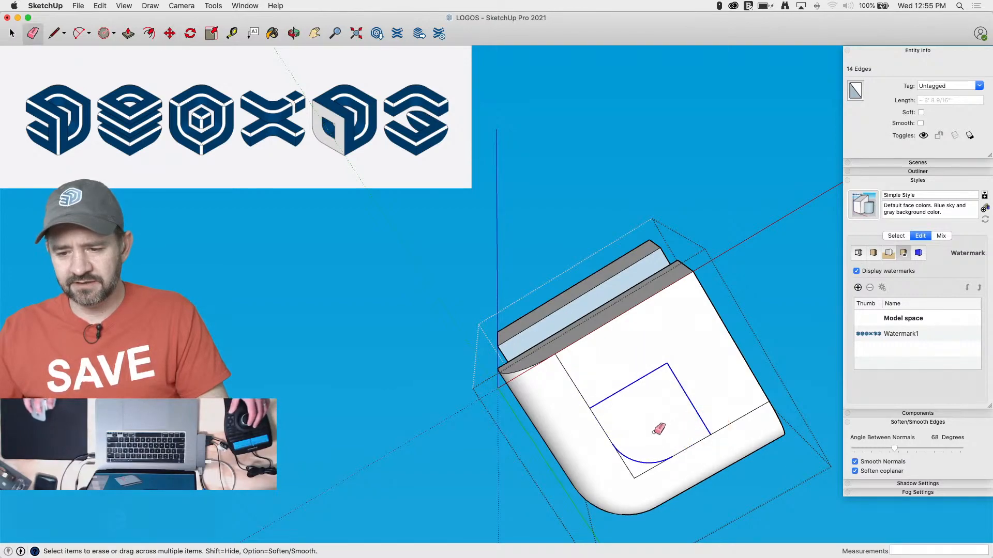
# Erase the pasted outline's inner straight edges, keeping its arc, and cut the flat inner region out of the lower block with Push/Pull
pyautogui.press('e')
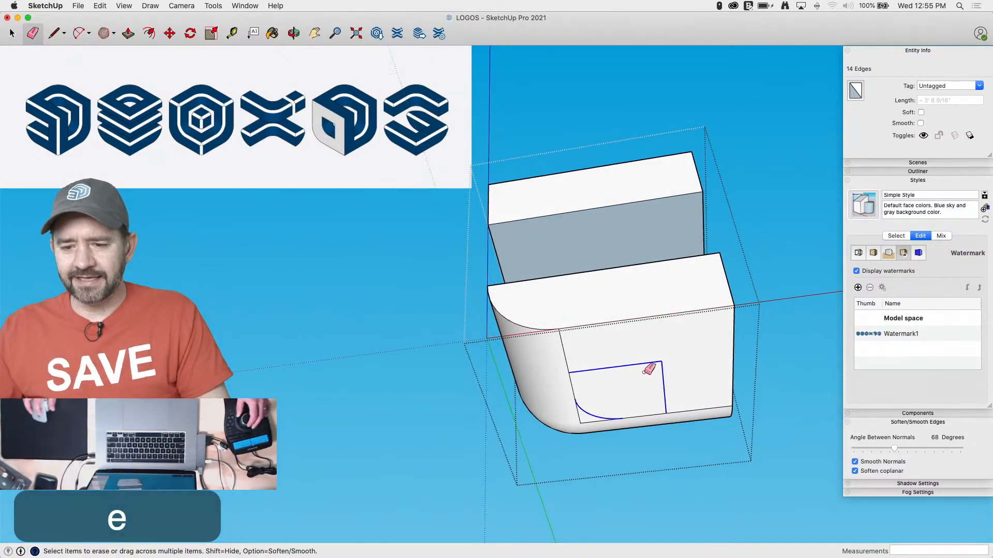
pyautogui.click(664, 361)
pyautogui.press('p')
pyautogui.moveTo(657, 359)
pyautogui.mouseDown()
pyautogui.moveTo(648, 279)
pyautogui.moveTo(625, 436)
pyautogui.mouseUp()
# Erase the leftover corner edges beneath the cutout and remove the vertical seam lines along its curved inner wall
pyautogui.press('e')
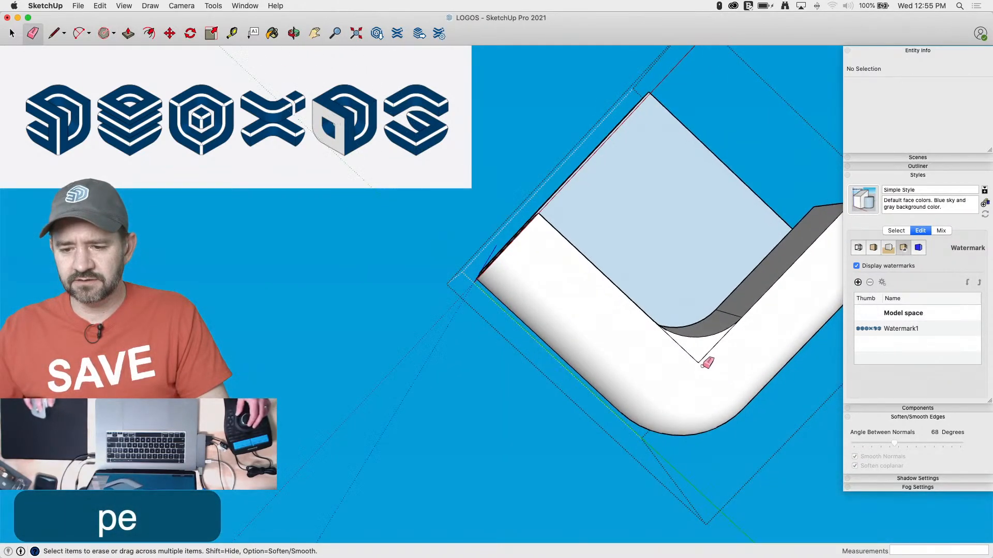
pyautogui.moveTo(702, 361)
pyautogui.mouseDown()
pyautogui.moveTo(712, 354)
pyautogui.moveTo(702, 366)
pyautogui.mouseUp()
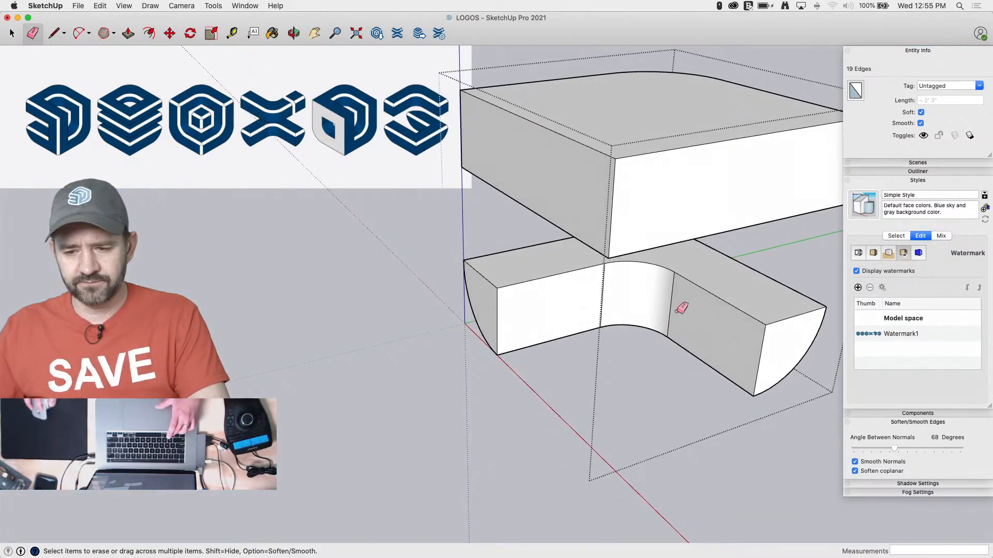
pyautogui.moveTo(681, 308)
pyautogui.keyDown('alt'); pyautogui.mouseDown()
pyautogui.moveTo(658, 295)
pyautogui.moveTo(592, 303)
pyautogui.mouseUp(); pyautogui.keyUp('alt')
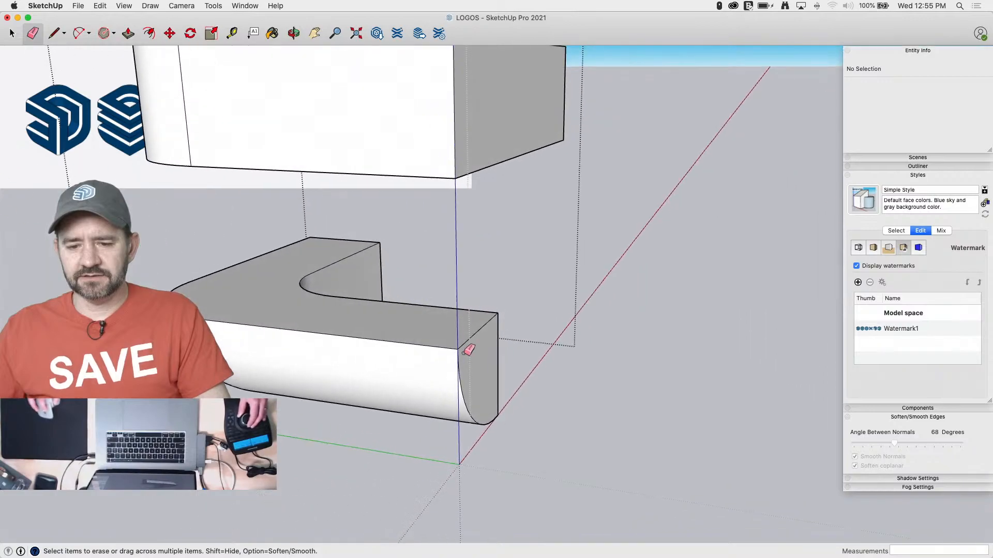
# Draw a triangular chamfer profile at the lower block's outer top corner, with a 2" vertical side and a diagonal to the top edge
pyautogui.press('l')
pyautogui.press('l')
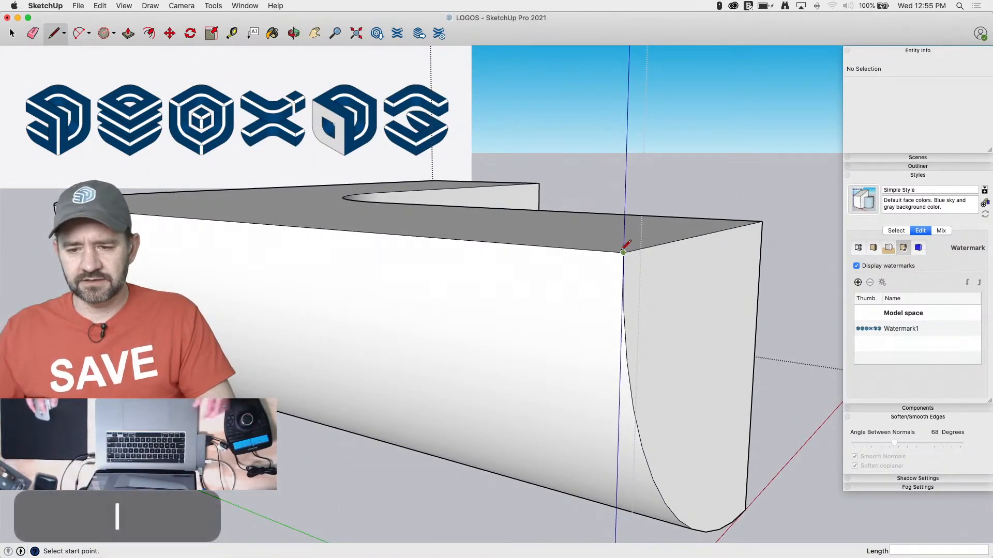
pyautogui.click(623, 252)
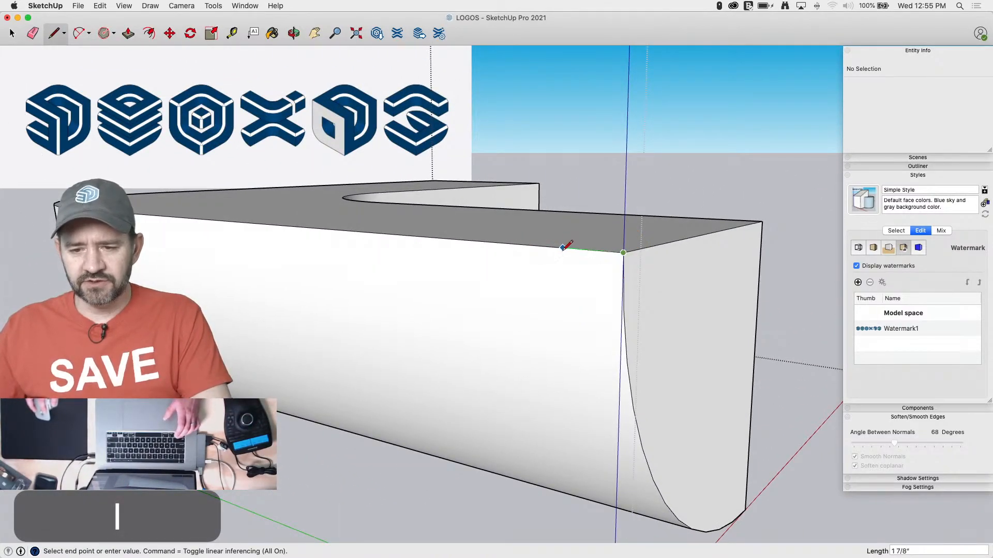
pyautogui.write('2')
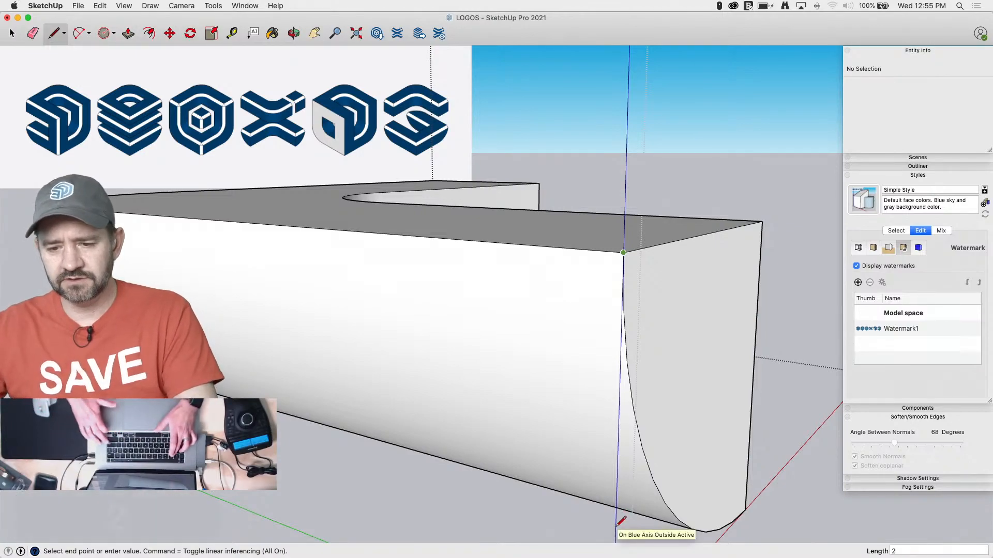
pyautogui.press('Return')
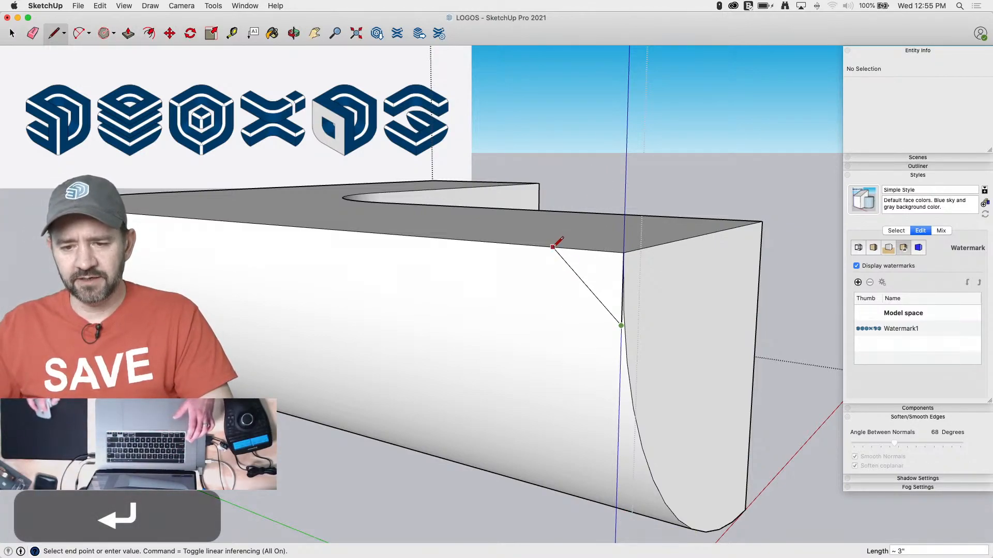
pyautogui.click(554, 247)
# Chamfer the lower block's top edges with Follow Me, using both end edges and the curved inner edge as the path
pyautogui.press('space')
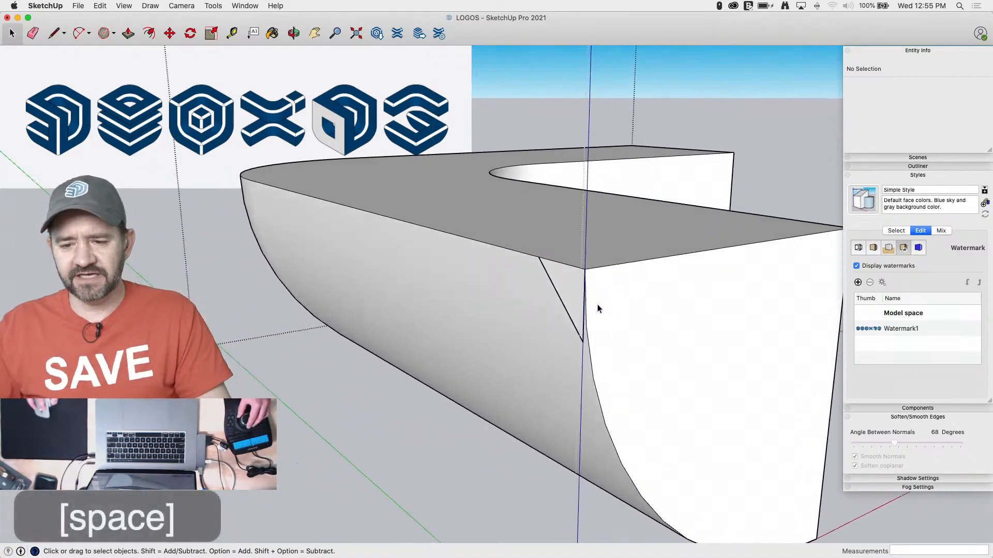
pyautogui.click(610, 282)
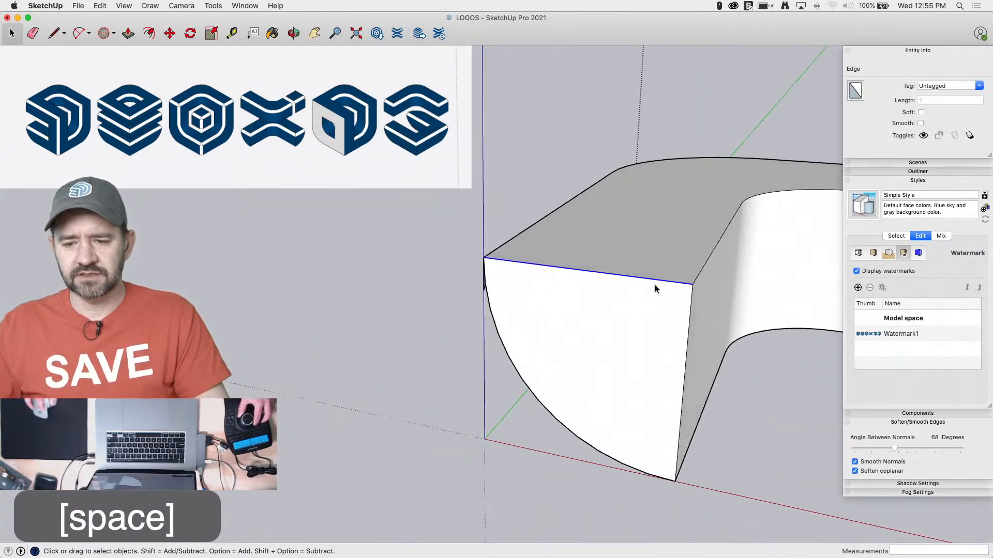
pyautogui.keyDown('shift'); pyautogui.click(706, 228); pyautogui.keyUp('shift')
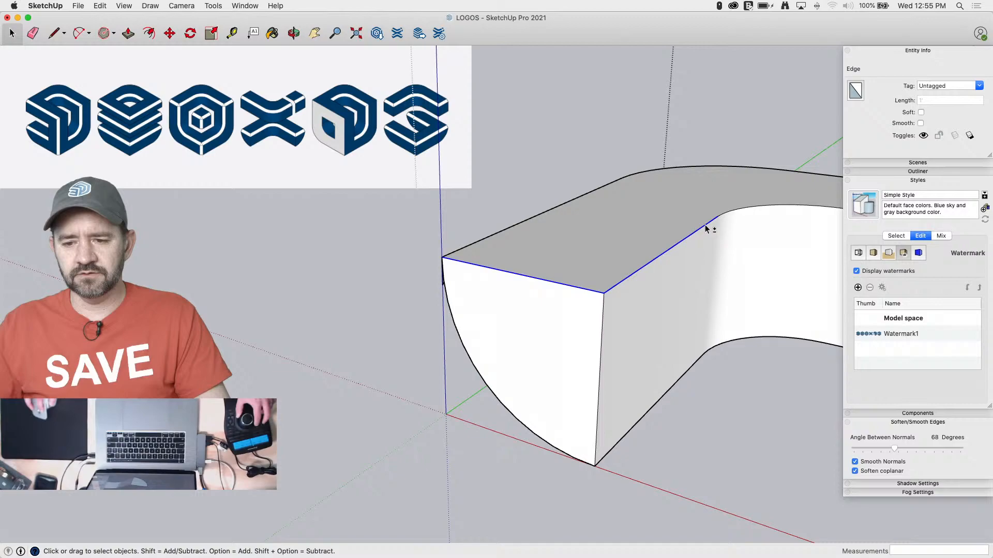
pyautogui.keyDown('shift'); pyautogui.click(742, 211); pyautogui.keyUp('shift')
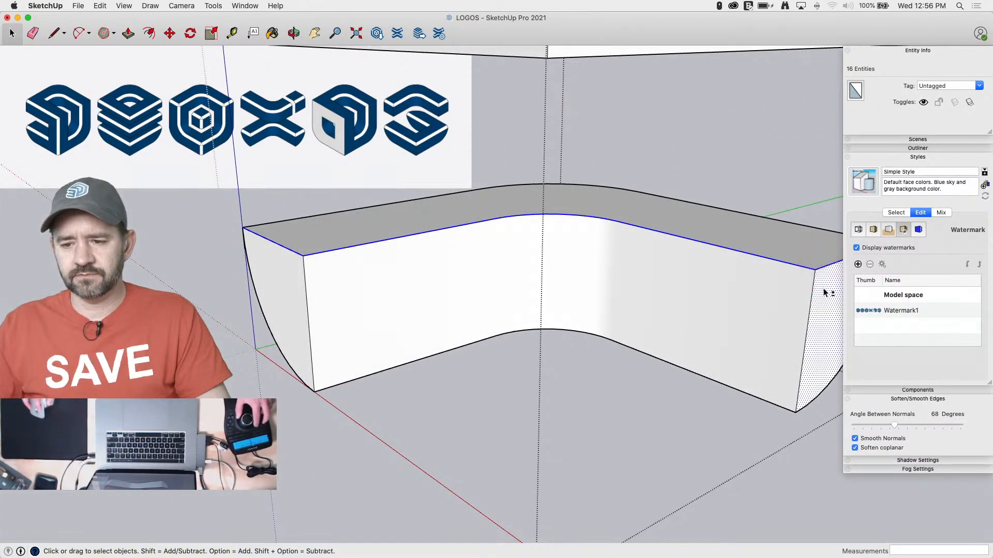
pyautogui.keyDown('shift'); pyautogui.click(823, 268); pyautogui.keyUp('shift')
pyautogui.moveTo(213, 6); pyautogui.dragTo(235, 102)
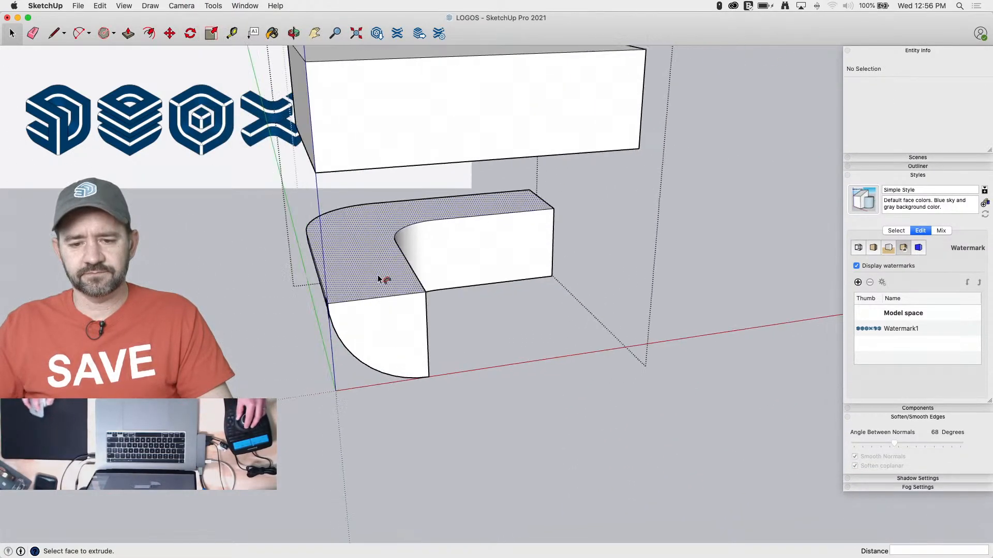
pyautogui.click(514, 326)
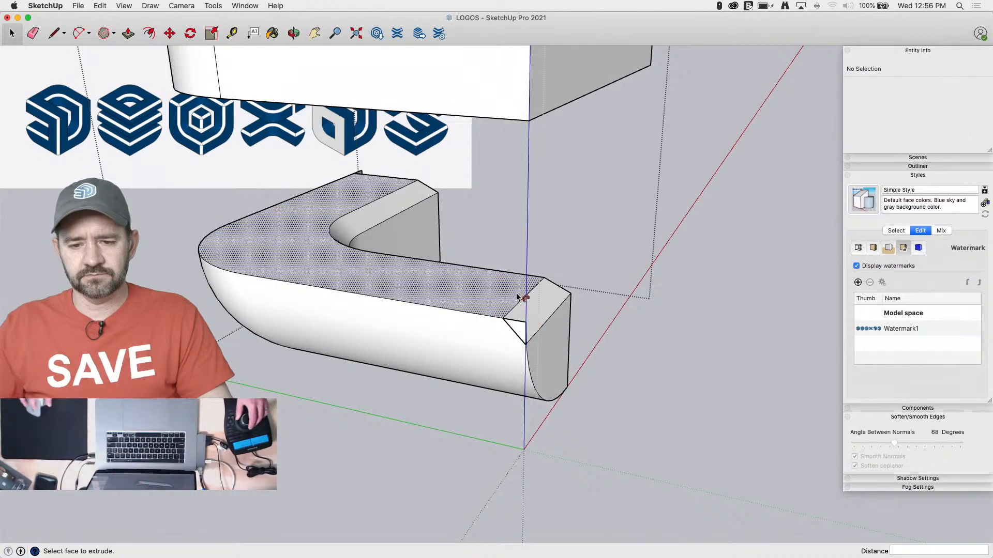
# Select the entire chamfered lower block and intersect its faces with the selection
pyautogui.press('space')
pyautogui.click(653, 199)
pyautogui.moveTo(127, 365); pyautogui.dragTo(128, 365)
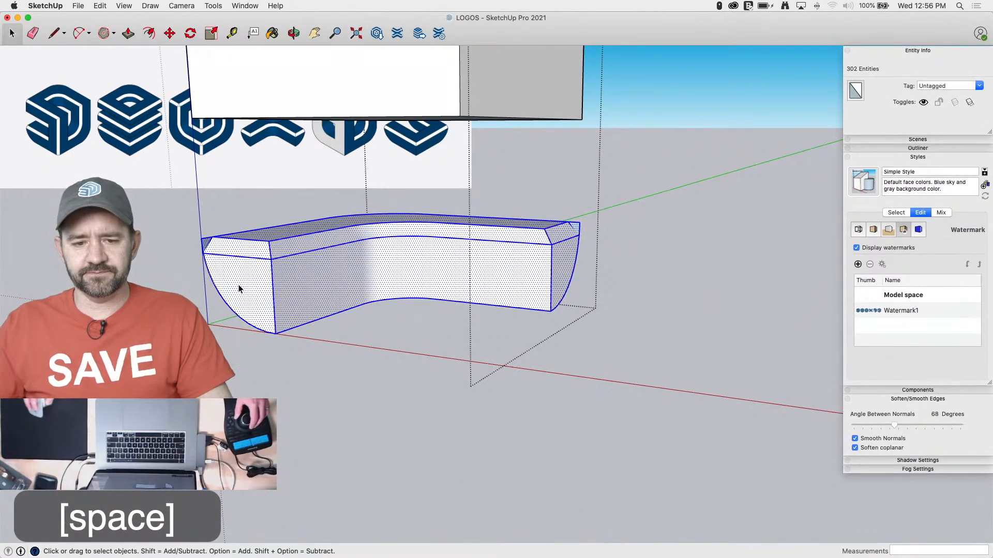
pyautogui.rightClick(261, 264)
pyautogui.moveTo(363, 354)
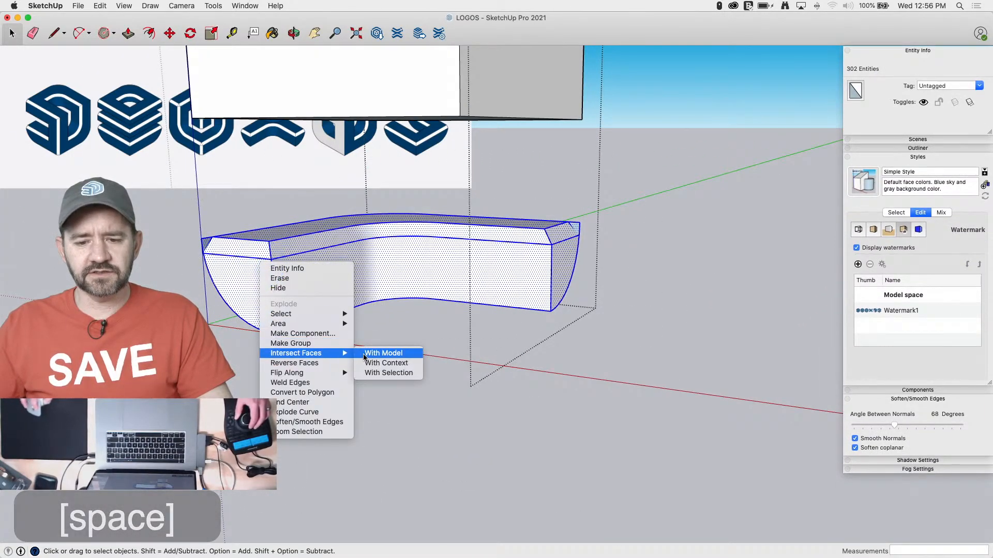
pyautogui.click(387, 372)
# Erase the leftover sliver edges outside the chamfer at the outer top corners of both ends of the lower block
pyautogui.press('e')
pyautogui.moveTo(245, 229); pyautogui.dragTo(243, 267)
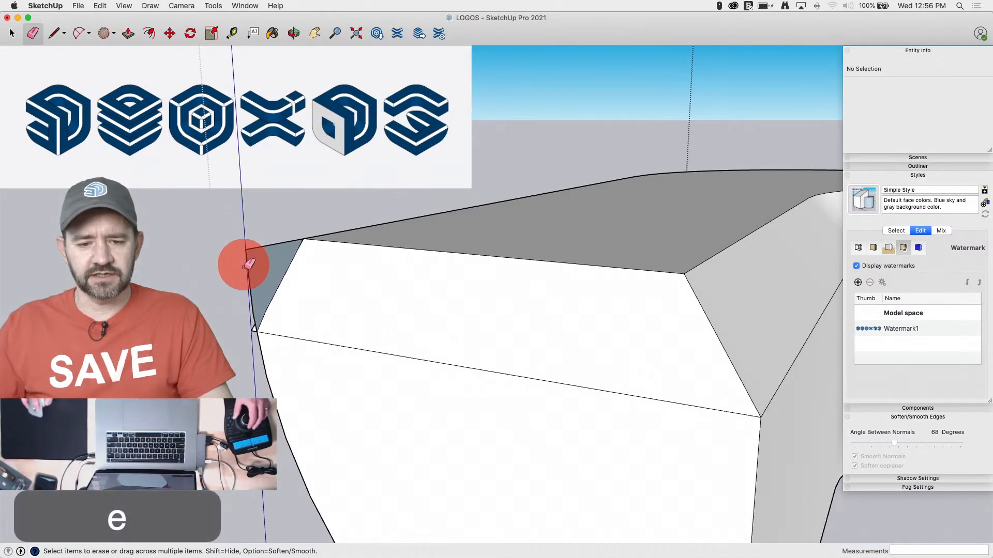
pyautogui.moveTo(261, 232)
pyautogui.mouseDown()
pyautogui.moveTo(265, 296)
pyautogui.moveTo(253, 329)
pyautogui.mouseUp()
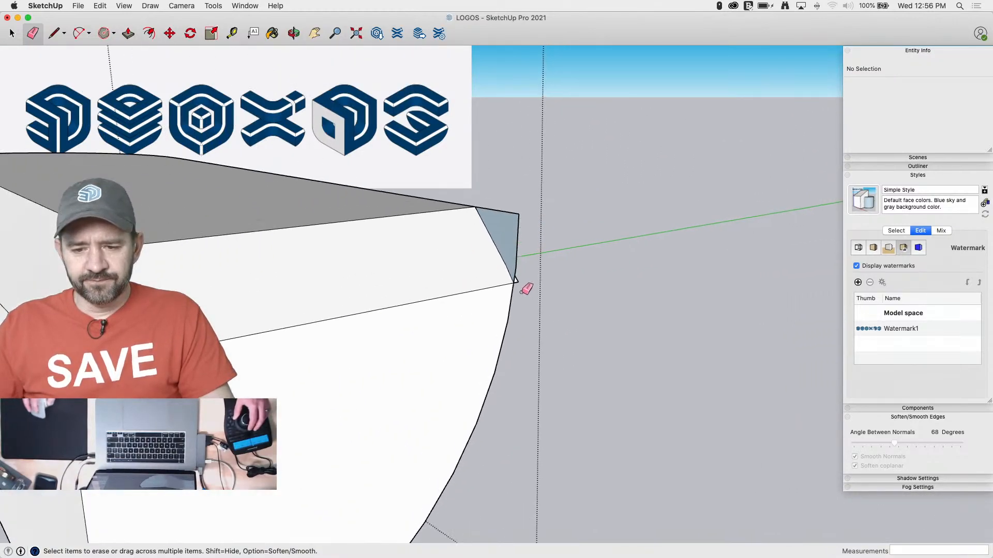
pyautogui.moveTo(518, 279)
pyautogui.mouseDown()
pyautogui.moveTo(522, 260)
pyautogui.moveTo(520, 283)
pyautogui.mouseUp()
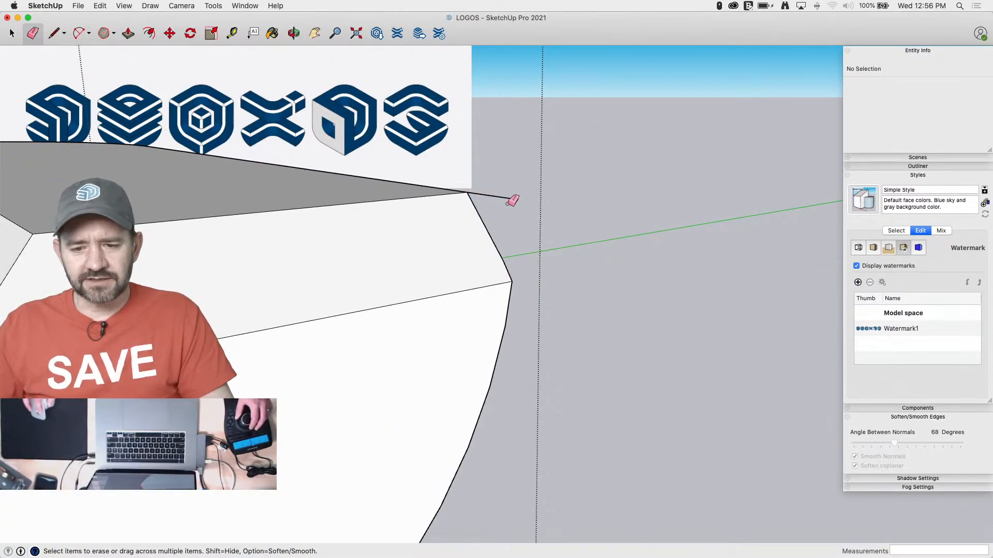
pyautogui.moveTo(507, 203); pyautogui.dragTo(509, 196)
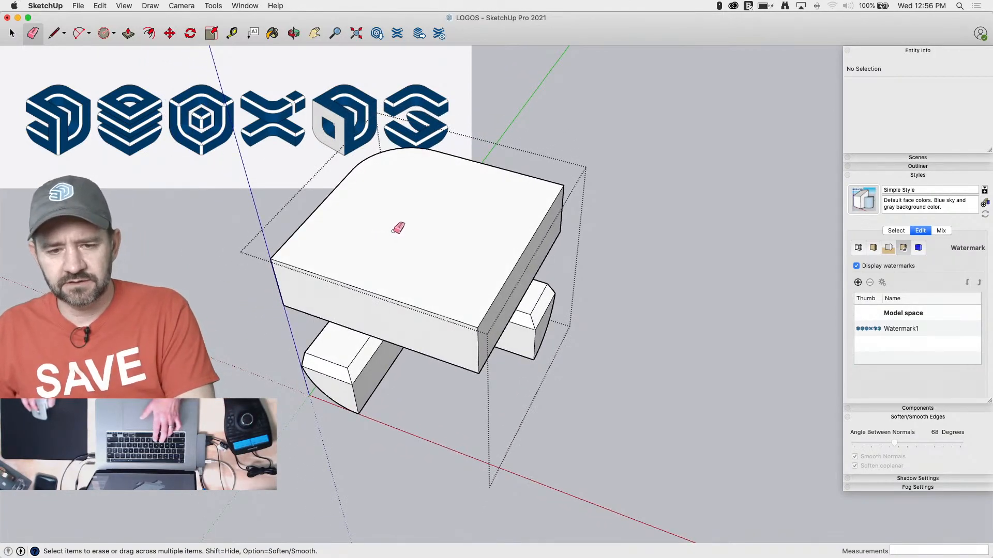
# Paste the rounded outline onto the upper block's top face and draw guide lines inward from its end edges, 12" from the outer corners
pyautogui.press('super+v')
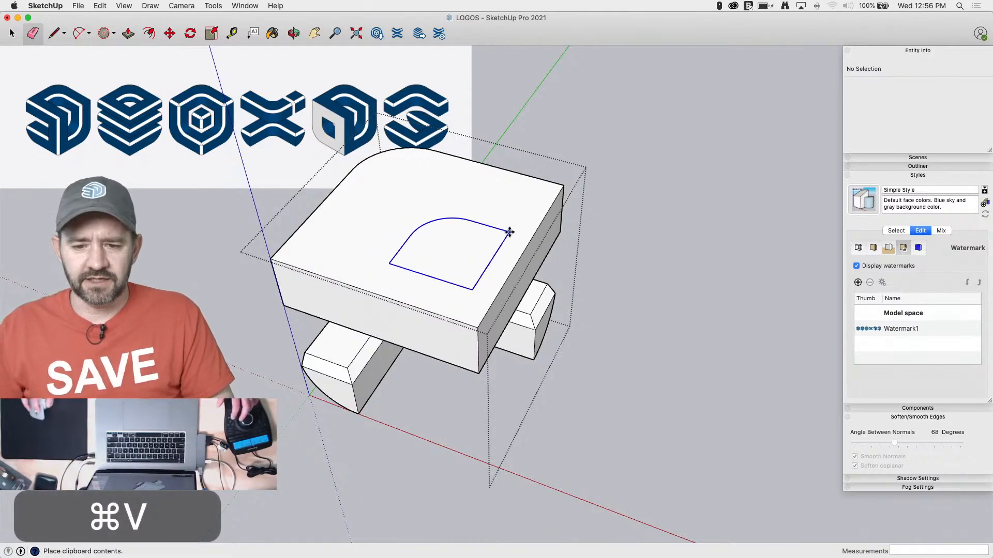
pyautogui.click(488, 202)
pyautogui.press('l')
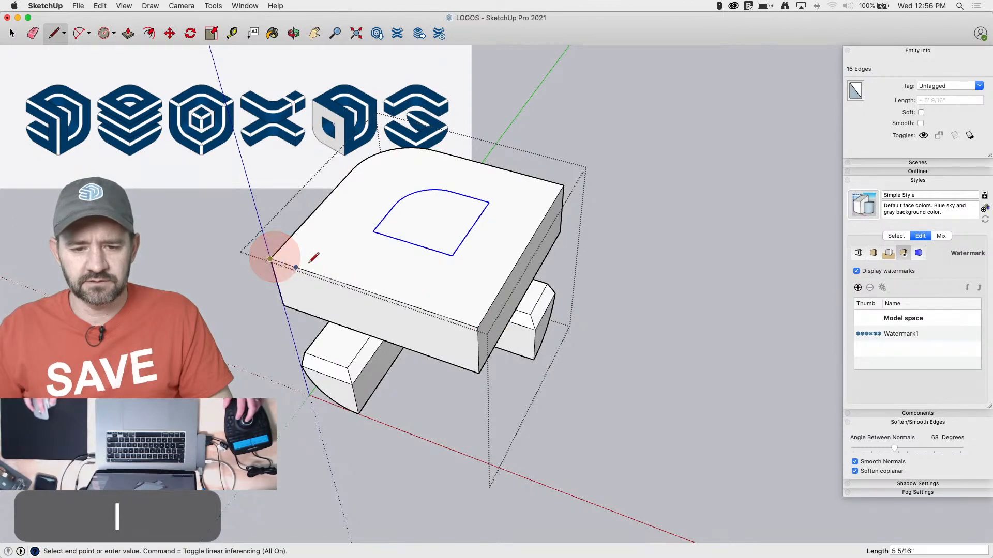
pyautogui.write('12')
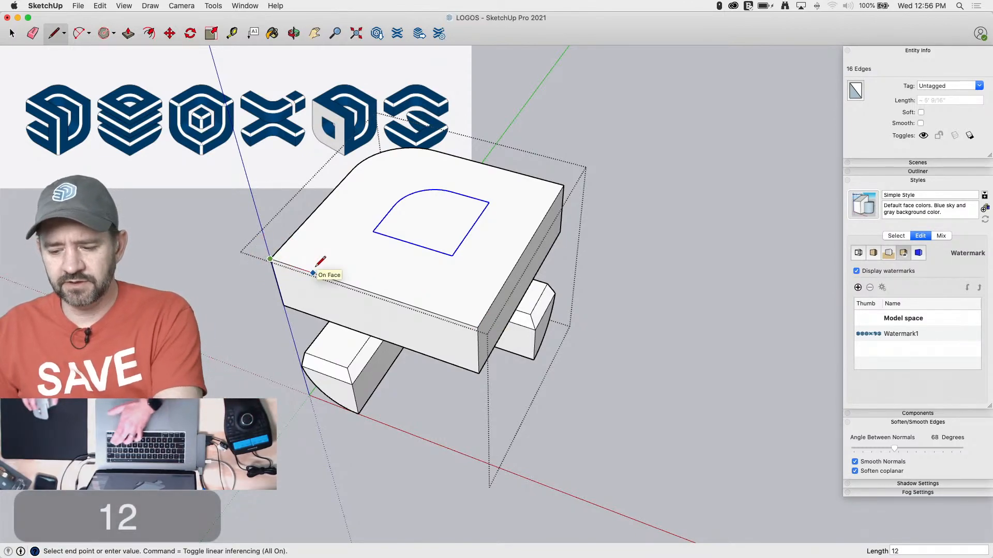
pyautogui.press('Return')
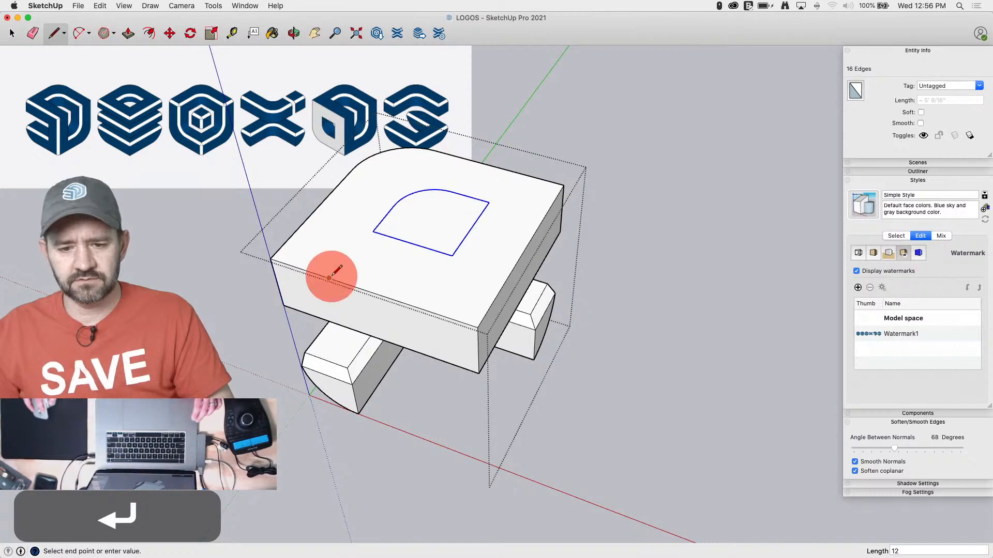
pyautogui.press('space')
pyautogui.press('l')
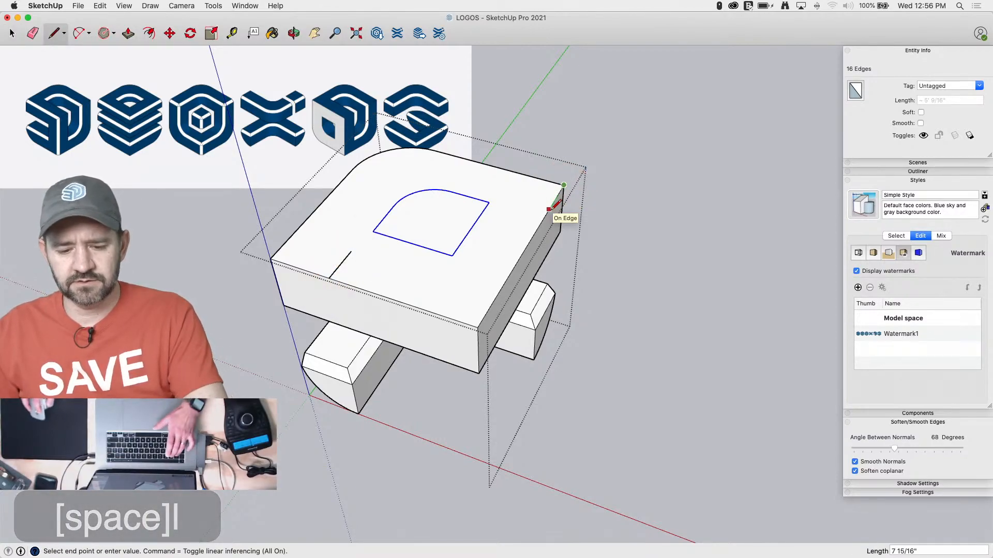
pyautogui.write('12')
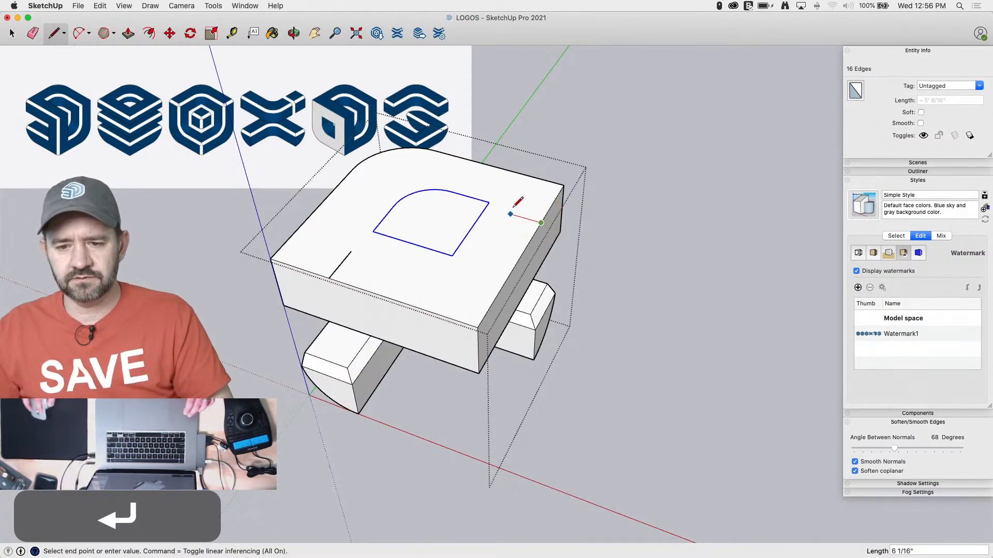
pyautogui.press('space')
# Align the pasted outline with the two guide lines, join it to them, and erase its inner straight edges
pyautogui.press('m')
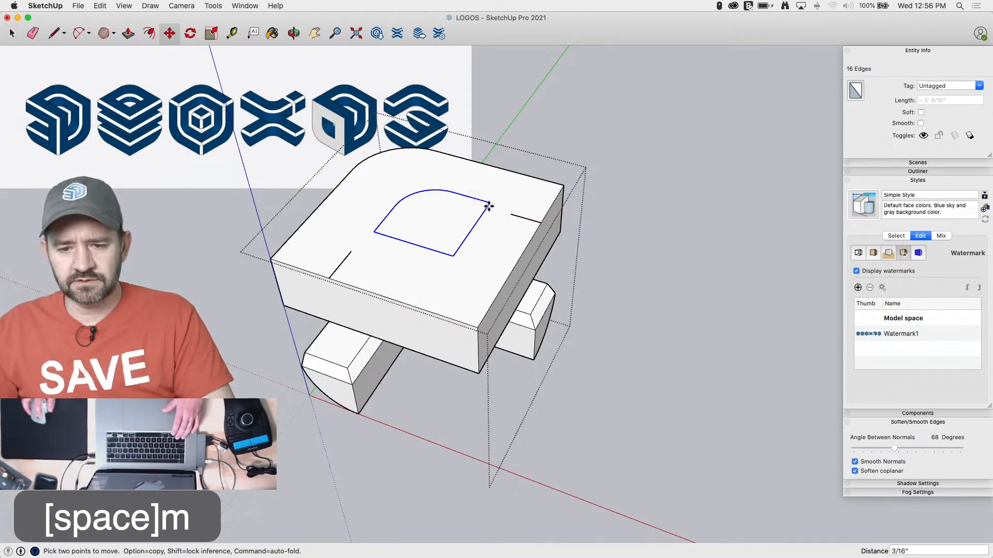
pyautogui.click(489, 209)
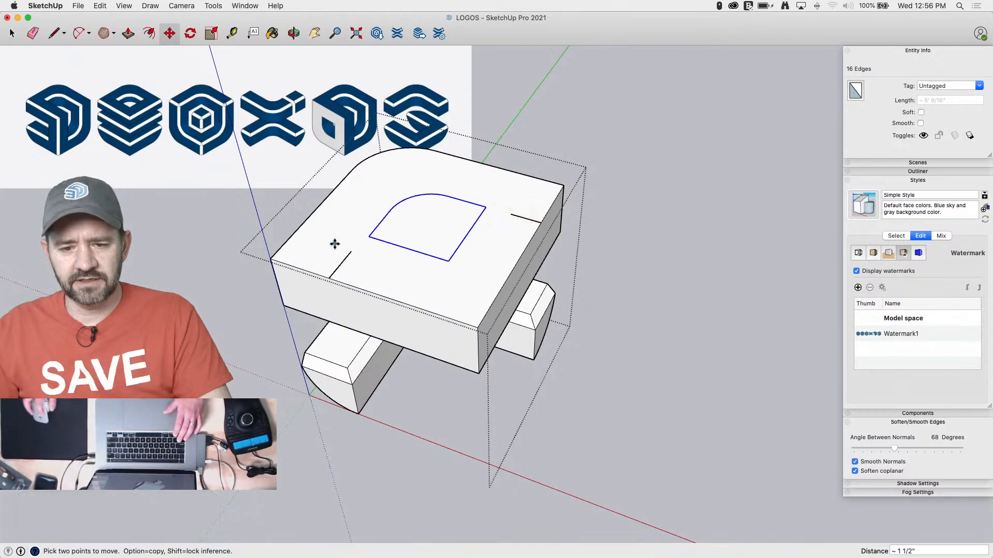
pyautogui.click(331, 276)
pyautogui.press('l')
pyautogui.click(351, 251)
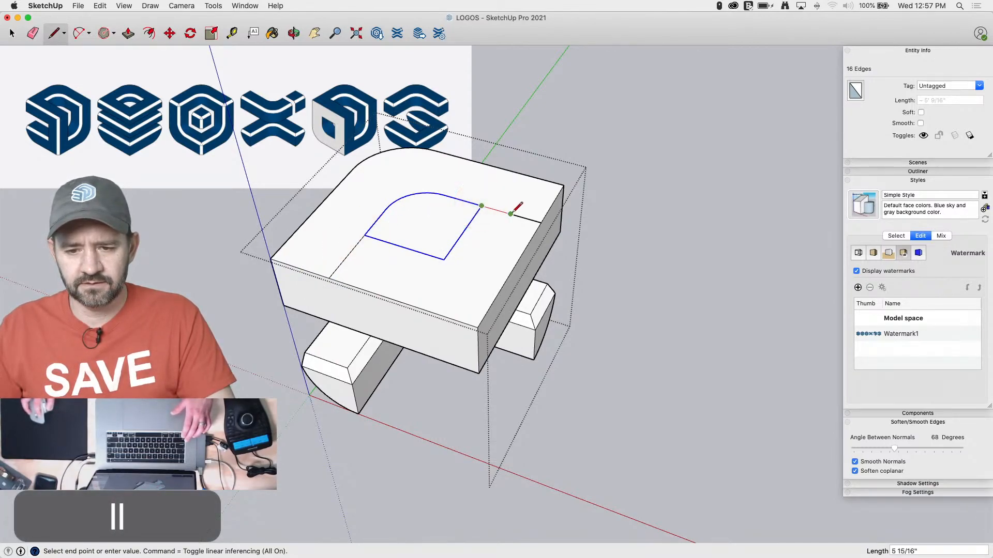
pyautogui.press('e')
pyautogui.click(439, 247)
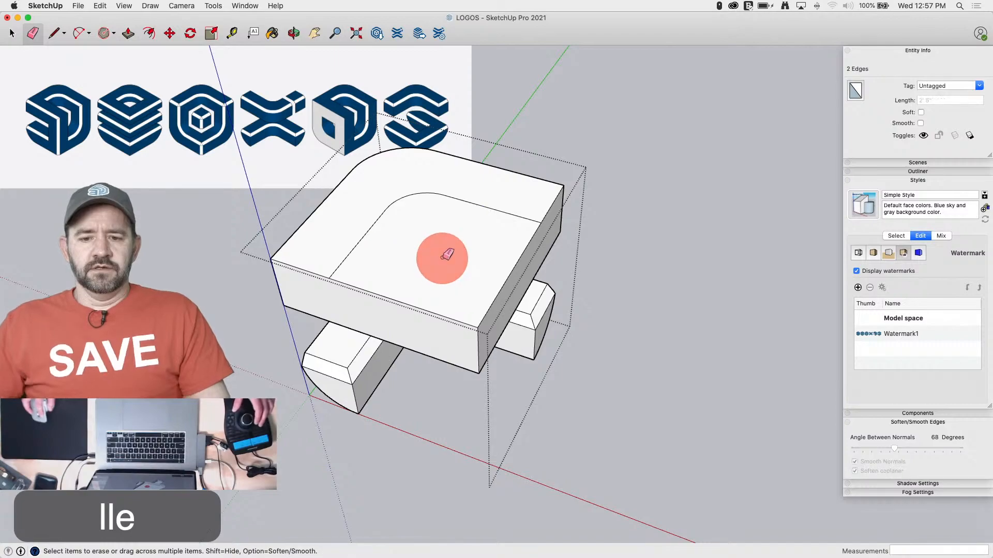
# Cut the inner region out of the upper block with Push/Pull and remove the vertical seams along its curved inner wall
pyautogui.press('p')
pyautogui.click(436, 288)
pyautogui.click(456, 421)
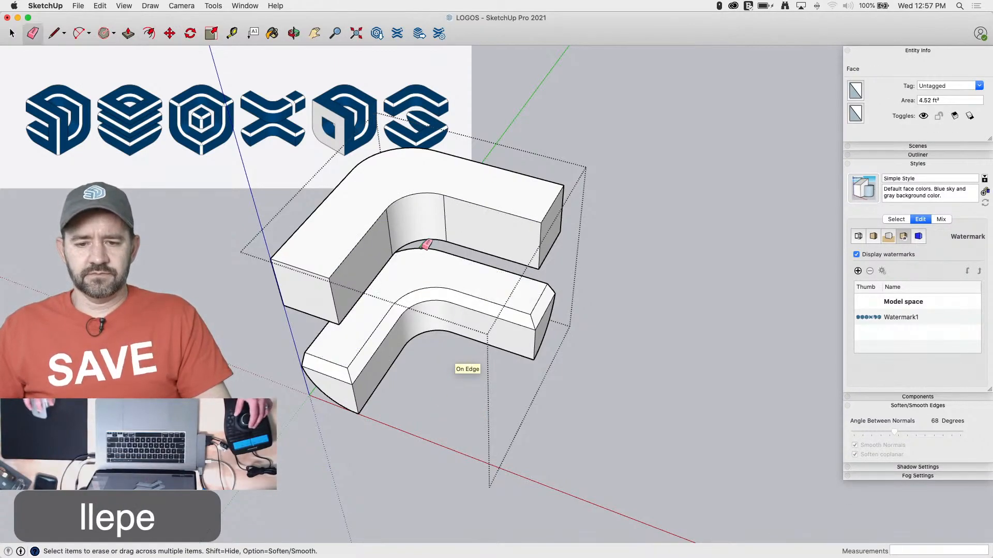
pyautogui.keyDown('alt'); pyautogui.click(388, 232); pyautogui.keyUp('alt')
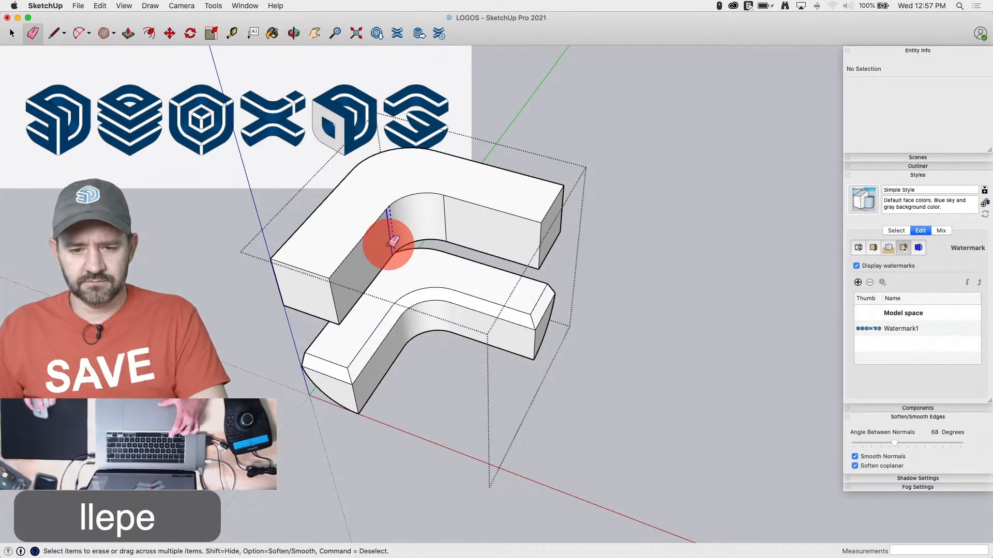
pyautogui.keyDown('alt'); pyautogui.click(444, 215); pyautogui.keyUp('alt')
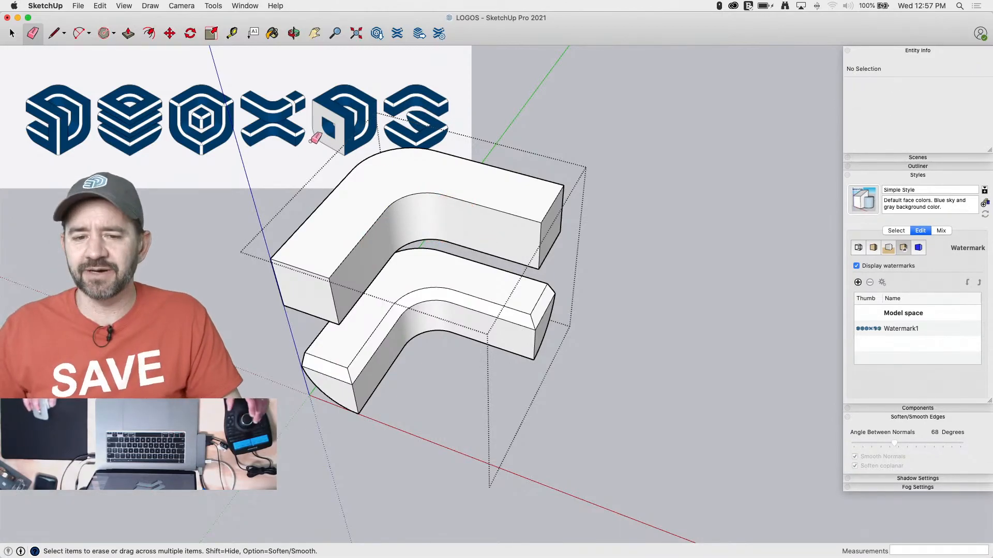
# Draw a diagonal line across the upper block's top face between the outer corners of its two ends
pyautogui.press('space')
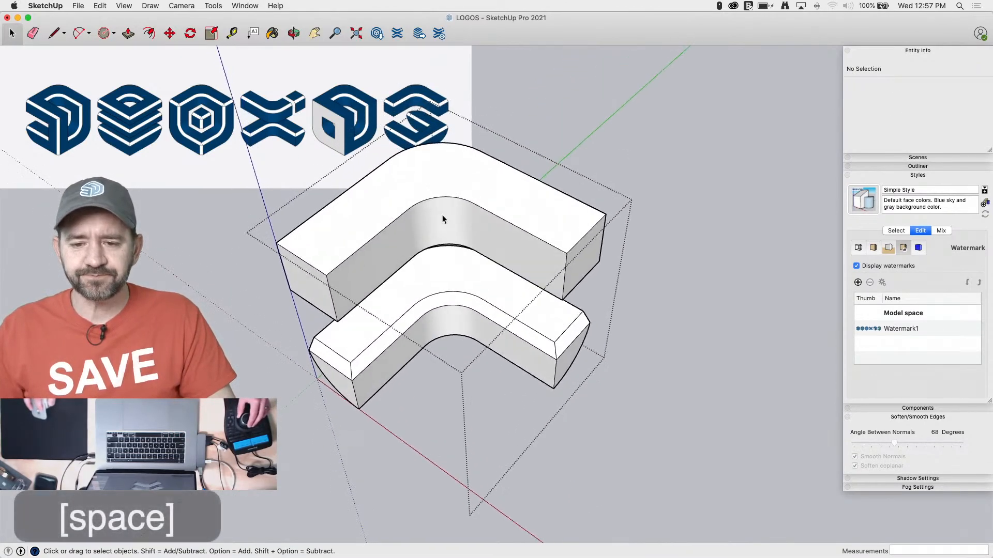
pyautogui.click(484, 242)
pyautogui.doubleClick(484, 242)
pyautogui.click(483, 243)
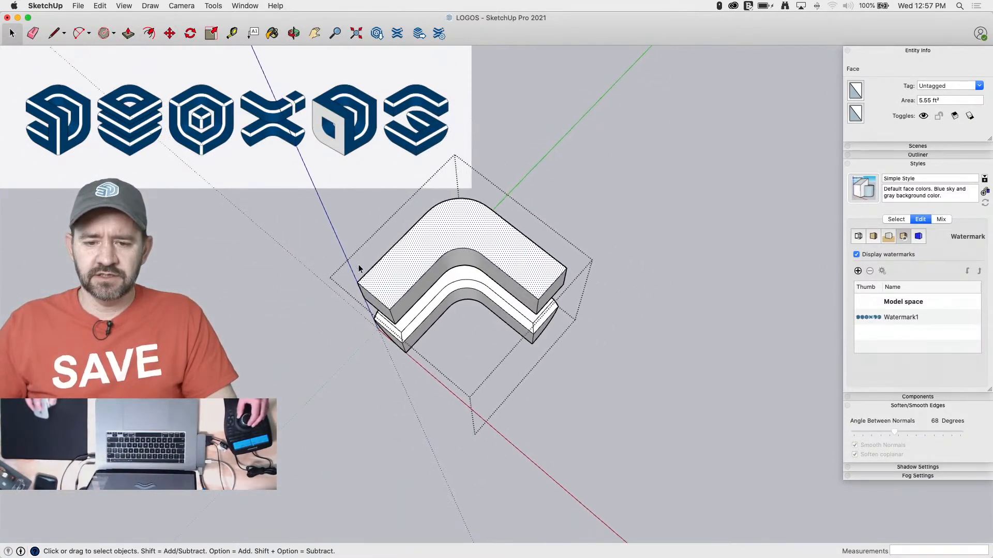
pyautogui.press('l')
pyautogui.press('l')
pyautogui.click(303, 306)
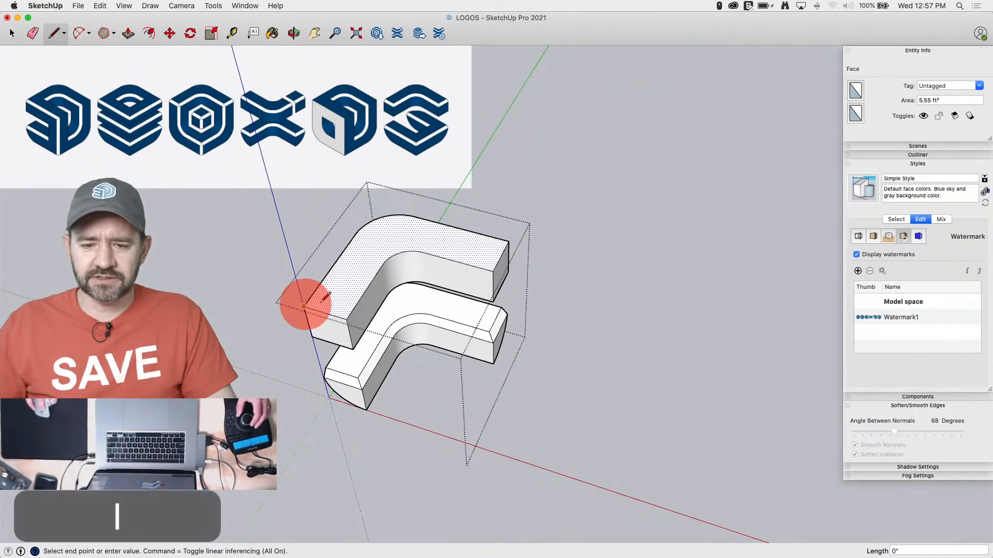
pyautogui.click(509, 240)
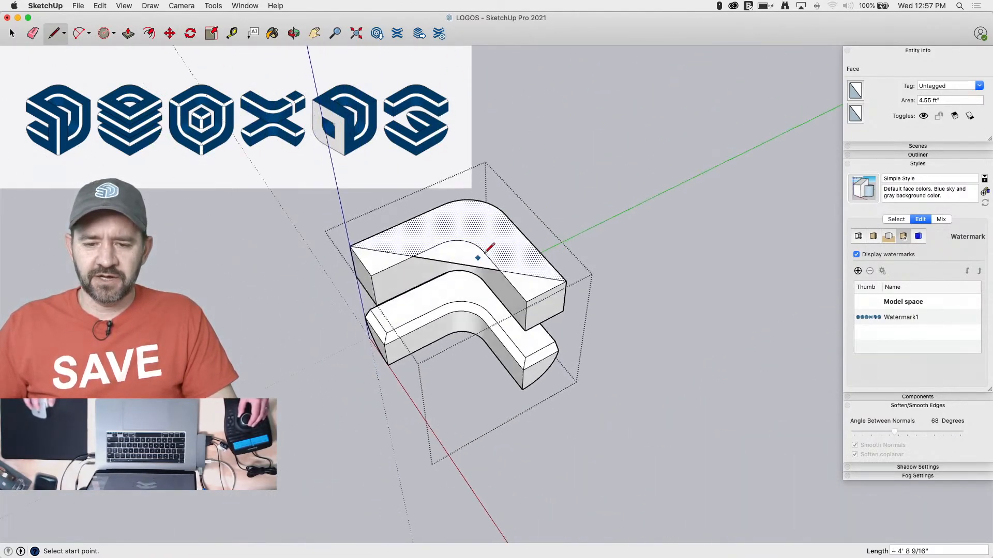
# Select the entire upper block and rotate it 180 degrees about the diagonal's midpoint
pyautogui.press('space')
pyautogui.click(525, 291)
pyautogui.tripleClick(525, 291)
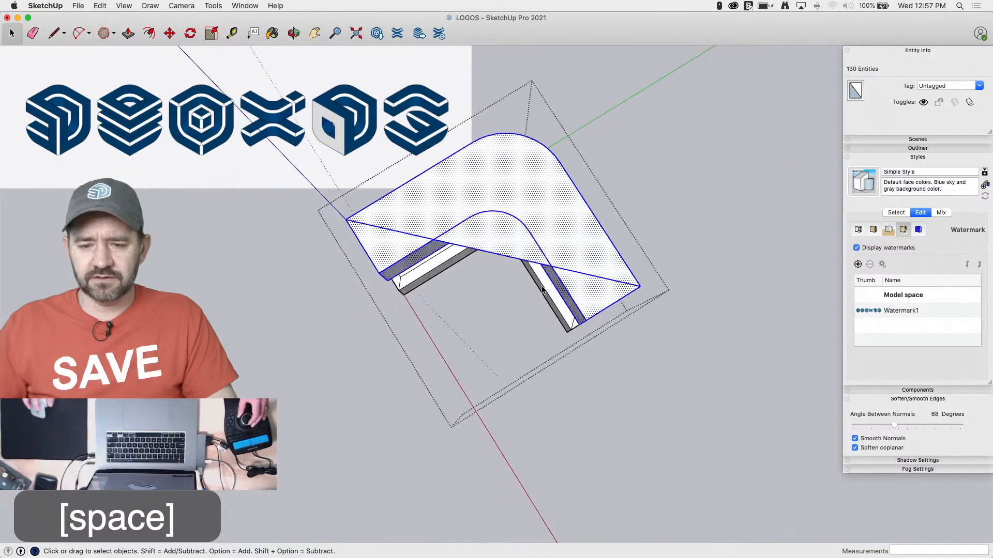
pyautogui.press('q')
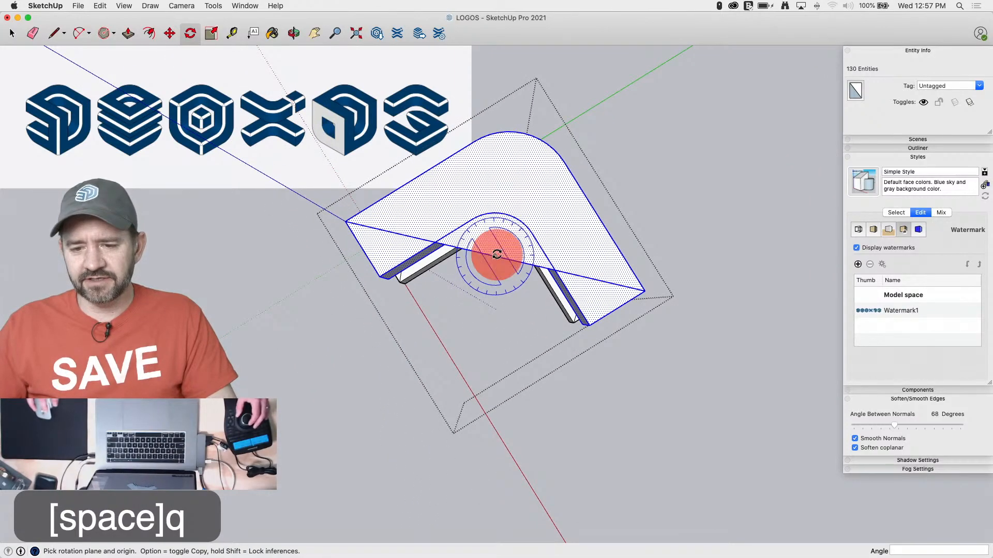
pyautogui.click(497, 255)
pyautogui.click(722, 308)
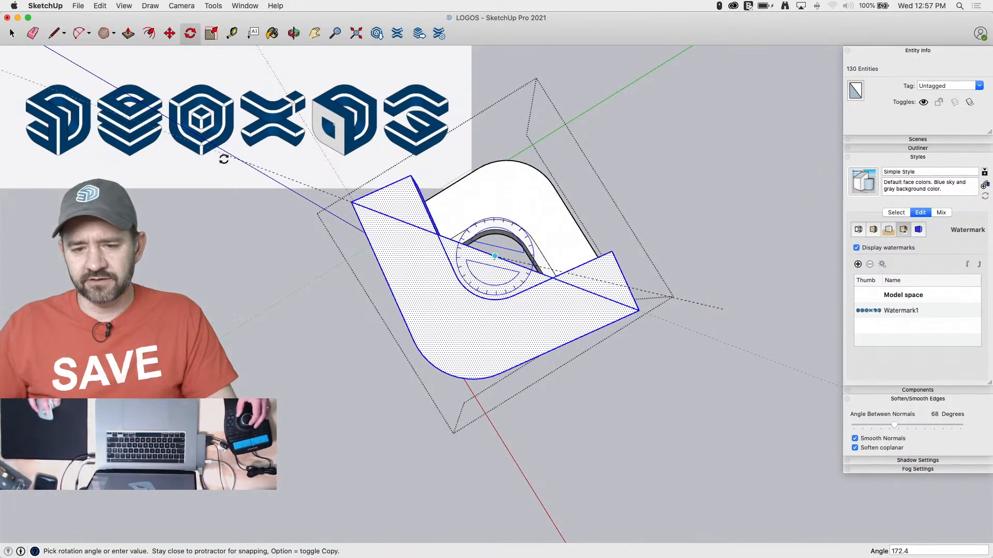
pyautogui.click(215, 193)
# Erase the diagonal's segments from the upper block and remove the vertical seams along its curved outer wall
pyautogui.press('e')
pyautogui.click(500, 250)
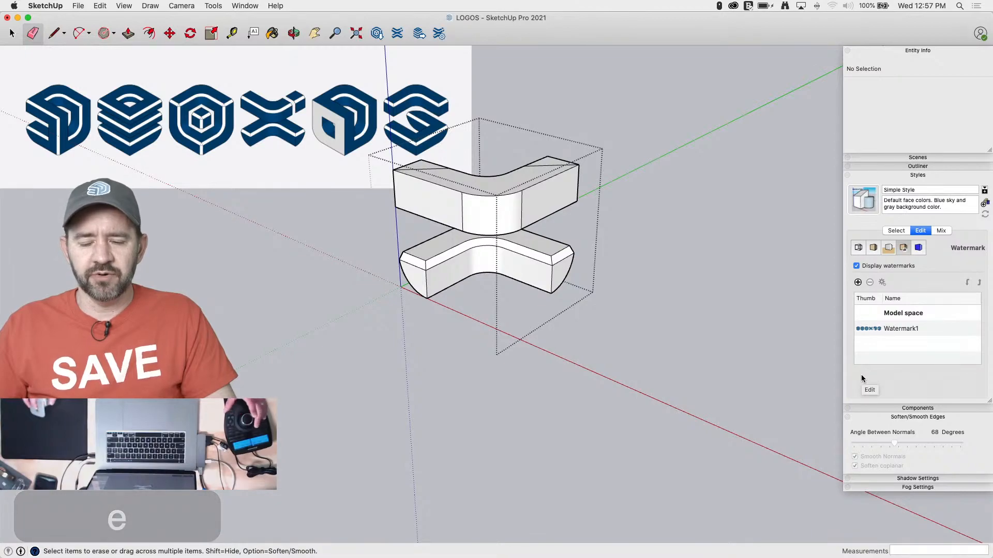
pyautogui.click(549, 165)
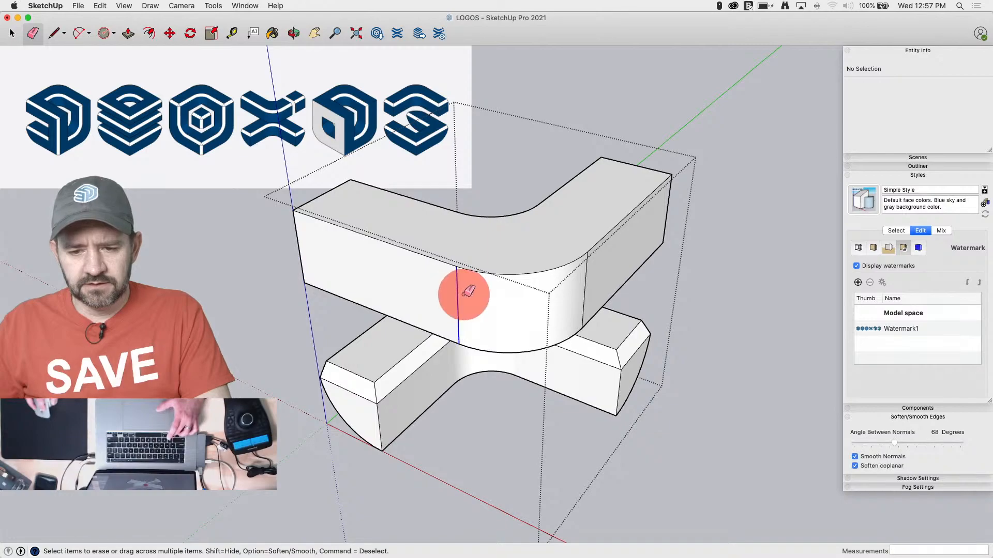
pyautogui.press('space')
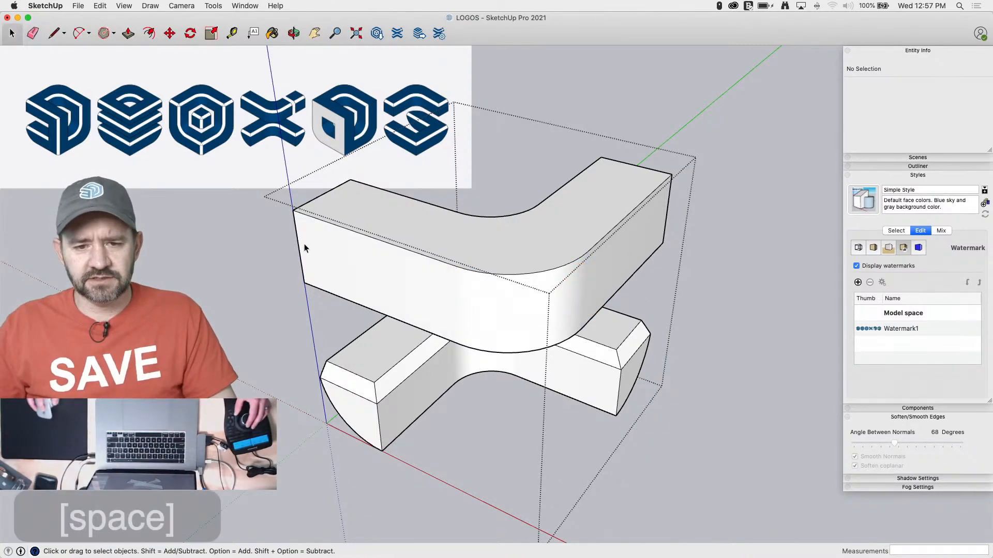
# Draw a triangular chamfer profile at the upper block's outer top corner, with a 2" vertical side and a diagonal to the top edge
pyautogui.press('l')
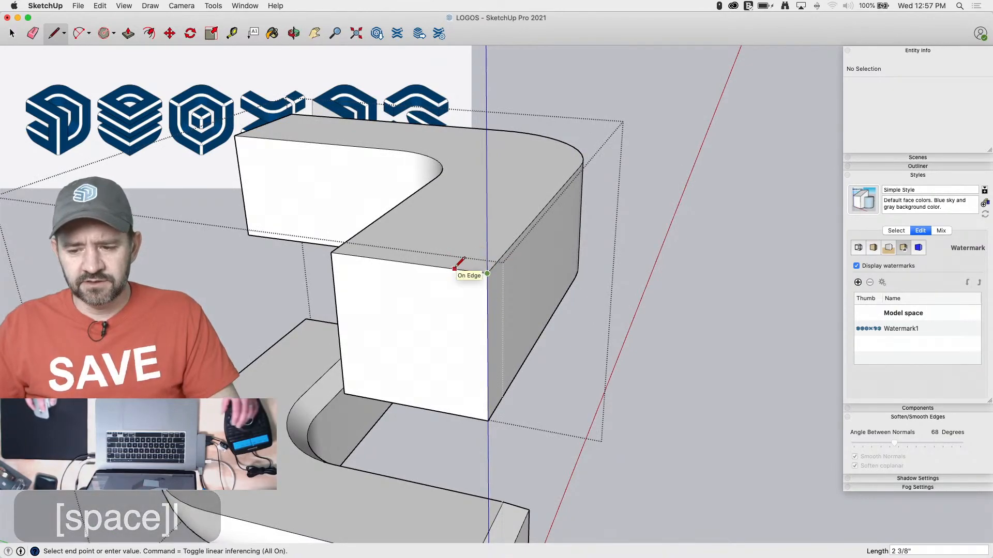
pyautogui.write('2')
pyautogui.press('Return')
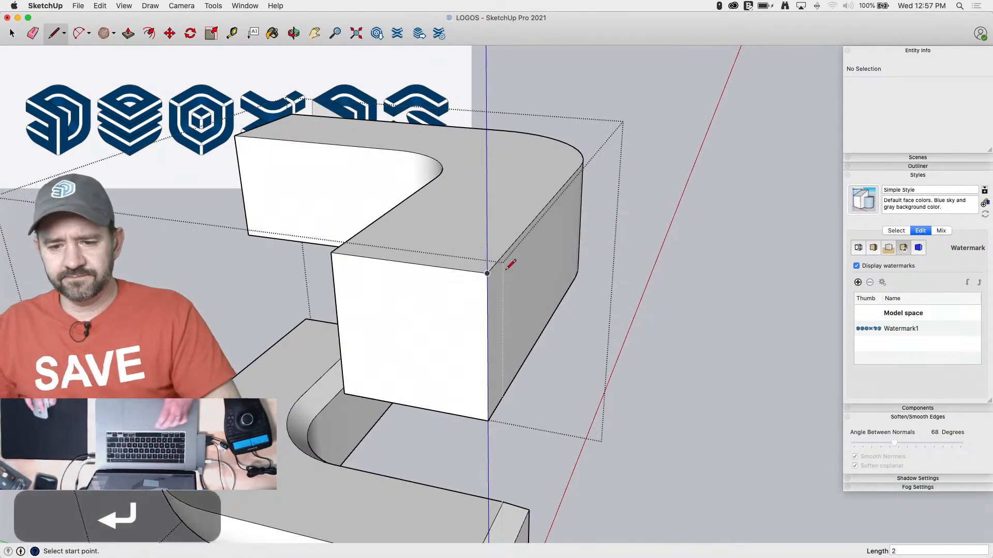
pyautogui.click(486, 301)
pyautogui.click(486, 301)
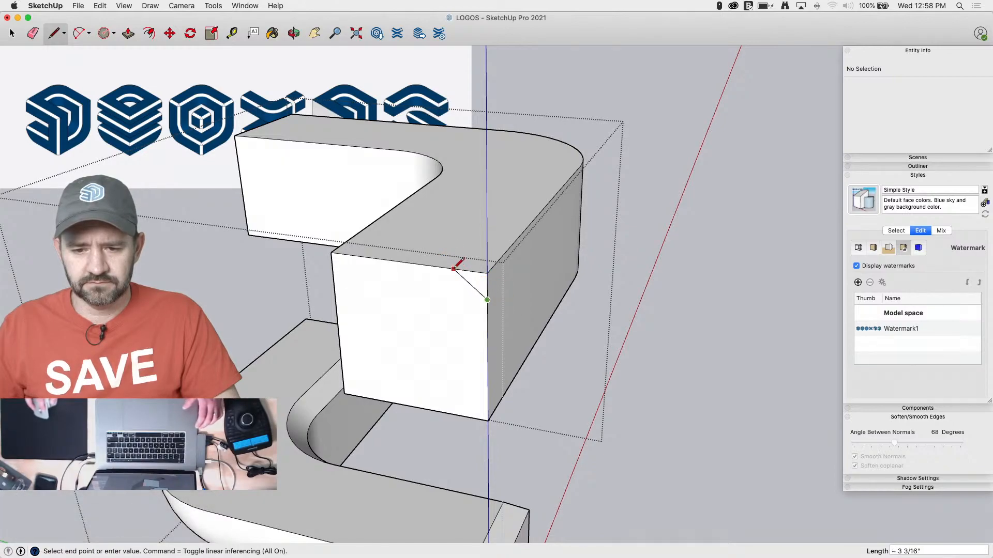
pyautogui.click(455, 261)
pyautogui.press('super+z')
pyautogui.click(487, 300)
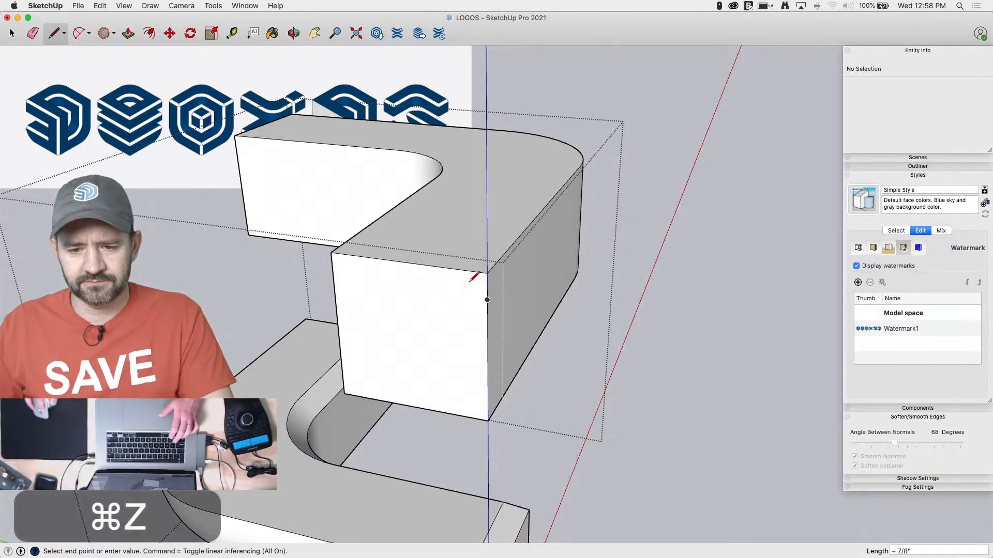
pyautogui.click(460, 270)
# Chamfer the upper block's outer top edge by running Follow Me with the triangular profile along its straight and curved edges
pyautogui.press('space')
pyautogui.click(501, 258)
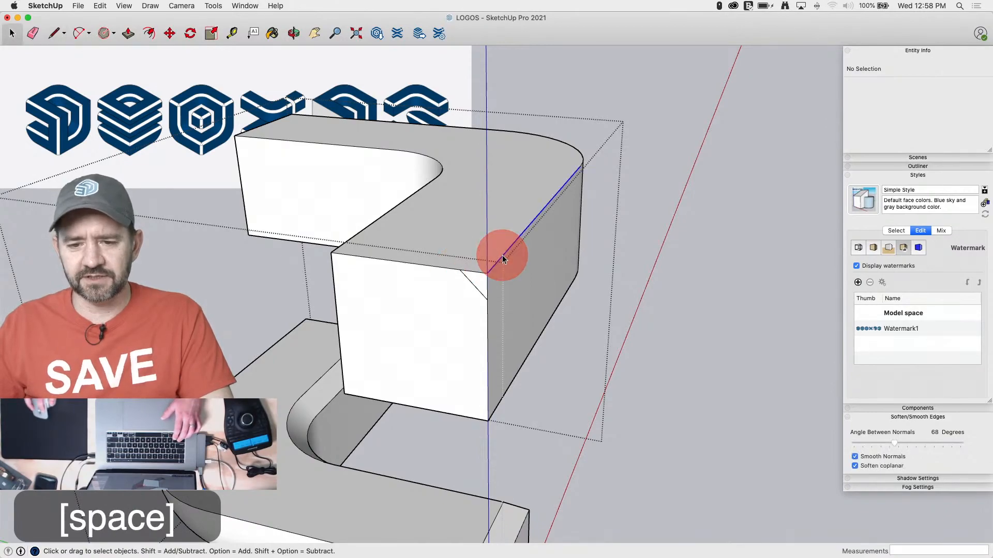
pyautogui.keyDown('shift'); pyautogui.click(579, 156); pyautogui.keyUp('shift')
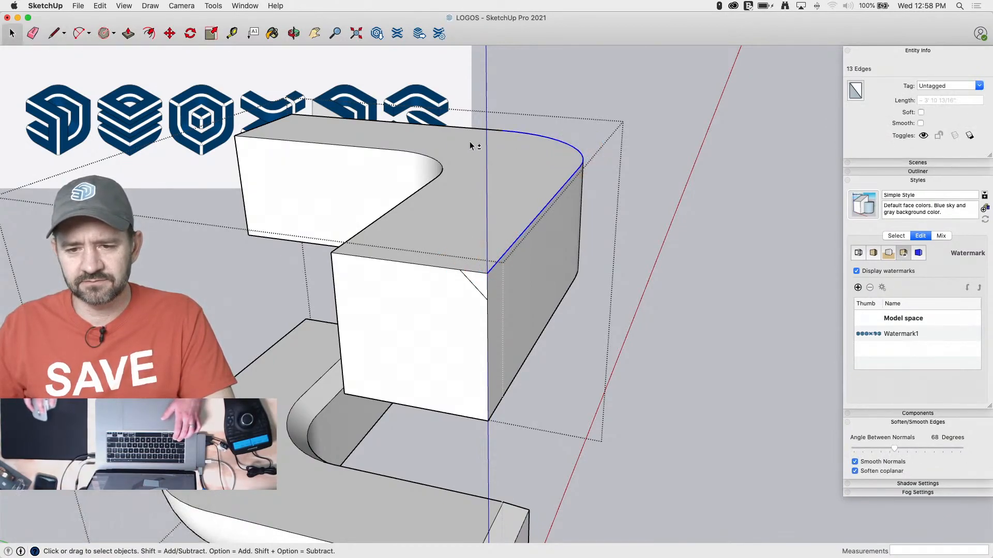
pyautogui.keyDown('shift'); pyautogui.click(452, 128); pyautogui.keyUp('shift')
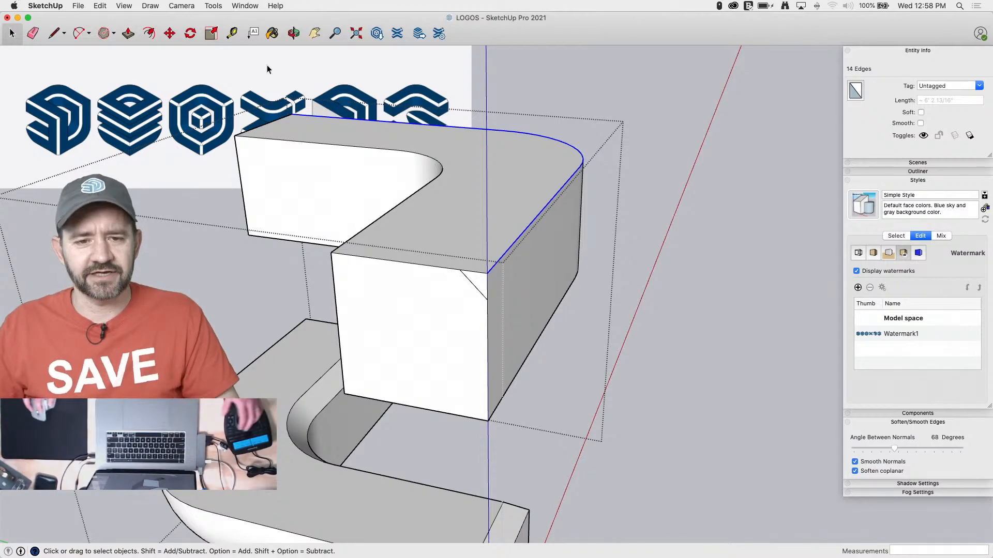
pyautogui.click(213, 6)
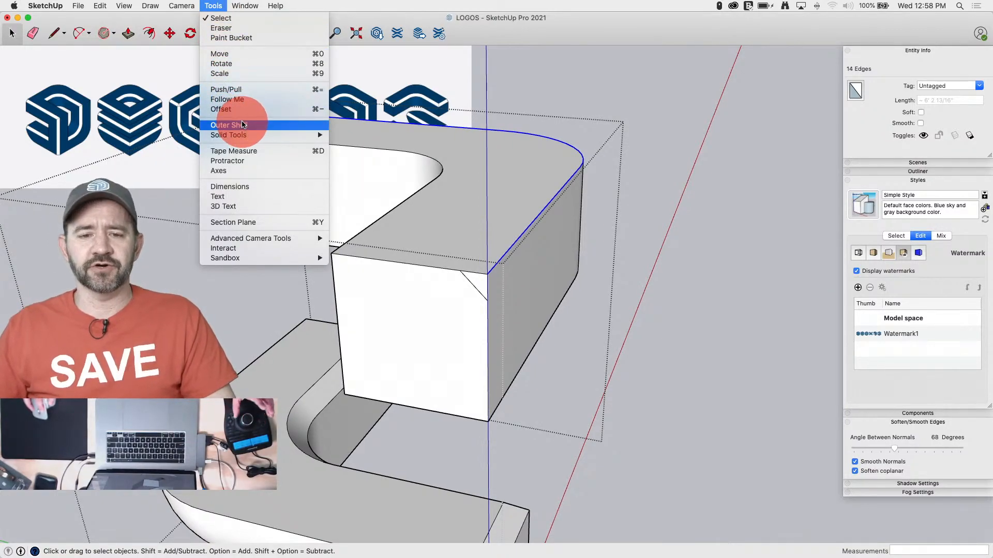
pyautogui.click(241, 99)
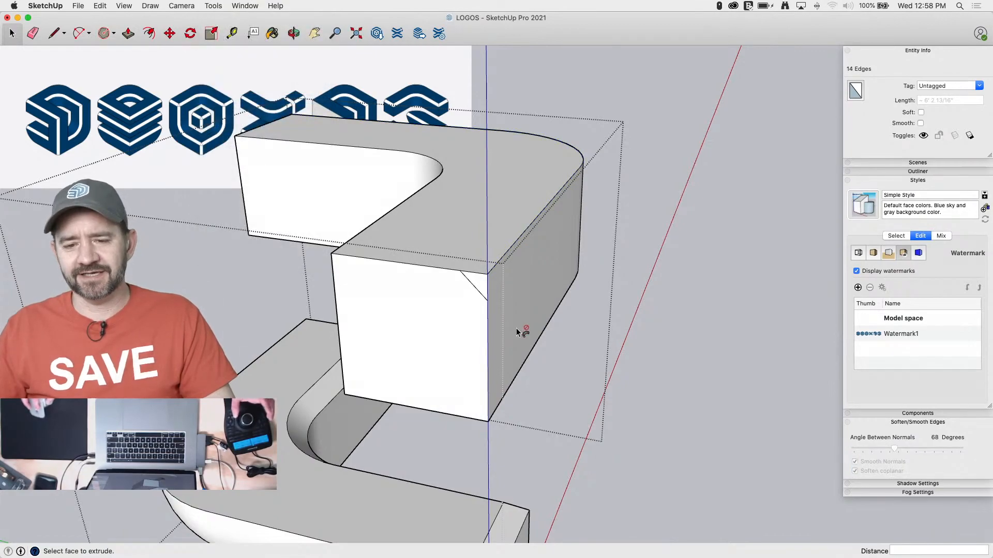
pyautogui.click(482, 286)
pyautogui.press('space')
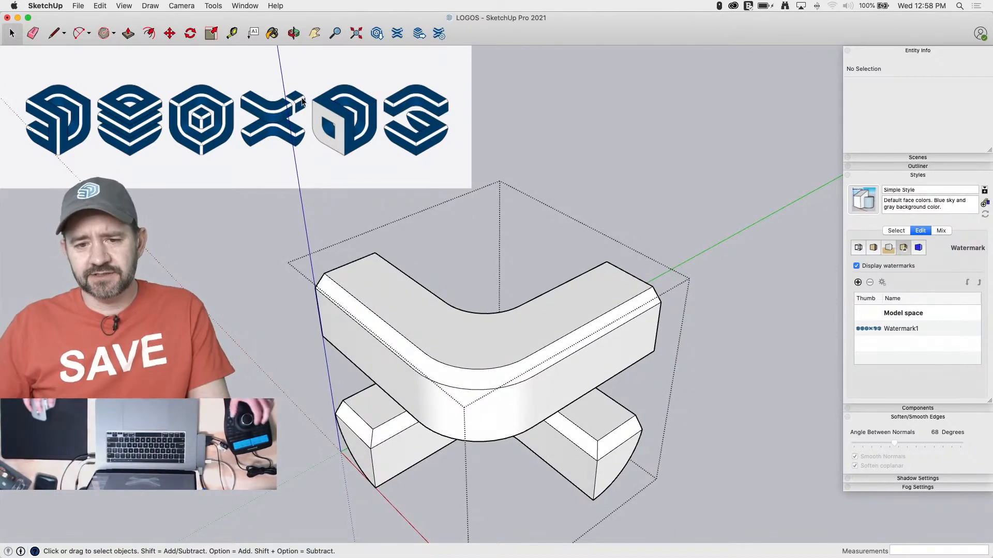
# Copy the end face of the upper block's arm along the green axis 12" inward from the end
pyautogui.click(332, 262)
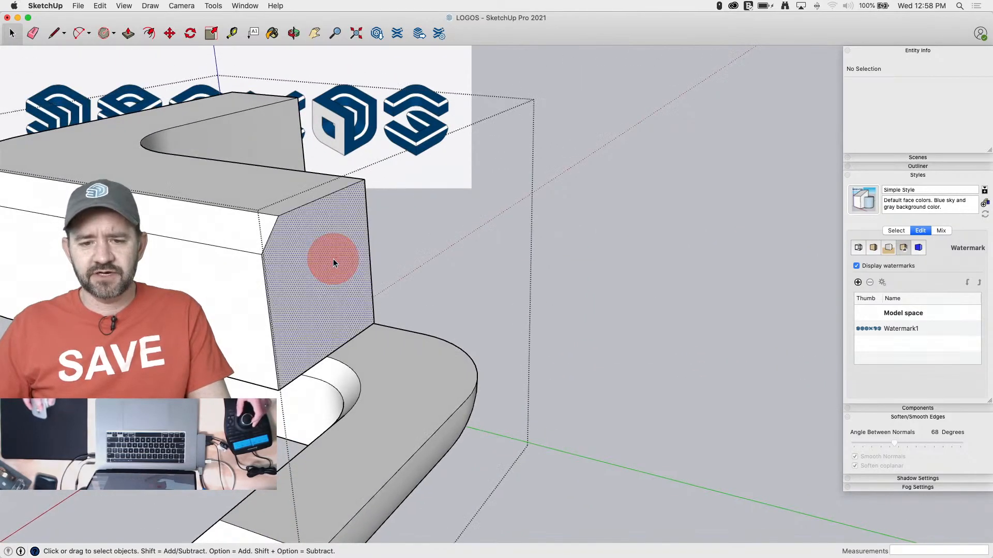
pyautogui.press('m')
pyautogui.click(311, 253)
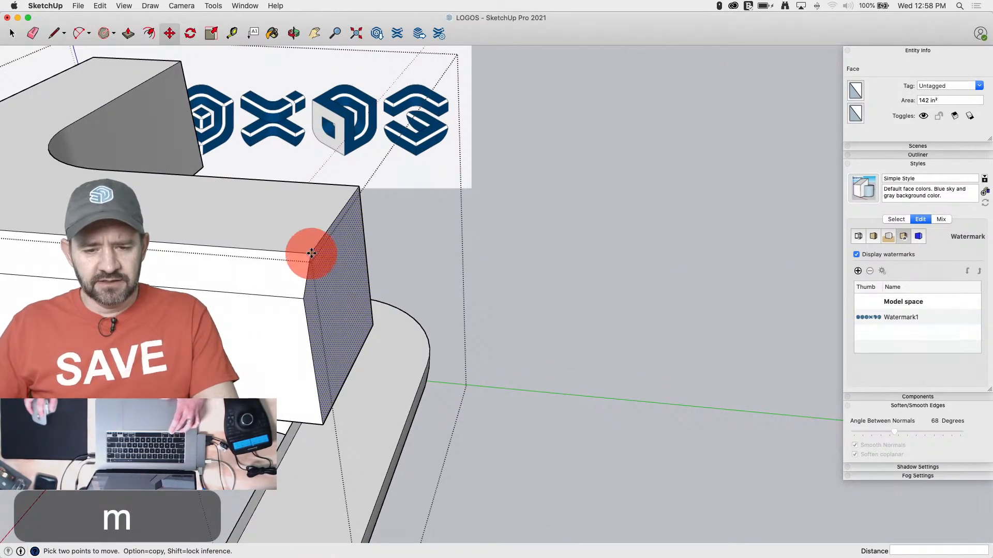
pyautogui.write('12')
pyautogui.press('Return')
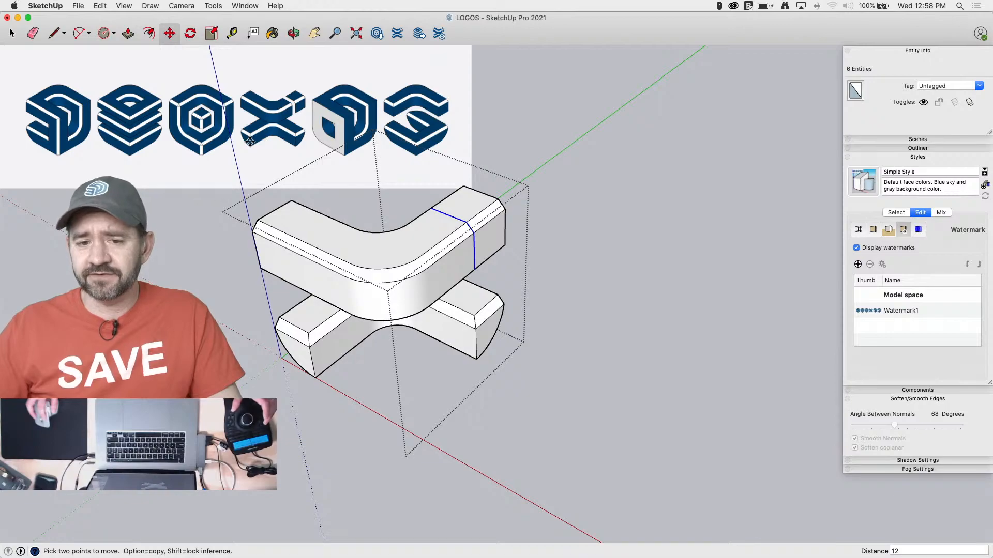
pyautogui.click(429, 209)
pyautogui.press('alt')
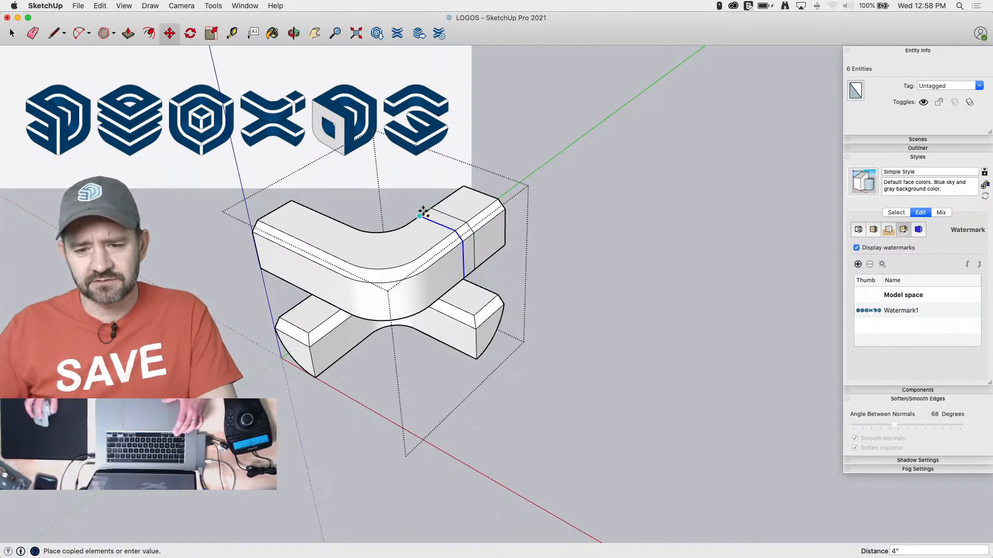
pyautogui.press('space')
pyautogui.press('l')
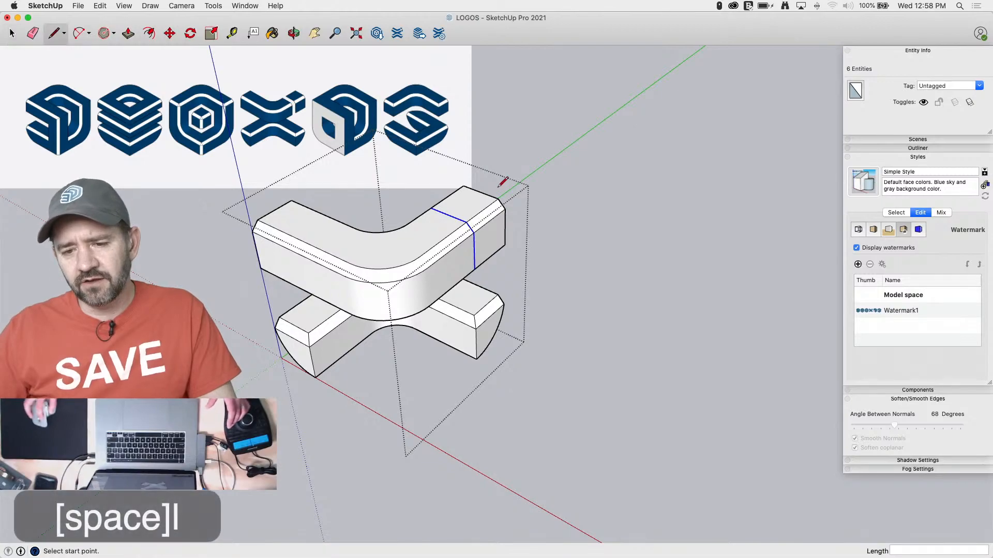
pyautogui.click(498, 199)
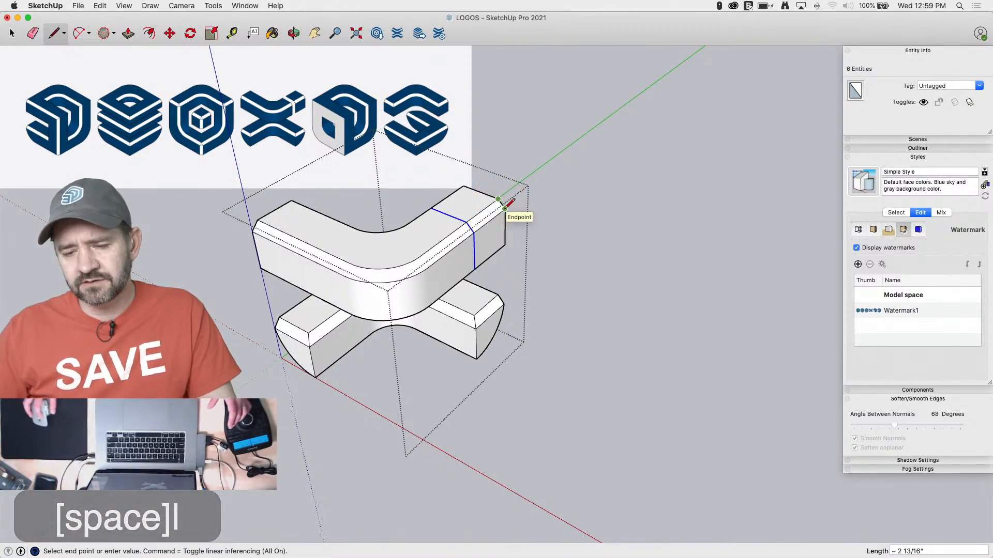
pyautogui.press('space')
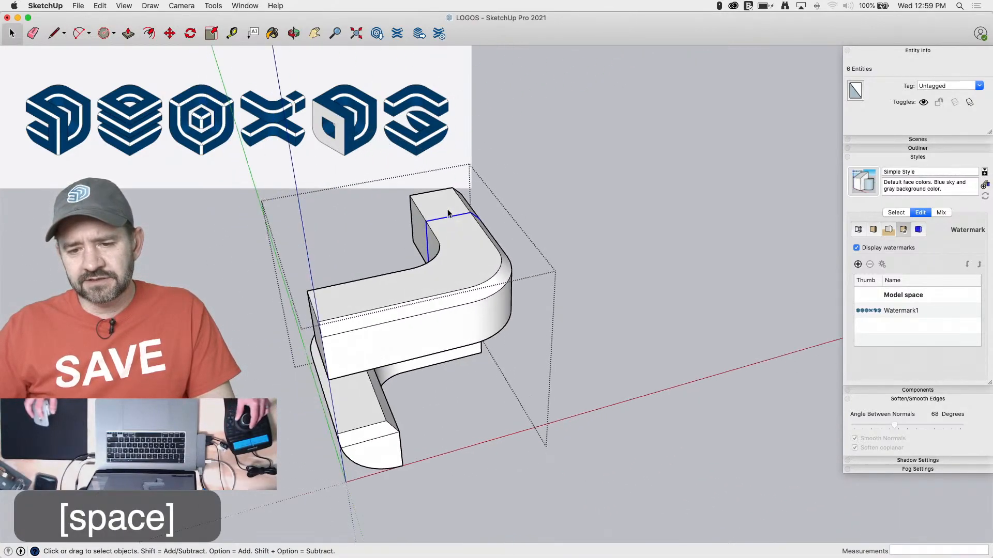
# Copy the cross-section outline another 2" along the arm toward the upper block's curved corner
pyautogui.press('m')
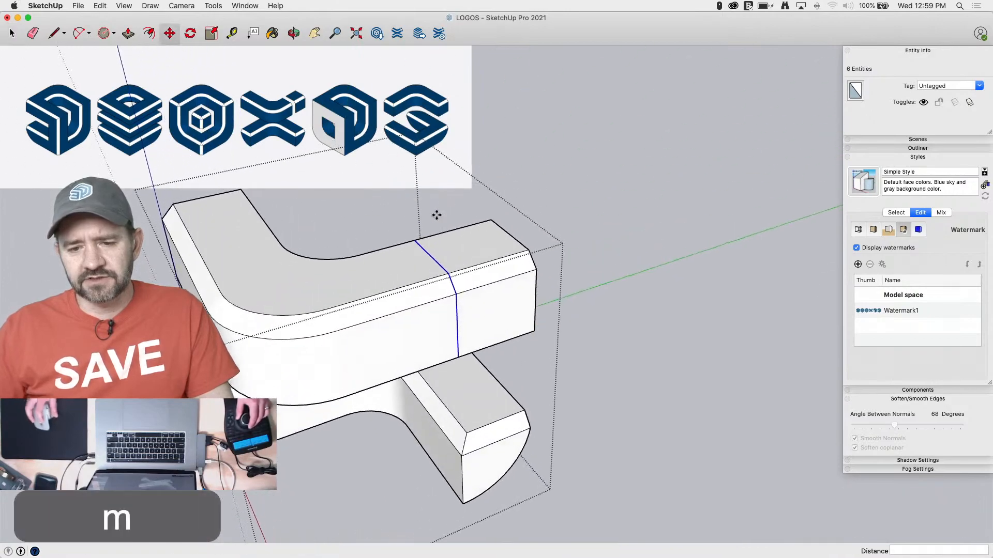
pyautogui.click(414, 243)
pyautogui.press('alt')
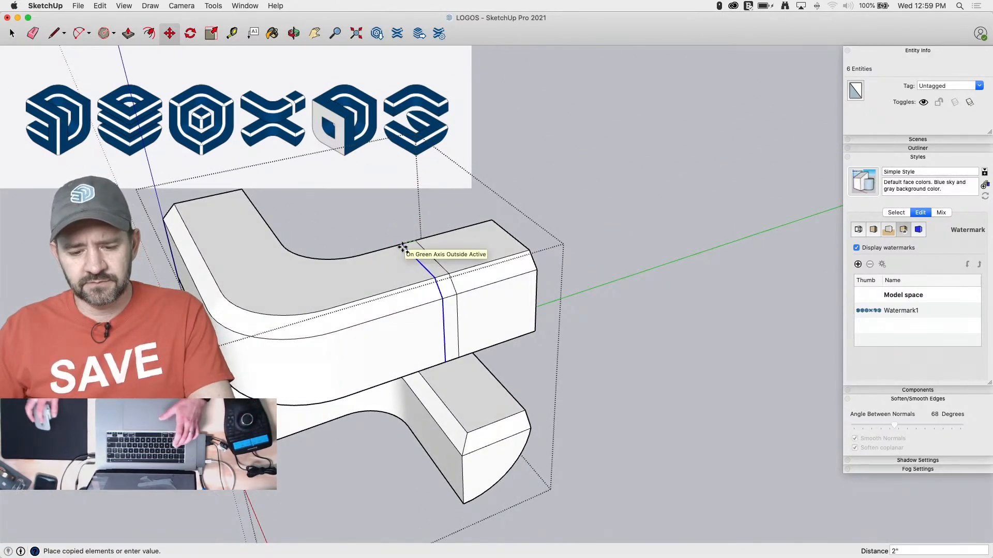
pyautogui.press('Return')
# Erase the edges between the two cross-section outlines to cut a gap through the upper block's arm
pyautogui.press('e')
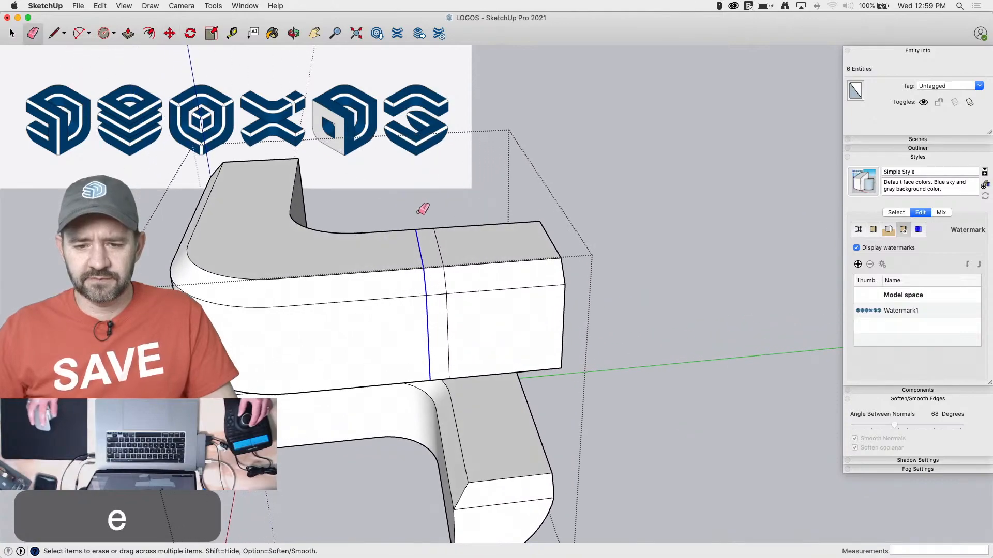
pyautogui.click(426, 228)
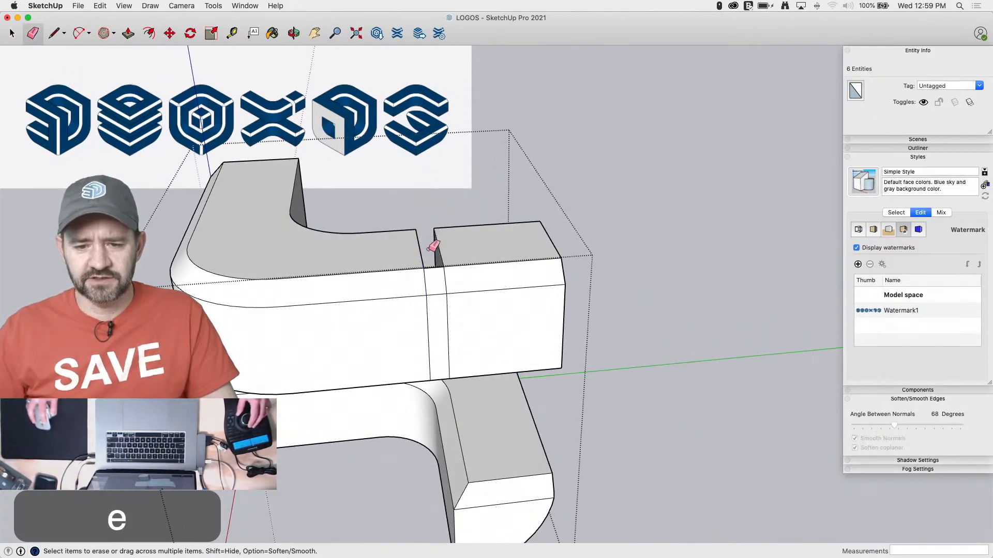
pyautogui.click(434, 296)
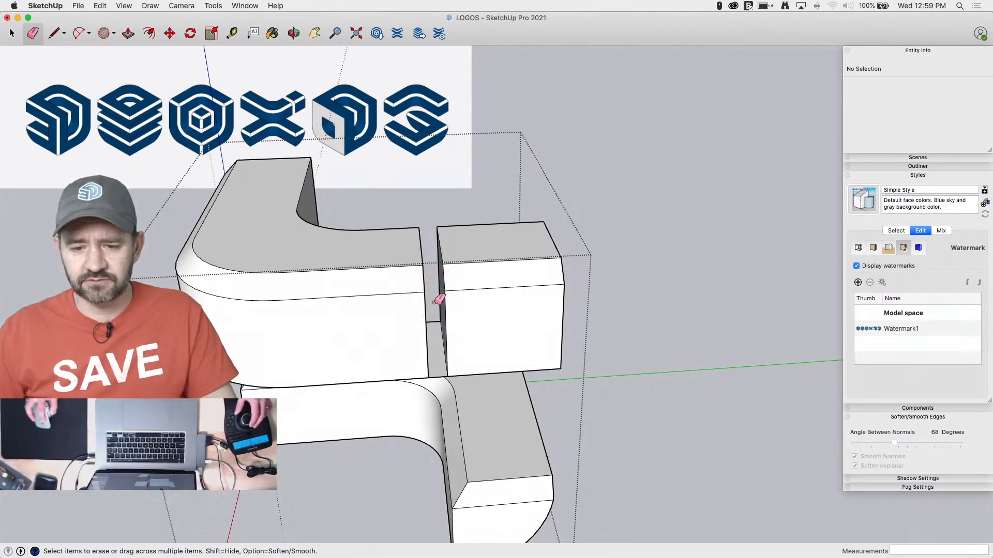
pyautogui.click(434, 376)
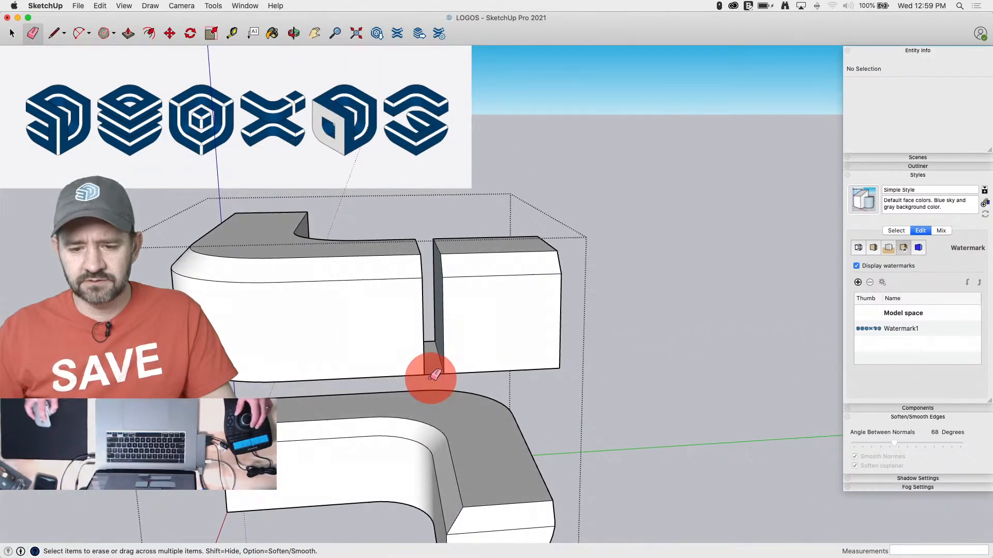
pyautogui.click(431, 343)
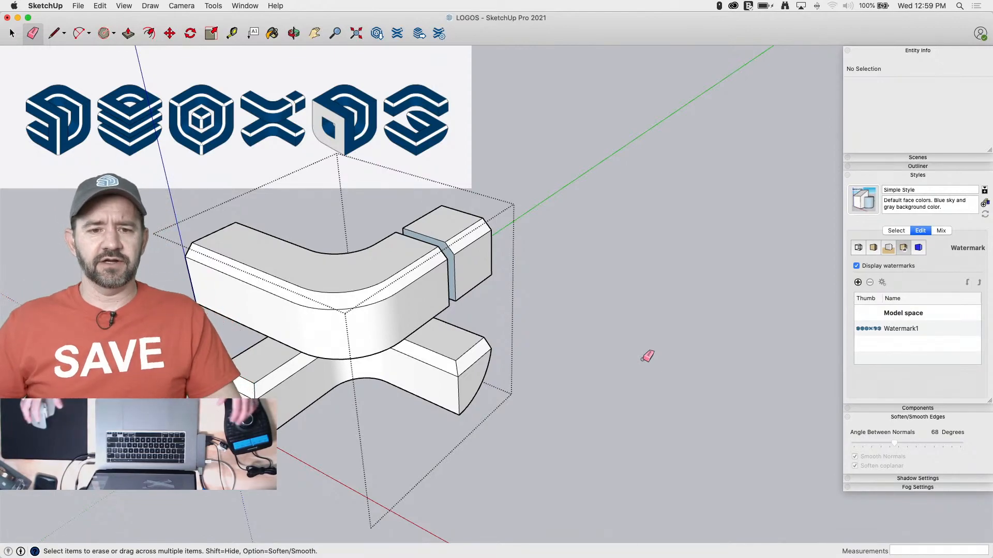
# Switch the camera to parallel projection and show the logo in the standard isometric view
pyautogui.click(181, 6)
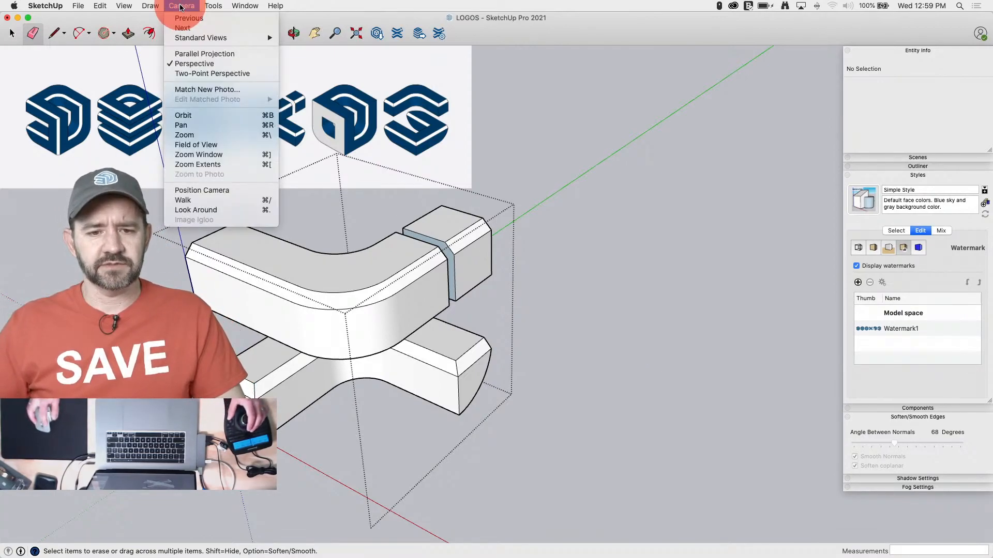
pyautogui.click(199, 54)
pyautogui.click(179, 5)
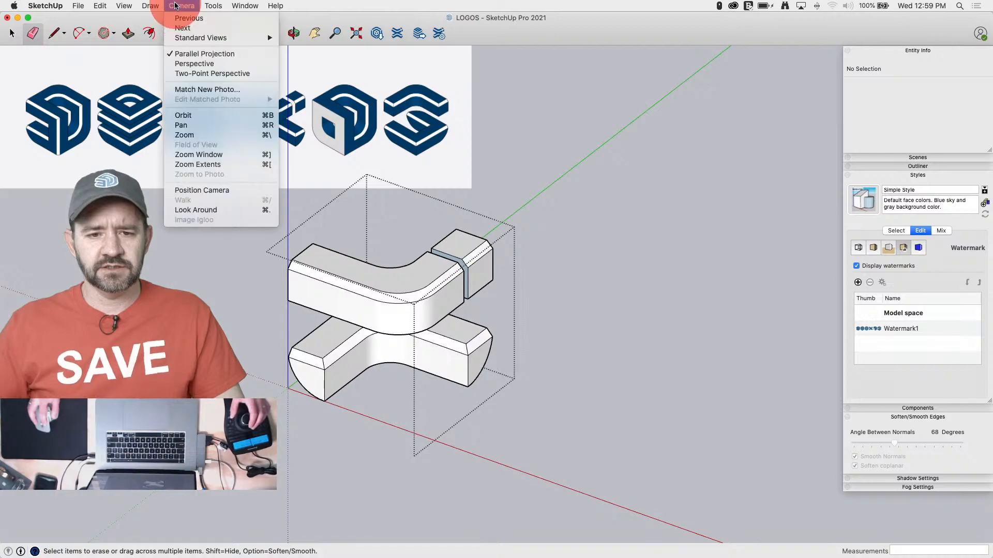
pyautogui.moveTo(217, 38)
pyautogui.click(314, 97)
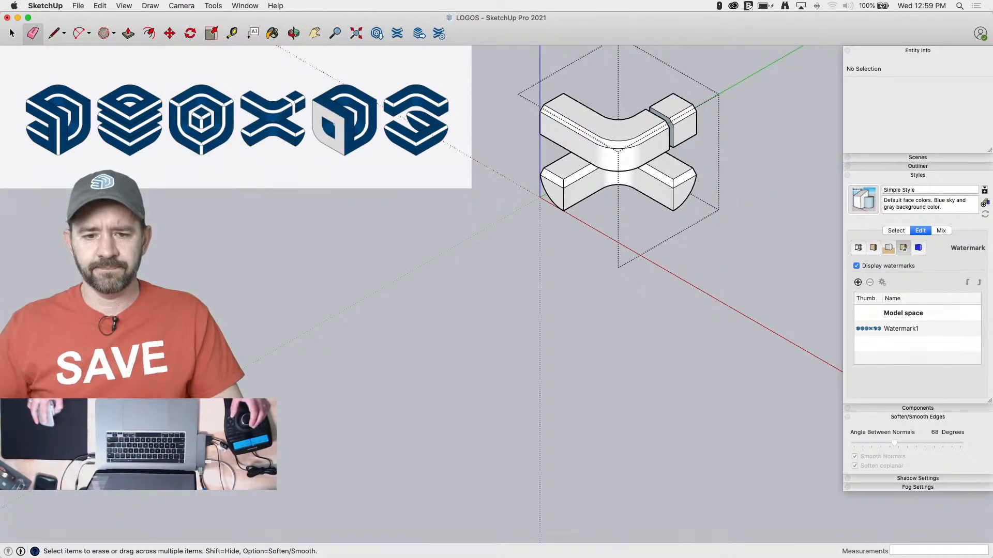
pyautogui.scroll(3, 712, 129)
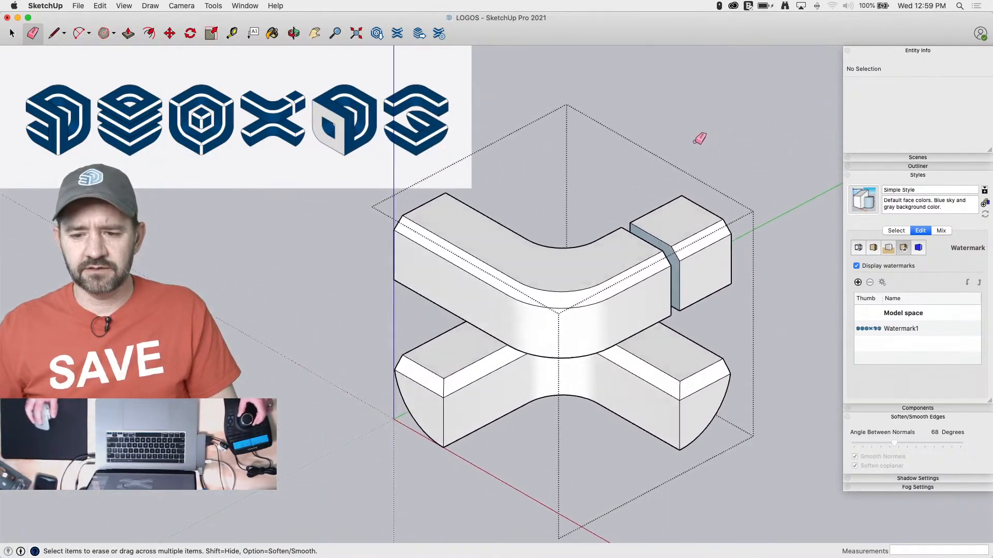
# Reapply the standard isometric view, frame the whole logo in it and save the view as a new scene
pyautogui.click(182, 5)
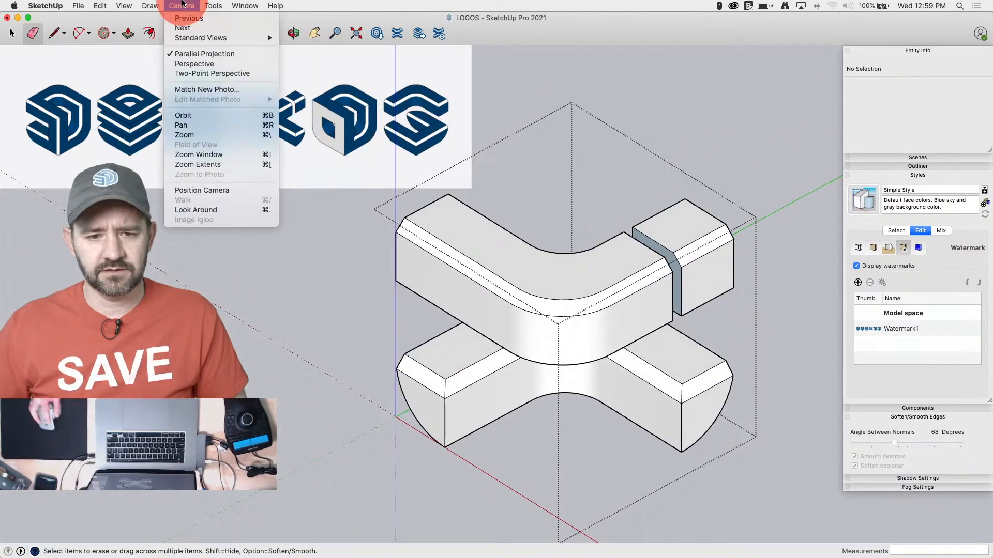
pyautogui.click(192, 36)
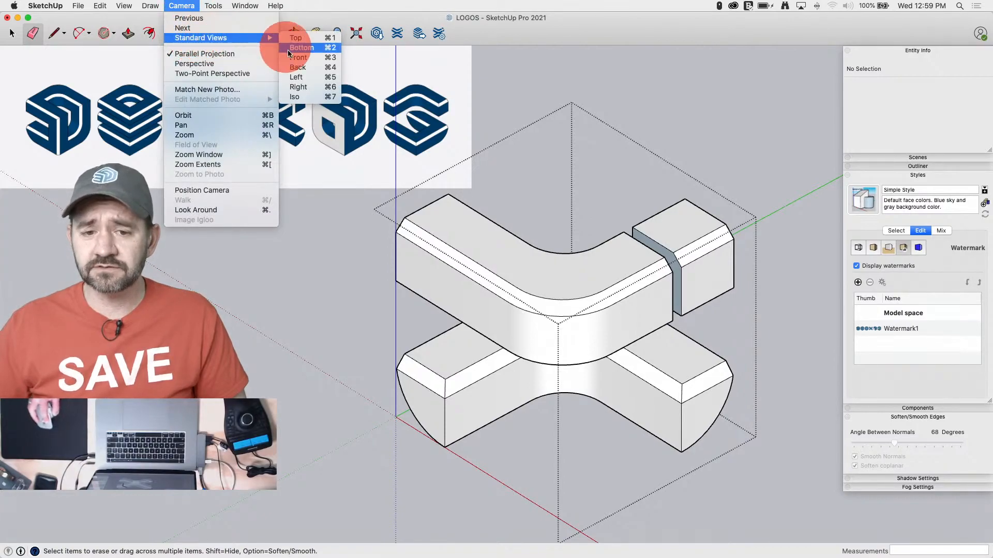
pyautogui.click(296, 97)
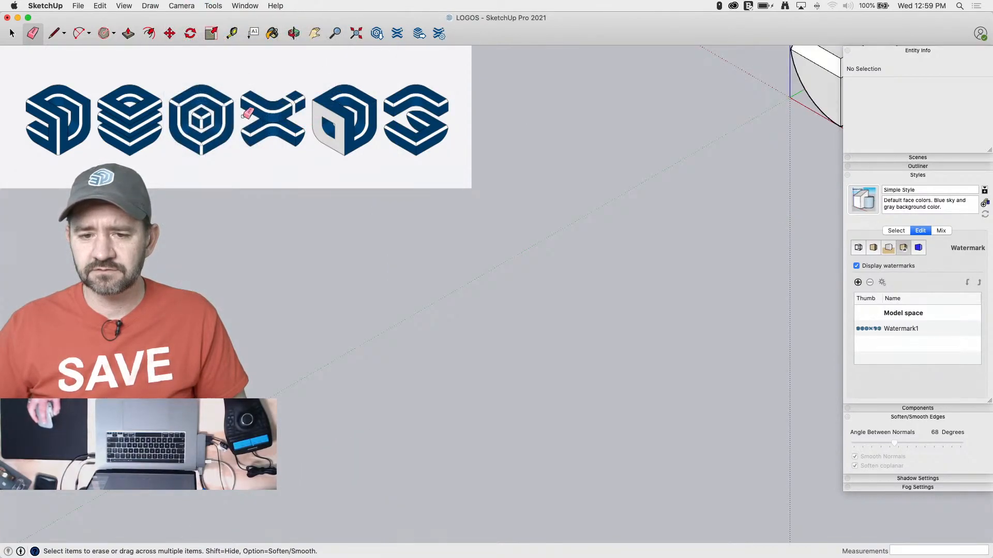
pyautogui.scroll(-5, 179, 238)
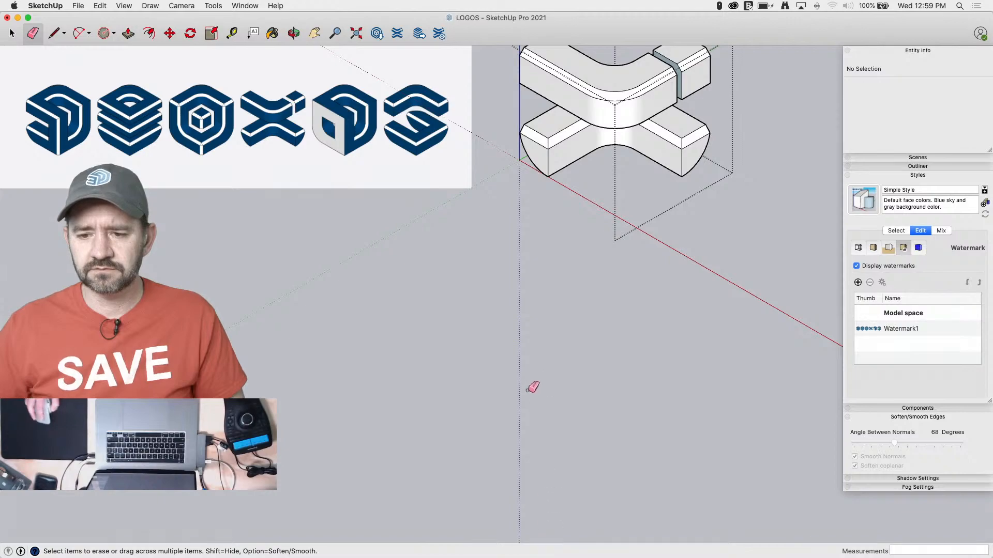
pyautogui.scroll(-5, 527, 420)
pyautogui.scroll(4, 678, 179)
pyautogui.scroll(3, 390, 185)
pyautogui.scroll(1, 775, 126)
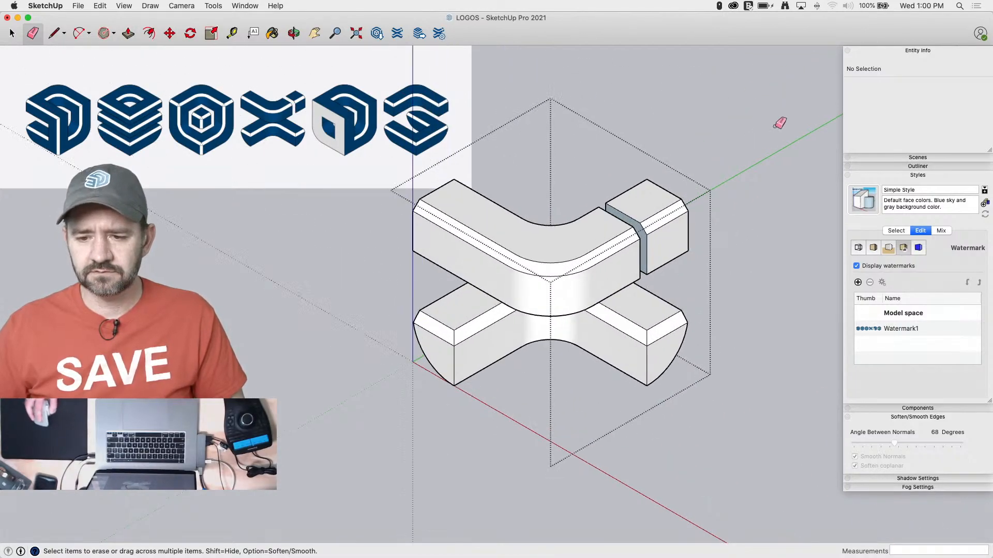
pyautogui.scroll(1, 775, 127)
pyautogui.scroll(2, 302, 350)
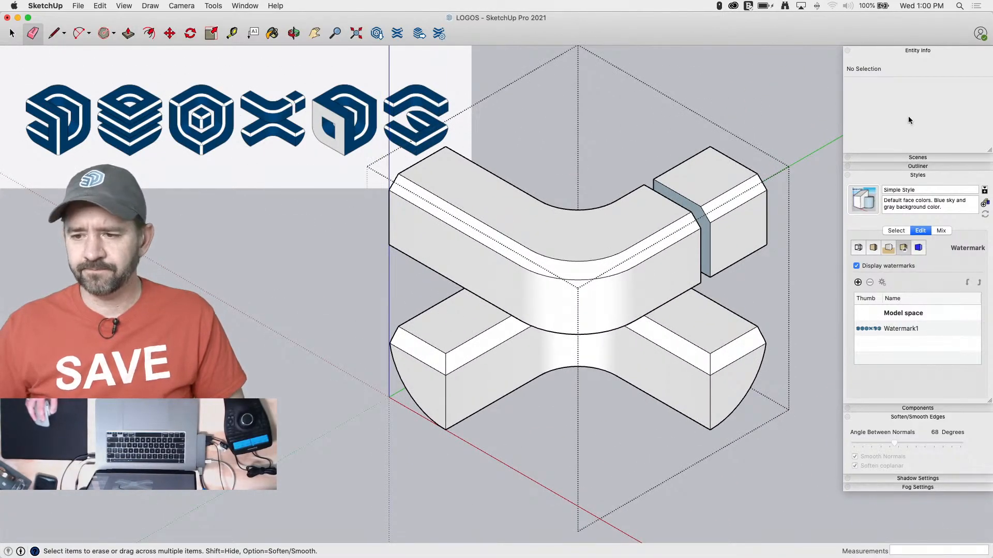
pyautogui.click(913, 158)
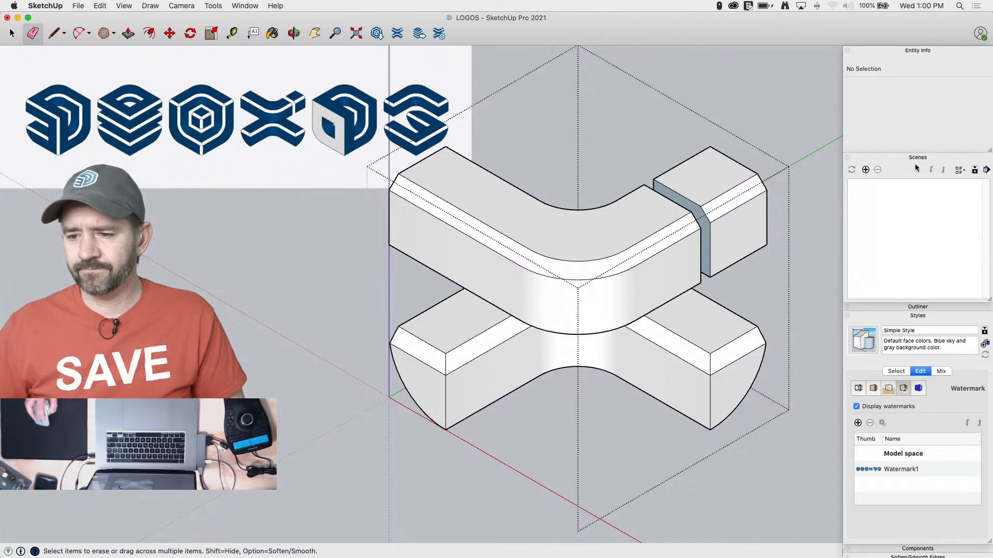
pyautogui.click(865, 170)
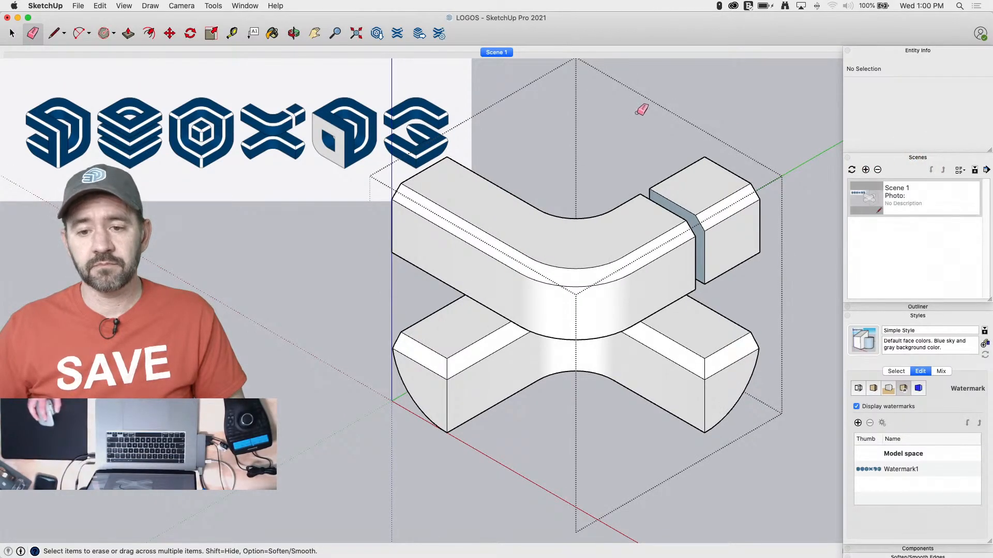
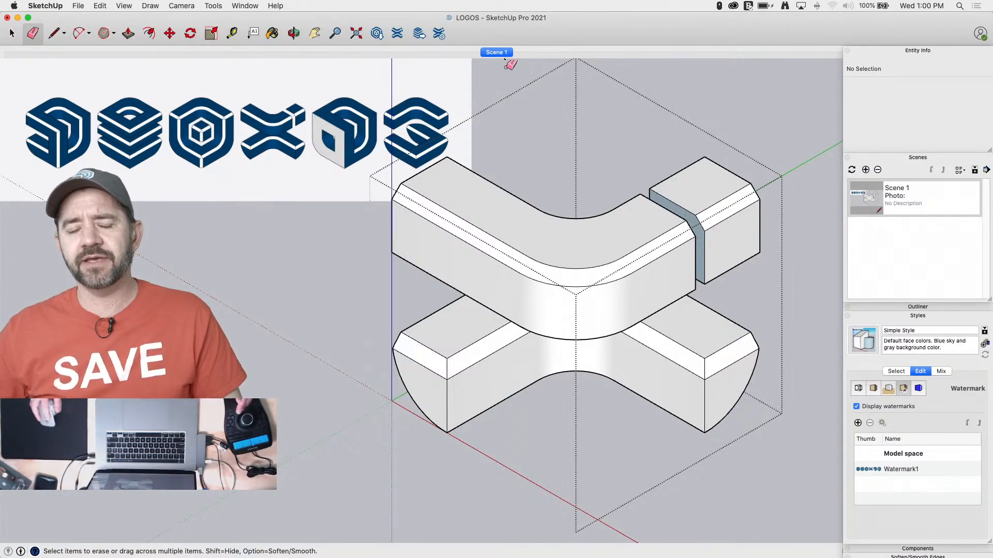
# Push the long arm's end face at the gap back by 0.7" and return to the saved isometric scene
pyautogui.moveTo(786, 277)
pyautogui.mouseDown(button='middle')
pyautogui.moveTo(596, 224)
pyautogui.moveTo(588, 105)
pyautogui.moveTo(599, 146)
pyautogui.mouseUp(button='middle')
pyautogui.press('p')
pyautogui.click(634, 144)
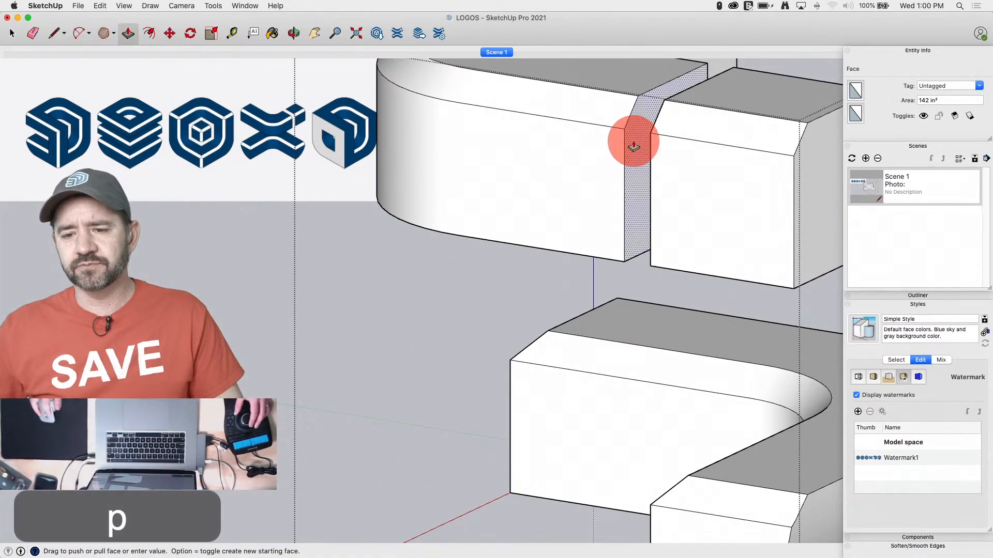
pyautogui.write('-.7')
pyautogui.press('Return')
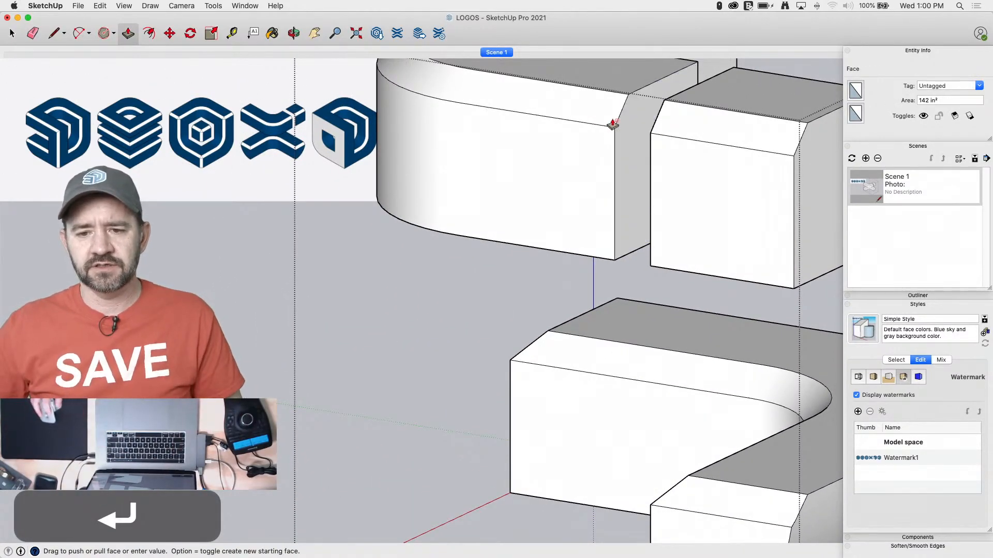
pyautogui.click(495, 52)
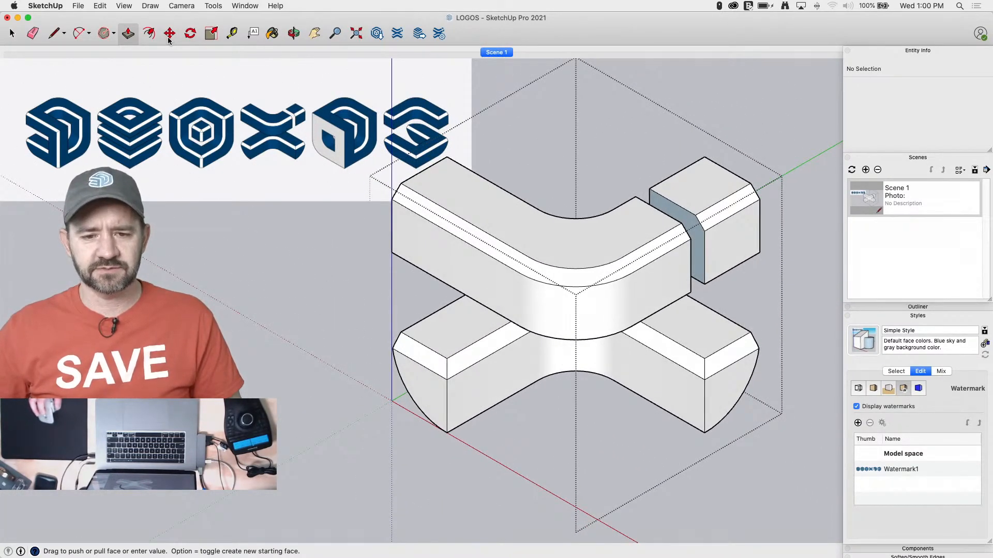
# Erase the edges meeting at the lower corner on the rear of the small cut-off block, on its gap side
pyautogui.click(705, 339)
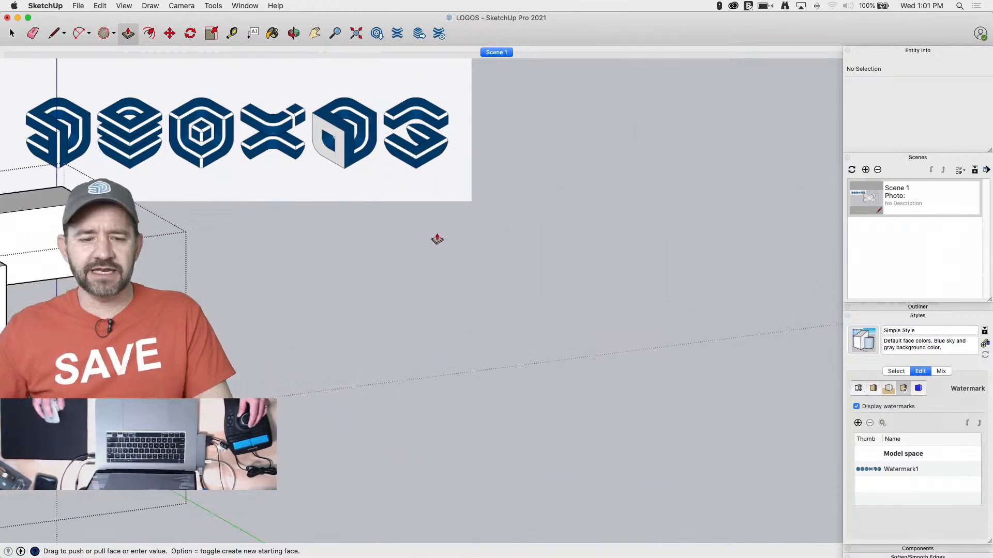
pyautogui.doubleClick(417, 249)
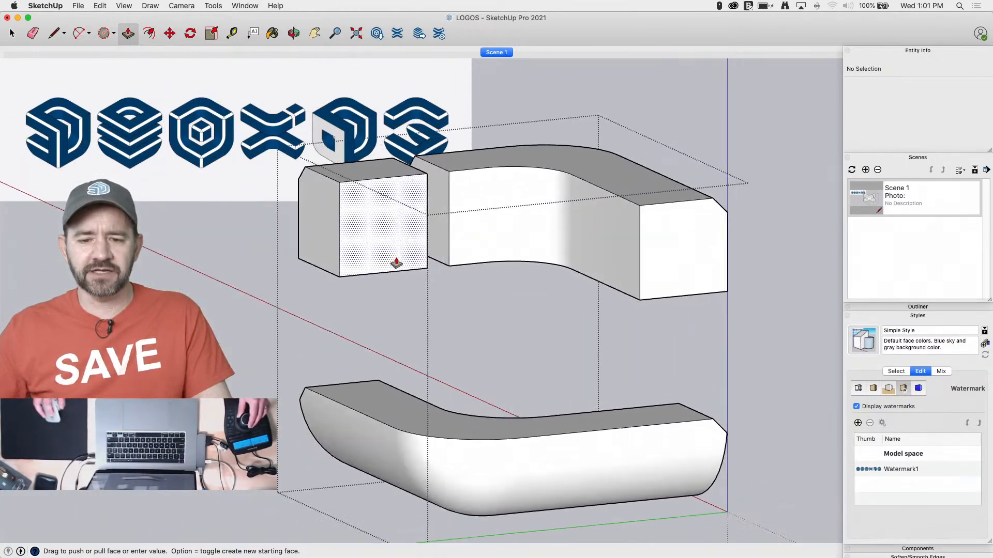
pyautogui.press('e')
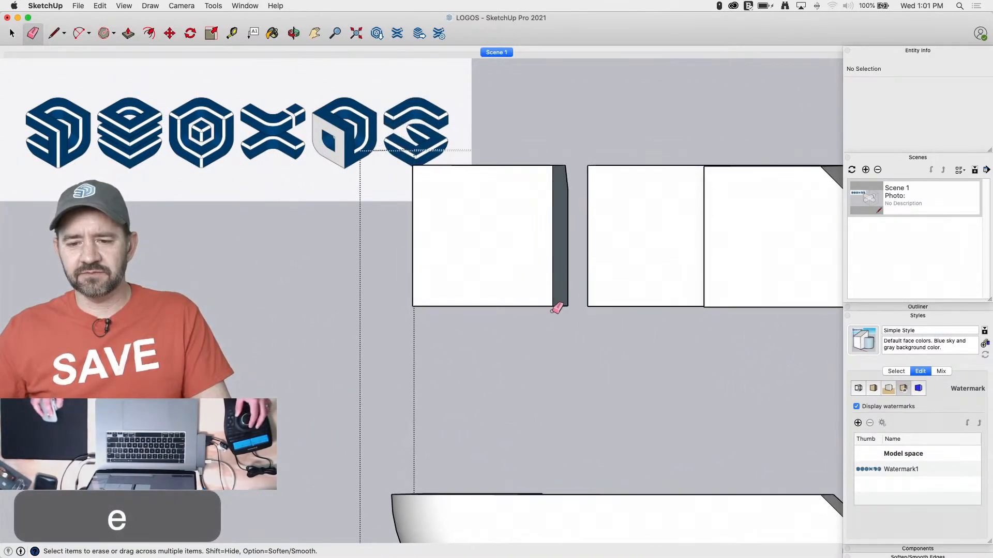
pyautogui.click(554, 317)
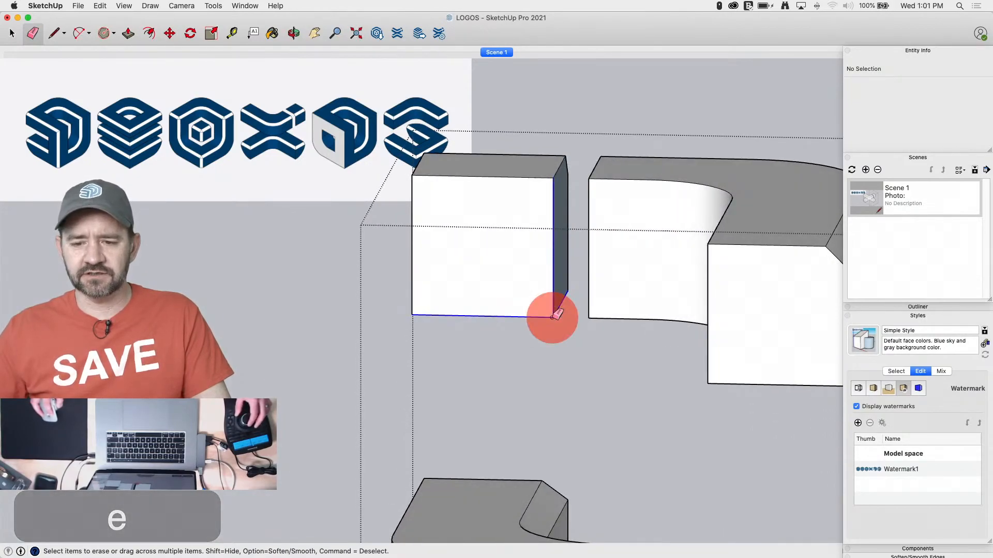
# Close the opened small block with edges converging on its remaining lower rear corner, and check it in the saved isometric scene
pyautogui.press('l')
pyautogui.click(568, 290)
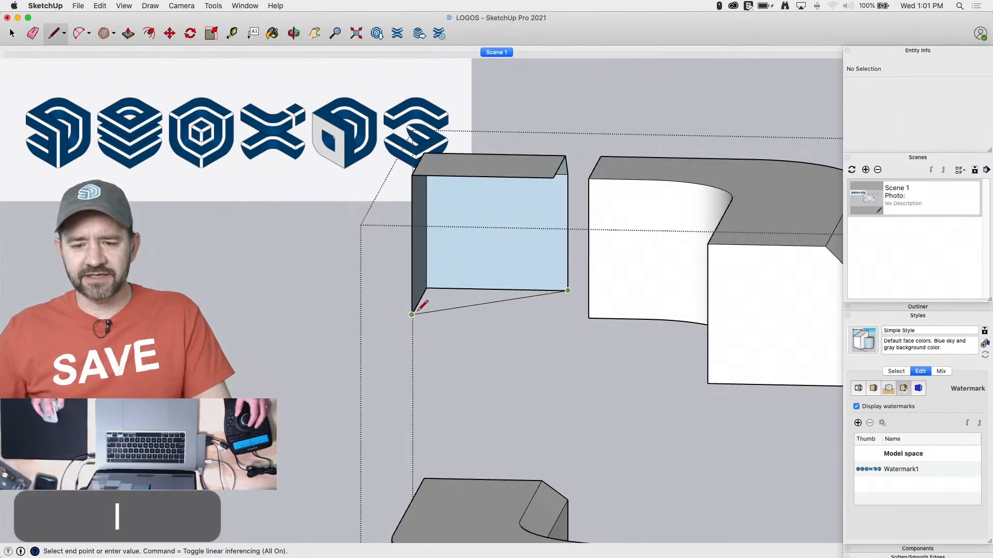
pyautogui.click(412, 313)
pyautogui.click(568, 173)
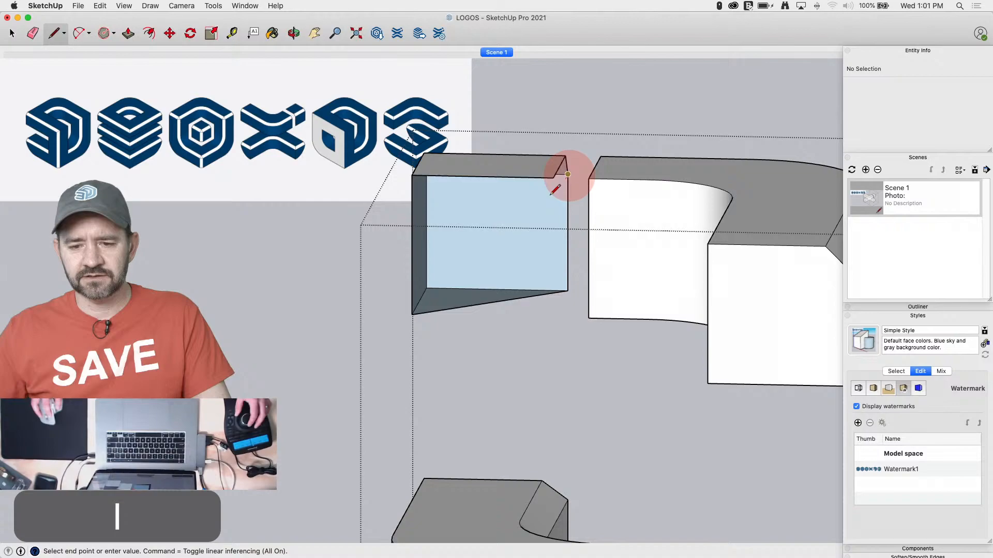
pyautogui.click(412, 314)
pyautogui.click(565, 156)
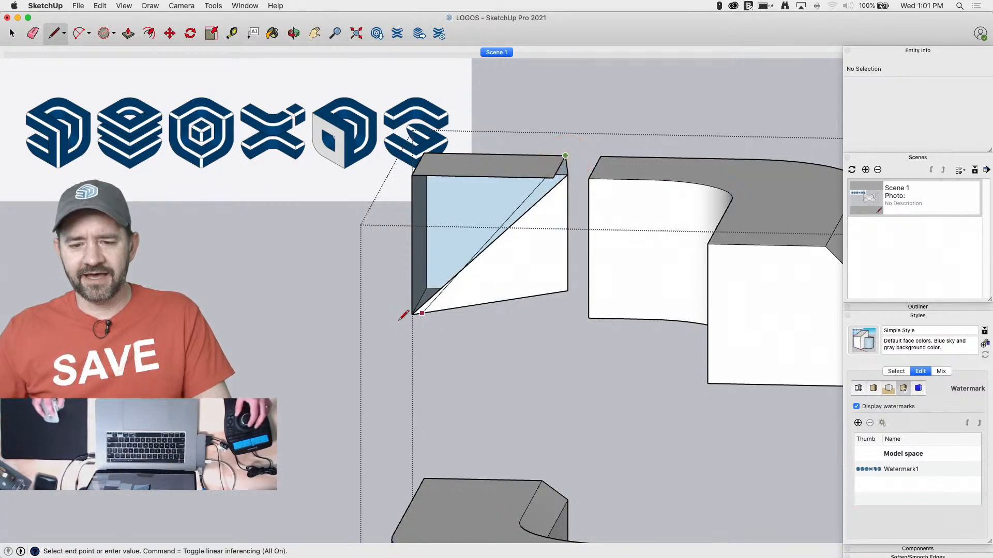
pyautogui.click(412, 314)
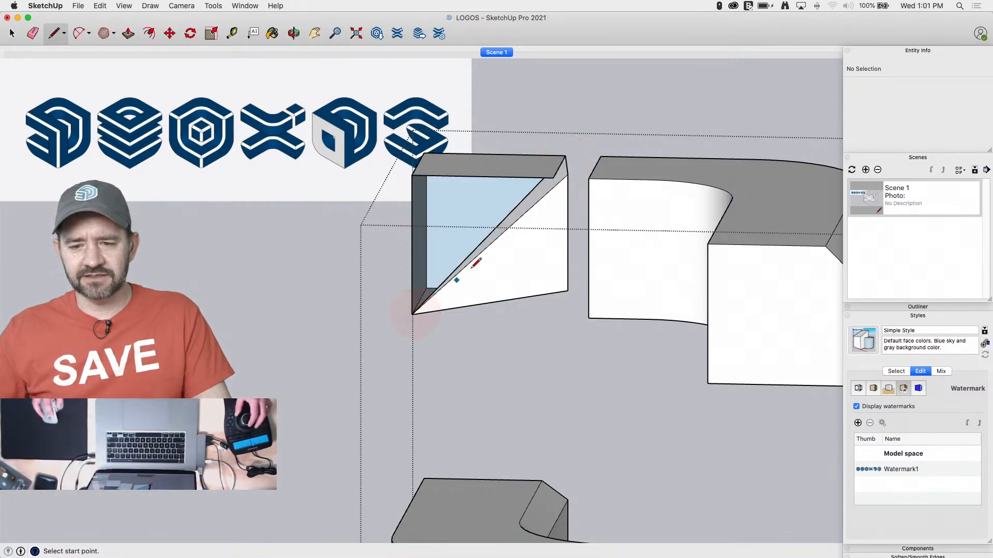
pyautogui.click(552, 178)
pyautogui.click(412, 314)
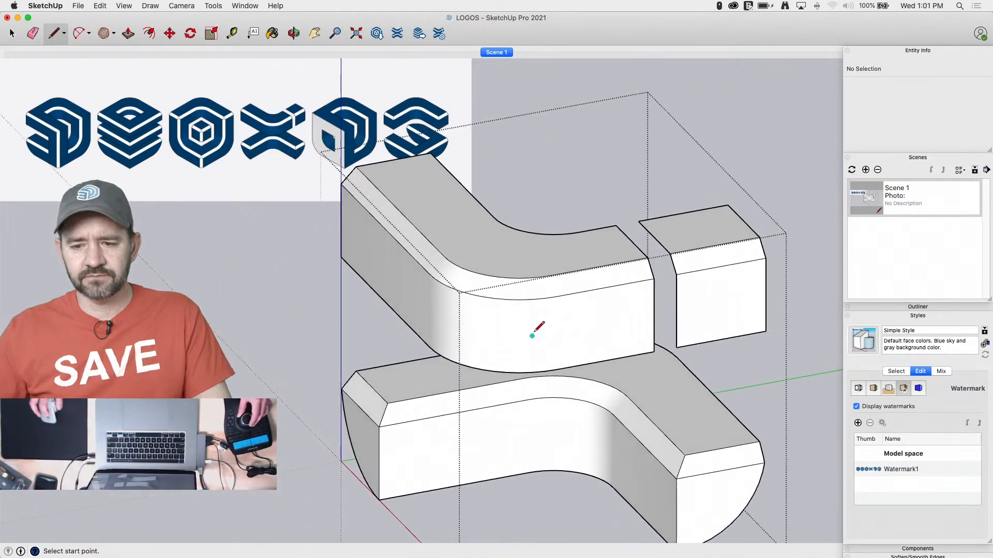
pyautogui.click(499, 52)
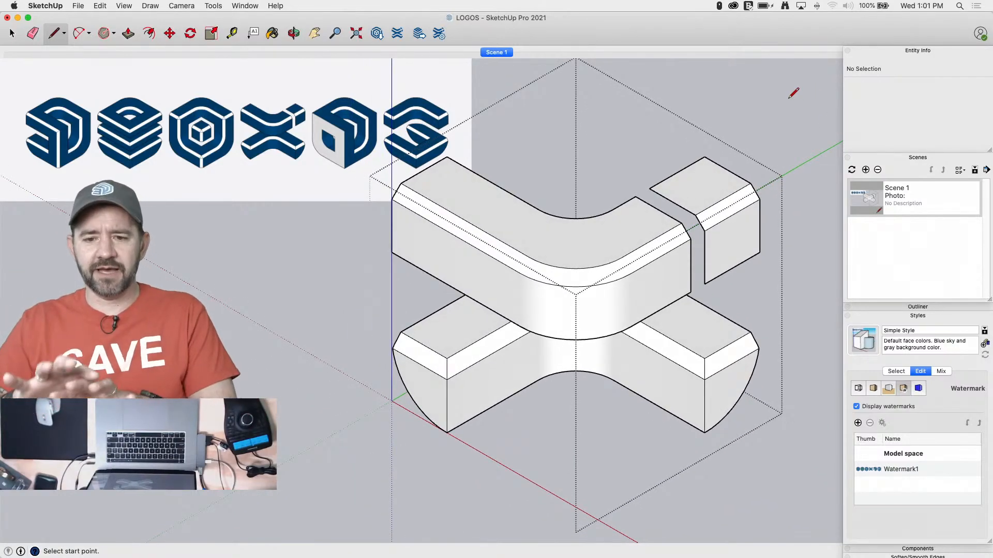
# Select all the connected geometry of the upper block, including the small cut-off piece, and make it a group
pyautogui.press('space')
pyautogui.click(747, 238)
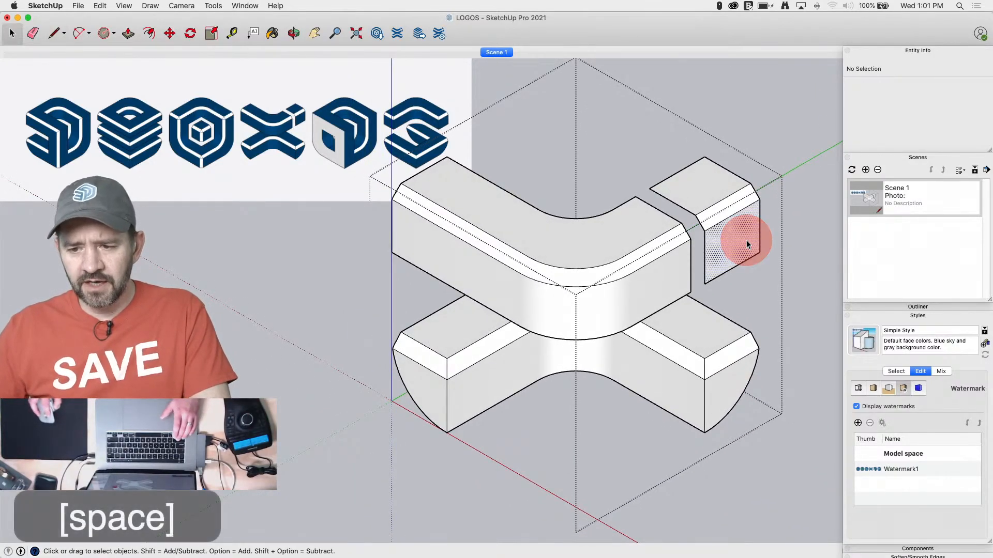
pyautogui.doubleClick(650, 268)
pyautogui.click(650, 268)
pyautogui.rightClick(649, 265)
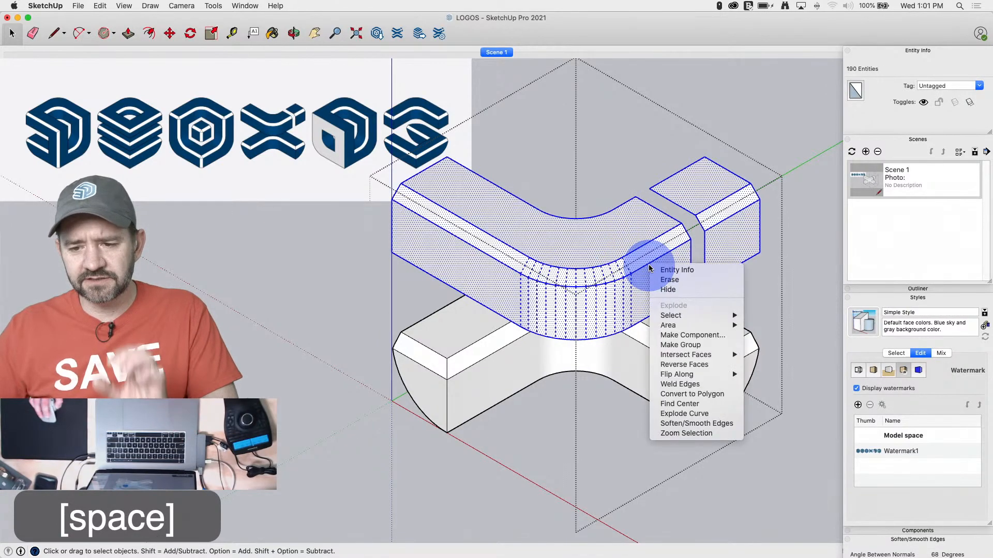
pyautogui.click(673, 345)
# Draw a guide edge about 3' 8 15/16" long parallel to the red axis, in front of the logo
pyautogui.press('l')
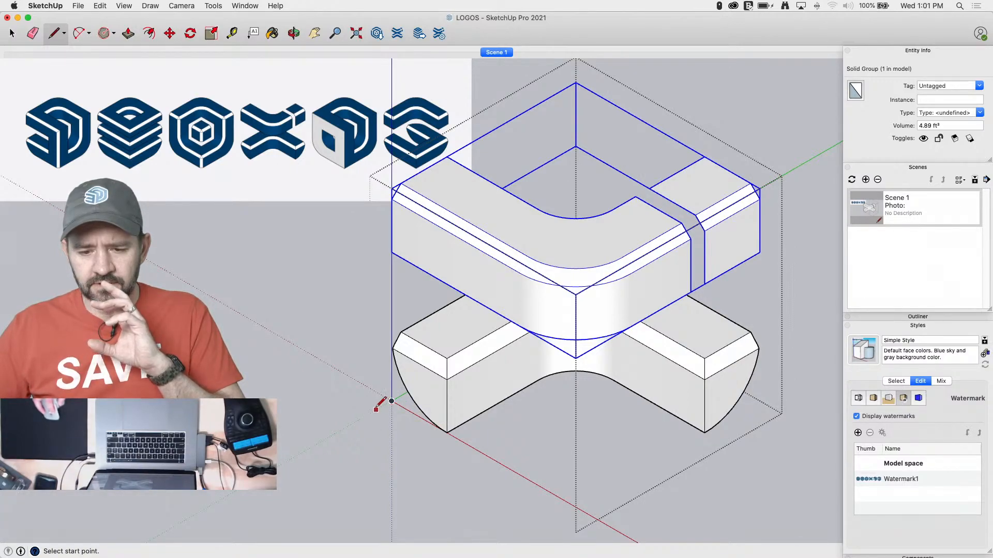
pyautogui.click(375, 408)
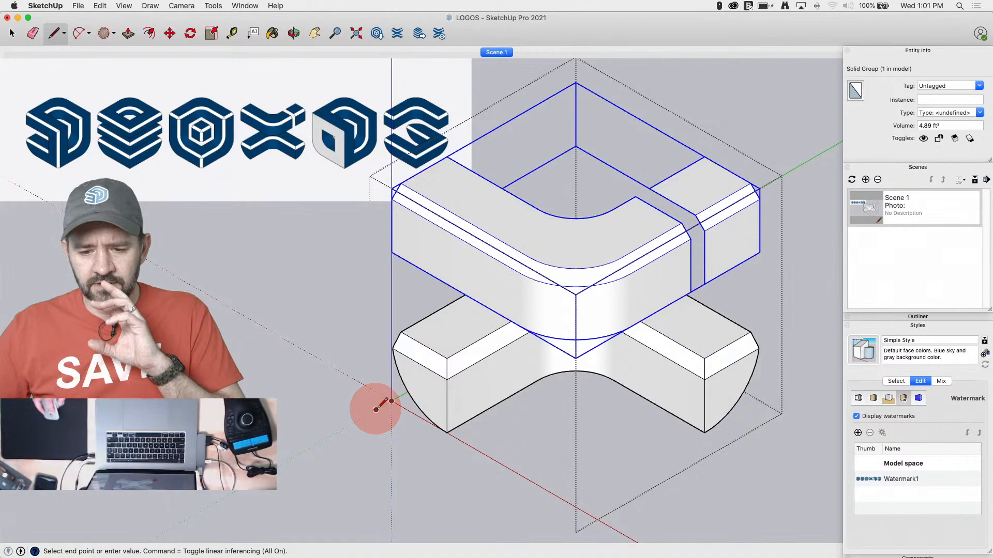
pyautogui.click(583, 529)
# Rotate the guide edge 45° about its start point so it follows the diagonal between the red and green axes
pyautogui.press('space')
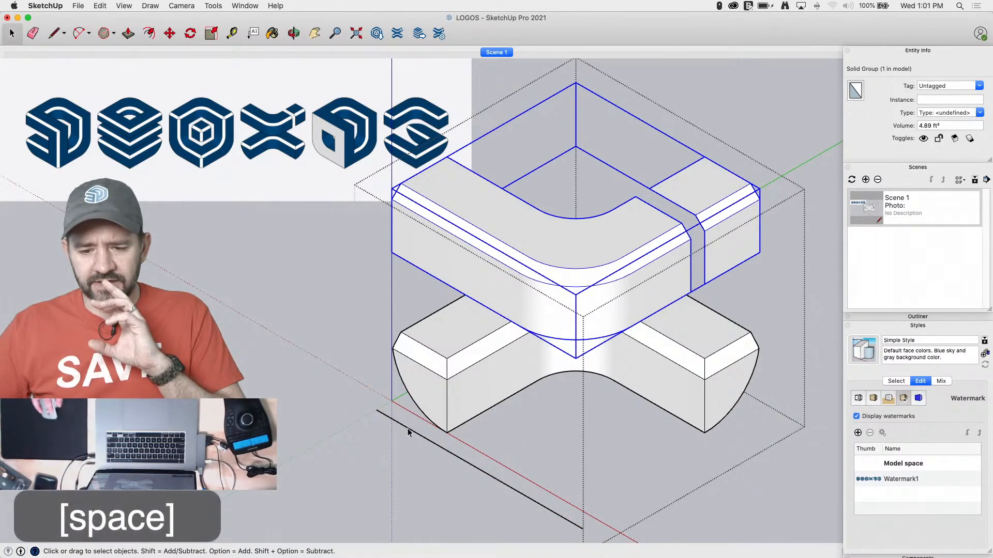
pyautogui.click(408, 429)
pyautogui.press('q')
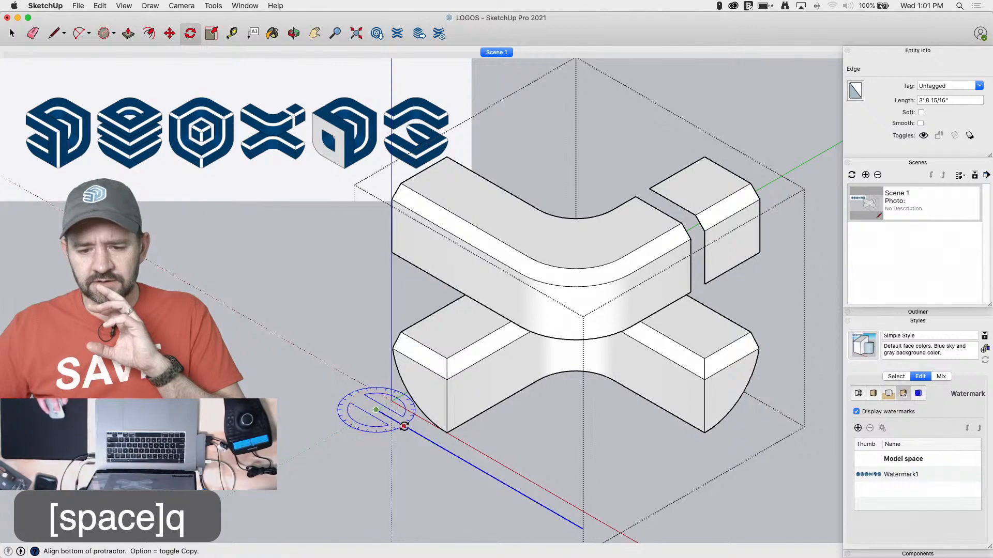
pyautogui.click(421, 436)
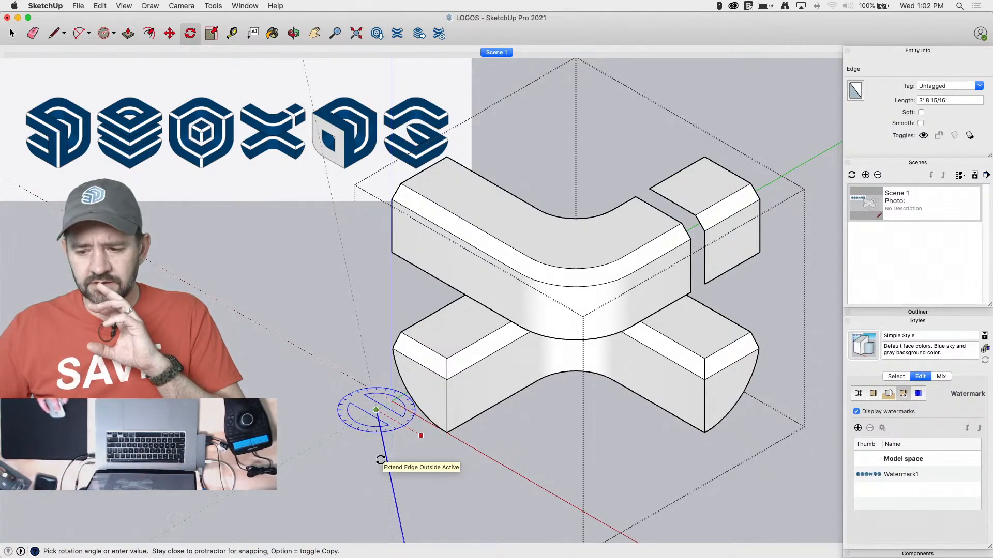
pyautogui.click(898, 320)
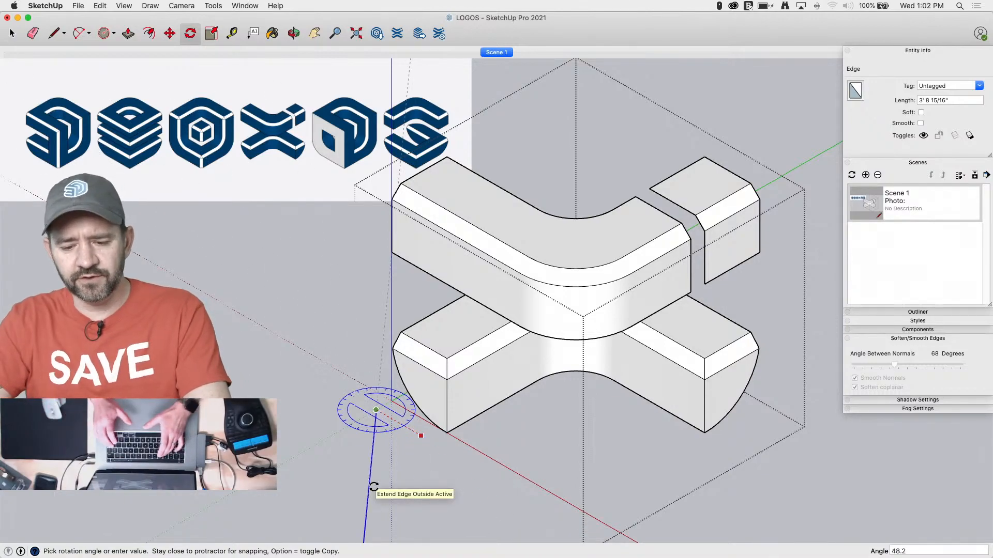
pyautogui.write('45')
pyautogui.press('Return')
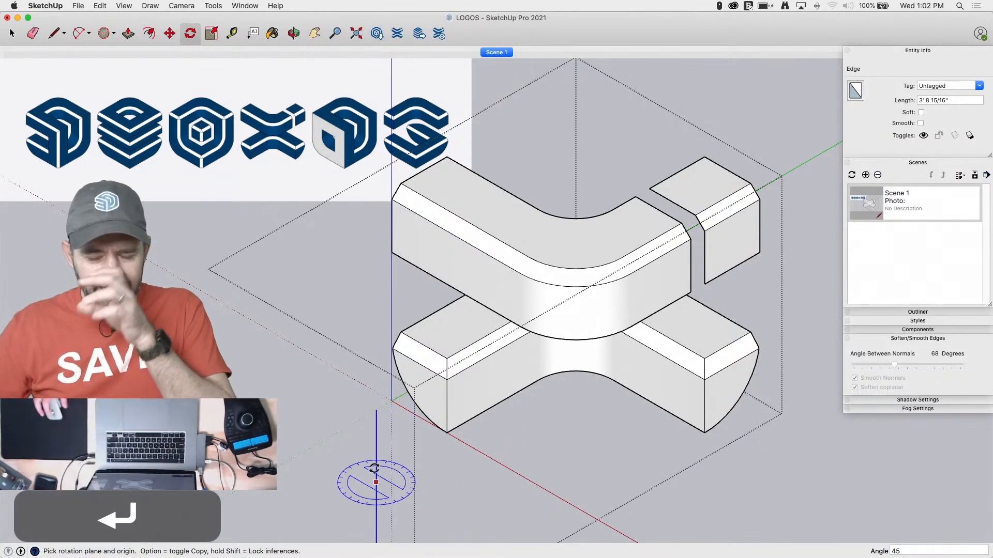
# Move the upper block group 11" backward along the diagonal guide edge, away from the lower block
pyautogui.press('space')
pyautogui.click(589, 250)
pyautogui.press('m')
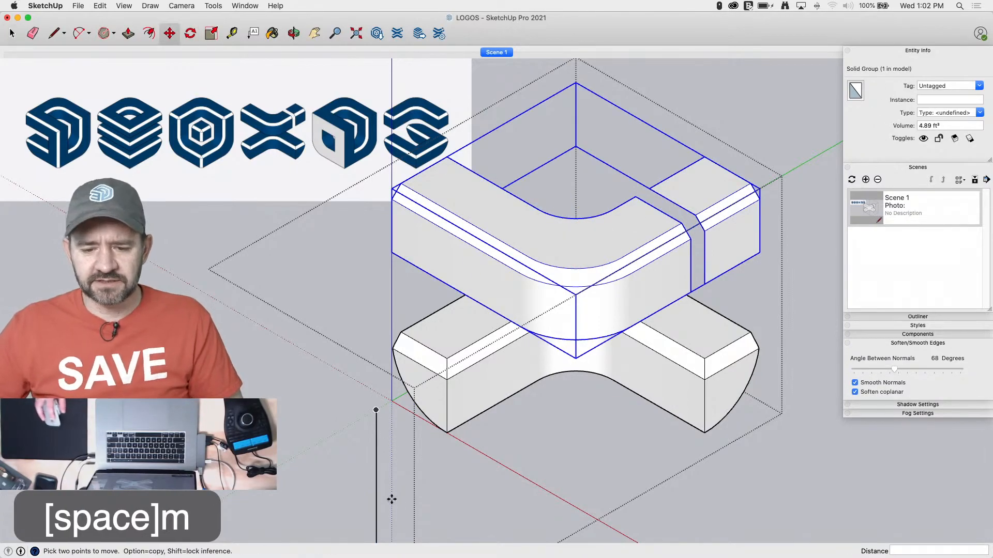
pyautogui.click(375, 525)
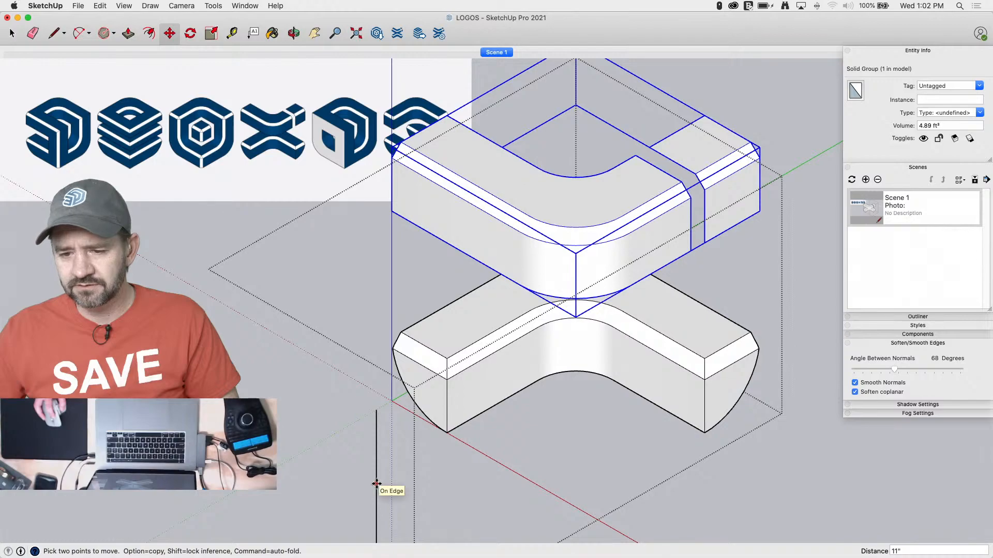
pyautogui.write('11')
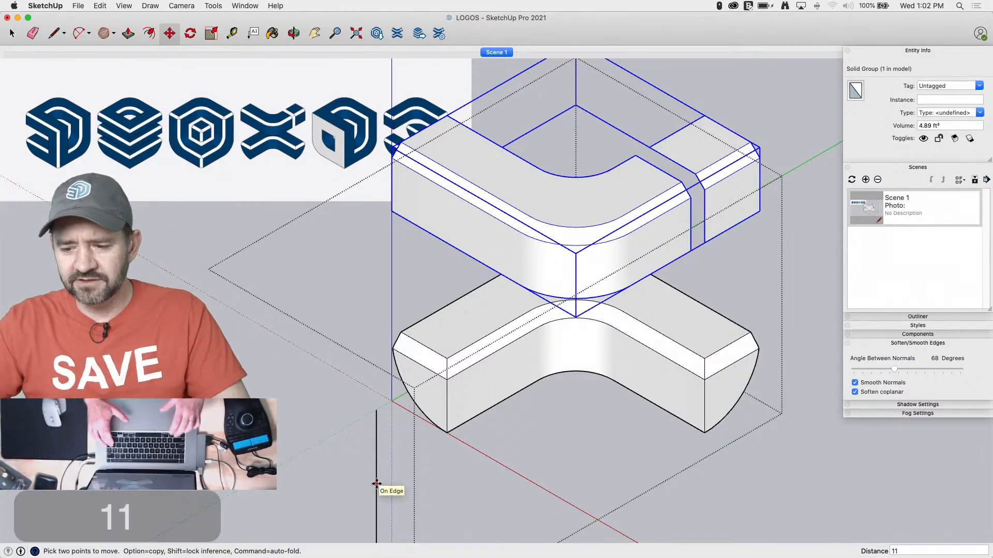
pyautogui.press('Return')
# Erase the diagonal guide edge in front of the logo
pyautogui.press('space')
pyautogui.press('e')
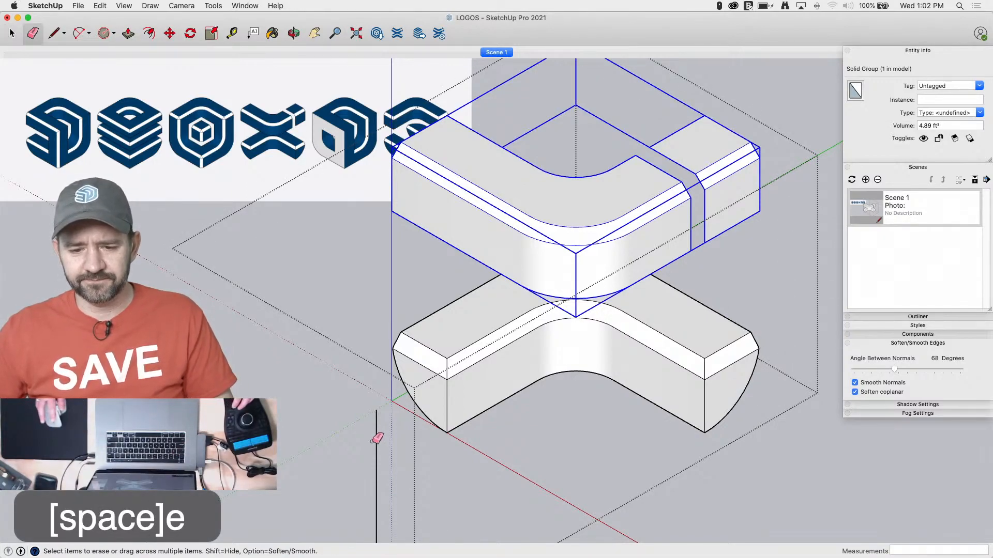
pyautogui.press('space')
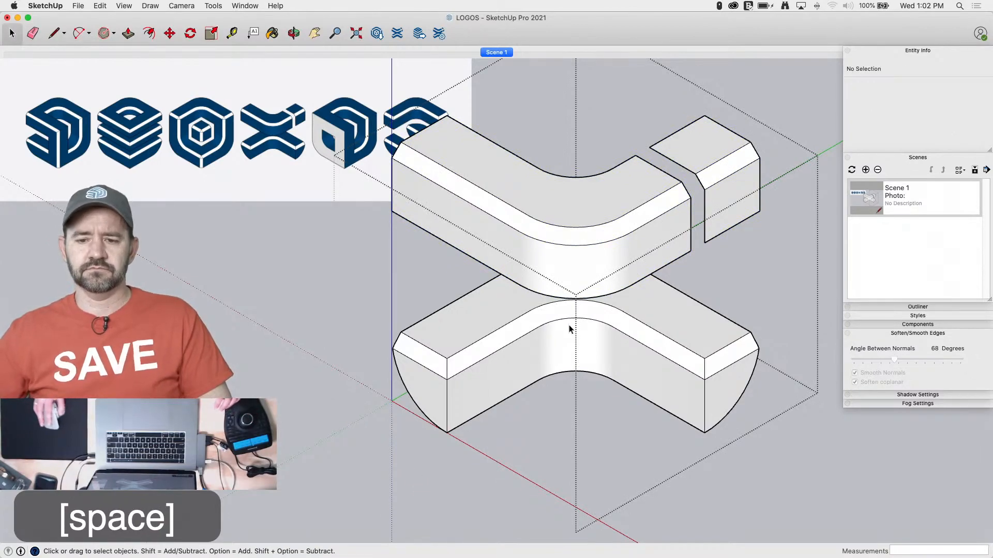
# Overlay the model on the X-shaped logo in the background reference at matching size to compare their proportions and the gap
pyautogui.scroll(-5, 568, 325)
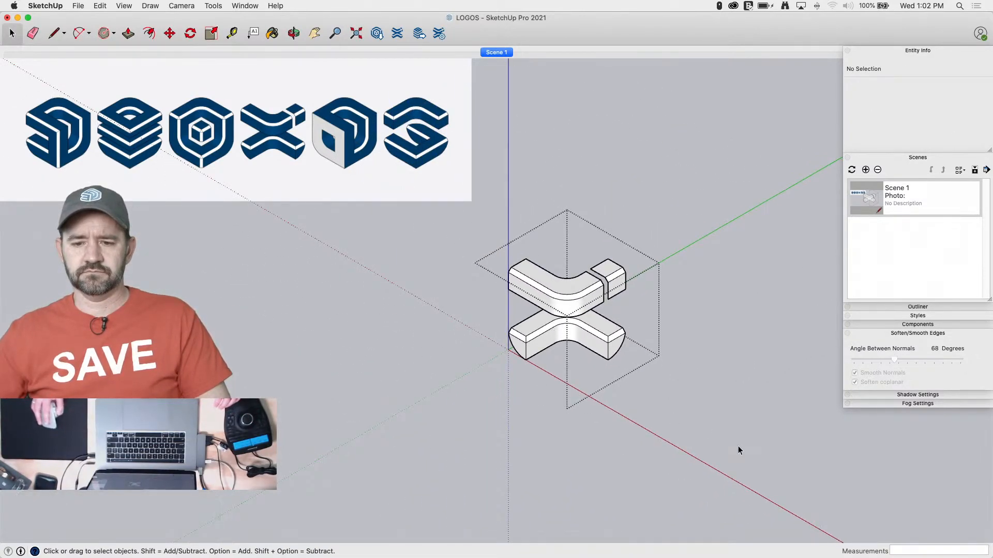
pyautogui.scroll(-1, 738, 451)
pyautogui.scroll(-2, 196, 119)
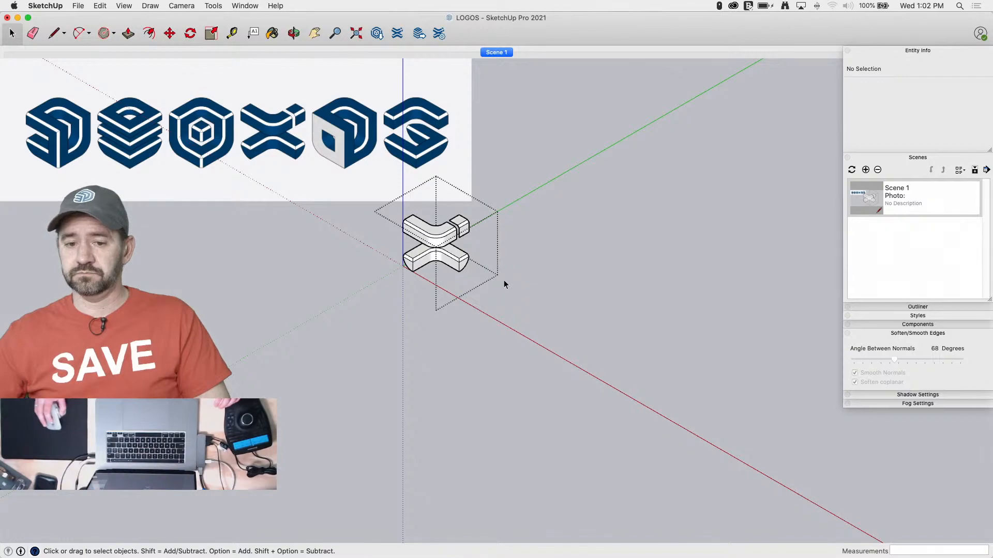
pyautogui.scroll(3, 517, 292)
pyautogui.scroll(-4, 114, 101)
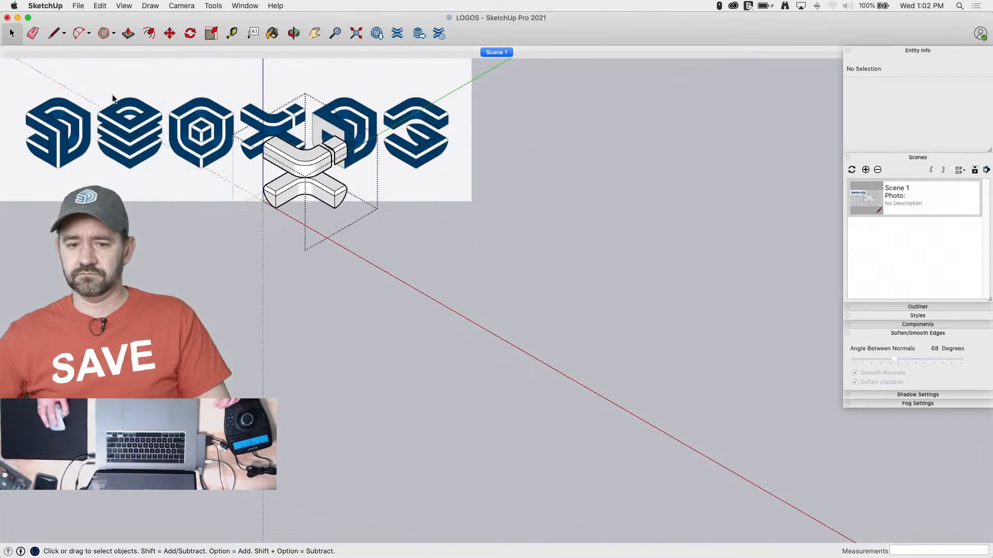
pyautogui.scroll(1, 259, 263)
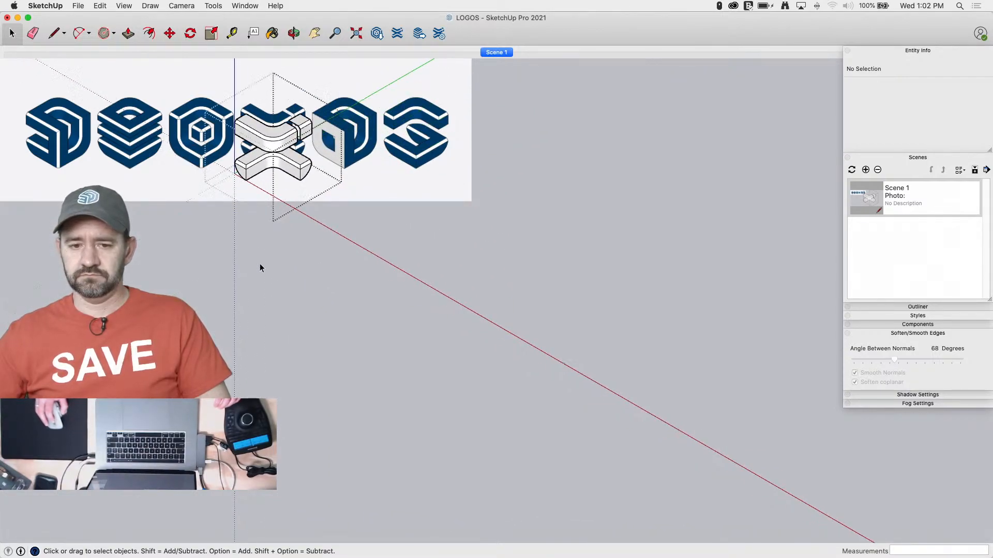
pyautogui.scroll(1, 258, 262)
pyautogui.scroll(-2, 272, 138)
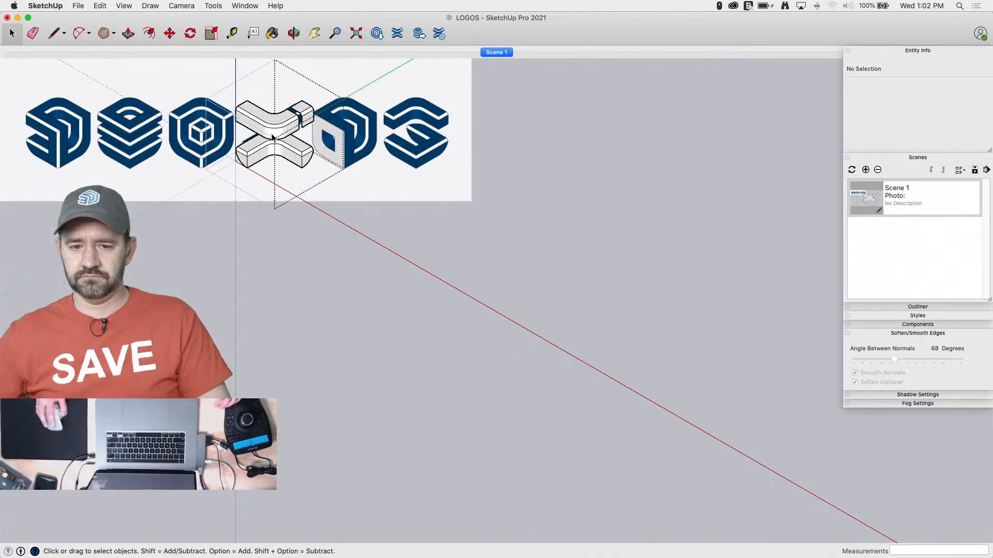
pyautogui.scroll(-1, 273, 137)
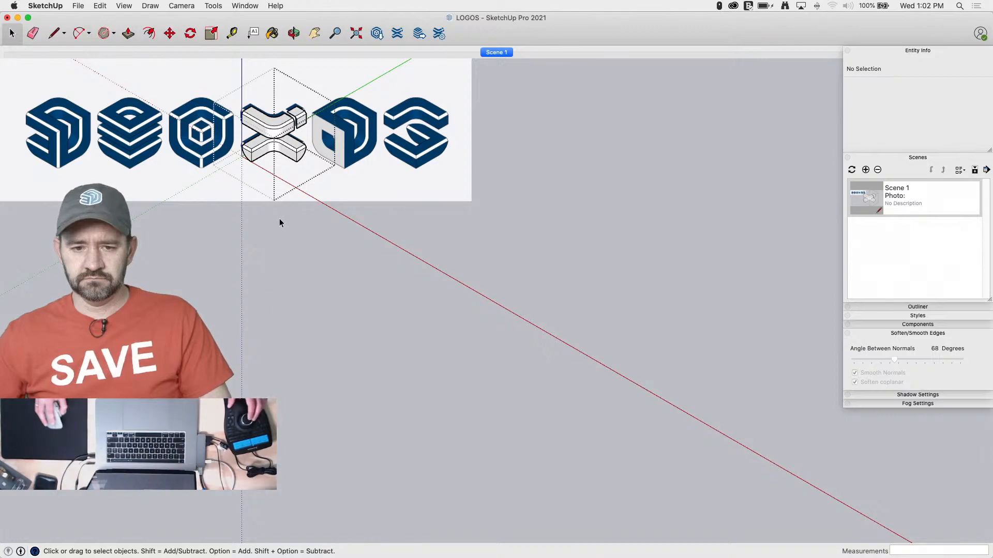
pyautogui.click(314, 33)
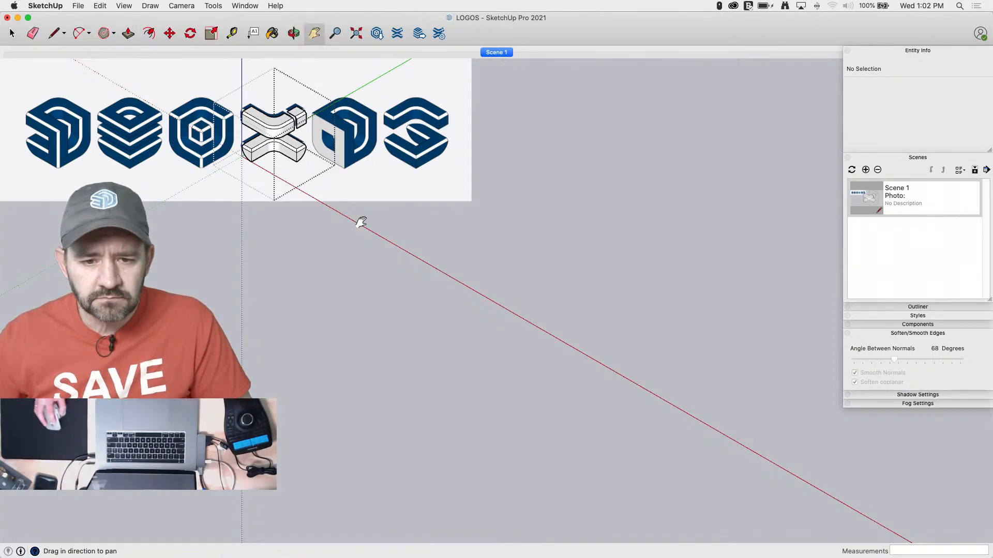
pyautogui.moveTo(368, 271); pyautogui.dragTo(366, 273)
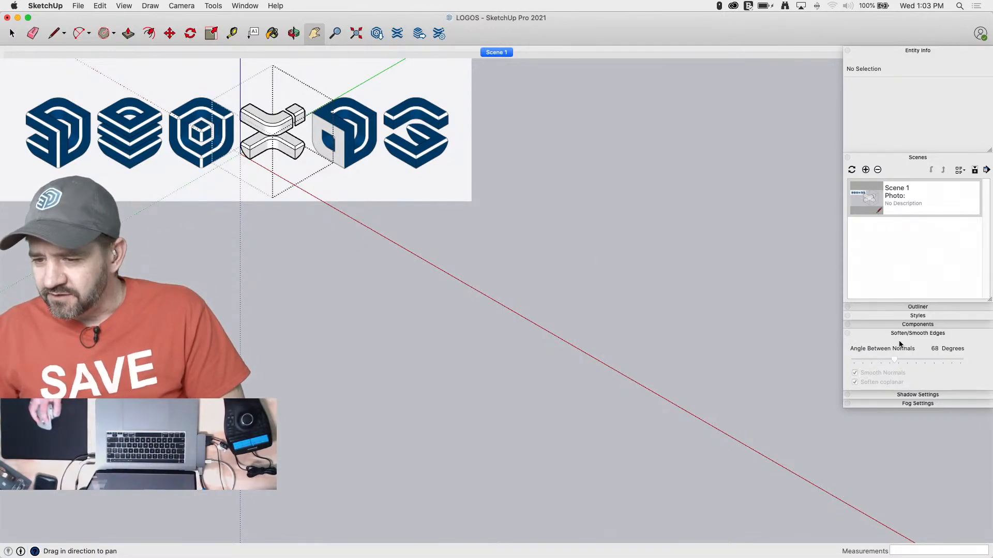
# Turn off Profiles in the edge settings of the current style
pyautogui.click(894, 317)
pyautogui.click(896, 372)
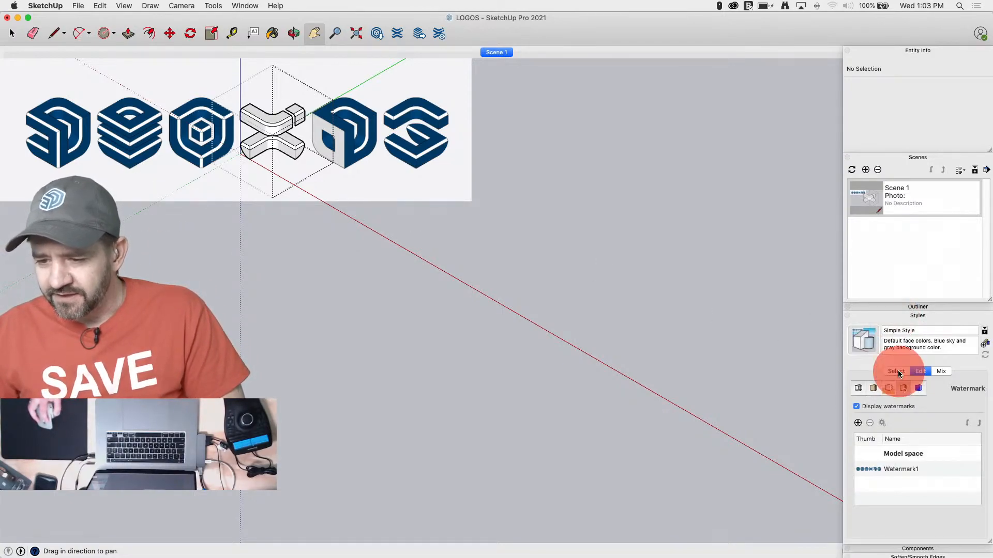
pyautogui.click(923, 371)
pyautogui.click(859, 387)
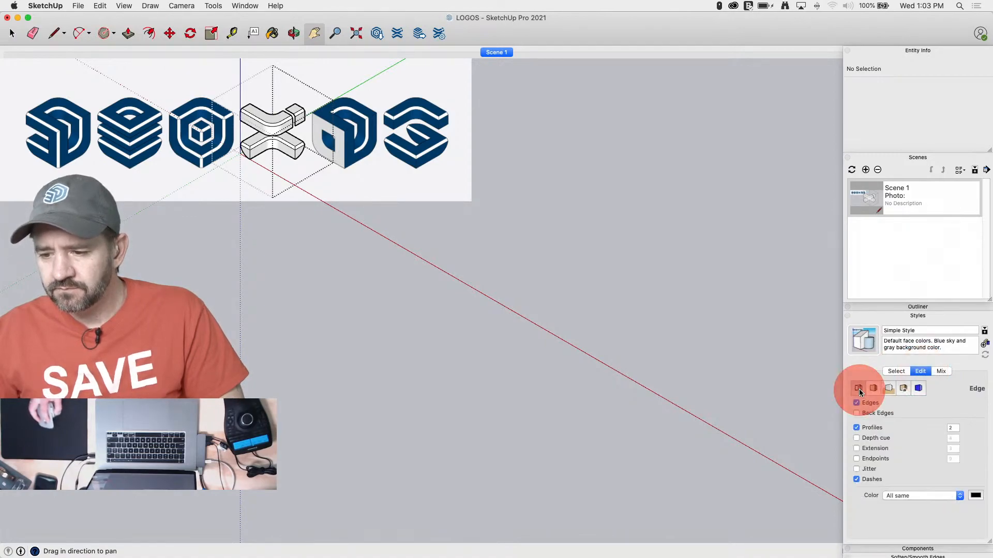
pyautogui.click(856, 428)
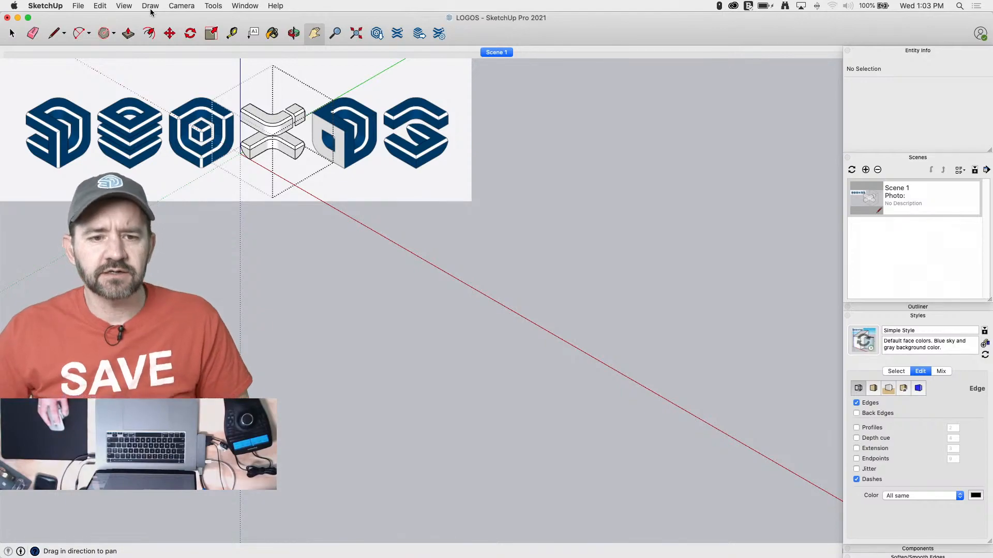
# Turn on the X-ray face style to compare the X-shaped logo with the reference, and close its group
pyautogui.moveTo(127, 9); pyautogui.dragTo(226, 184)
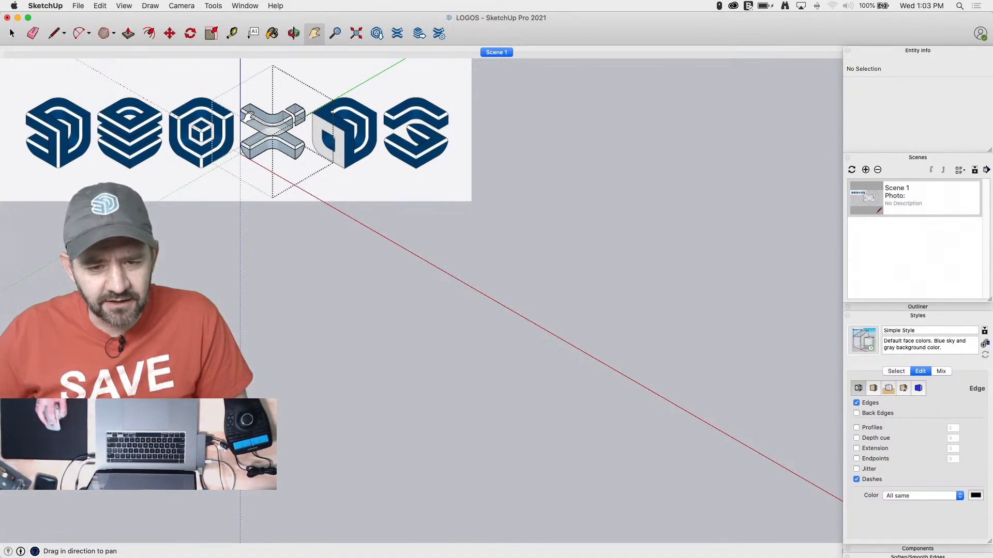
pyautogui.press('space')
pyautogui.click(370, 215)
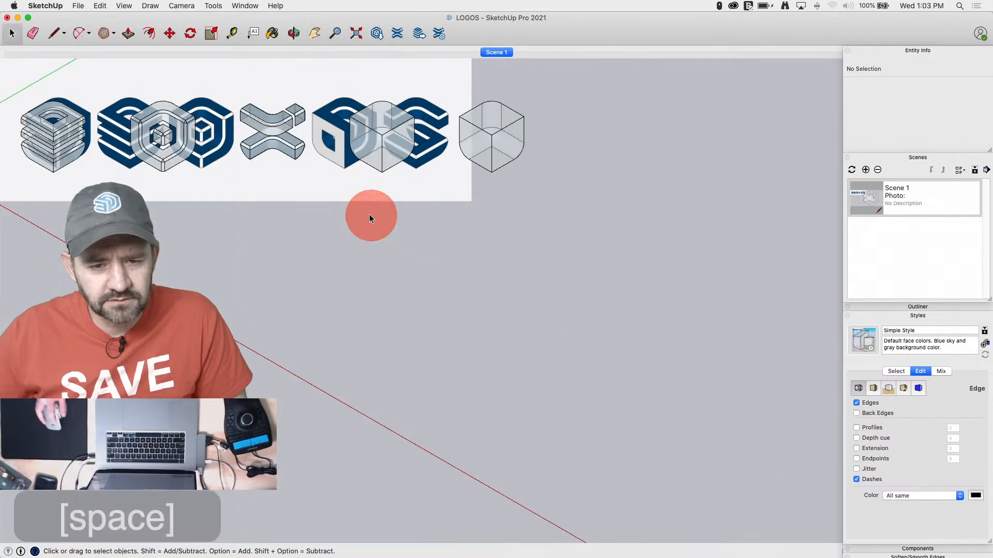
# Turn off the X-ray face style so the models have opaque faces
pyautogui.click(315, 33)
pyautogui.moveTo(259, 264); pyautogui.dragTo(308, 376)
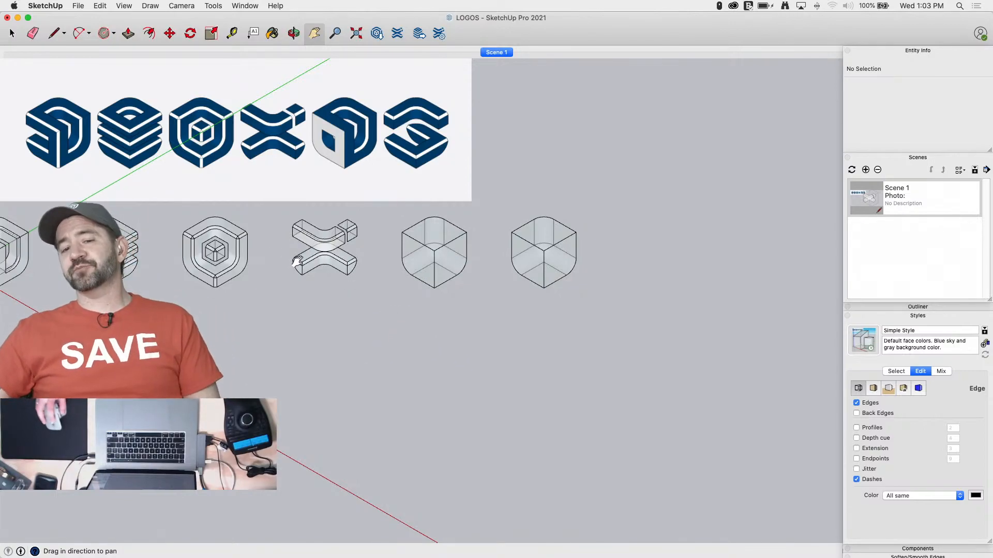
pyautogui.click(126, 7)
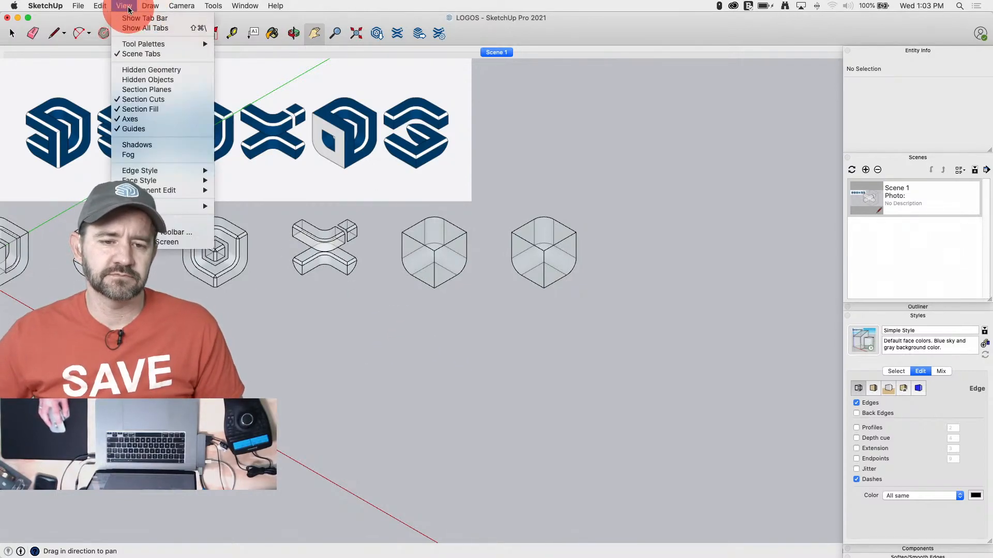
pyautogui.moveTo(165, 180)
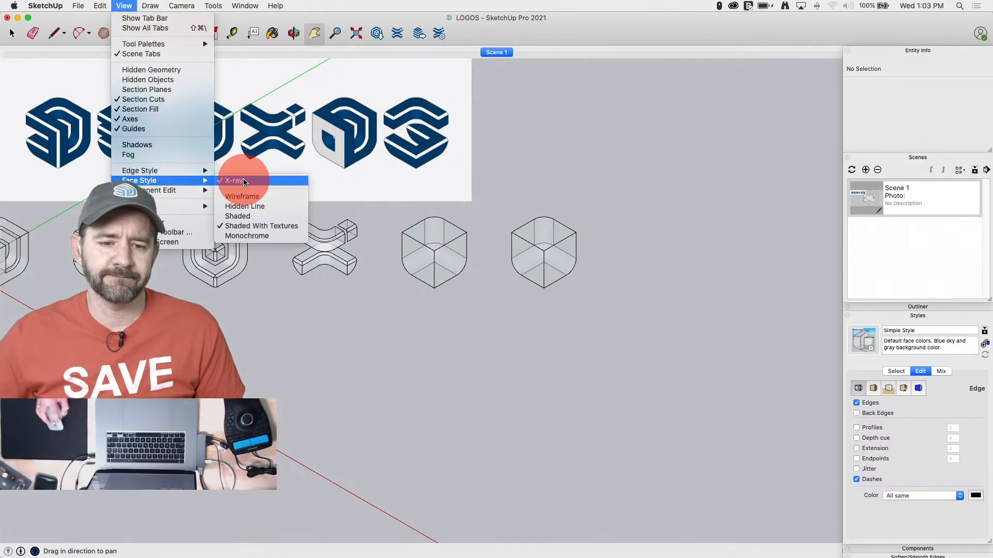
pyautogui.click(244, 181)
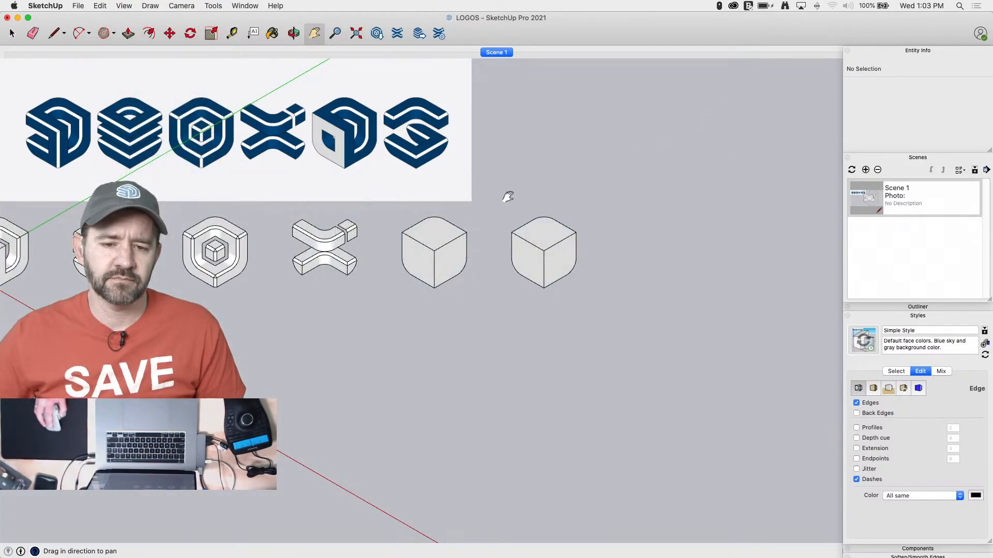
# Switch the camera from parallel projection to perspective
pyautogui.scroll(3, 335, 267)
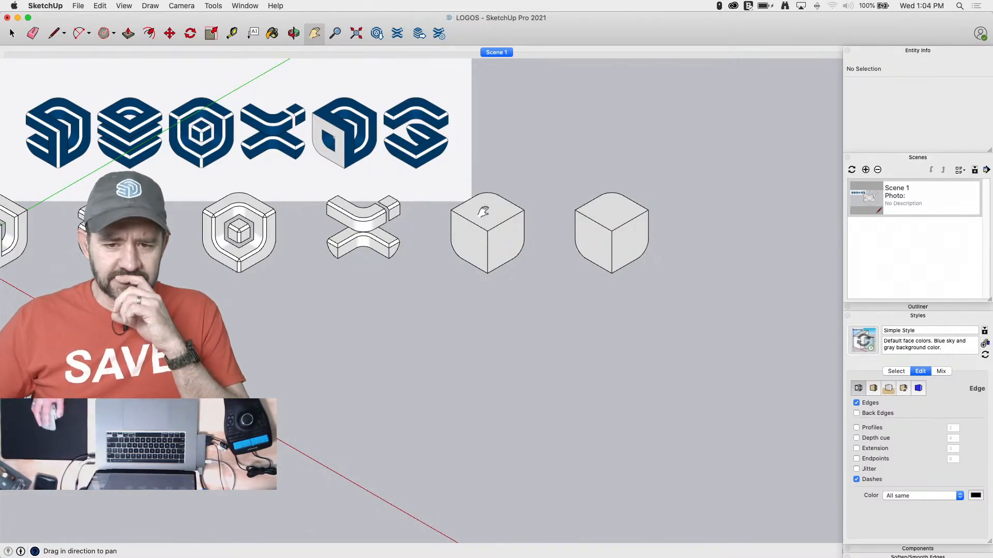
pyautogui.scroll(-3, 538, 159)
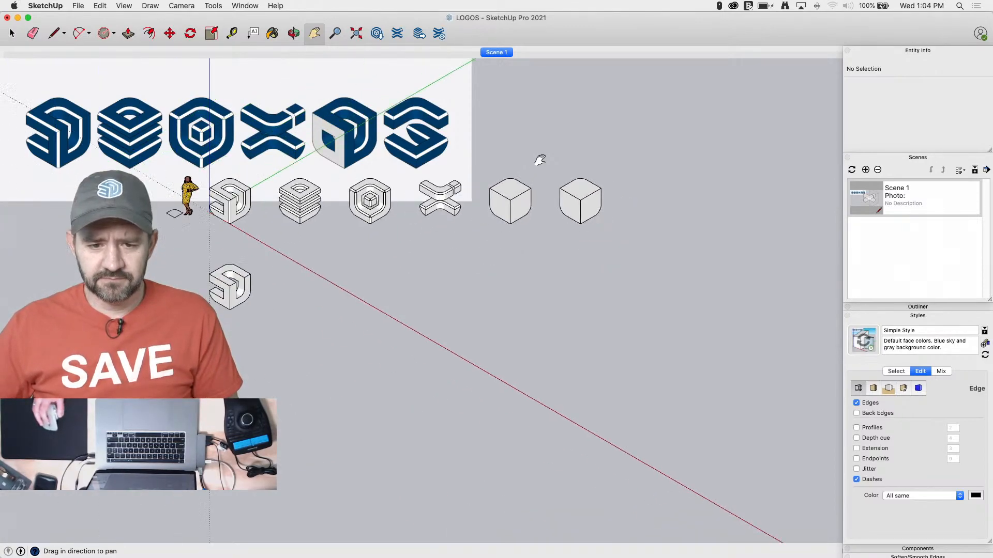
pyautogui.scroll(2, 533, 170)
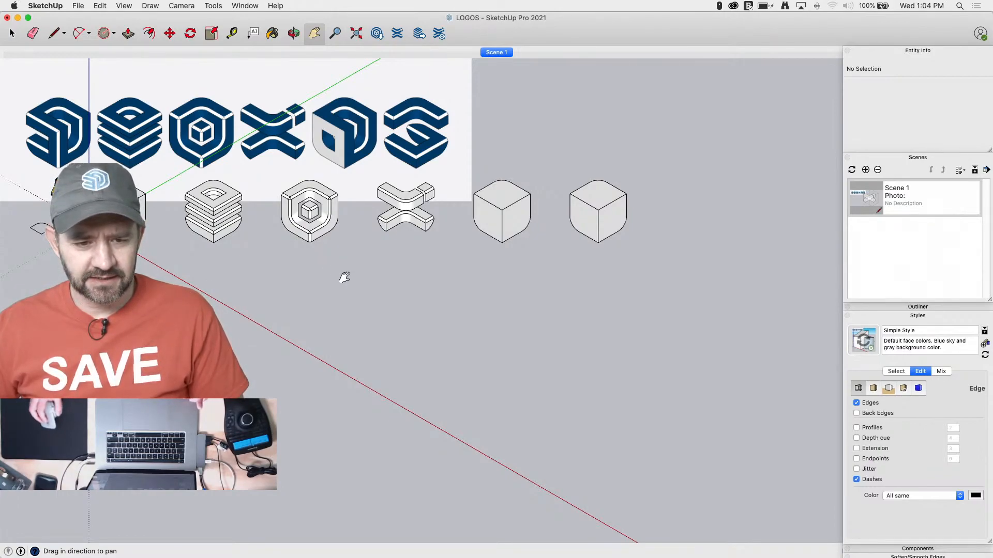
pyautogui.scroll(3, 481, 222)
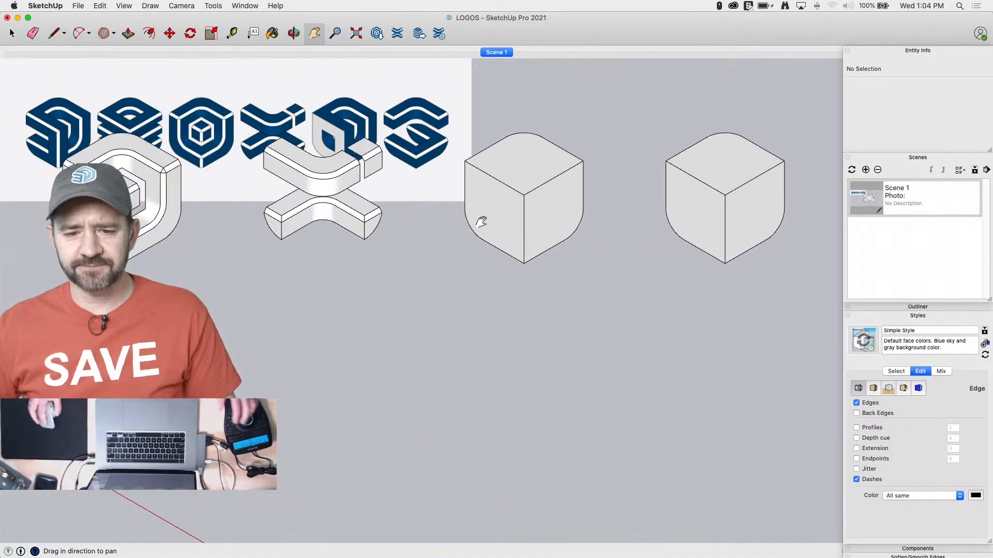
pyautogui.scroll(-3, 445, 317)
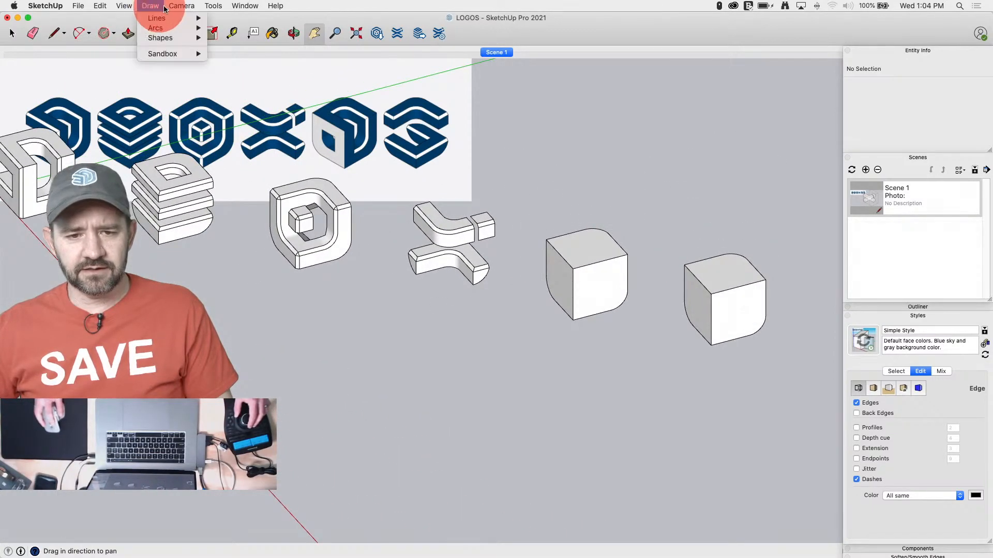
pyautogui.click(196, 8)
pyautogui.click(209, 64)
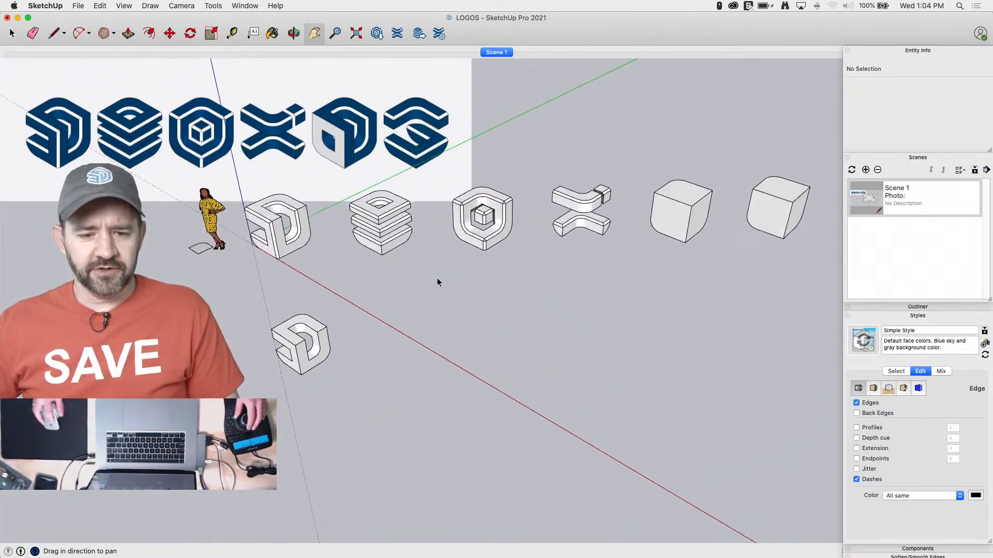
# Paste a copy of the small rounded profile, stand it upright and align its corner with the fifth cube's front vertical edge at the top
pyautogui.press('space')
pyautogui.click(230, 252)
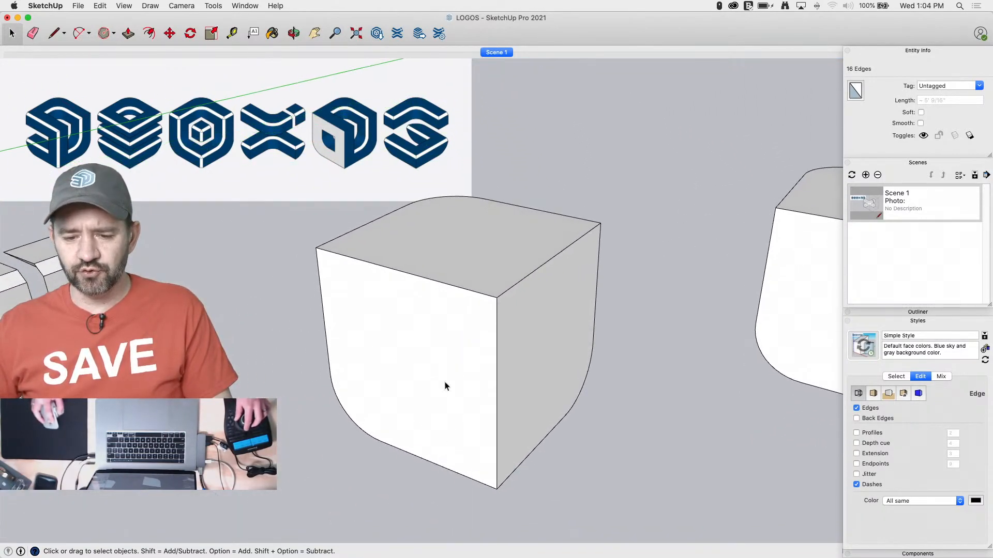
pyautogui.press('super+v')
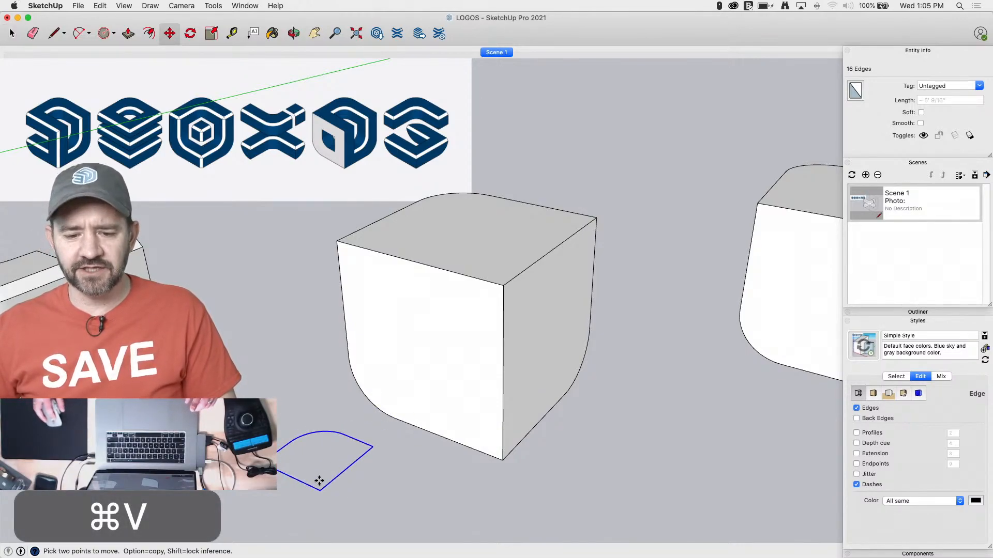
pyautogui.press('q')
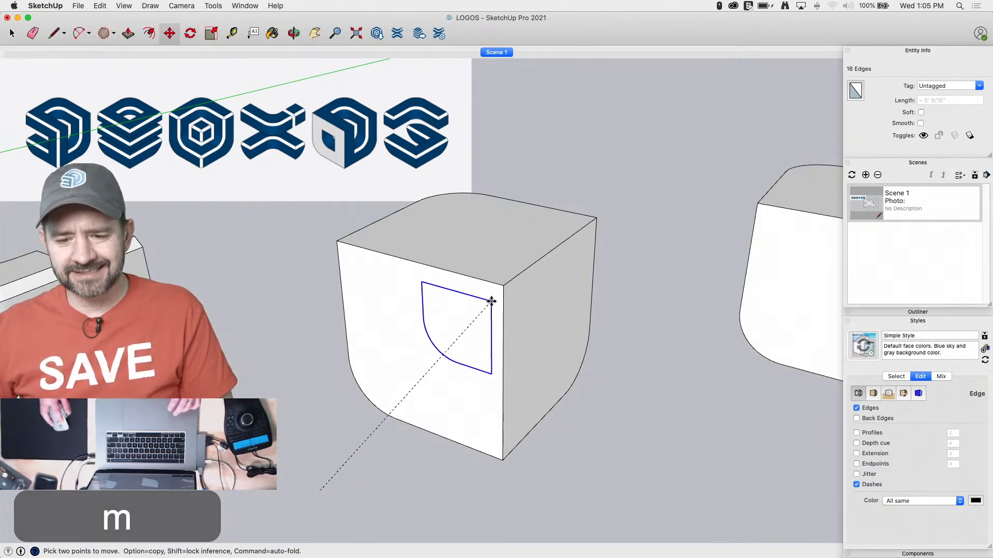
pyautogui.click(501, 280)
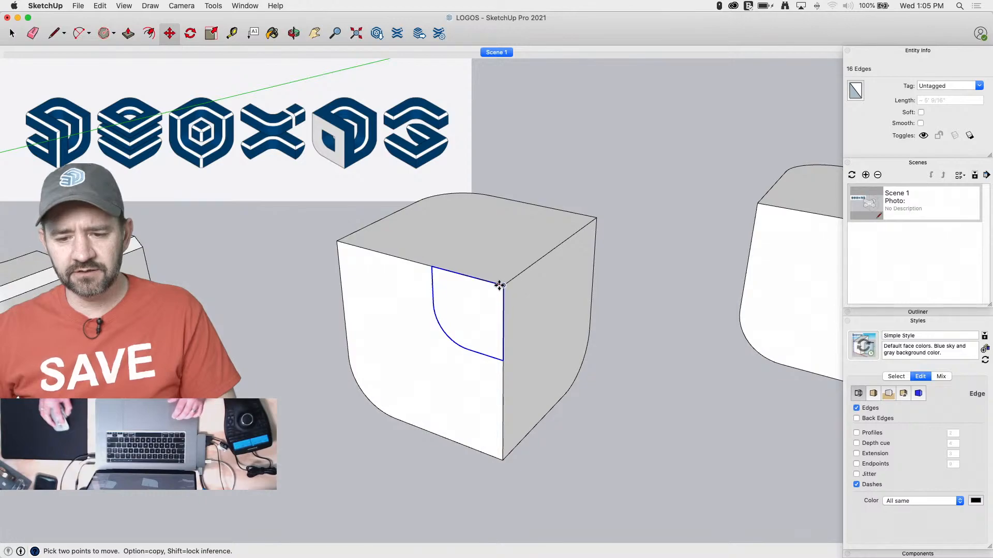
# Move the profile 12" along the cube's top edge away from the front corner, and down the face
pyautogui.write('12')
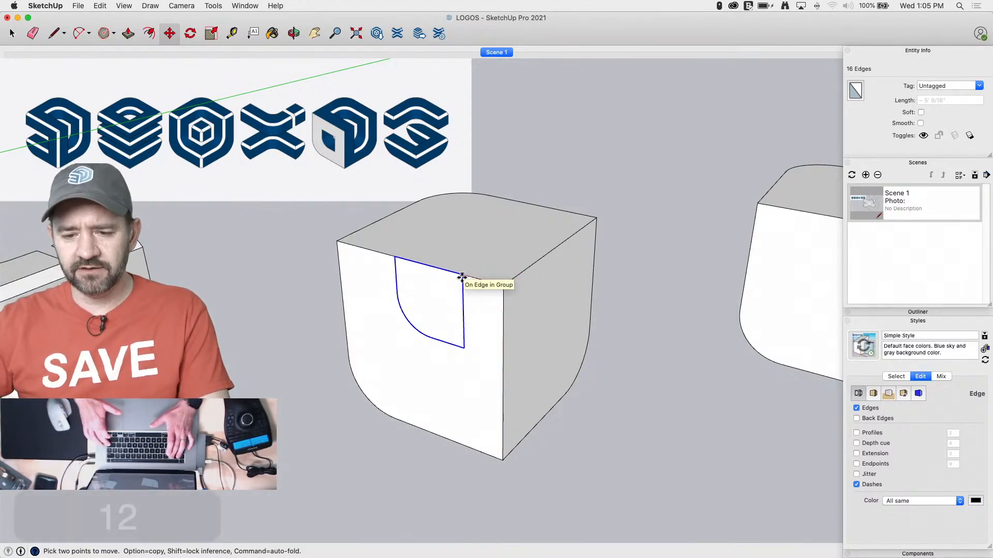
pyautogui.press('Return')
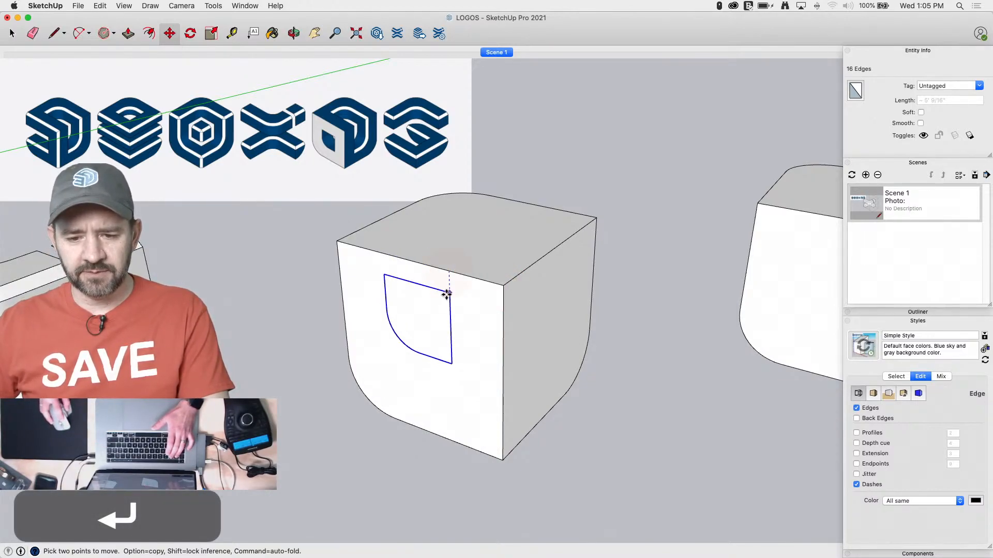
pyautogui.press('Return')
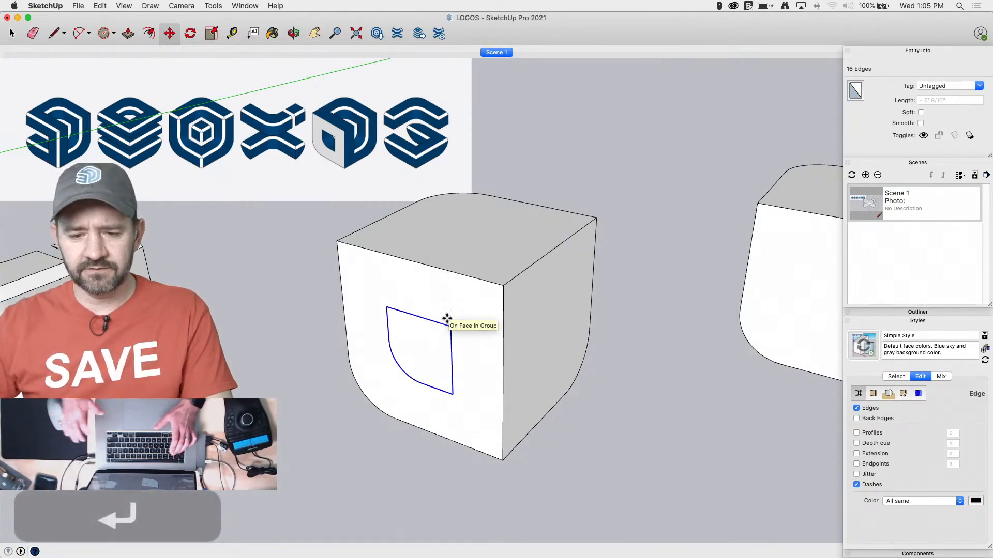
# Rotate a copy of the profile about the cube's front upper corner onto the adjacent side face
pyautogui.moveTo(457, 338); pyautogui.dragTo(496, 294, button='middle')
pyautogui.press('q')
pyautogui.moveTo(567, 329); pyautogui.dragTo(560, 326, button='middle')
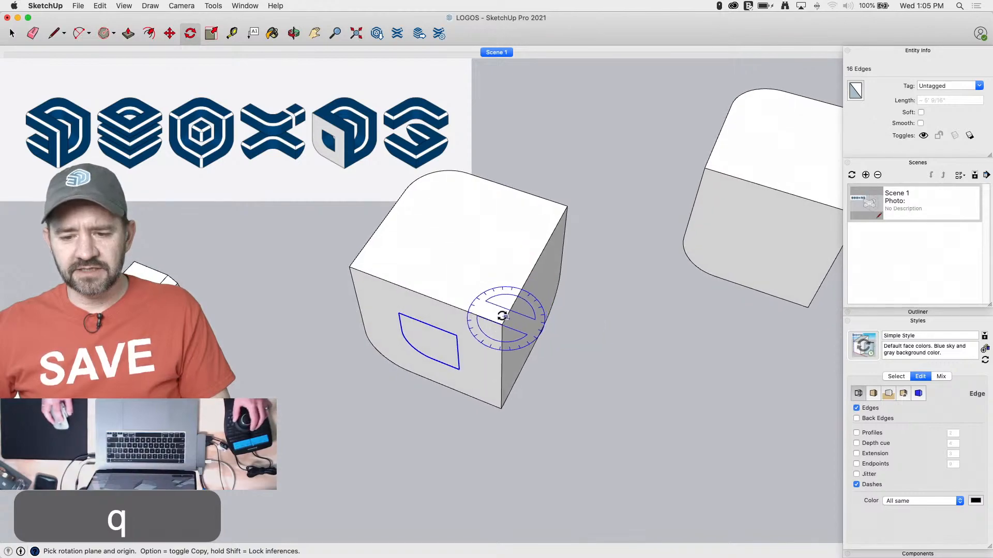
pyautogui.moveTo(501, 324); pyautogui.dragTo(434, 301)
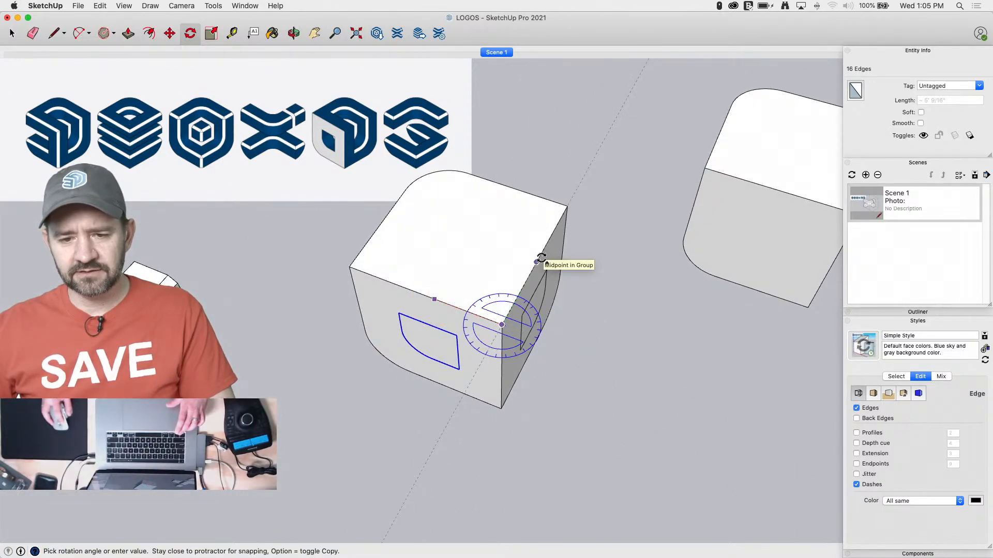
# Rotate another copy of the profile about the same corner, locked to the green axis, onto the cube's top face
pyautogui.press('Left')
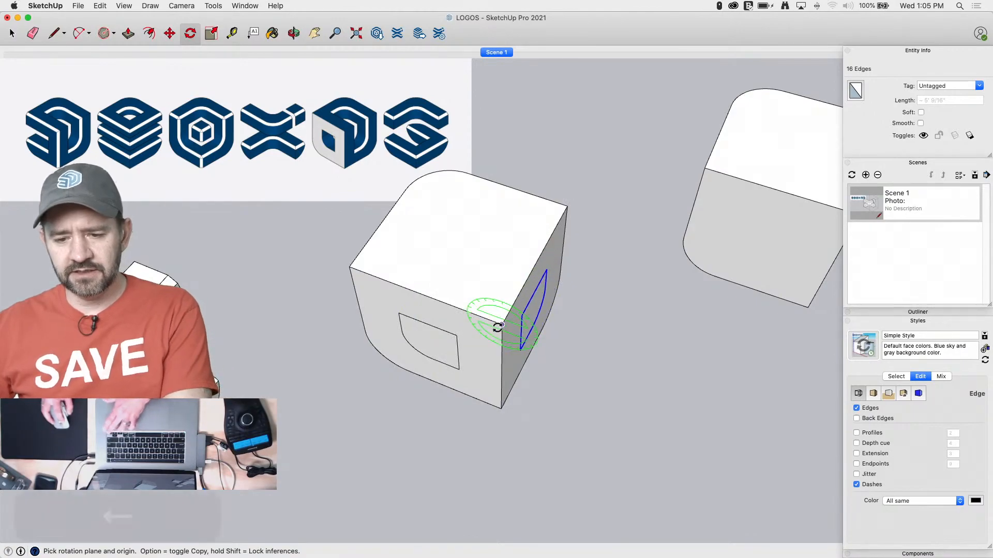
pyautogui.click(501, 324)
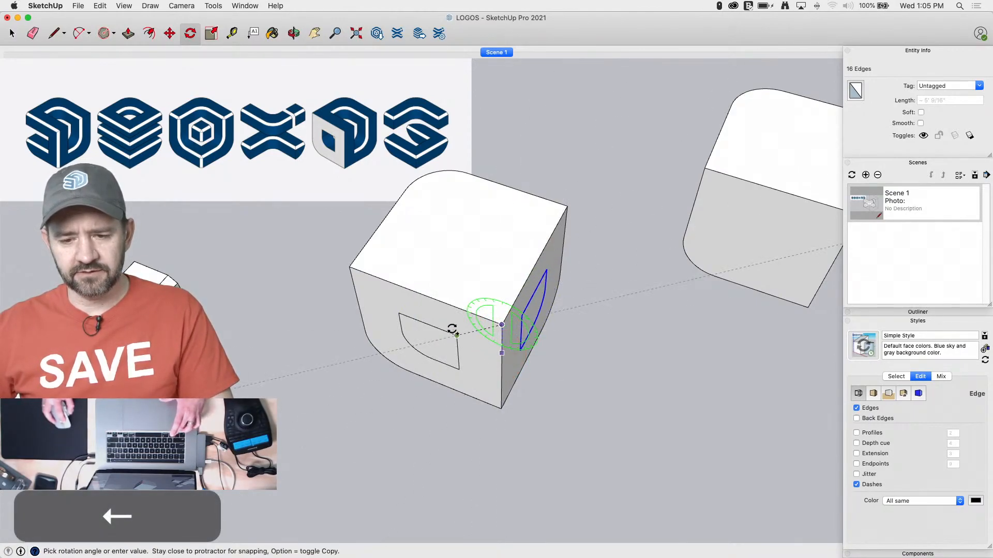
pyautogui.click(422, 296)
pyautogui.press('space')
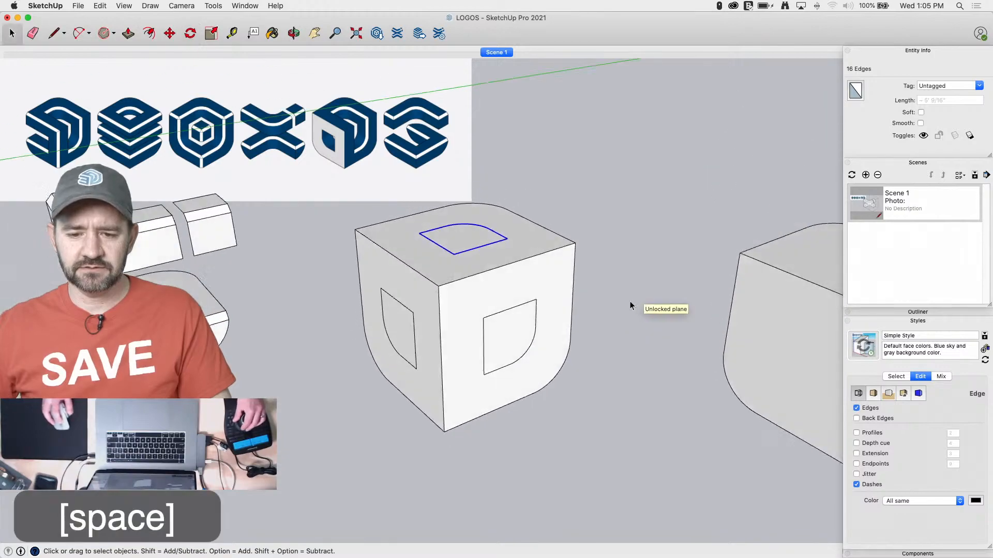
# Draw lines joining the top-face profile's corners over the cube's edge to the matching corners of the adjacent side-face profile
pyautogui.press('l')
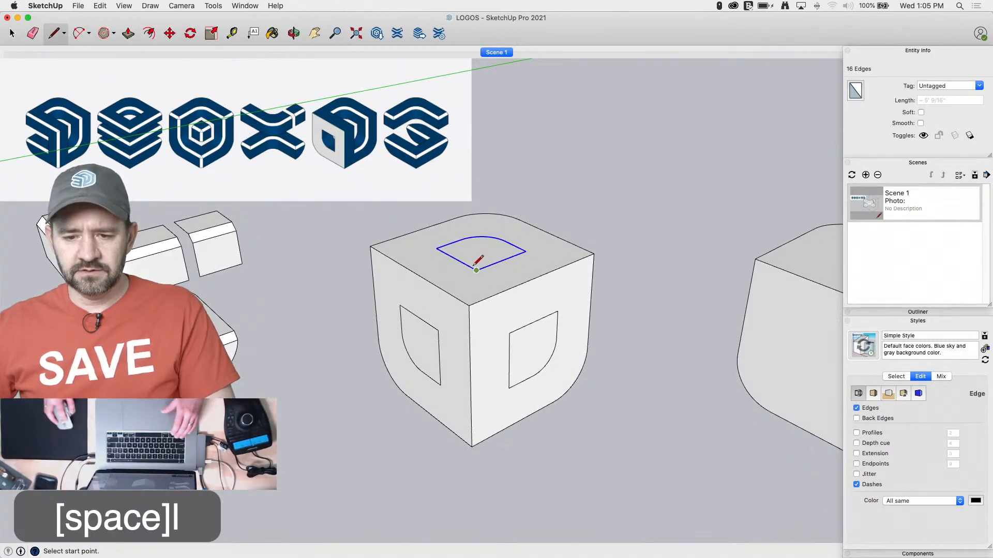
pyautogui.click(476, 270)
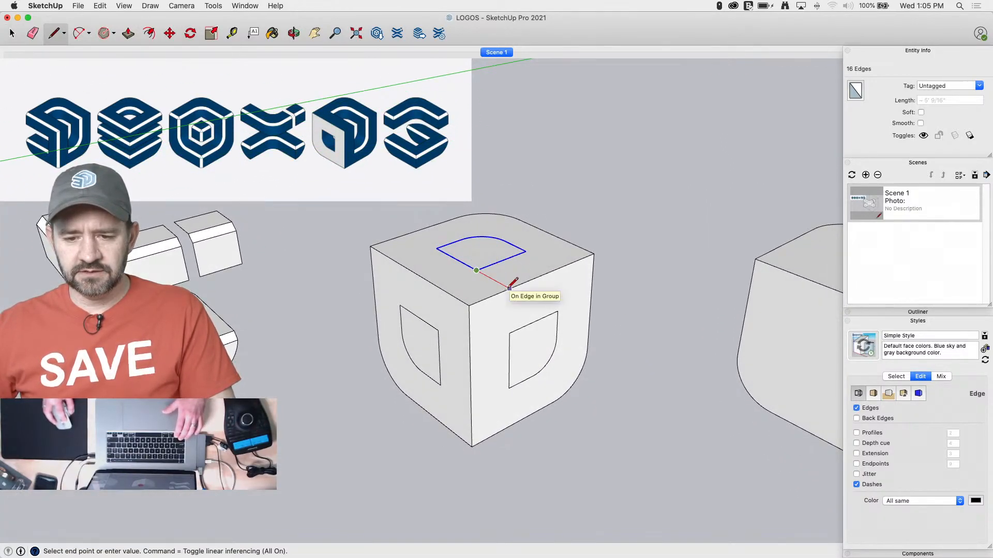
pyautogui.press('l')
pyautogui.click(526, 252)
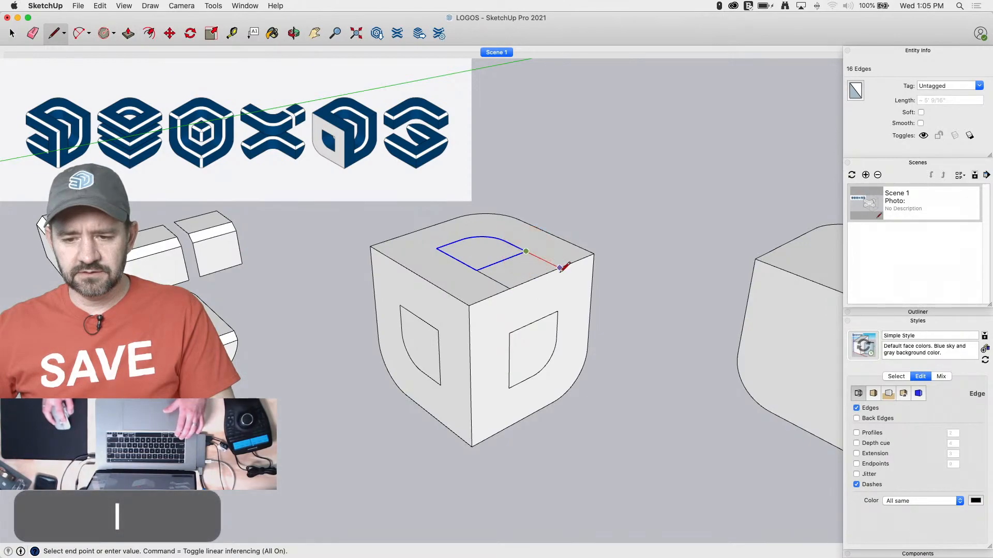
pyautogui.click(556, 313)
pyautogui.press('l')
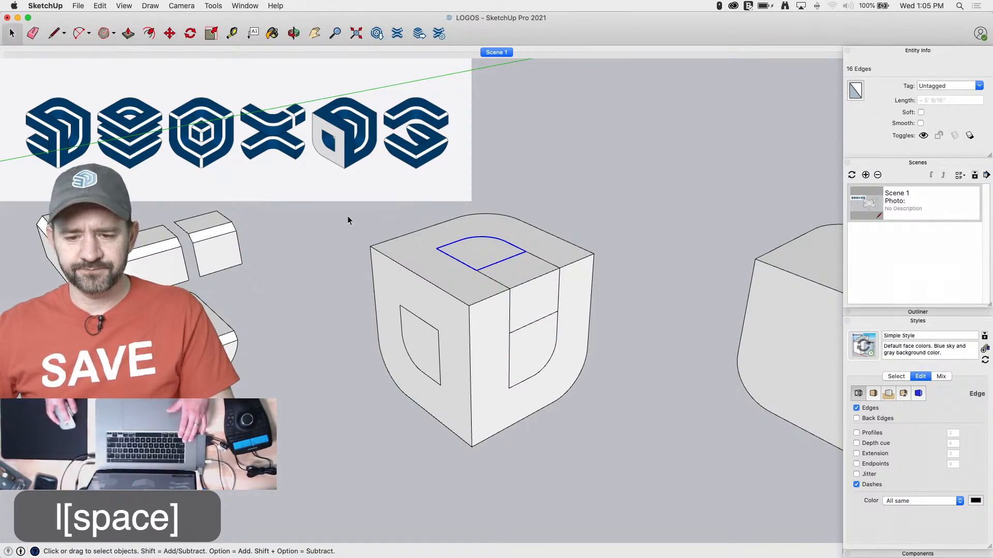
# Cut all the profile edges laid out on the fifth cube and paste them in place inside the cube's group
pyautogui.moveTo(610, 493); pyautogui.dragTo(588, 429)
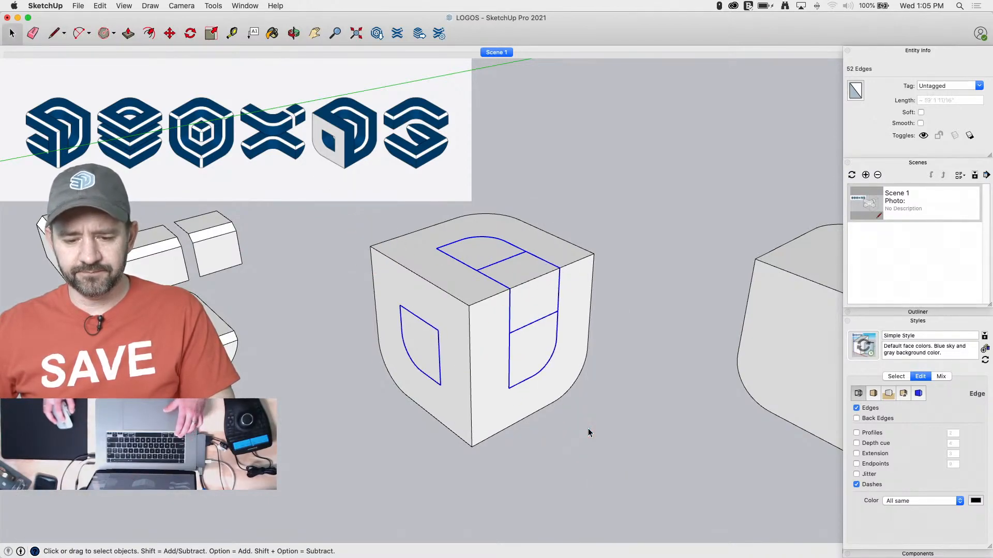
pyautogui.press('super+x')
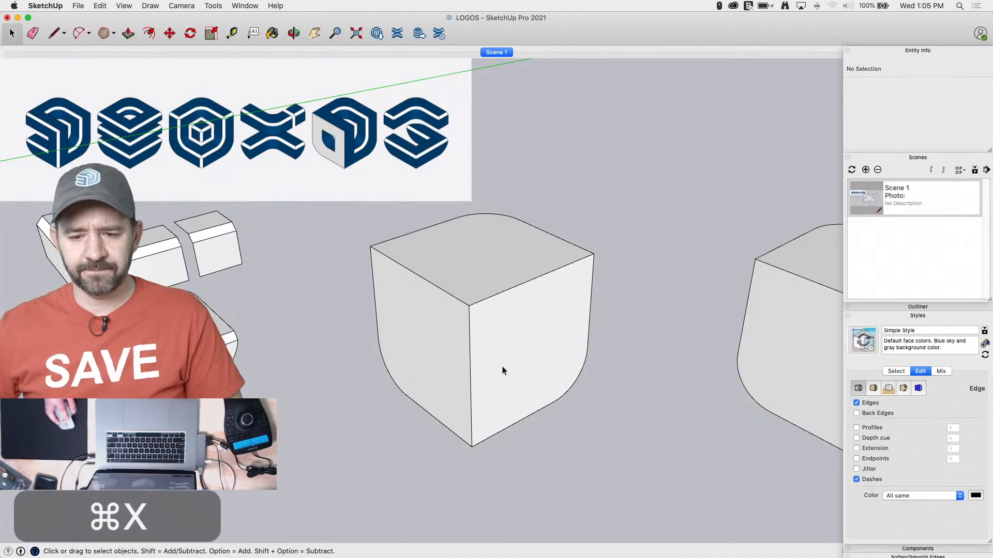
pyautogui.doubleClick(511, 368)
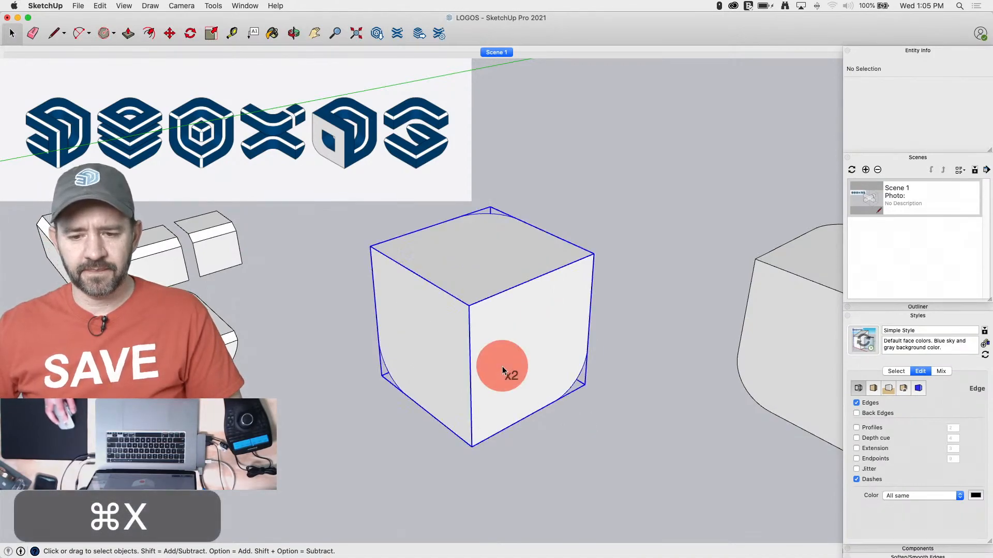
pyautogui.click(122, 6)
pyautogui.click(98, 6)
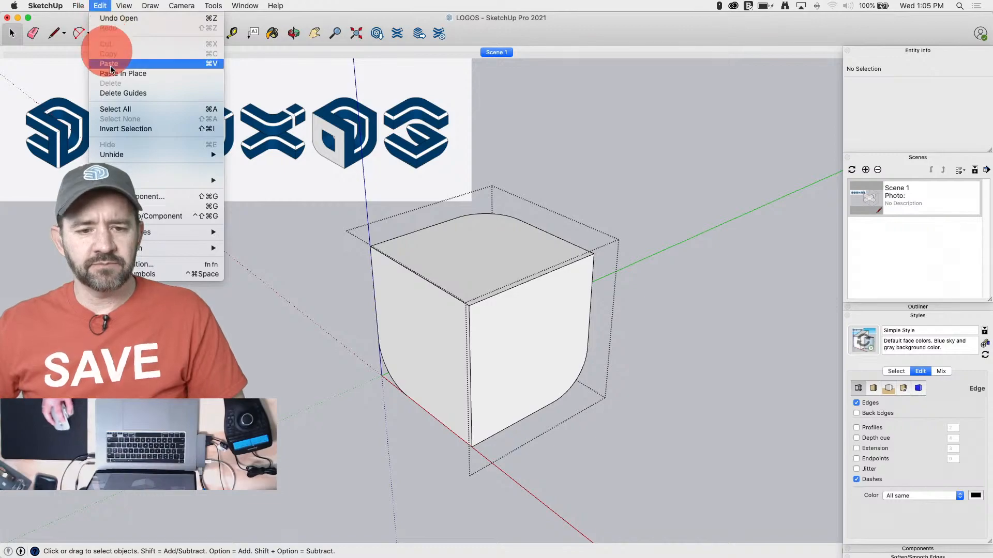
pyautogui.click(129, 74)
# Erase the lines dividing the joined top and side profile, and retrace the straight vertical edge of the front-face profile
pyautogui.press('e')
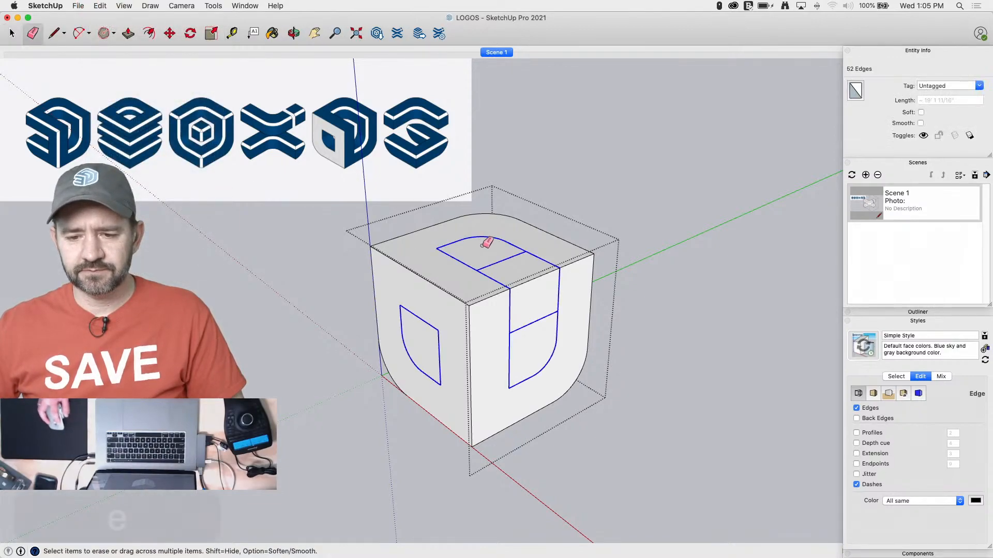
pyautogui.moveTo(503, 254); pyautogui.dragTo(539, 327)
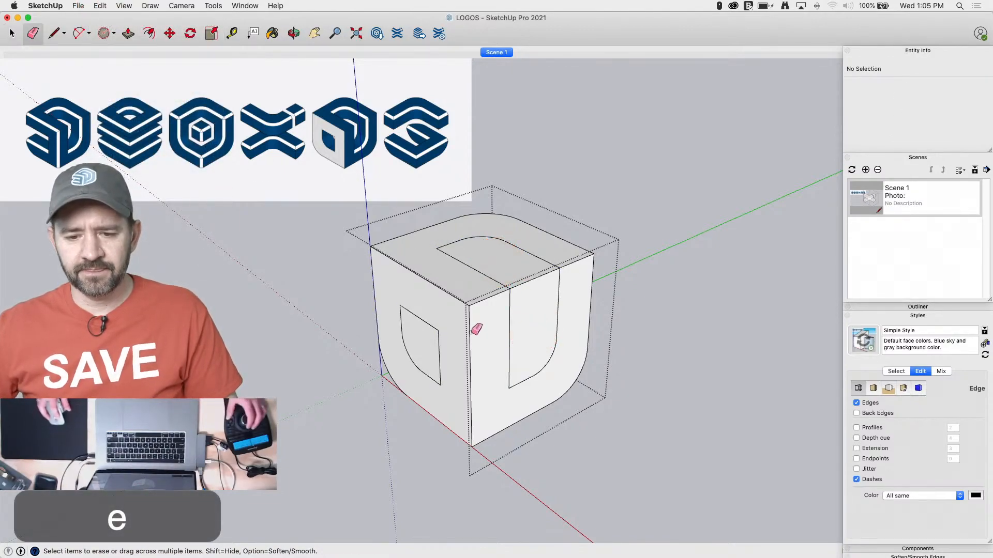
pyautogui.press('p')
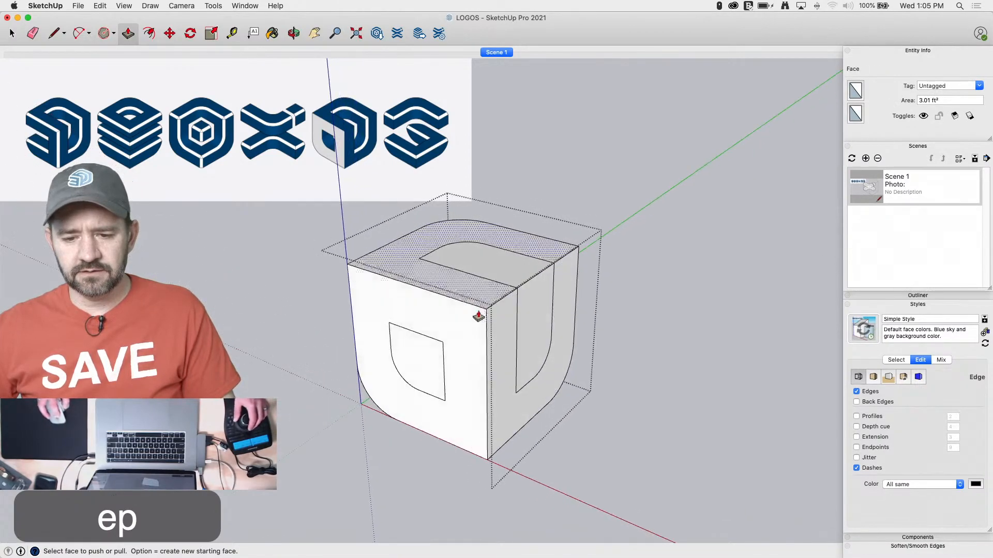
pyautogui.press('l')
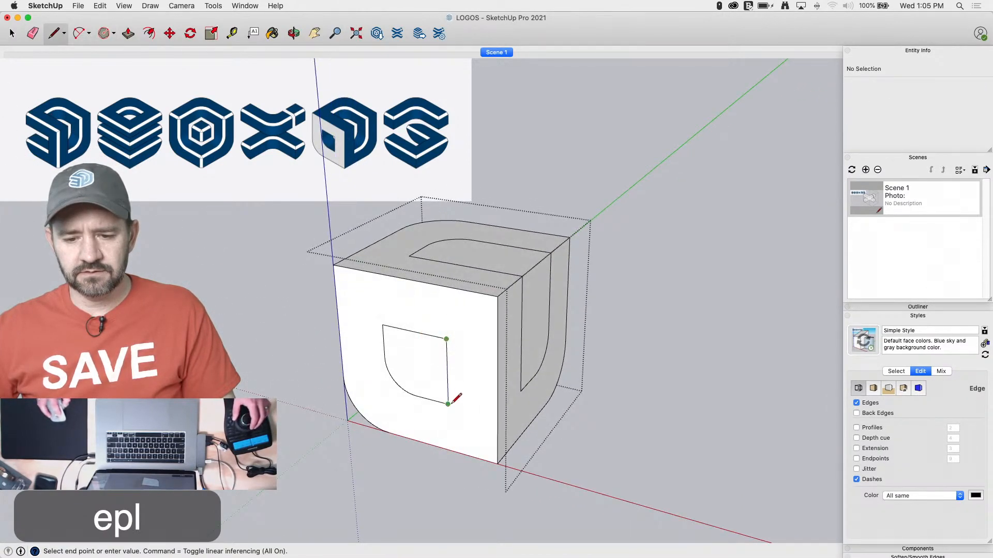
pyautogui.press('space')
pyautogui.click(419, 368)
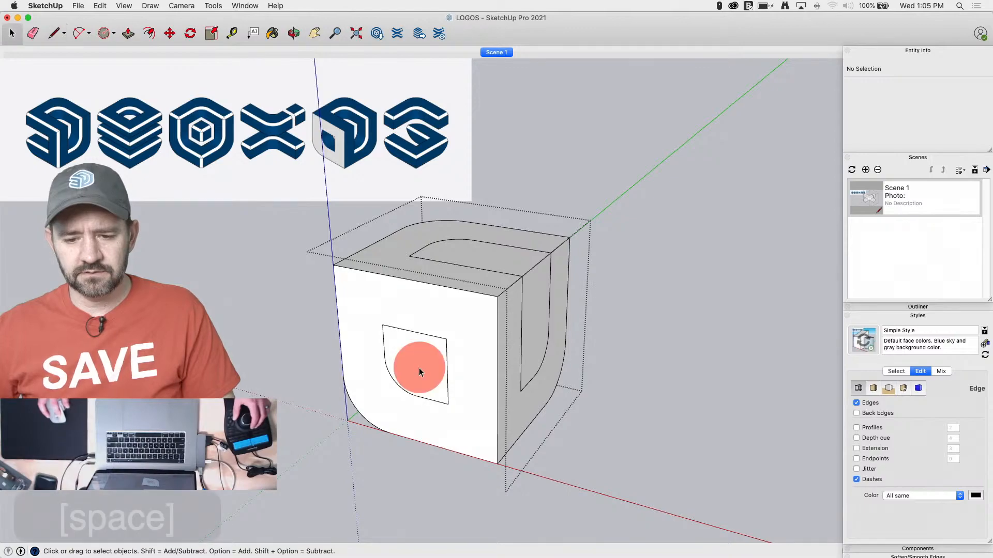
pyautogui.click(421, 299)
# Push/Pull the U-shaped side profile through past the cube's back, and the top and front profiles into the cube
pyautogui.press('p')
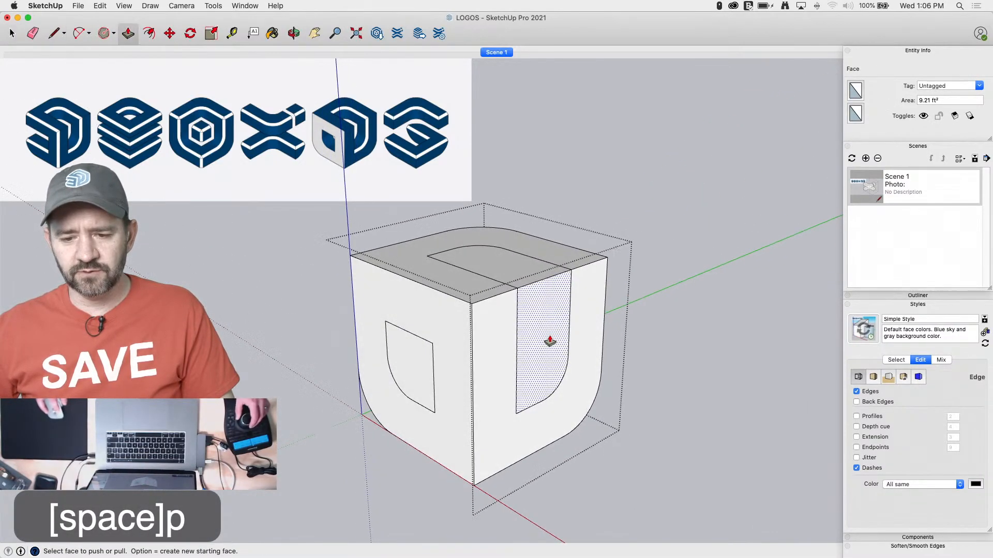
pyautogui.moveTo(547, 338); pyautogui.dragTo(256, 327)
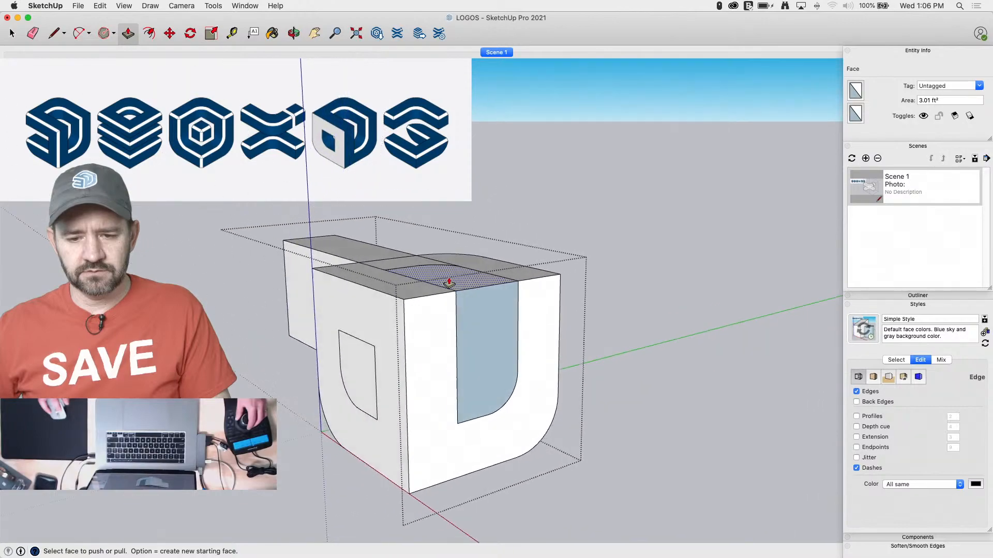
pyautogui.moveTo(449, 282); pyautogui.dragTo(424, 398)
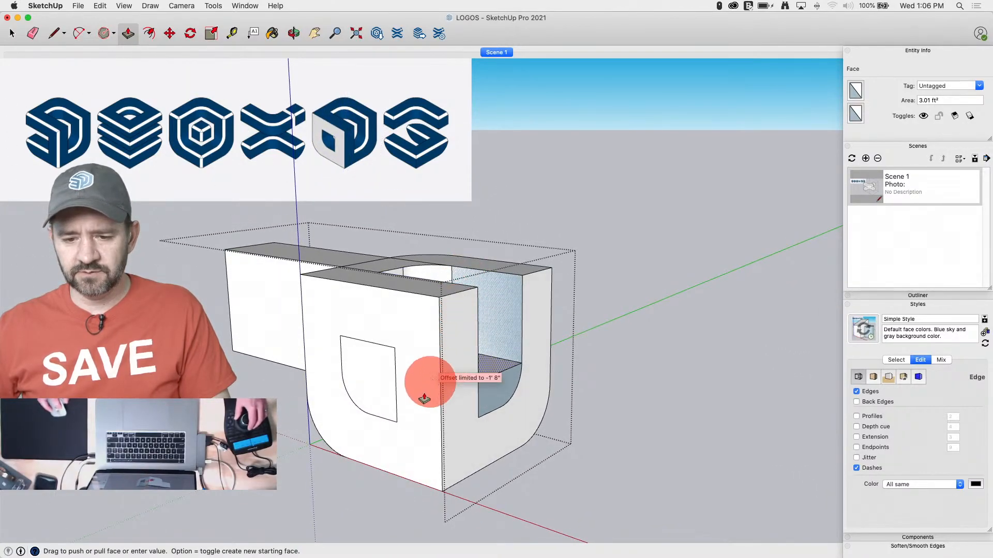
pyautogui.click(397, 425)
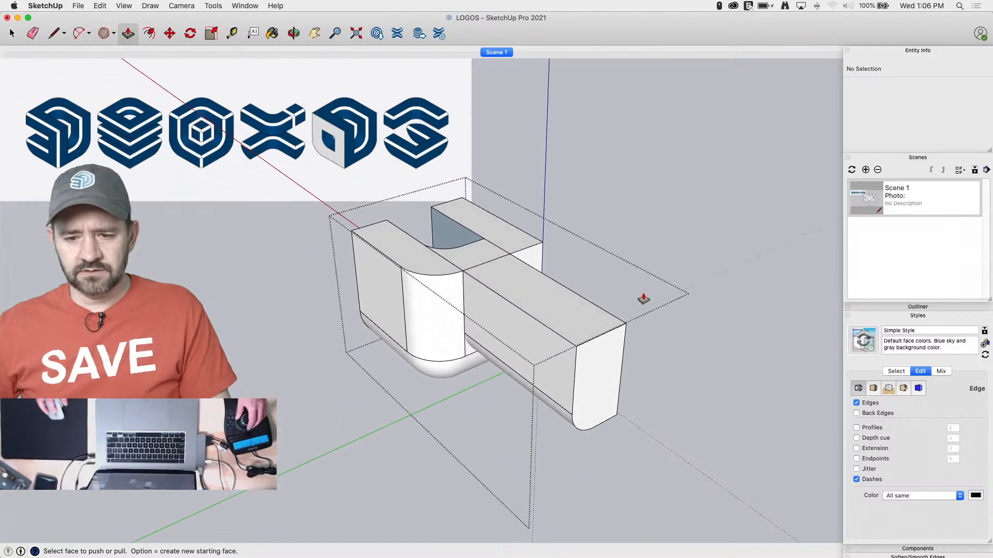
# Intersect the faces of the whole shape with the selection and delete the beam protruding past the cube's back
pyautogui.press('space')
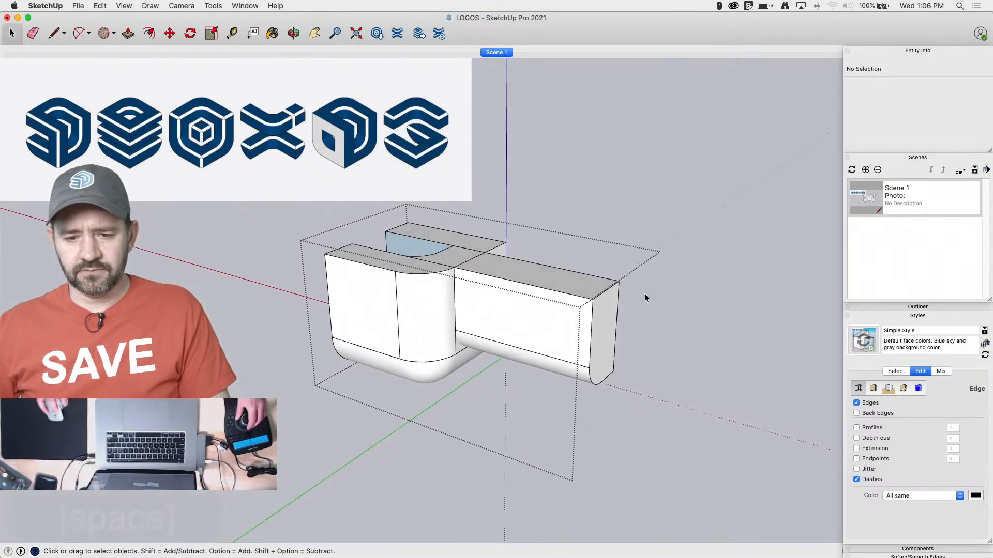
pyautogui.moveTo(681, 209); pyautogui.dragTo(590, 237)
pyautogui.moveTo(148, 459); pyautogui.dragTo(150, 455)
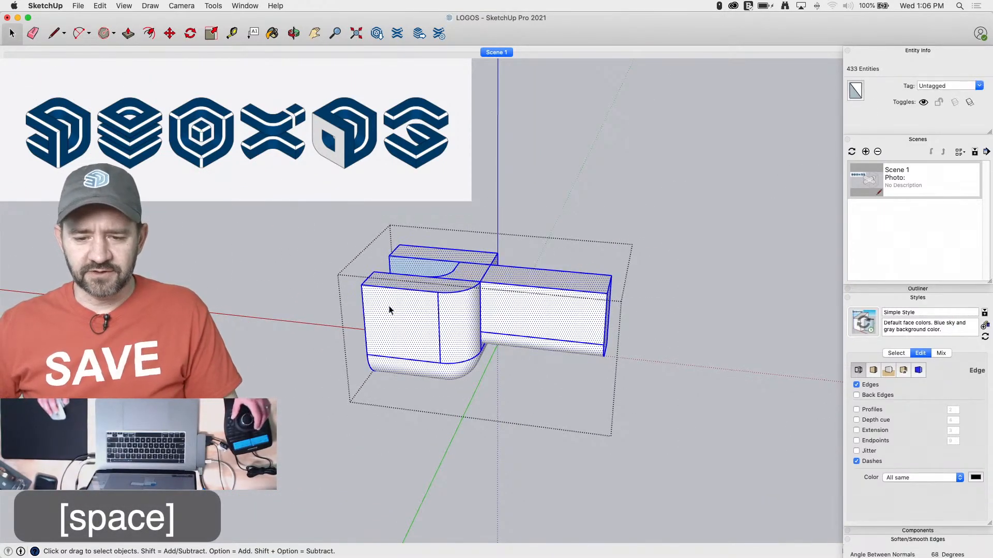
pyautogui.rightClick(389, 305)
pyautogui.moveTo(441, 396)
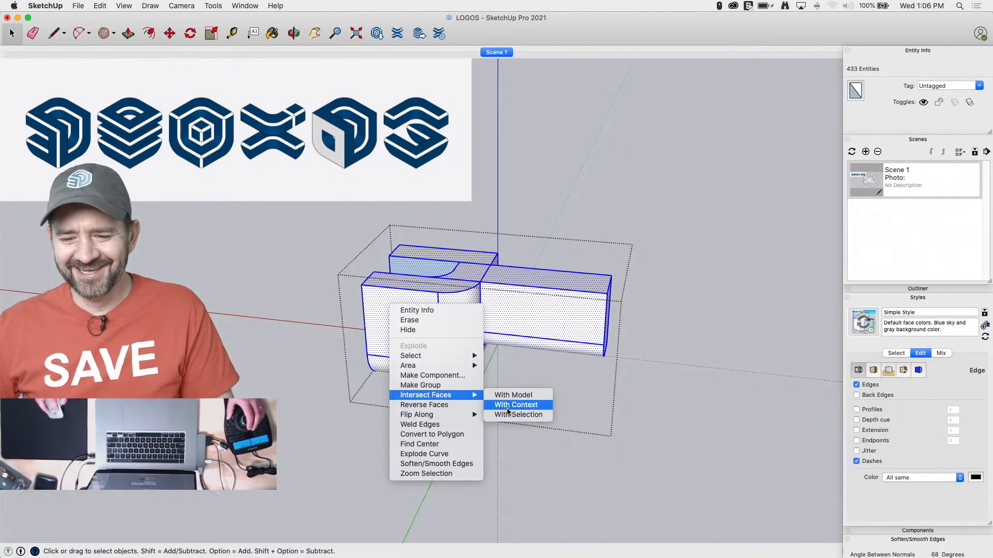
pyautogui.click(514, 420)
pyautogui.moveTo(656, 243); pyautogui.dragTo(507, 443)
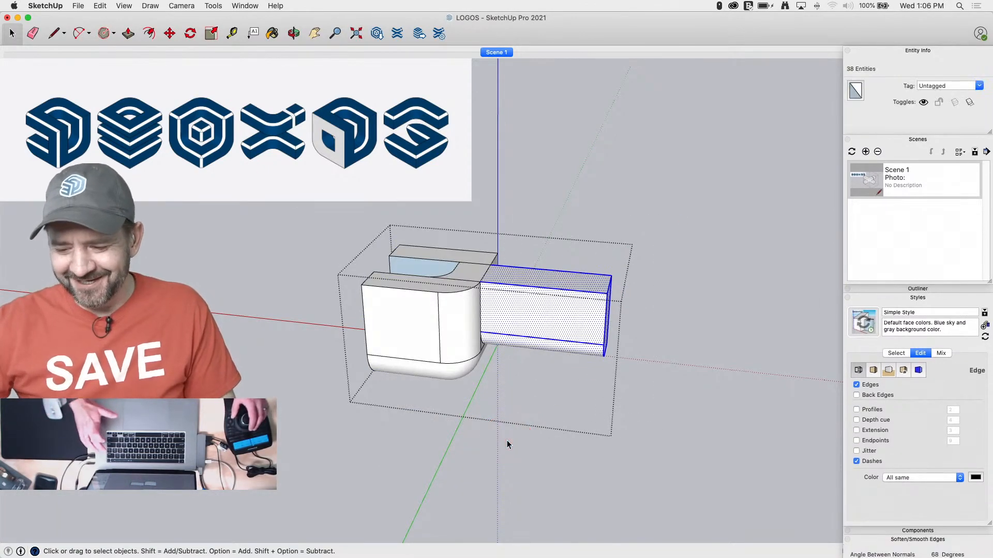
pyautogui.press('BackSpace')
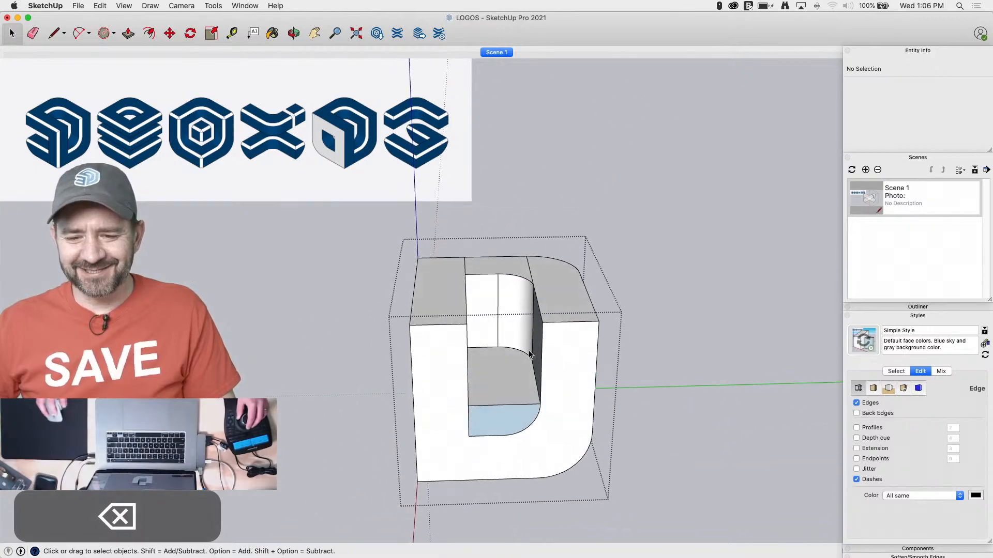
# Delete the curved wall closing the back of the slot and erase the edges of the raised slot floor
pyautogui.moveTo(482, 304); pyautogui.dragTo(479, 302)
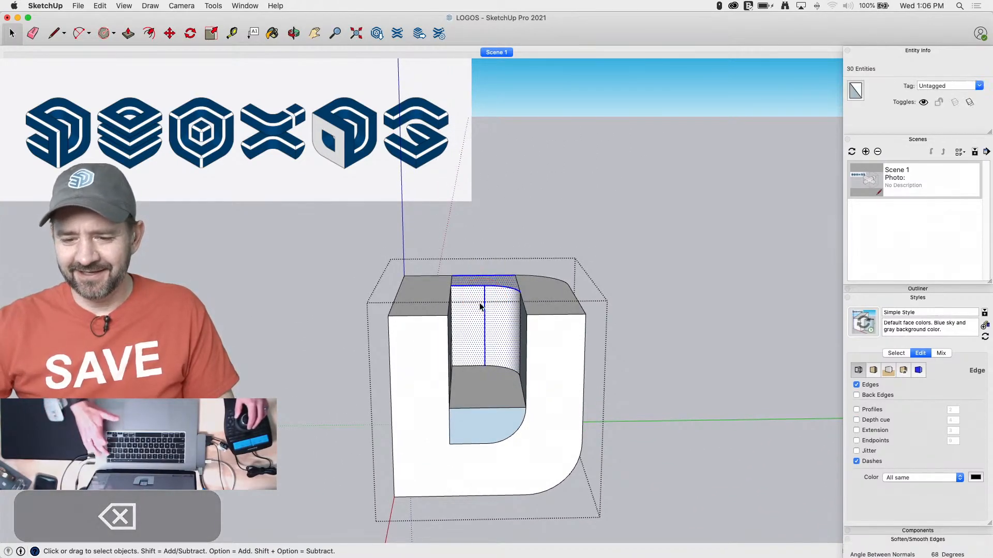
pyautogui.press('BackSpace')
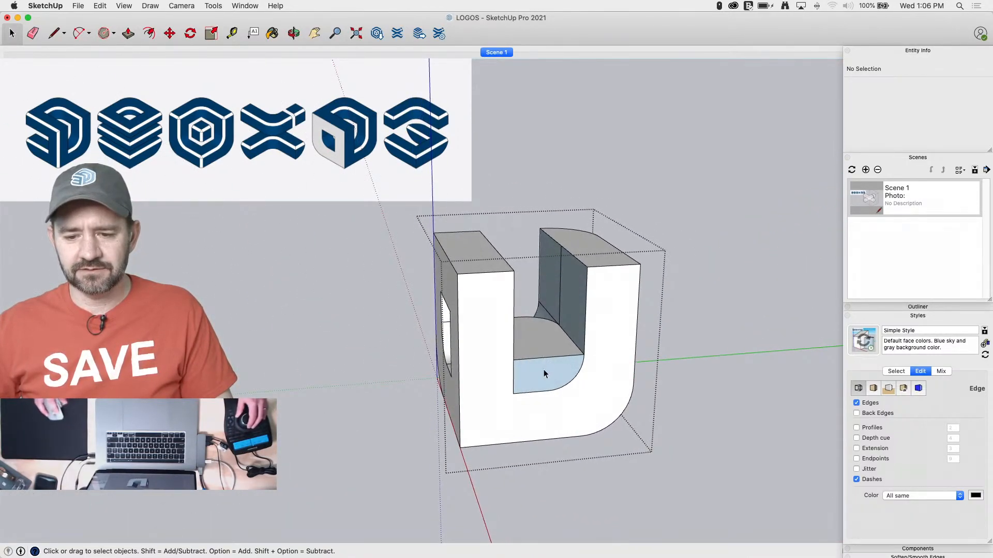
pyautogui.press('e')
pyautogui.click(543, 356)
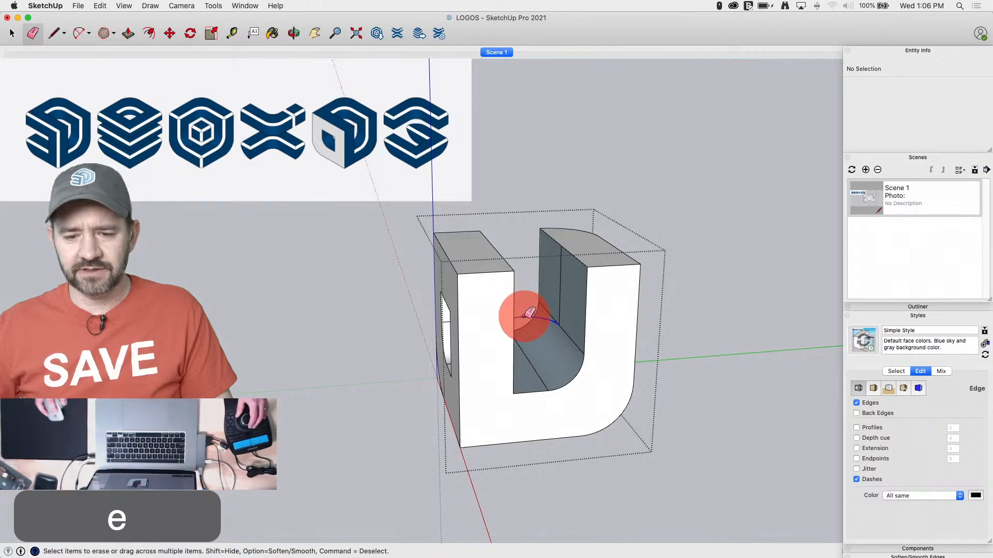
pyautogui.click(542, 320)
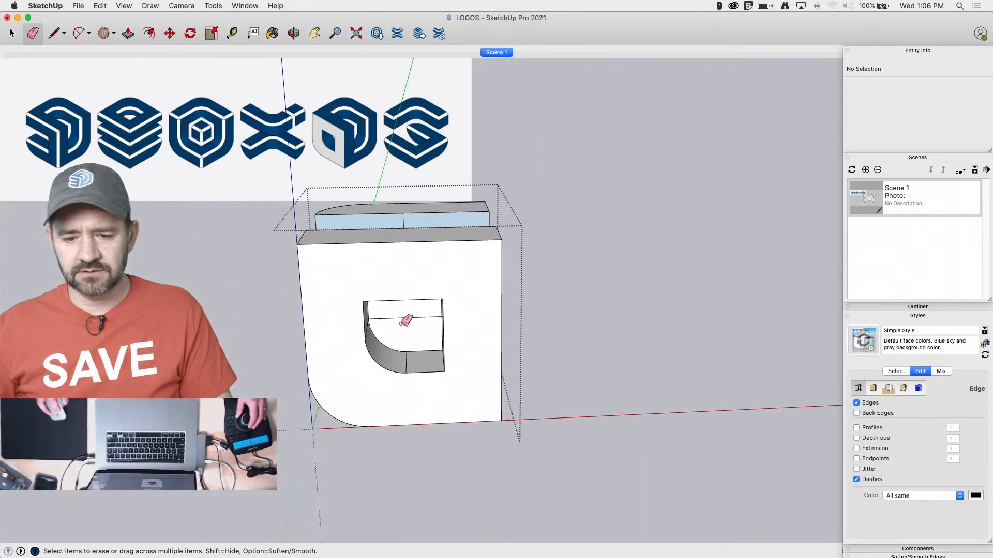
# Delete the face closing the front D-shaped opening and draw a line across the slot's open back at the top
pyautogui.press('space')
pyautogui.click(422, 320)
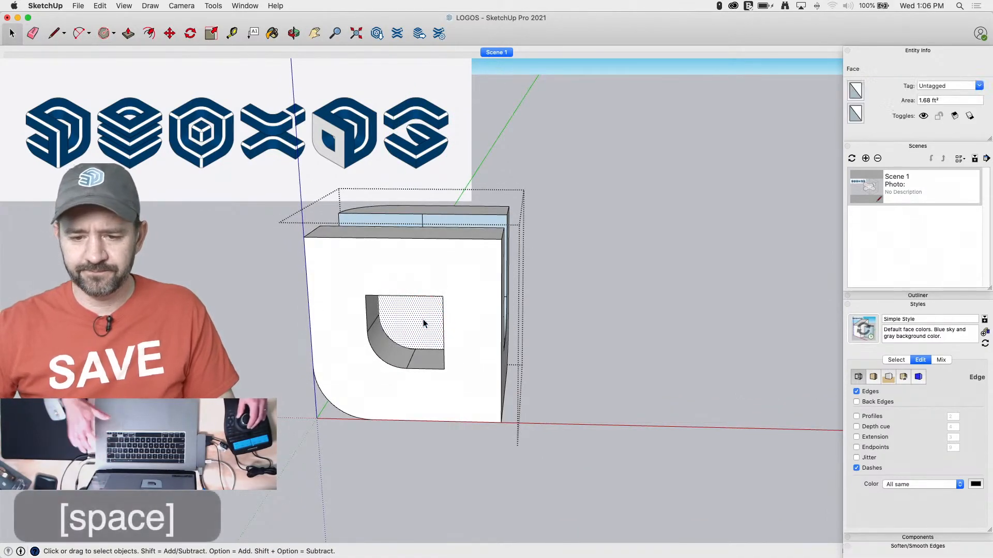
pyautogui.press('BackSpace')
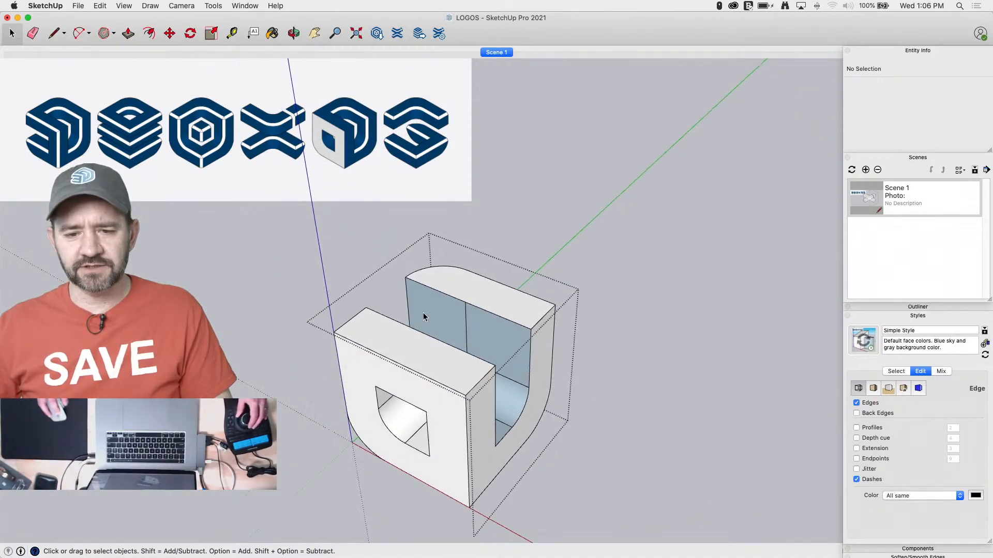
pyautogui.press('l')
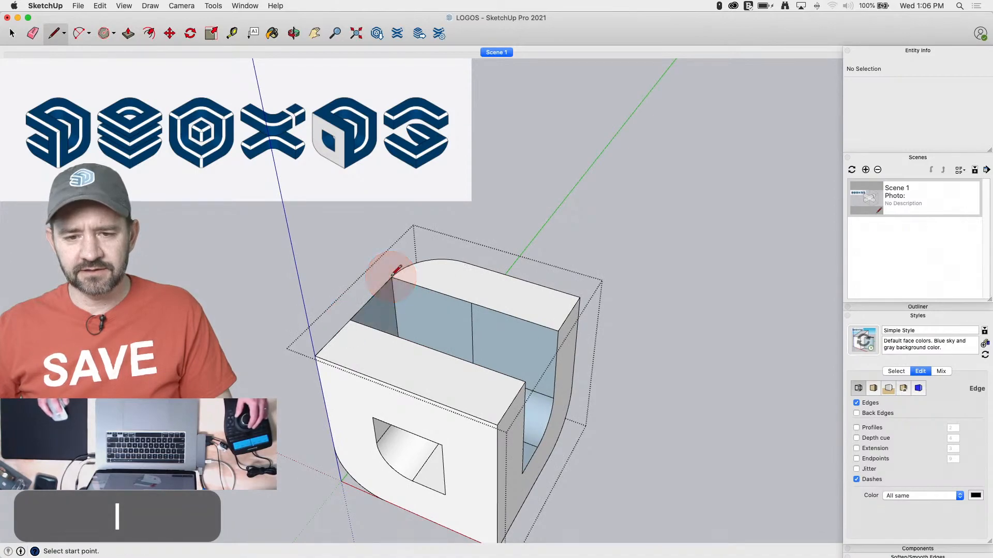
pyautogui.press('space')
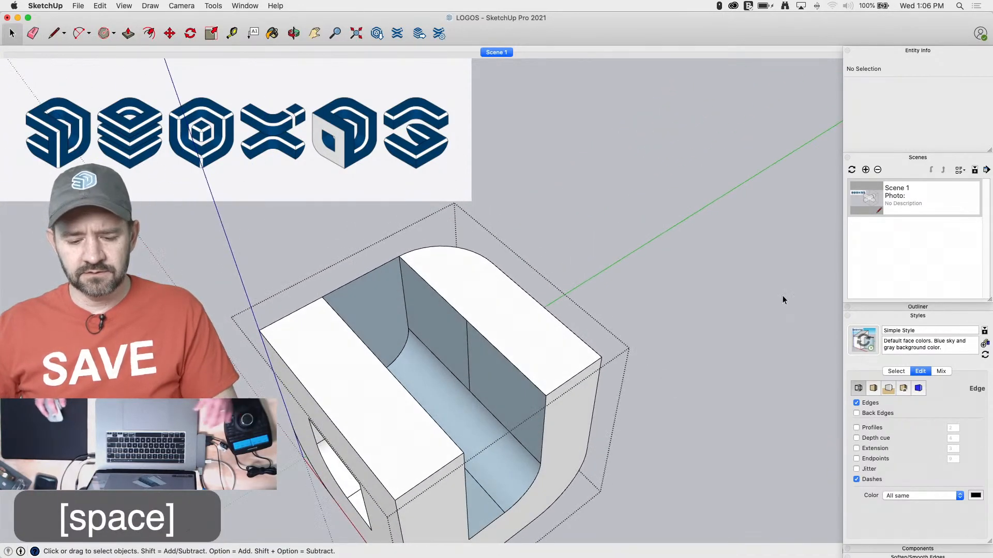
# Undo the slot edits back to the point before its curved back wall was deleted
pyautogui.press('super+z')
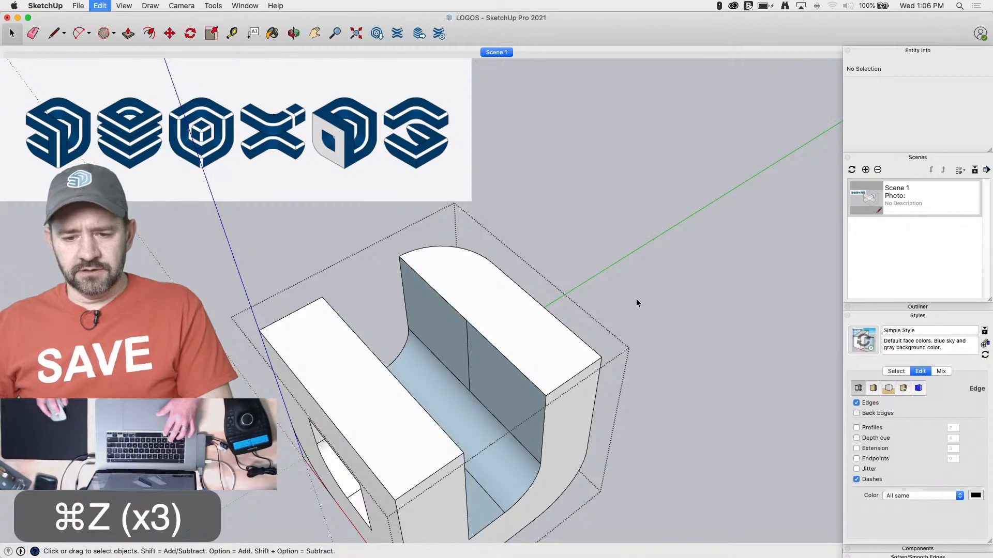
pyautogui.press('super+z')
pyautogui.press('super+z')
pyautogui.press('super+z')
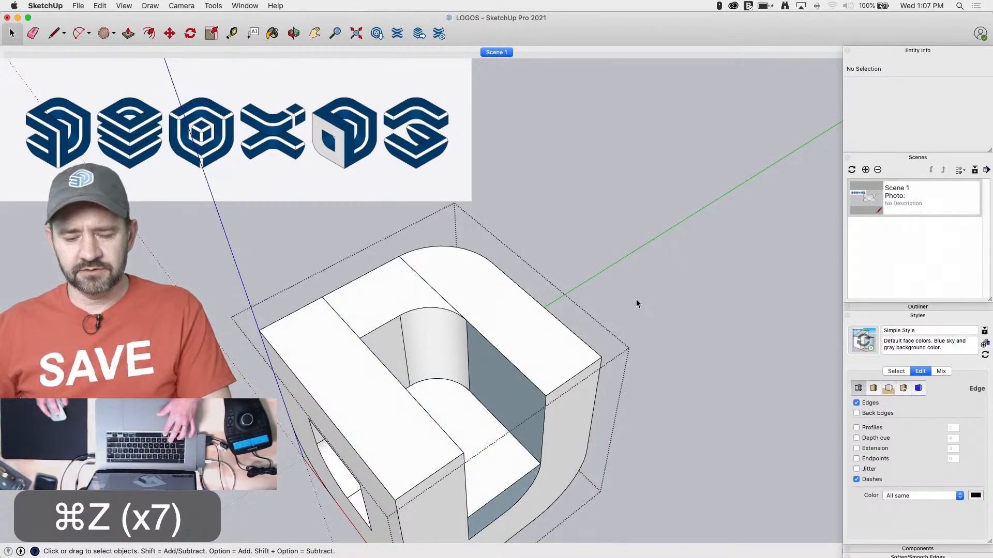
pyautogui.press('space')
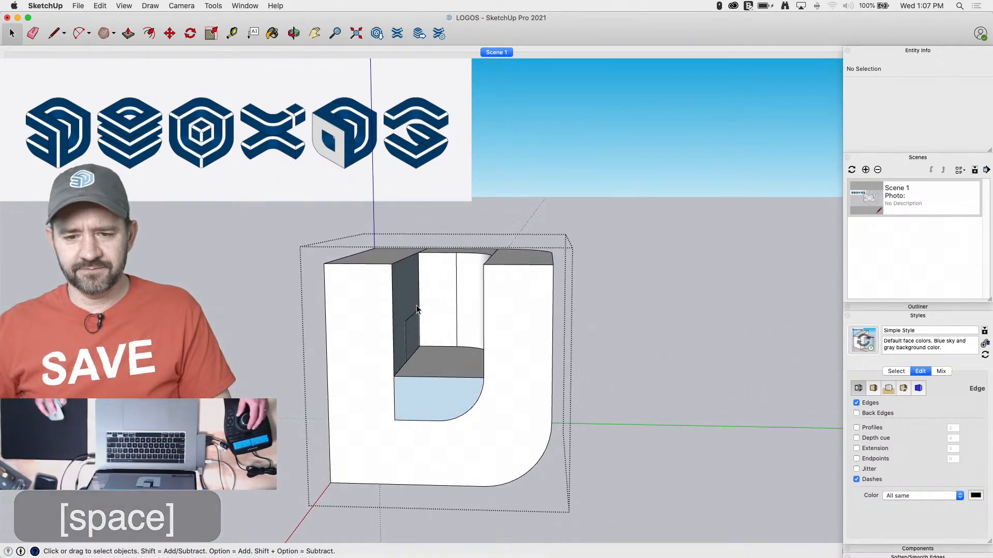
# Draw a horizontal line across the U-shaped side opening, just below its vertical edge's midpoint, and erase the slot floor's front edge beneath it
pyautogui.press('l')
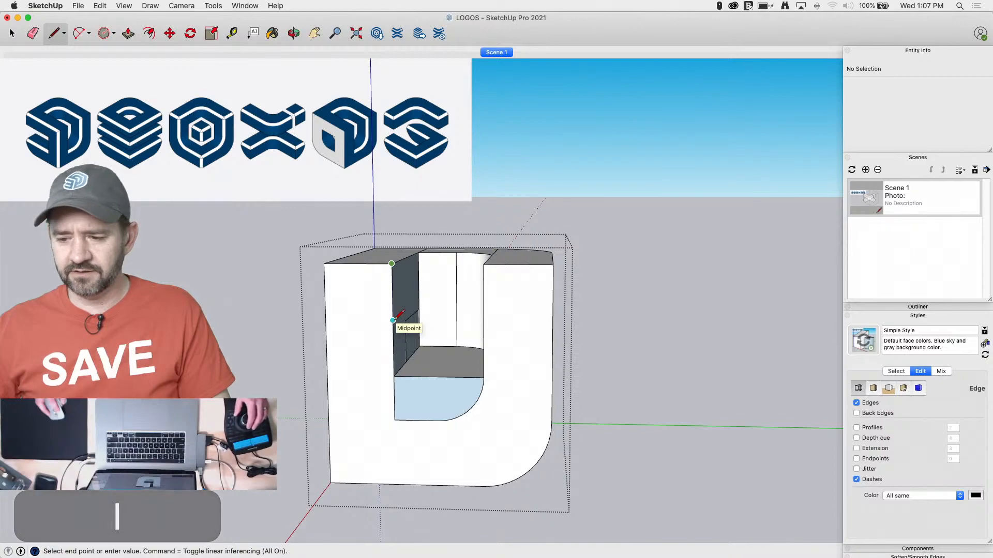
pyautogui.click(895, 317)
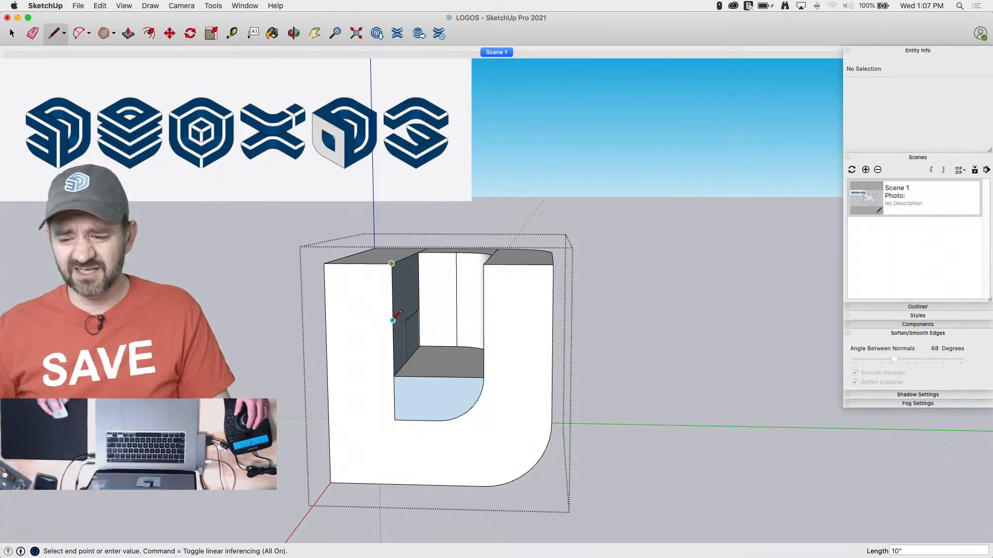
pyautogui.press('Return')
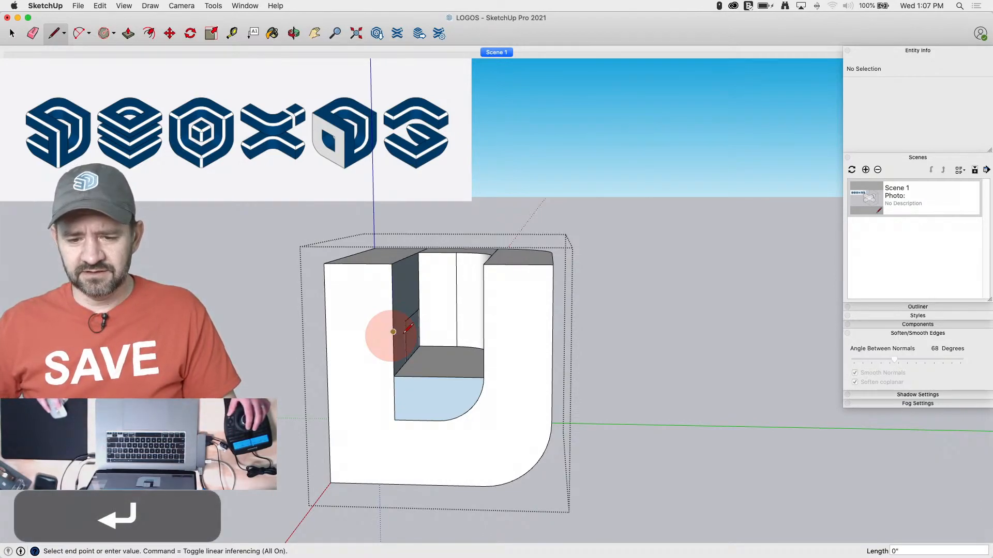
pyautogui.click(483, 332)
pyautogui.press('p')
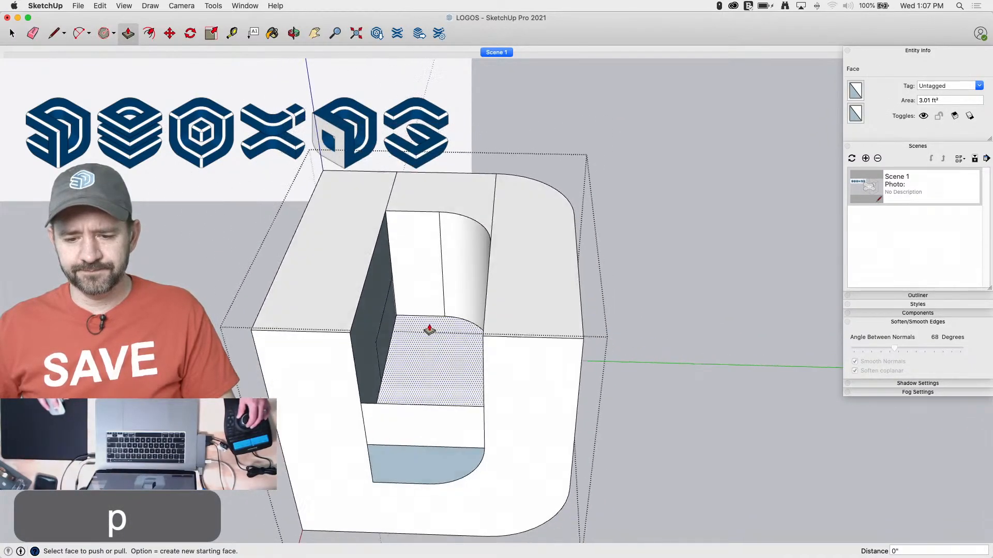
pyautogui.press('e')
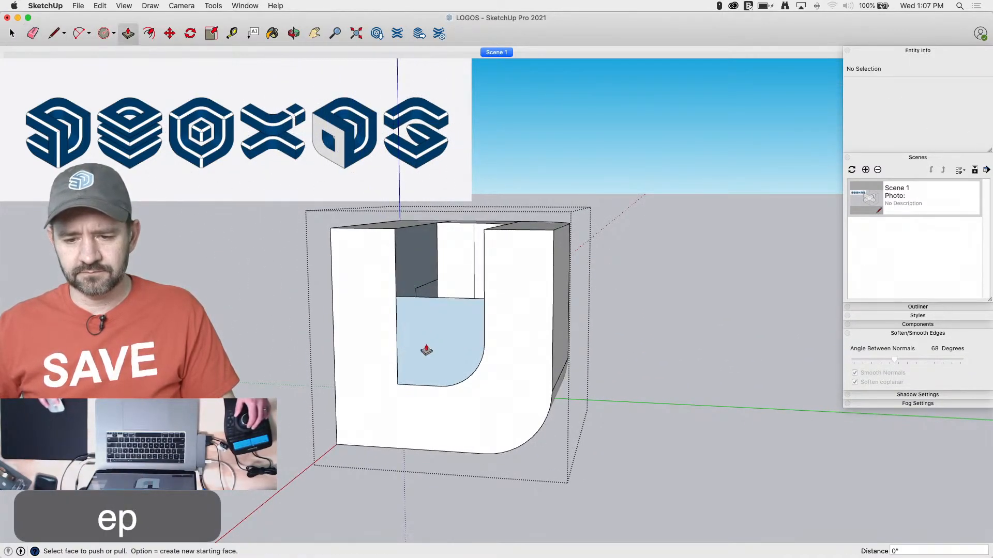
# Push/Pull the rounded face in the lower part of the side opening through the cube and out past its back
pyautogui.moveTo(426, 350); pyautogui.dragTo(475, 305)
pyautogui.moveTo(562, 277); pyautogui.dragTo(315, 355)
pyautogui.press('space')
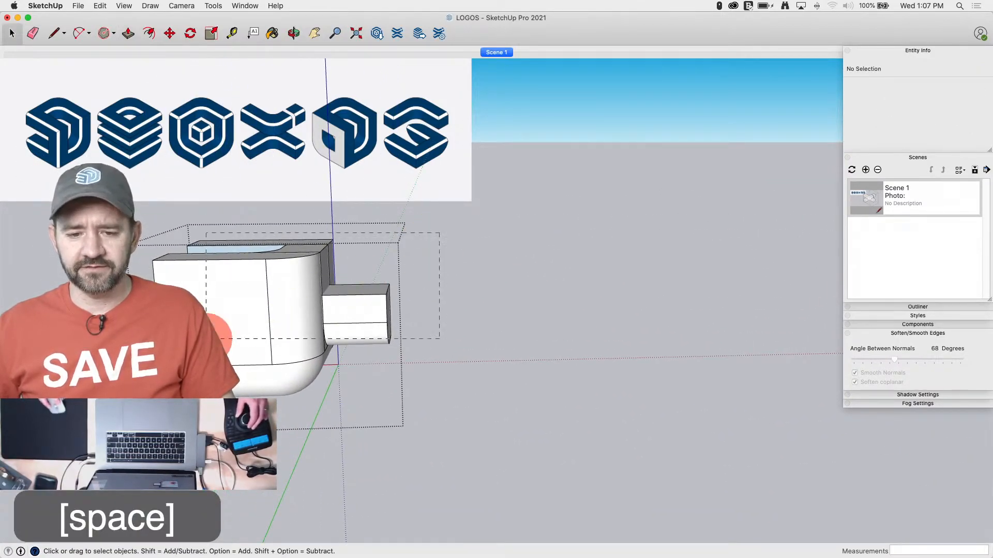
# Select all of the cube's connected geometry and intersect its faces with the selection
pyautogui.tripleClick(237, 339)
pyautogui.rightClick(239, 340)
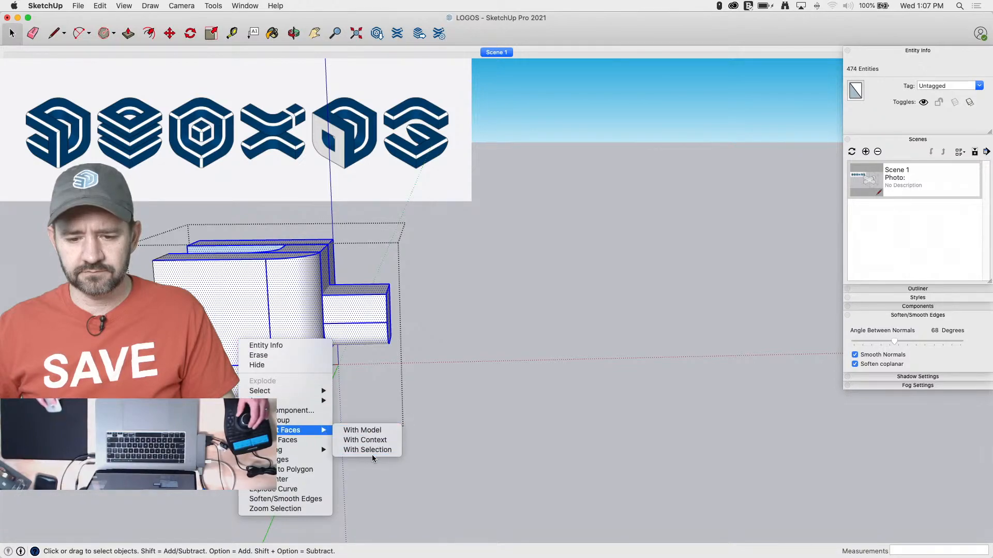
pyautogui.click(371, 455)
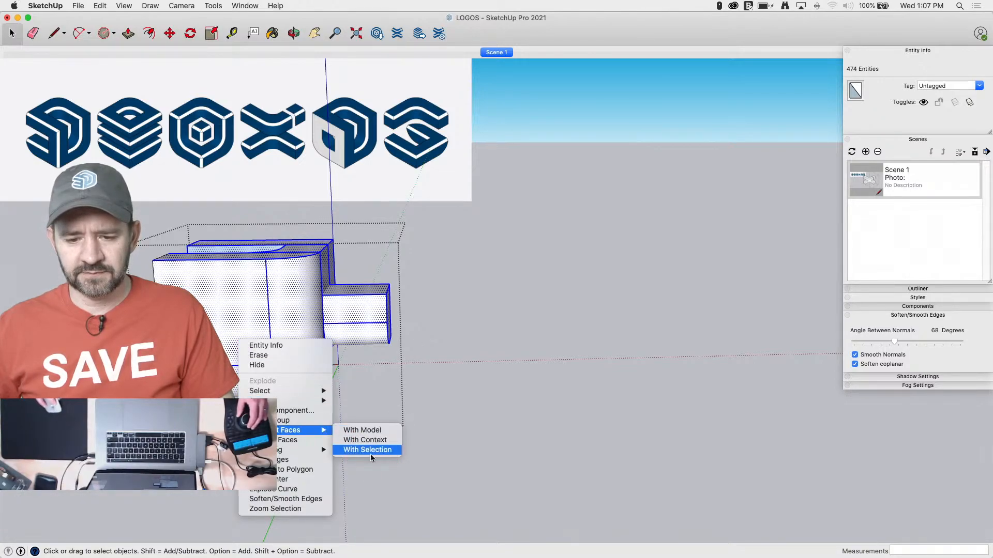
pyautogui.click(352, 441)
pyautogui.click(426, 218)
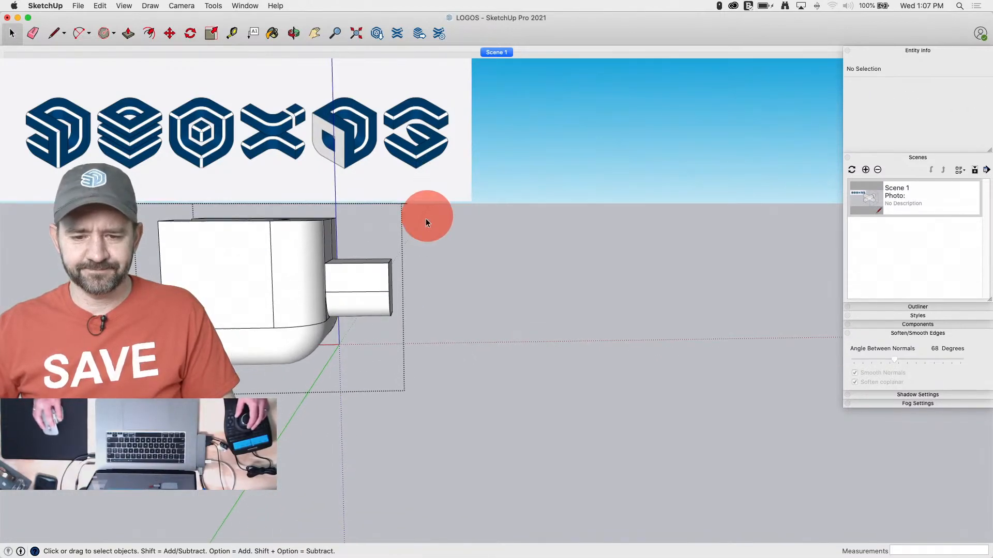
# Delete the block protruding past the cube's back and the leftover geometry inside the U-shaped slot
pyautogui.click(361, 396)
pyautogui.press('BackSpace')
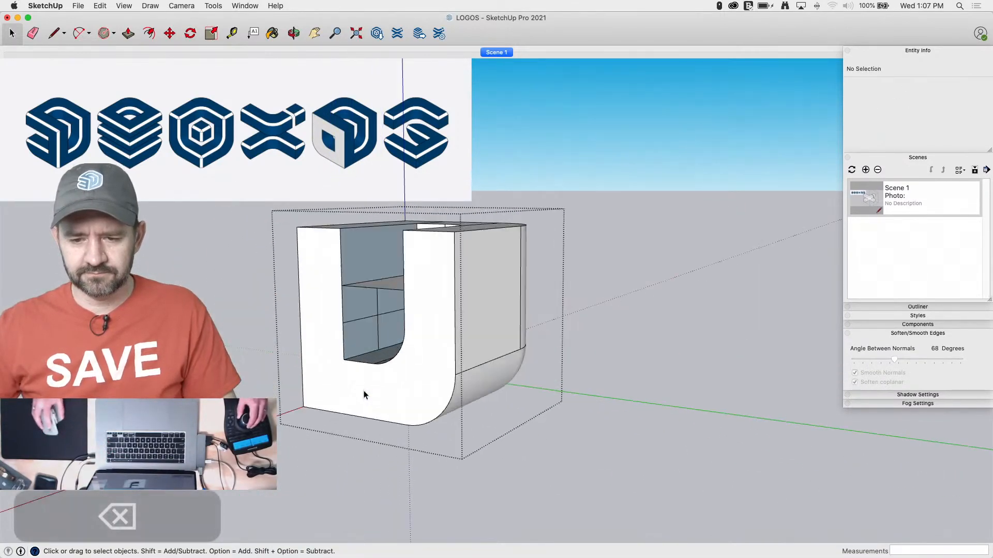
pyautogui.press('e')
pyautogui.click(418, 437)
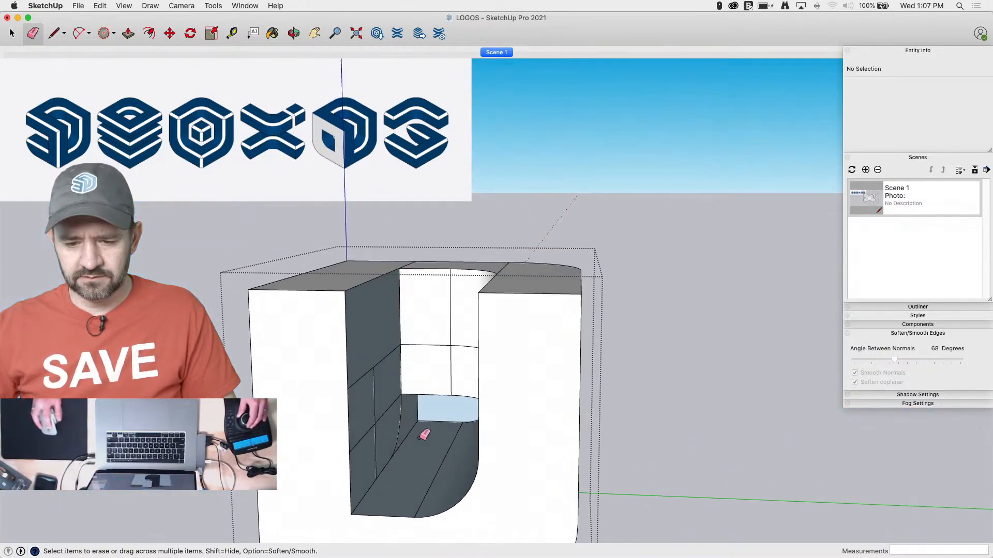
# Move the bottom edges of the slot's curved back wall straight down about 3' 3 5/8", past the underside of the cube
pyautogui.press('space')
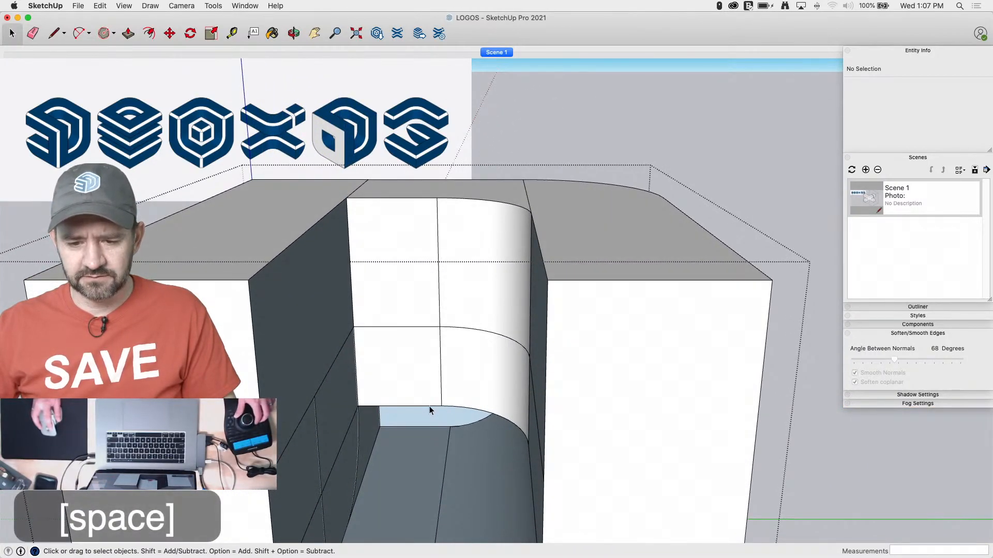
pyautogui.click(430, 406)
pyautogui.keyDown('shift'); pyautogui.click(468, 412); pyautogui.keyUp('shift')
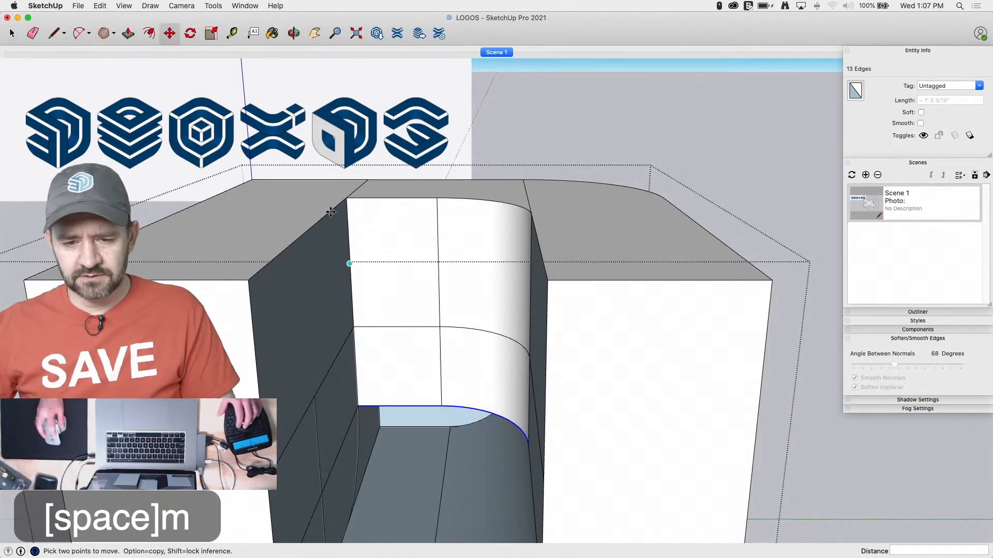
pyautogui.click(357, 406)
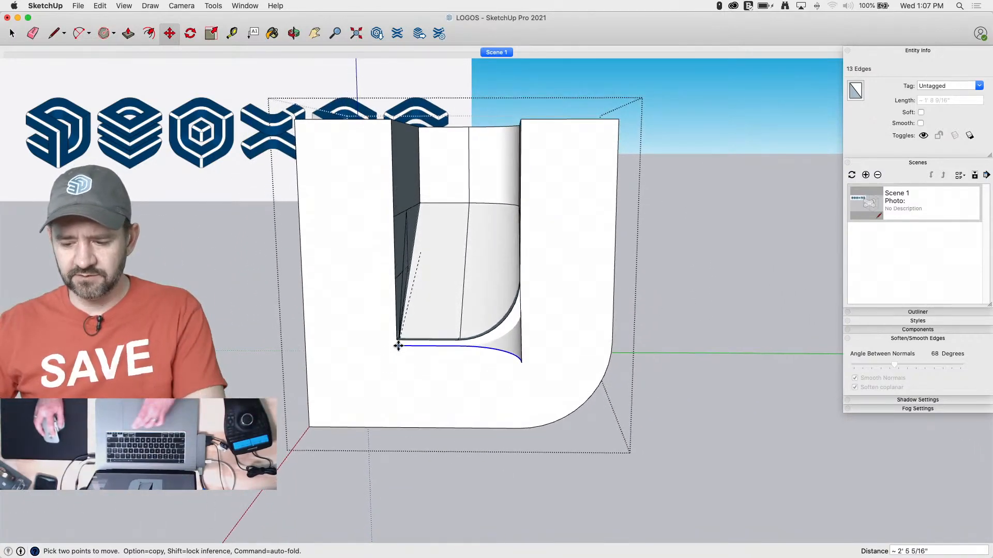
pyautogui.press('Up')
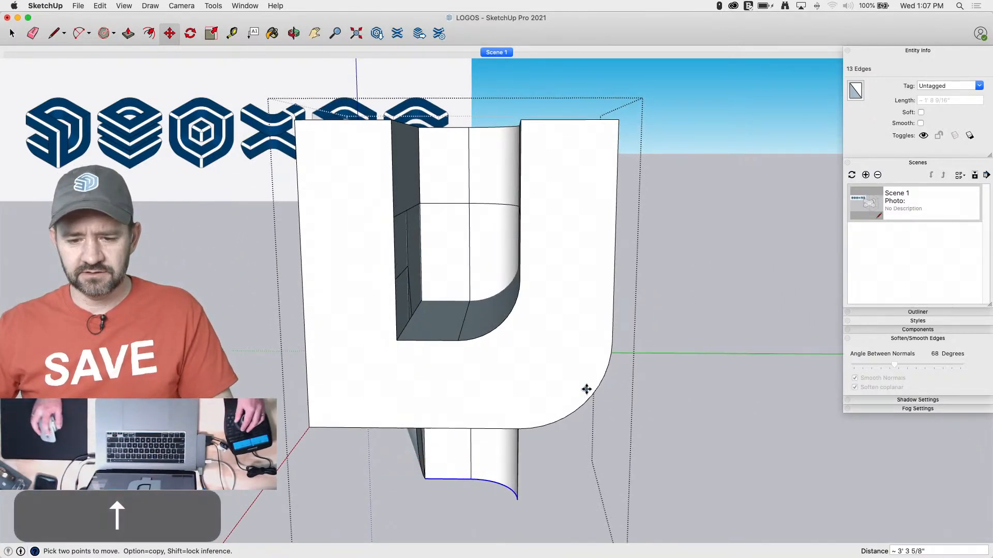
# Erase stray edges on the wall extension beneath the cube and delete its curved triangular side face
pyautogui.press('e')
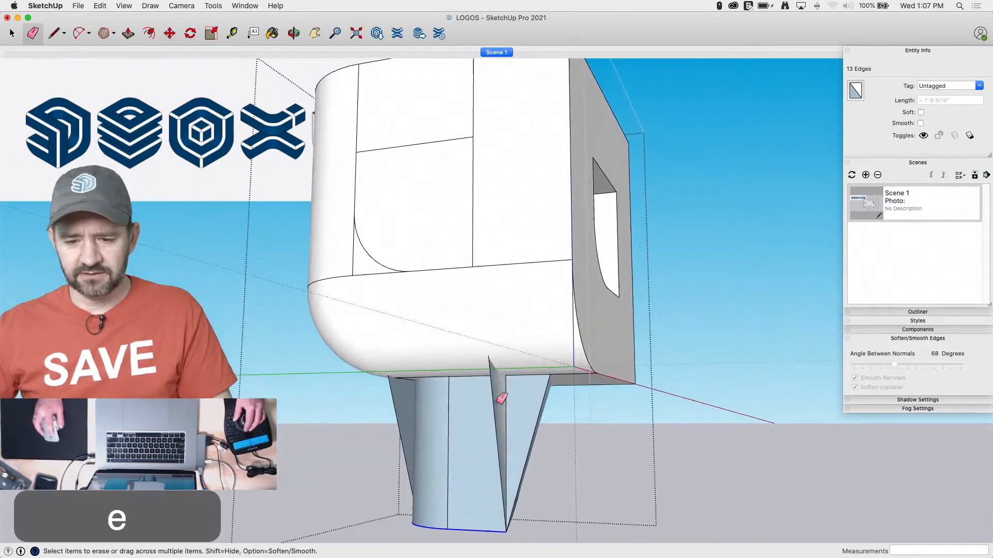
pyautogui.click(482, 412)
pyautogui.click(540, 423)
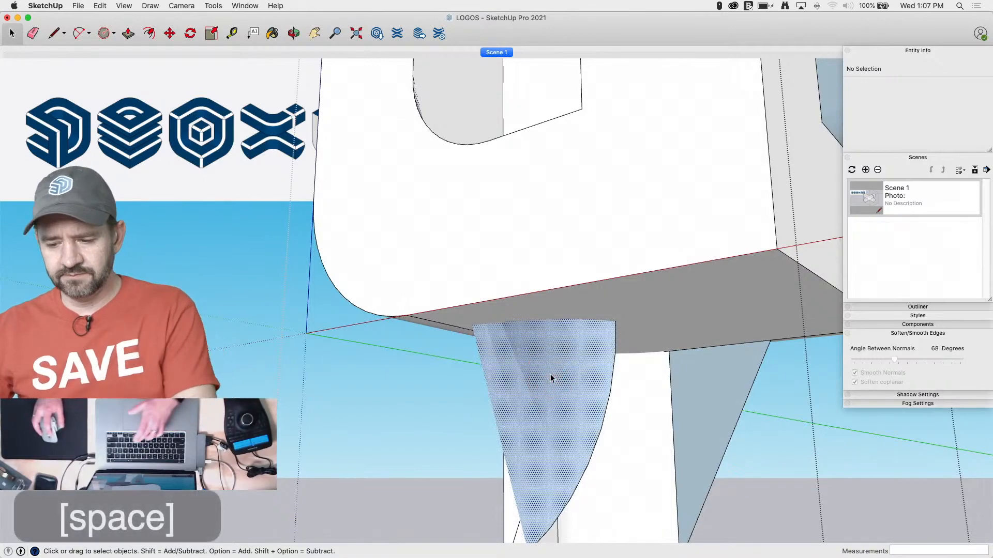
pyautogui.click(550, 373)
pyautogui.press('BackSpace')
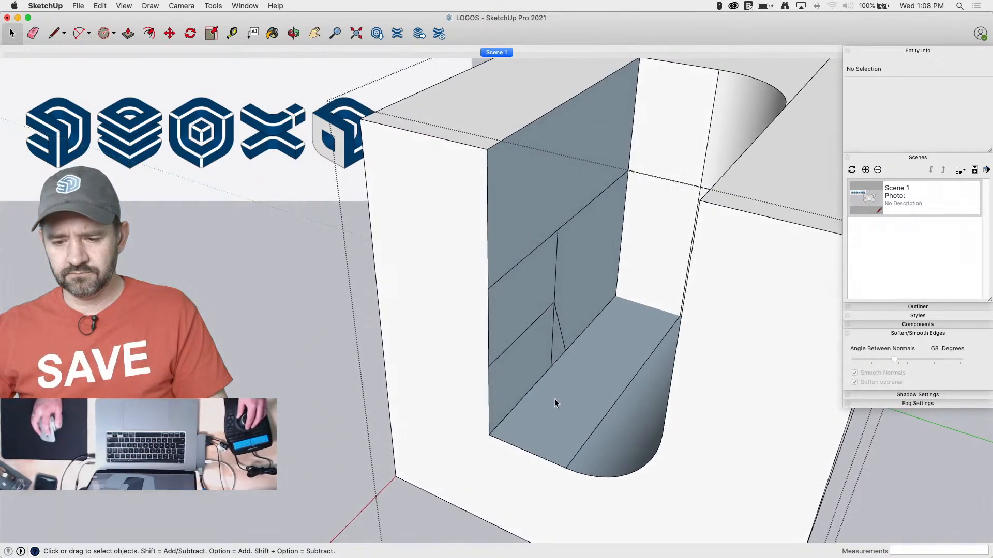
# Draw lines from the slot's inner side wall and across the extension's bottom to rebuild its missing side face
pyautogui.press('l')
pyautogui.click(525, 383)
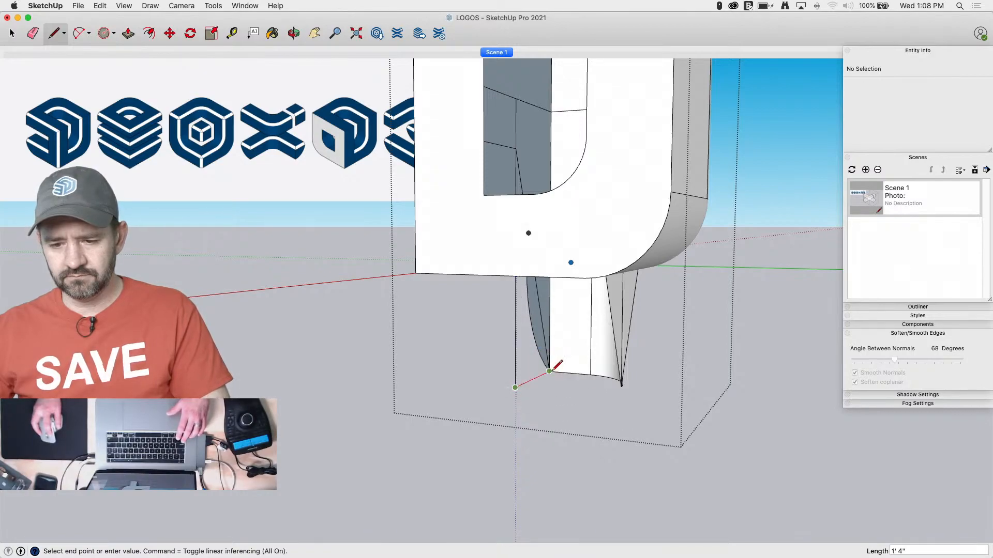
pyautogui.press('e')
pyautogui.press('l')
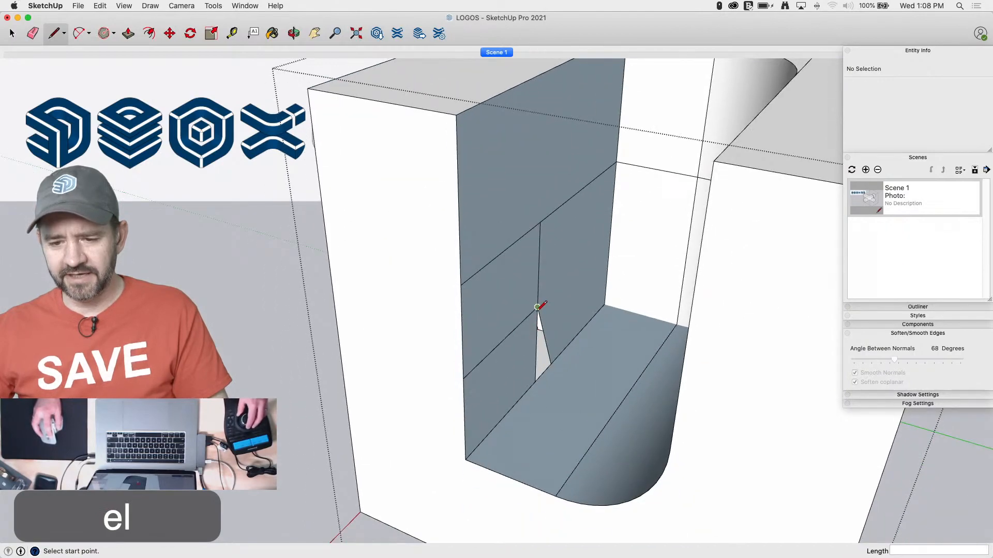
pyautogui.click(537, 307)
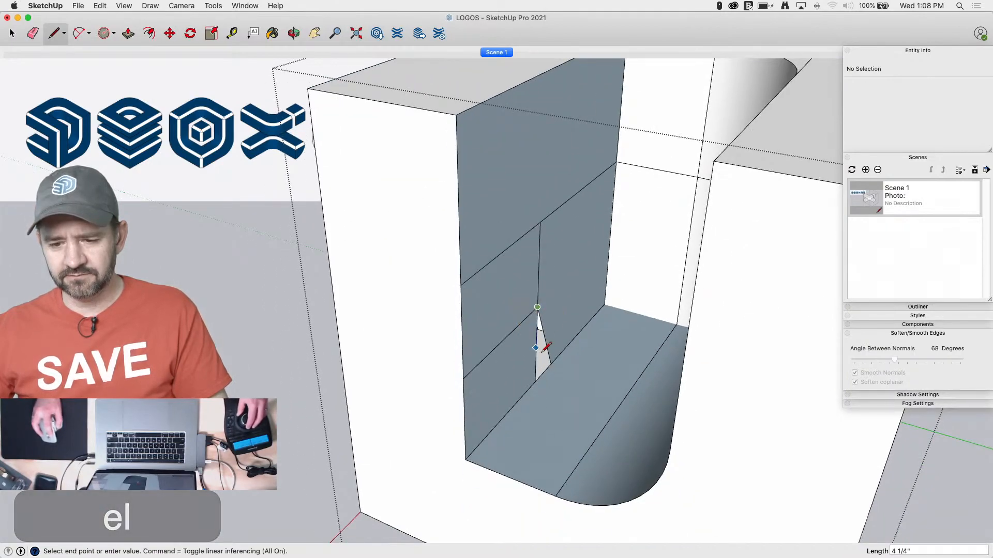
pyautogui.click(535, 382)
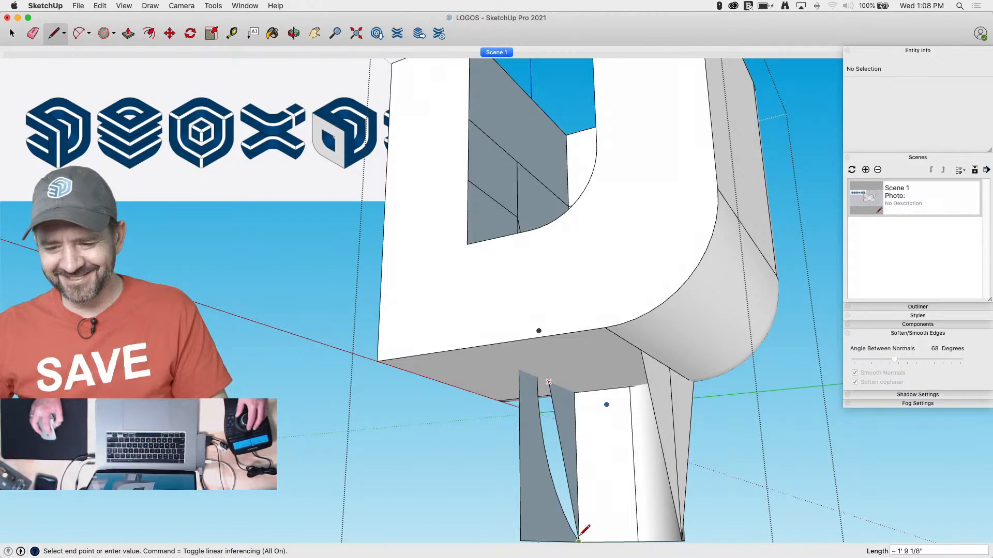
pyautogui.press('e')
pyautogui.click(549, 456)
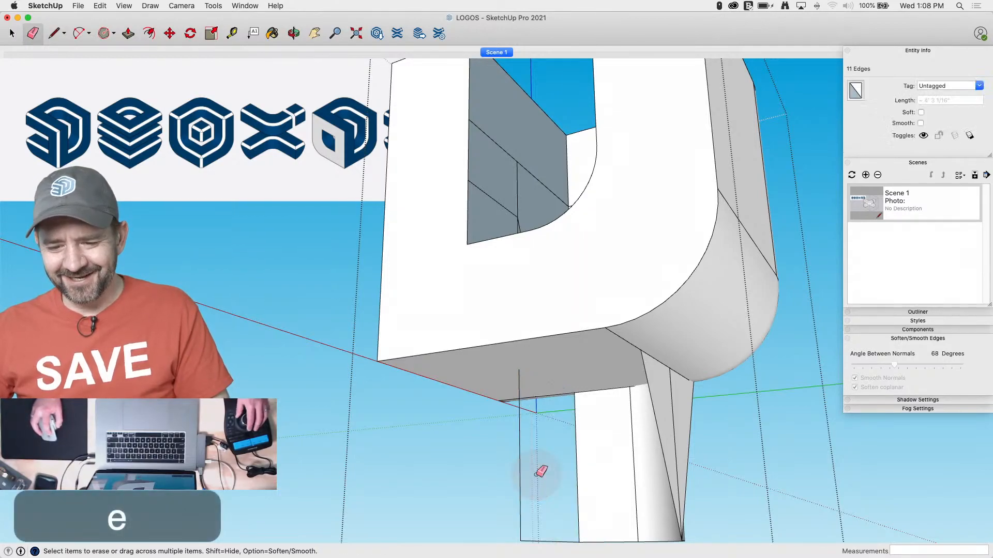
pyautogui.press('super+z')
# Select the whole cube with its downward extension and intersect its faces with the selection
pyautogui.press('space')
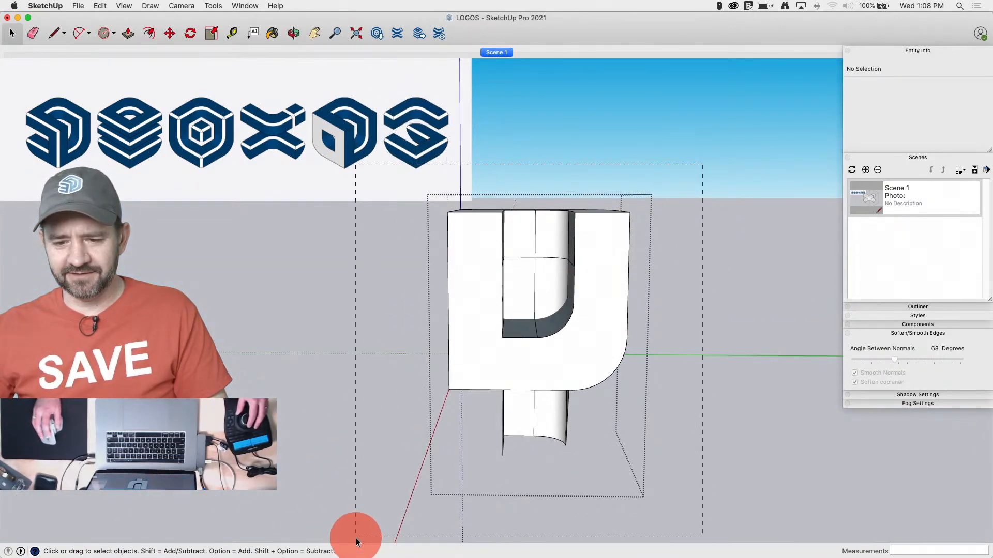
pyautogui.moveTo(356, 540); pyautogui.dragTo(356, 540)
pyautogui.rightClick(470, 387)
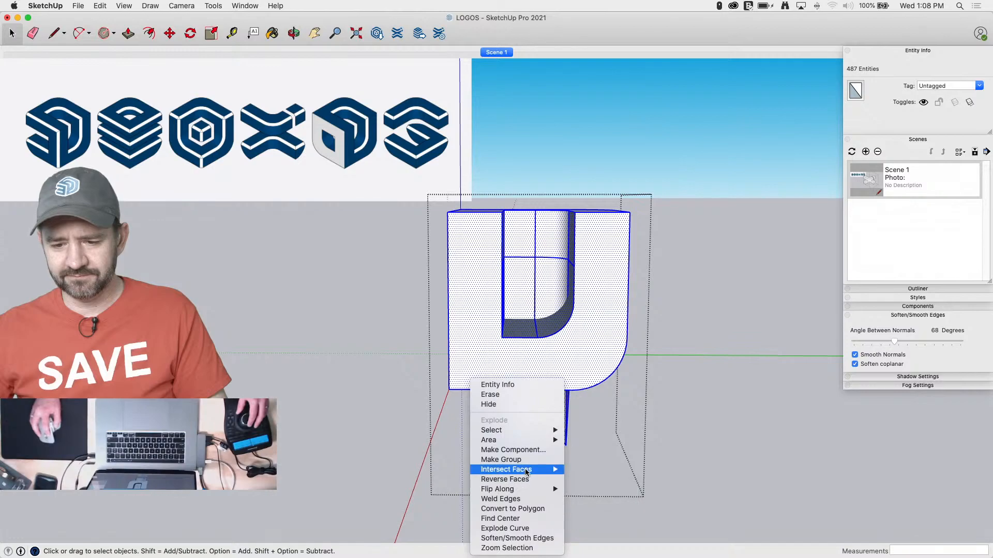
pyautogui.click(582, 489)
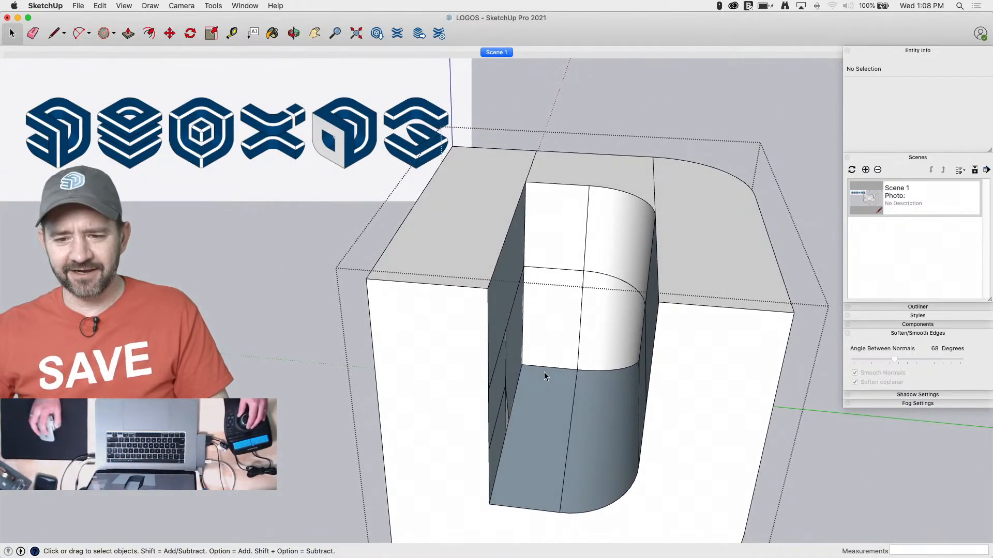
# Copy the U-shaped end face 1' inward along the red axis, level with the front opening's nearest vertical edge
pyautogui.click(554, 347)
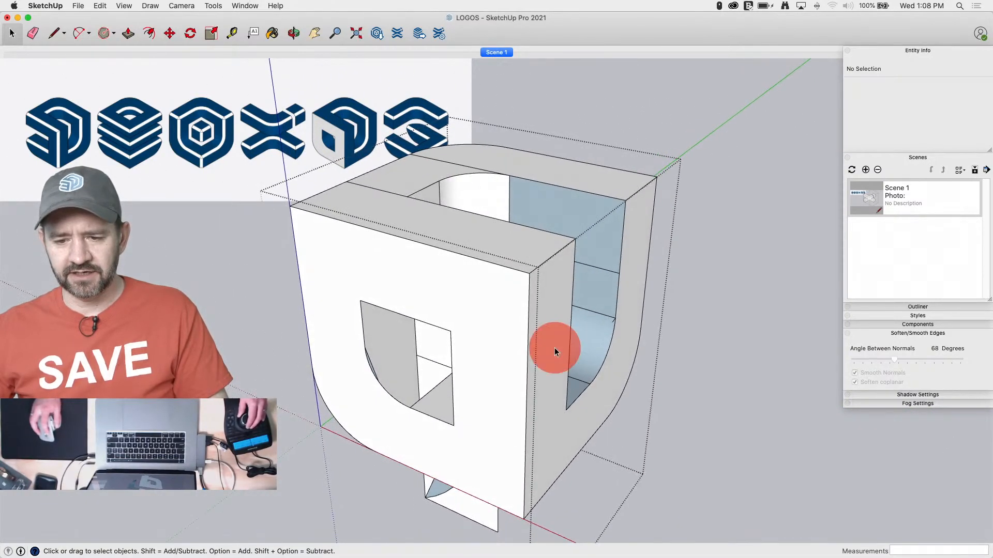
pyautogui.press('m')
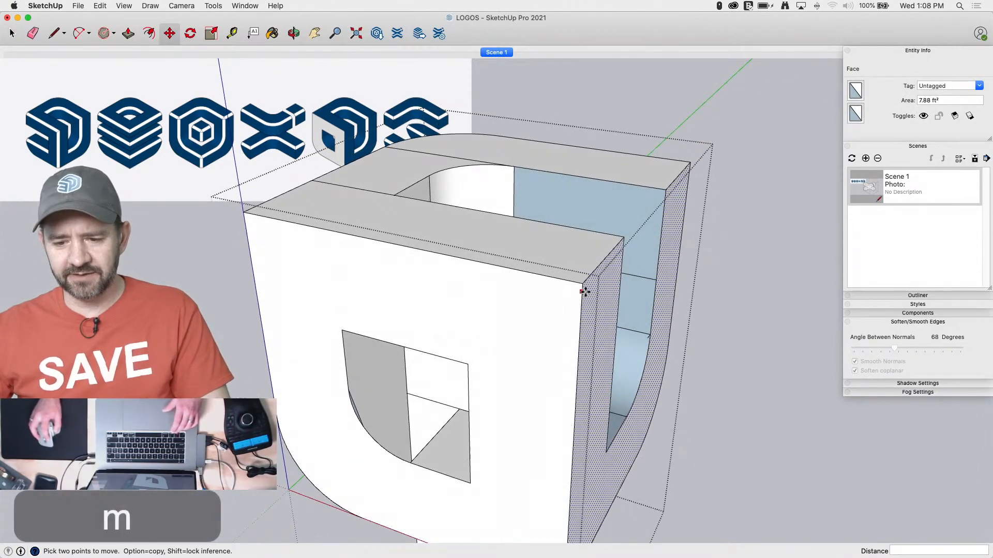
pyautogui.click(573, 433)
pyautogui.press('alt')
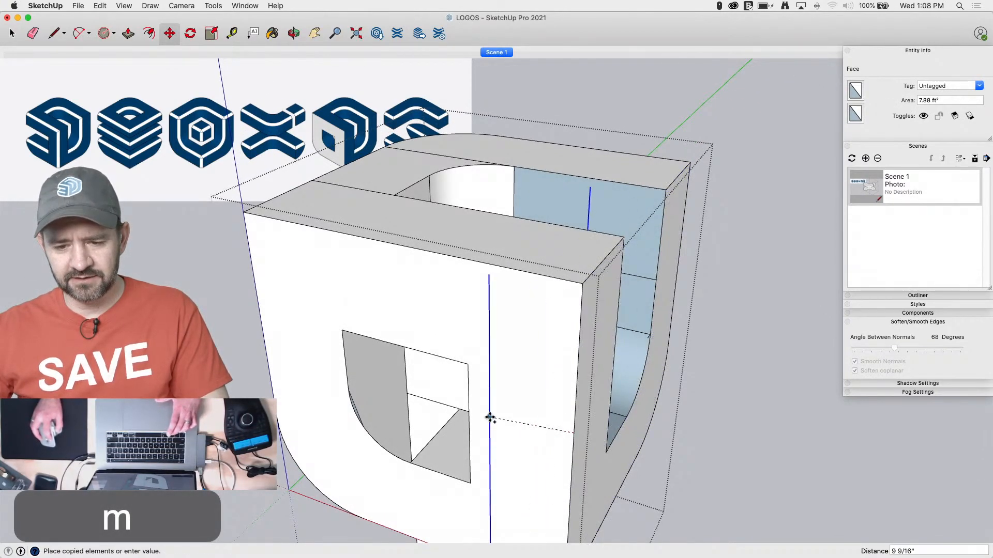
pyautogui.click(466, 405)
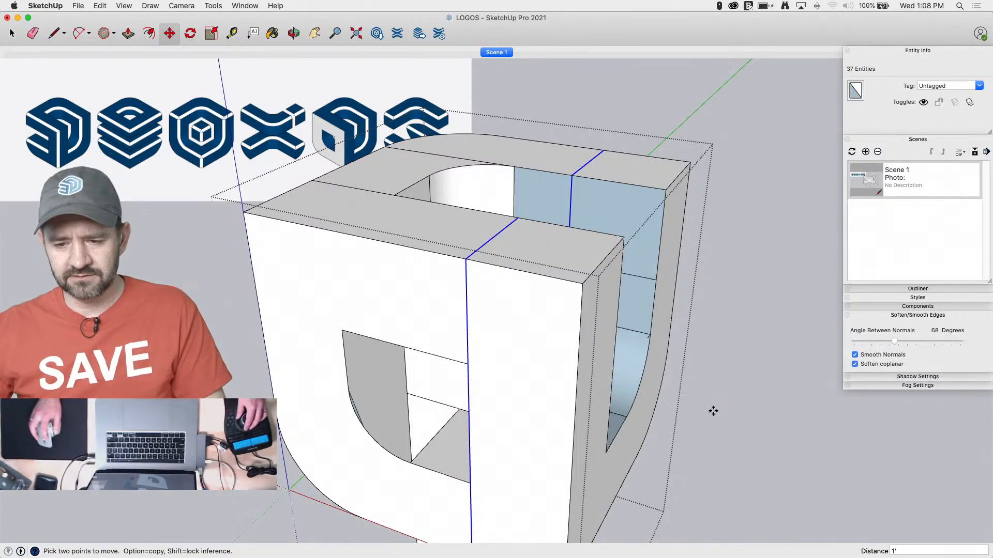
# Select four of the top faces, leaving out the front corner one, and copy them 1' down to the front opening's top edge
pyautogui.press('space')
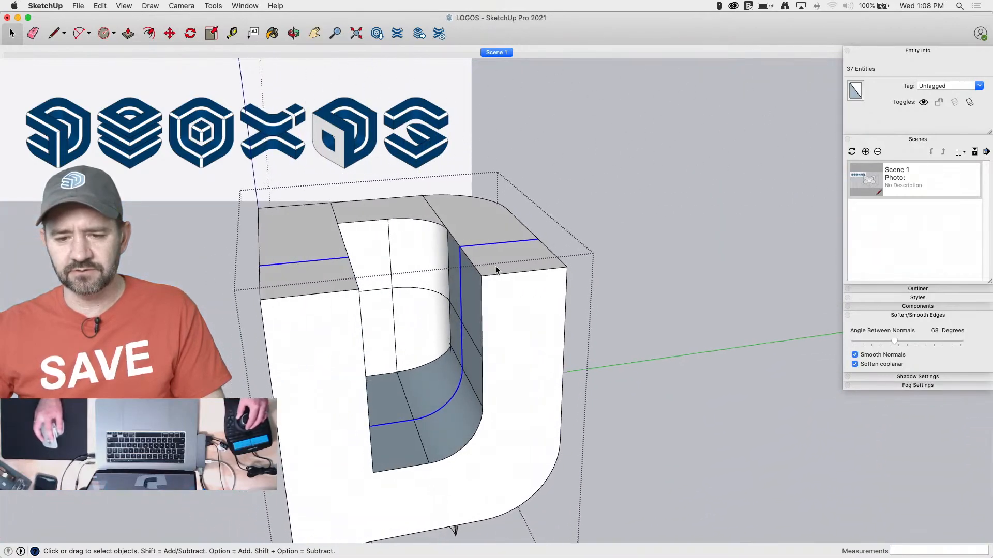
pyautogui.click(399, 281)
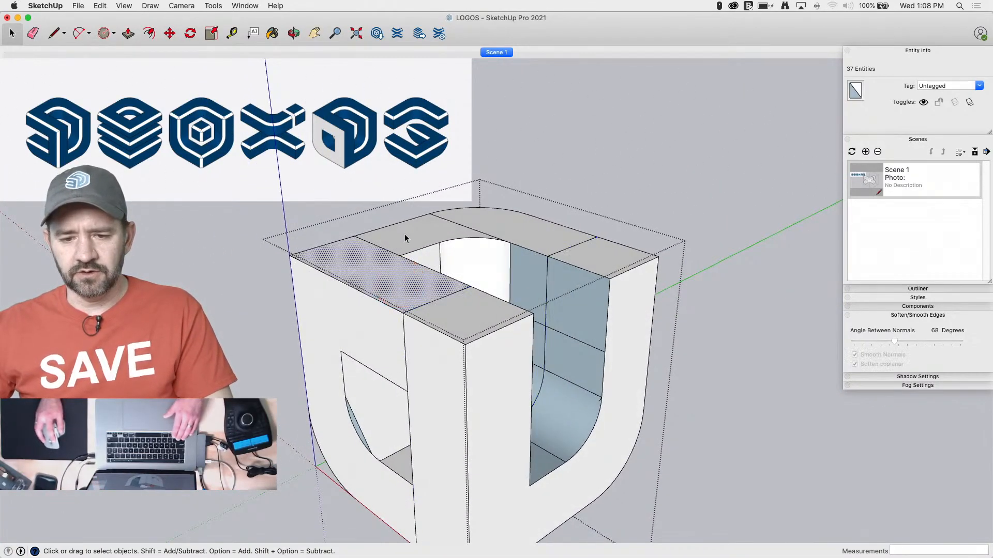
pyautogui.keyDown('shift'); pyautogui.click(490, 224); pyautogui.keyUp('shift')
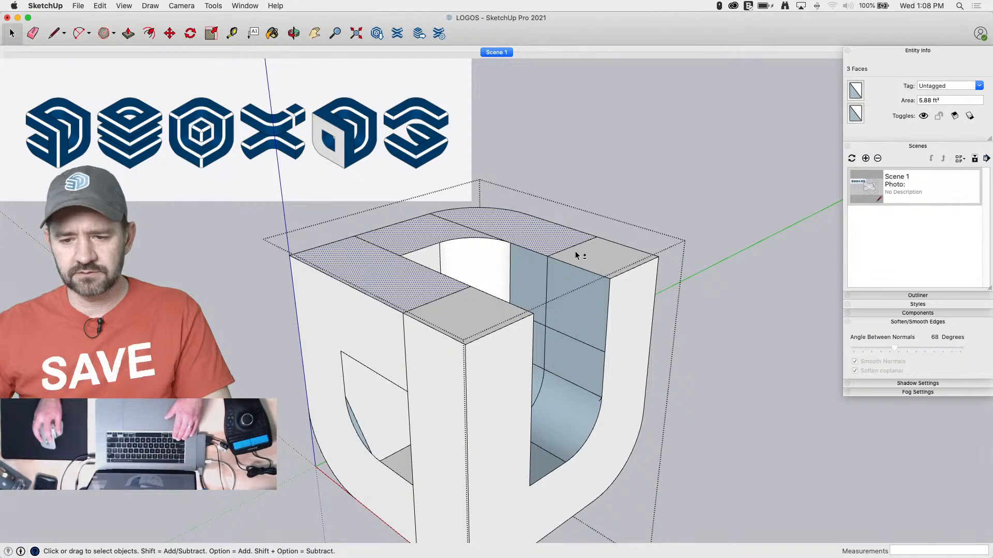
pyautogui.press('m')
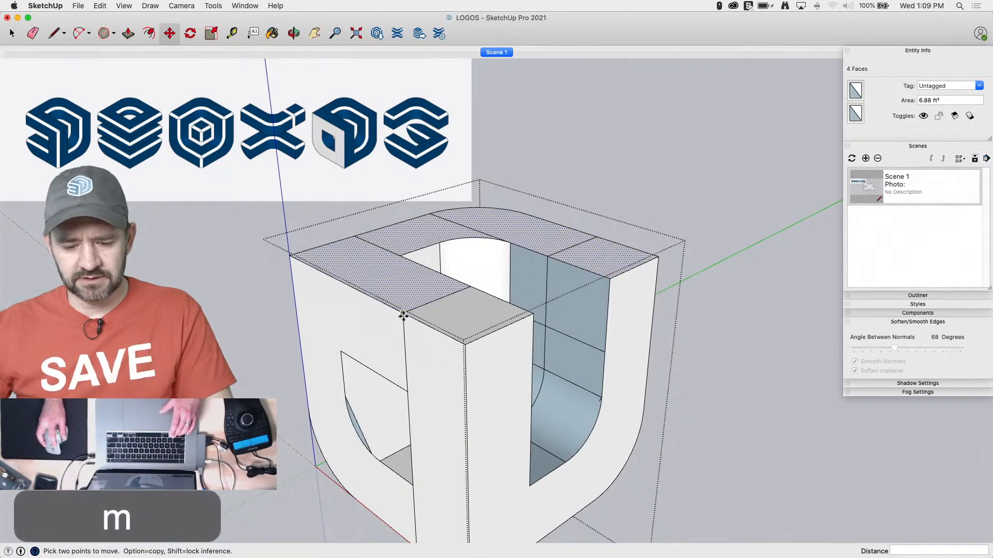
pyautogui.click(403, 316)
pyautogui.press('alt')
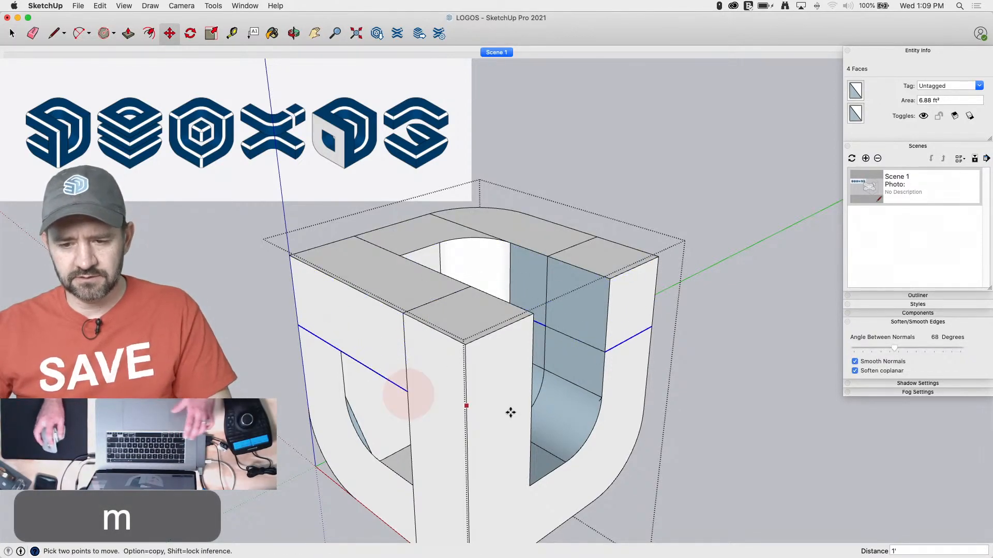
# Select the entire cube with the newly copied faces and intersect its faces with the selection
pyautogui.press('space')
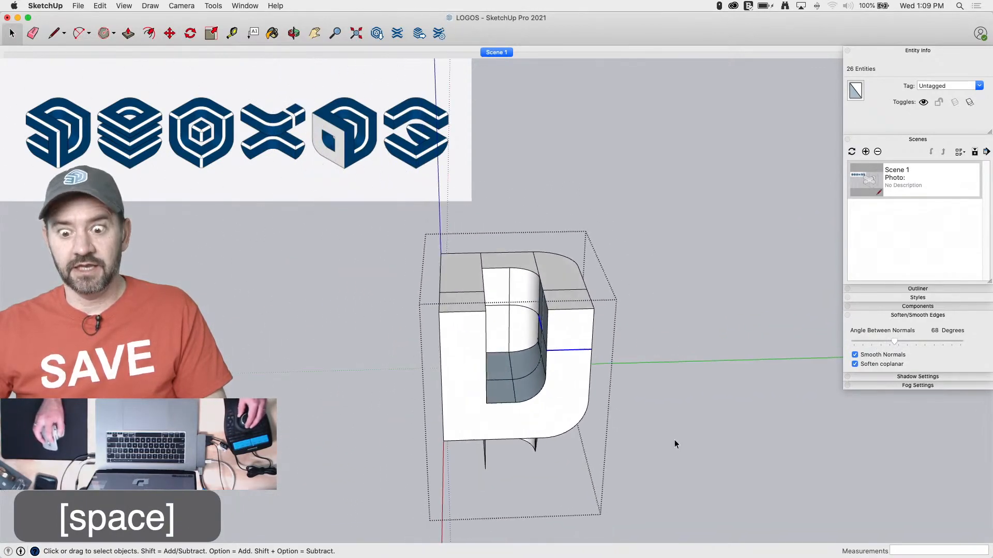
pyautogui.moveTo(673, 222); pyautogui.dragTo(406, 525)
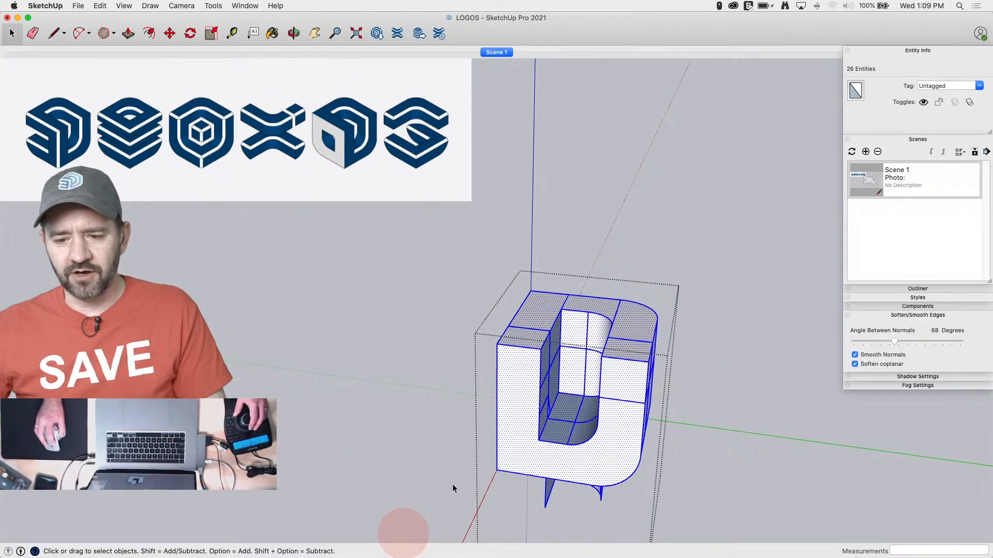
pyautogui.rightClick(524, 419)
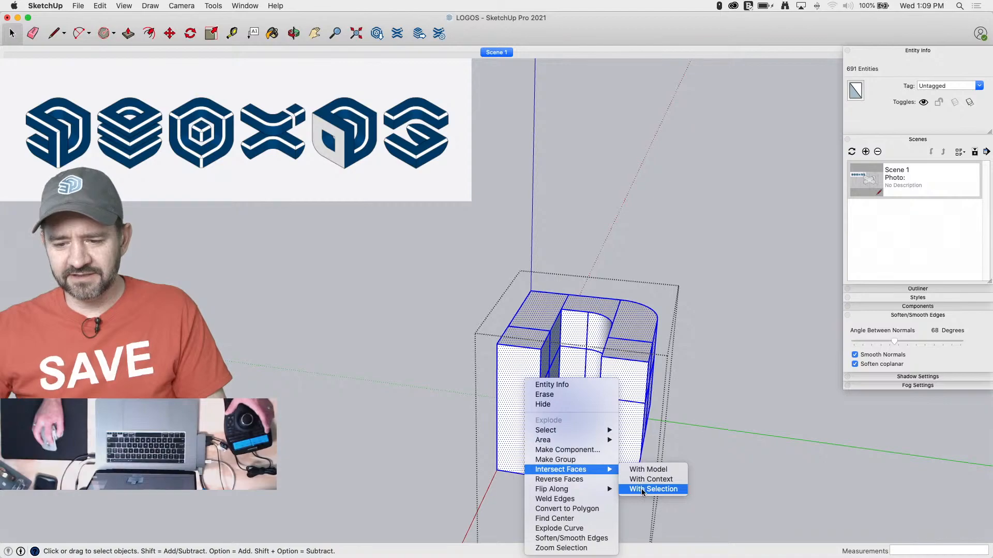
pyautogui.click(652, 489)
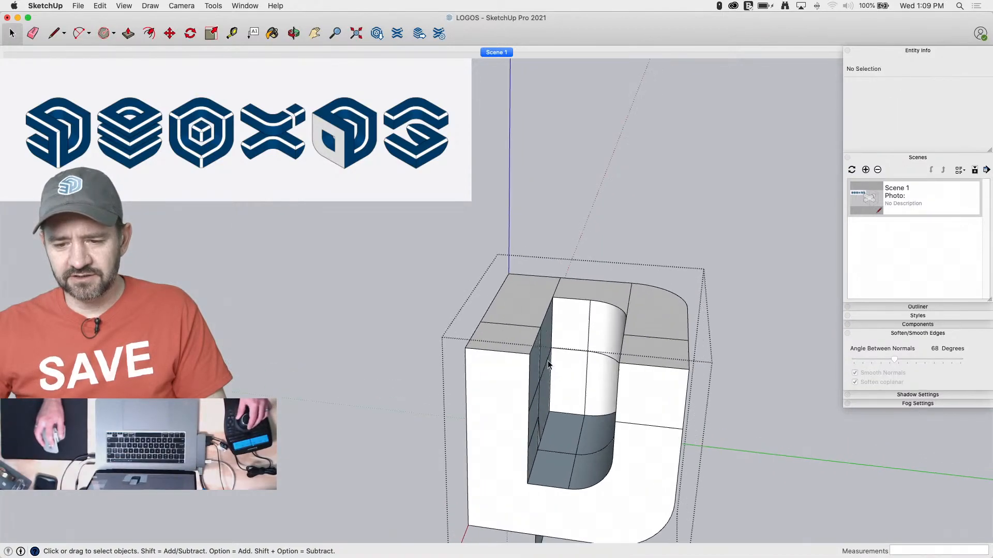
# Erase the leftover intersection edges dividing the cube's top and front faces
pyautogui.press('e')
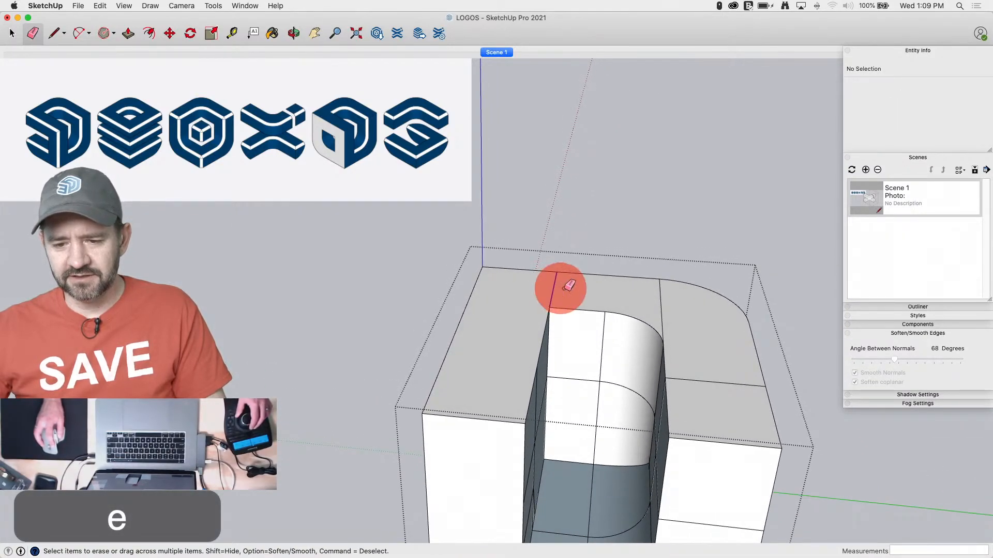
pyautogui.click(664, 306)
pyautogui.click(707, 388)
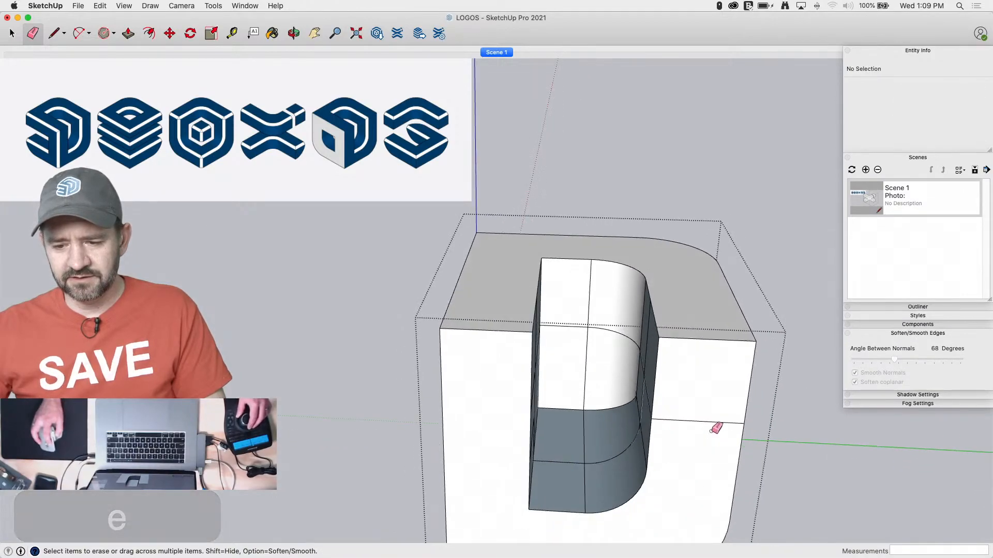
pyautogui.click(691, 414)
# Delete the leftover interior faces inside the front U-shaped opening and behind the rounded side opening
pyautogui.press('space')
pyautogui.click(583, 398)
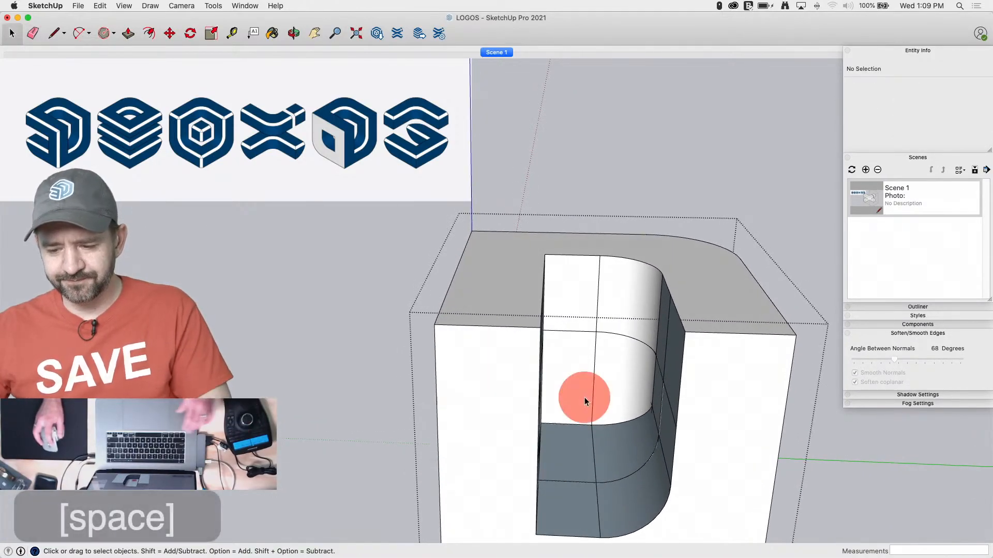
pyautogui.press('BackSpace')
pyautogui.click(630, 380)
pyautogui.press('BackSpace')
pyautogui.click(615, 458)
pyautogui.press('BackSpace')
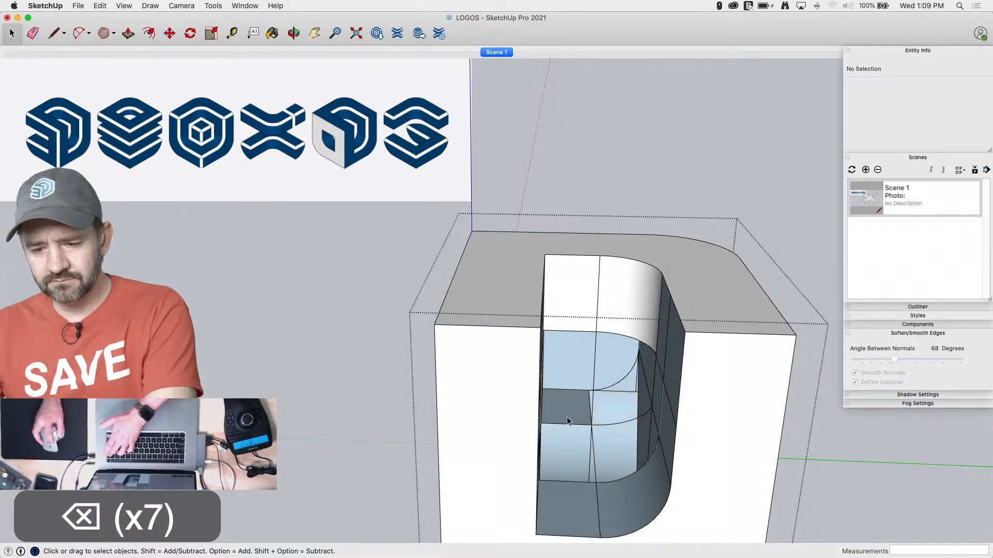
pyautogui.click(563, 445)
pyautogui.press('BackSpace')
pyautogui.click(564, 370)
pyautogui.press('BackSpace')
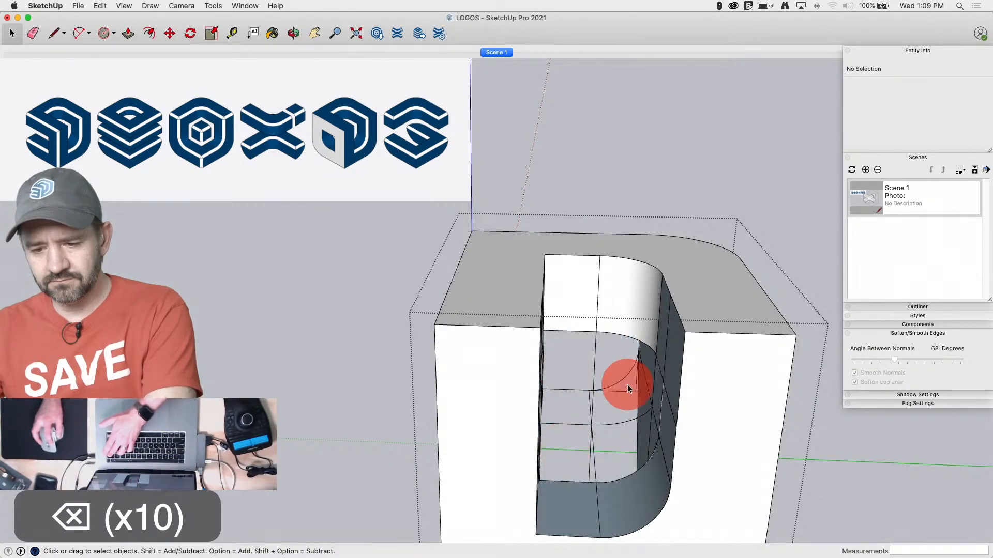
pyautogui.click(641, 422)
pyautogui.press('BackSpace')
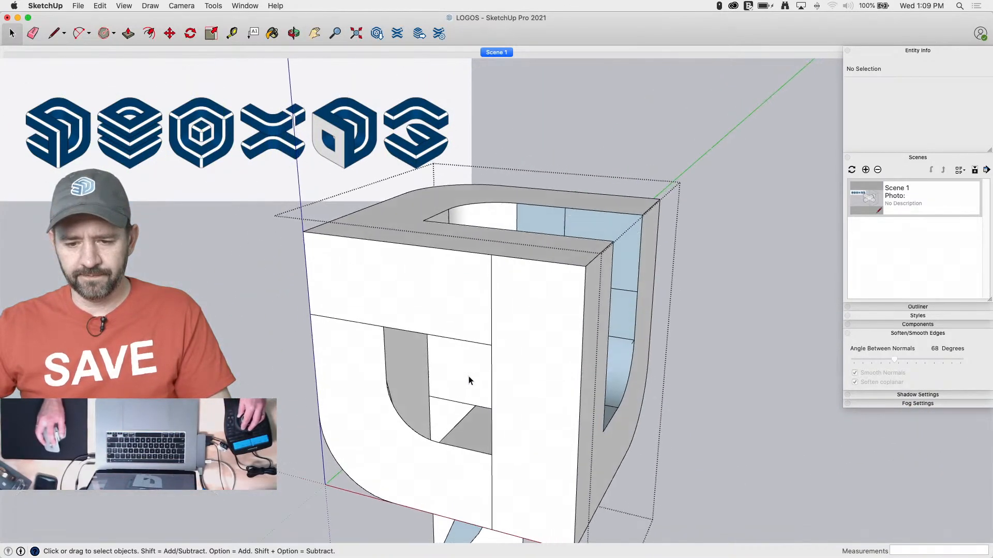
pyautogui.click(471, 380)
pyautogui.press('BackSpace')
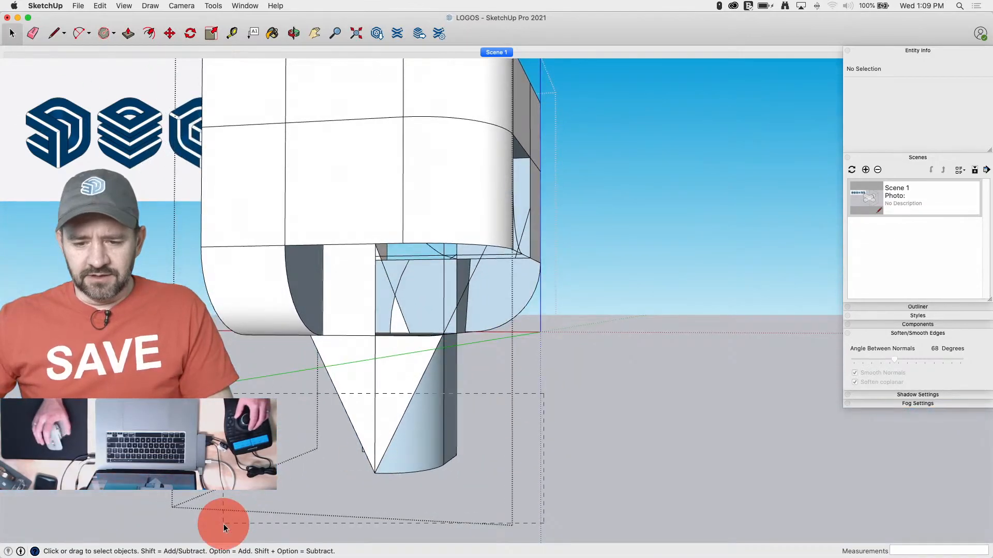
# Delete the geometry hanging below the cube and erase the leftover curved edge on its underside
pyautogui.click(224, 528)
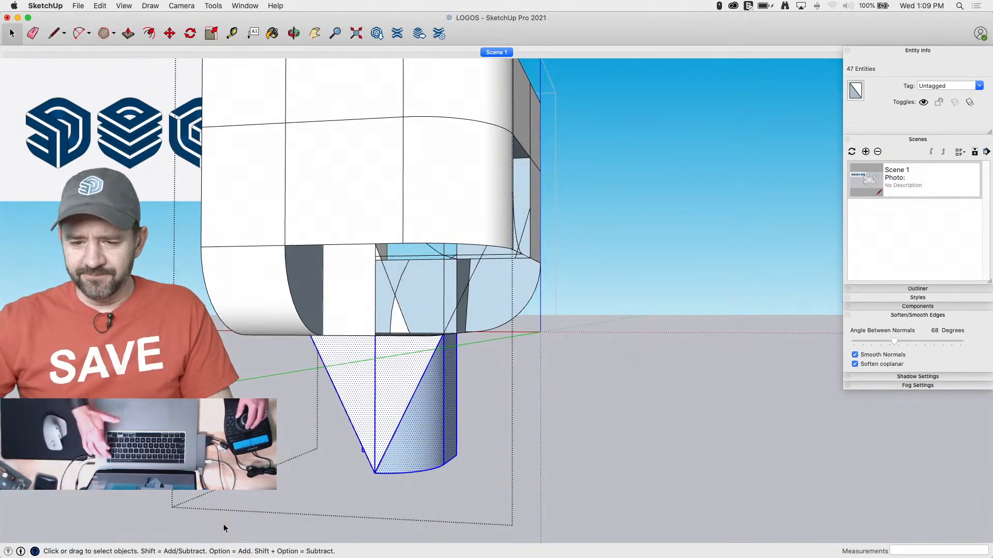
pyautogui.press('BackSpace')
pyautogui.press('e')
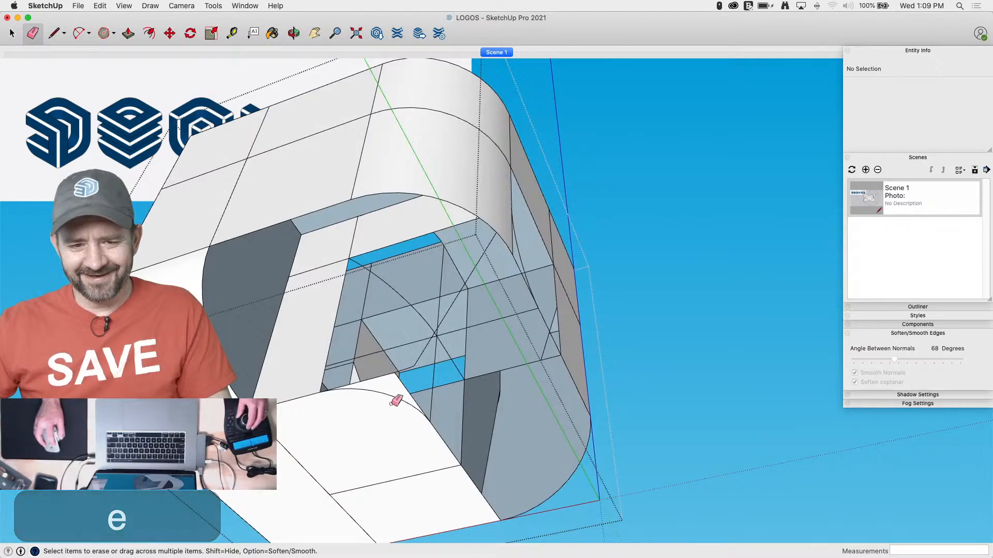
pyautogui.click(402, 396)
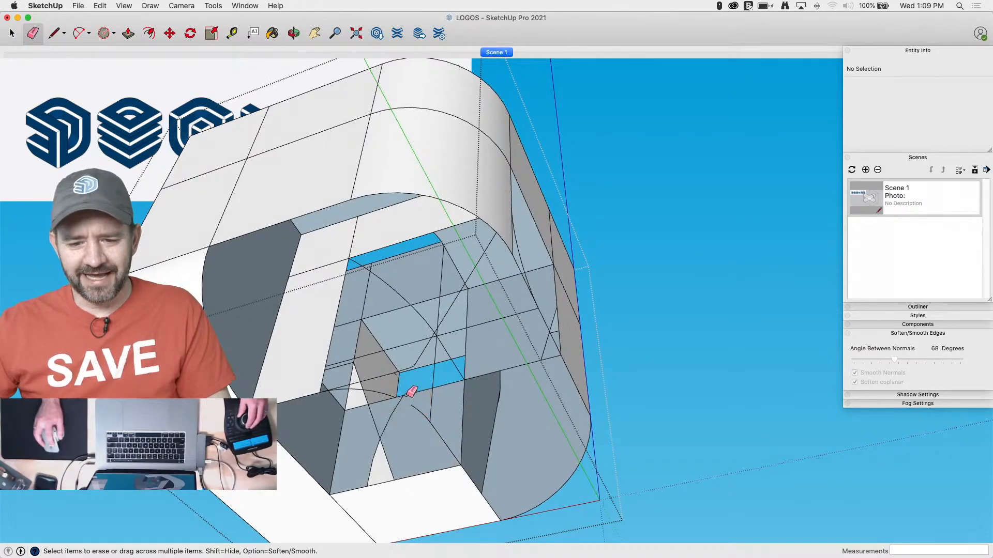
pyautogui.press('space')
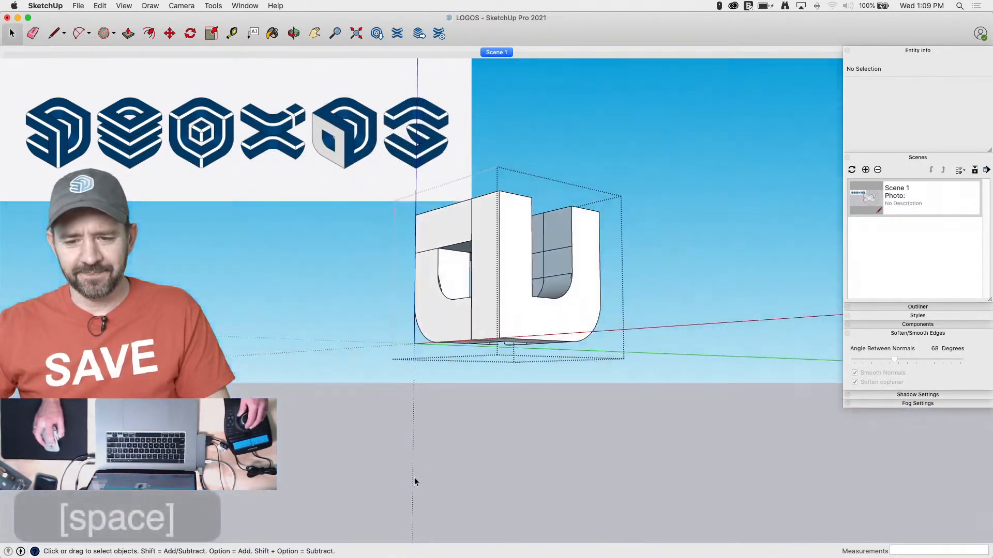
# Delete the carved fifth cube and copy the plain rounded cube beside it into its place
pyautogui.click(521, 388)
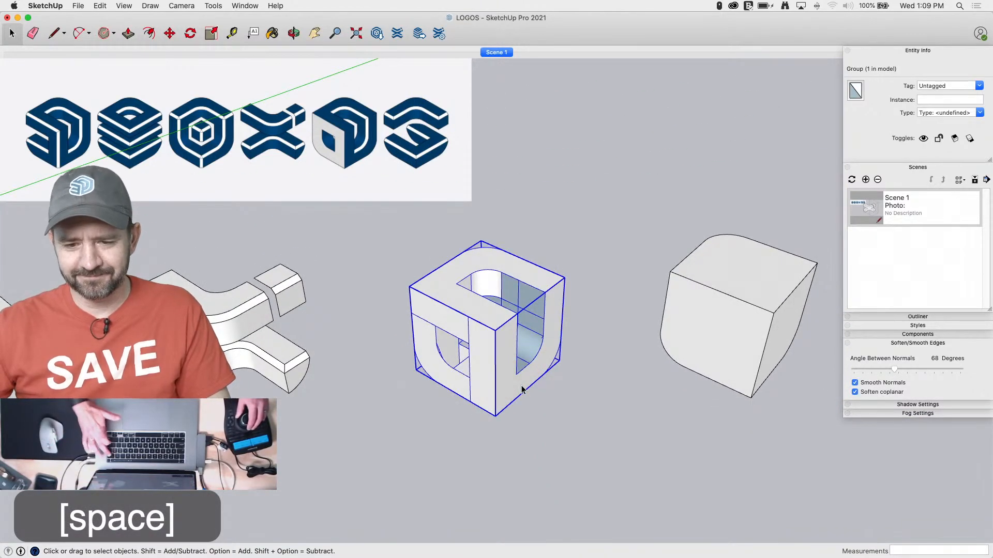
pyautogui.press('Delete')
pyautogui.click(706, 336)
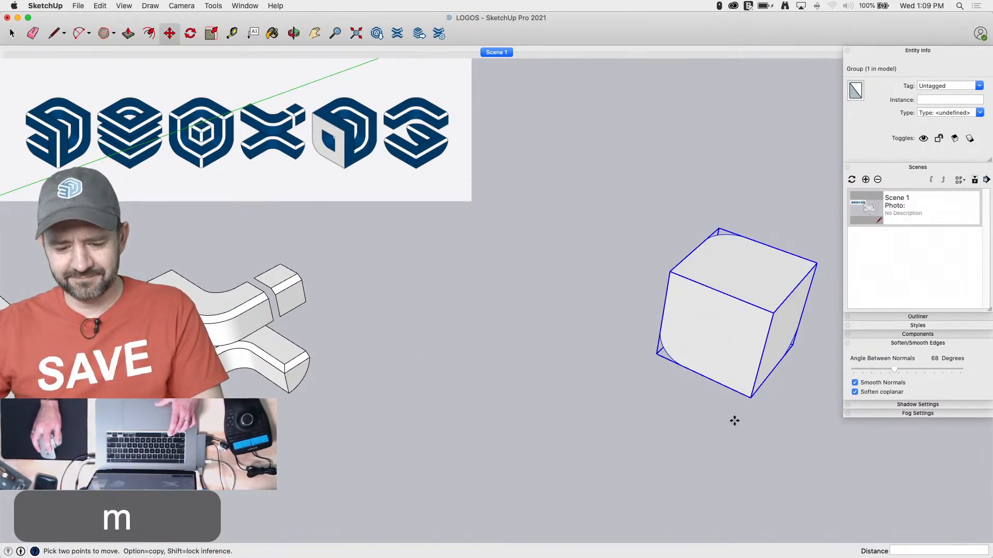
pyautogui.keyDown('alt'); pyautogui.click(740, 418); pyautogui.keyUp('alt')
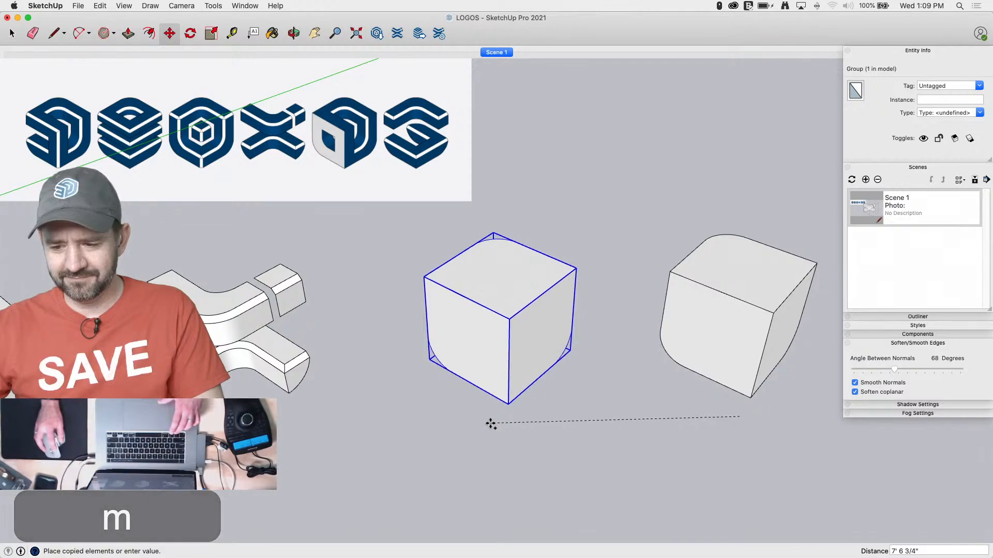
pyautogui.click(592, 452)
pyautogui.press('space')
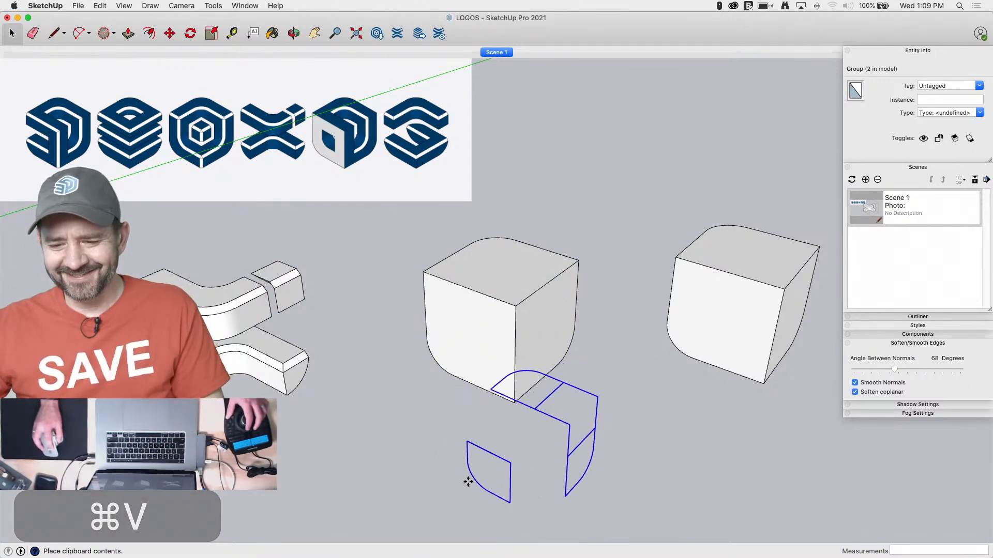
# Position the pasted profile outlines on the new cube's faces, cut them, and paste them in place inside the cube's group
pyautogui.click(538, 483)
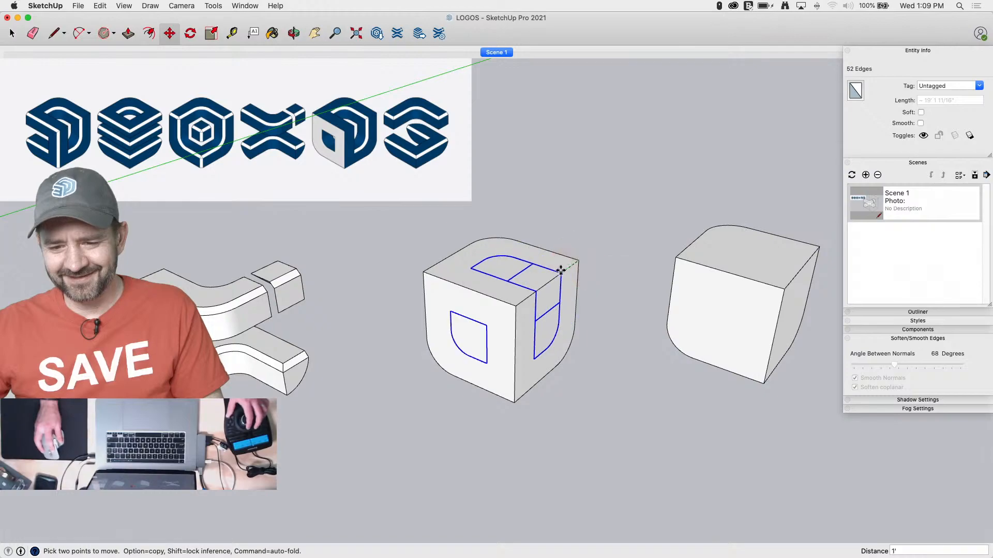
pyautogui.press('super+x')
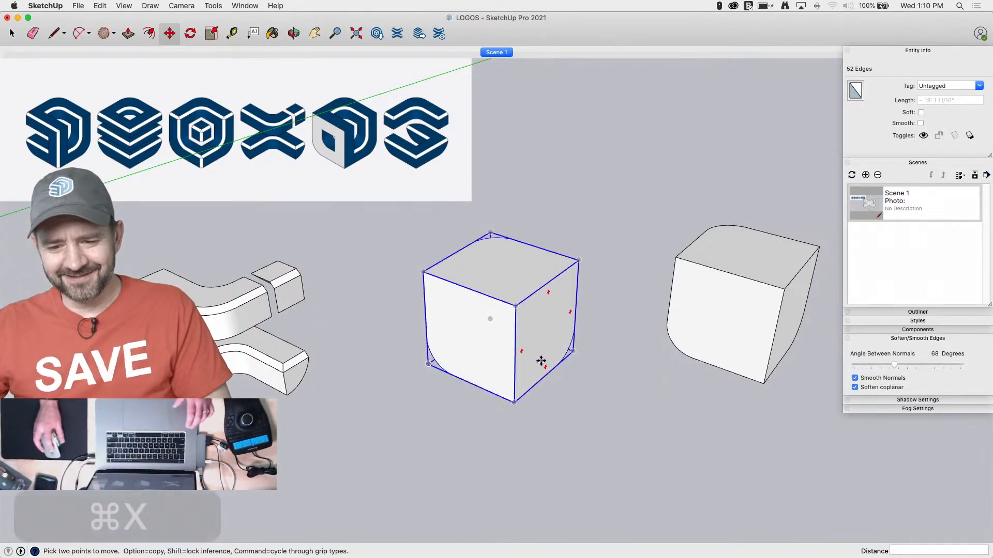
pyautogui.press('space')
pyautogui.doubleClick(539, 361)
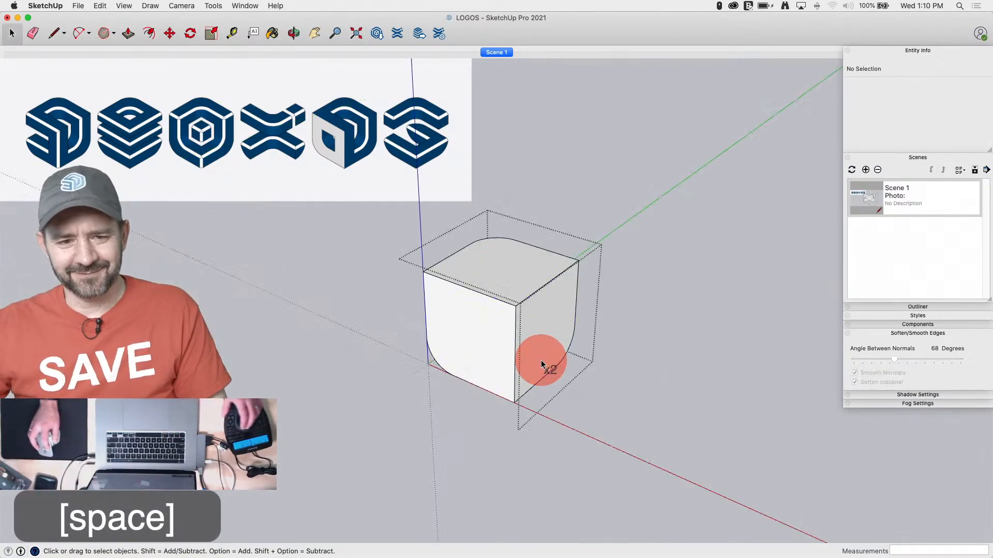
pyautogui.click(98, 5)
pyautogui.click(120, 67)
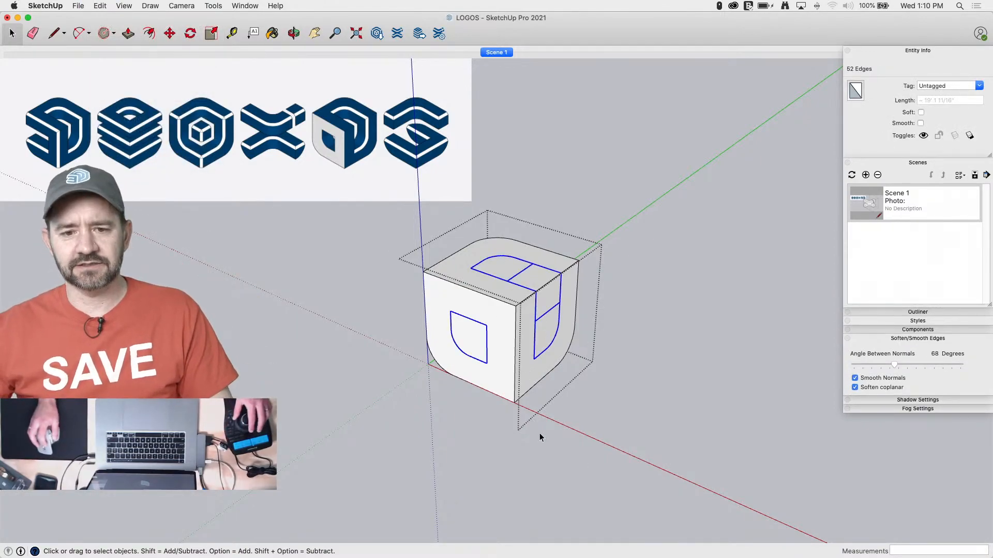
pyautogui.press('space')
pyautogui.click(552, 395)
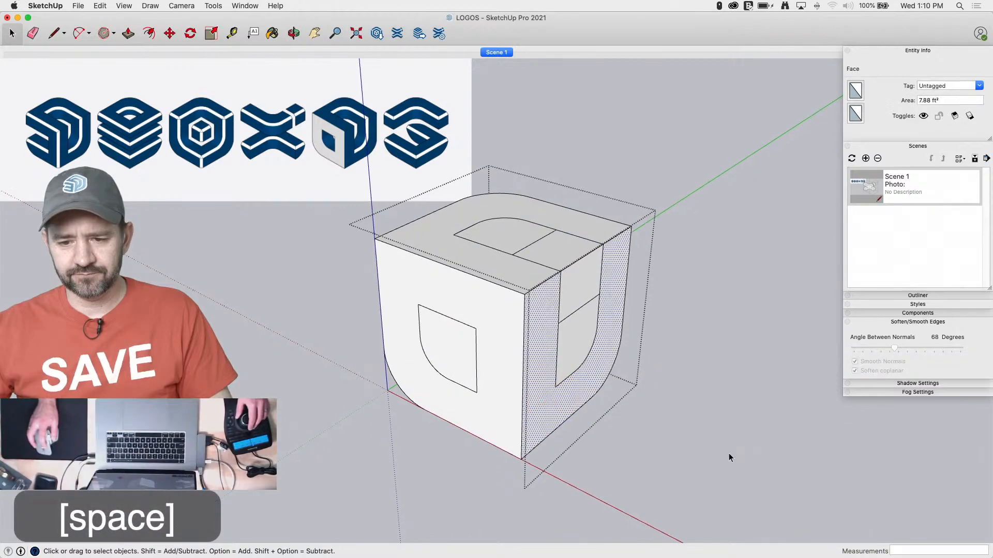
pyautogui.click(728, 453)
pyautogui.doubleClick(554, 387)
pyautogui.press('e')
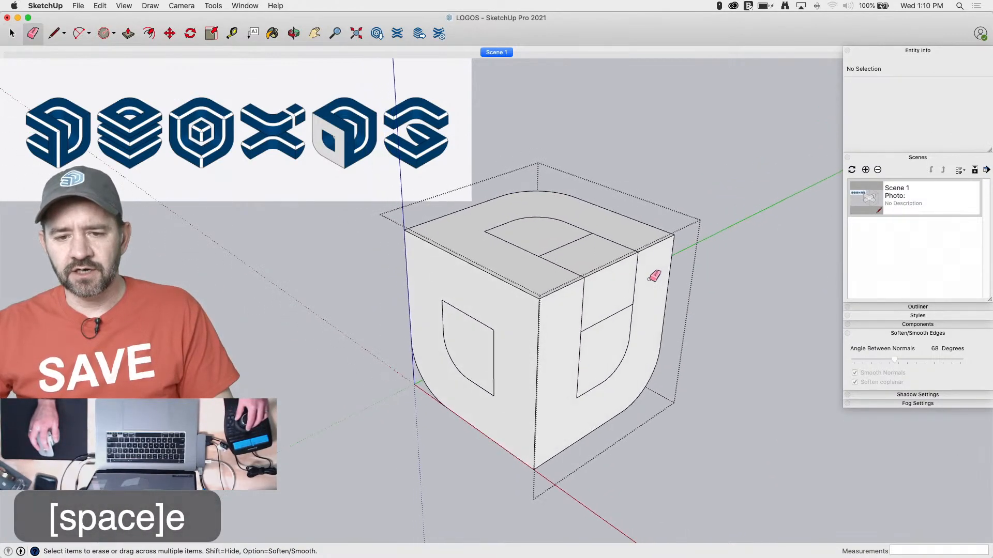
# Push the lower rounded part of the front profile 3' 4" through the cube and delete the remaining end face
pyautogui.press('space')
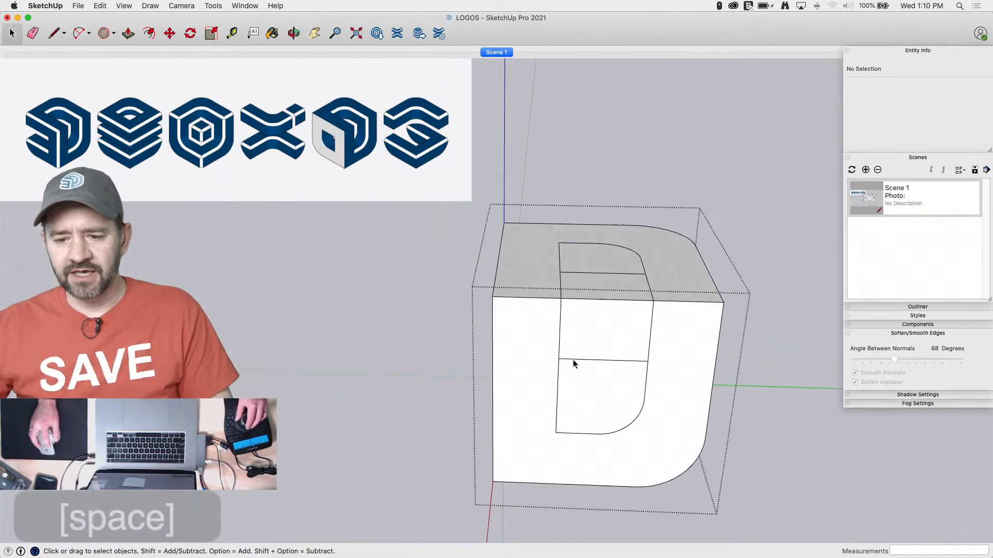
pyautogui.click(572, 355)
pyautogui.press('p')
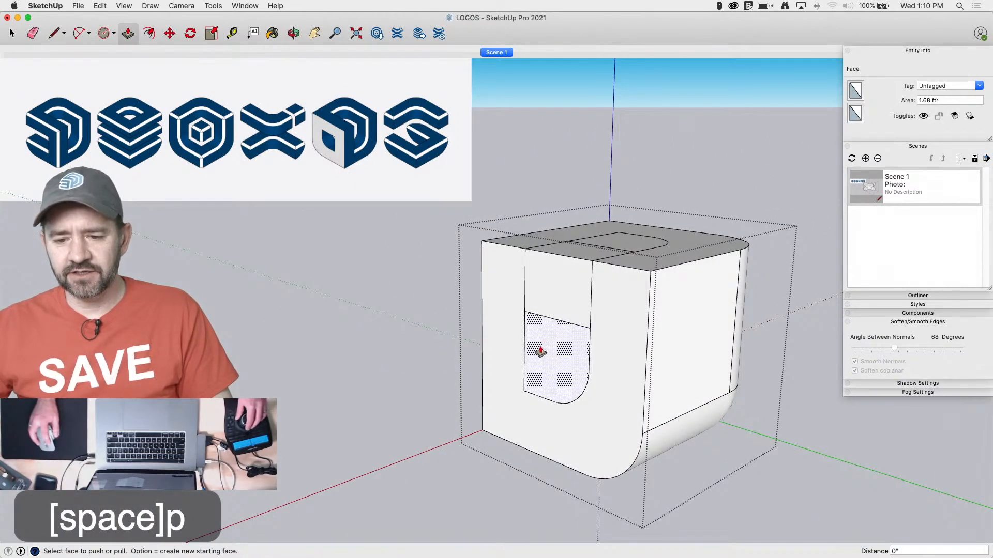
pyautogui.moveTo(532, 355); pyautogui.dragTo(614, 244)
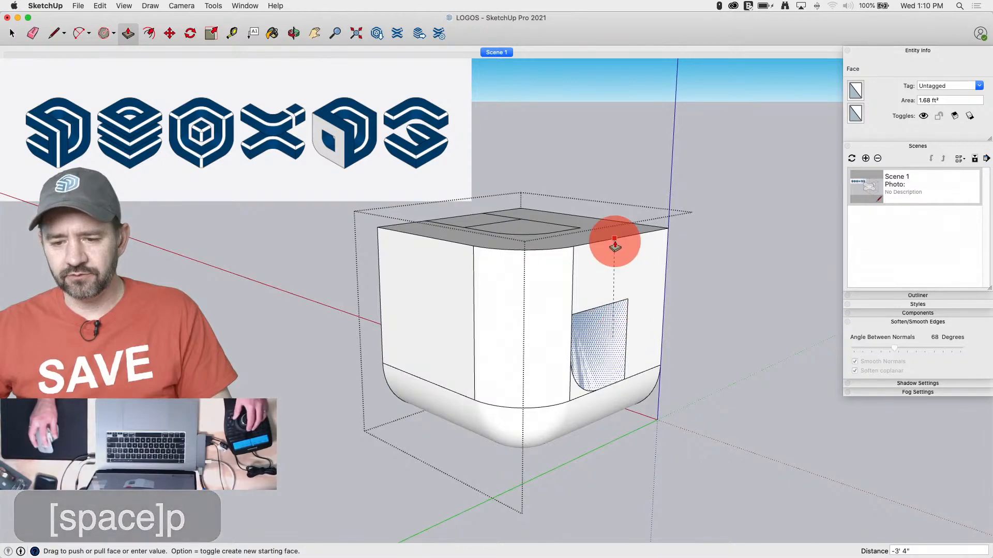
pyautogui.press('space')
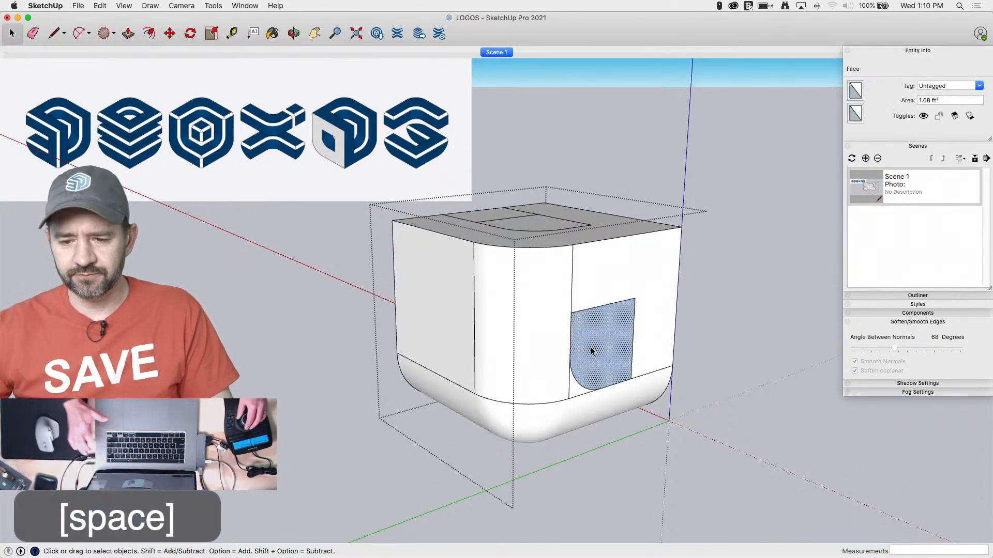
pyautogui.press('BackSpace')
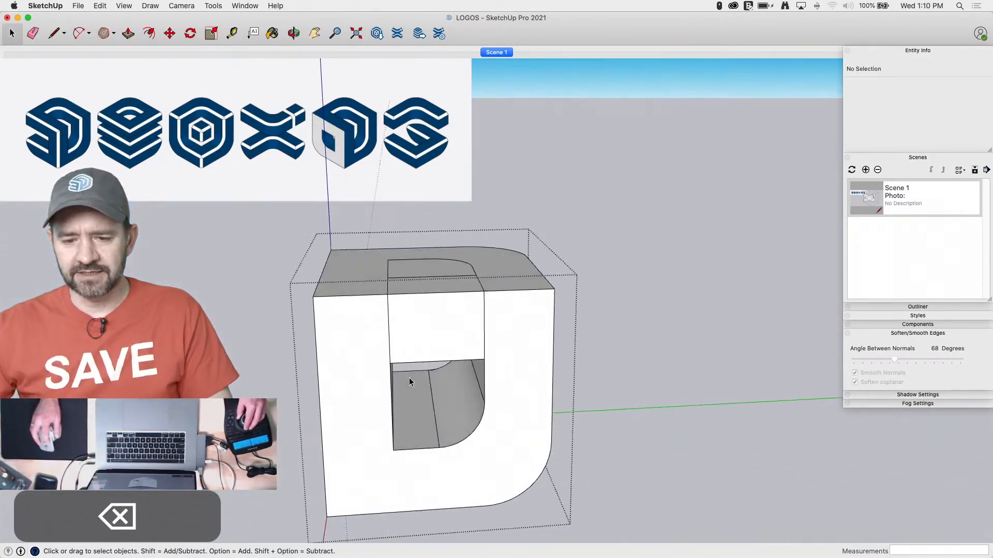
# Retrace the side profile's 1' 4" vertical edge to separate the profile from the surrounding face
pyautogui.press('p')
pyautogui.press('space')
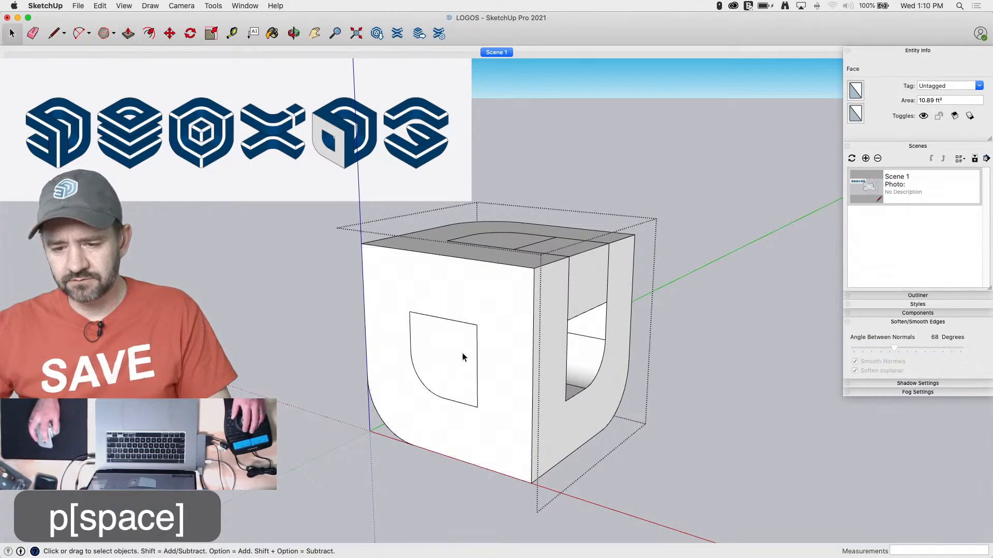
pyautogui.press('l')
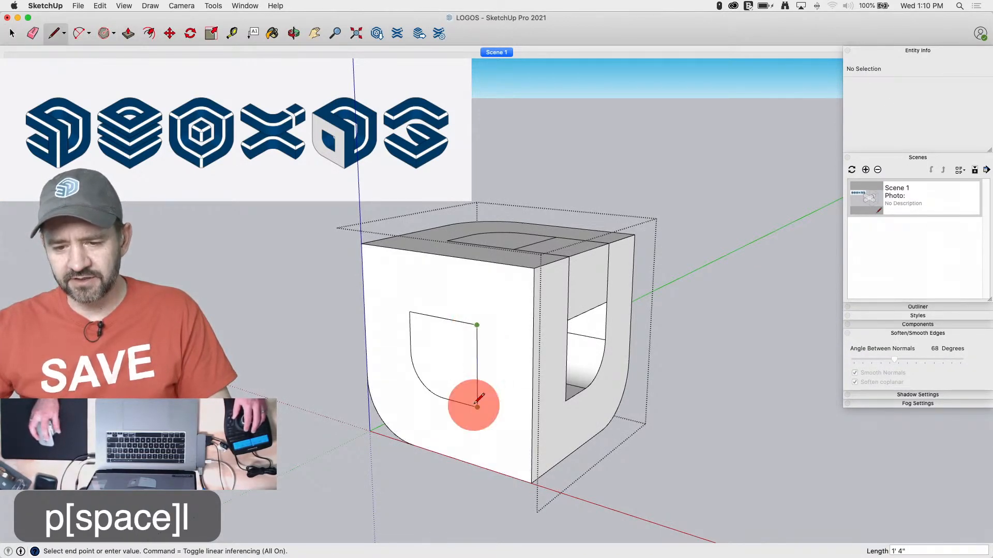
# Push the side profile 1' inward to meet the through-opening and delete its remaining end face
pyautogui.moveTo(455, 362); pyautogui.dragTo(524, 341)
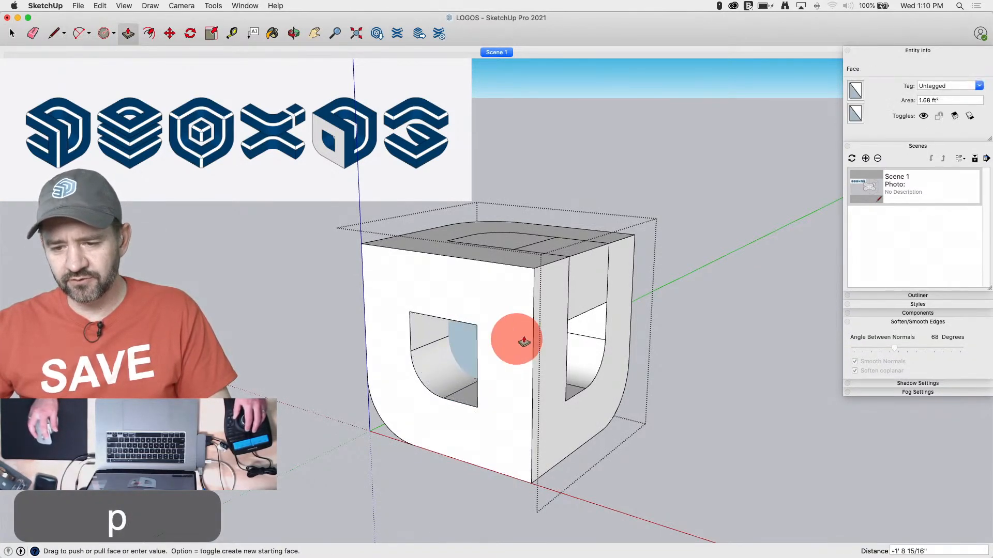
pyautogui.click(567, 328)
pyautogui.press('space')
pyautogui.click(537, 335)
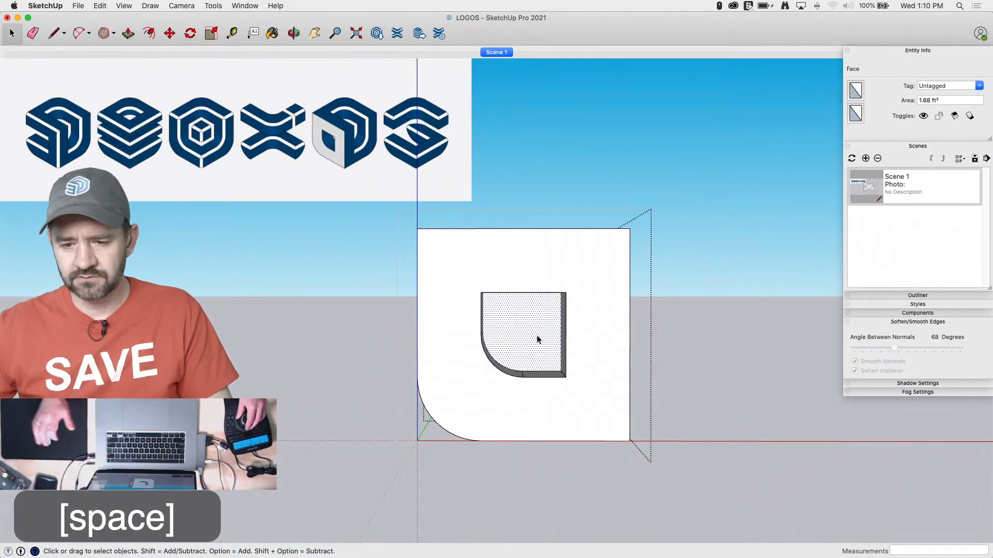
pyautogui.press('BackSpace')
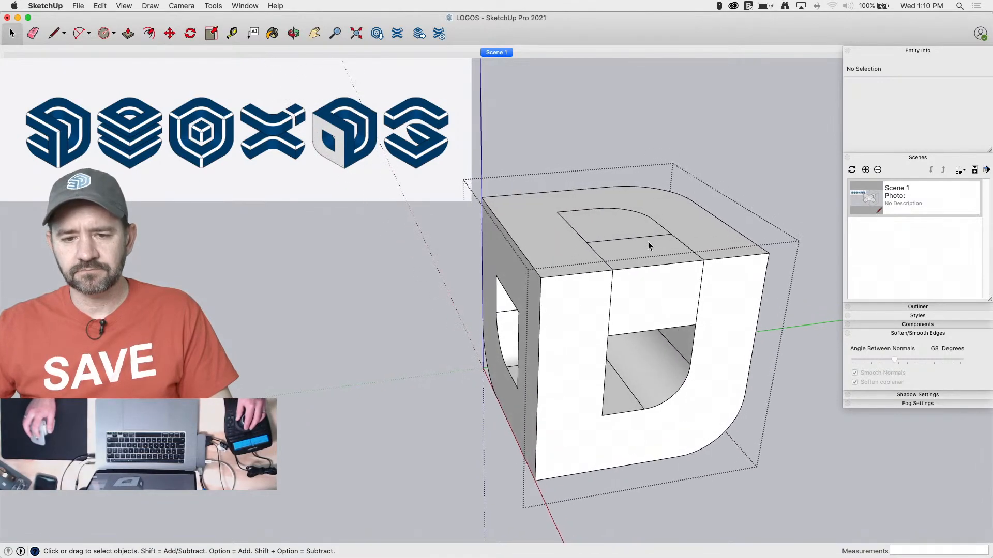
# Push the top profile 1' down into the front opening, leaving an open U-shaped slot, and select the top face
pyautogui.press('p')
pyautogui.click(630, 261)
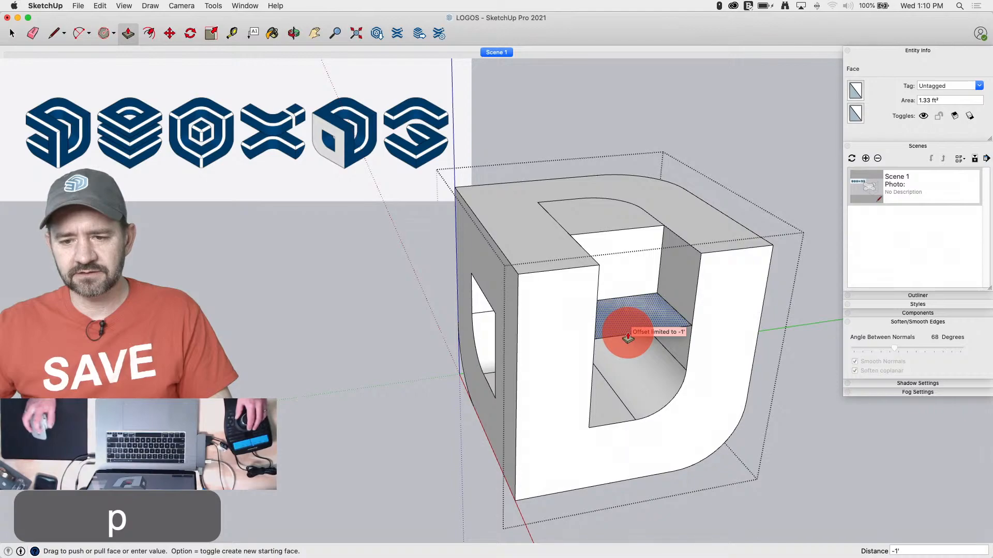
pyautogui.click(627, 337)
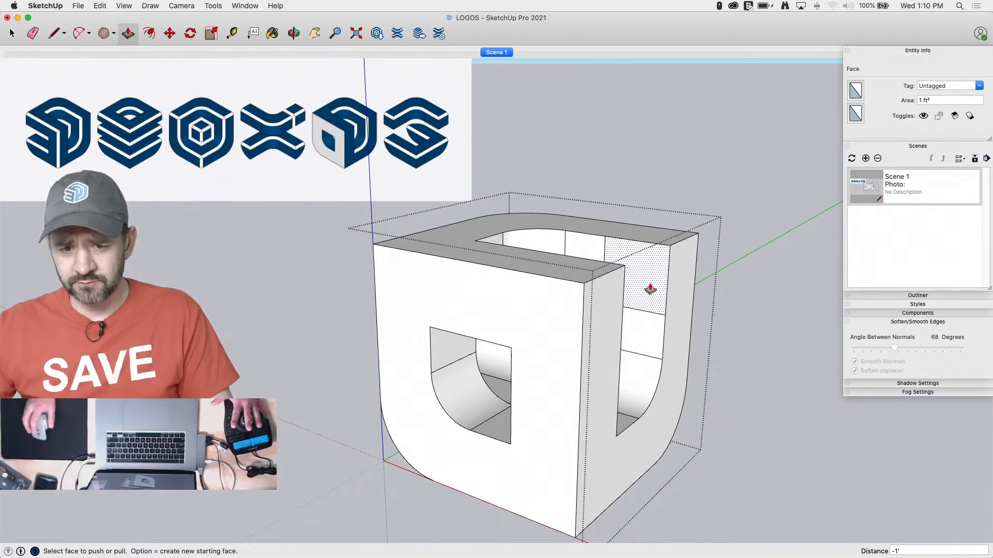
pyautogui.press('space')
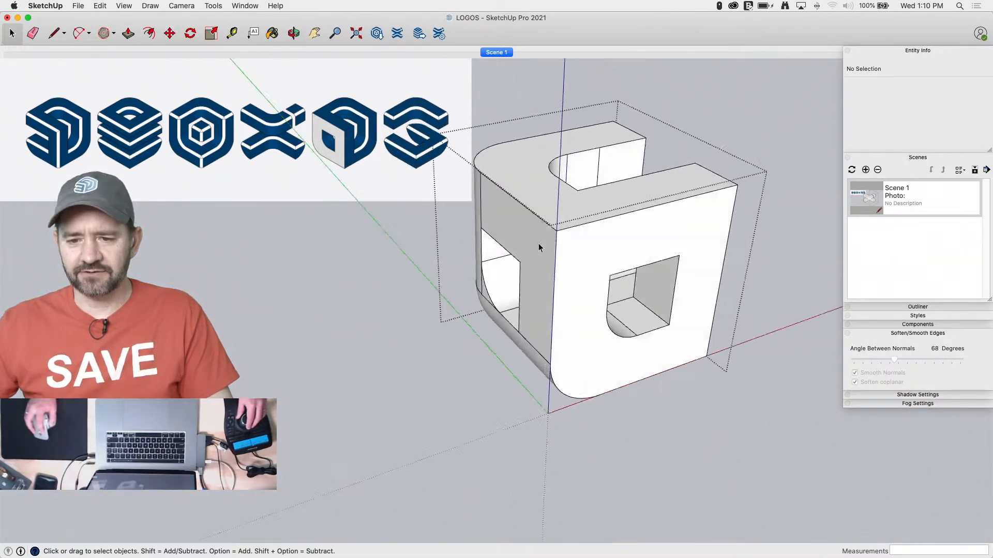
pyautogui.click(541, 238)
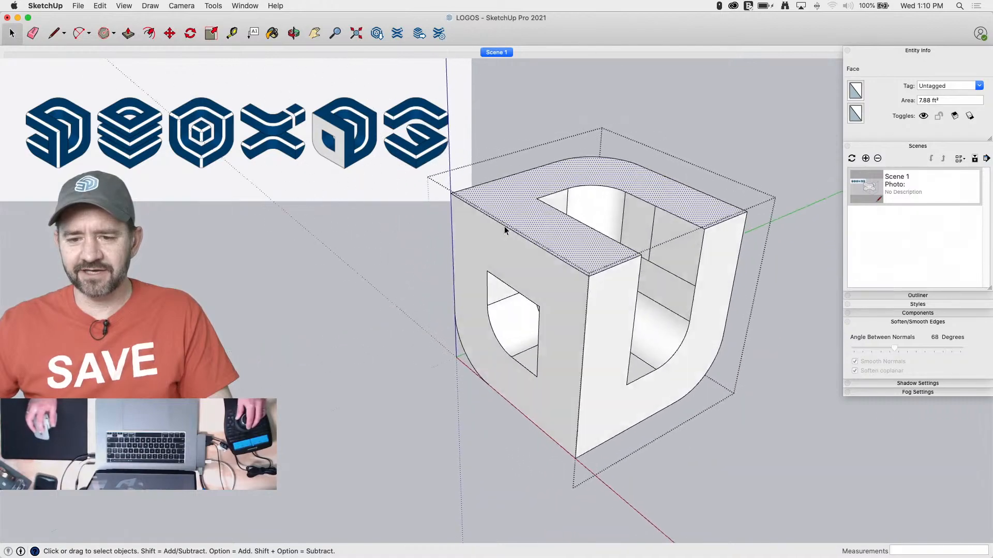
# Copy the selected top face 1' down to divide the cube's side walls with a matching edge loop
pyautogui.press('m')
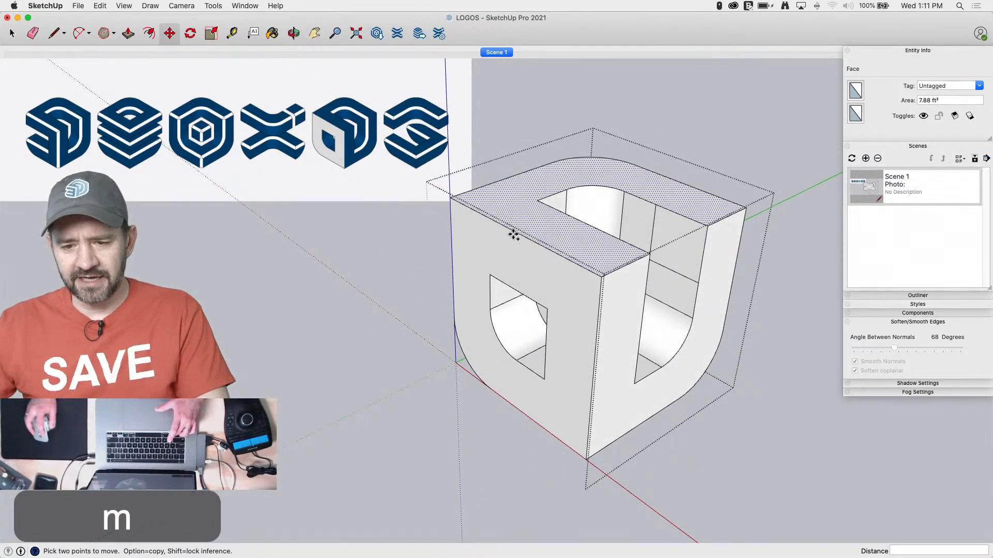
pyautogui.click(517, 284)
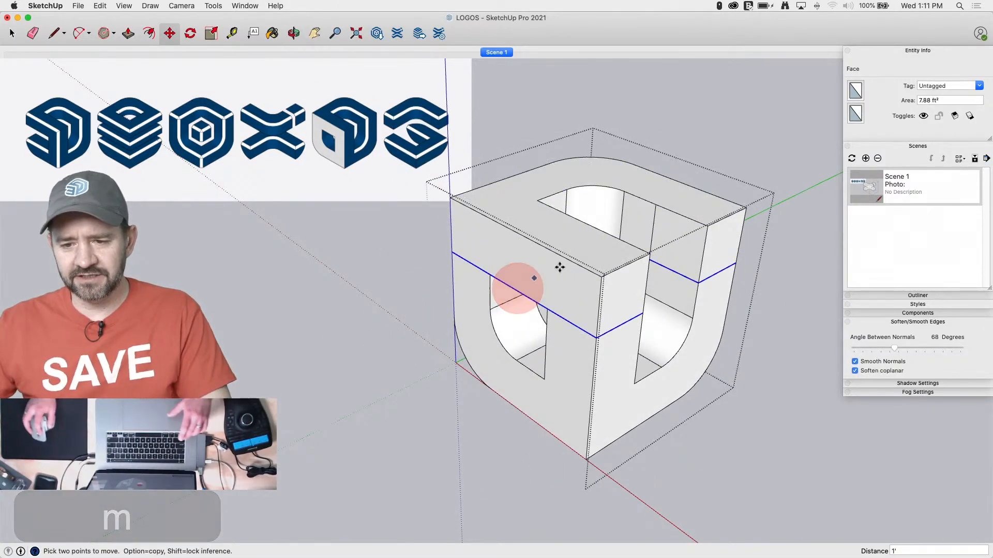
pyautogui.press('space')
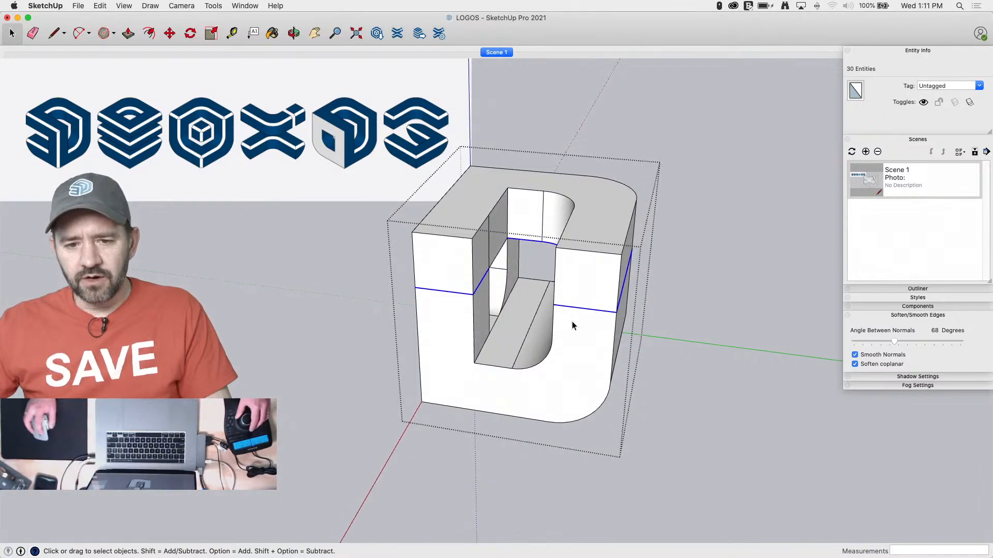
# Copy the lower U-shaped side face 1' inward to imprint its outline on the cube's walls
pyautogui.click(584, 348)
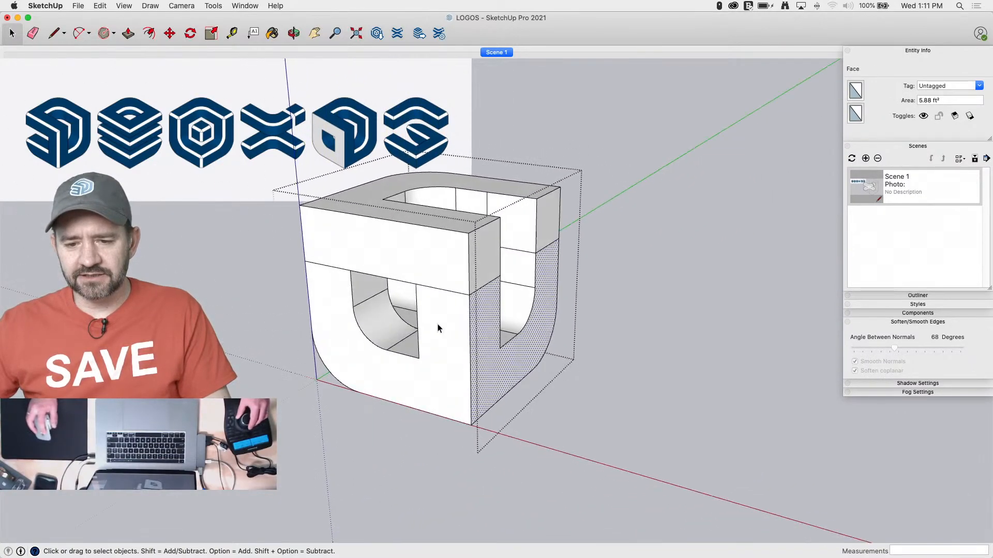
pyautogui.press('m')
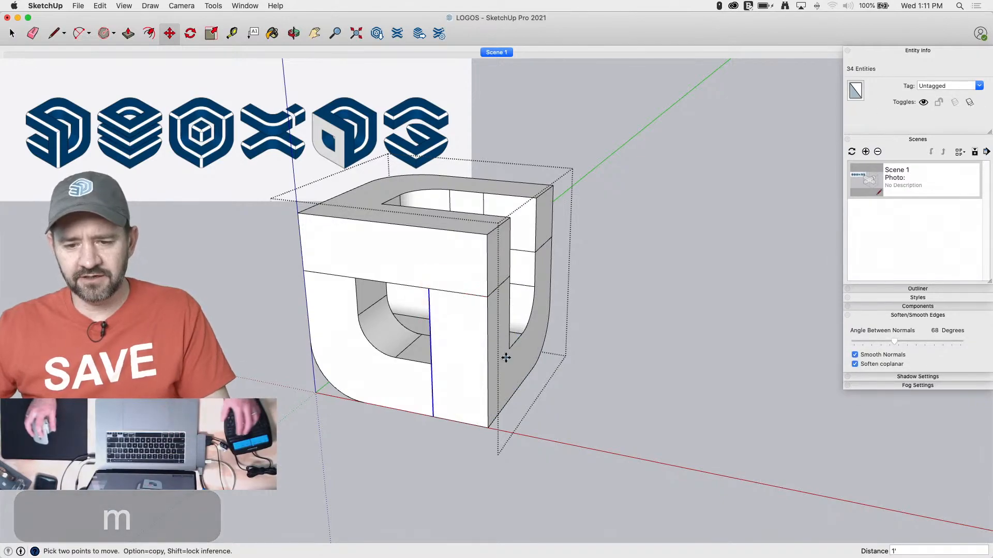
pyautogui.press('space')
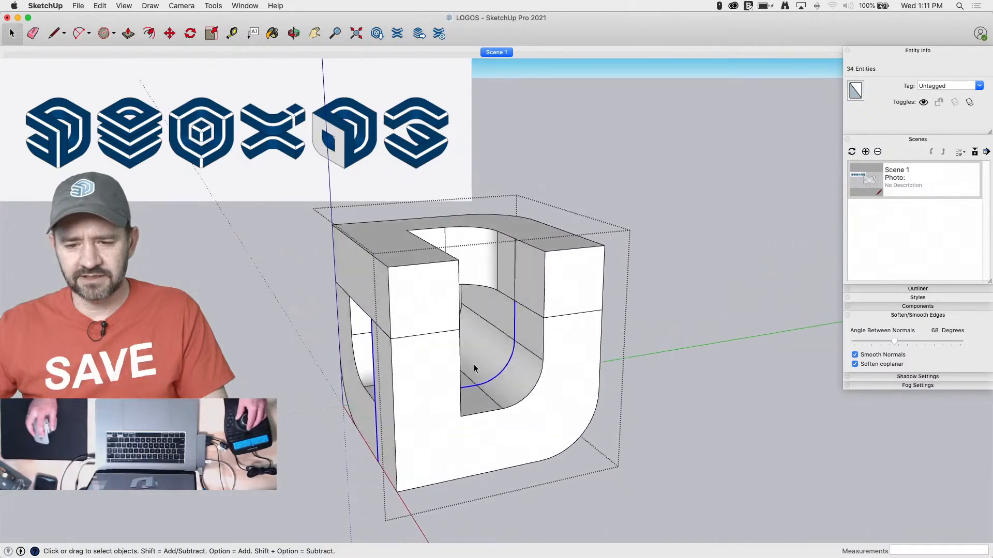
# Delete the interior wall and floor faces seen through the front opening and the U-shaped slot
pyautogui.click(447, 319)
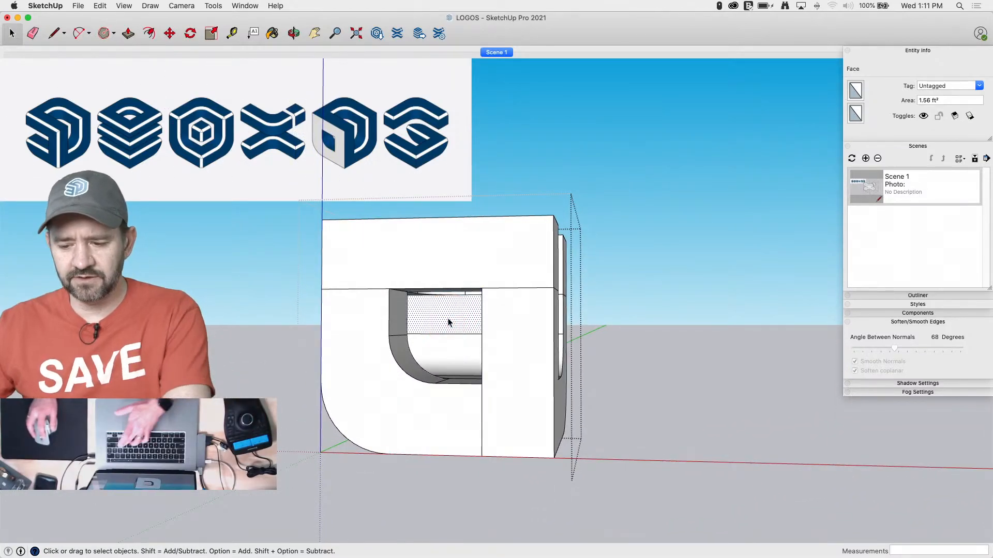
pyautogui.press('BackSpace')
pyautogui.press('BackSpace')
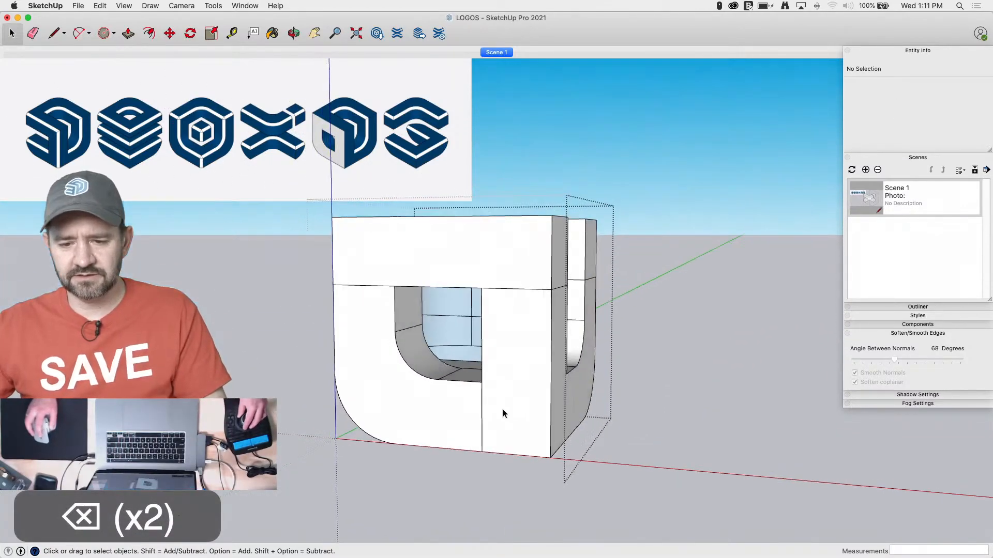
pyautogui.click(470, 359)
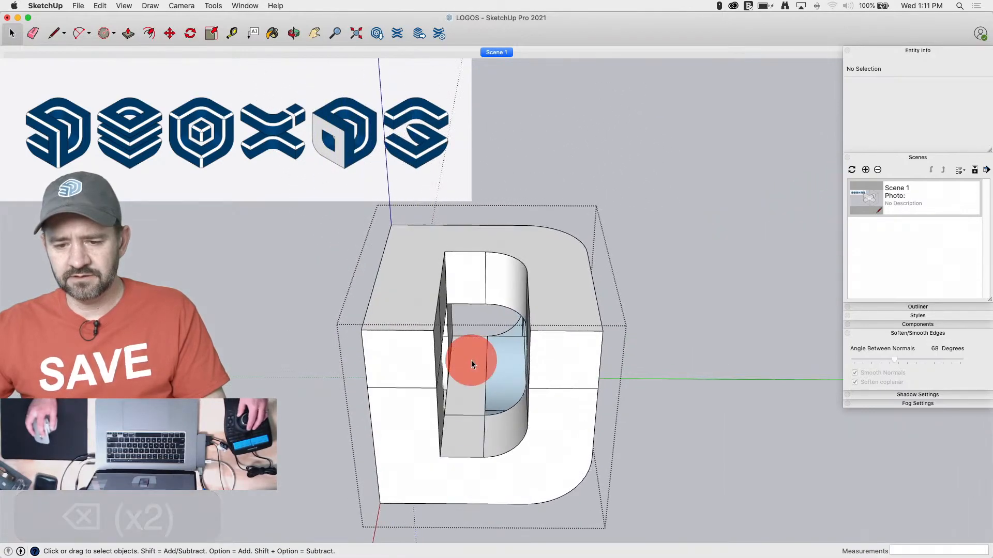
pyautogui.press('BackSpace')
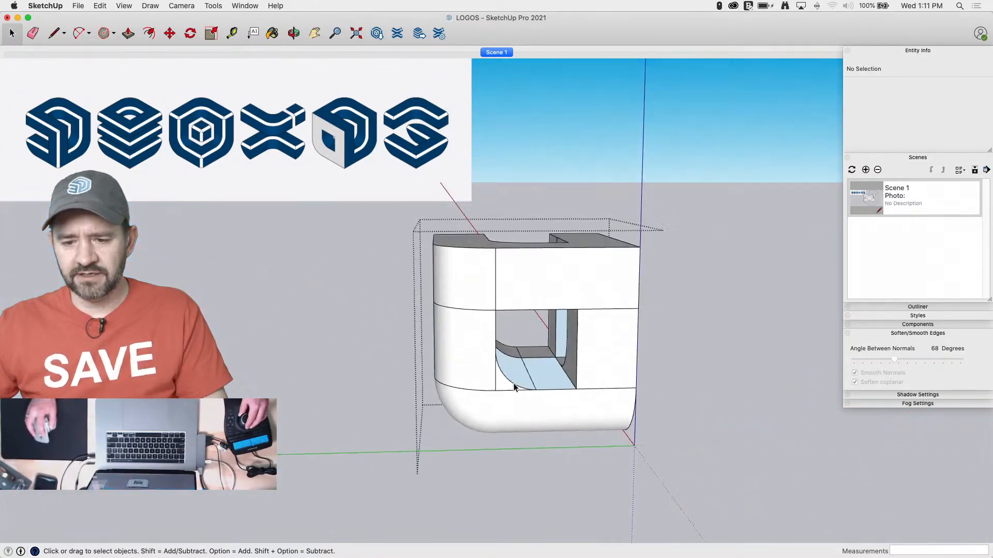
# Draw a 1' edge inside the cube, seen through the back opening, to close the missing interior face
pyautogui.press('l')
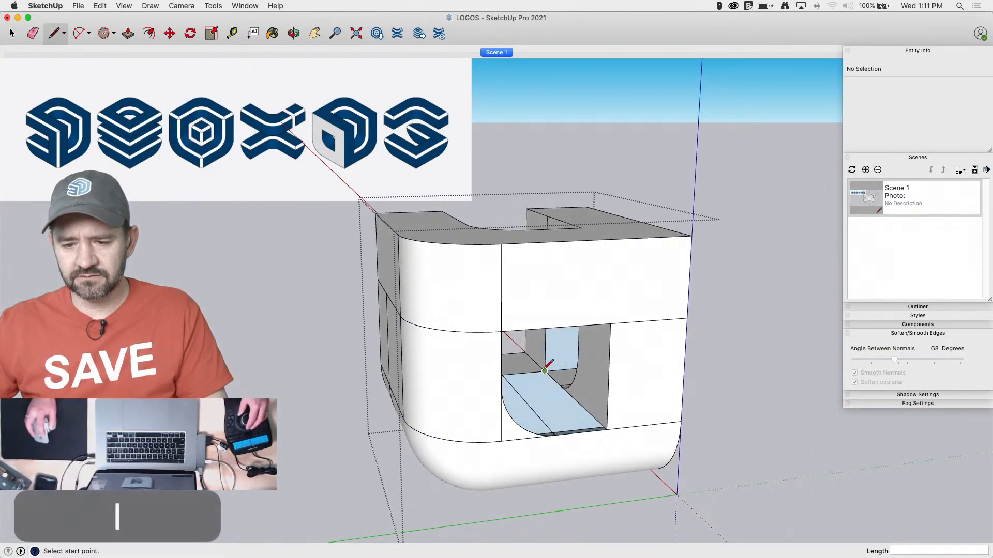
pyautogui.click(543, 353)
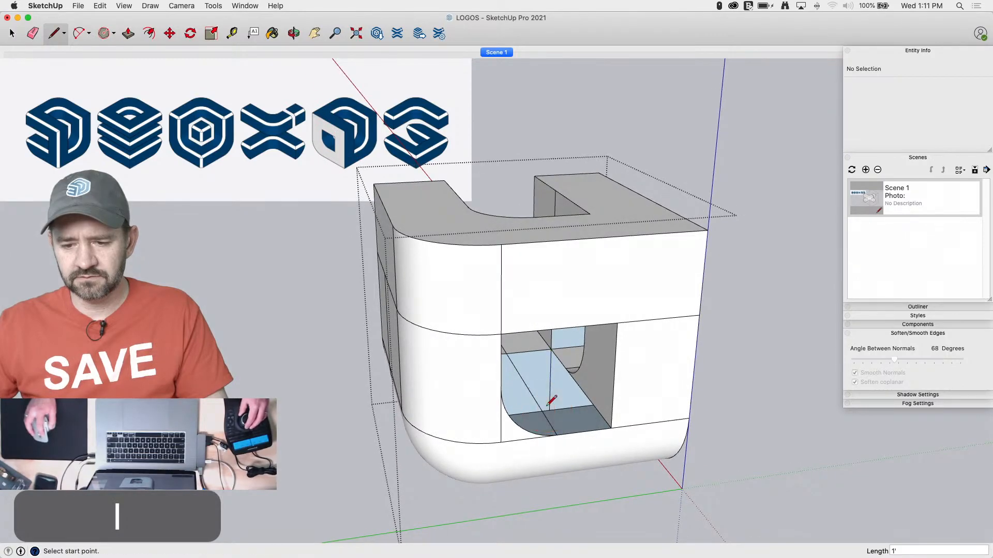
pyautogui.press('space')
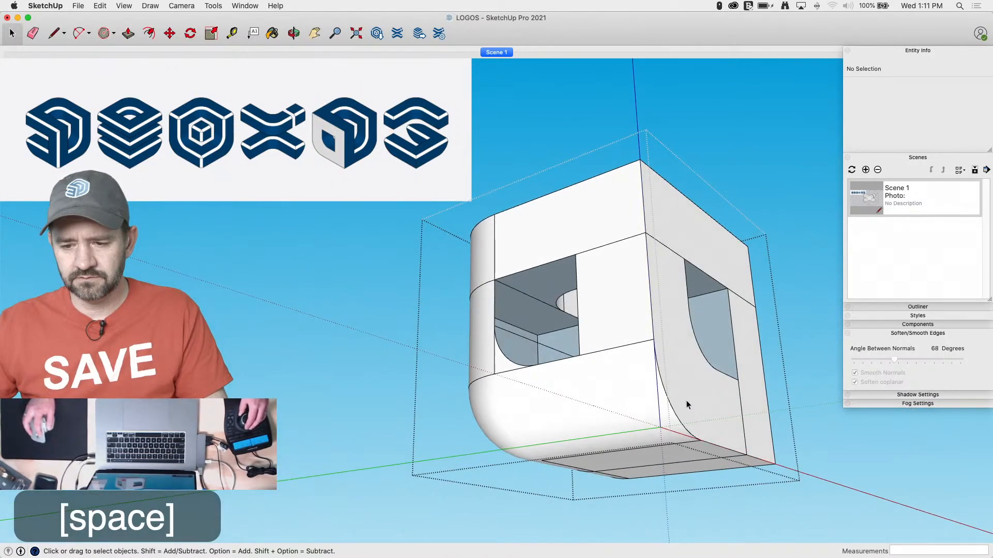
# Copy the front face around the rounded opening inward to the edge of the back opening
pyautogui.click(687, 401)
pyautogui.press('m')
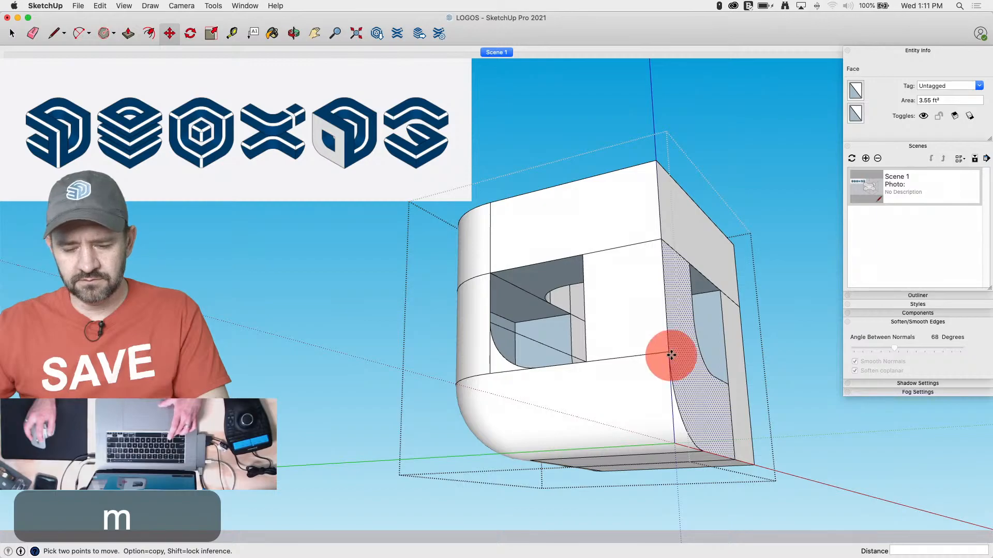
pyautogui.click(589, 358)
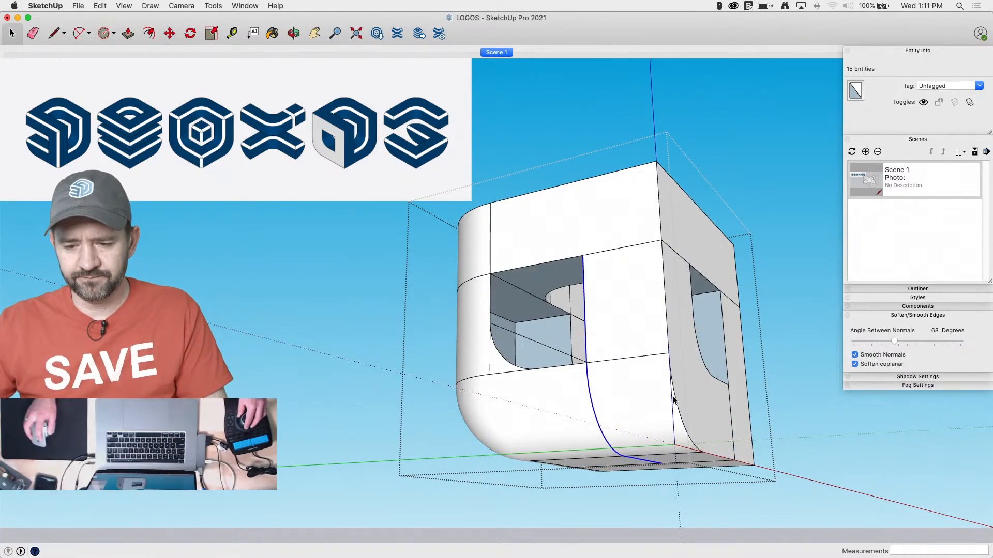
pyautogui.press('space')
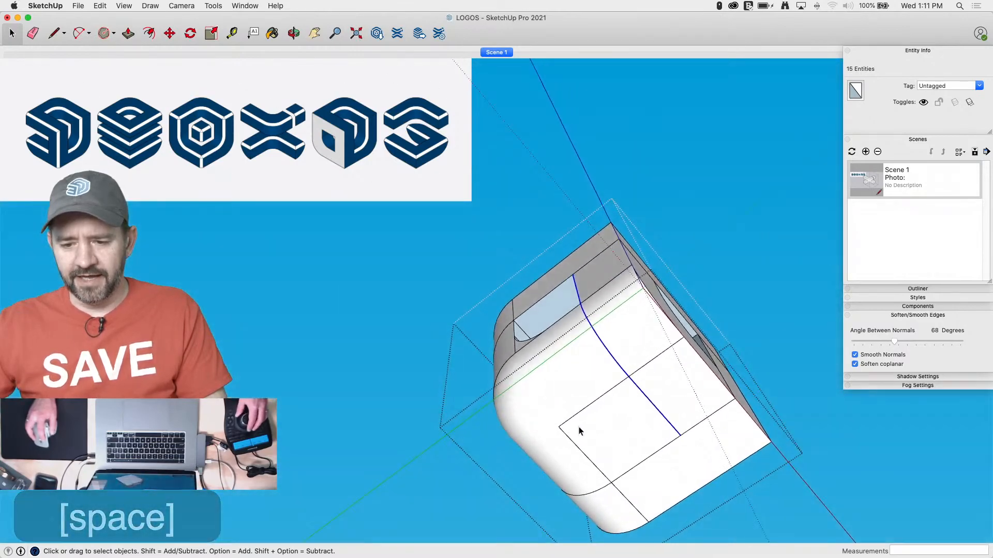
# Delete the square face and rounded corner surfaces on the underside, and the rounded vertical corner surface above them
pyautogui.click(579, 426)
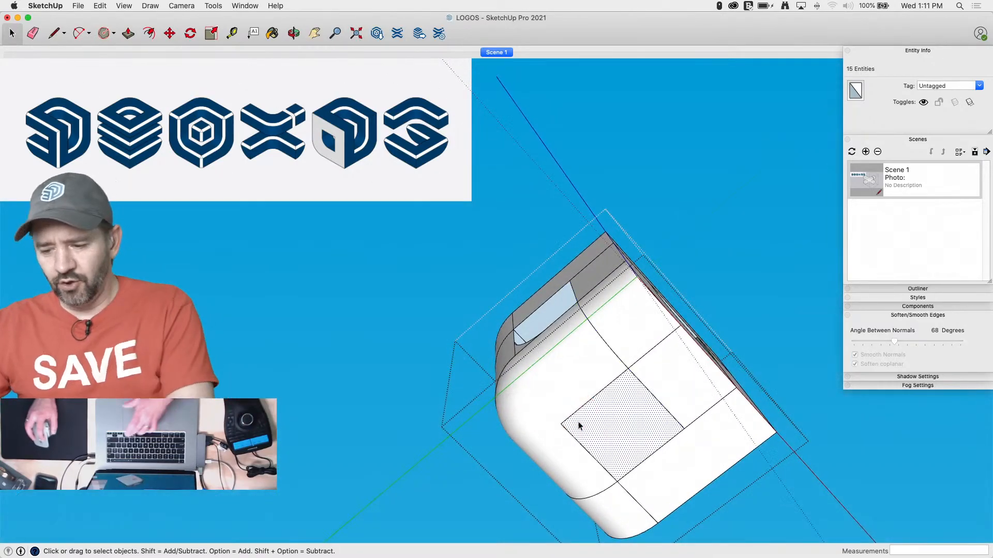
pyautogui.press('BackSpace')
pyautogui.press('BackSpace')
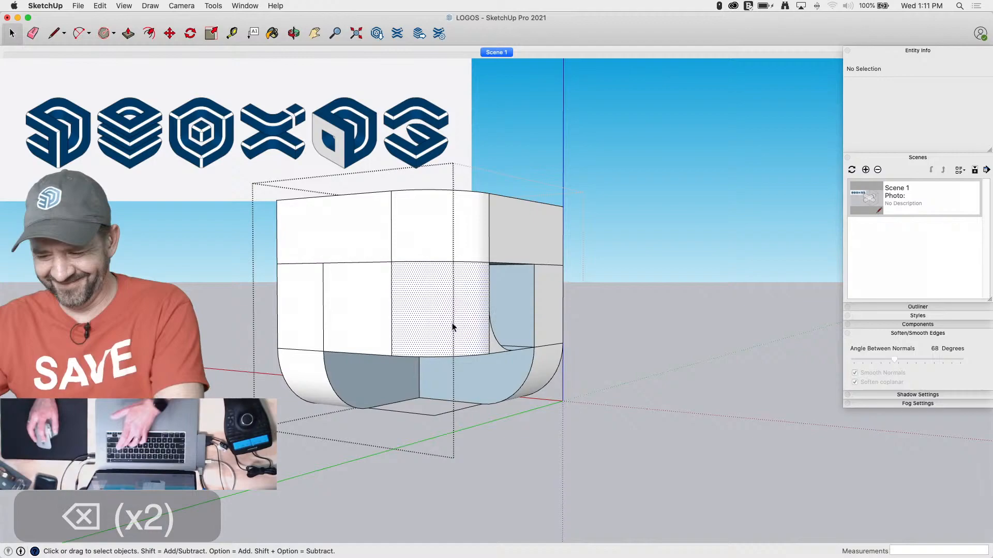
pyautogui.click(452, 323)
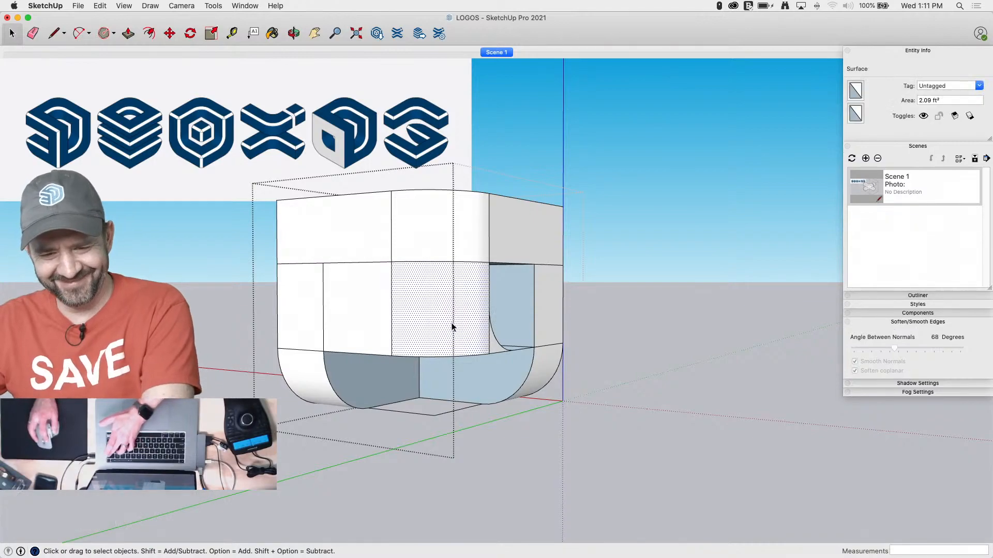
pyautogui.press('BackSpace')
pyautogui.press('BackSpace')
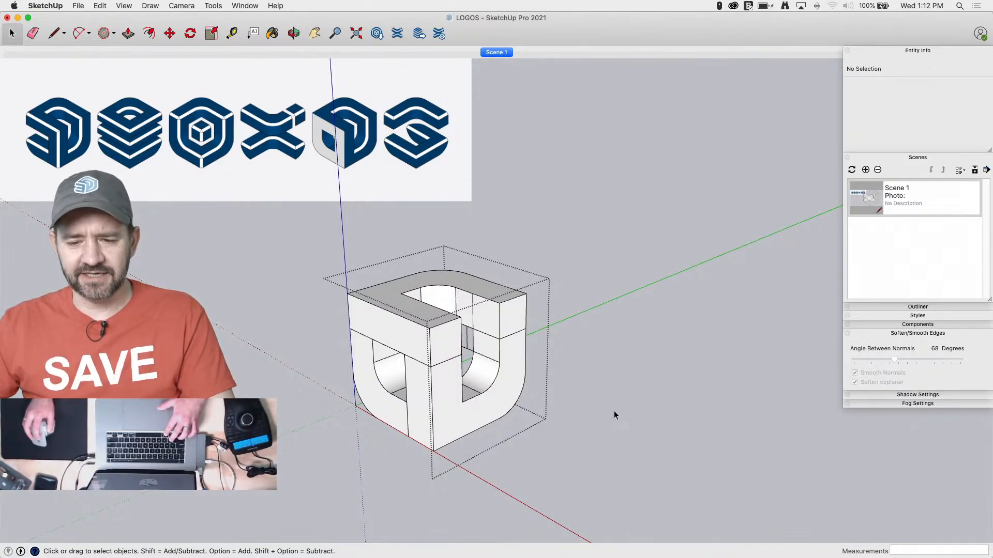
# Undo the edge copies, face deletions and profile pushes back to the solid cube with only its profile outlines
pyautogui.press('super+z')
pyautogui.press('super+z')
pyautogui.press('super+z')
pyautogui.press('super+z')
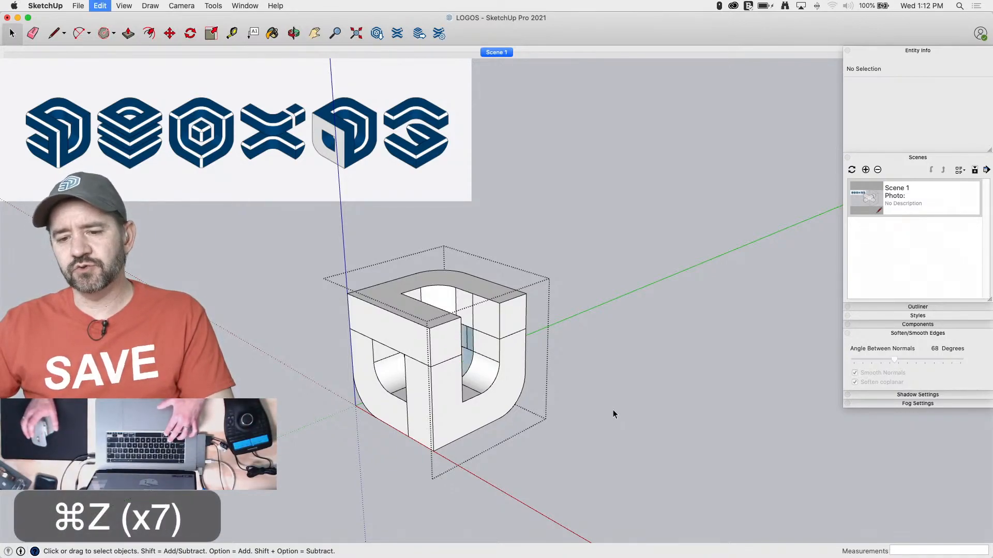
pyautogui.press('super+z')
pyautogui.press('super+z')
pyautogui.press('super+z')
pyautogui.press('super+z')
pyautogui.press('super+z')
pyautogui.press('super+z')
pyautogui.press('super+z')
pyautogui.press('super+z')
pyautogui.press('super+z')
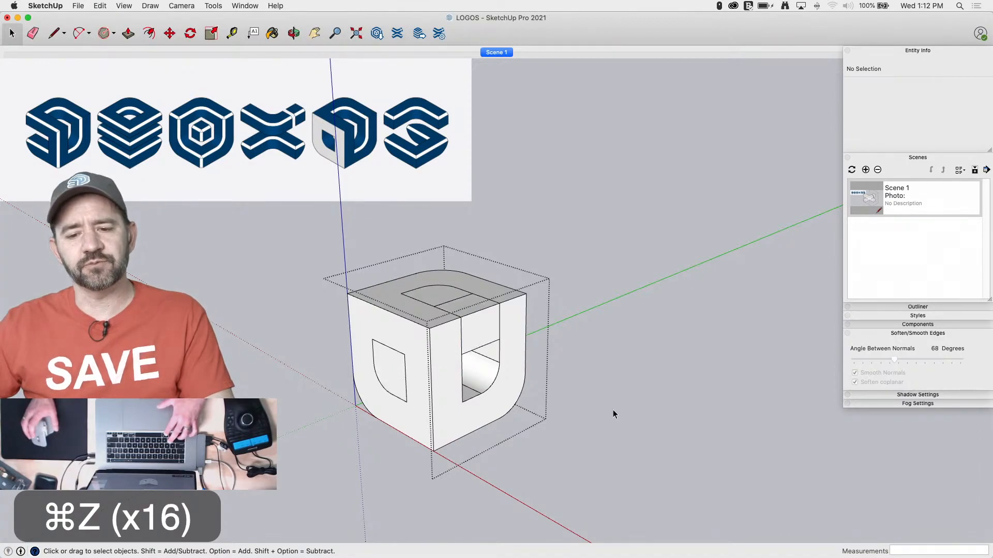
pyautogui.press('super+z')
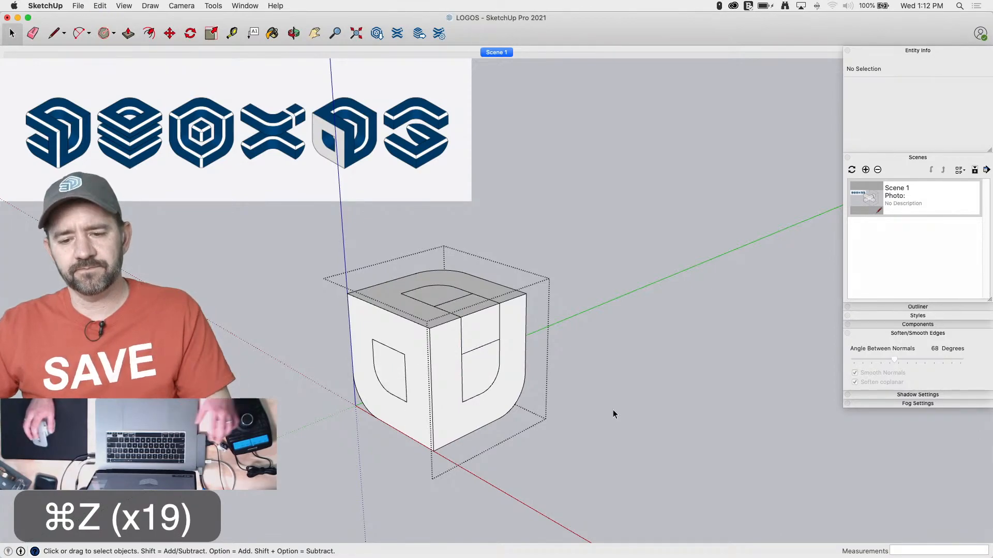
# Leave the profiled cube's group and copy the plain rounded cube onto its matching corner, offset from it by 1'
pyautogui.click(585, 396)
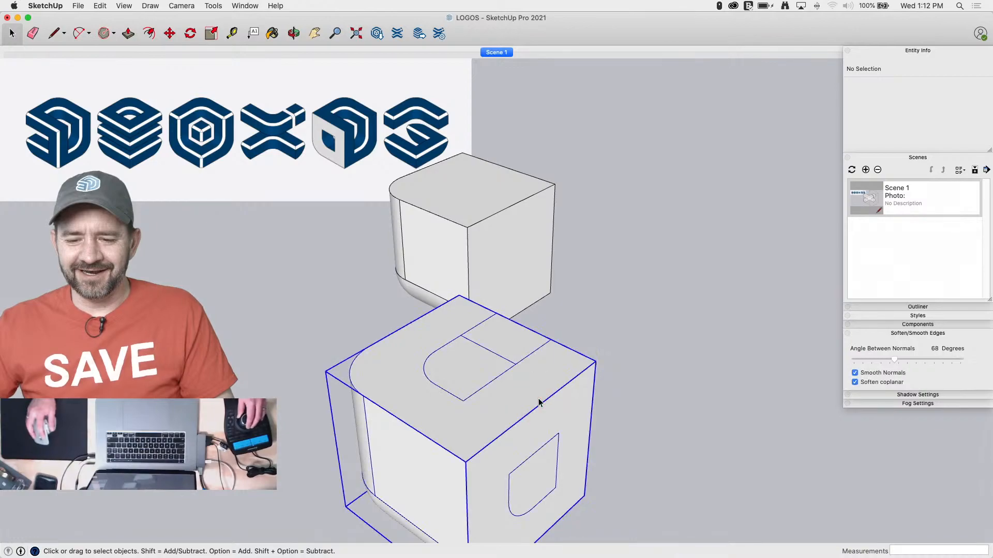
pyautogui.click(622, 459)
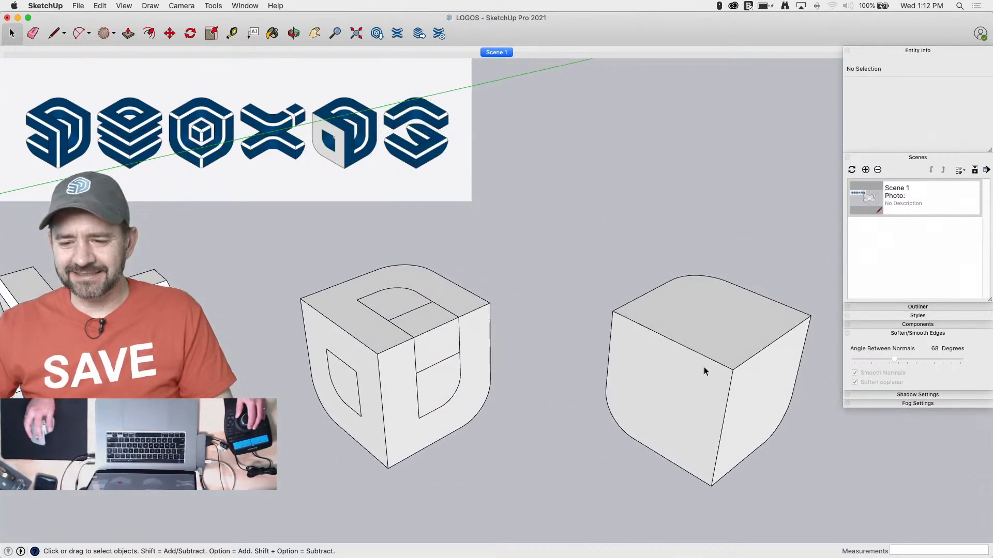
pyautogui.click(713, 338)
pyautogui.press('m')
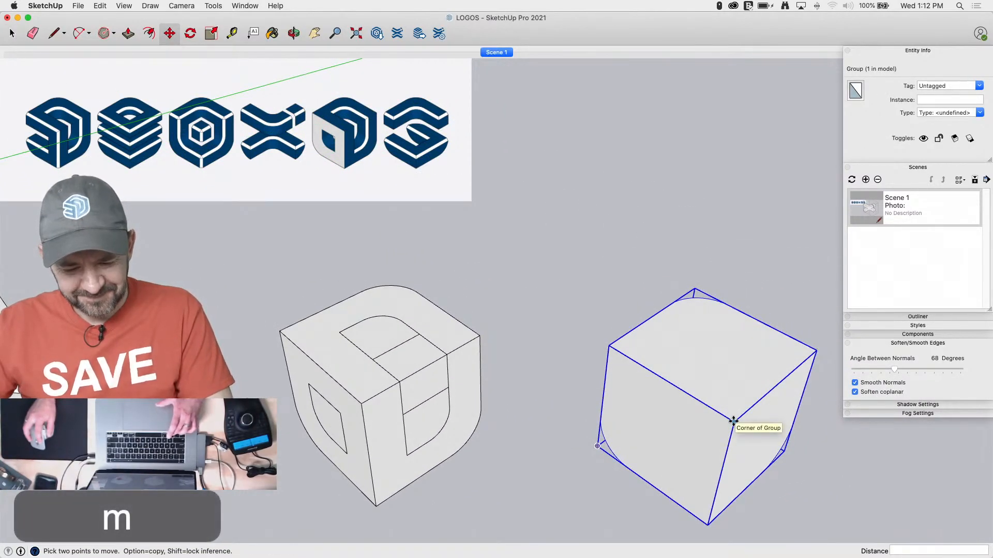
pyautogui.click(733, 420)
pyautogui.press('alt')
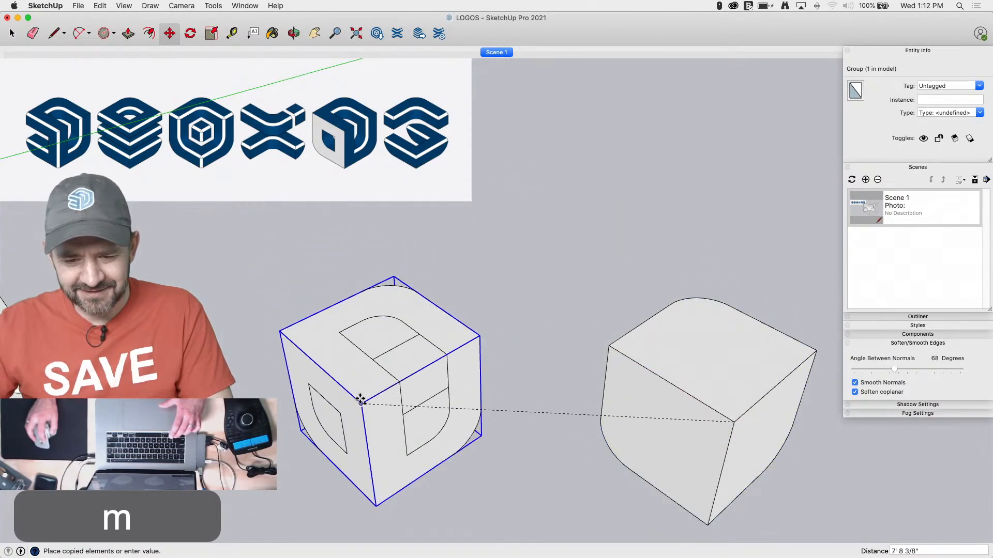
pyautogui.click(361, 400)
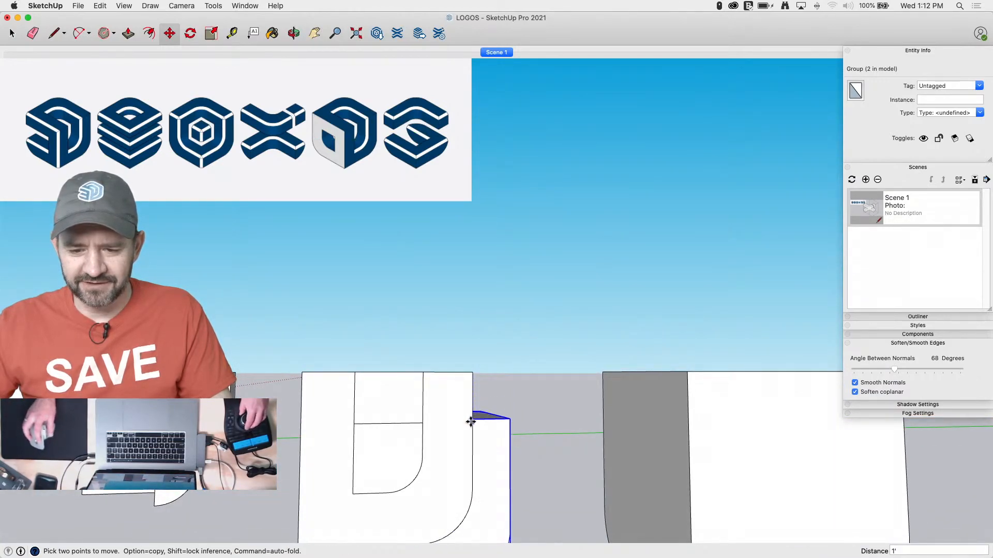
pyautogui.press('space')
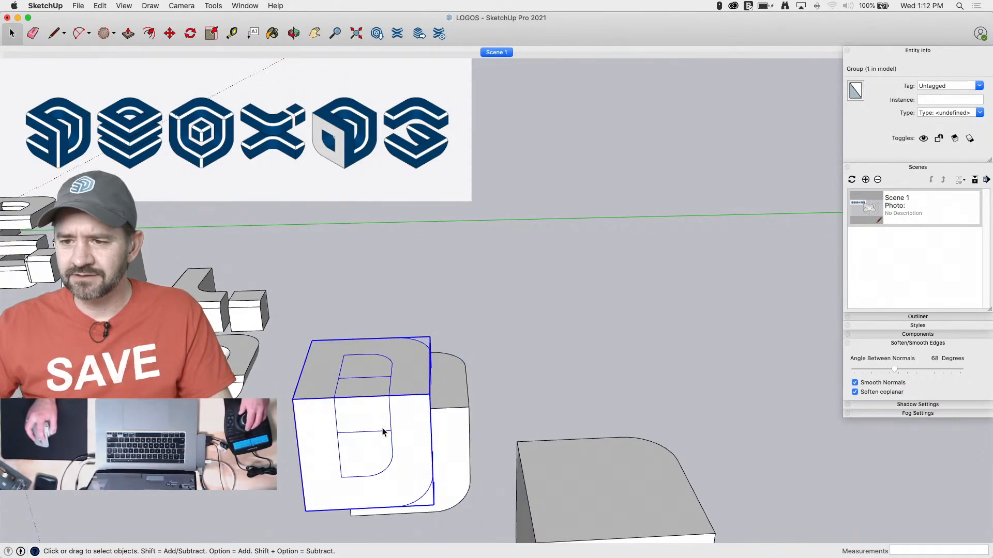
# Open the offset cube's group and soften all its edges at 68 degrees with smooth normals on and soften coplanar off
pyautogui.click(452, 426)
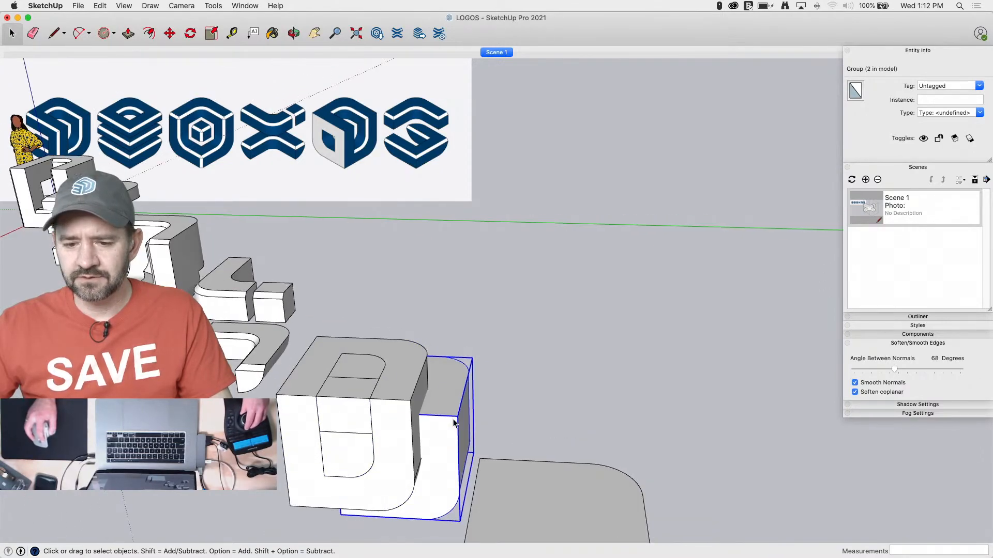
pyautogui.doubleClick(452, 421)
pyautogui.click(444, 450)
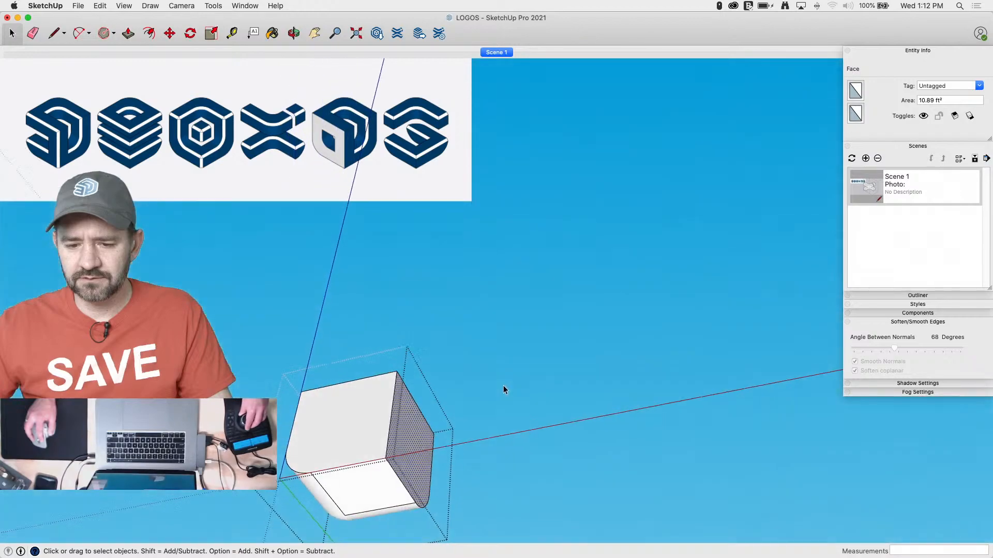
pyautogui.click(397, 441)
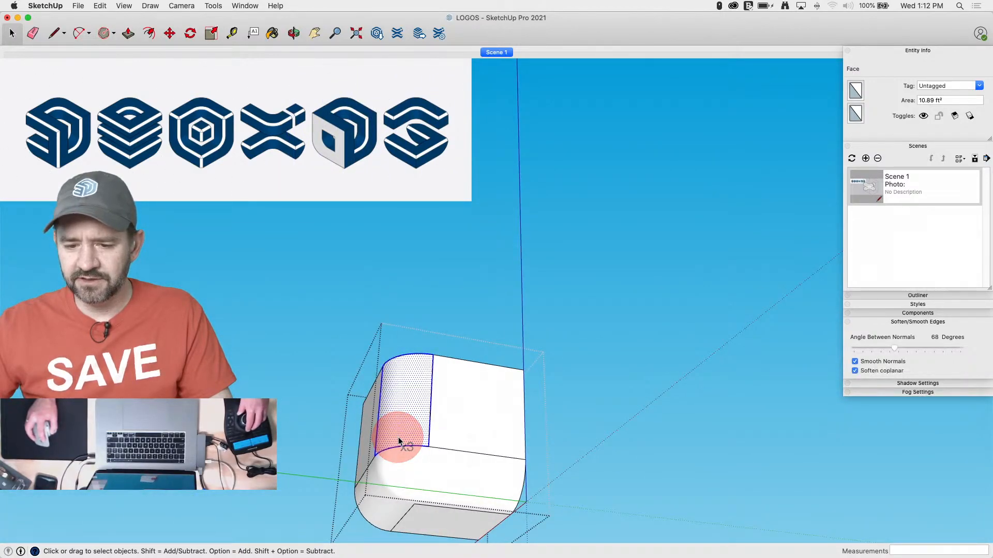
pyautogui.tripleClick(479, 420)
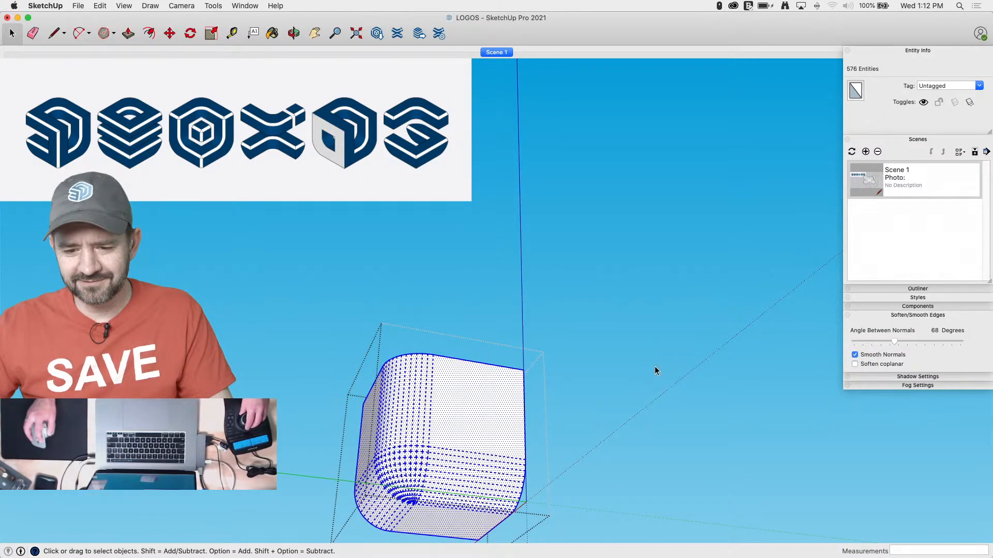
pyautogui.click(640, 331)
# Open the profiled cube's group, separate one side's D-shaped profile by retracing its vertical edge, and push the profile in 1'
pyautogui.click(430, 439)
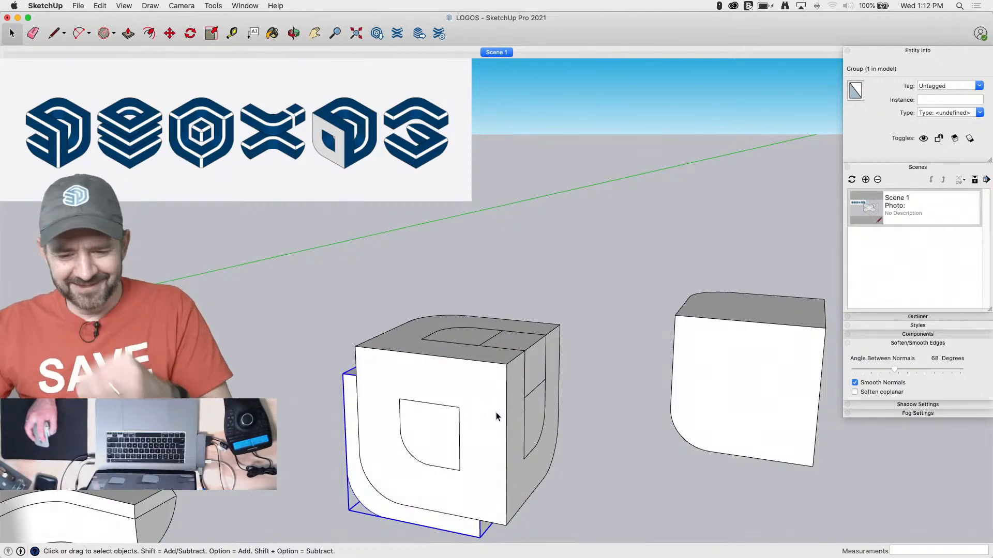
pyautogui.click(497, 405)
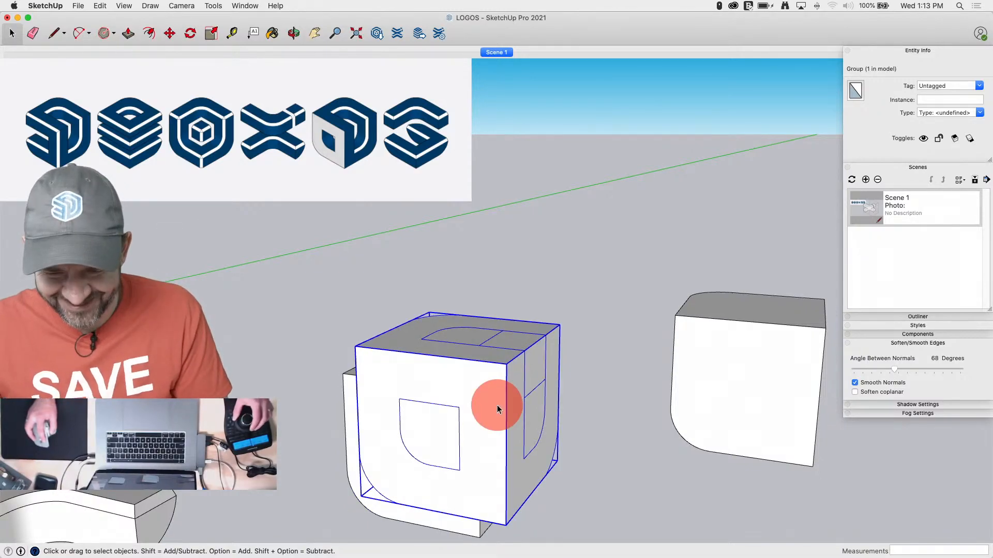
pyautogui.doubleClick(497, 405)
pyautogui.press('p')
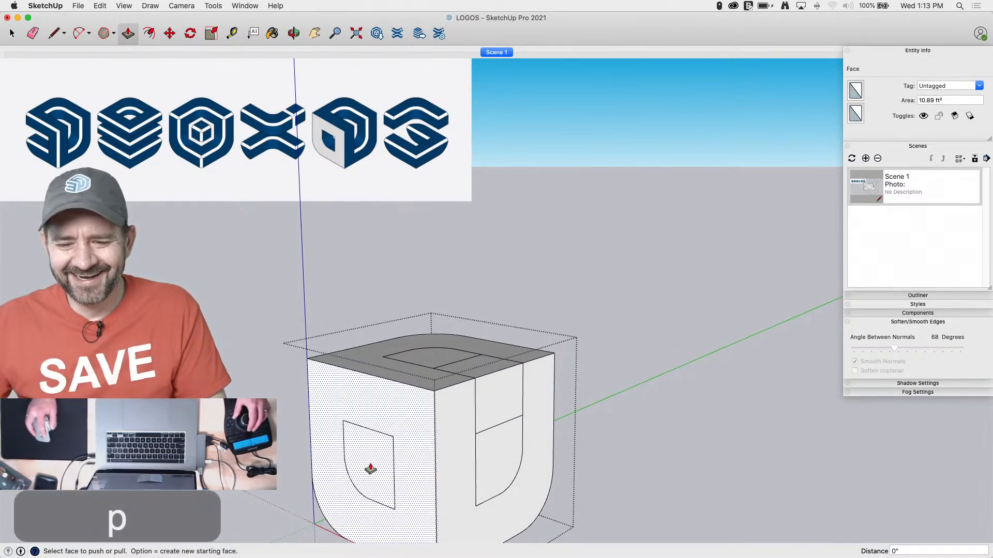
pyautogui.press('l')
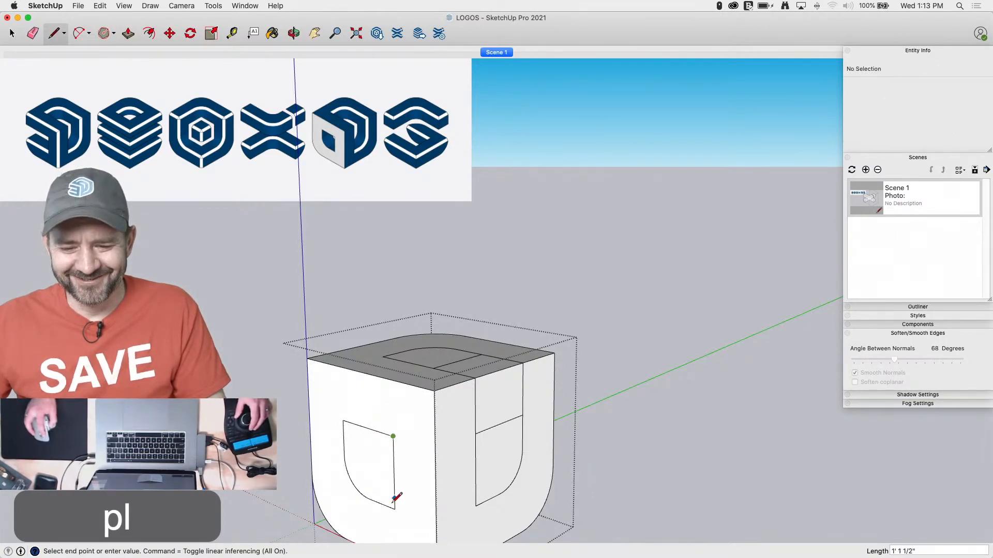
pyautogui.click(395, 508)
pyautogui.press('p')
pyautogui.click(370, 471)
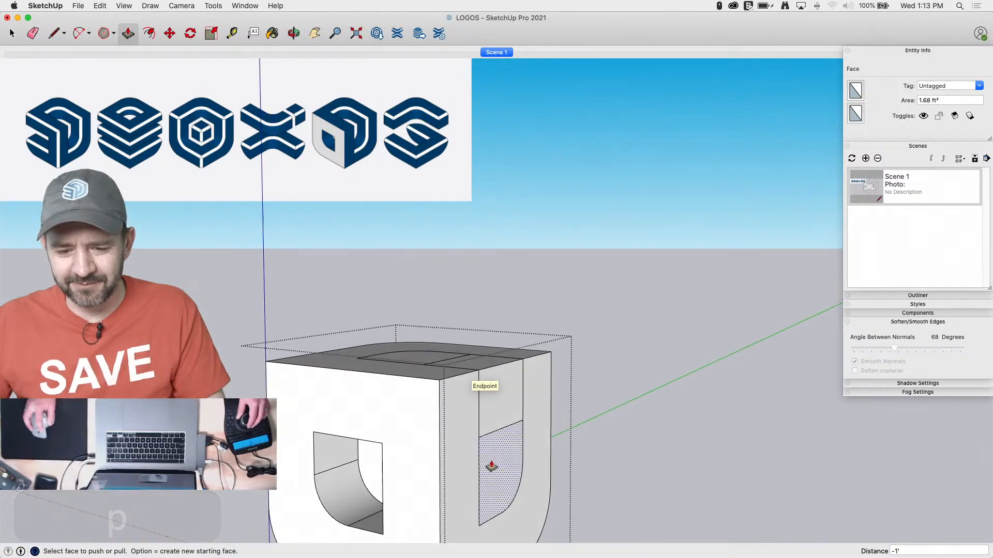
# Push the remaining profile faces on the adjoining side and the top of the cube inward by 1'
pyautogui.moveTo(495, 472); pyautogui.dragTo(441, 478)
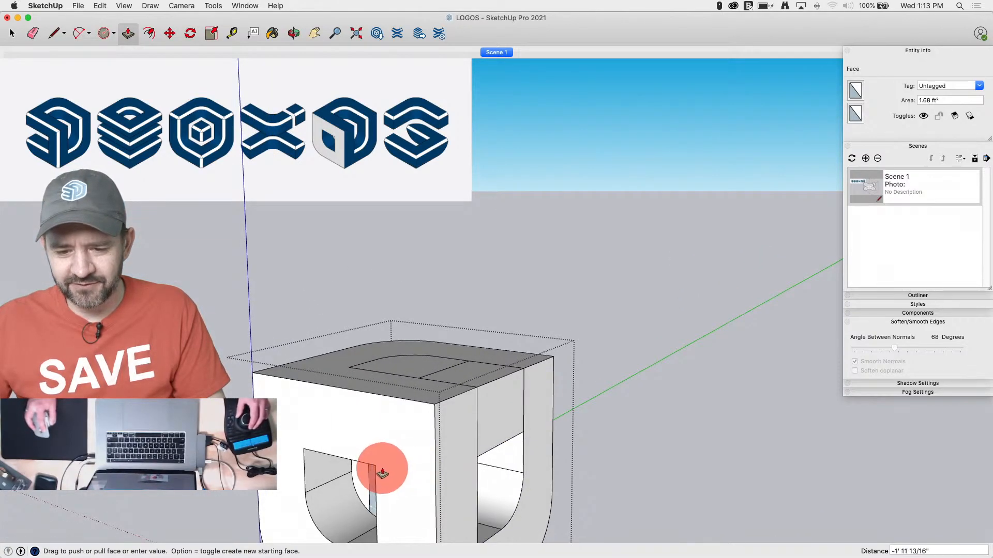
pyautogui.click(376, 470)
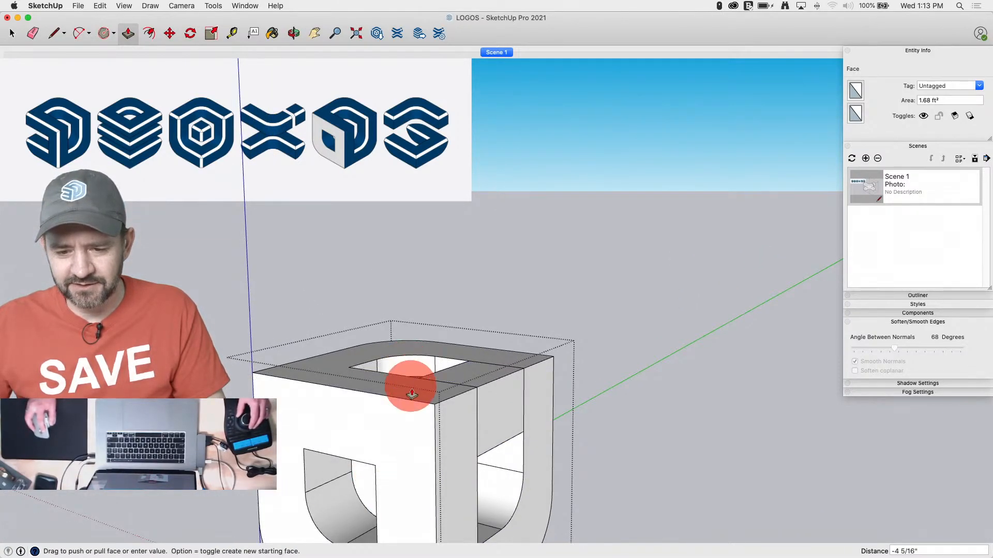
pyautogui.moveTo(375, 467); pyautogui.dragTo(375, 465)
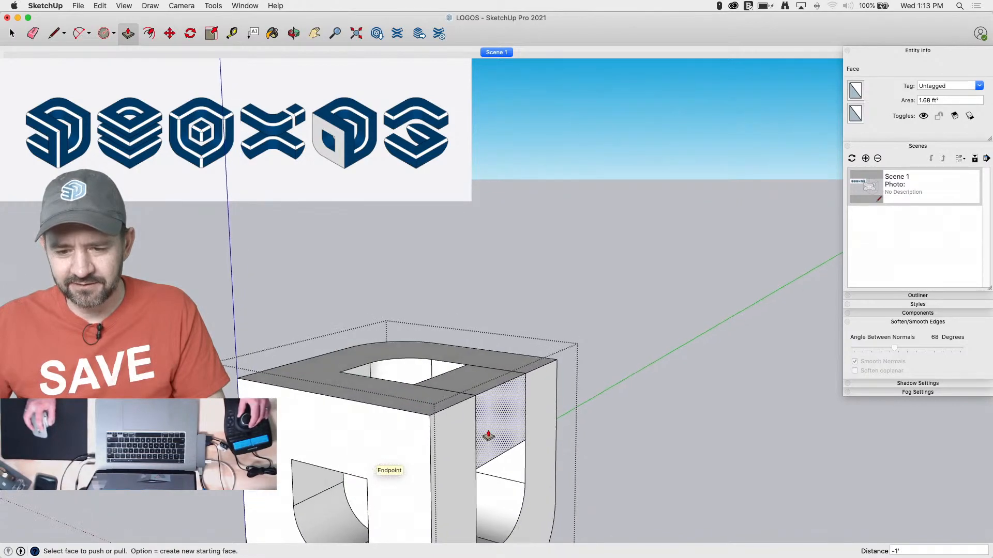
pyautogui.moveTo(488, 436); pyautogui.dragTo(446, 407)
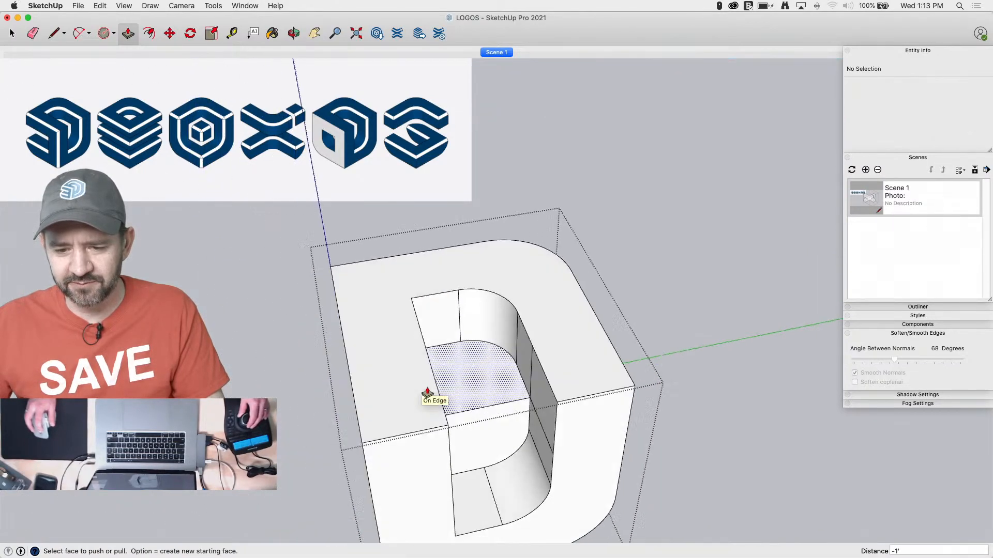
# Erase the stray edges on the inner walls of the cutouts and leave the profiled cube's group
pyautogui.press('space')
pyautogui.press('e')
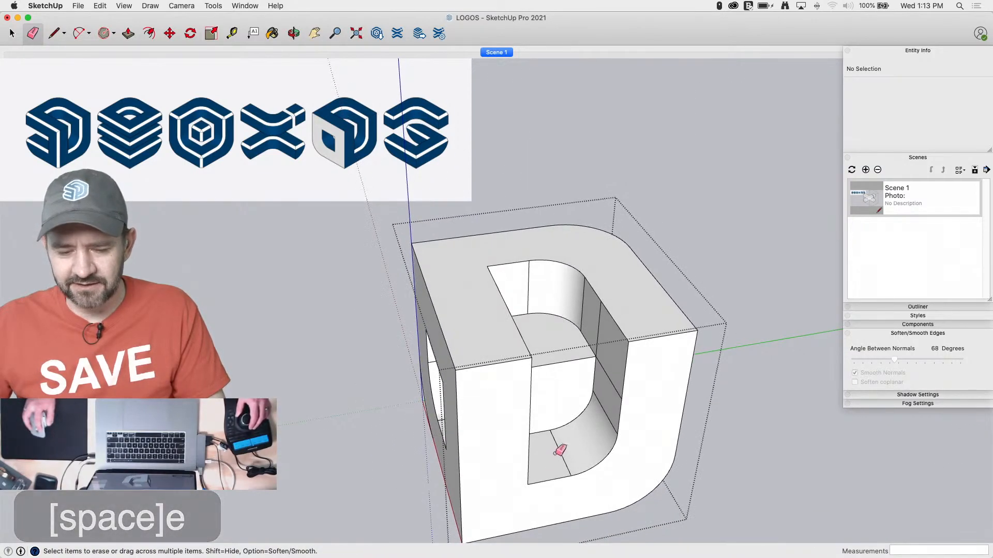
pyautogui.moveTo(602, 323); pyautogui.dragTo(619, 383)
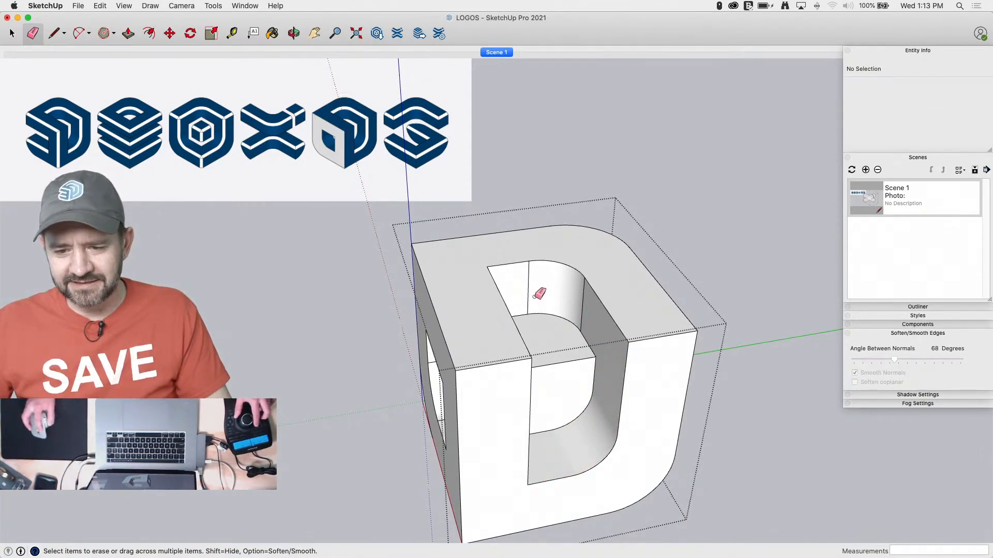
pyautogui.click(589, 297)
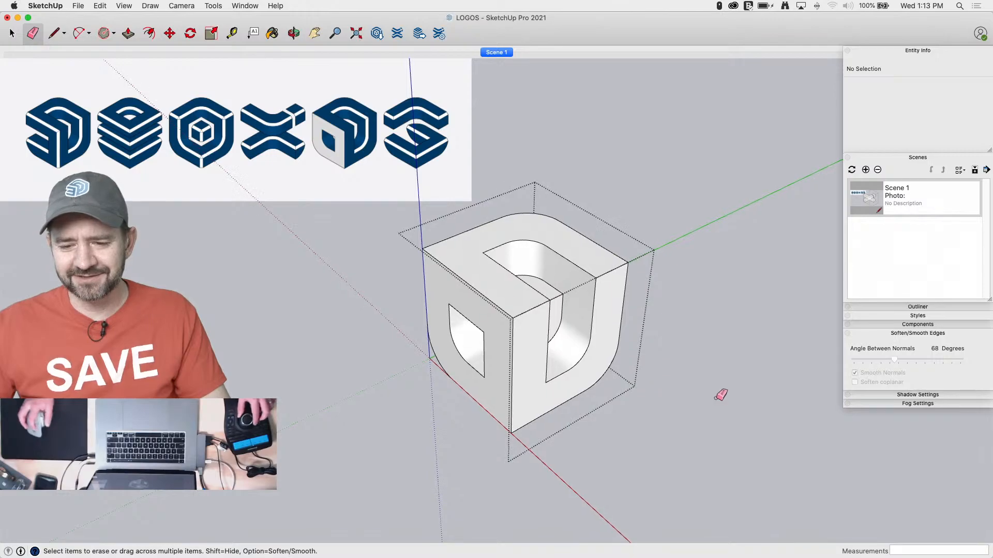
pyautogui.press('space')
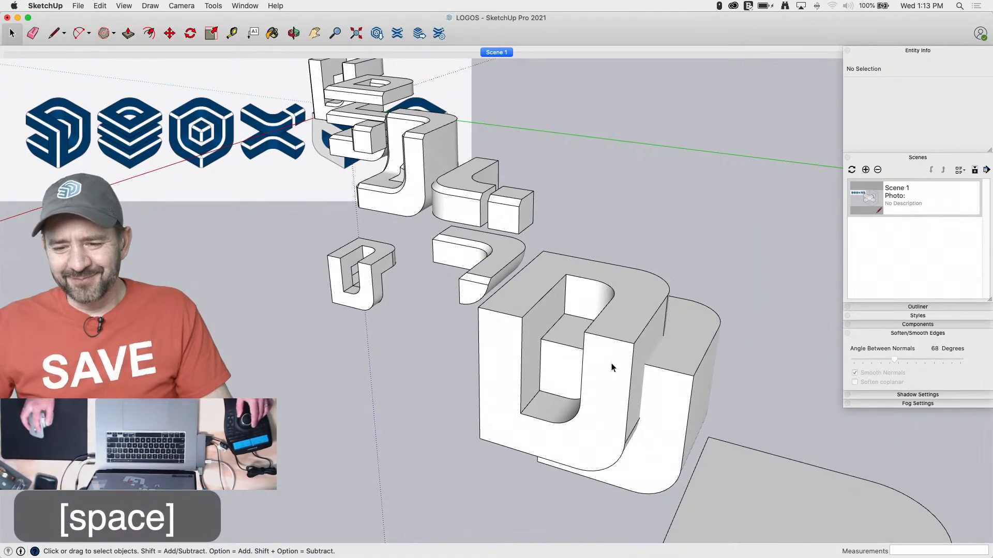
# Open the offset cube's group and delete its smoothed outer surface, leaving only the three flat faces
pyautogui.click(612, 368)
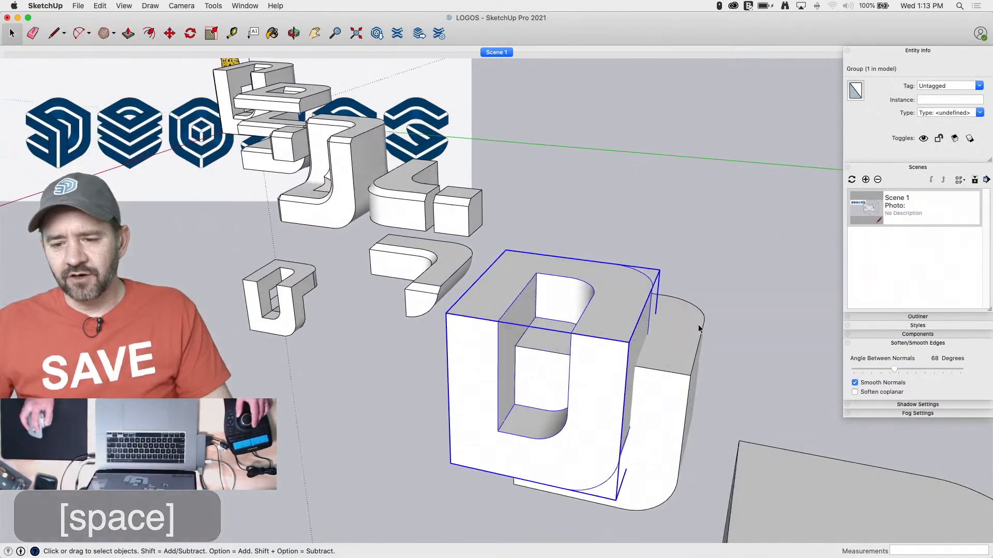
pyautogui.doubleClick(669, 353)
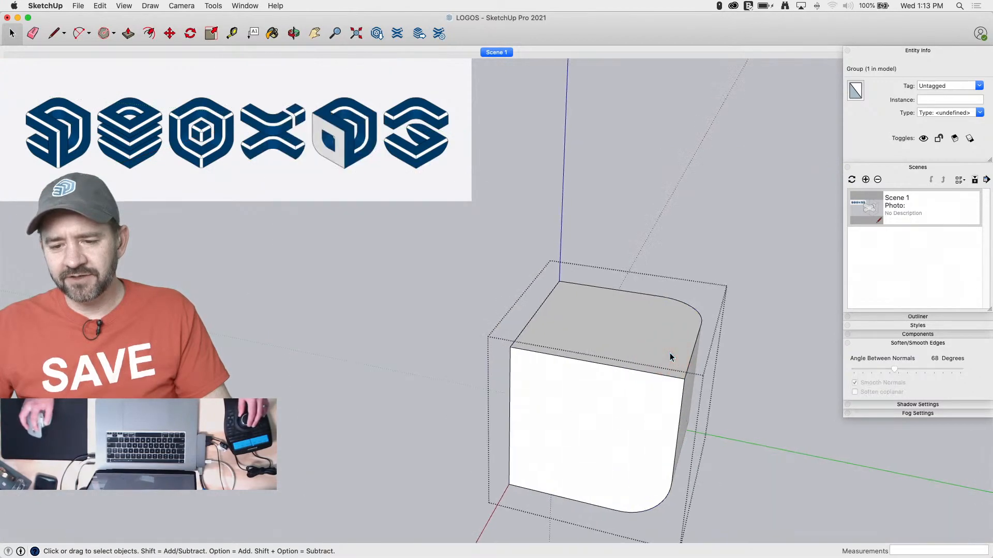
pyautogui.click(547, 268)
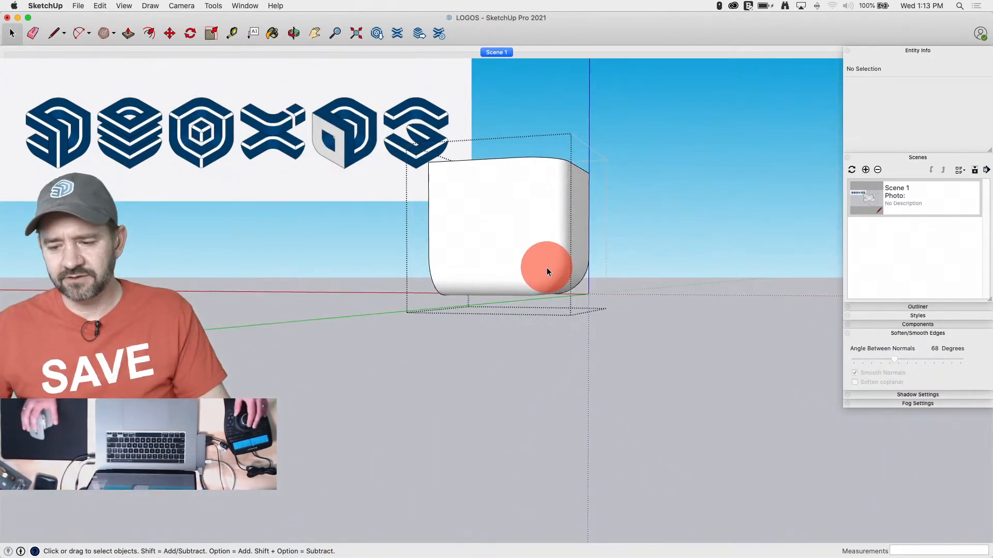
pyautogui.press('BackSpace')
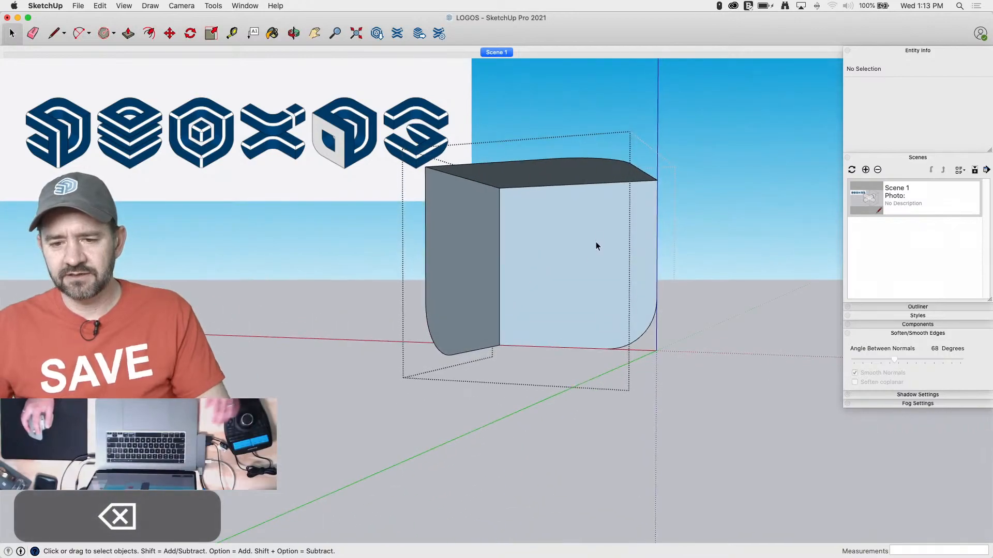
# Select the three remaining flat faces of the offset cube and reverse them
pyautogui.click(488, 233)
pyautogui.keyDown('shift'); pyautogui.click(488, 237); pyautogui.keyUp('shift')
pyautogui.keyDown('shift'); pyautogui.click(526, 178); pyautogui.keyUp('shift')
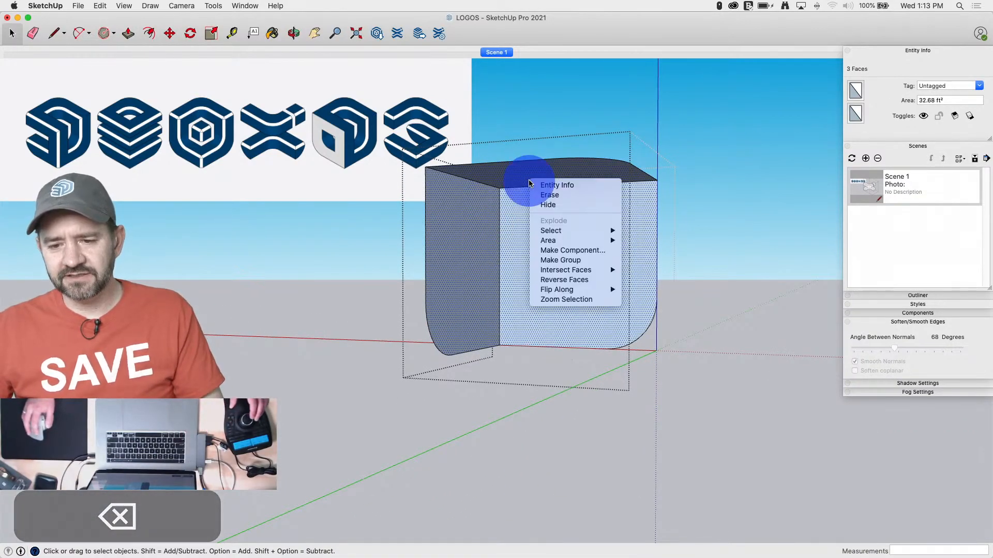
pyautogui.rightClick(529, 181)
pyautogui.click(569, 281)
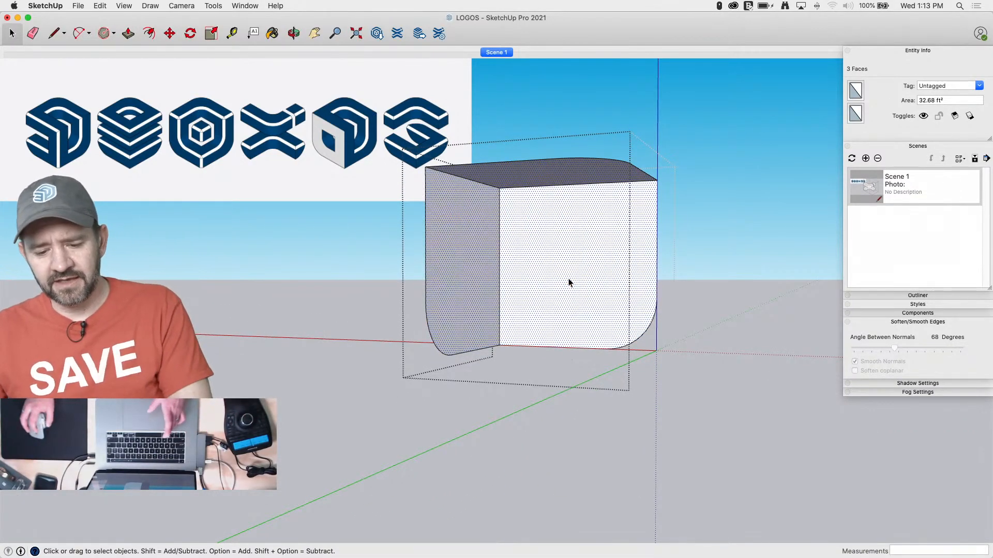
# Cut the three flat faces out of the offset cube's group and delete the remaining group of outline edges
pyautogui.press('super+x')
pyautogui.click(711, 331)
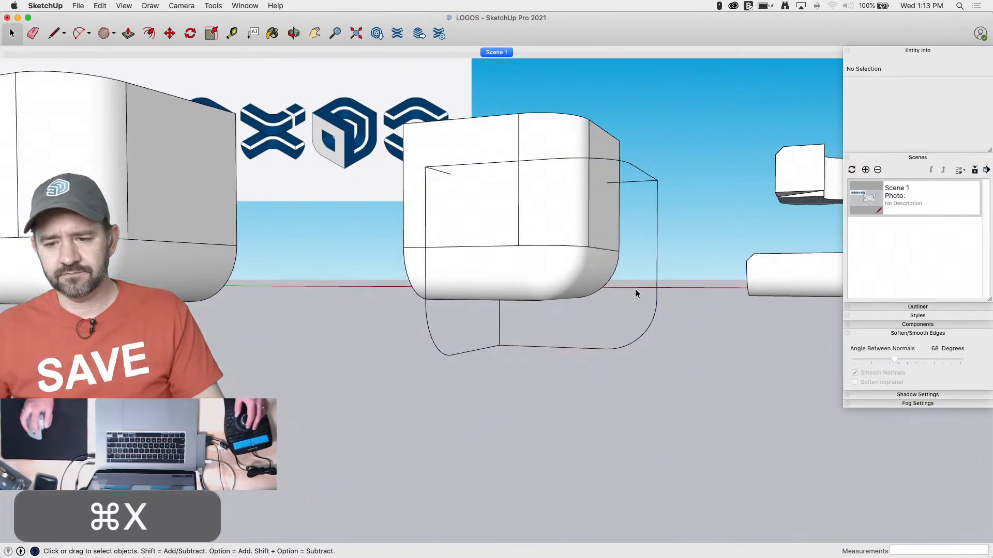
pyautogui.click(657, 236)
pyautogui.press('BackSpace')
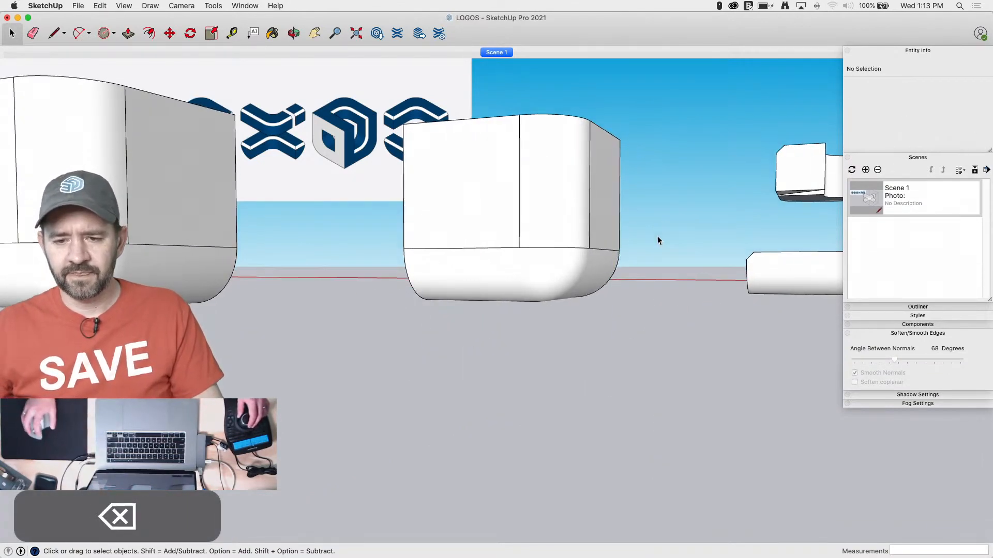
# Paste the three faces in place inside the profiled cube's group and intersect all the selected geometry with the selection
pyautogui.doubleClick(545, 225)
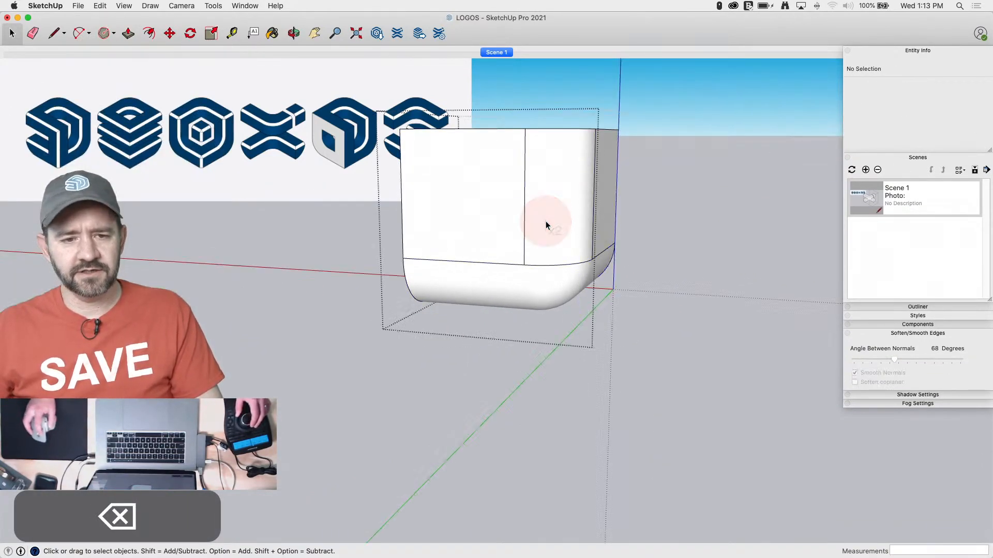
pyautogui.click(101, 5)
pyautogui.click(124, 74)
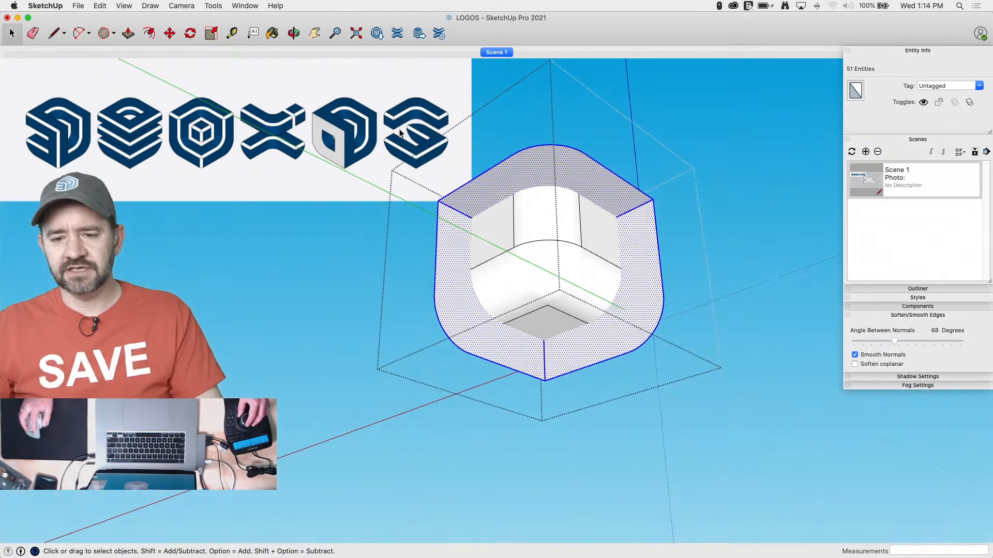
pyautogui.moveTo(370, 443); pyautogui.dragTo(370, 439)
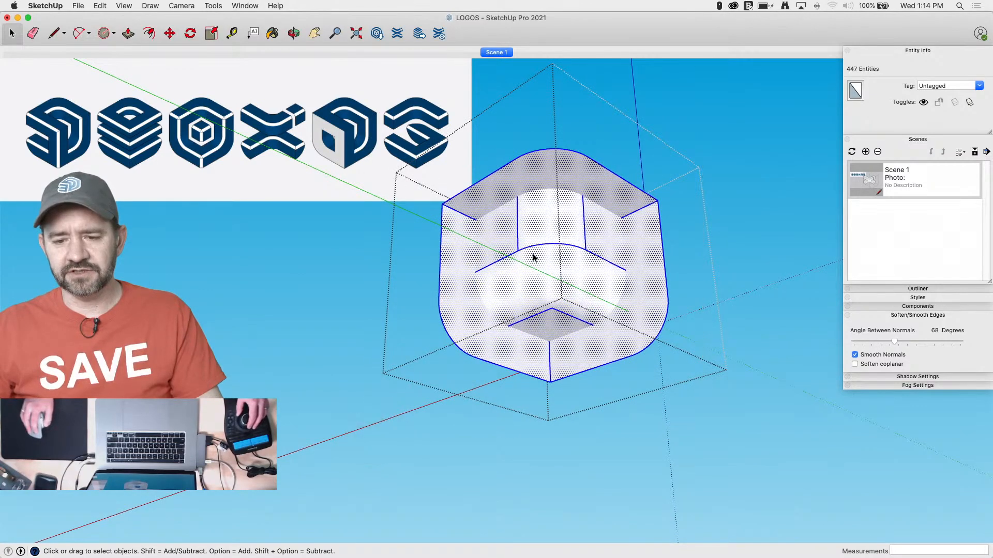
pyautogui.rightClick(538, 285)
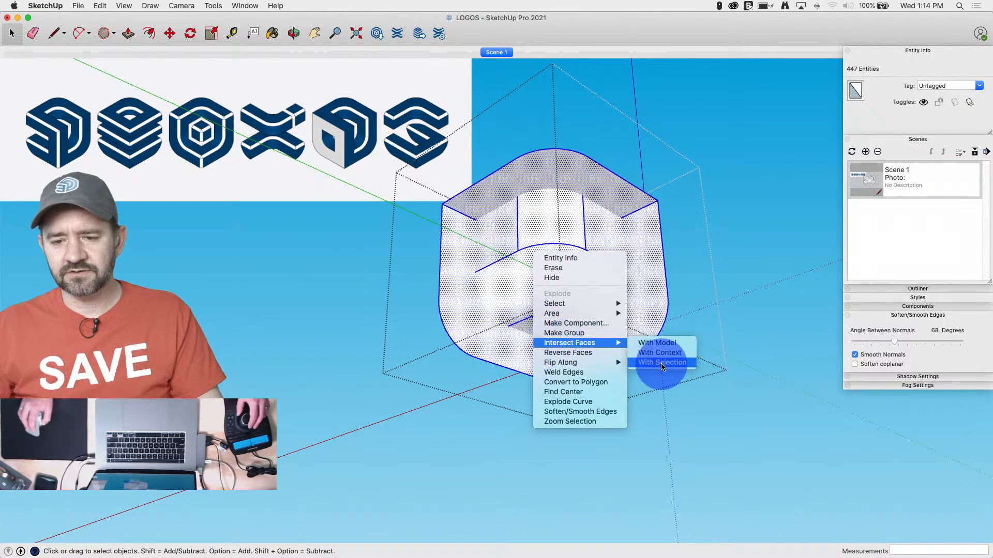
pyautogui.click(663, 364)
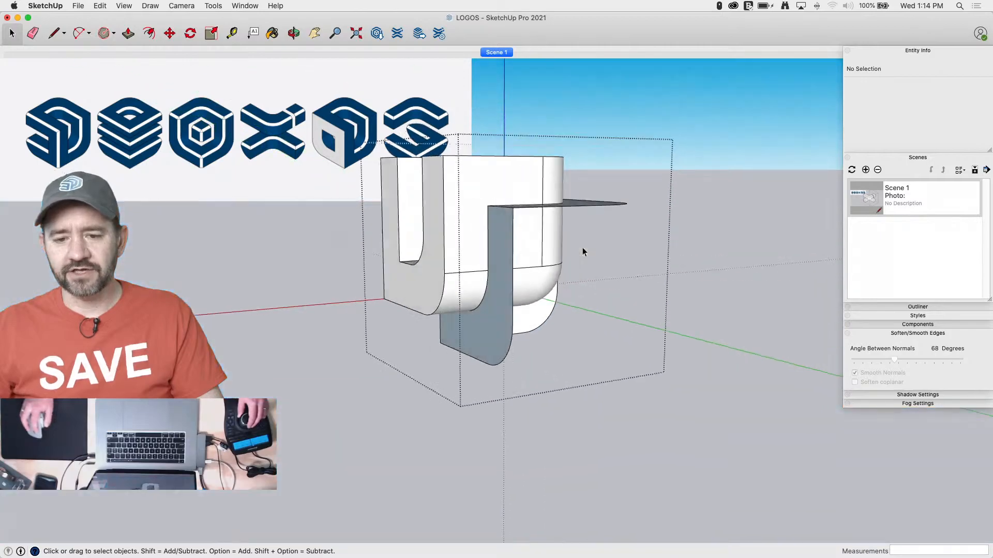
# Delete the profiled cube's rounded and flat outer surfaces enclosed by the intersecting offset faces, and clean up the edges left there
pyautogui.press('e')
pyautogui.press('space')
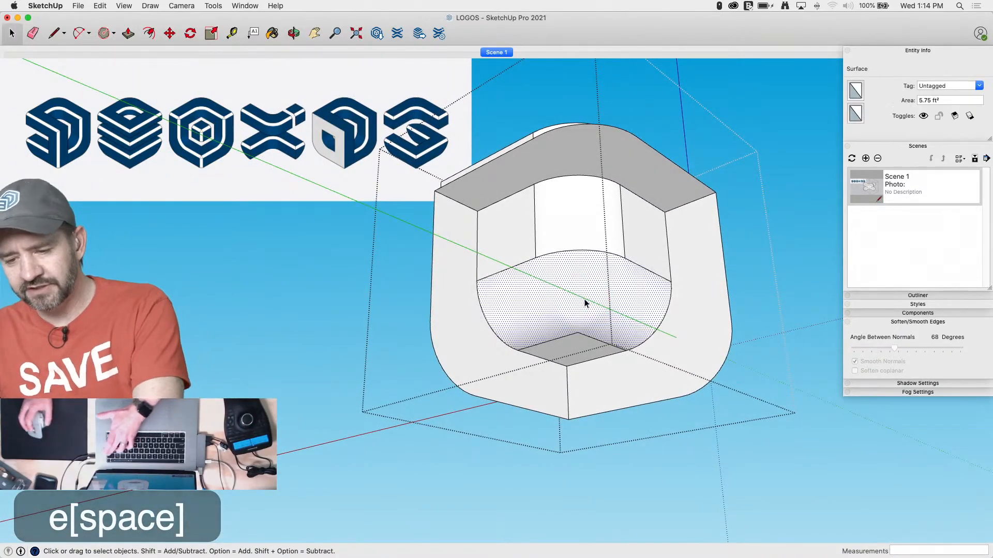
pyautogui.press('BackSpace')
pyautogui.click(579, 224)
pyautogui.press('BackSpace')
pyautogui.click(511, 239)
pyautogui.press('BackSpace')
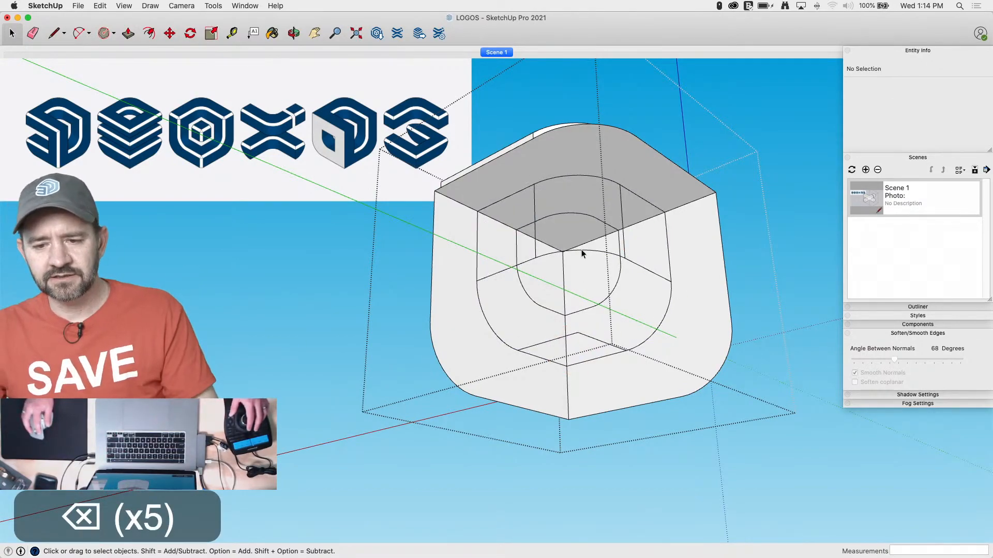
pyautogui.click(569, 244)
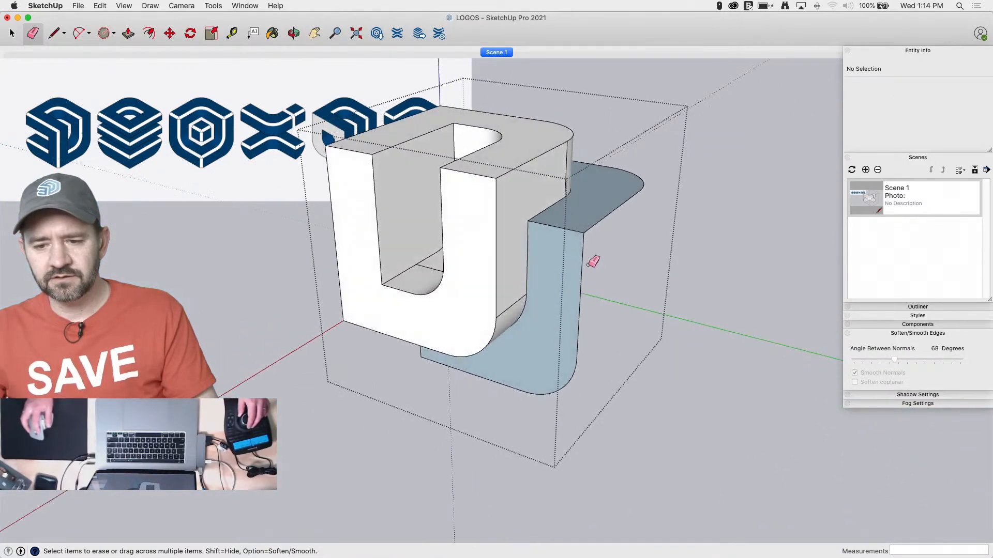
# Delete the parts of the offset faces and their edges that protrude beyond the profiled cube
pyautogui.press('space')
pyautogui.moveTo(646, 157); pyautogui.dragTo(555, 460)
pyautogui.press('BackSpace')
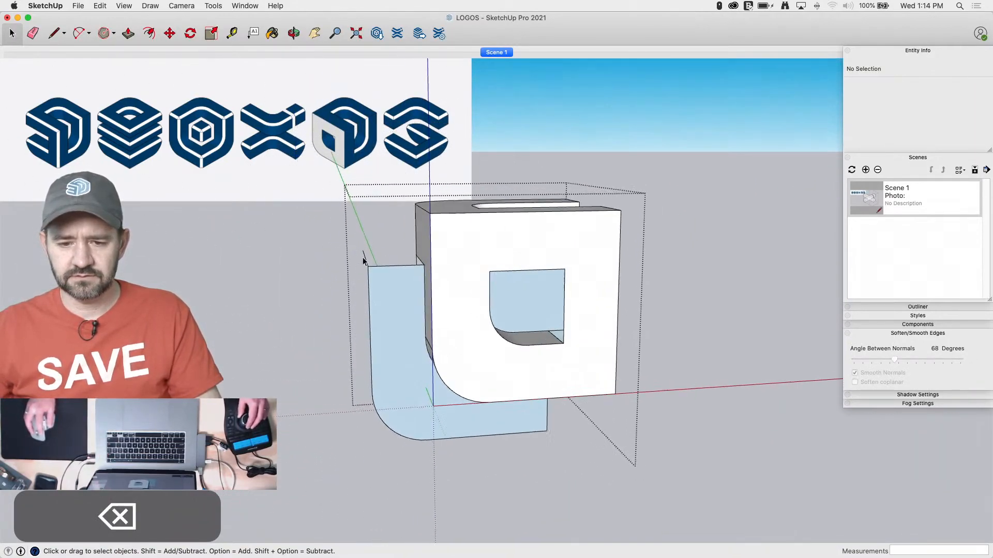
pyautogui.moveTo(334, 472); pyautogui.dragTo(323, 485)
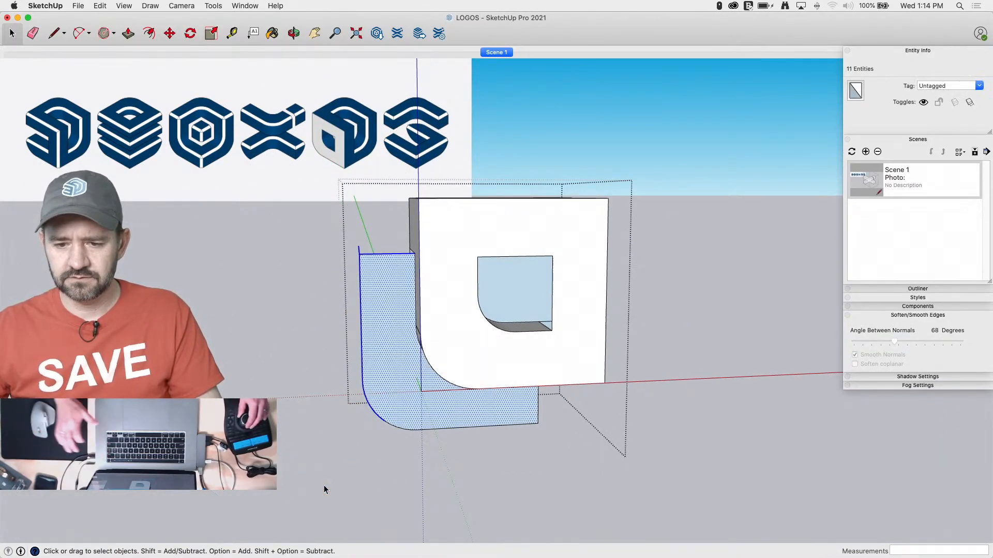
pyautogui.press('BackSpace')
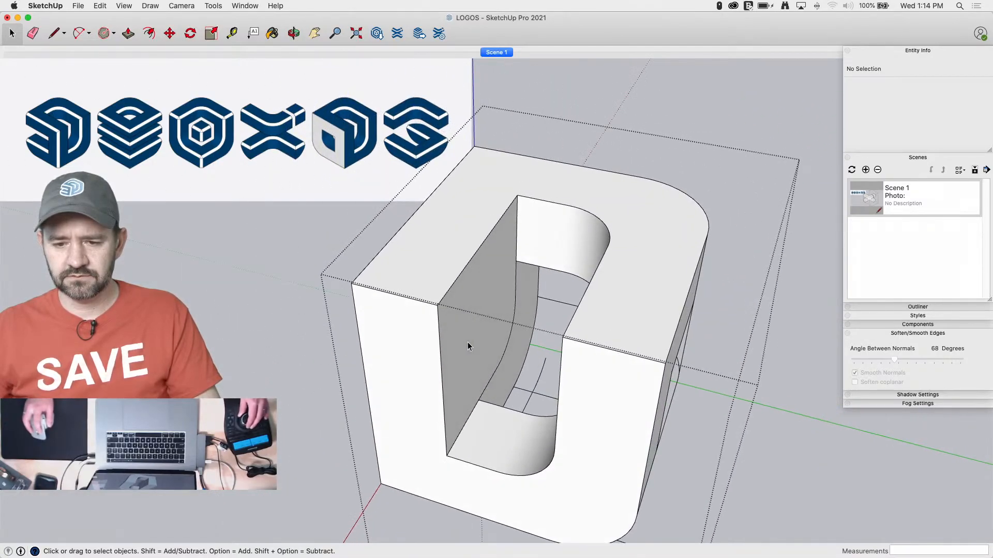
# Draw the edges behind the D-shaped opening of the square side face, ending with a 1' line to the opening's corner
pyautogui.press('l')
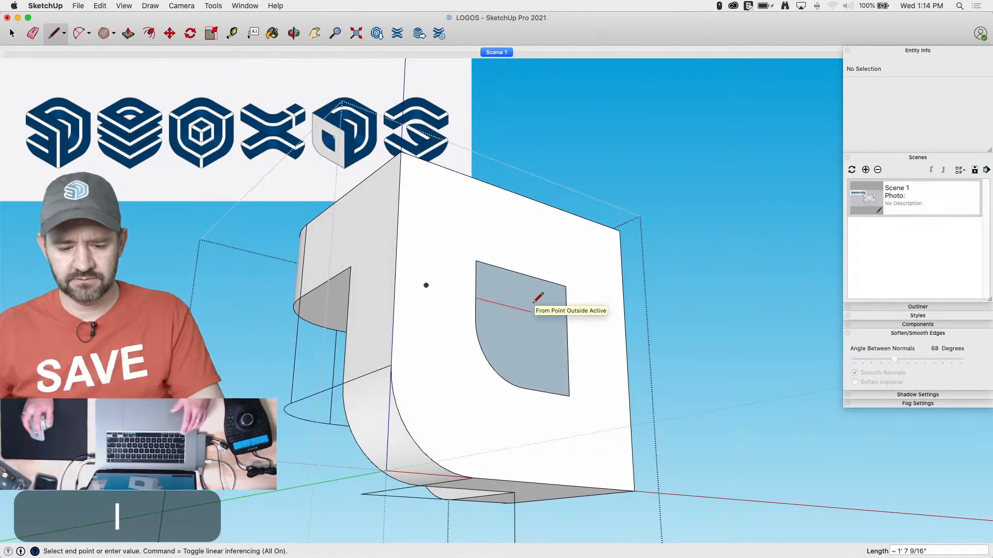
pyautogui.click(513, 307)
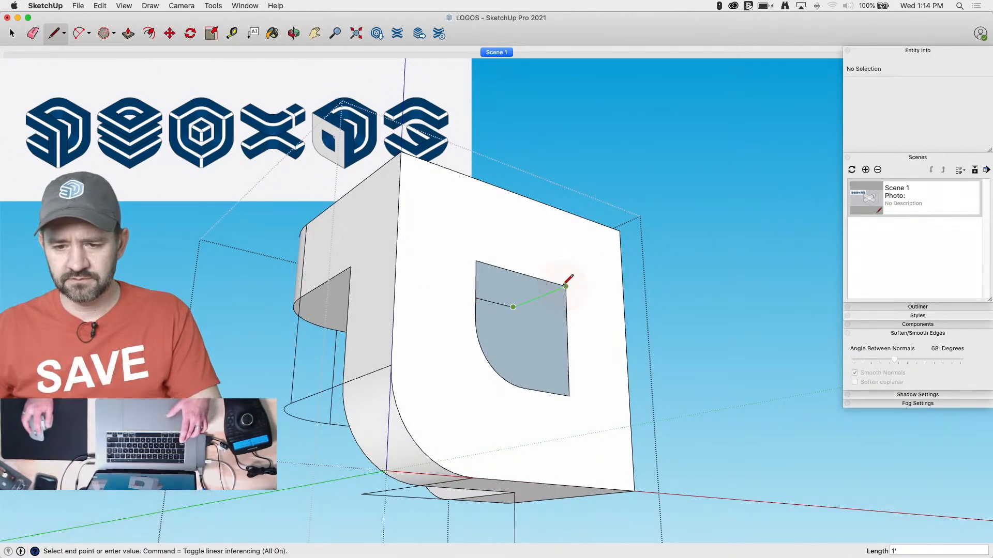
pyautogui.moveTo(526, 364)
pyautogui.mouseDown(button='middle')
pyautogui.moveTo(508, 398)
pyautogui.moveTo(688, 355)
pyautogui.moveTo(518, 379)
pyautogui.mouseUp(button='middle')
pyautogui.press('space')
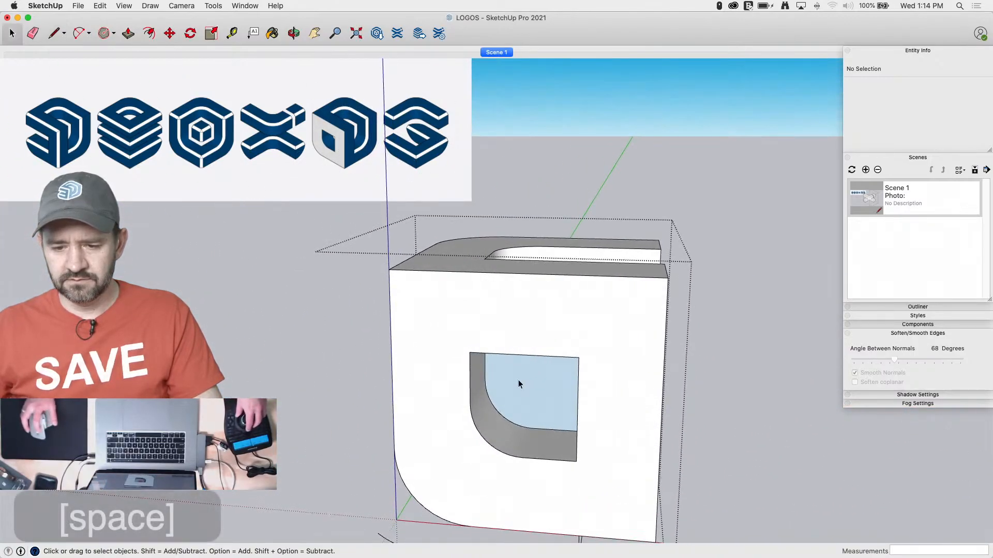
# Delete the face behind the D-shaped opening and erase the stray edges left around and below the hollowed cube
pyautogui.click(518, 380)
pyautogui.press('BackSpace')
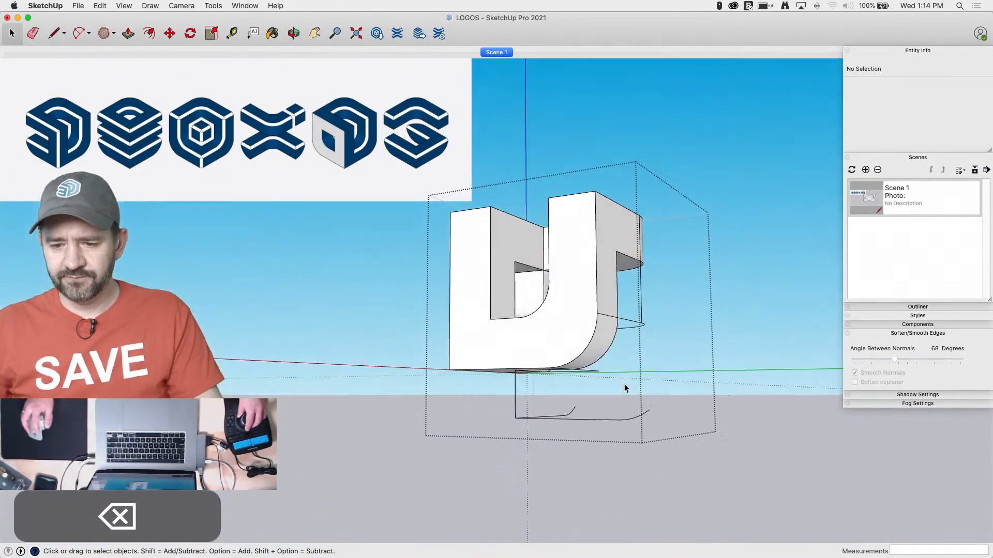
pyautogui.press('e')
pyautogui.moveTo(630, 316)
pyautogui.mouseDown()
pyautogui.moveTo(618, 312)
pyautogui.moveTo(620, 324)
pyautogui.moveTo(641, 312)
pyautogui.moveTo(644, 322)
pyautogui.mouseUp()
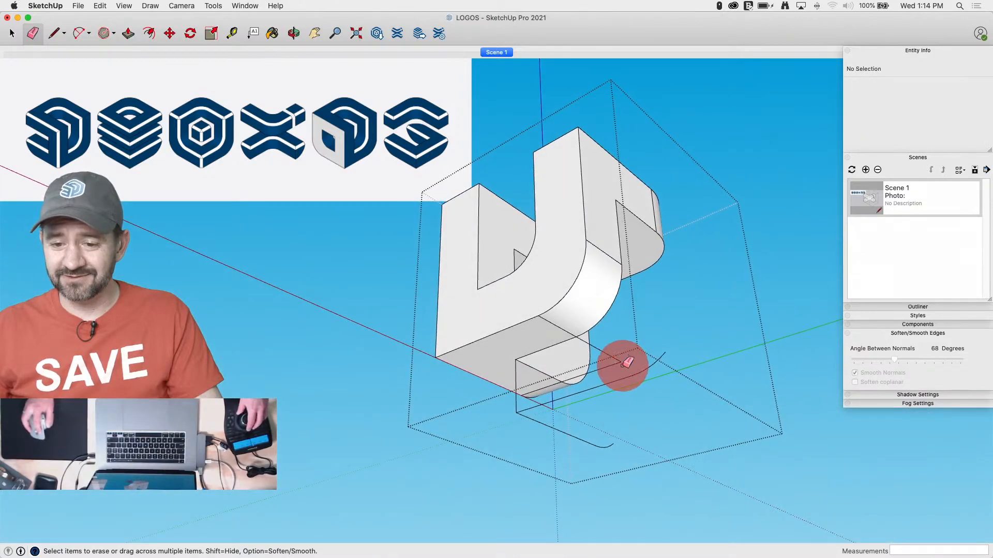
pyautogui.moveTo(623, 365)
pyautogui.mouseDown()
pyautogui.moveTo(625, 357)
pyautogui.moveTo(589, 367)
pyautogui.mouseUp()
pyautogui.moveTo(476, 399)
pyautogui.mouseDown()
pyautogui.moveTo(479, 414)
pyautogui.moveTo(632, 403)
pyautogui.moveTo(651, 387)
pyautogui.mouseUp()
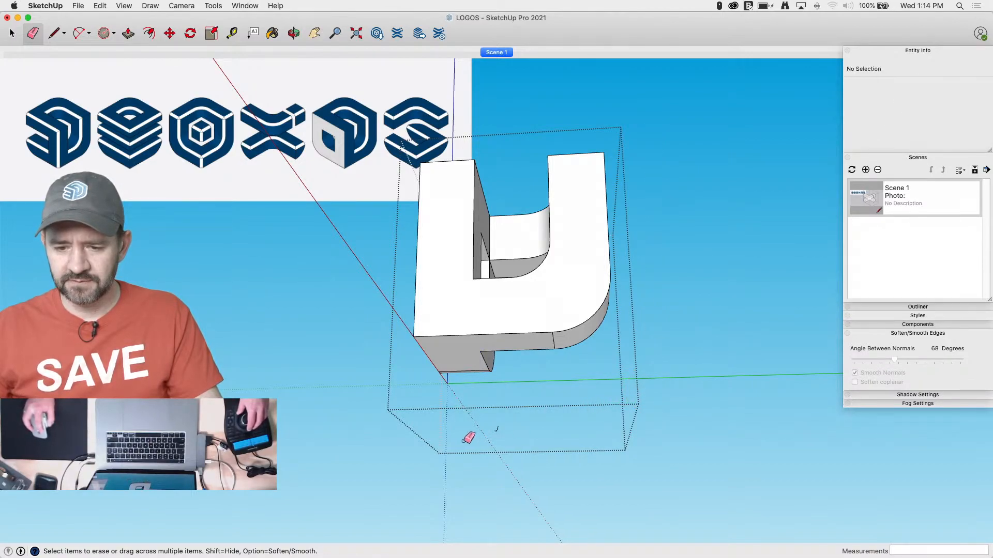
pyautogui.moveTo(495, 433); pyautogui.dragTo(500, 397)
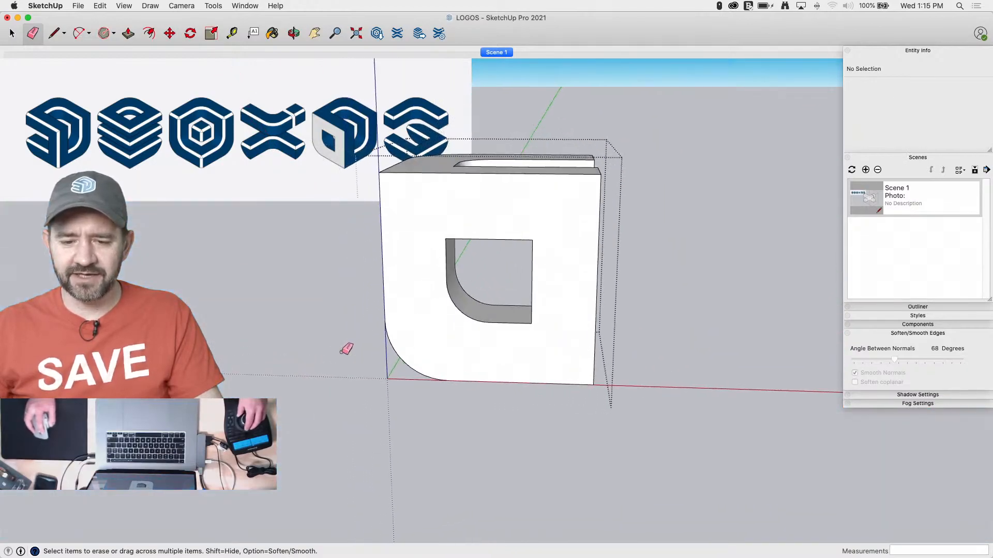
pyautogui.moveTo(403, 387); pyautogui.dragTo(366, 363)
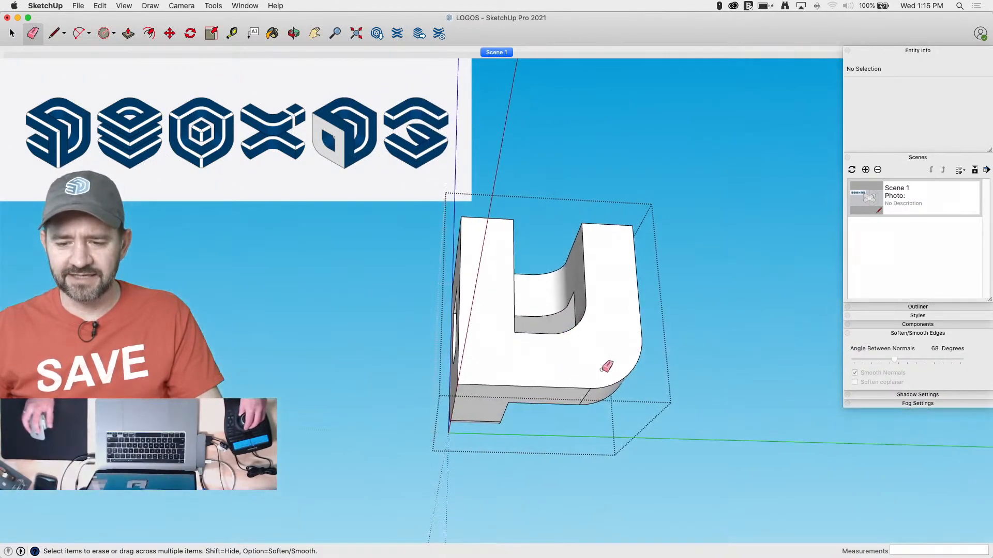
# Soften the coplanar edges of the hollowed cube's entire connected geometry
pyautogui.press('space')
pyautogui.press('e')
pyautogui.press('space')
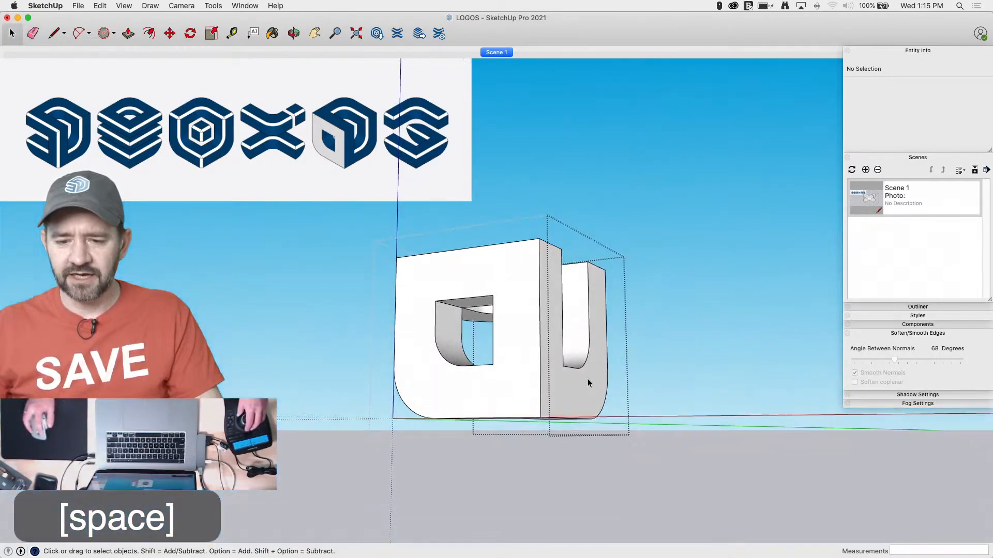
pyautogui.tripleClick(556, 373)
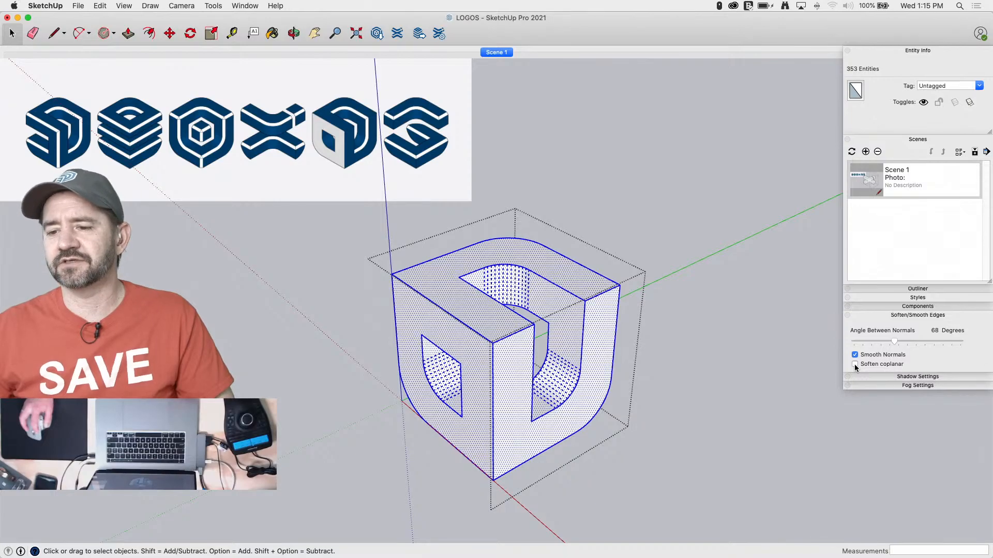
pyautogui.click(854, 364)
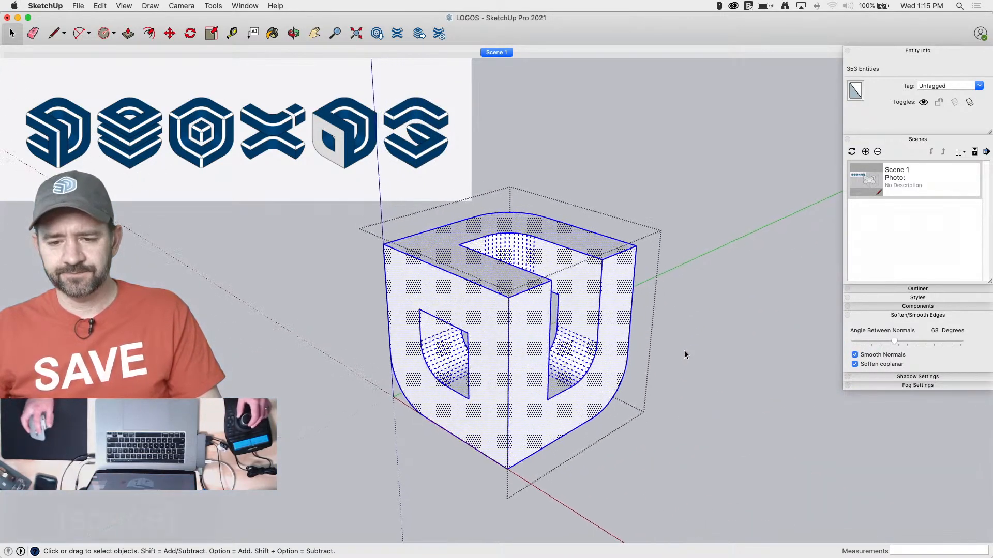
pyautogui.press('space')
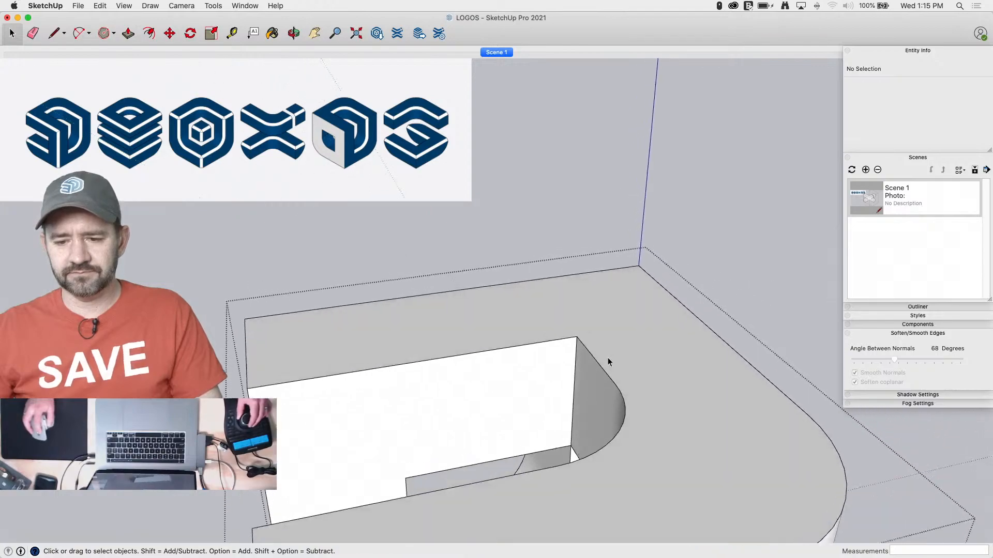
# Draw a triangular chamfer profile with 2" legs at the inner corner of the slot in the cube's upper face
pyautogui.press('l')
pyautogui.click(582, 346)
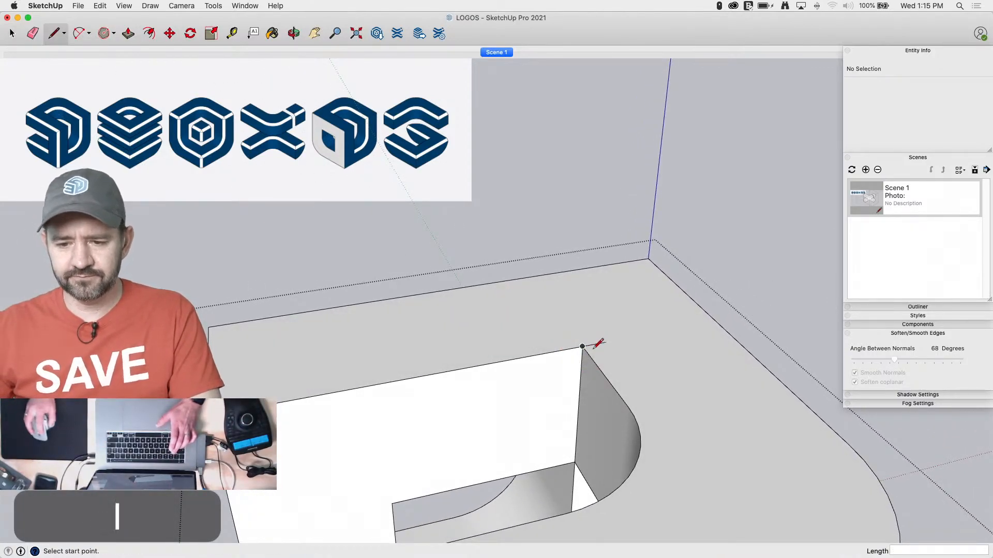
pyautogui.click(580, 366)
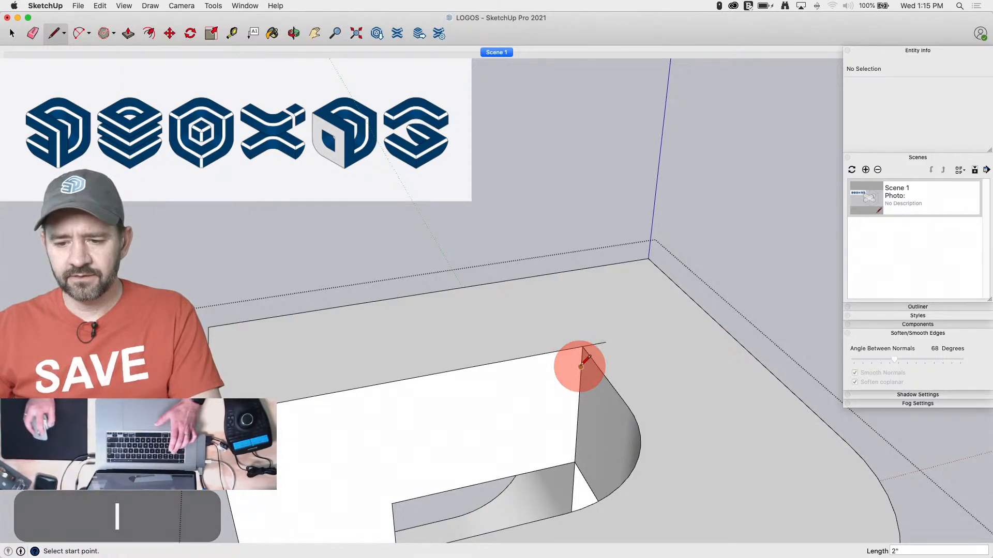
pyautogui.click(581, 368)
pyautogui.click(606, 342)
# Sweep the triangle with Follow Me along the slot's curved inner rim across the upper and adjoining side faces, and erase the leftover profile edge
pyautogui.press('space')
pyautogui.click(595, 371)
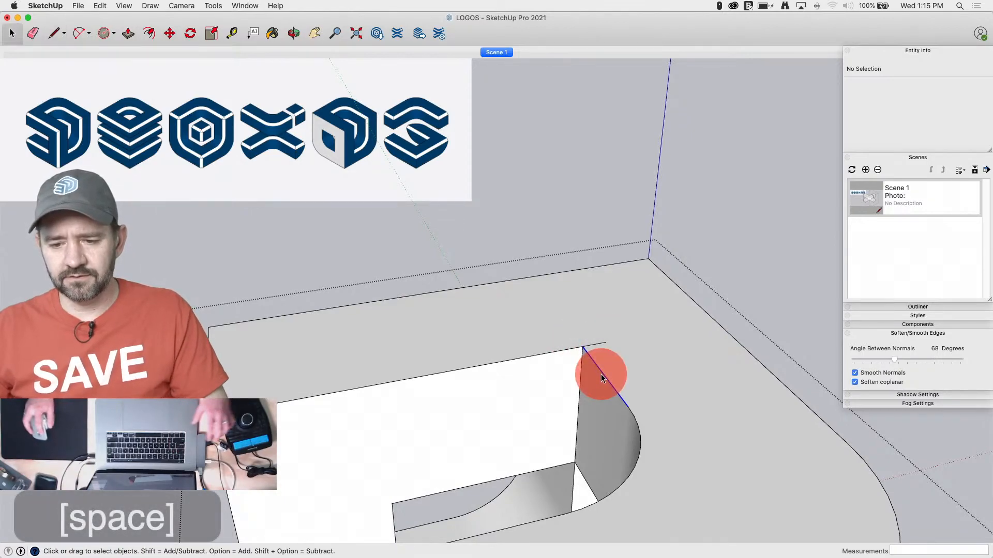
pyautogui.keyDown('shift'); pyautogui.click(626, 409); pyautogui.keyUp('shift')
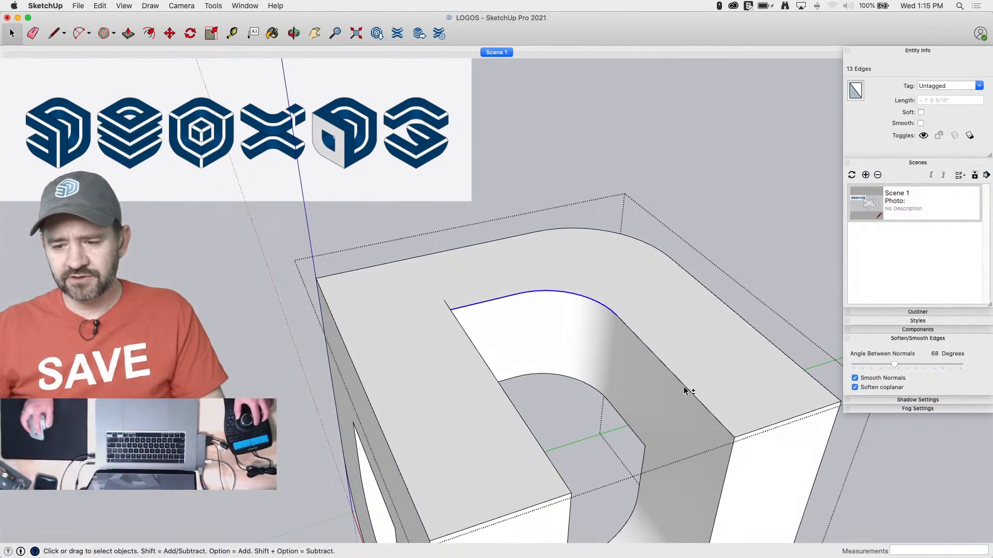
pyautogui.keyDown('shift'); pyautogui.click(684, 391); pyautogui.keyUp('shift')
pyautogui.keyDown('shift'); pyautogui.click(669, 387); pyautogui.keyUp('shift')
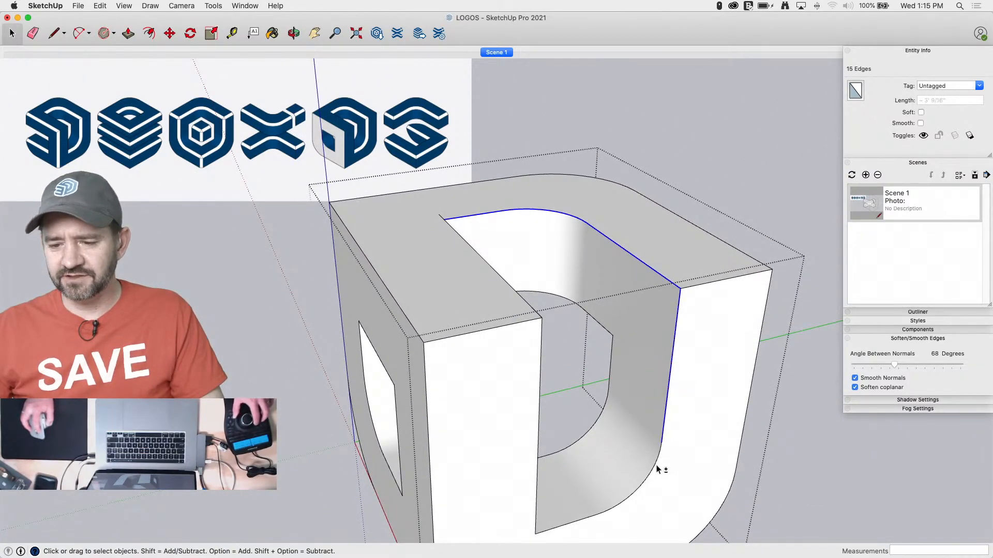
pyautogui.keyDown('shift'); pyautogui.click(656, 465); pyautogui.keyUp('shift')
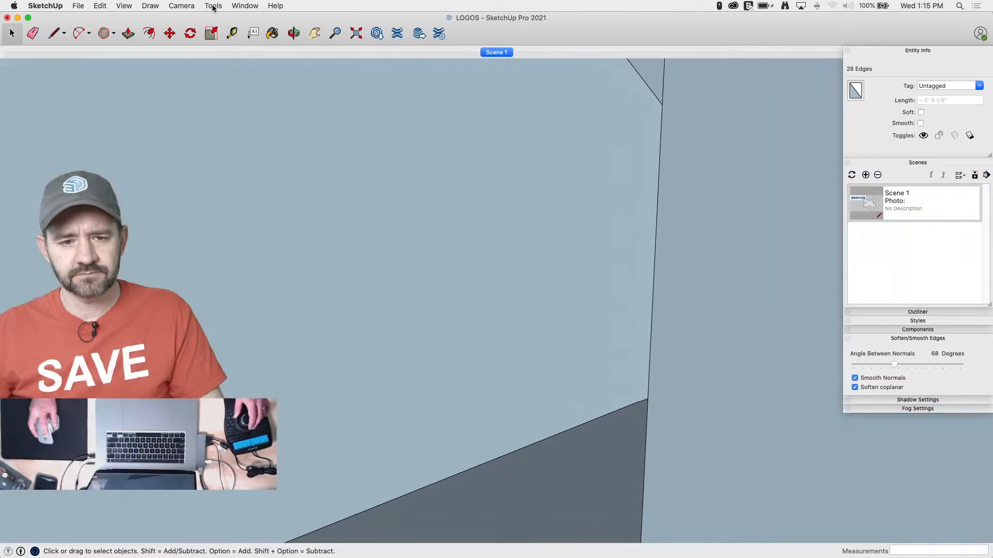
pyautogui.click(214, 6)
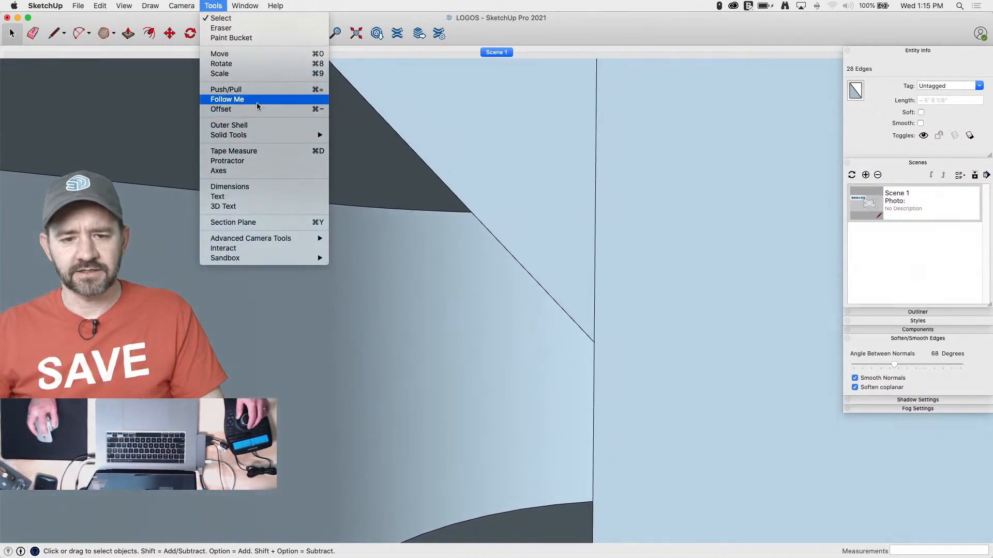
pyautogui.click(256, 103)
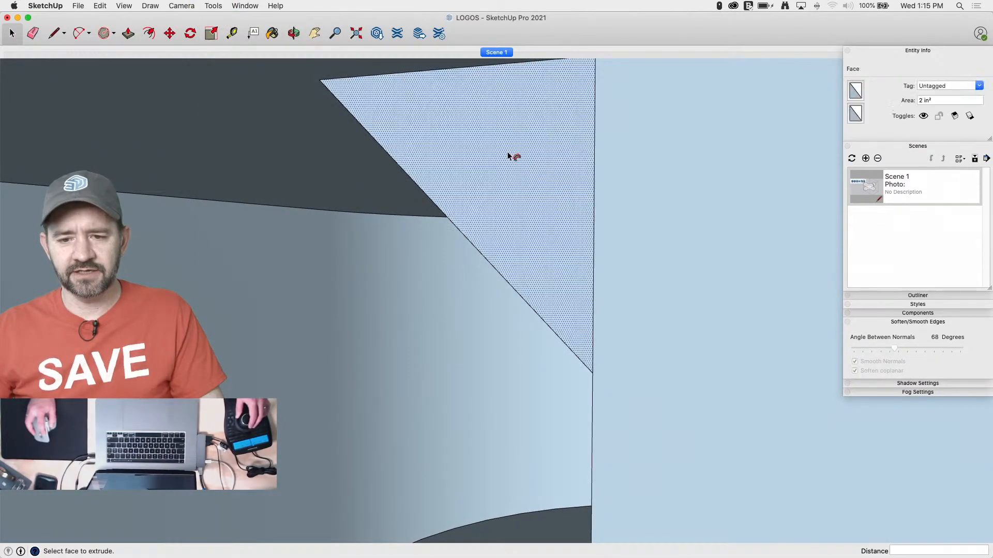
pyautogui.press('e')
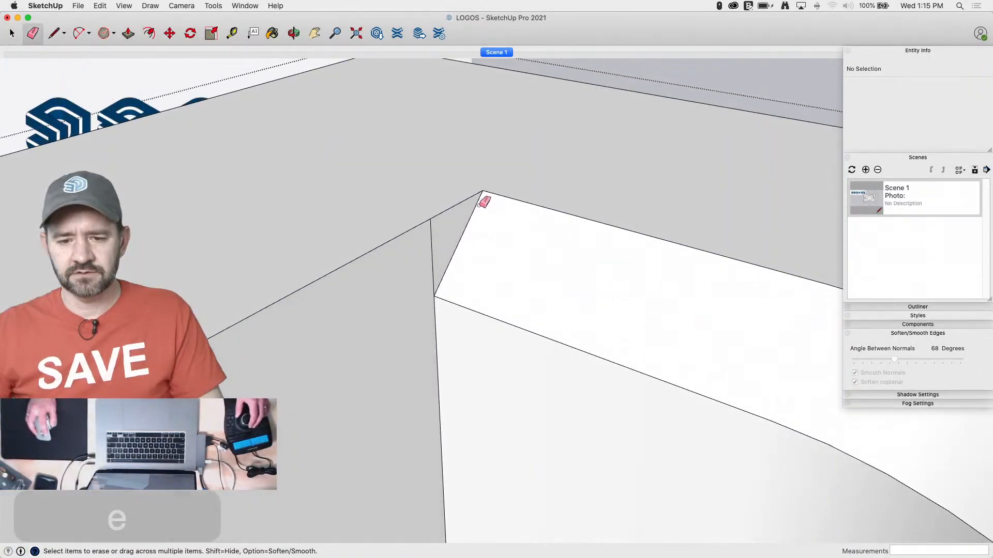
pyautogui.click(432, 236)
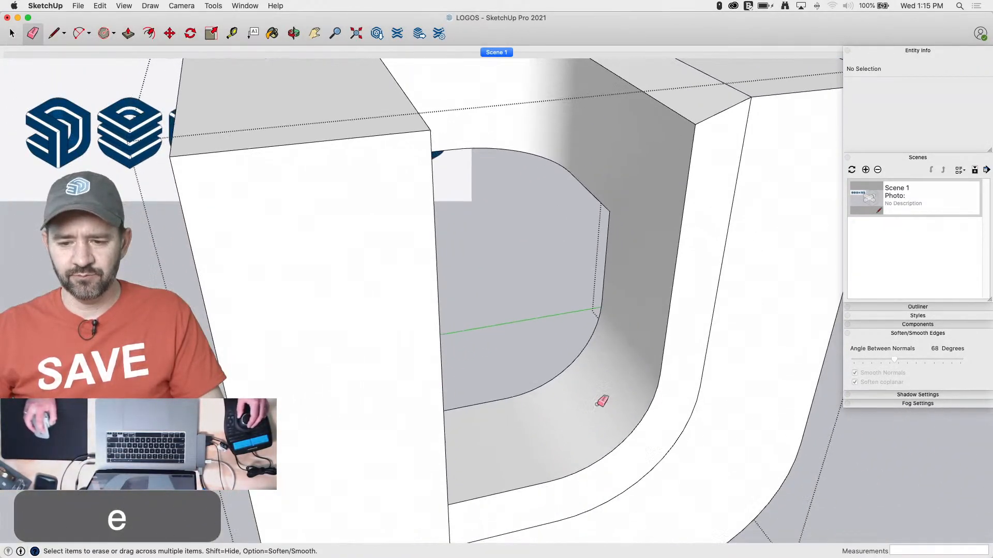
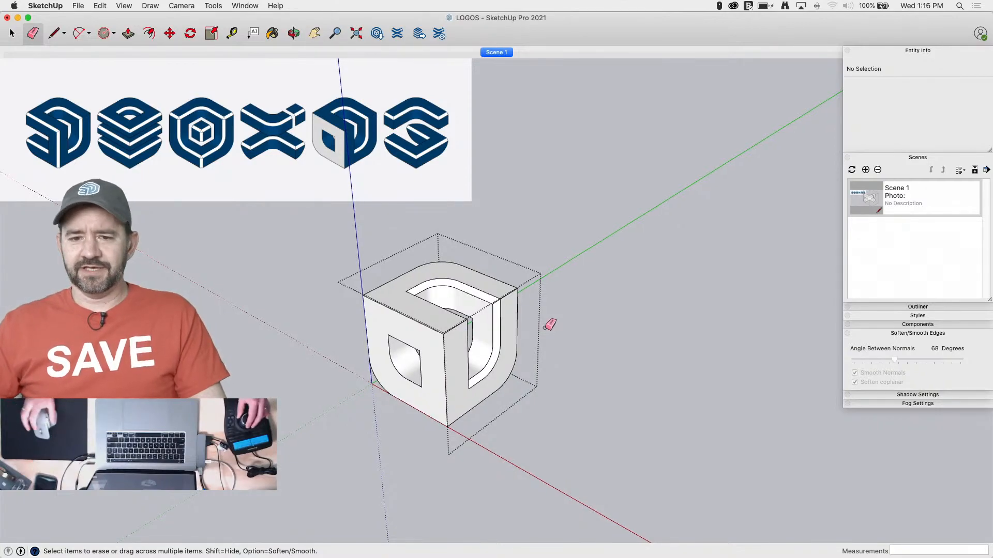
# Open the plain rounded block for editing and copy its top face down 2' 4" to the start of the lower corner curve
pyautogui.press('space')
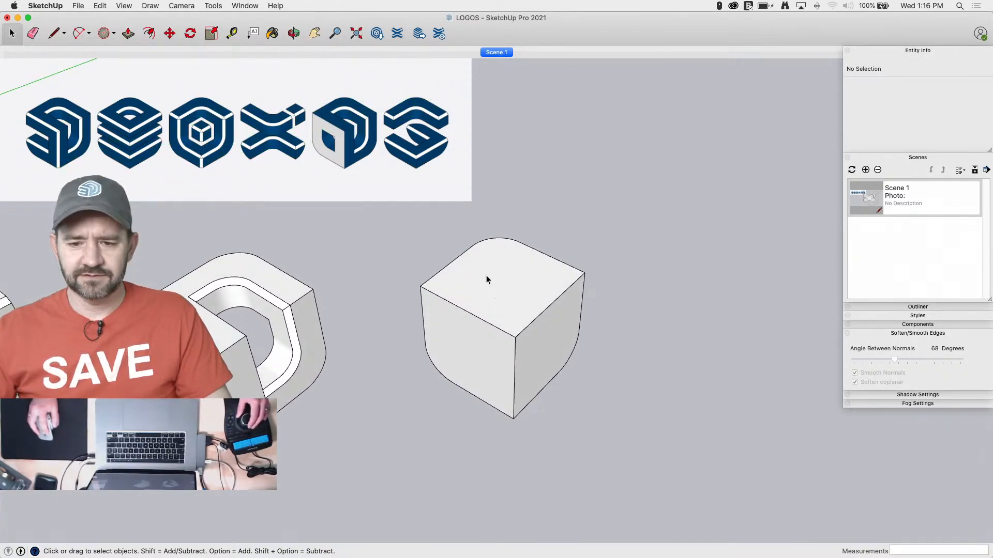
pyautogui.click(451, 293)
pyautogui.doubleClick(485, 272)
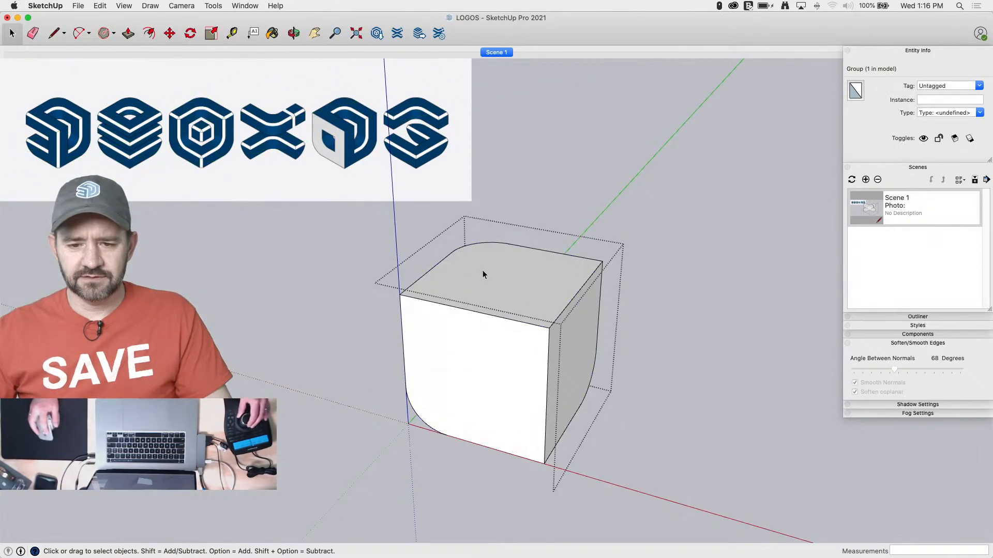
pyautogui.click(420, 287)
pyautogui.press('m')
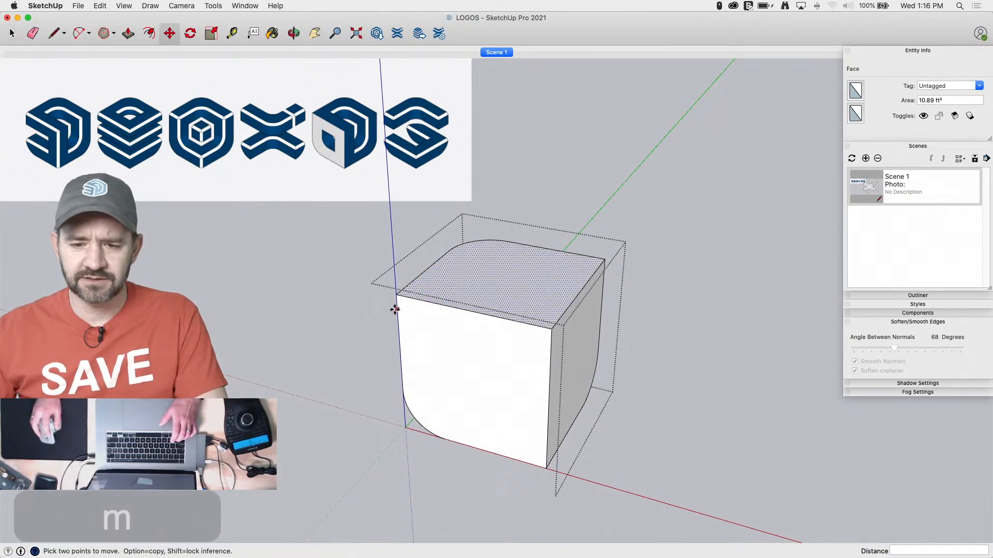
pyautogui.click(396, 294)
pyautogui.press('alt')
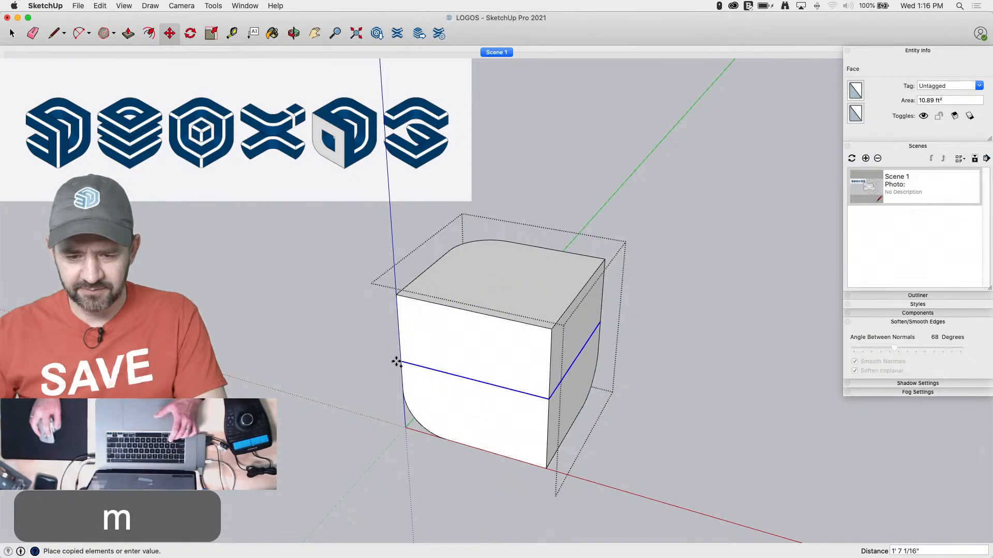
pyautogui.click(400, 391)
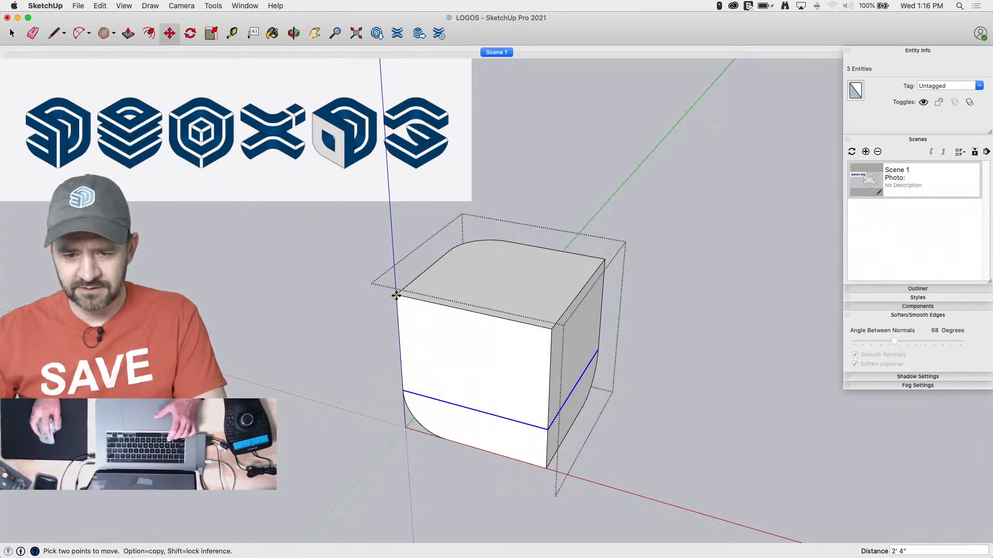
# Copy the block's top face straight down 12 inches to add a second dividing line around the sides
pyautogui.press('space')
pyautogui.click(463, 282)
pyautogui.press('m')
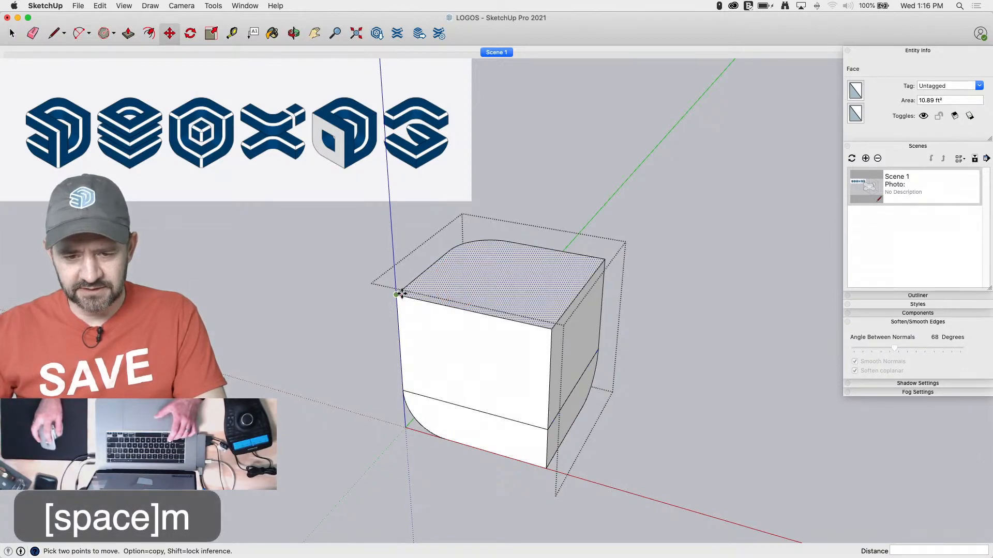
pyautogui.press('alt')
pyautogui.click(400, 293)
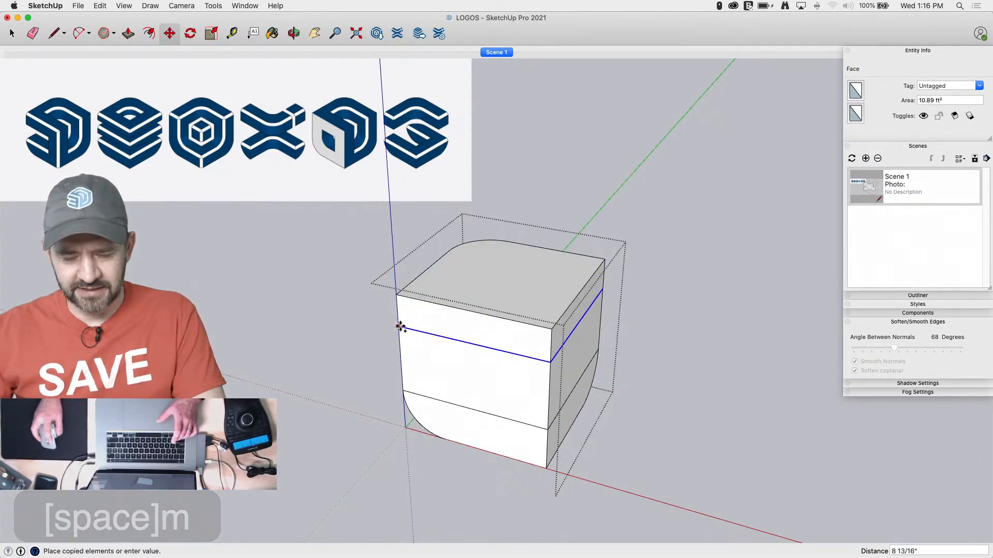
pyautogui.press('Return')
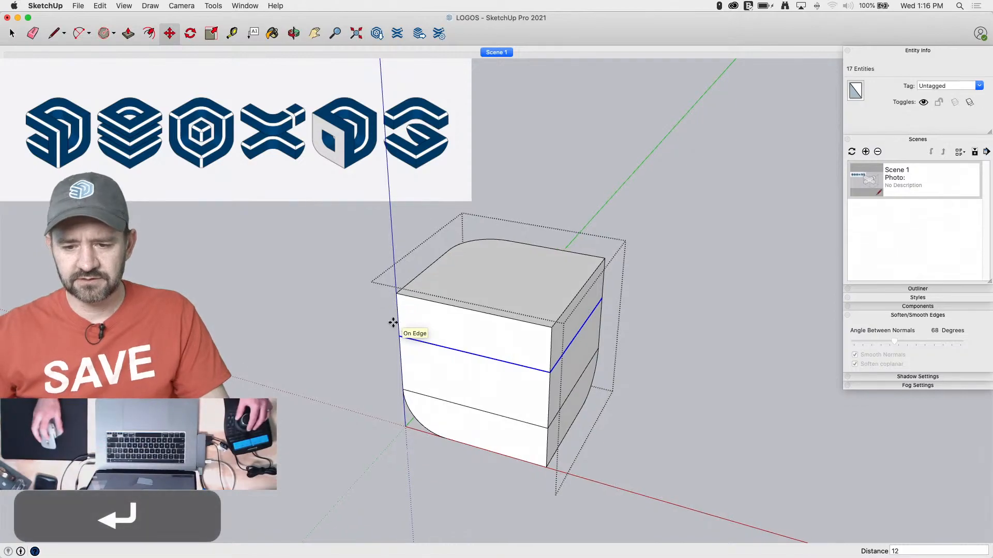
# Erase the vertical edges and the curved back face of the block's middle band between the two dividing lines
pyautogui.press('e')
pyautogui.click(396, 328)
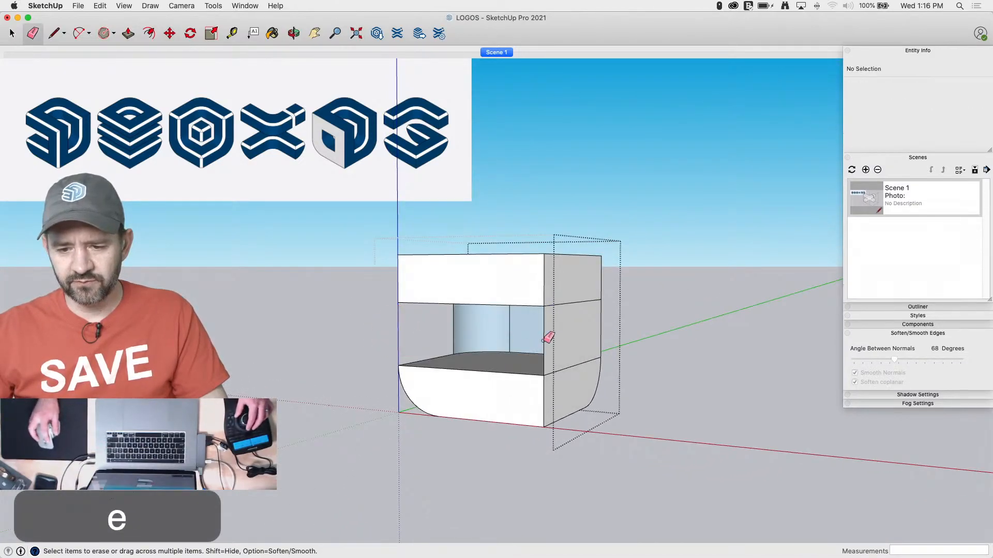
pyautogui.click(545, 331)
pyautogui.click(601, 326)
pyautogui.press('space')
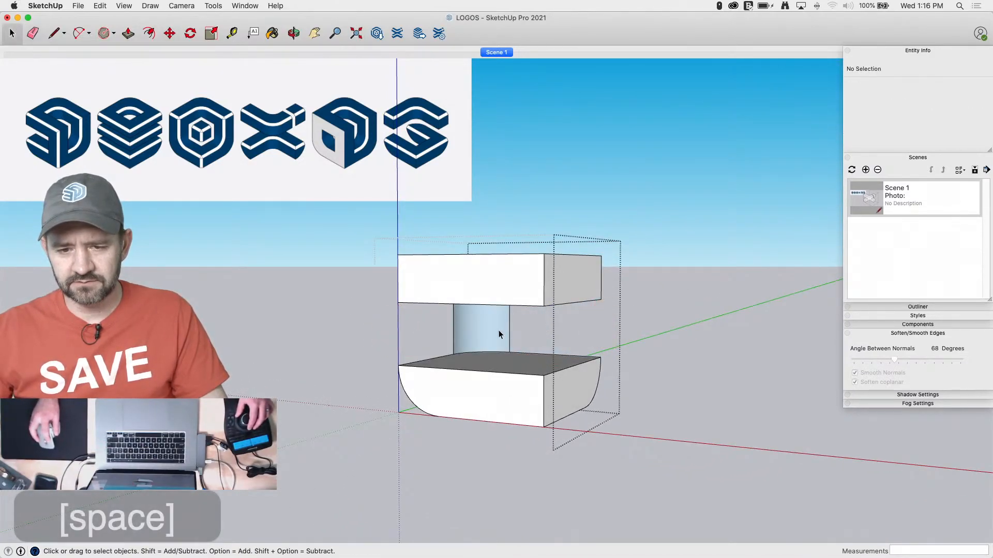
pyautogui.click(473, 327)
pyautogui.press('BackSpace')
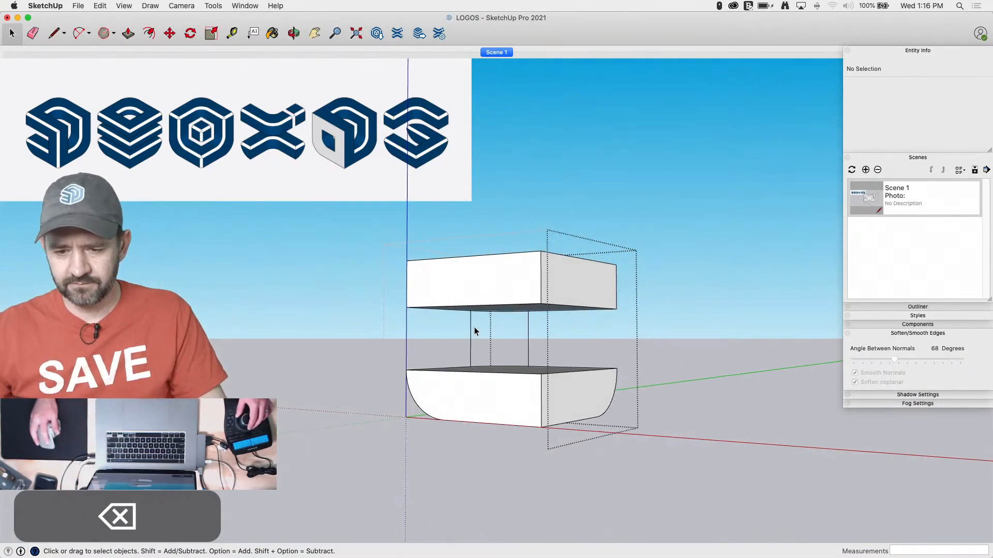
pyautogui.press('e')
pyautogui.click(543, 328)
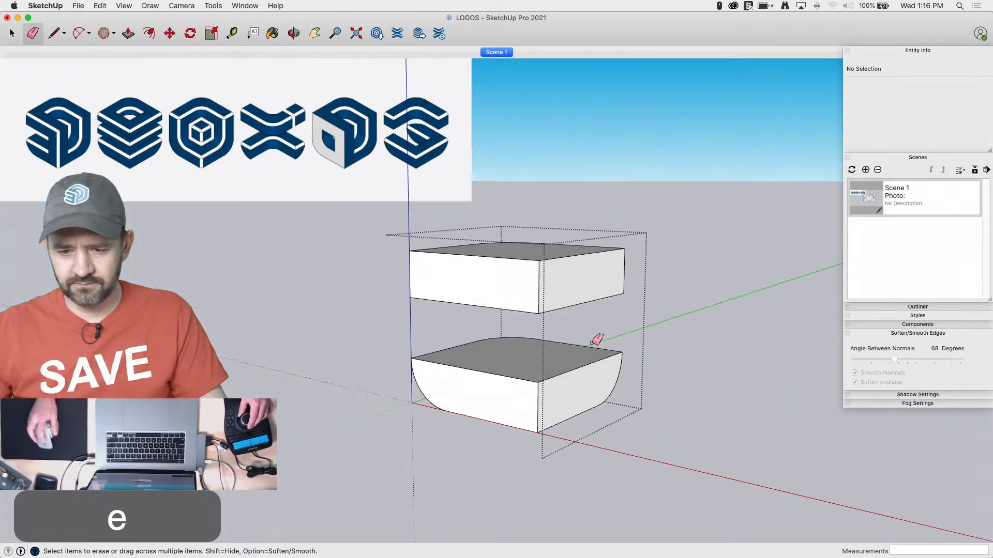
pyautogui.press('space')
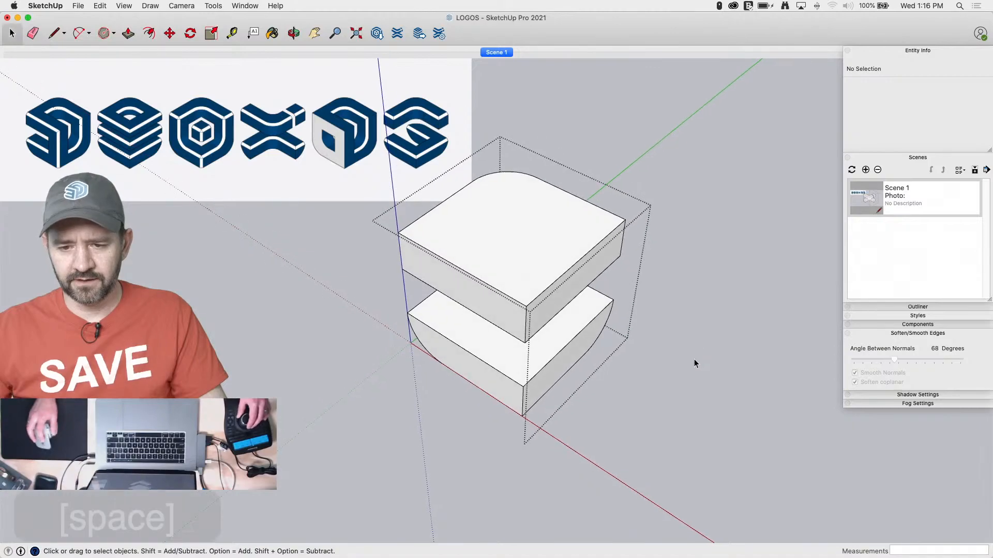
pyautogui.press('super+v')
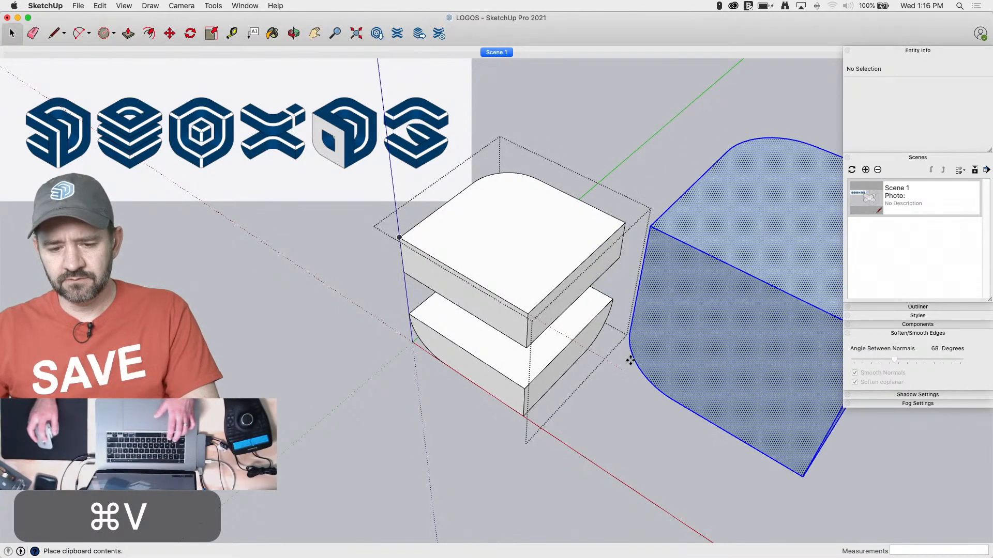
pyautogui.press('space')
# Copy the small rounded-corner outline beside the scale figure and paste it onto the top face inside the split block's group
pyautogui.click(553, 362)
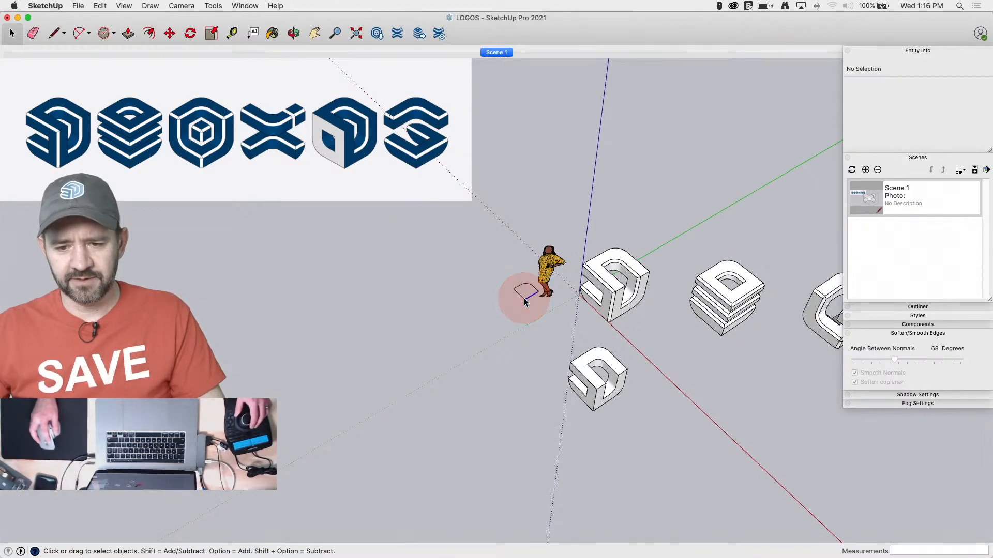
pyautogui.tripleClick(524, 302)
pyautogui.press('super+c')
pyautogui.click(485, 377)
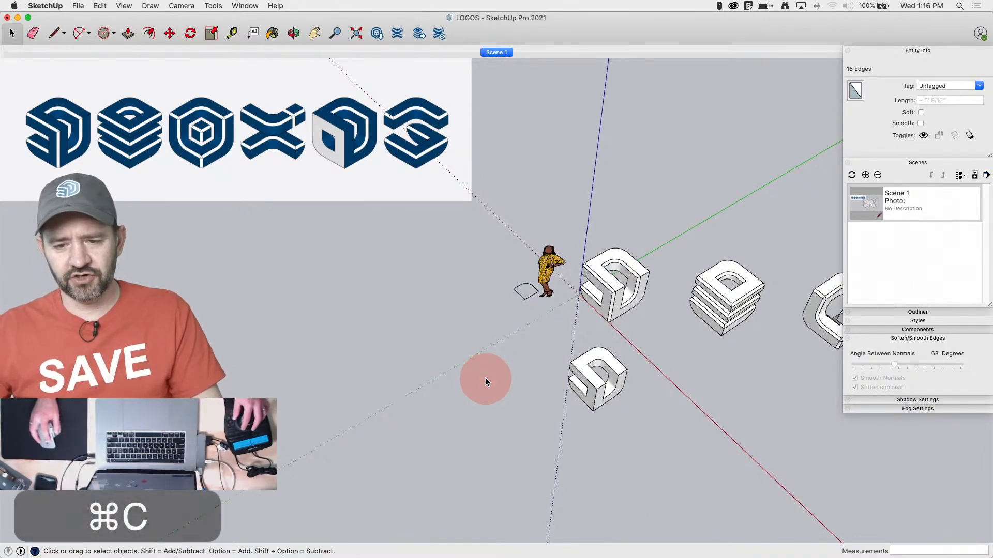
pyautogui.doubleClick(631, 291)
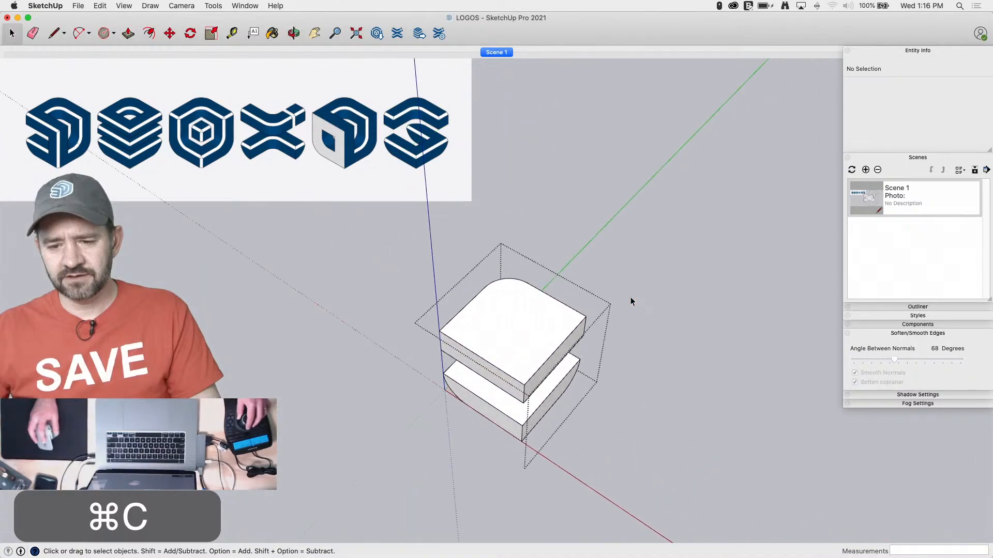
pyautogui.press('super+v')
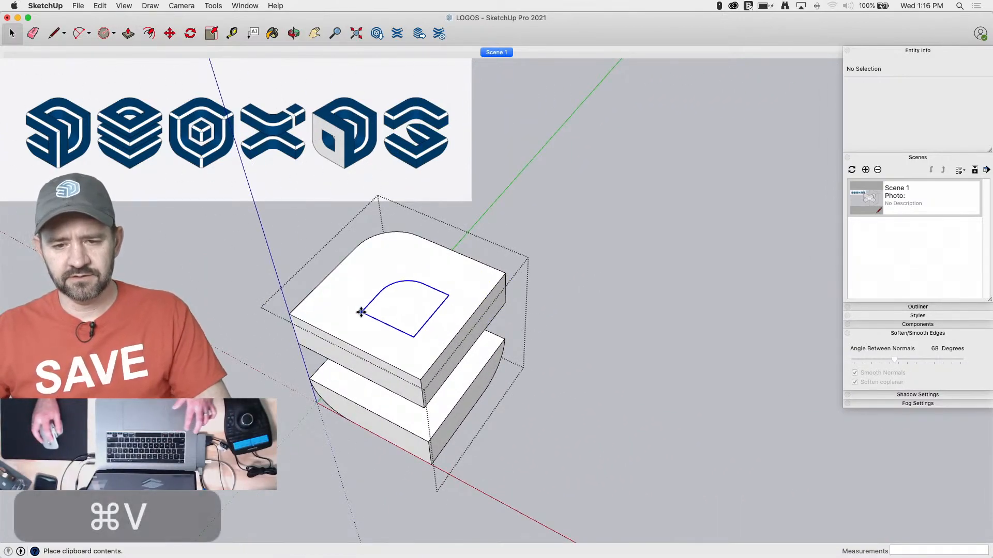
pyautogui.click(352, 311)
# Draw two 12-inch guide lines inward across the top face, one near the front corner and one near the opposite back corner
pyautogui.press('l')
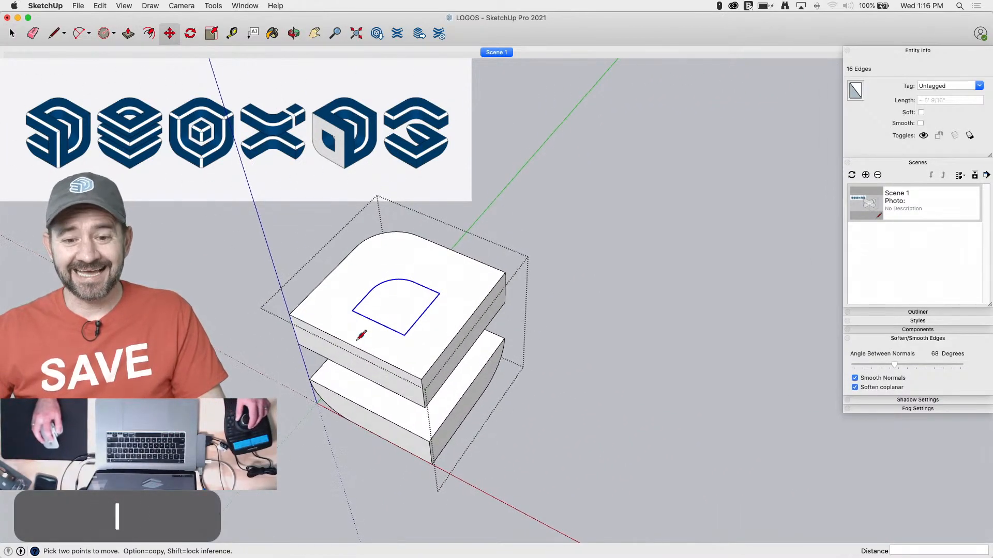
pyautogui.moveTo(356, 321); pyautogui.dragTo(381, 331, button='middle')
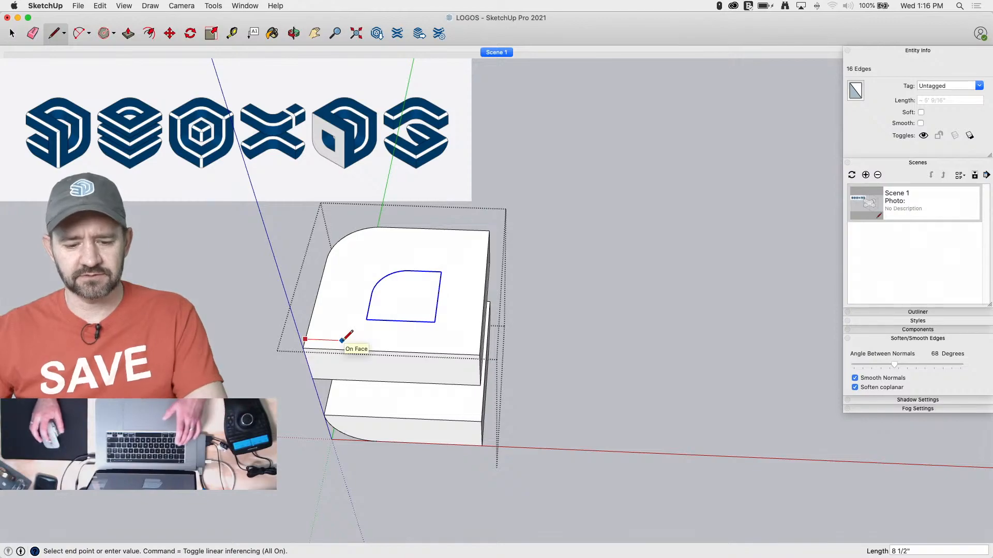
pyautogui.press('Return')
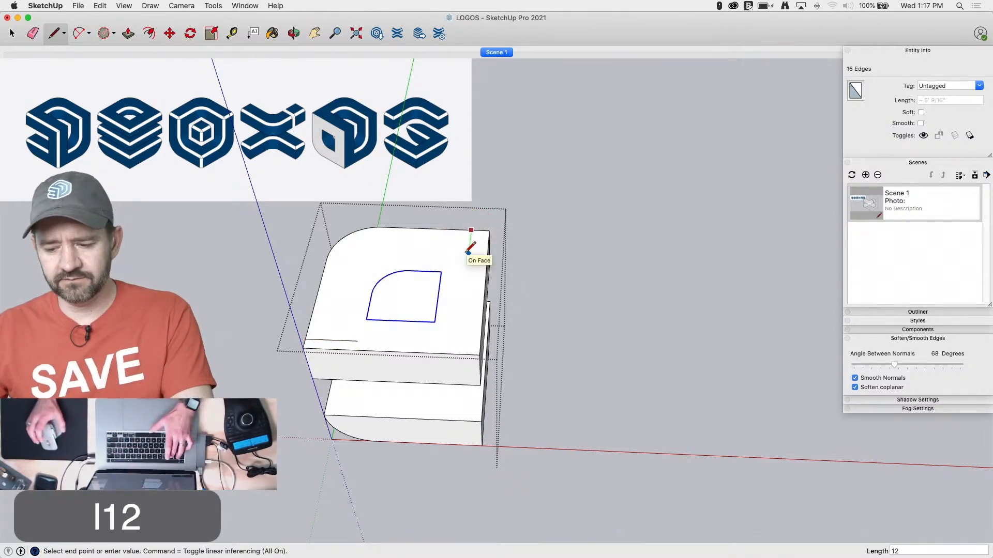
pyautogui.press('space')
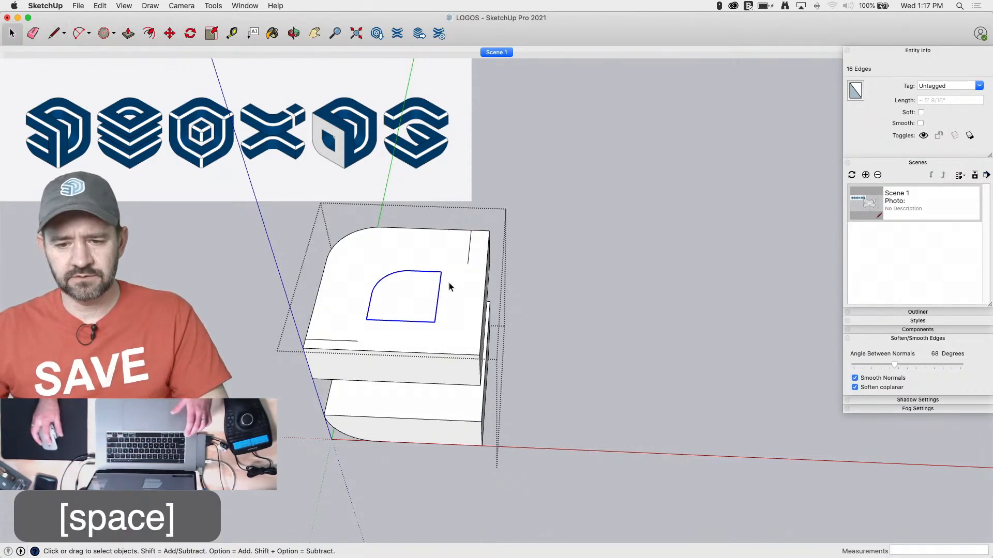
# Move the pasted outline along both axes to align with the ends of the guide lines, and erase the guide lines
pyautogui.press('m')
pyautogui.click(443, 271)
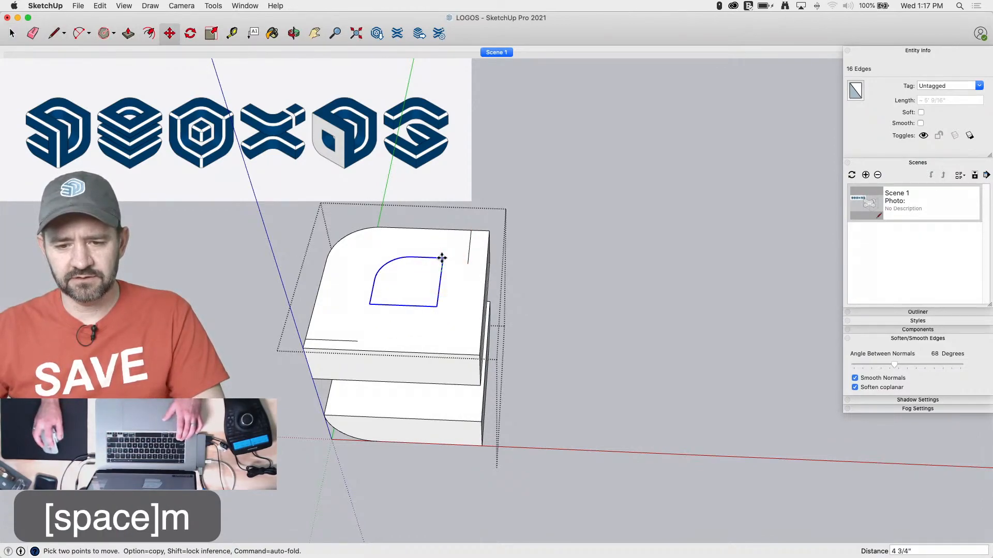
pyautogui.click(469, 265)
pyautogui.click(366, 311)
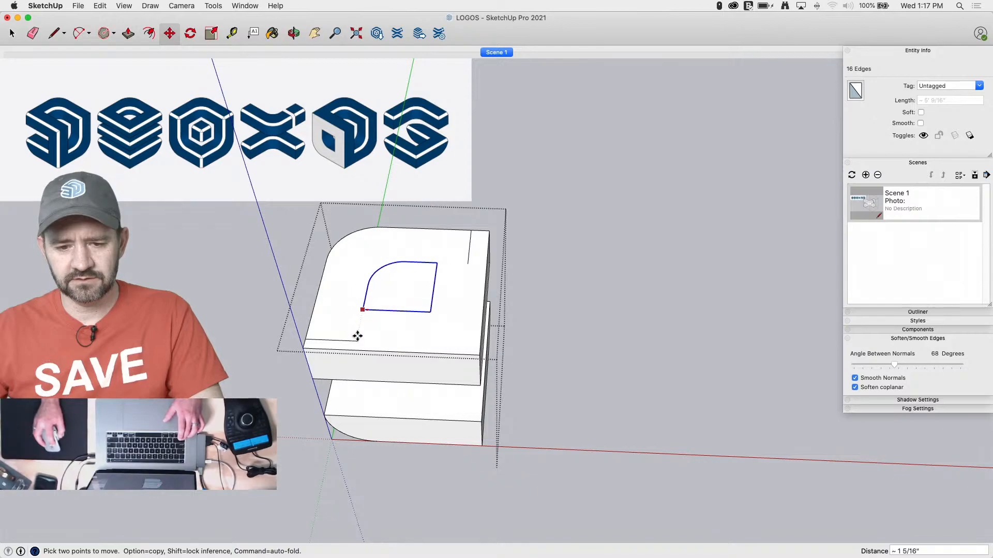
pyautogui.press('e')
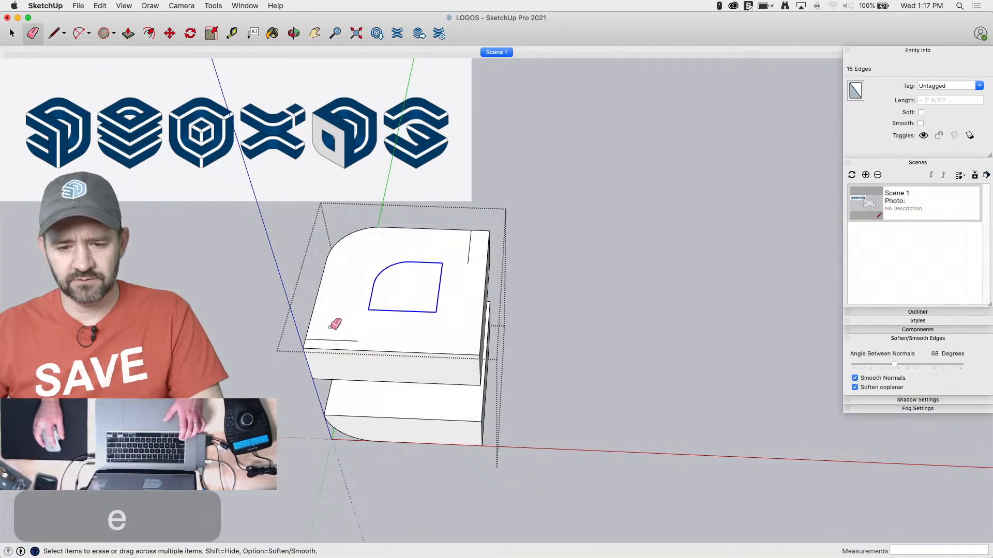
pyautogui.press('m')
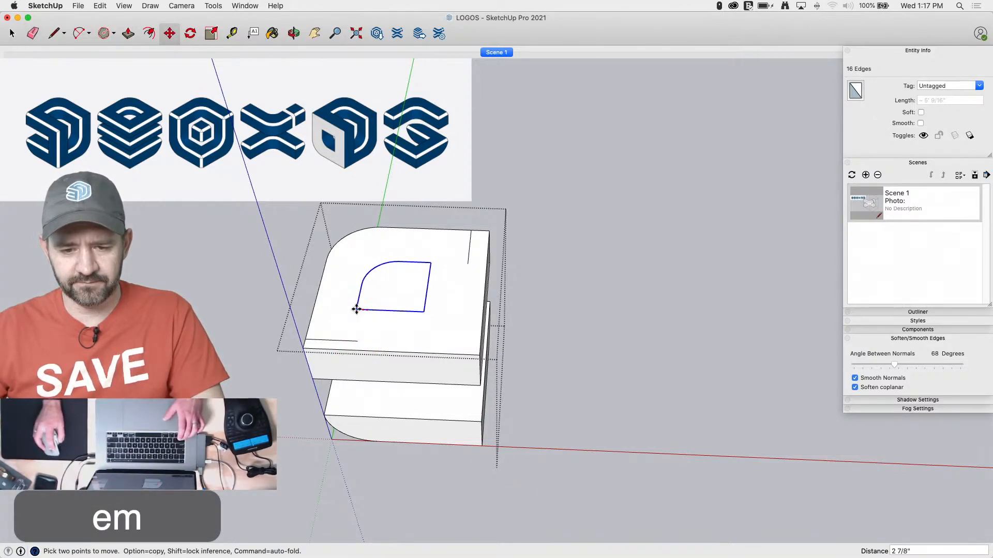
pyautogui.click(356, 341)
pyautogui.press('e')
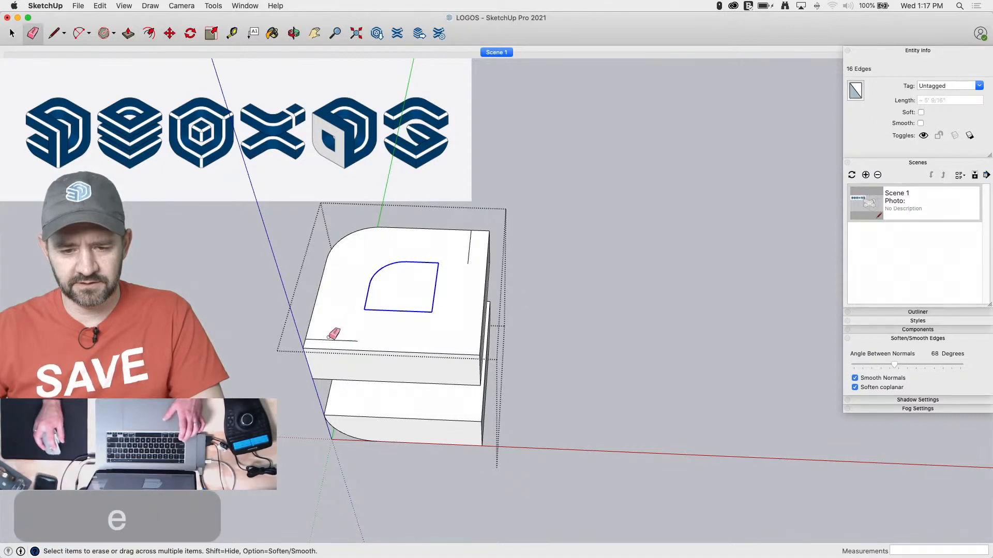
pyautogui.click(333, 339)
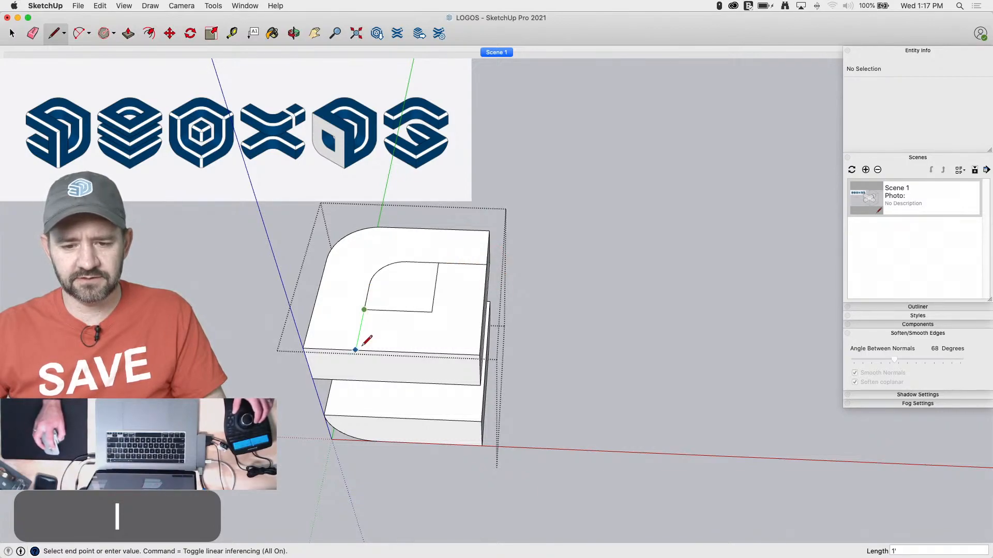
# Extend the outline's two ends to the slab's front and side edges with lines, and erase its two inner corner edges
pyautogui.press('e')
pyautogui.press('e')
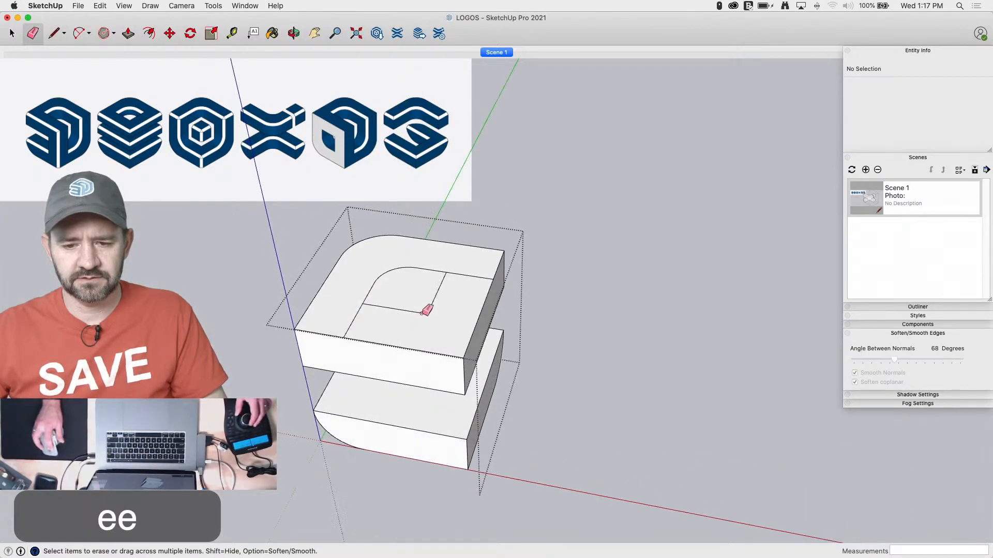
pyautogui.moveTo(429, 309); pyautogui.dragTo(429, 314)
# Push the enclosed corner area down 1' through the upper slab and soften the two vertical edges of the inner curve
pyautogui.press('p')
pyautogui.moveTo(428, 348); pyautogui.dragTo(438, 413)
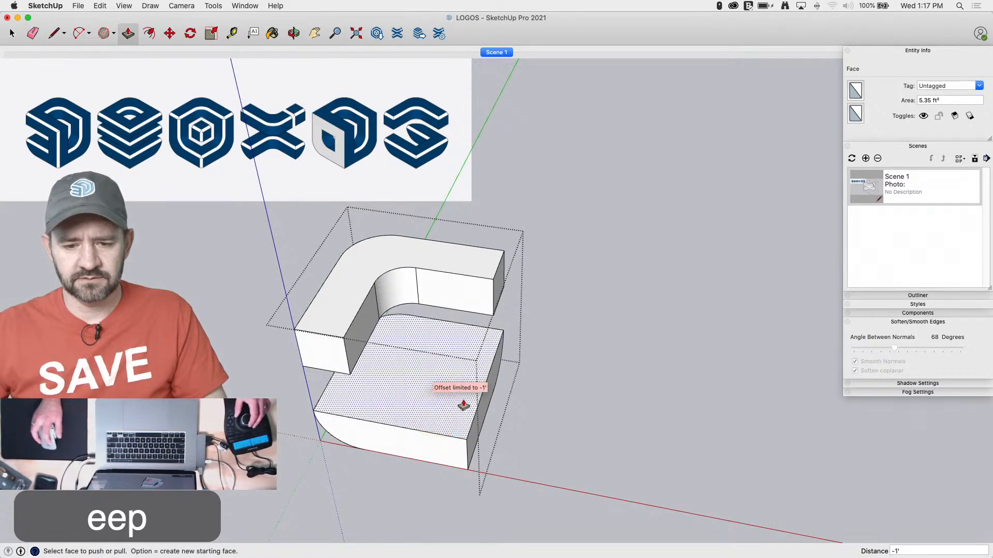
pyautogui.press('space')
pyautogui.press('e')
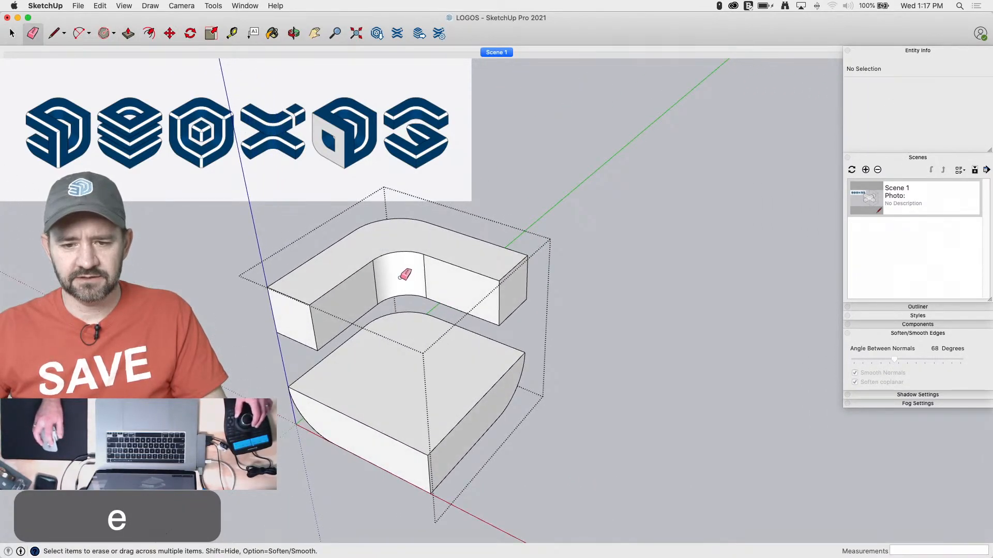
pyautogui.keyDown('alt'); pyautogui.click(375, 284); pyautogui.keyUp('alt')
pyautogui.keyDown('alt'); pyautogui.click(424, 270); pyautogui.keyUp('alt')
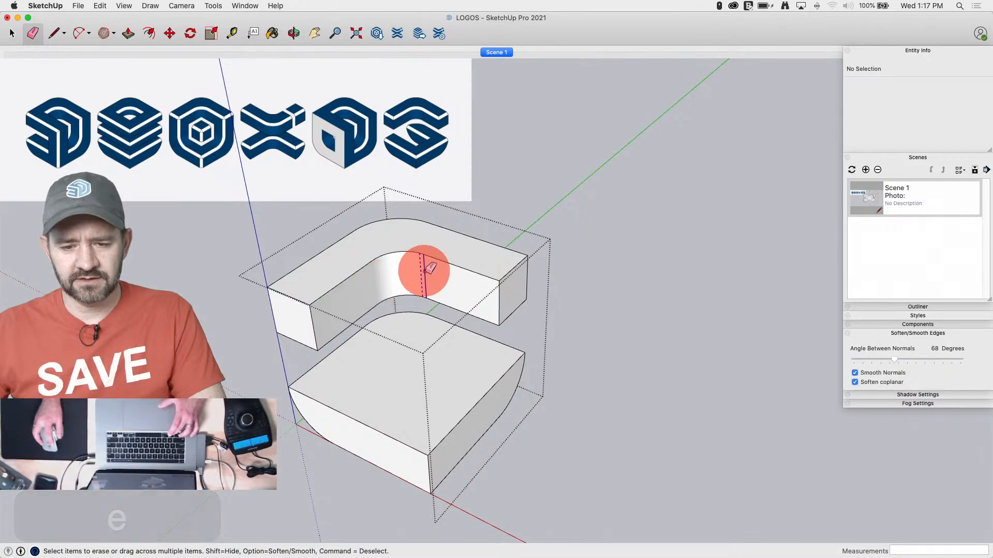
# Offset the lower slab's two front top edges and its straight back edge inward by 12"
pyautogui.press('space')
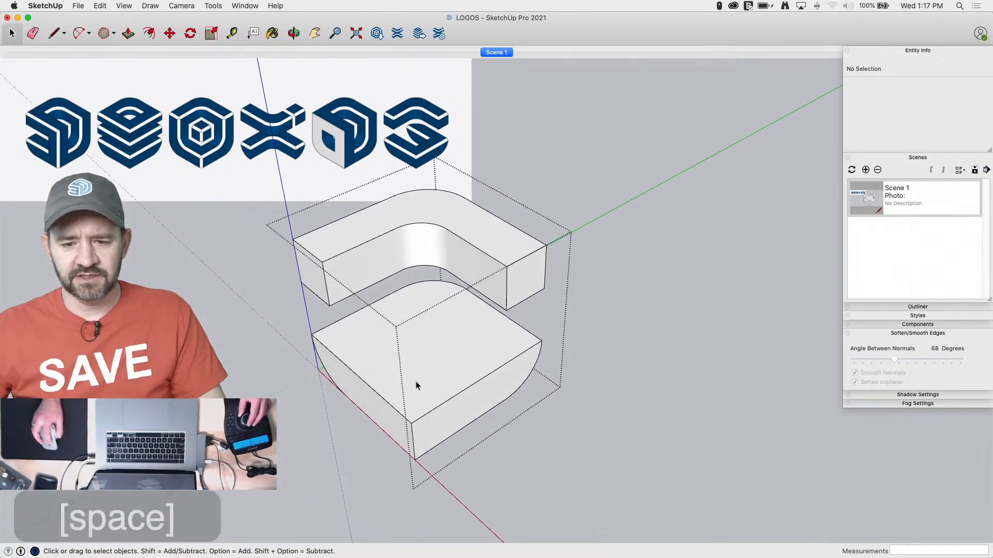
pyautogui.click(370, 389)
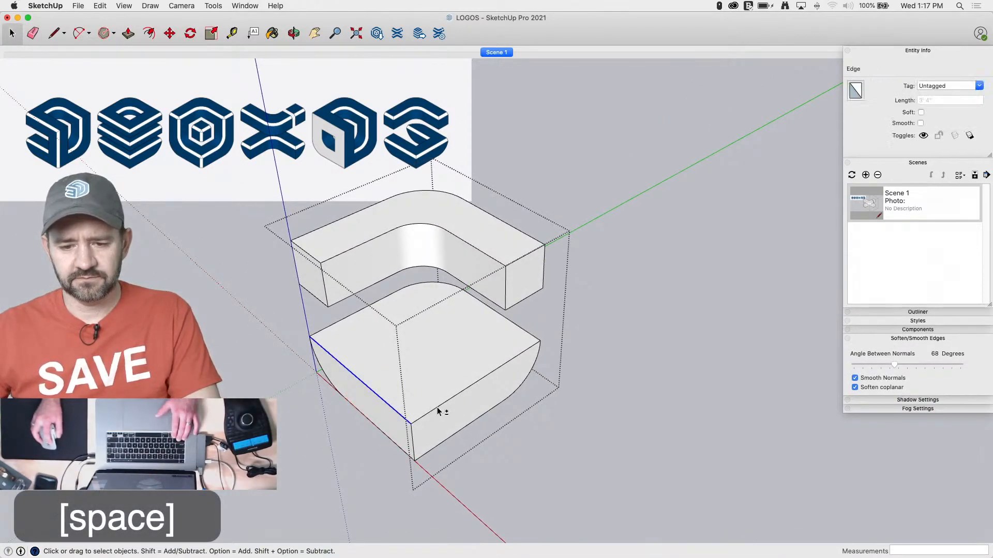
pyautogui.keyDown('shift'); pyautogui.click(517, 326); pyautogui.keyUp('shift')
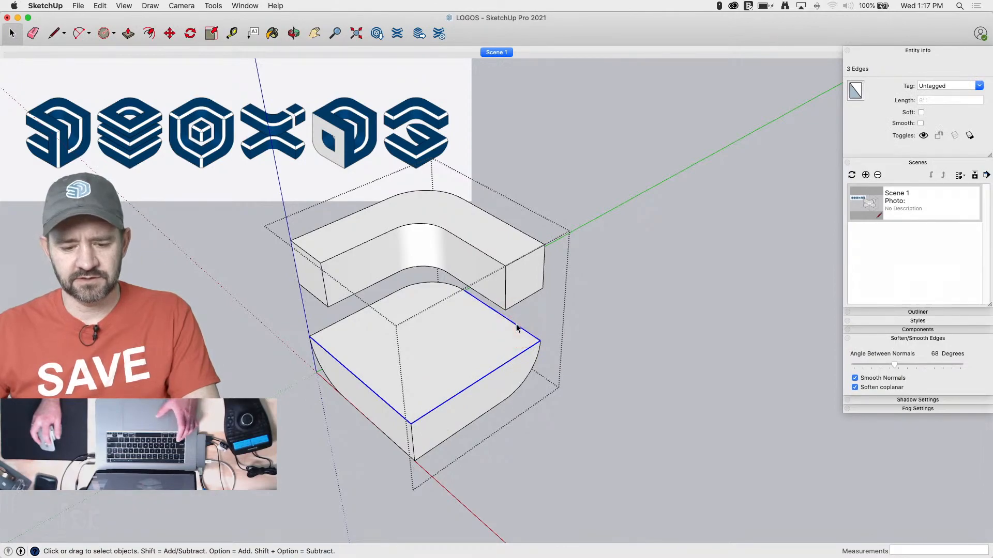
pyautogui.press('f')
pyautogui.click(516, 326)
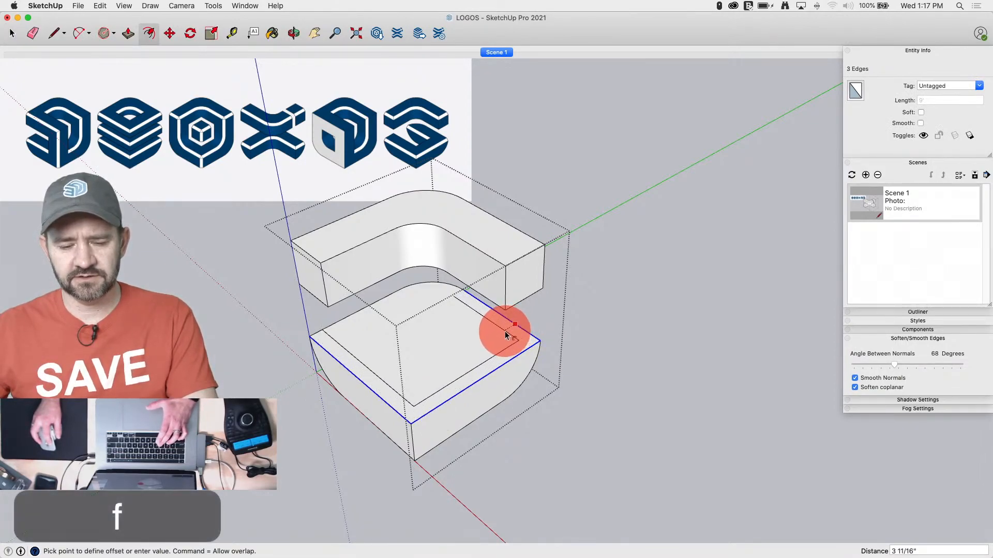
pyautogui.write('12')
pyautogui.press('Return')
# Extend the offset outline's open end to the lower slab's outer edge with a line and push the enclosed area down through the slab
pyautogui.press('l')
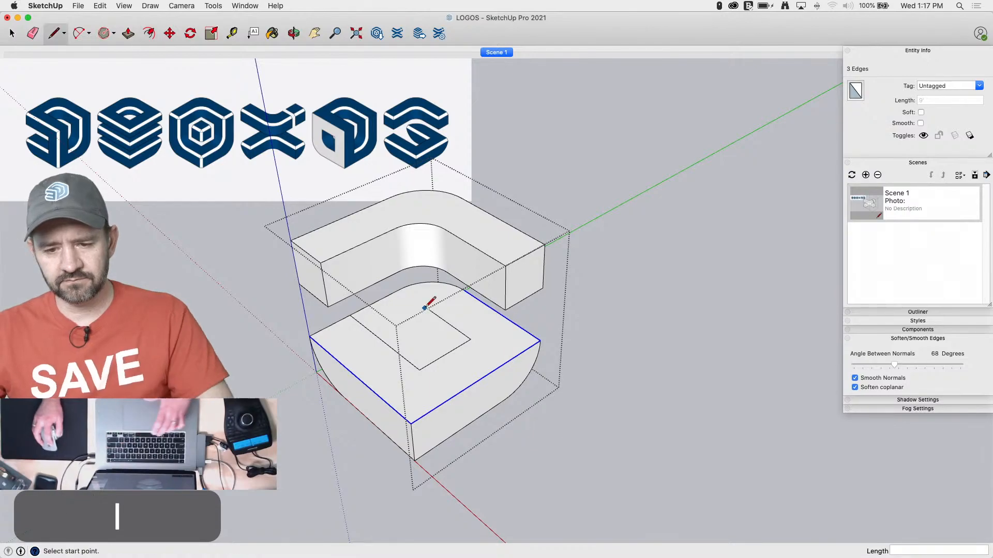
pyautogui.click(429, 309)
pyautogui.click(396, 282)
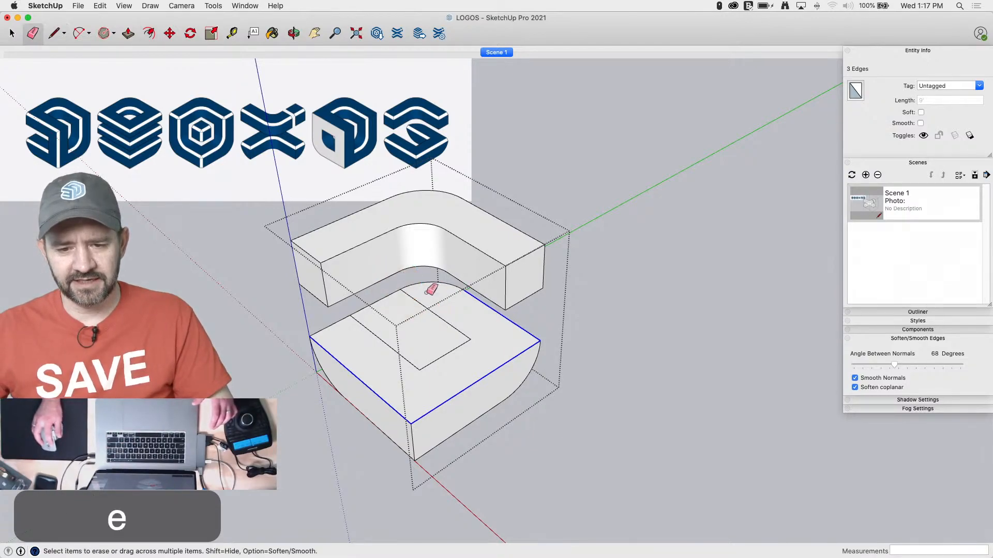
pyautogui.press('p')
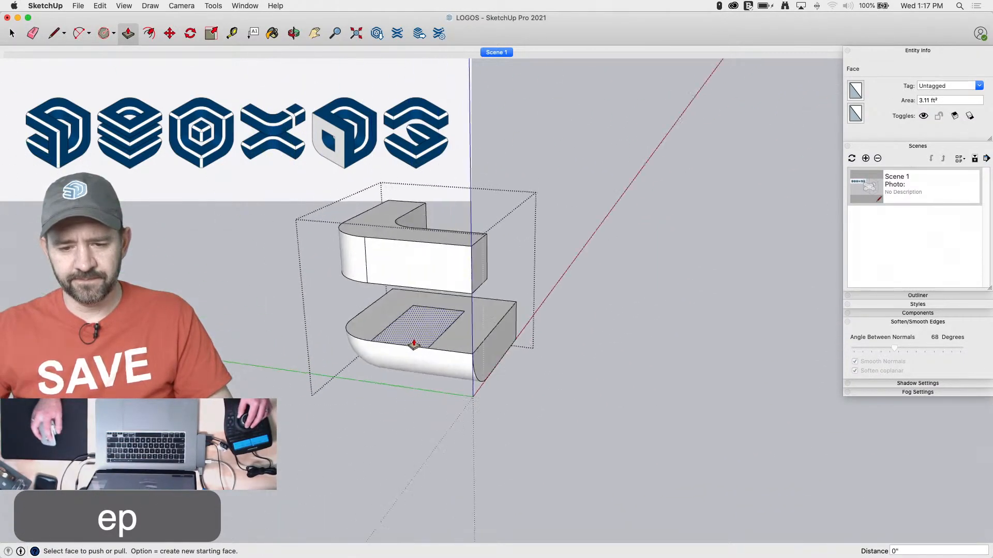
pyautogui.moveTo(413, 344); pyautogui.dragTo(478, 352)
# Select the whole lower slab geometry and intersect its faces with the selection
pyautogui.press('space')
pyautogui.moveTo(590, 317); pyautogui.dragTo(289, 413)
pyautogui.rightClick(414, 366)
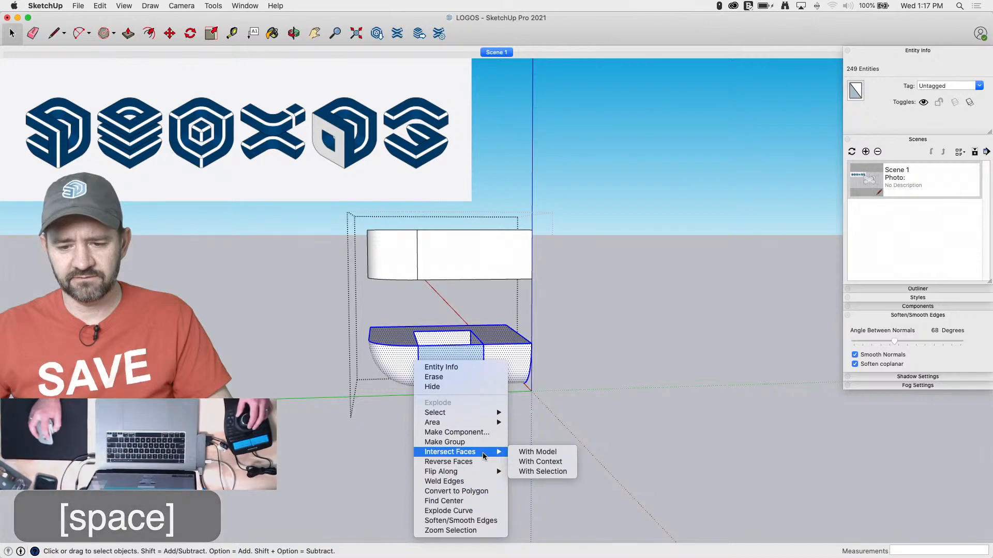
pyautogui.click(543, 471)
# Erase the flat face hanging outside the lower slab's notch and delete the curved face closing its open end
pyautogui.press('e')
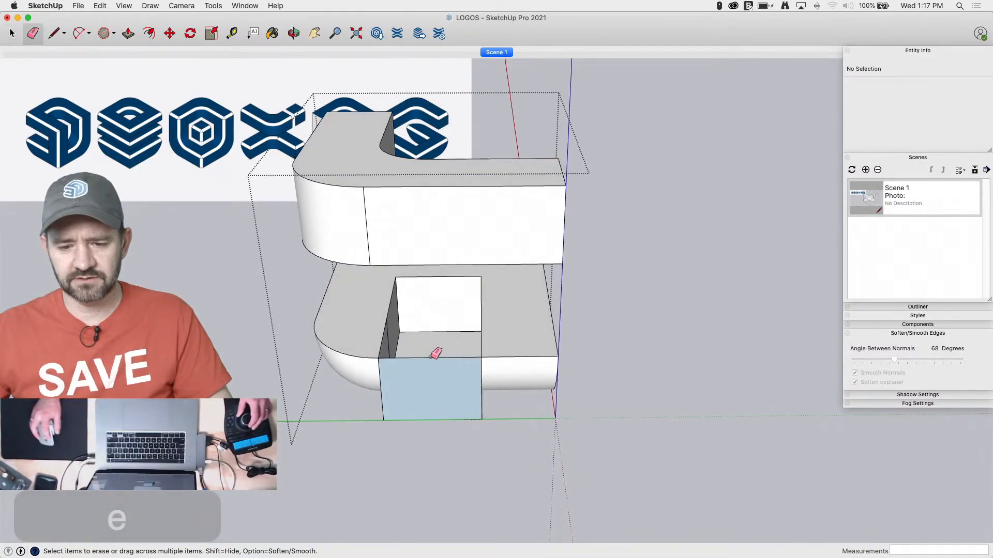
pyautogui.press('space')
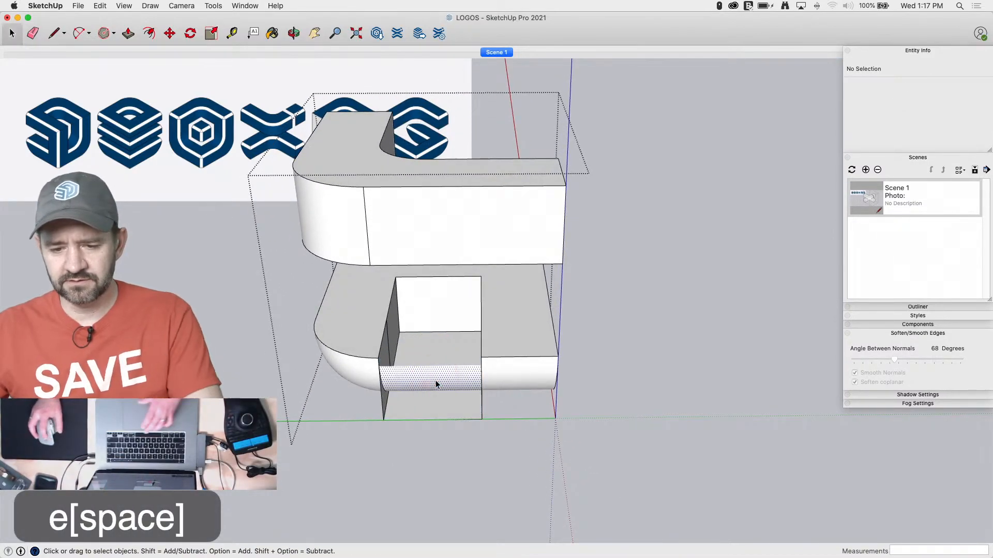
pyautogui.click(435, 380)
pyautogui.press('BackSpace')
pyautogui.press('e')
pyautogui.click(434, 379)
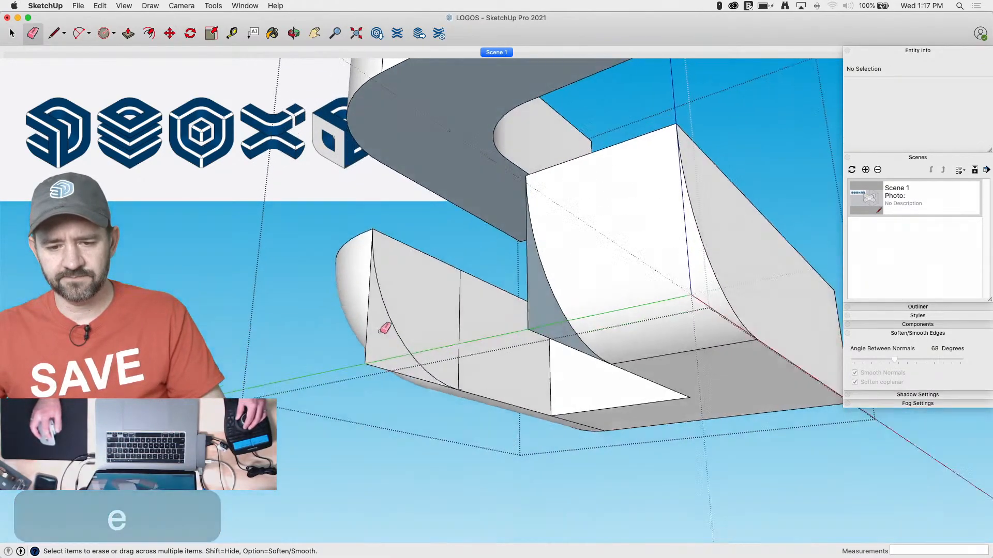
# Erase the leftover cut edges and face scraps protruding below the lower slab on both sides of the notch
pyautogui.click(358, 387)
pyautogui.scroll(10, 475, 407)
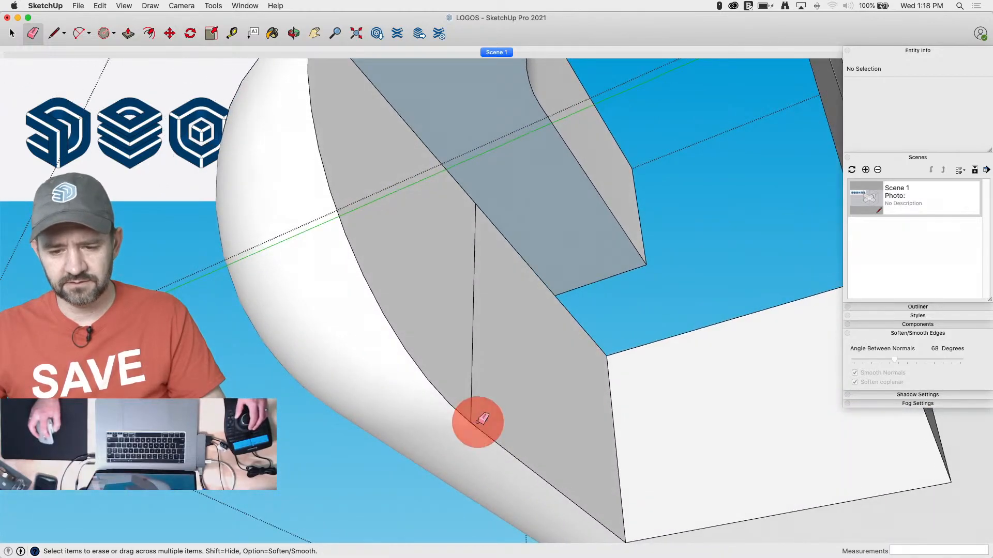
pyautogui.moveTo(471, 396); pyautogui.dragTo(594, 362, button='middle')
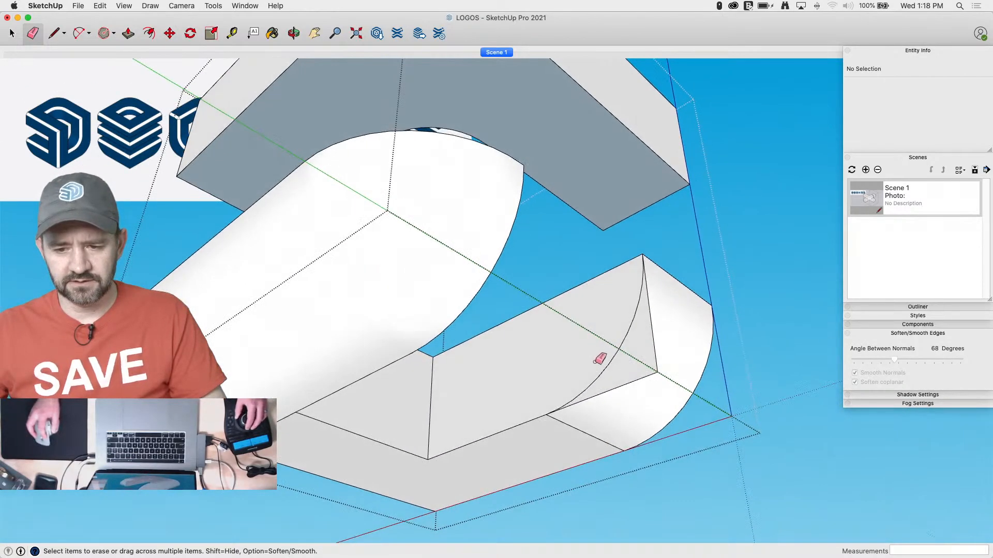
pyautogui.moveTo(665, 365); pyautogui.dragTo(672, 368)
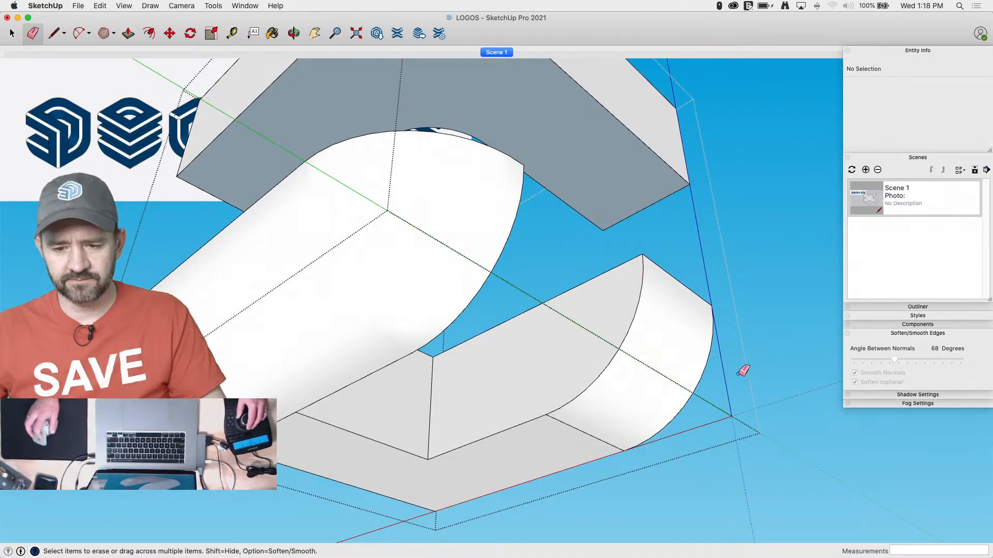
pyautogui.keyDown('alt'); pyautogui.moveTo(575, 453); pyautogui.dragTo(569, 460); pyautogui.keyUp('alt')
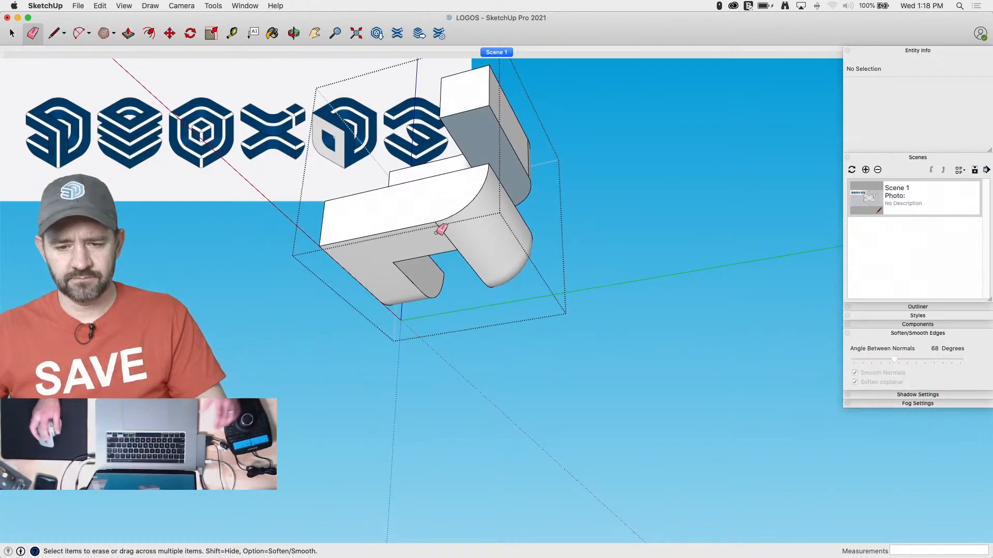
# Soften the stray edge on the lower slab's underside beside the notch, and orient the faces from an upper slab face
pyautogui.click(444, 236)
pyautogui.press('super+z')
pyautogui.keyDown('alt'); pyautogui.click(439, 237); pyautogui.keyUp('alt')
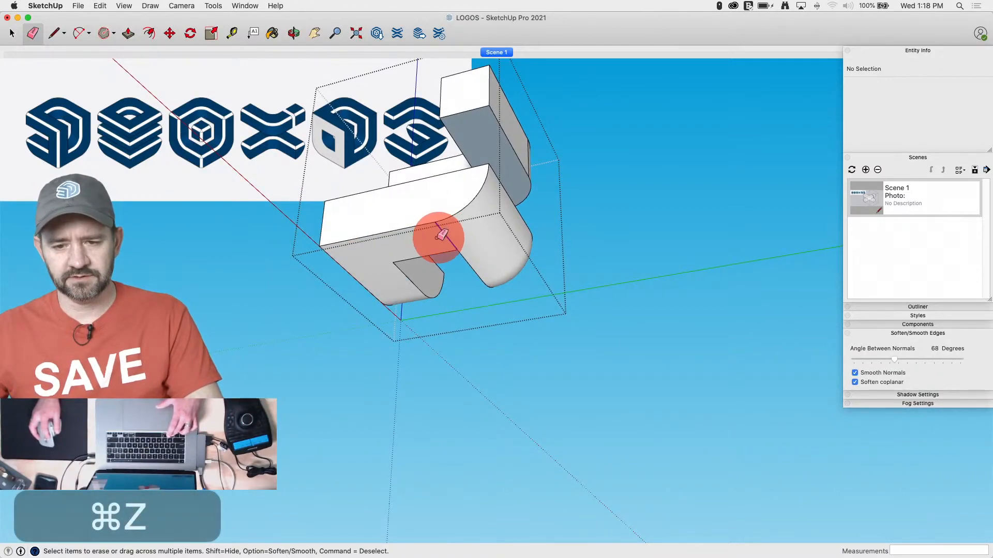
pyautogui.rightClick(521, 142)
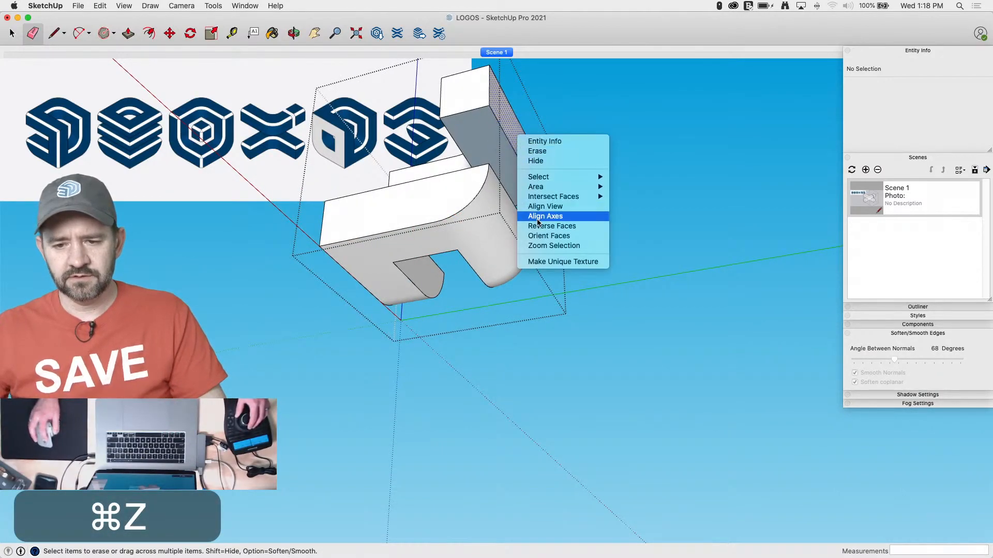
pyautogui.click(537, 236)
# Soften the two vertical edges of the upper slab's outer curve
pyautogui.press('e')
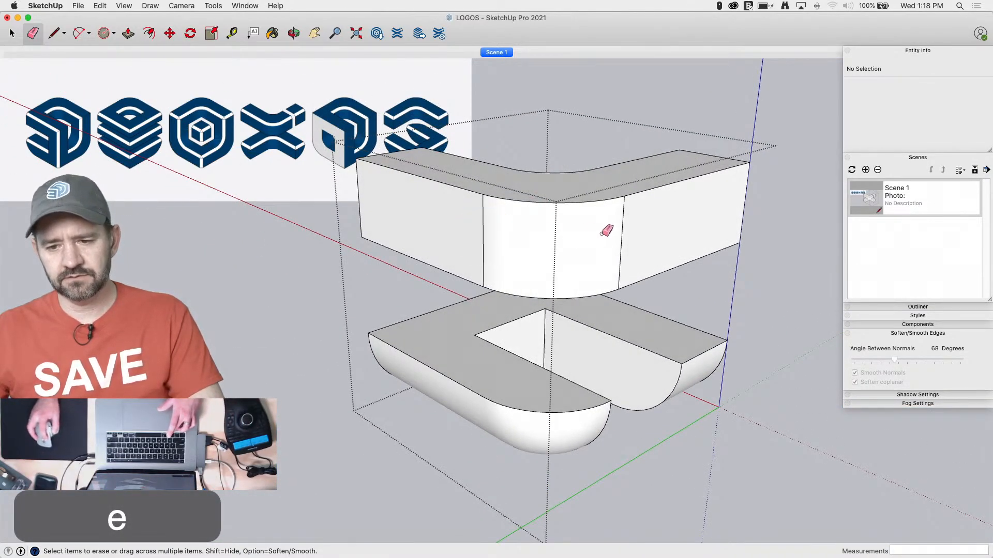
pyautogui.keyDown('alt'); pyautogui.click(486, 237); pyautogui.keyUp('alt')
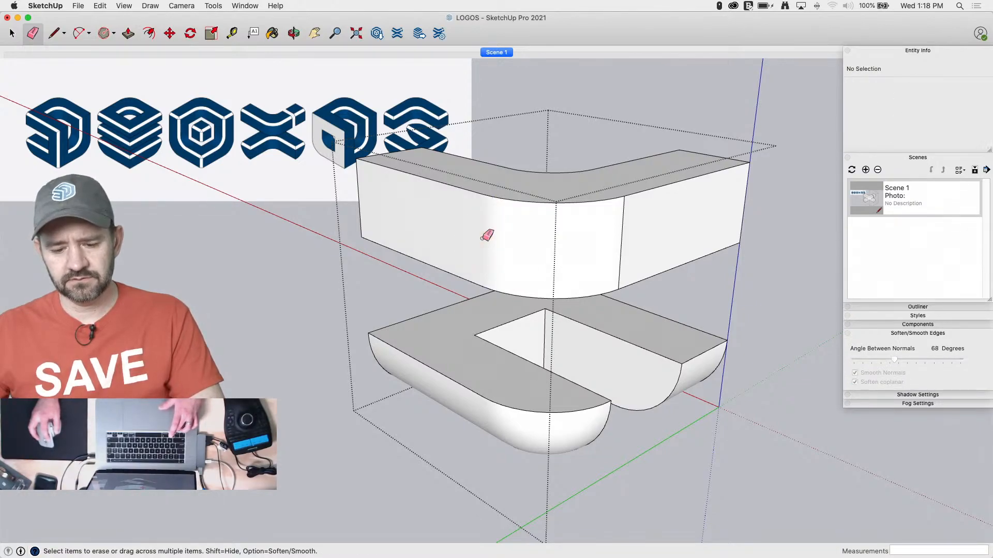
pyautogui.keyDown('alt'); pyautogui.click(624, 236); pyautogui.keyUp('alt')
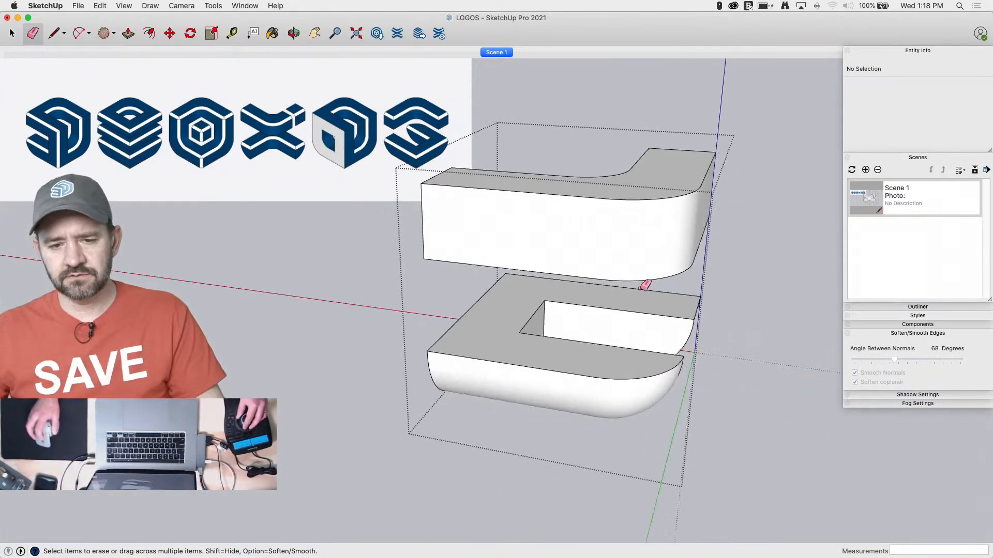
pyautogui.press('space')
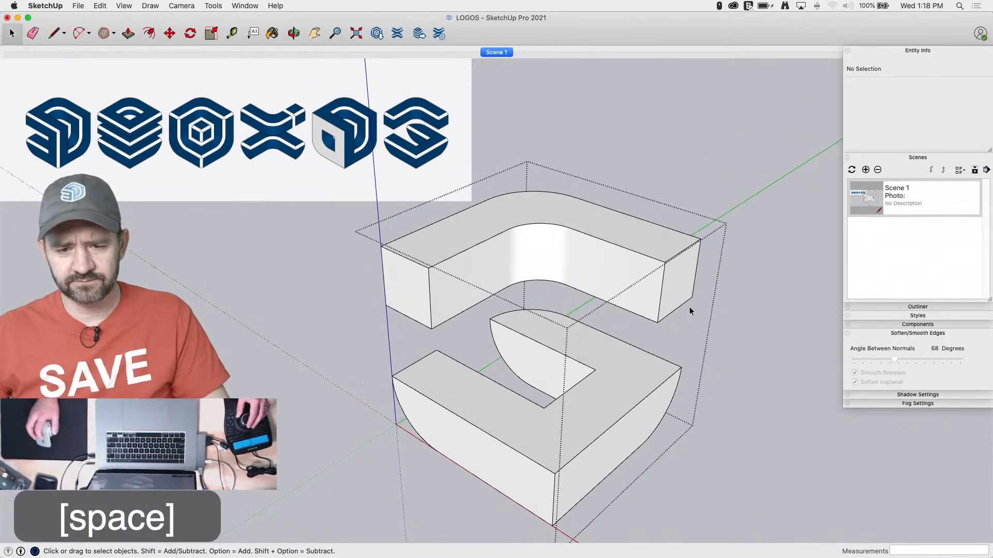
# Draw a triangular chamfer profile measuring 2" down and 2" across at the upper corner of the upper slab's outer face
pyautogui.press('l')
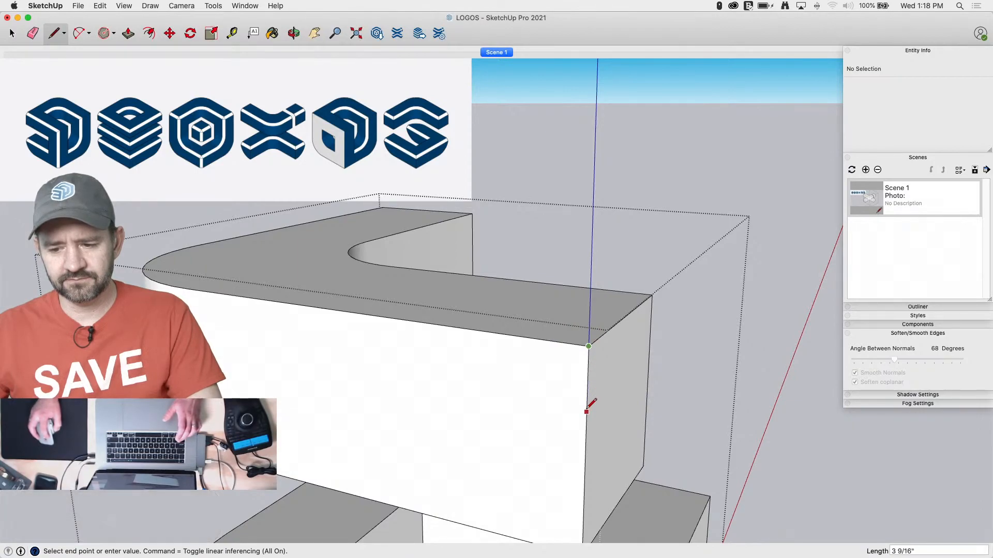
pyautogui.write('2')
pyautogui.press('Return')
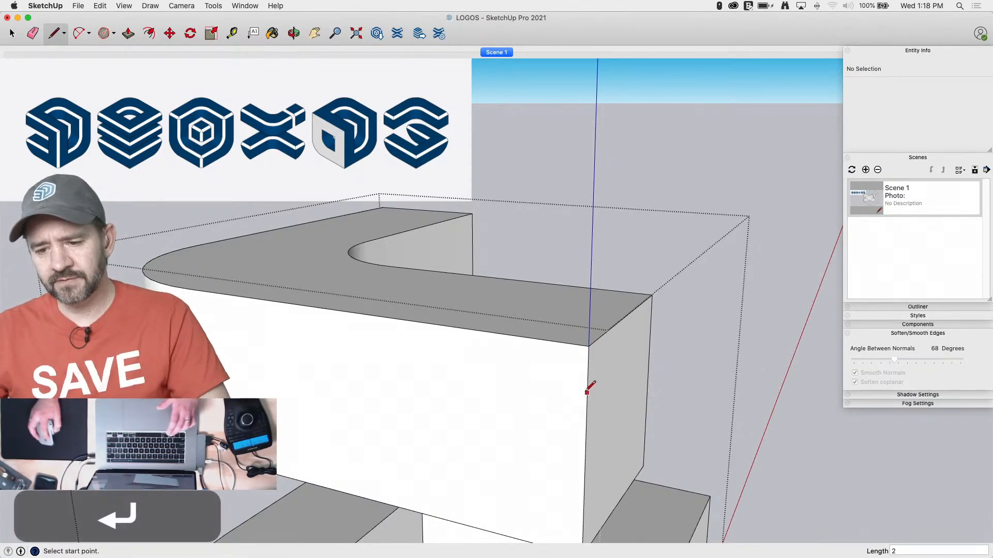
pyautogui.click(588, 383)
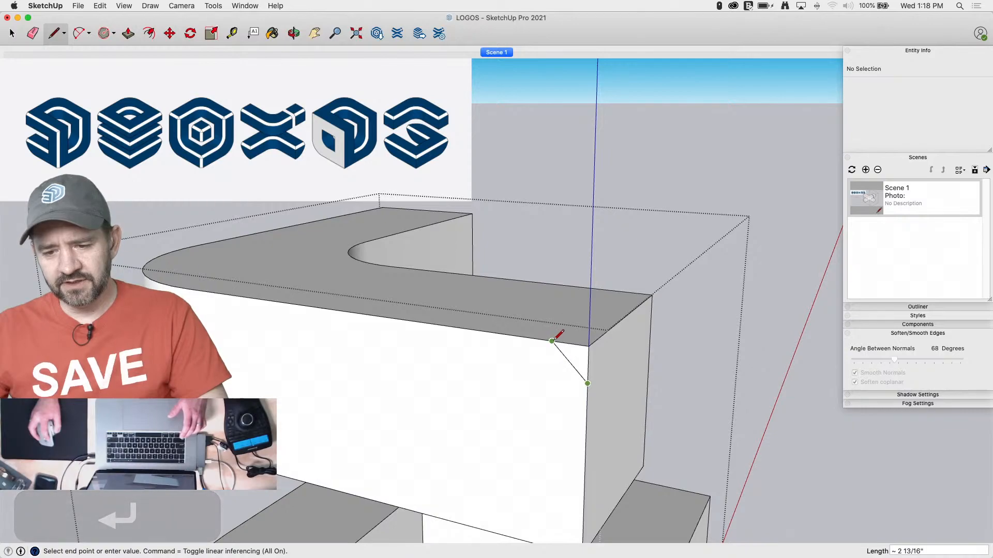
pyautogui.click(555, 341)
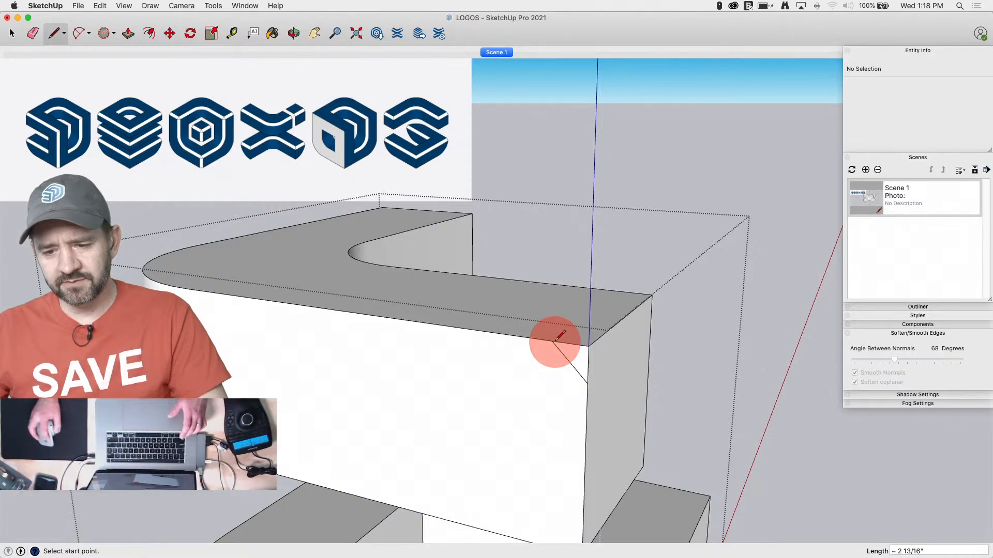
# Chamfer the upper slab's two ends and inner curve by running Follow Me with the triangle along those top edges
pyautogui.click(621, 321)
pyautogui.keyDown('shift'); pyautogui.click(542, 283); pyautogui.keyUp('shift')
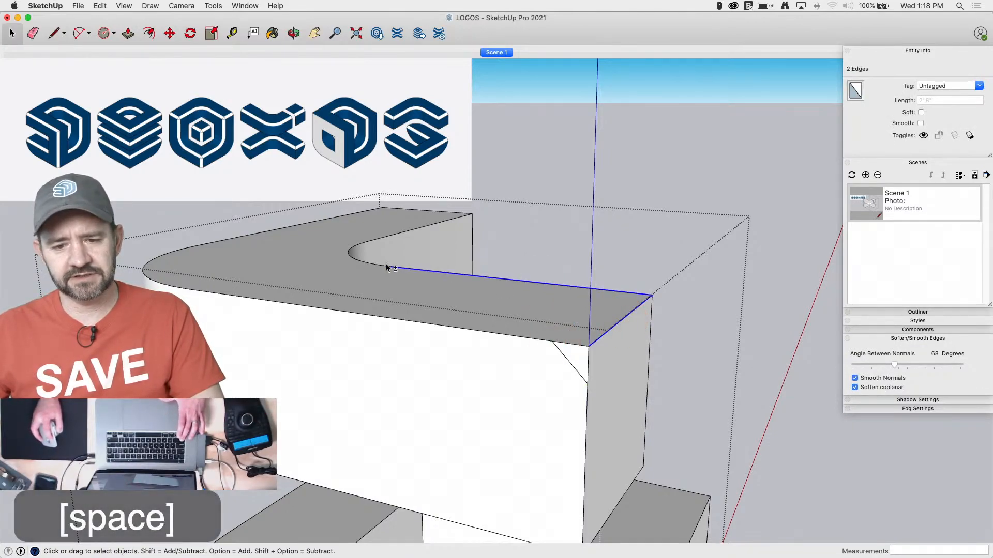
pyautogui.keyDown('shift'); pyautogui.click(354, 261); pyautogui.keyUp('shift')
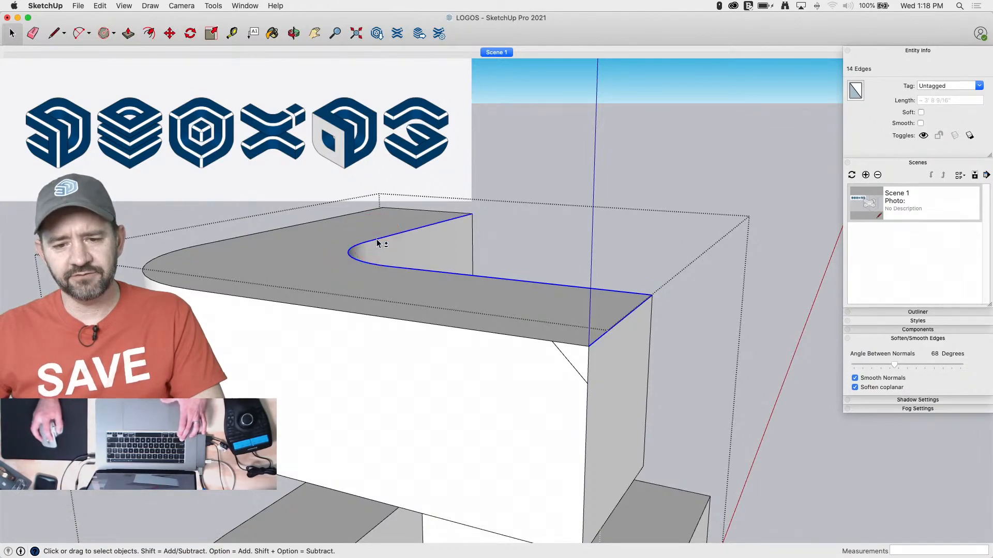
pyautogui.keyDown('shift'); pyautogui.click(419, 210); pyautogui.keyUp('shift')
pyautogui.click(213, 5)
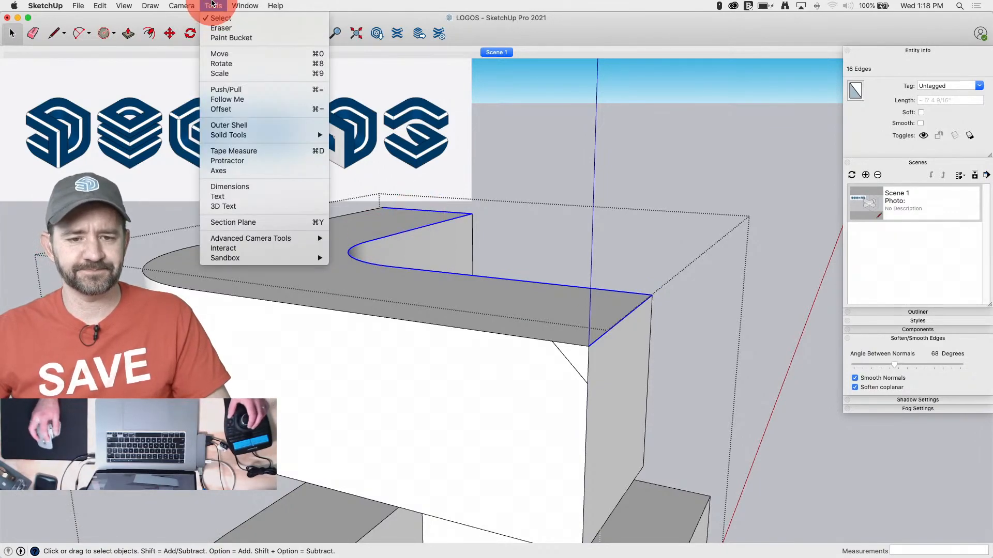
pyautogui.click(242, 91)
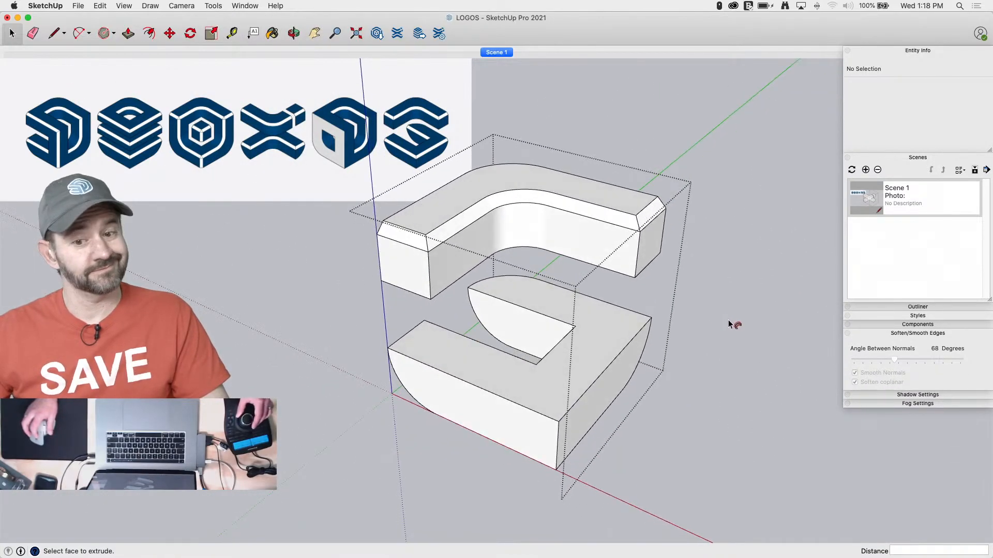
pyautogui.press('space')
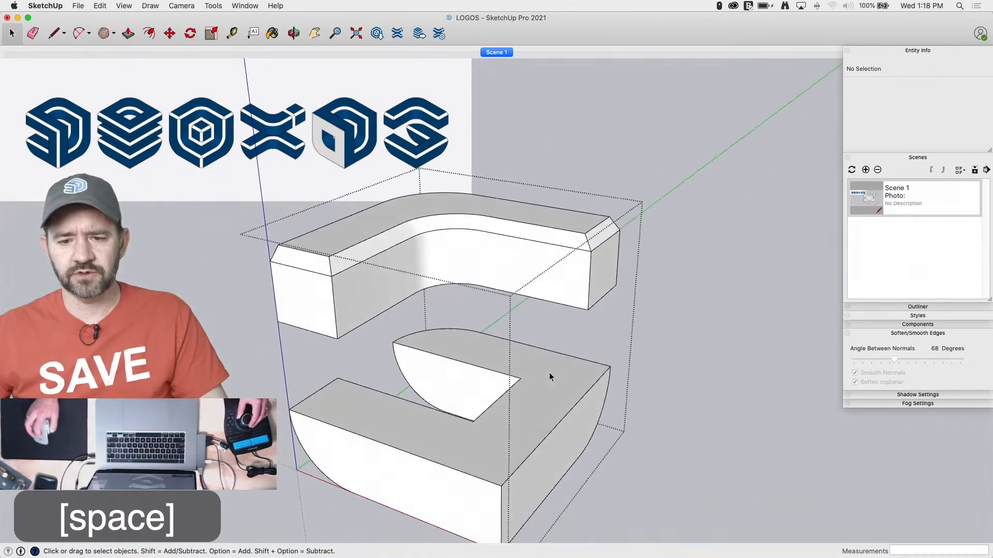
# Draw a triangular chamfer profile measuring 2" down and 2" across at the upper outer corner of the lower slab's curved end
pyautogui.press('l')
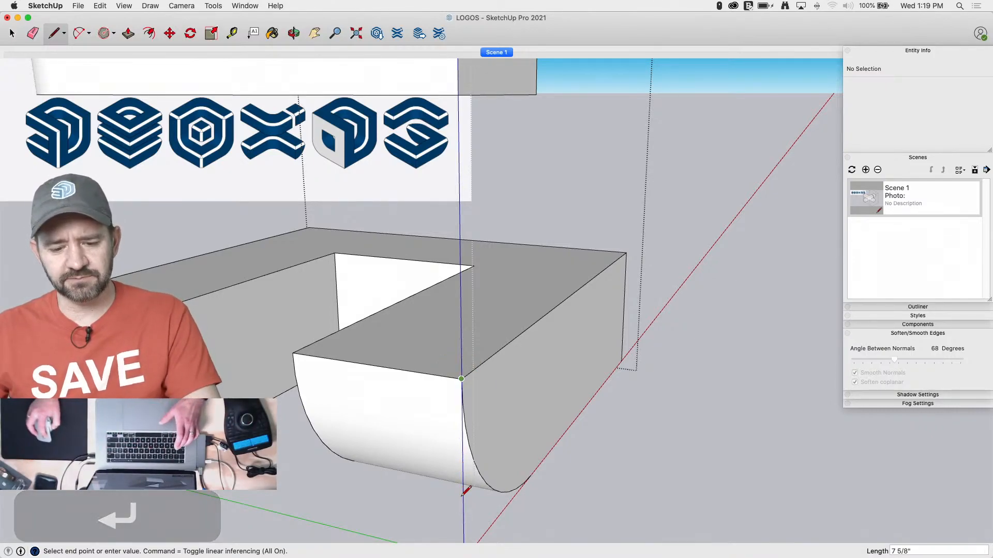
pyautogui.write('2 13')
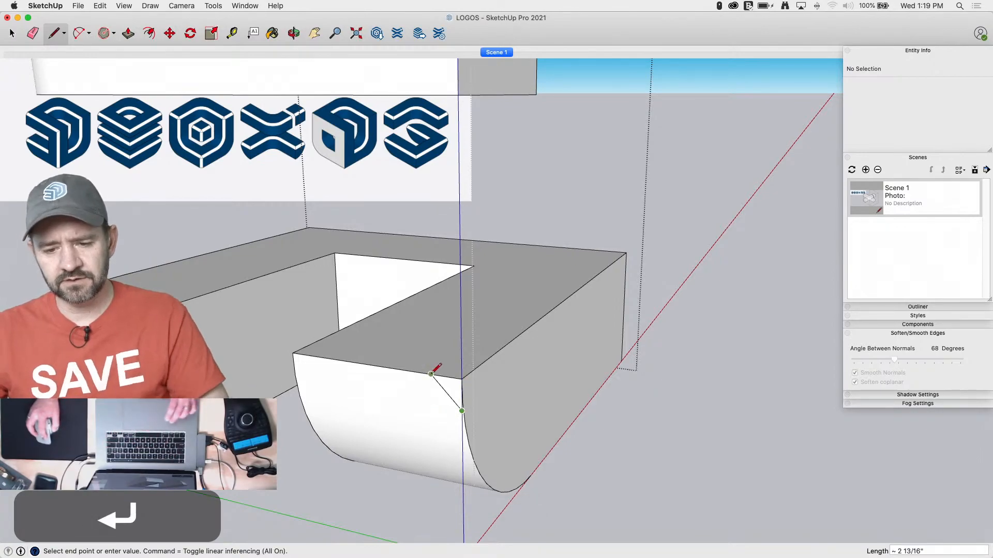
pyautogui.press('space')
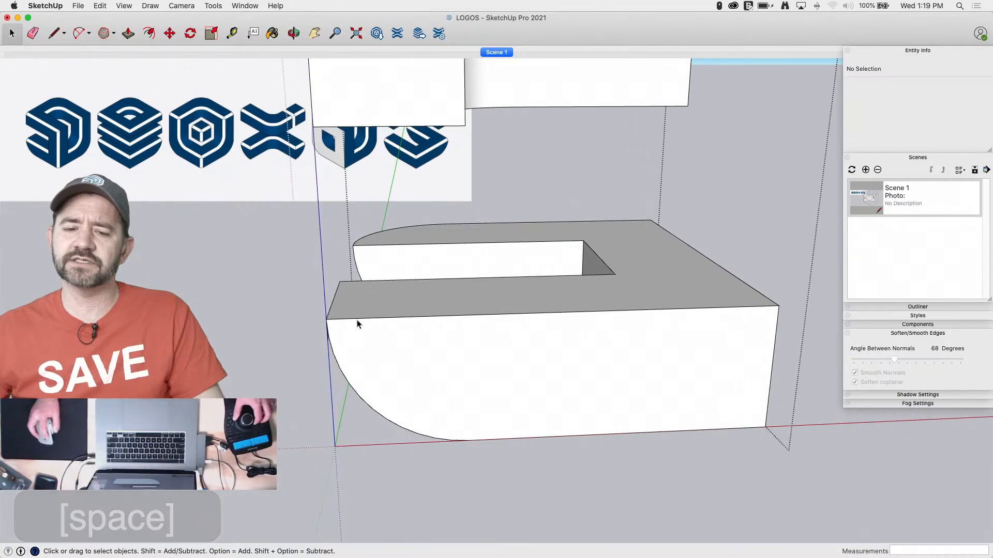
# Chamfer the lower slab's two outer top edges by running Follow Me with the triangle along them
pyautogui.click(357, 319)
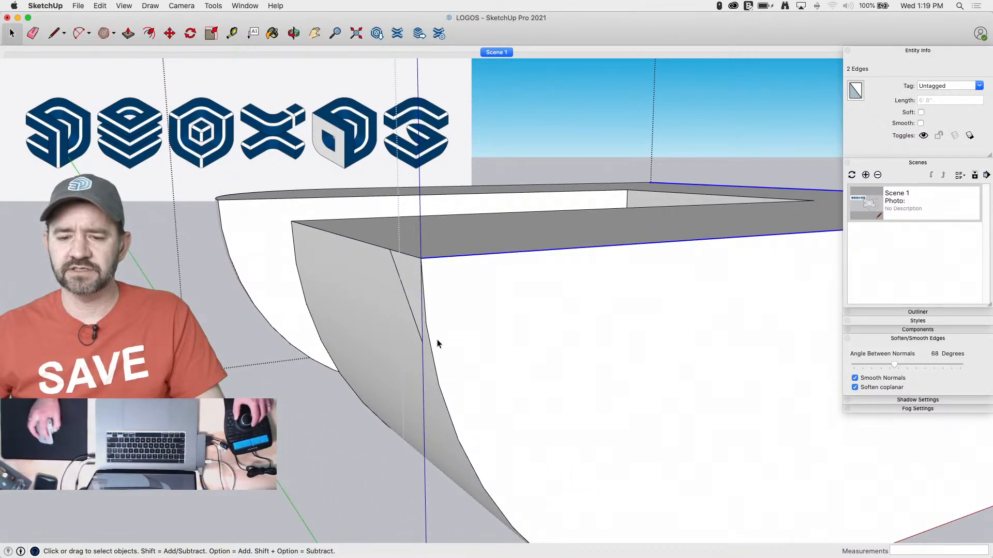
pyautogui.click(214, 7)
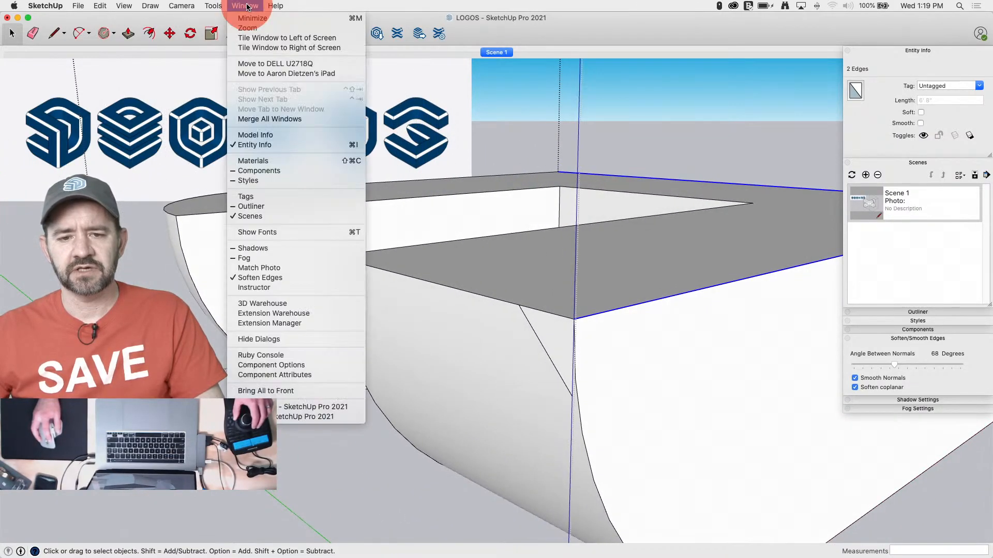
pyautogui.click(235, 101)
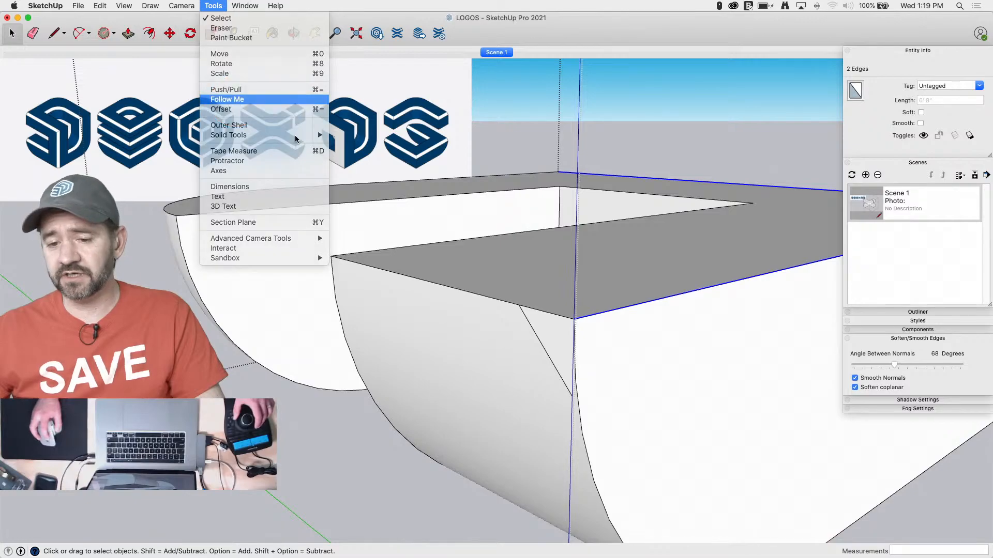
pyautogui.click(559, 339)
# Intersect the lower slab's faces with the selection and erase the leftover sliver edges at the chamfer's curved end
pyautogui.press('e')
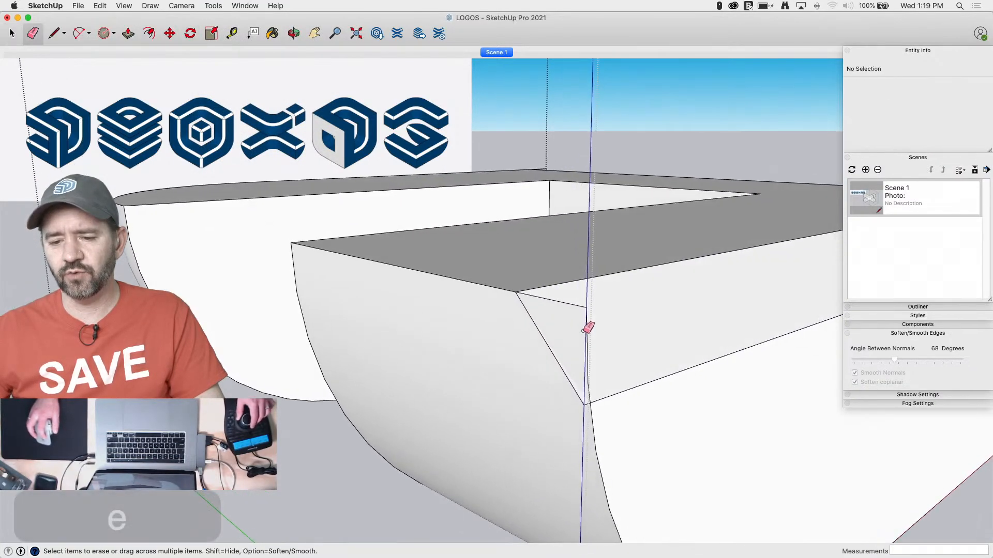
pyautogui.press('space')
pyautogui.tripleClick(603, 351)
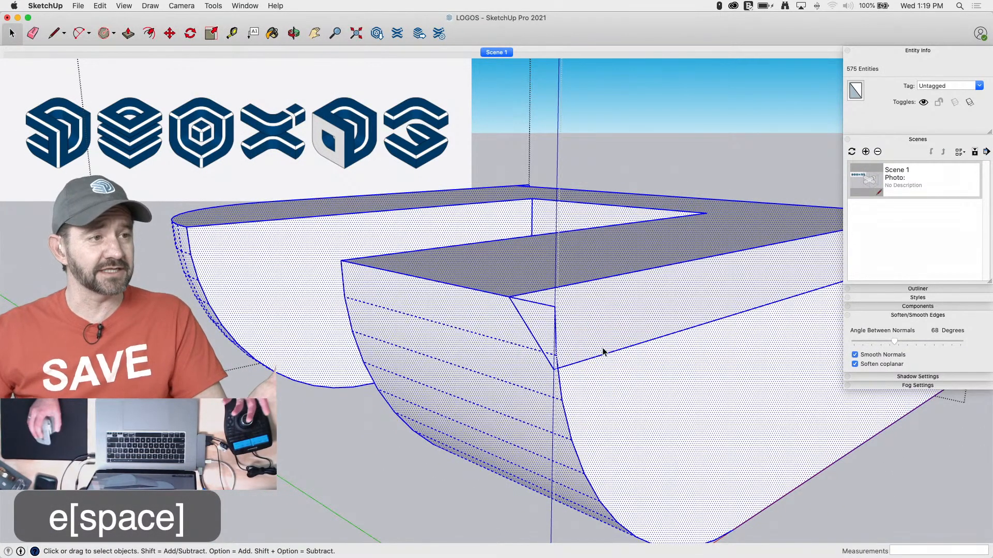
pyautogui.rightClick(565, 339)
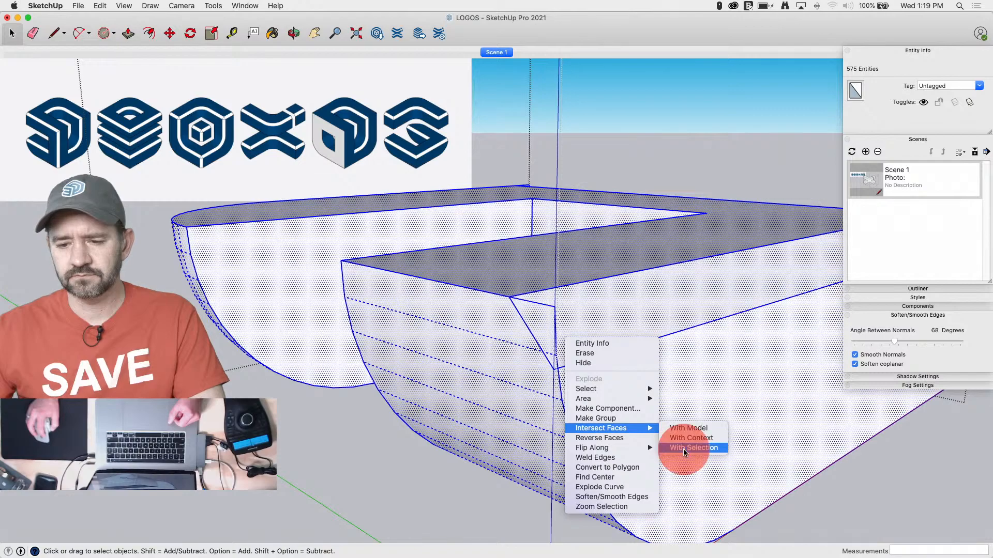
pyautogui.click(684, 447)
pyautogui.press('e')
pyautogui.click(554, 303)
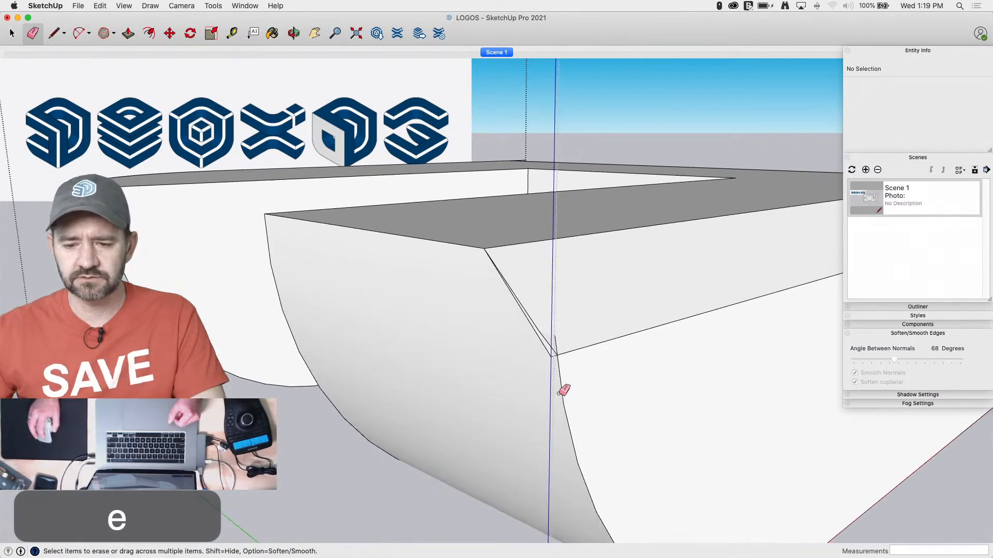
pyautogui.scroll(3, 556, 351)
pyautogui.click(557, 329)
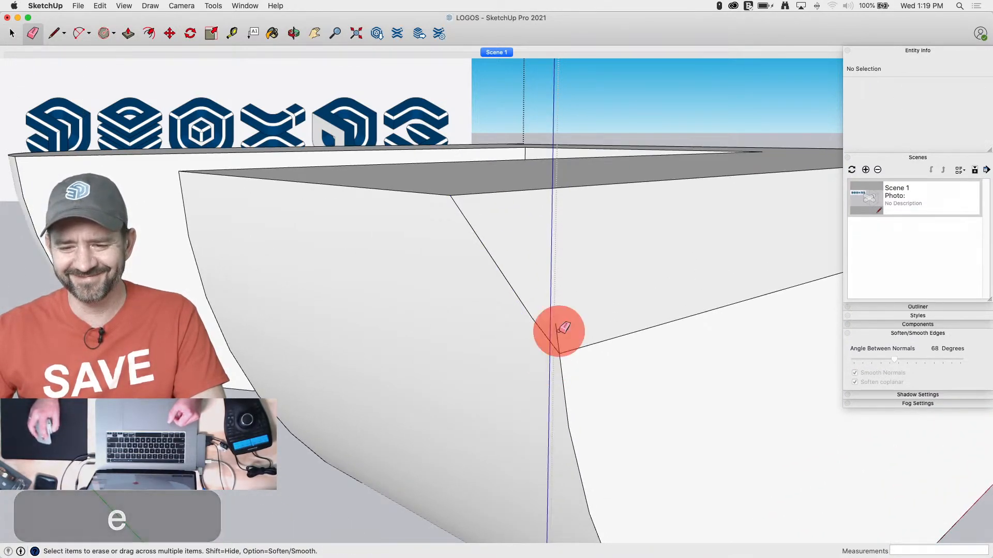
# Draw a triangular profile measuring 2" across and 2" down at the upper notch-side corner of the lower slab's rear arm
pyautogui.scroll(-5, 575, 297)
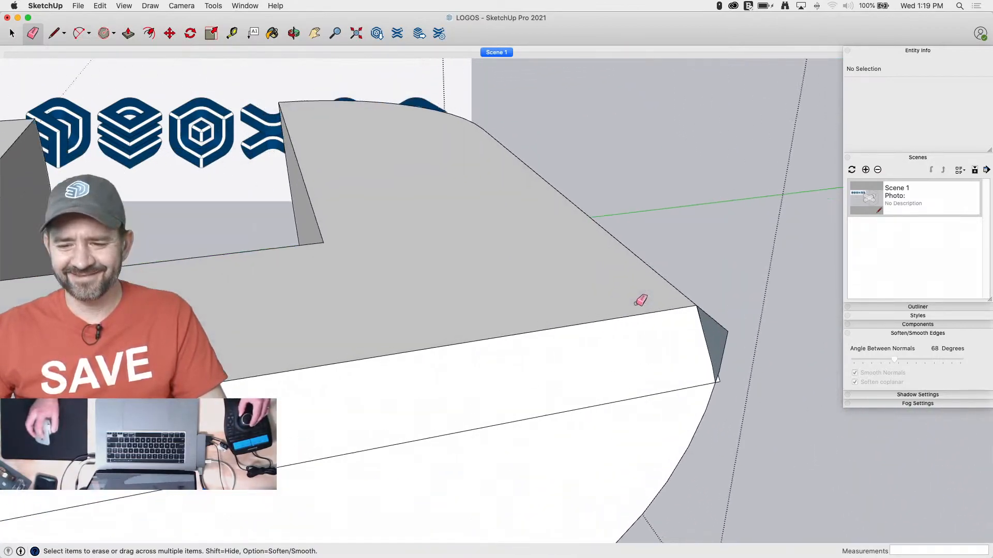
pyautogui.moveTo(736, 314); pyautogui.dragTo(732, 372)
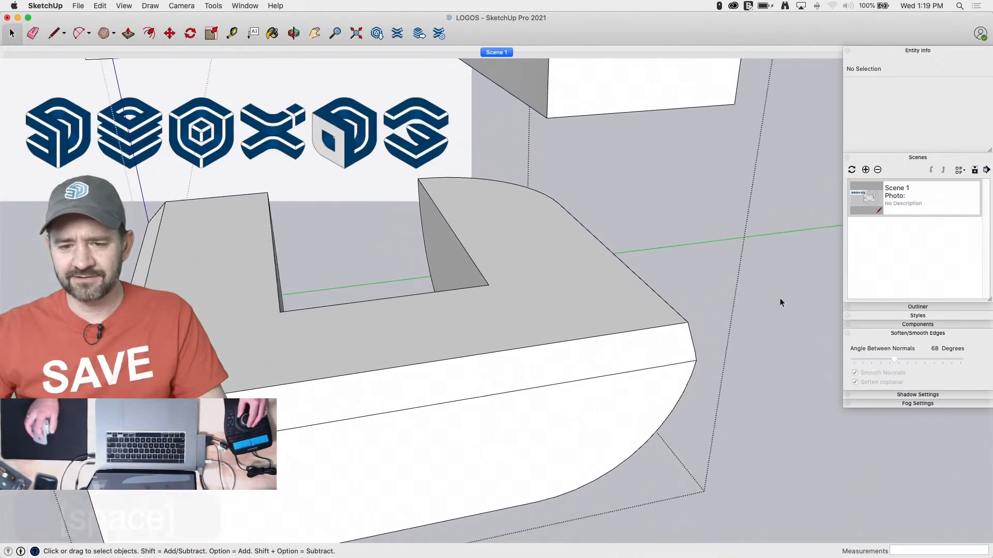
pyautogui.press('space')
pyautogui.press('l')
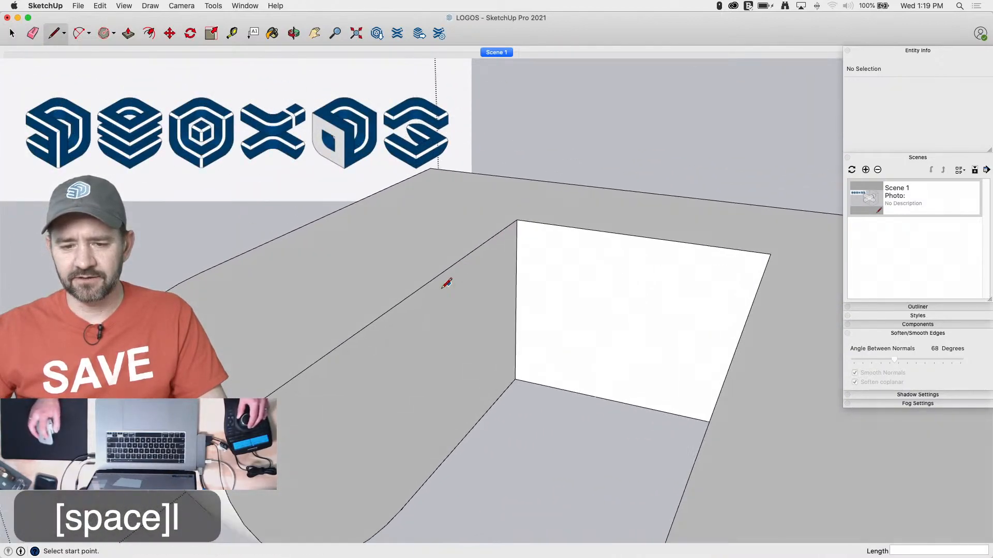
pyautogui.click(343, 340)
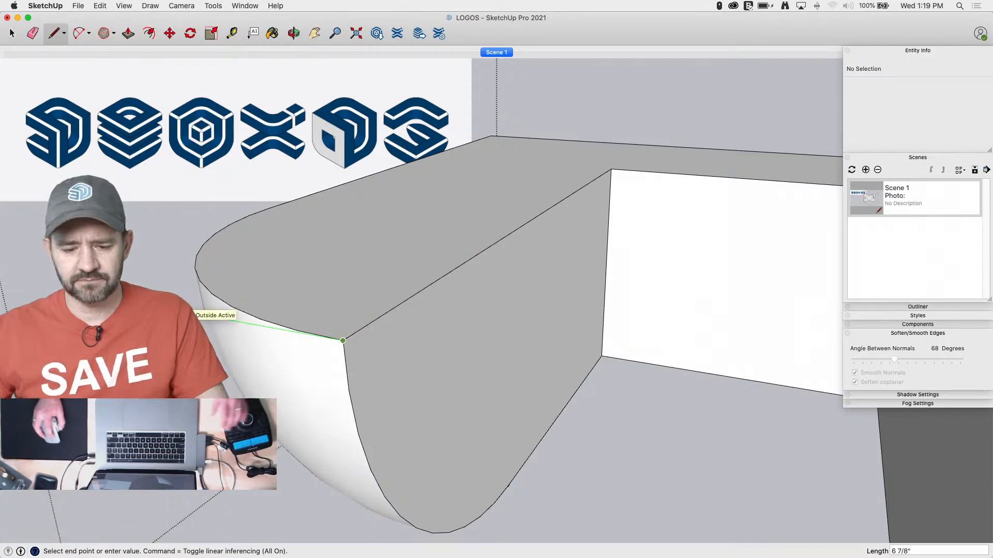
pyautogui.press('Return')
pyautogui.press('l')
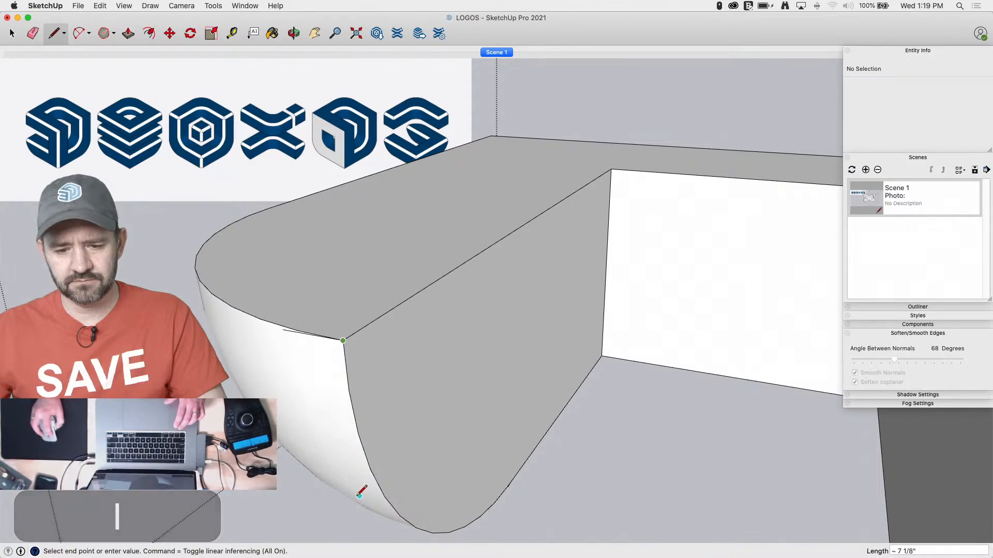
pyautogui.write('2')
pyautogui.press('Return')
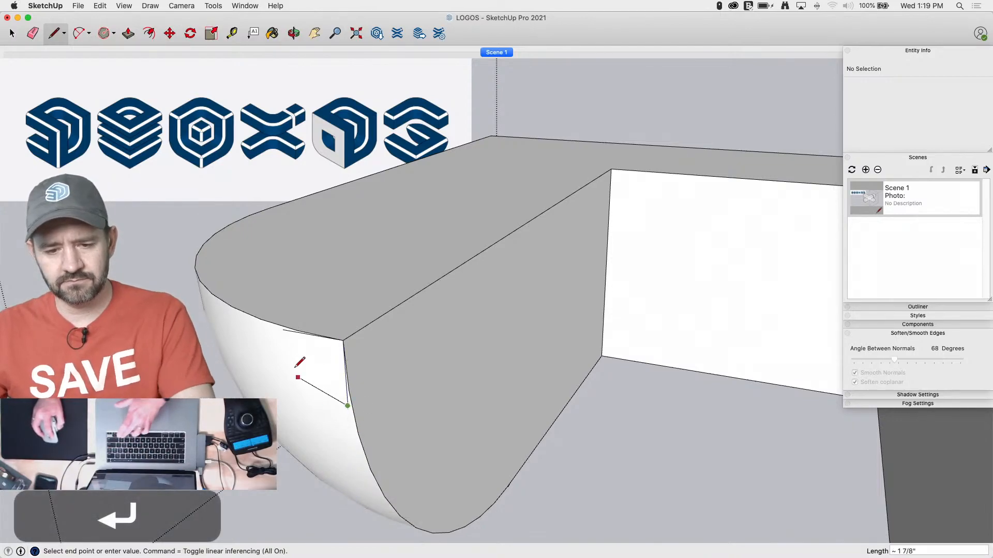
pyautogui.click(282, 329)
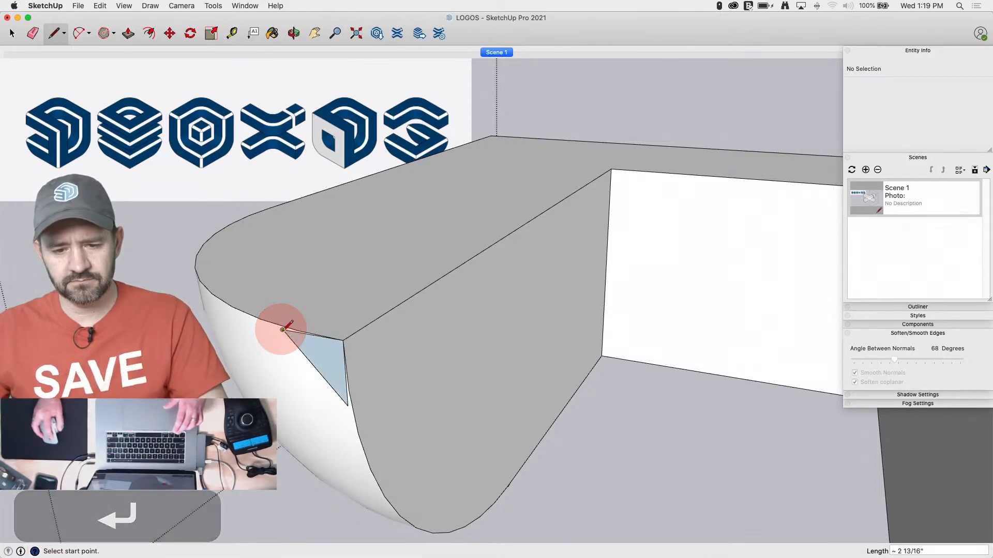
# Push/Pull the triangle along the rear arm's notch-side top edge to the notch's end wall
pyautogui.press('p')
pyautogui.moveTo(326, 348)
pyautogui.mouseDown()
pyautogui.moveTo(417, 306)
pyautogui.moveTo(616, 172)
pyautogui.mouseUp()
pyautogui.press('e')
pyautogui.press('space')
# Intersect the rear arm's connected faces with the selection and erase the waste wedge and stray edges along the notch
pyautogui.moveTo(559, 209)
pyautogui.mouseDown(button='middle')
pyautogui.moveTo(593, 323)
pyautogui.moveTo(717, 265)
pyautogui.mouseUp(button='middle')
pyautogui.tripleClick(572, 401)
pyautogui.rightClick(611, 346)
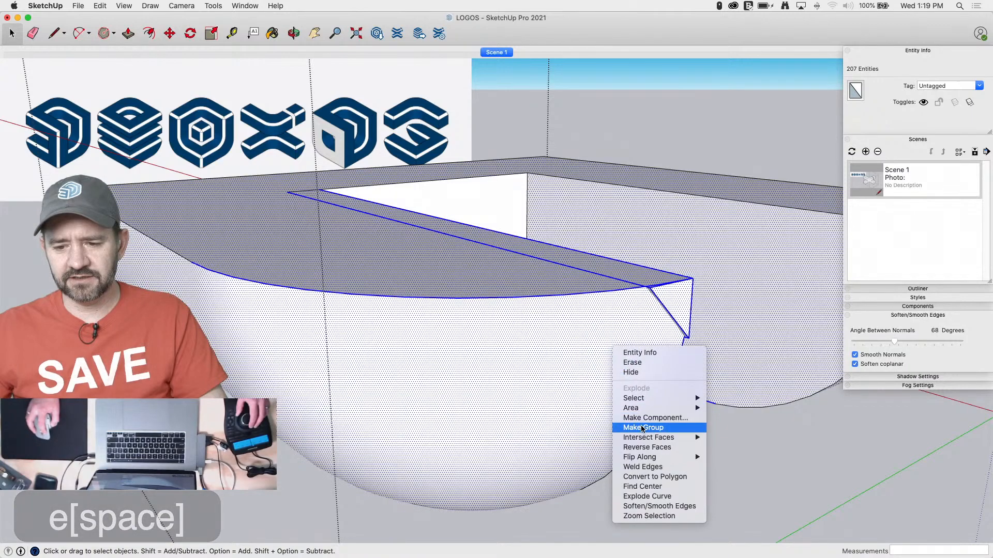
pyautogui.moveTo(689, 435)
pyautogui.click(734, 457)
pyautogui.press('e')
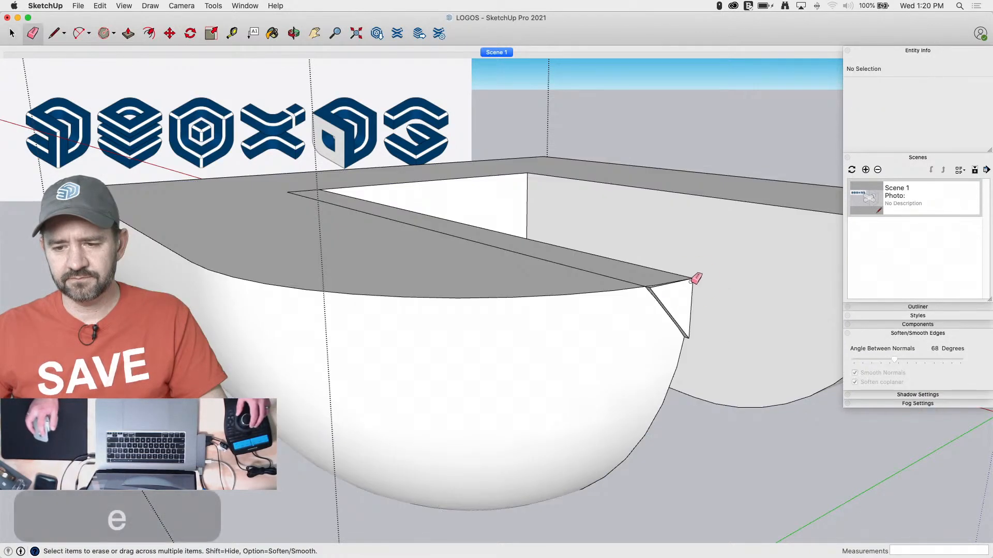
pyautogui.moveTo(699, 282); pyautogui.dragTo(672, 303)
pyautogui.scroll(5, 700, 333)
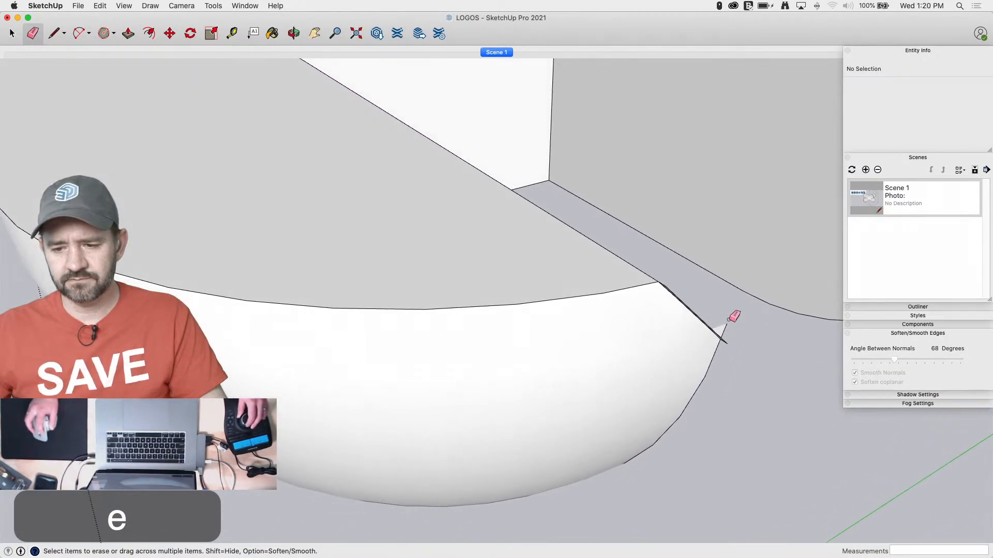
pyautogui.scroll(-5, 733, 330)
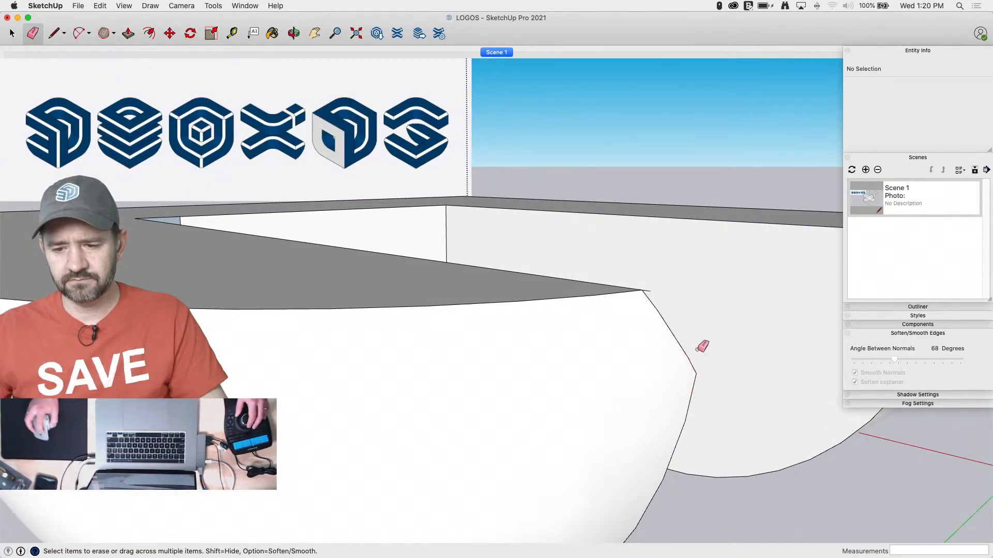
pyautogui.moveTo(648, 292)
pyautogui.mouseDown(button='middle')
pyautogui.moveTo(392, 227)
pyautogui.moveTo(686, 218)
pyautogui.mouseUp(button='middle')
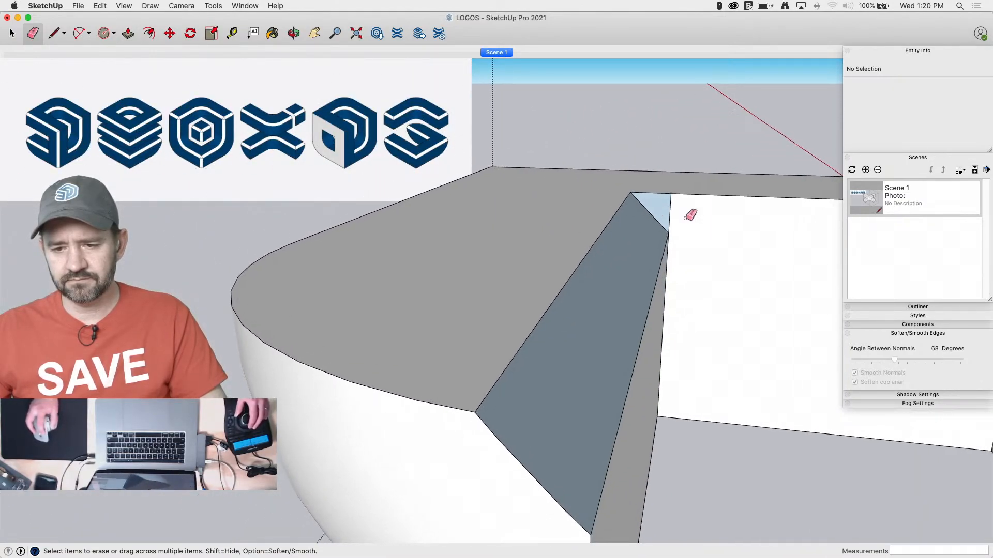
# Orient the lower slab's faces from the notch's end wall and close the logo's group
pyautogui.rightClick(693, 230)
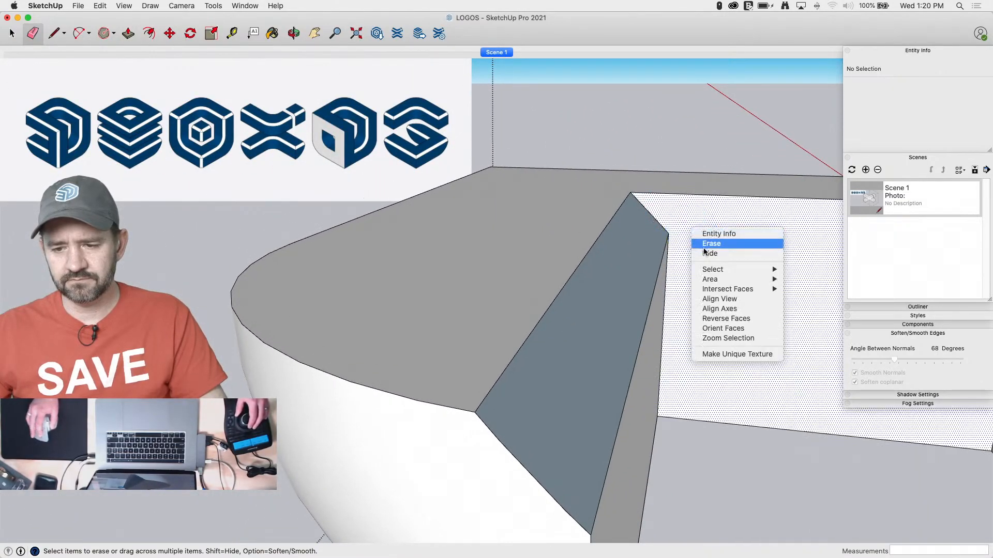
pyautogui.click(735, 334)
pyautogui.scroll(-15, 618, 282)
pyautogui.press('space')
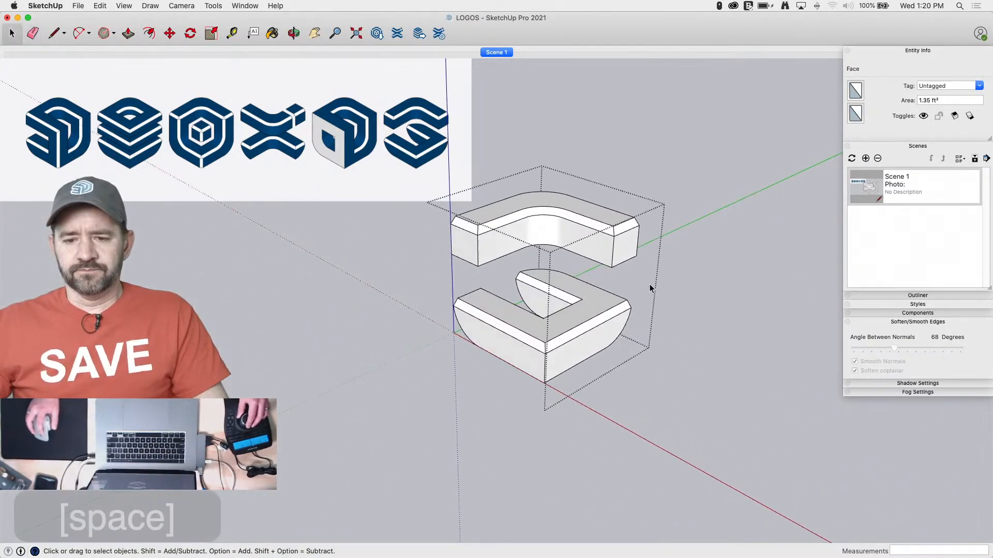
pyautogui.click(700, 363)
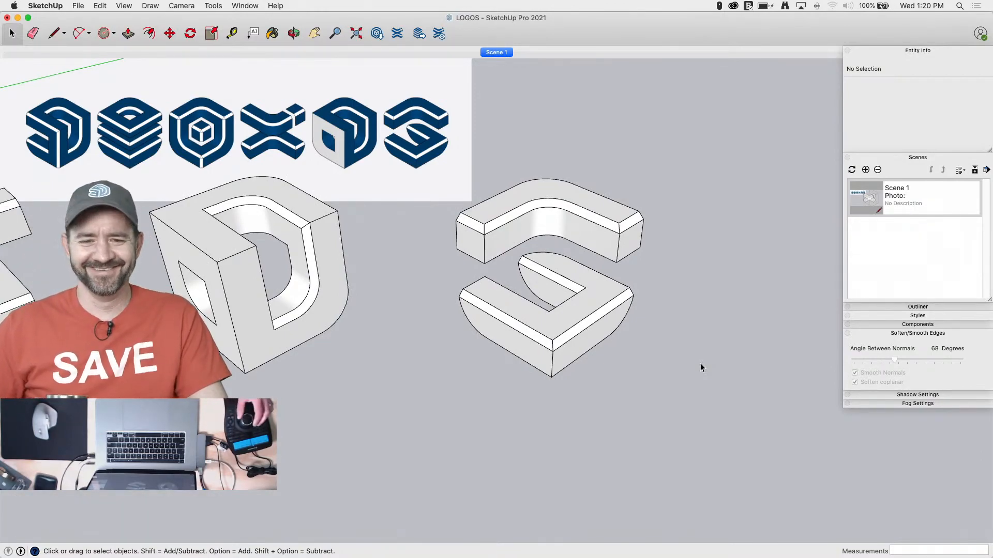
# Delete the spare logo copy in front of the row, the scale figure and the stray curve near the origin
pyautogui.scroll(-8, 700, 363)
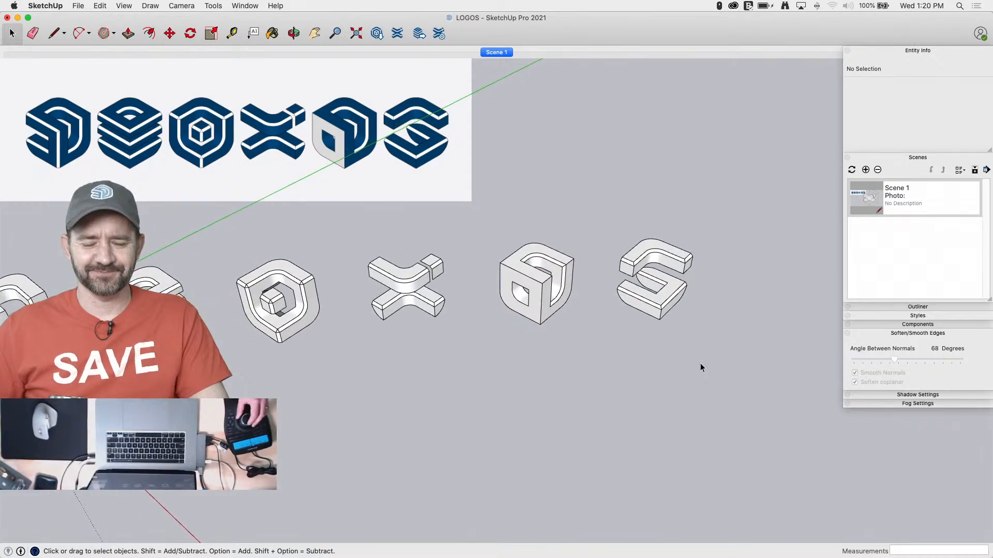
pyautogui.scroll(-3, 700, 363)
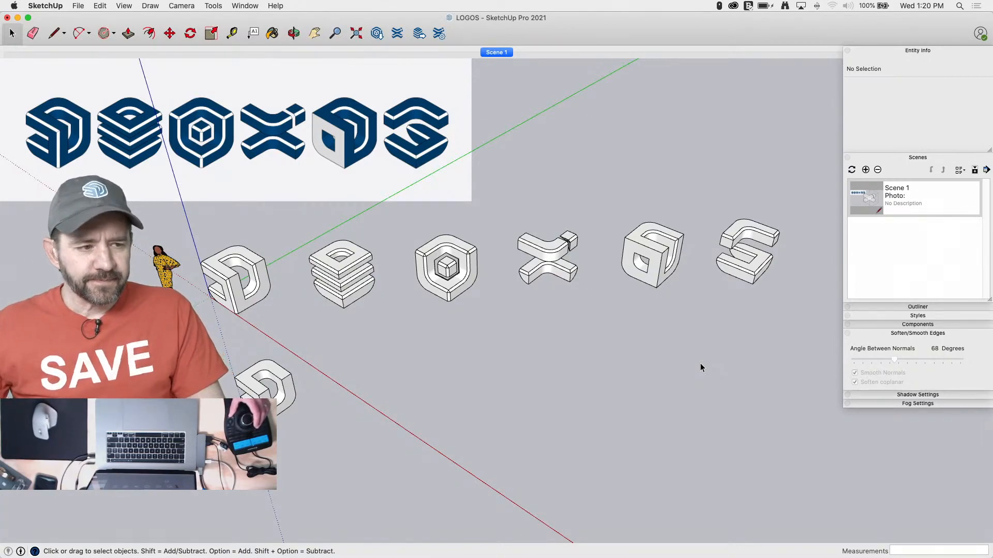
pyautogui.scroll(3, 648, 312)
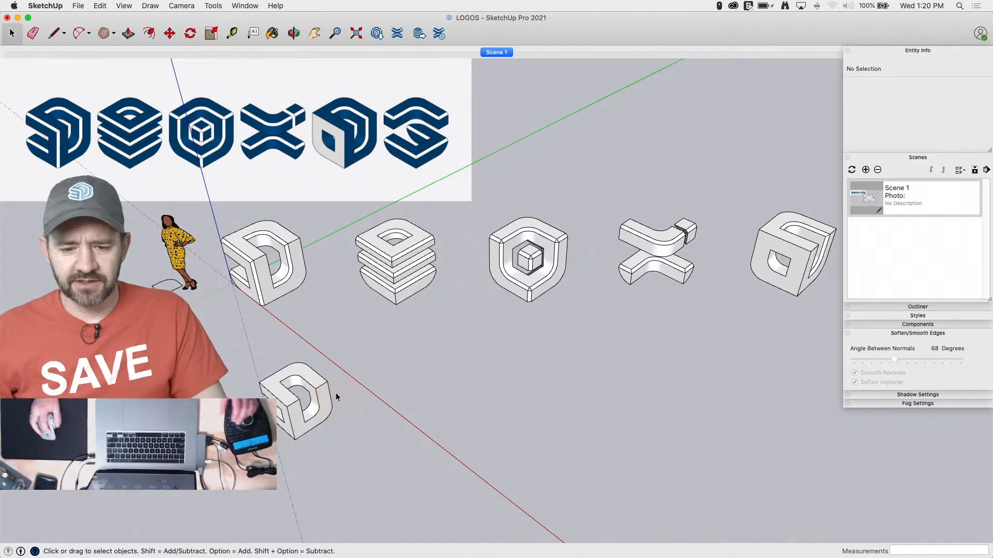
pyautogui.click(311, 390)
pyautogui.press('BackSpace')
pyautogui.press('BackSpace')
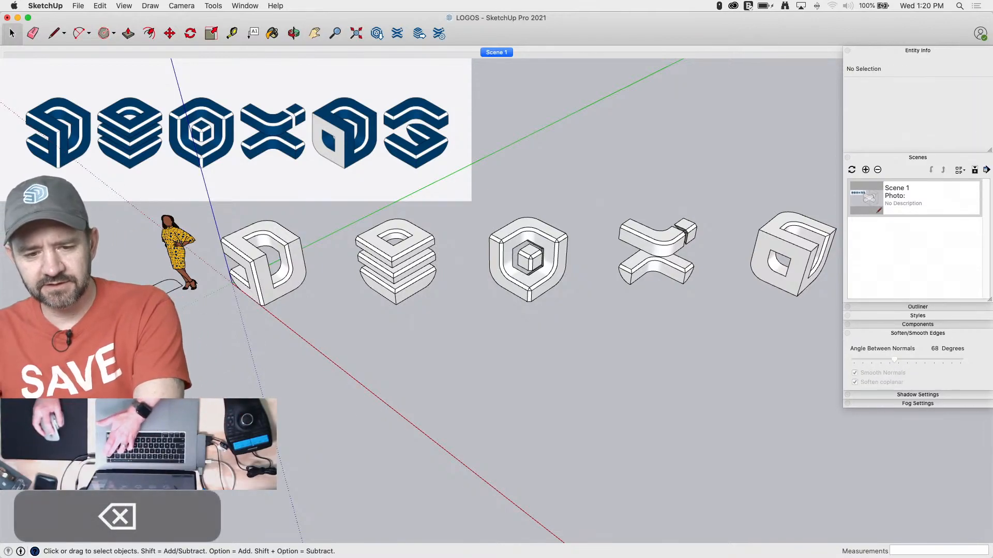
pyautogui.click(183, 255)
pyautogui.press('BackSpace')
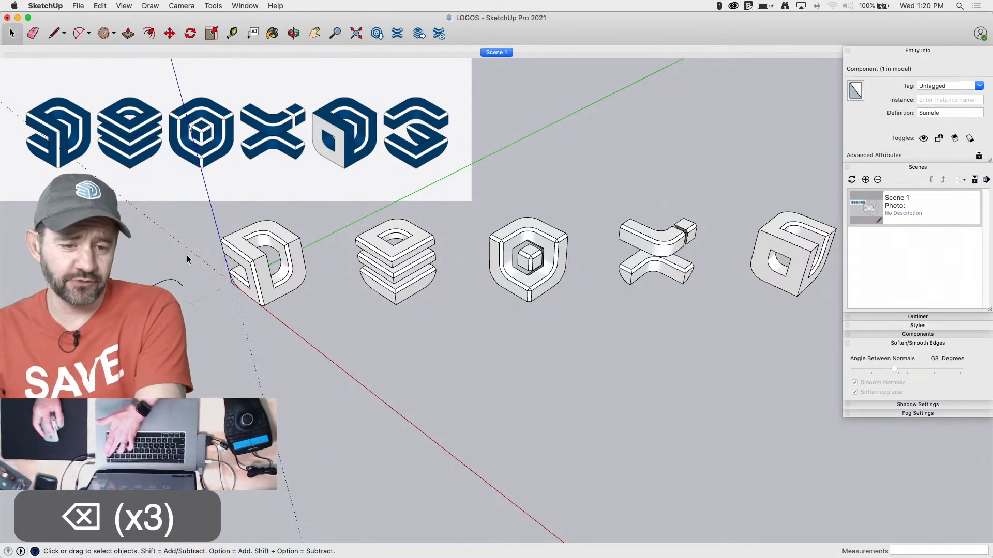
pyautogui.moveTo(187, 252); pyautogui.dragTo(149, 310)
pyautogui.press('BackSpace')
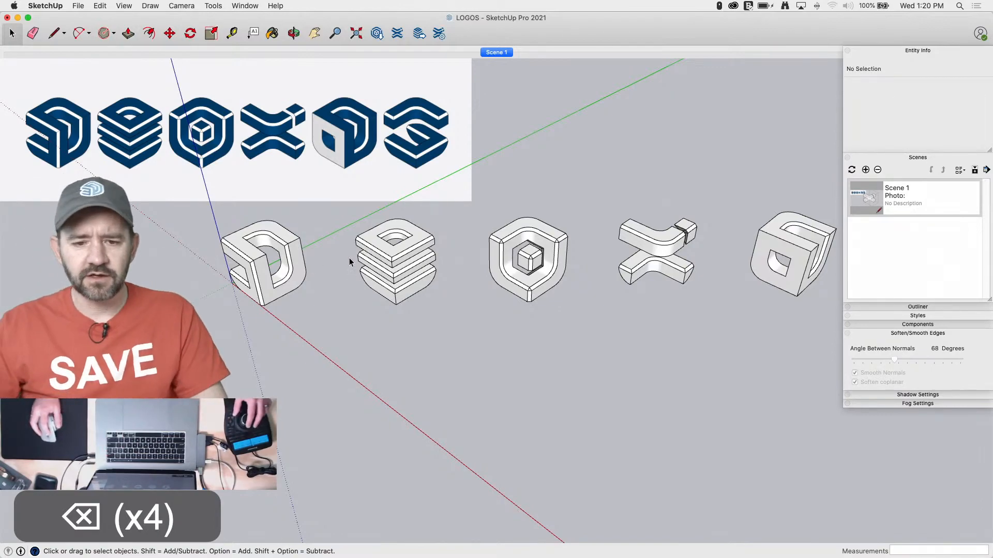
# Open the first logo's group and paint its top face and inner curved faces dark navy blue, leaving the chamfers white
pyautogui.click(262, 316)
pyautogui.doubleClick(262, 319)
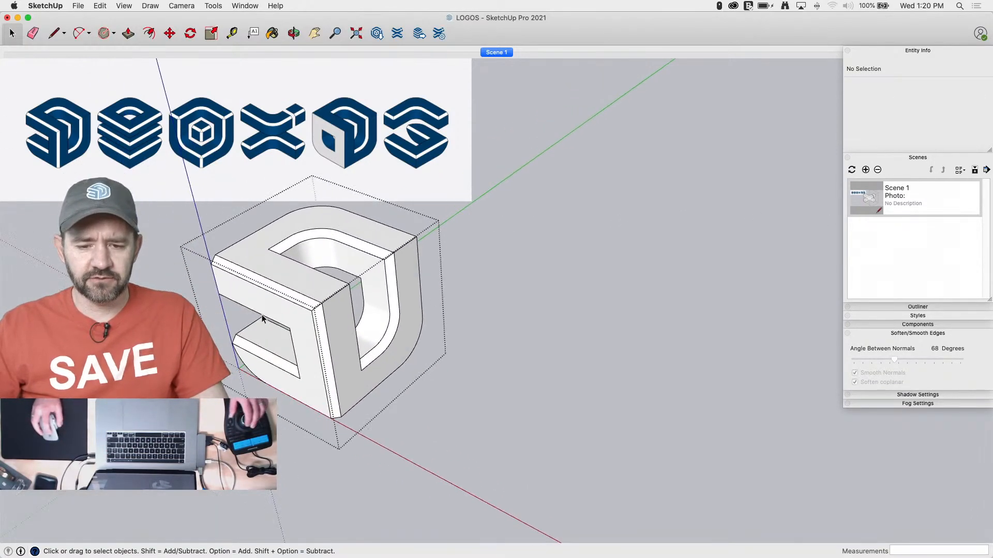
pyautogui.press('b')
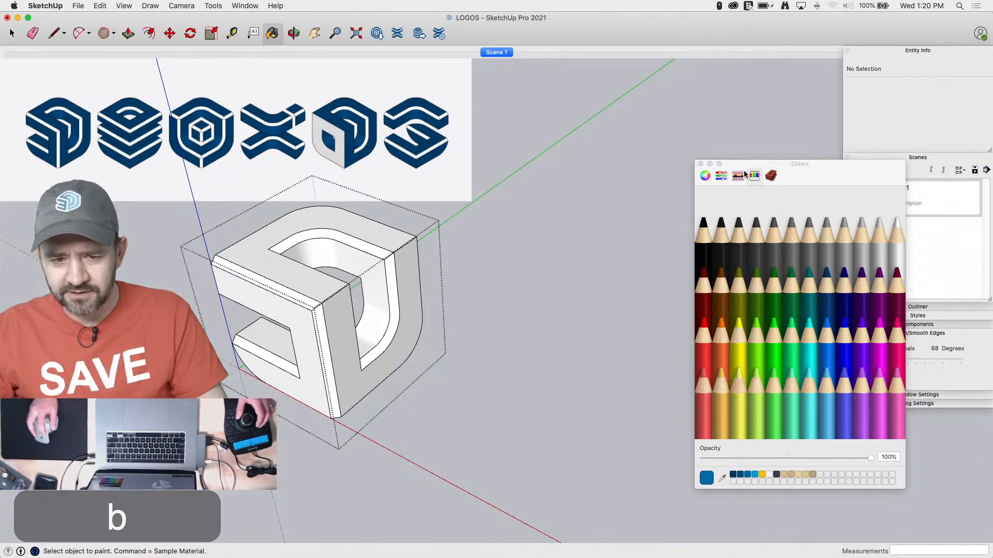
pyautogui.moveTo(732, 167); pyautogui.dragTo(662, 141)
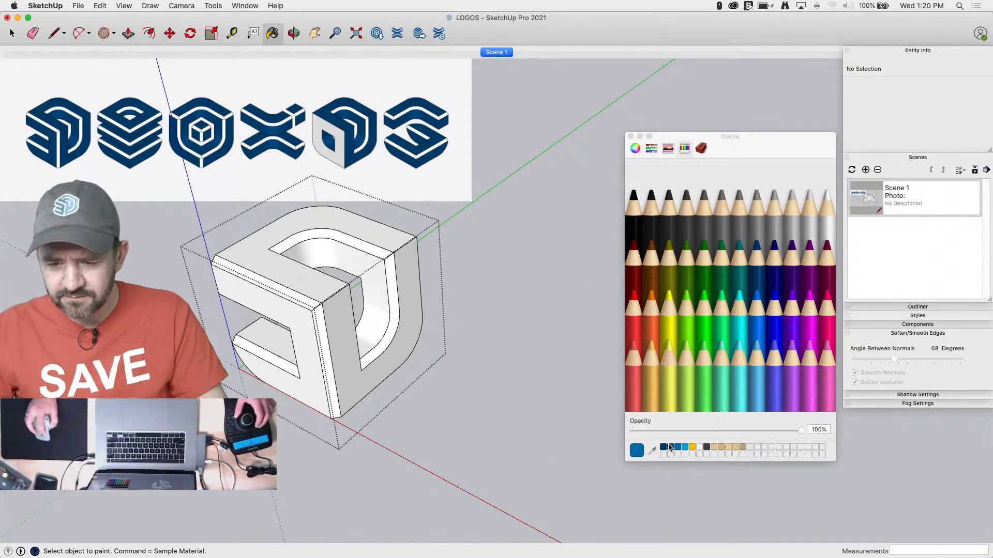
pyautogui.click(630, 136)
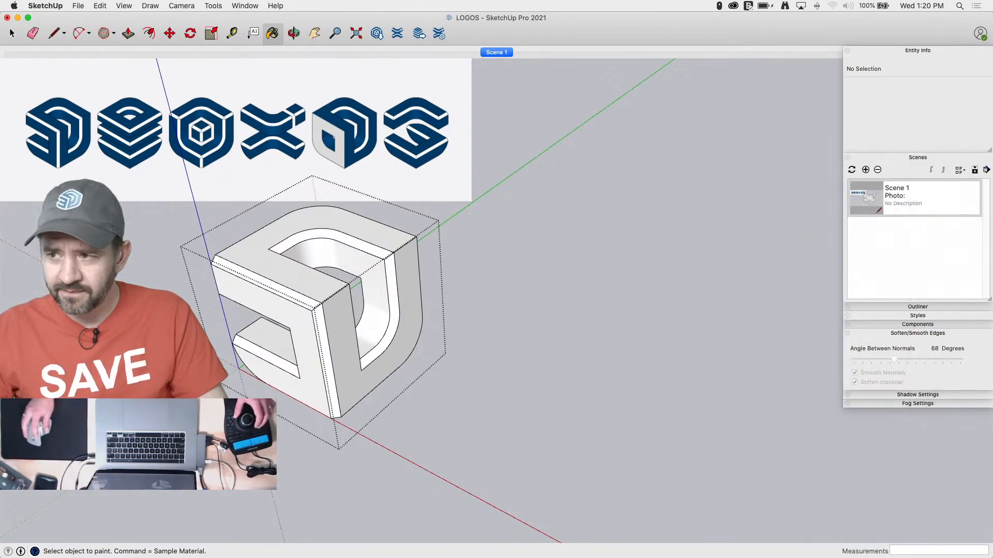
pyautogui.click(276, 266)
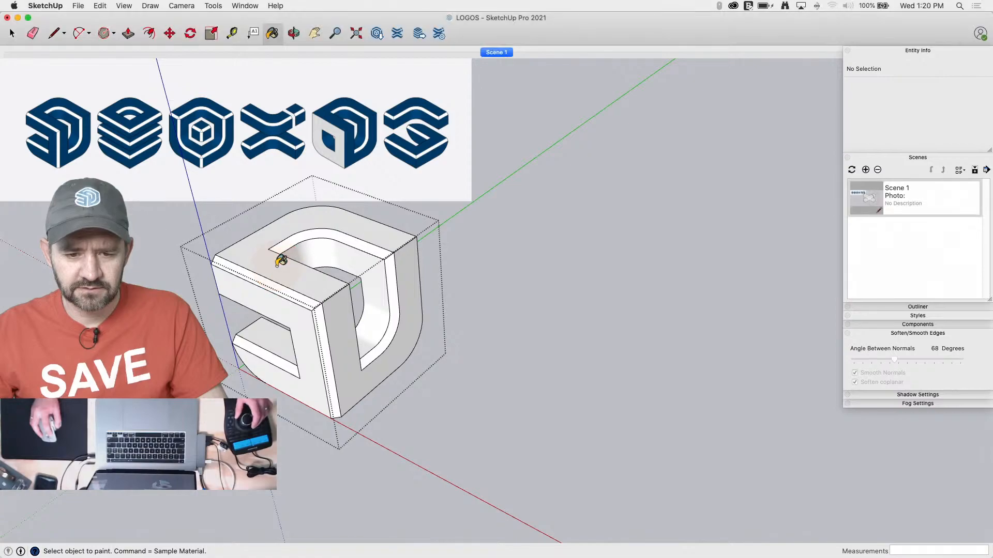
pyautogui.click(277, 261)
pyautogui.click(378, 285)
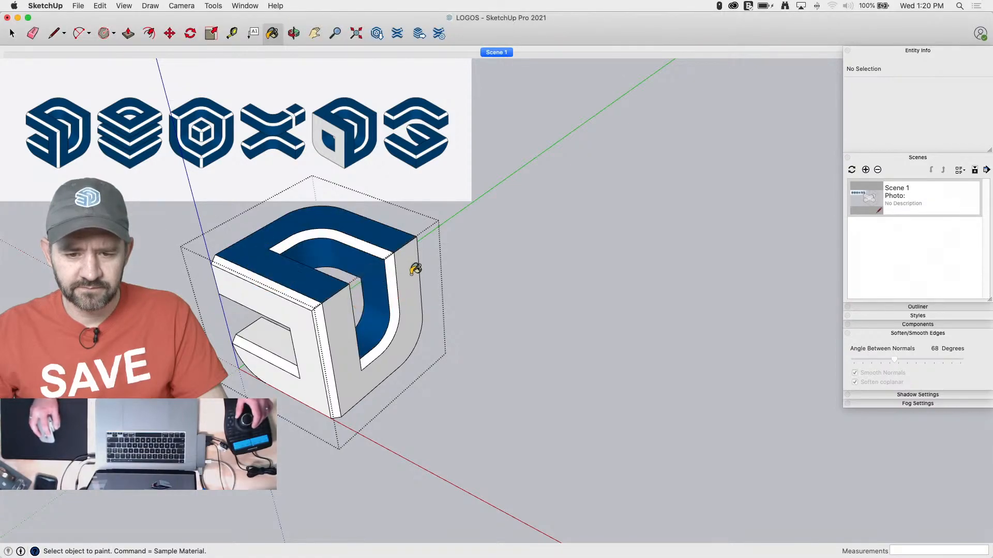
# Paint the first logo's remaining side, front and notch faces dark blue and close its group
pyautogui.click(333, 373)
pyautogui.click(312, 391)
pyautogui.click(275, 342)
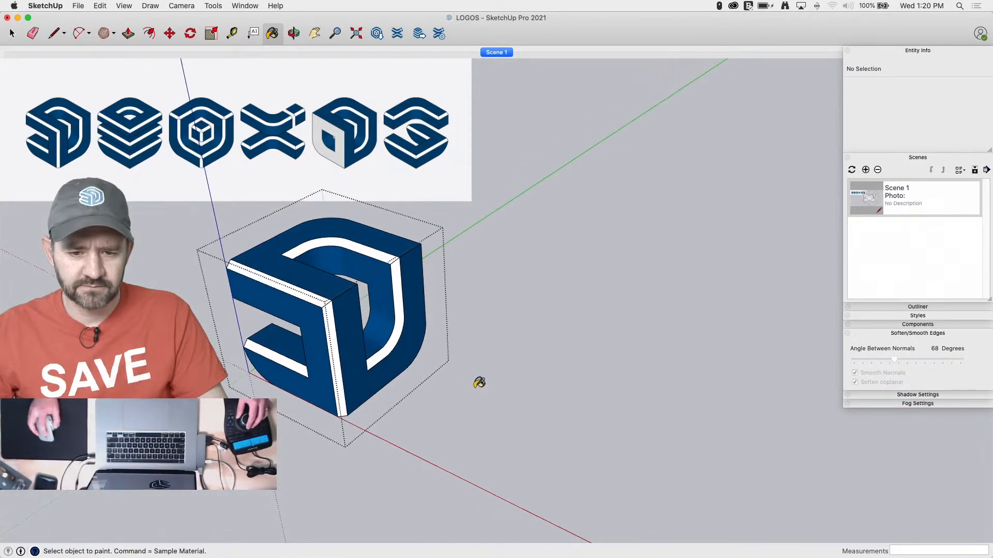
pyautogui.press('space')
pyautogui.click(396, 365)
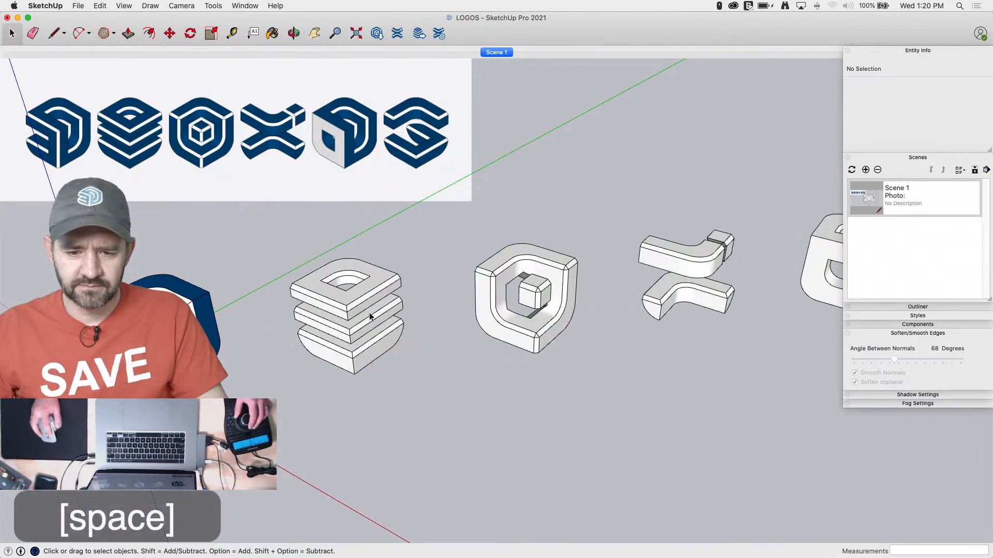
# Paint the faces of the second logo's three stacked slabs dark blue, leaving their chamfers white
pyautogui.press('b')
pyautogui.click(379, 348)
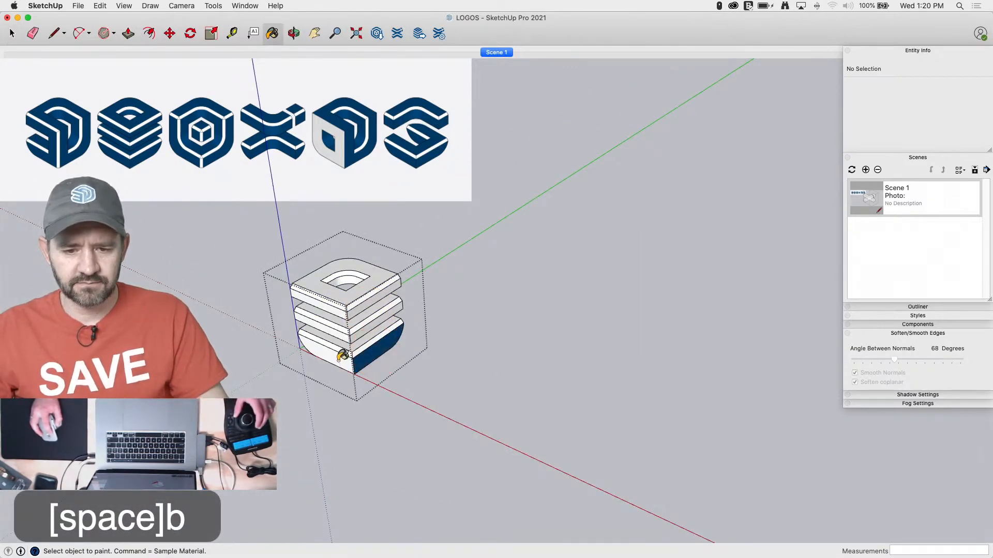
pyautogui.click(321, 332)
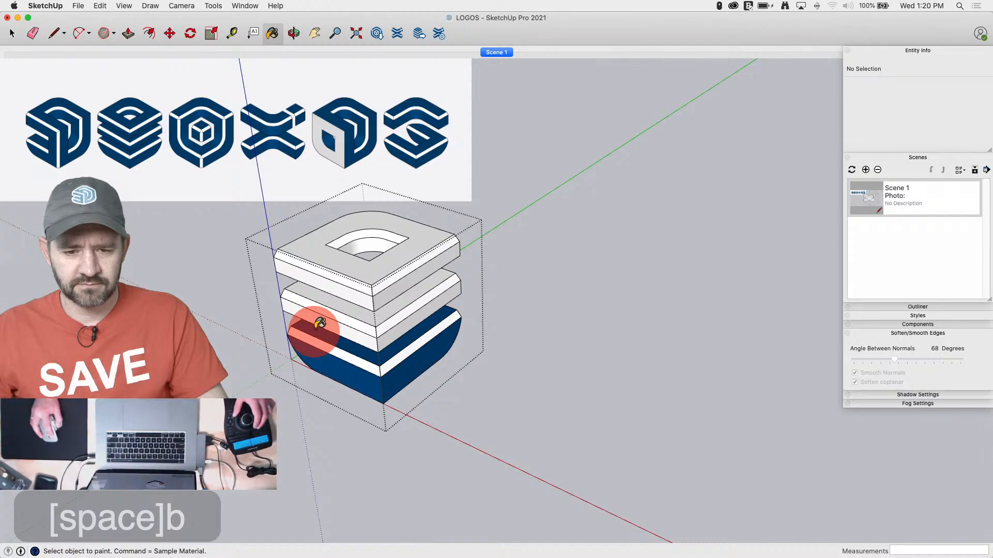
pyautogui.click(327, 294)
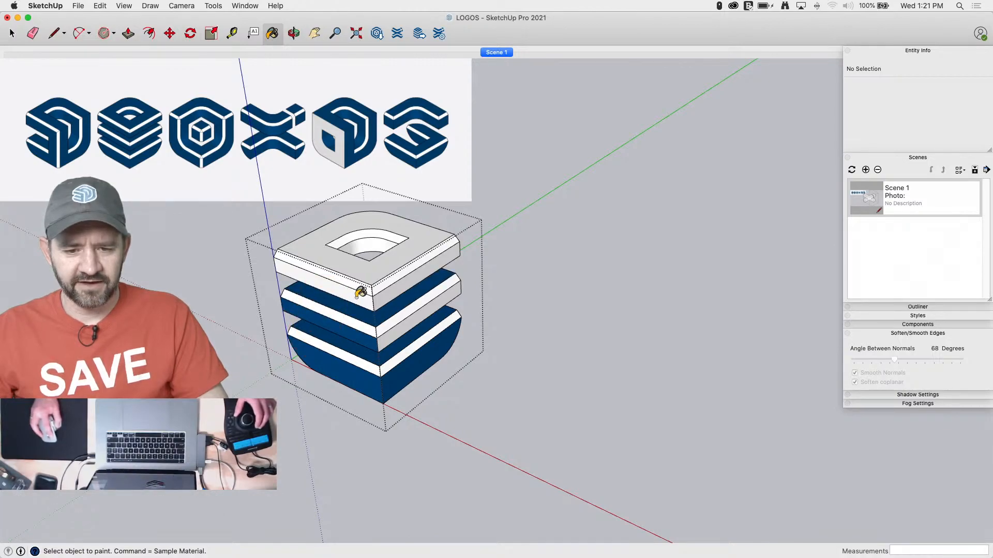
pyautogui.click(365, 261)
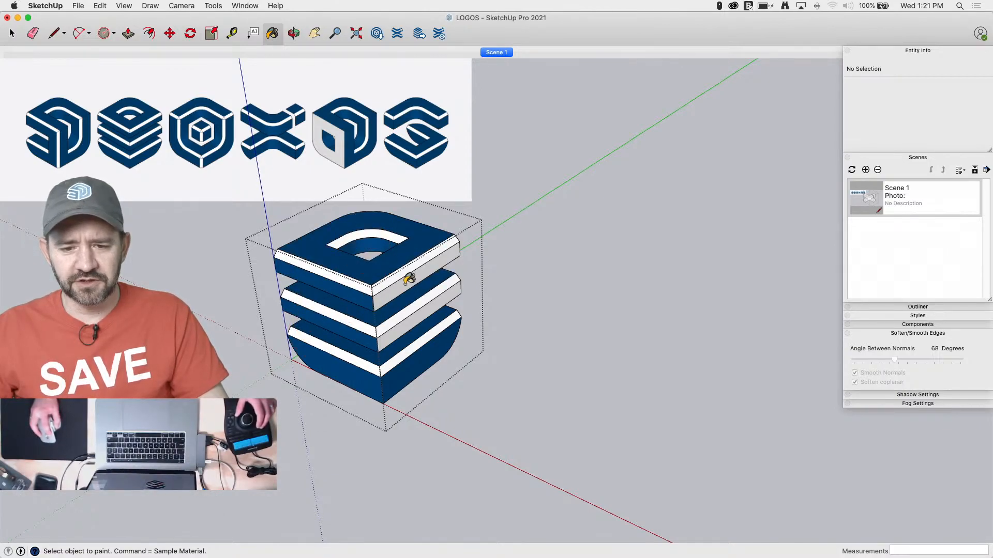
pyautogui.press('space')
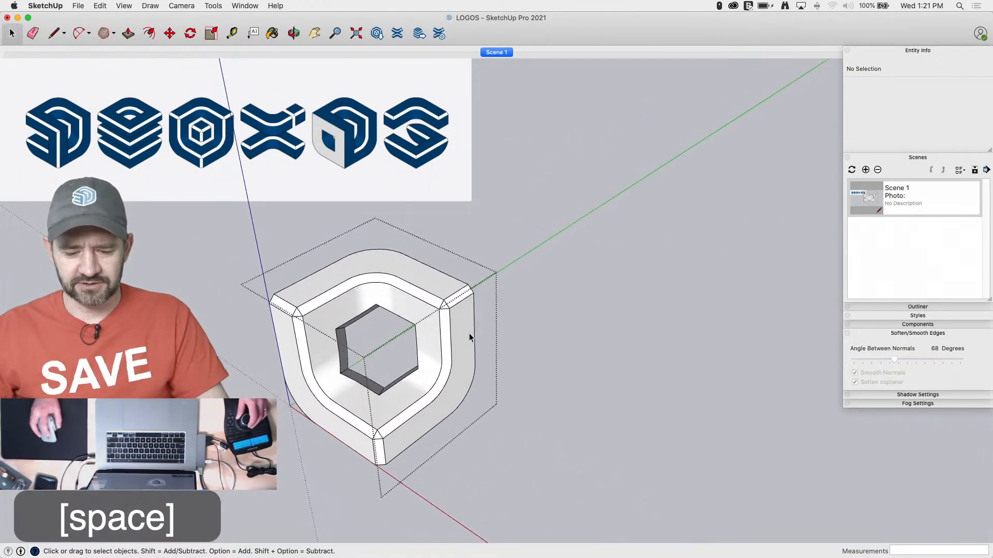
# Paint the third logo's outer and inner shield faces dark blue, leaving the chamfers white, and close its group
pyautogui.press('b')
pyautogui.click(362, 423)
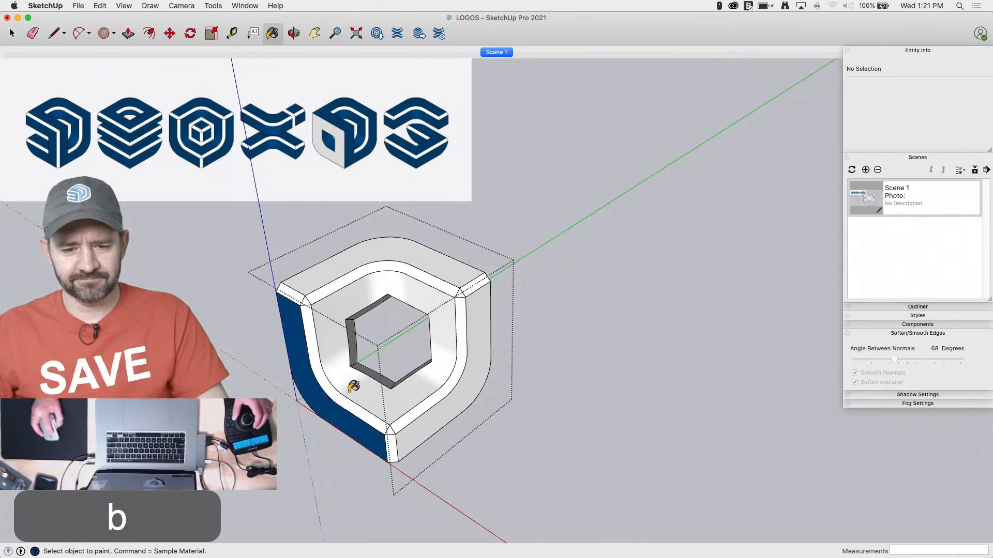
pyautogui.click(330, 308)
pyautogui.click(333, 262)
pyautogui.click(474, 341)
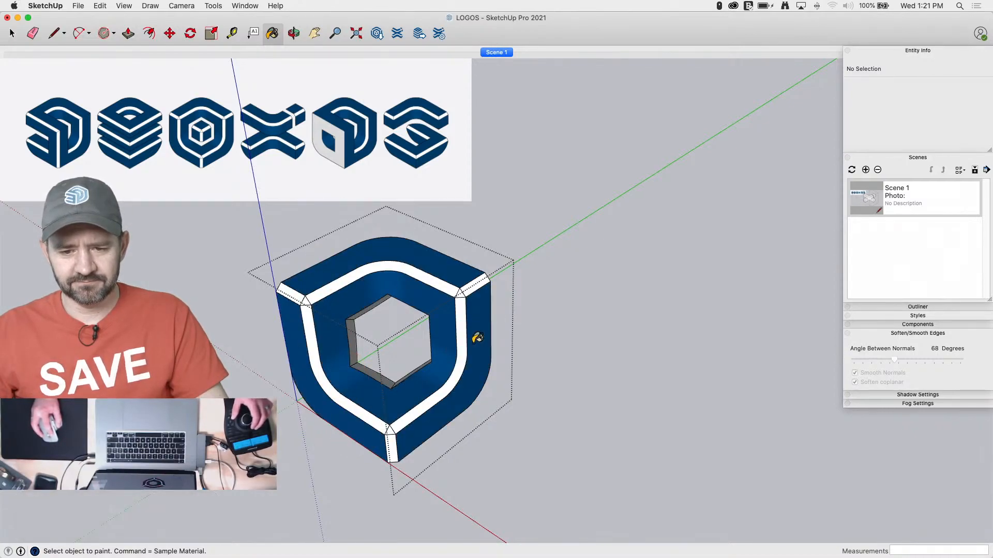
pyautogui.press('space')
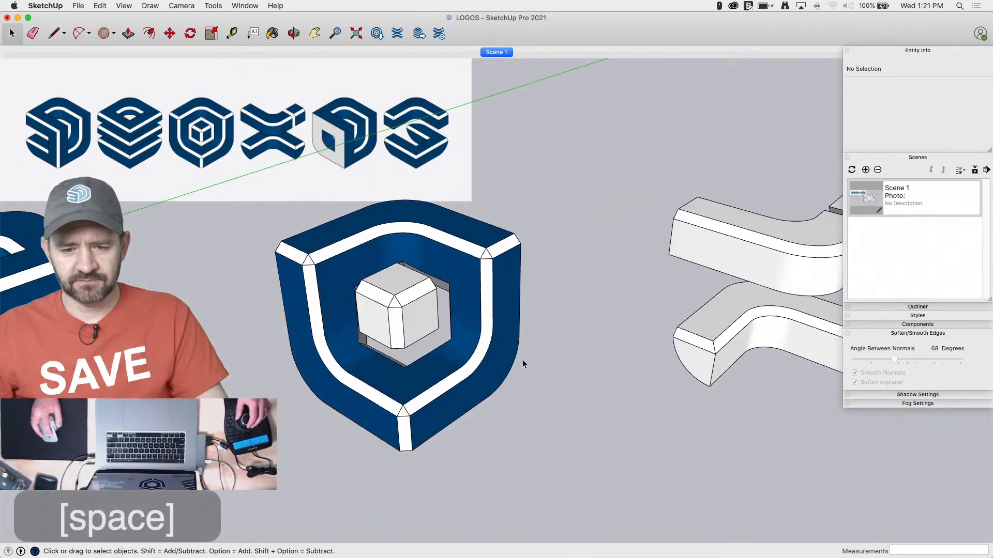
# Open the small cube inside the shield logo, paint its three visible main faces dark blue and close its group
pyautogui.click(414, 315)
pyautogui.doubleClick(415, 315)
pyautogui.press('b')
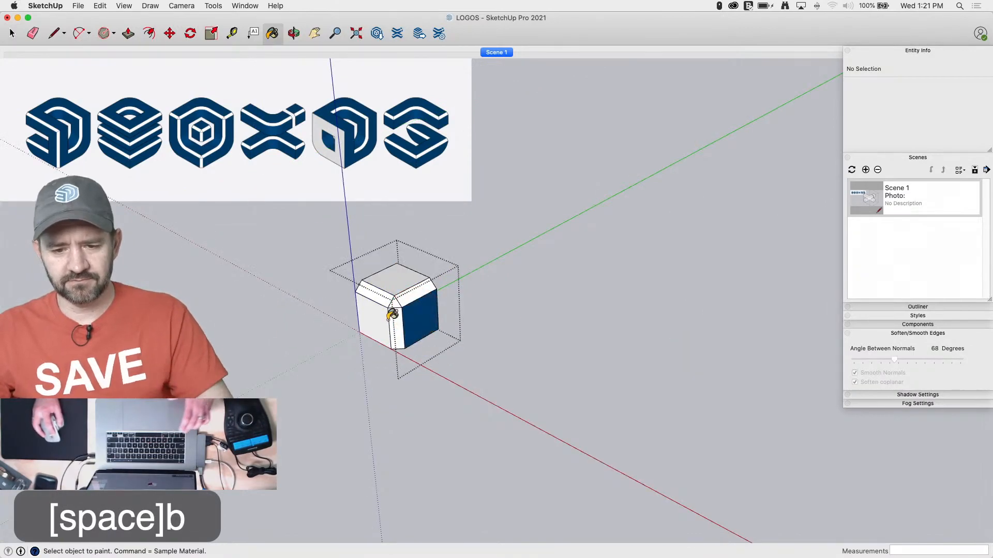
pyautogui.press('space')
pyautogui.click(492, 381)
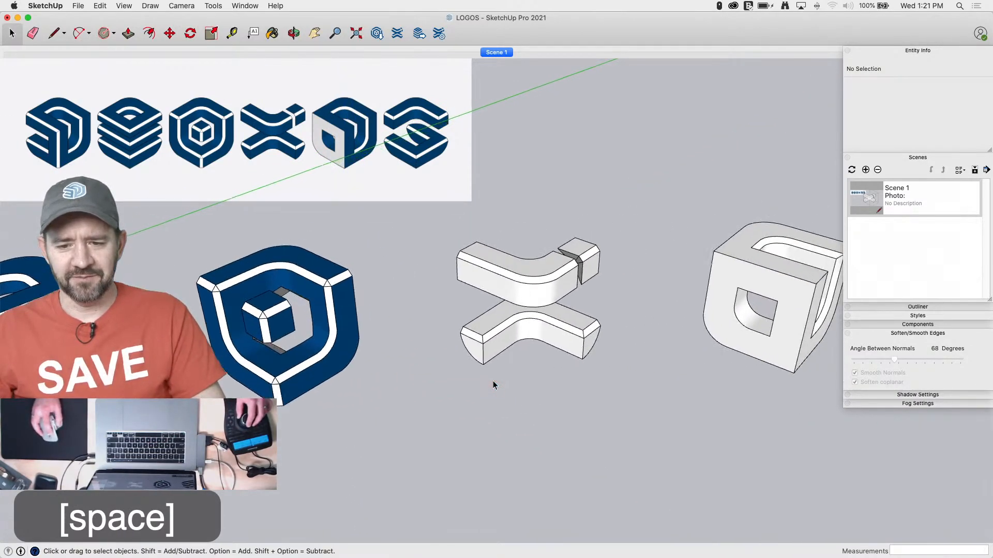
# Paint the X logo's lower piece dark blue except its chamfers, and undo the fill applied to the whole upper piece
pyautogui.doubleClick(472, 348)
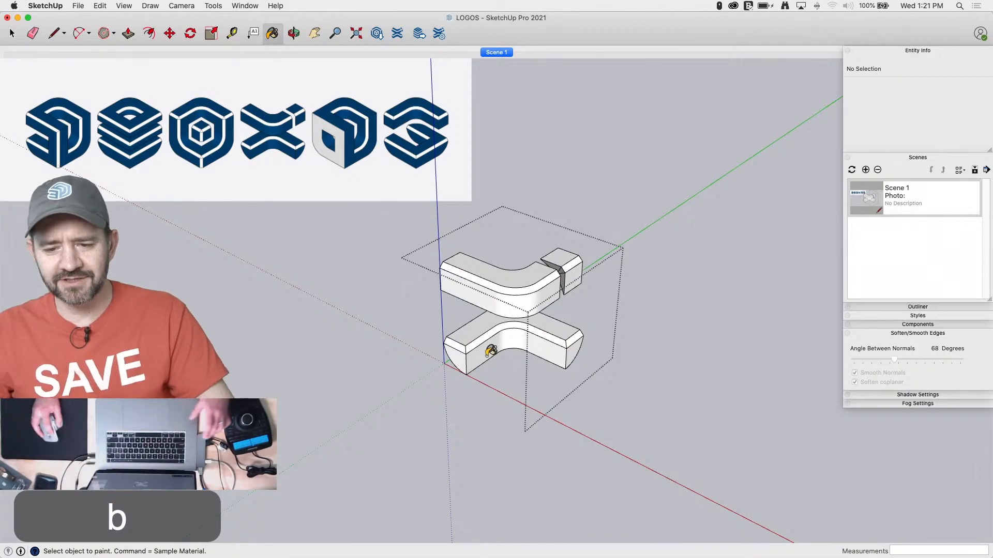
pyautogui.click(480, 352)
pyautogui.click(455, 355)
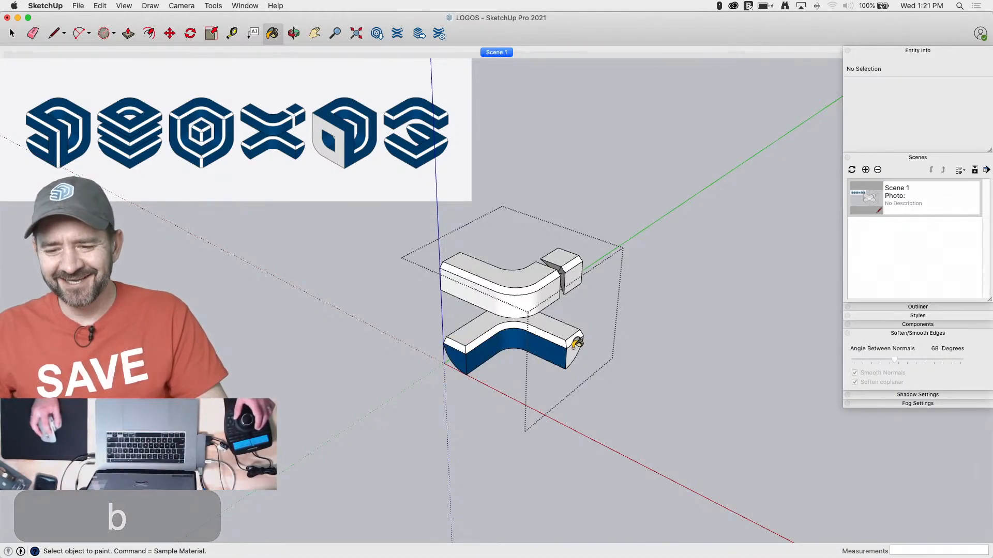
pyautogui.click(571, 354)
pyautogui.click(563, 316)
pyautogui.click(533, 297)
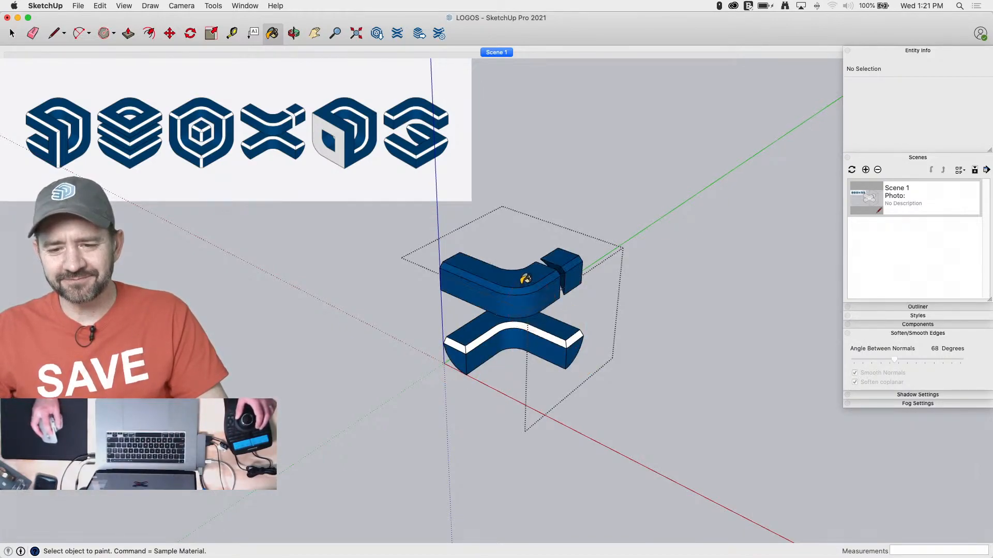
pyautogui.press('super+z')
# Open the X logo's upper piece, paint its top and side faces dark blue around the white chamfers, and close the groups
pyautogui.press('space')
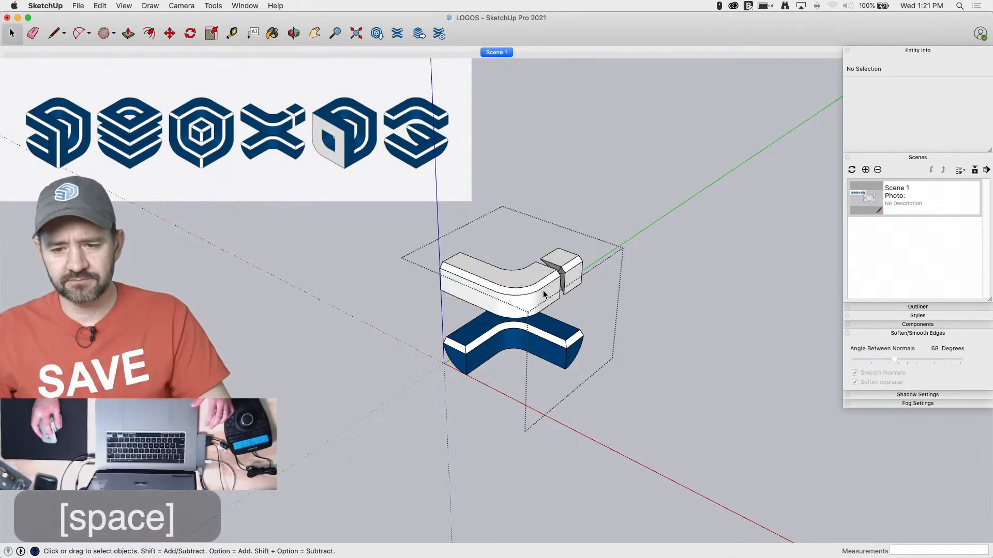
pyautogui.doubleClick(543, 292)
pyautogui.press('b')
pyautogui.click(537, 288)
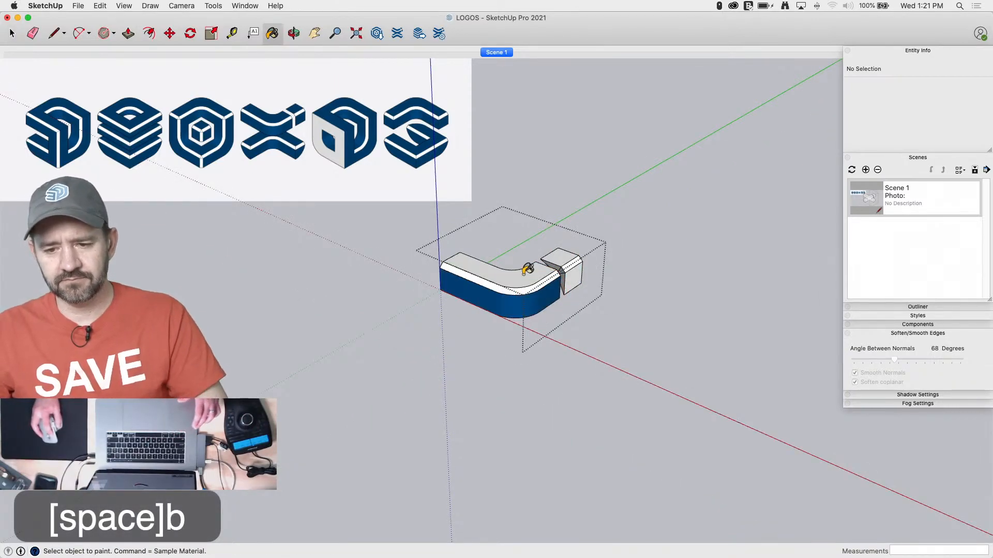
pyautogui.click(552, 261)
pyautogui.click(555, 258)
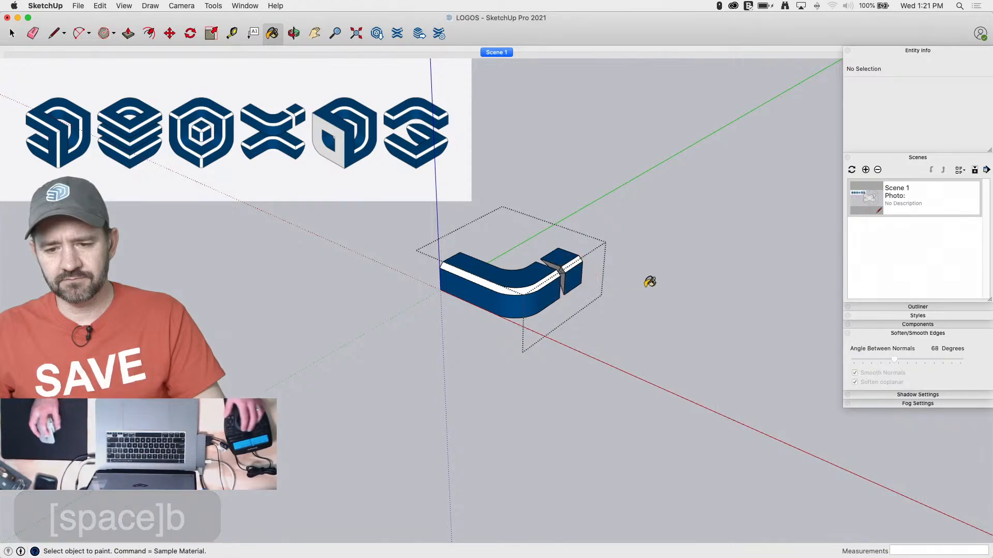
pyautogui.press('space')
pyautogui.click(634, 338)
pyautogui.click(561, 336)
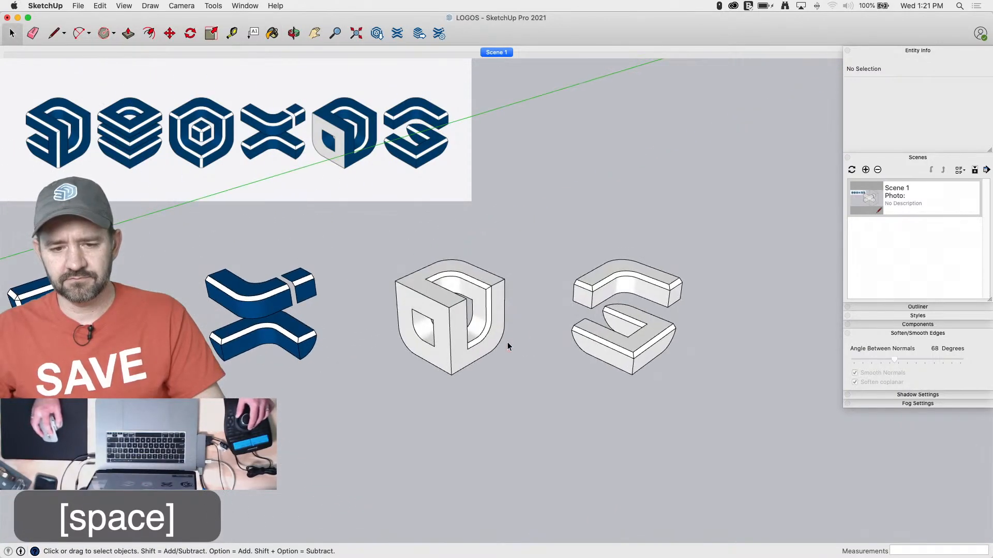
# Explode the upper piece's nested group inside the X logo and close the logo's group
pyautogui.click(302, 323)
pyautogui.doubleClick(280, 310)
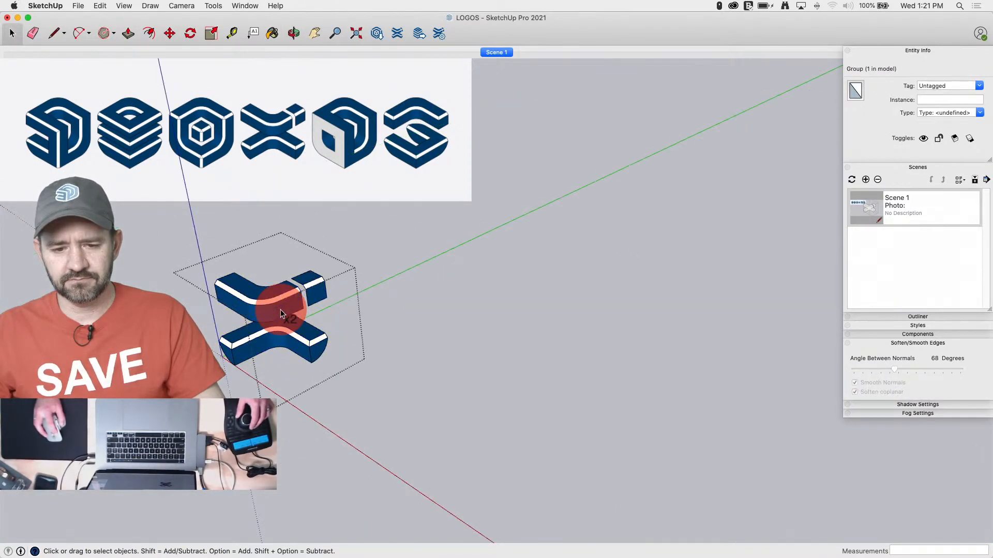
pyautogui.click(280, 310)
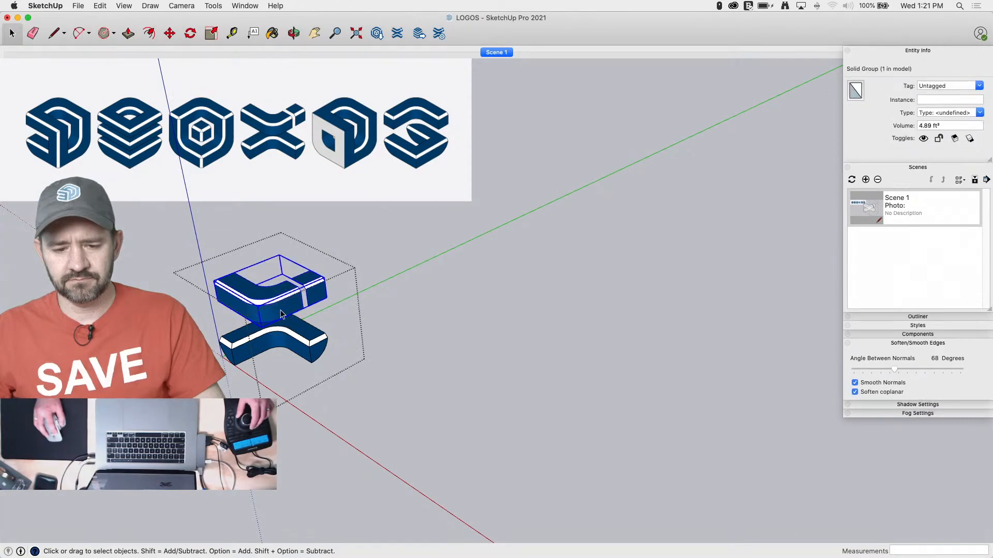
pyautogui.rightClick(280, 313)
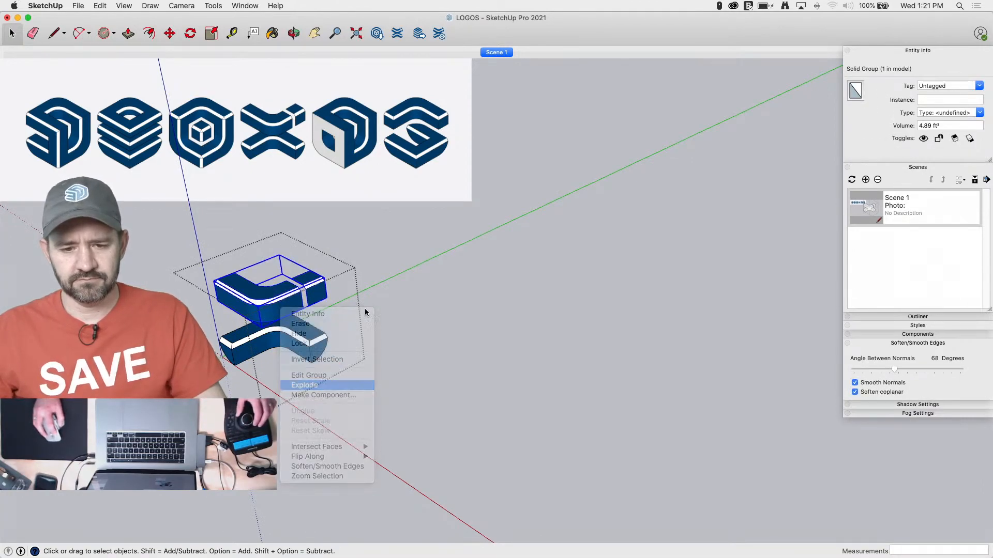
pyautogui.click(381, 284)
# Paint the fifth logo's top, side and inner opening faces dark blue, keeping its holed front face and chamfers white, and close its group
pyautogui.click(400, 369)
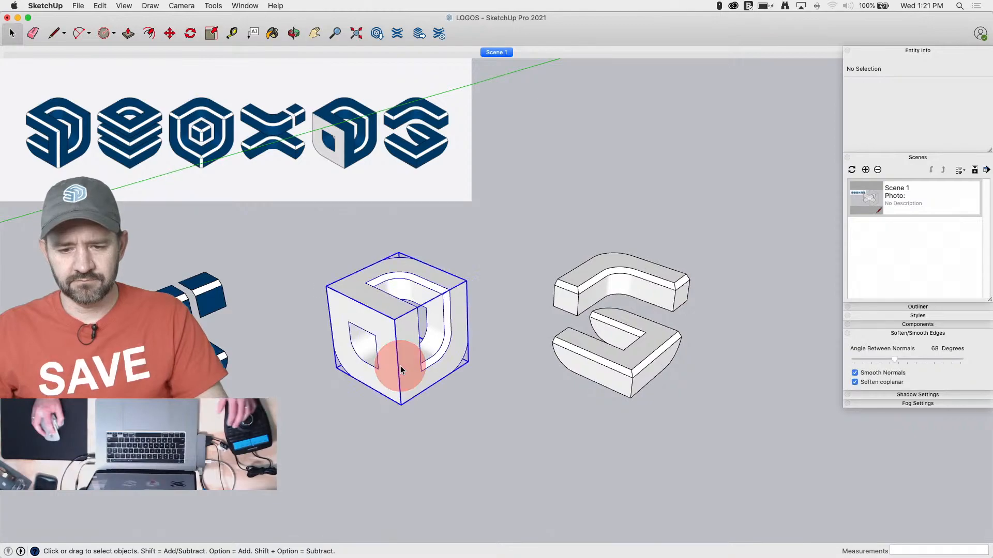
pyautogui.doubleClick(401, 370)
pyautogui.press('b')
pyautogui.click(393, 304)
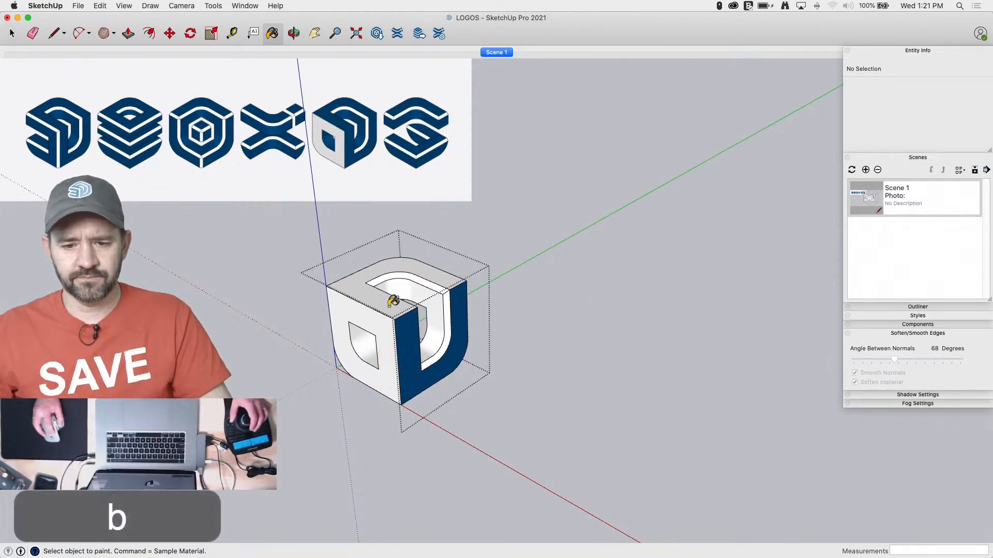
pyautogui.click(392, 302)
pyautogui.click(368, 342)
pyautogui.click(430, 297)
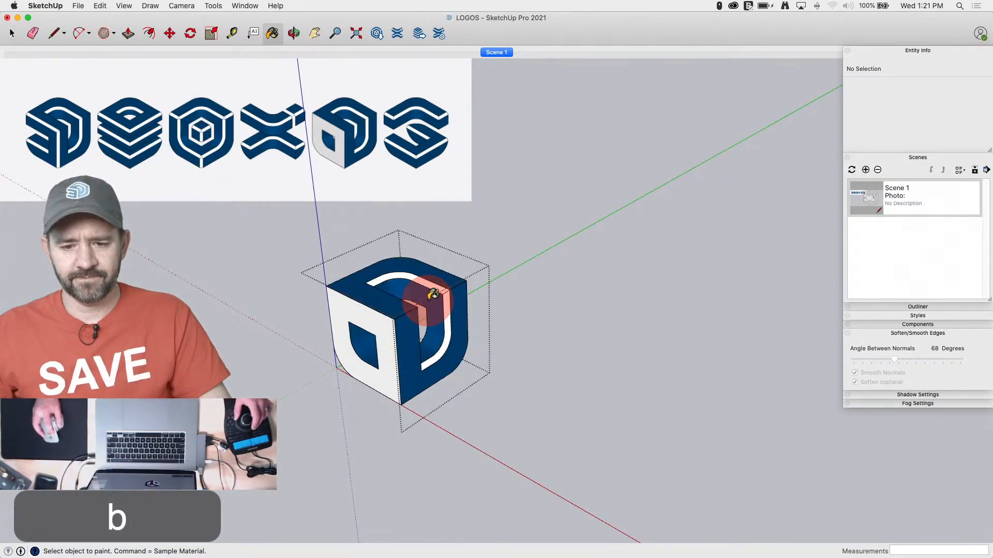
pyautogui.press('space')
pyautogui.click(581, 344)
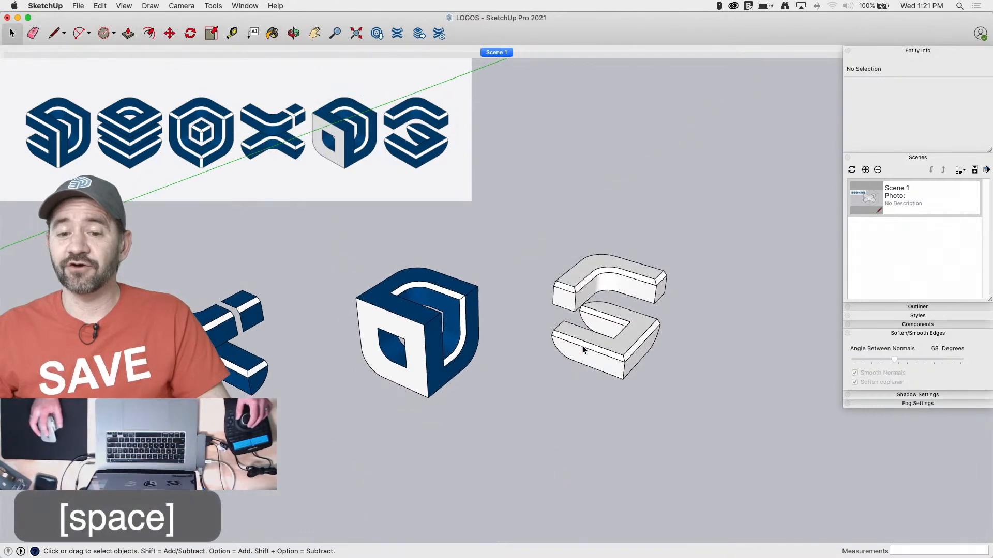
# Open the last logo's group and paint its lower slab's top, outer and notch faces dark blue, leaving the chamfers white
pyautogui.doubleClick(534, 400)
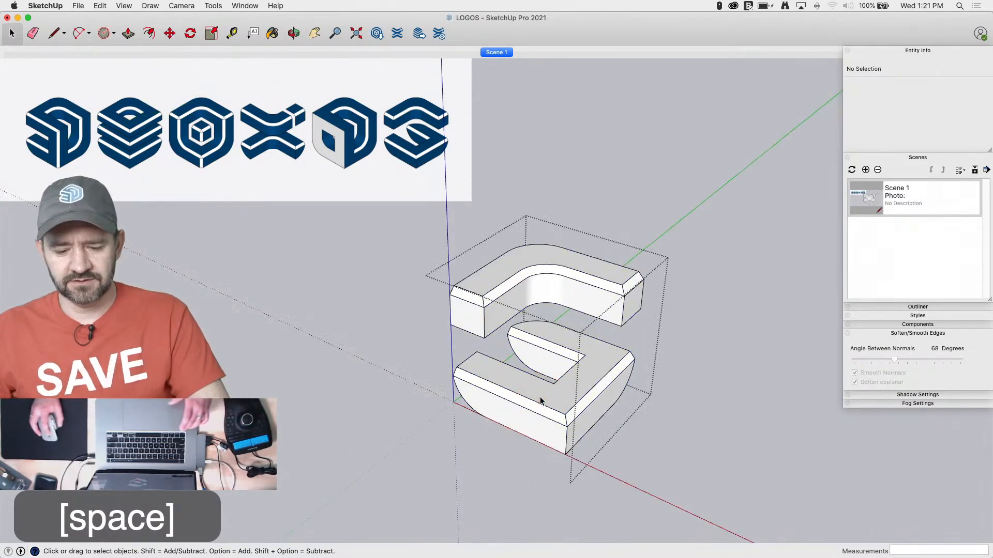
pyautogui.press('b')
pyautogui.click(543, 392)
pyautogui.click(532, 425)
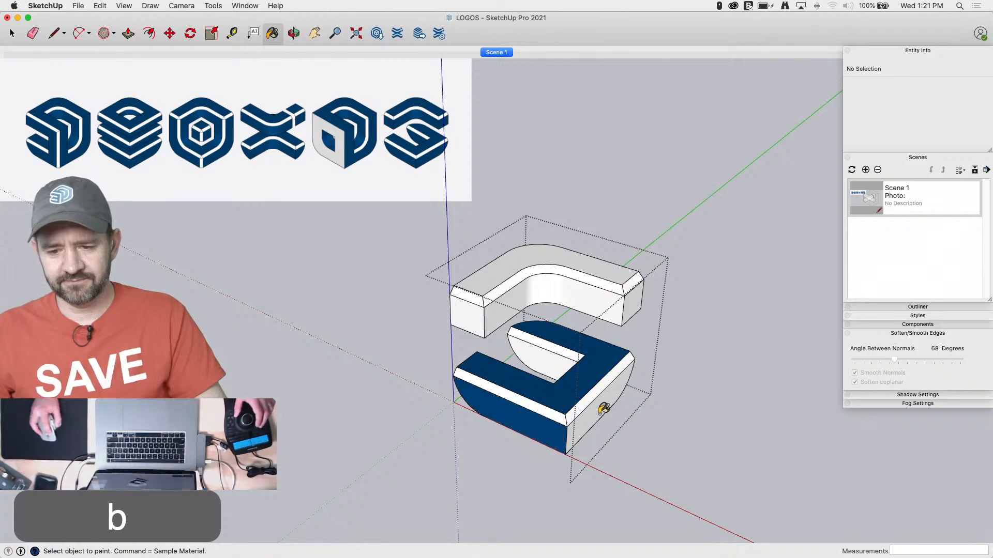
pyautogui.click(601, 409)
pyautogui.click(528, 353)
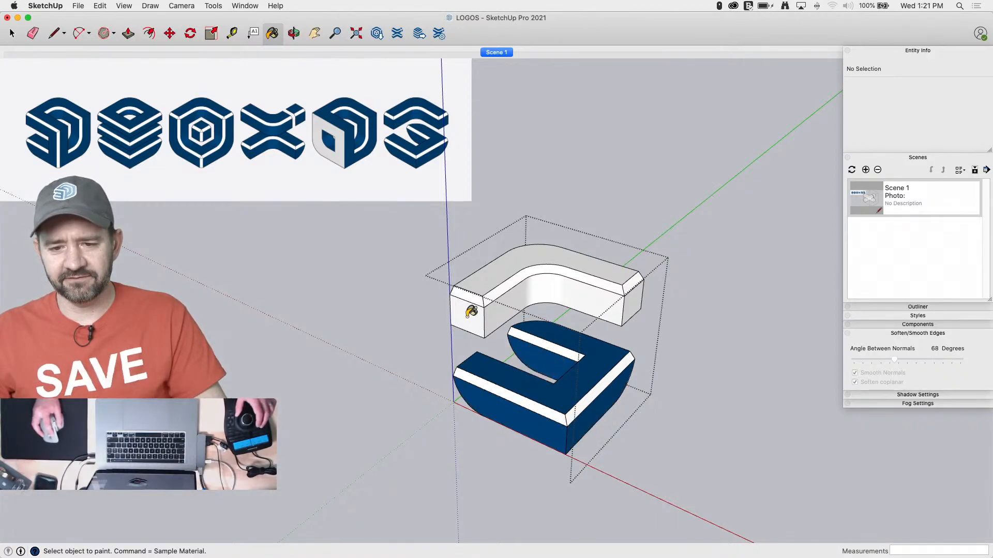
# Paint the last logo's upper slab dark blue on its top, end and inner faces, keeping the chamfers white, and close its group
pyautogui.click(471, 311)
pyautogui.click(573, 296)
pyautogui.click(630, 298)
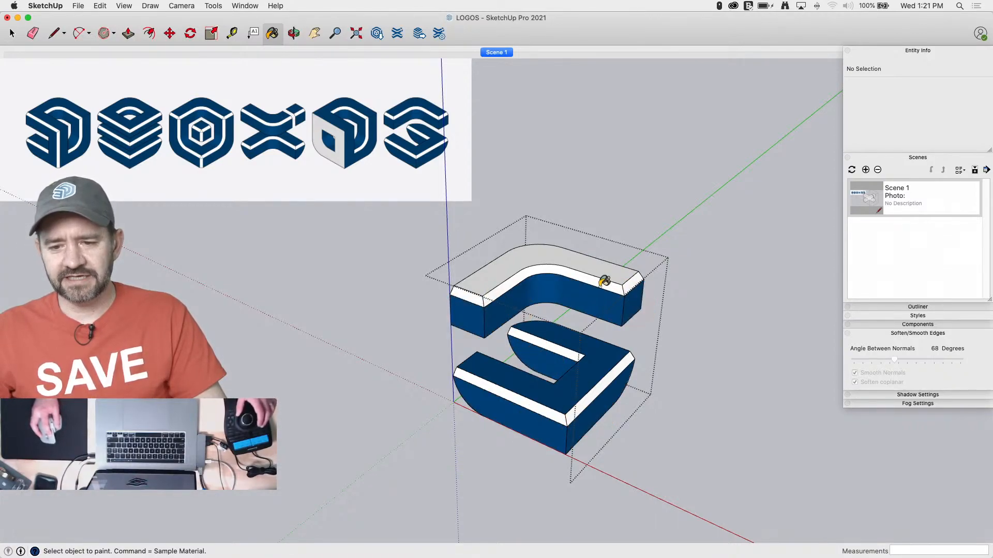
pyautogui.click(515, 245)
pyautogui.press('space')
pyautogui.click(674, 372)
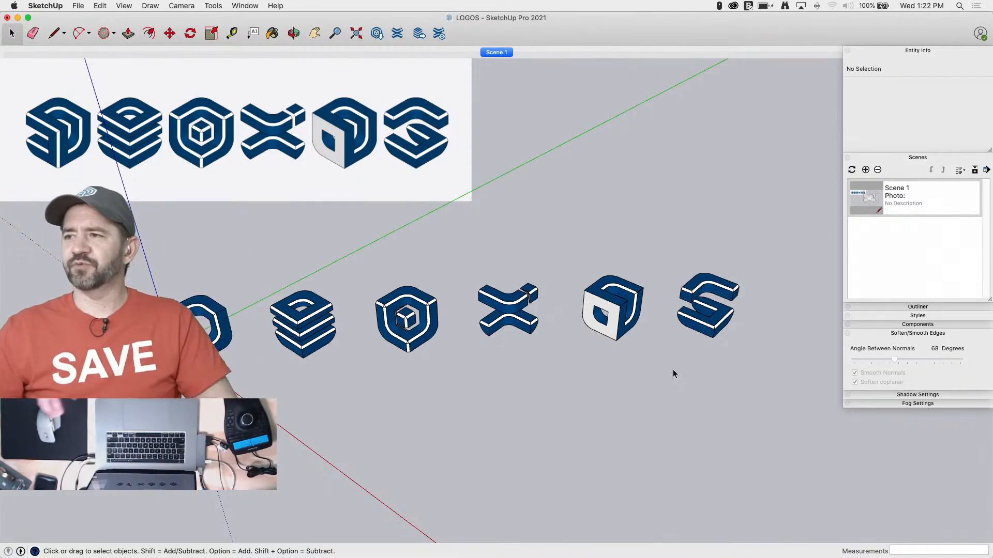
# Move the Colors window clear of the modelling area and return to the model
pyautogui.moveTo(607, 228); pyautogui.dragTo(564, 73)
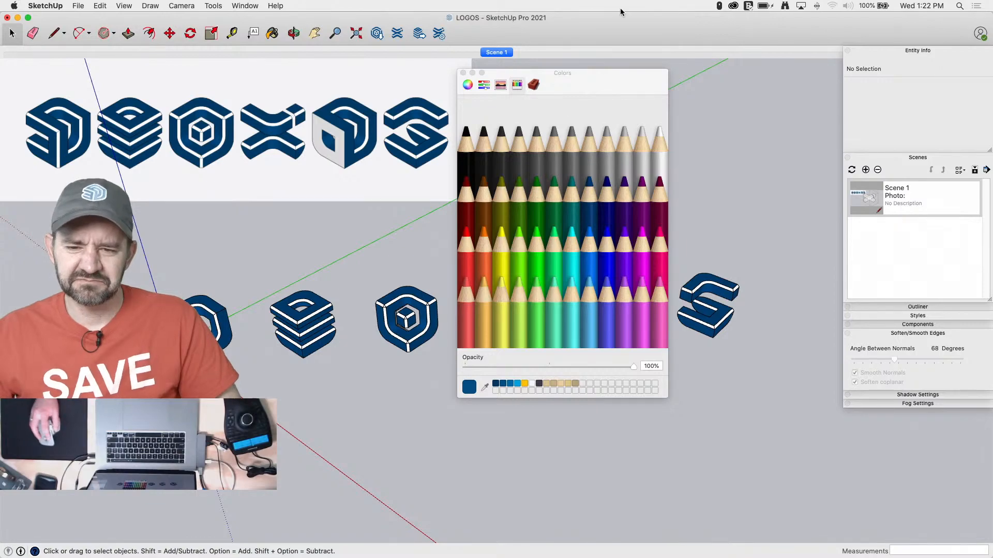
pyautogui.moveTo(581, 77); pyautogui.dragTo(992, 20)
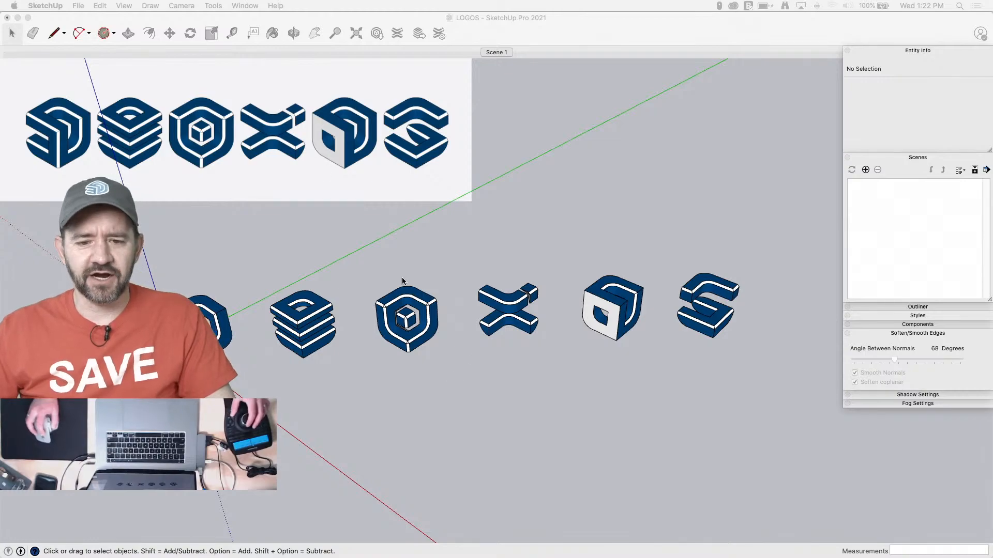
pyautogui.click(550, 30)
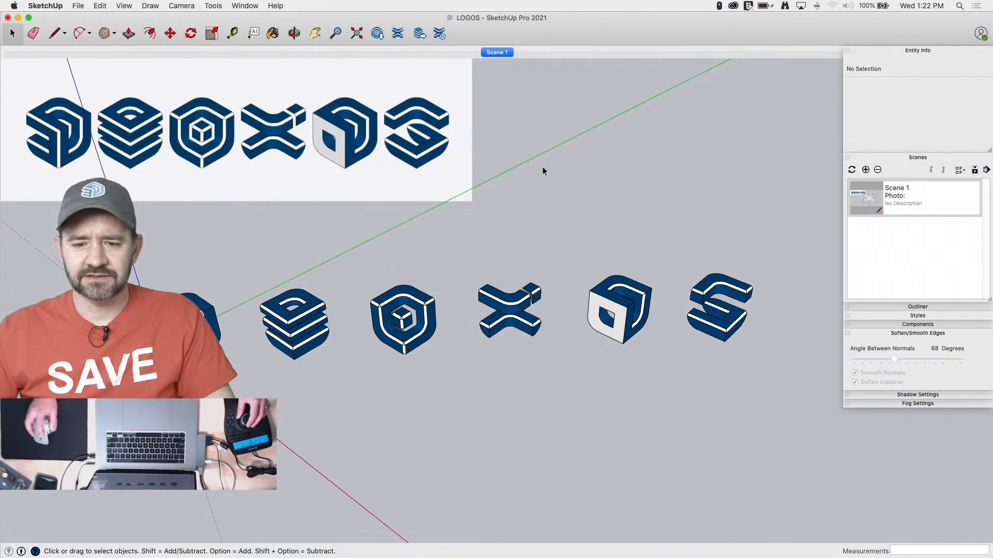
# Set the camera to parallel projection and switch to the standard isometric view
pyautogui.click(181, 5)
pyautogui.click(190, 64)
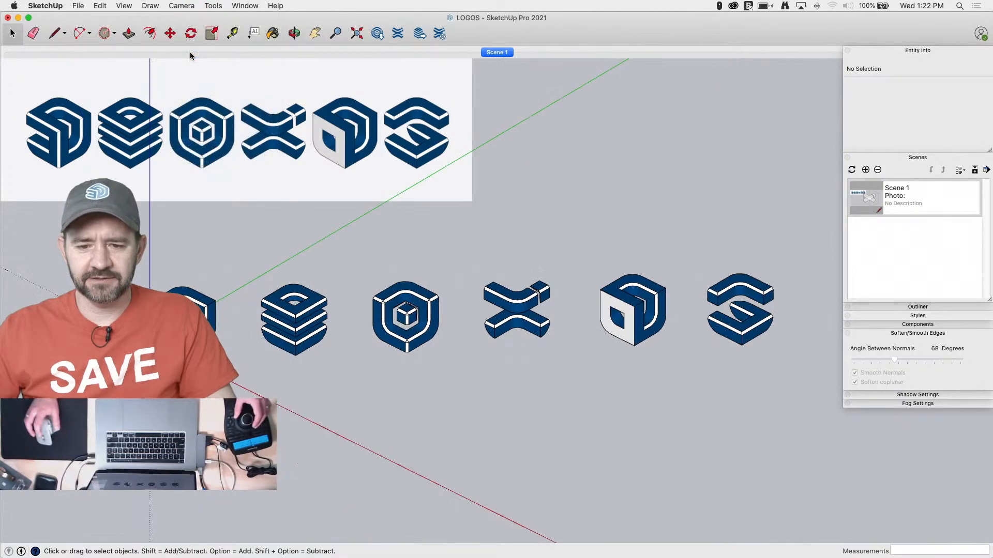
pyautogui.click(181, 6)
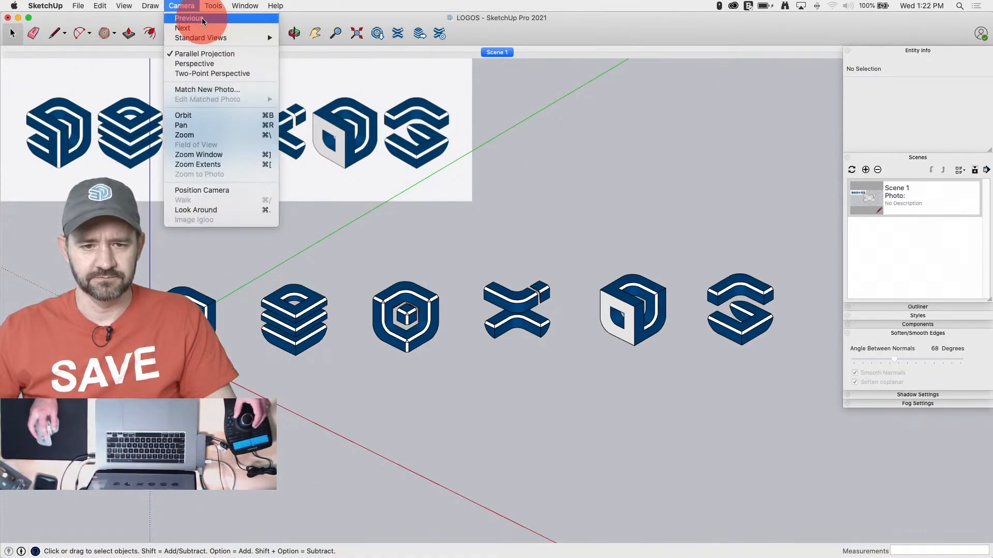
pyautogui.moveTo(274, 38)
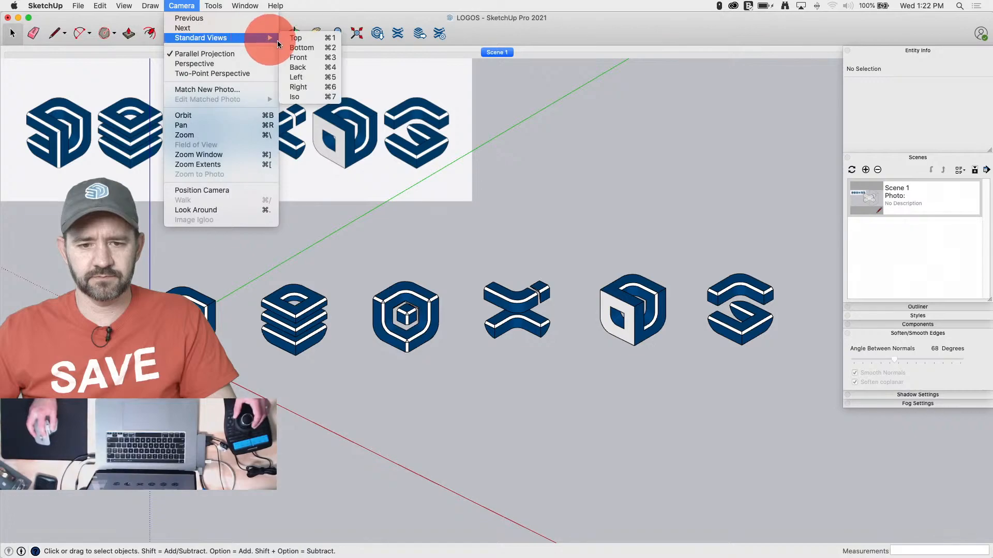
pyautogui.click(327, 96)
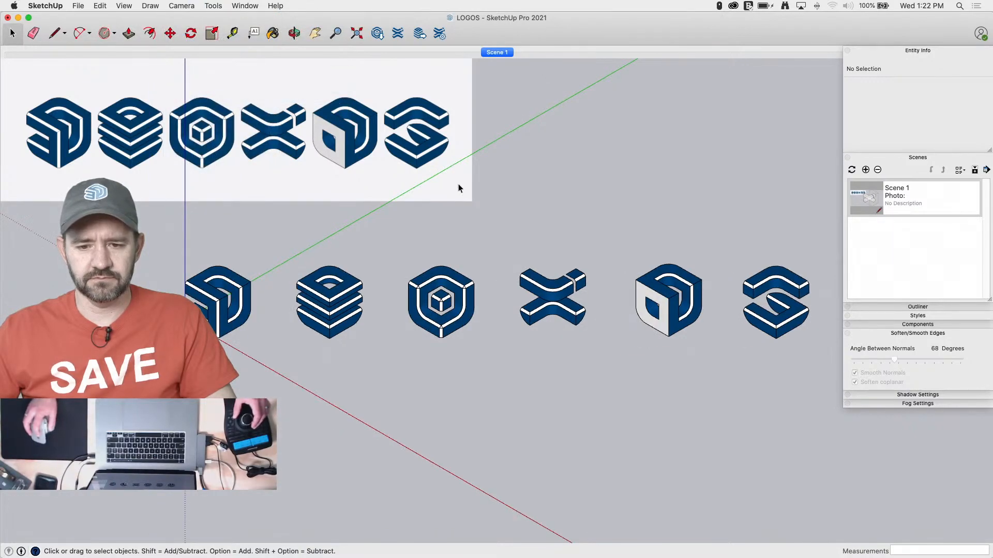
pyautogui.moveTo(836, 228); pyautogui.dragTo(307, 354)
pyautogui.press('m')
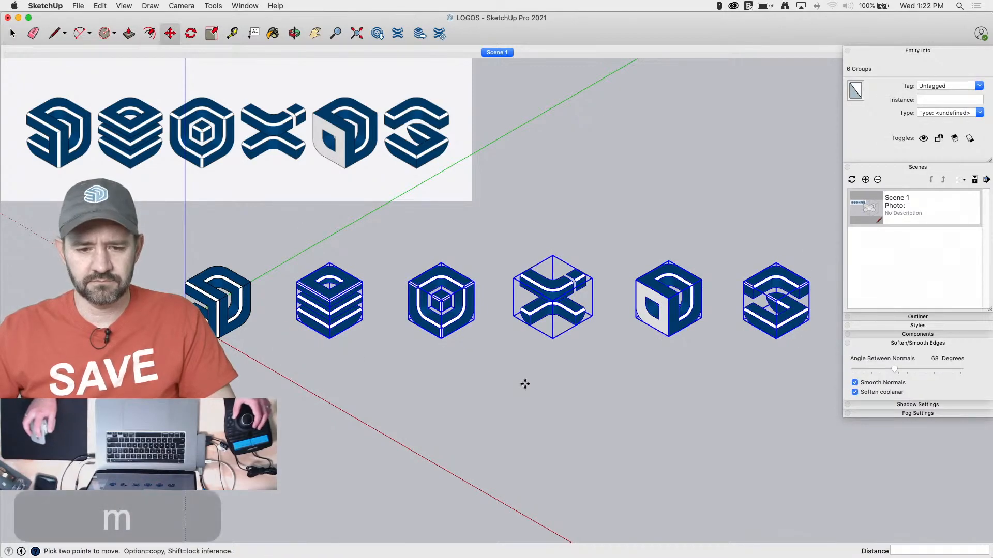
pyautogui.click(525, 383)
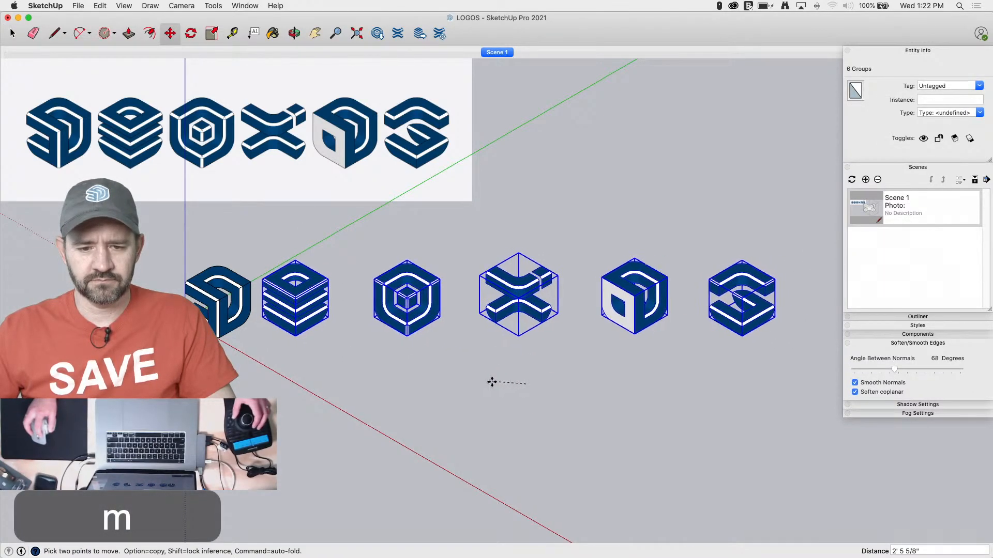
pyautogui.press('space')
# Draw a guide line about 30' long parallel to the red axis in front of the logos
pyautogui.press('l')
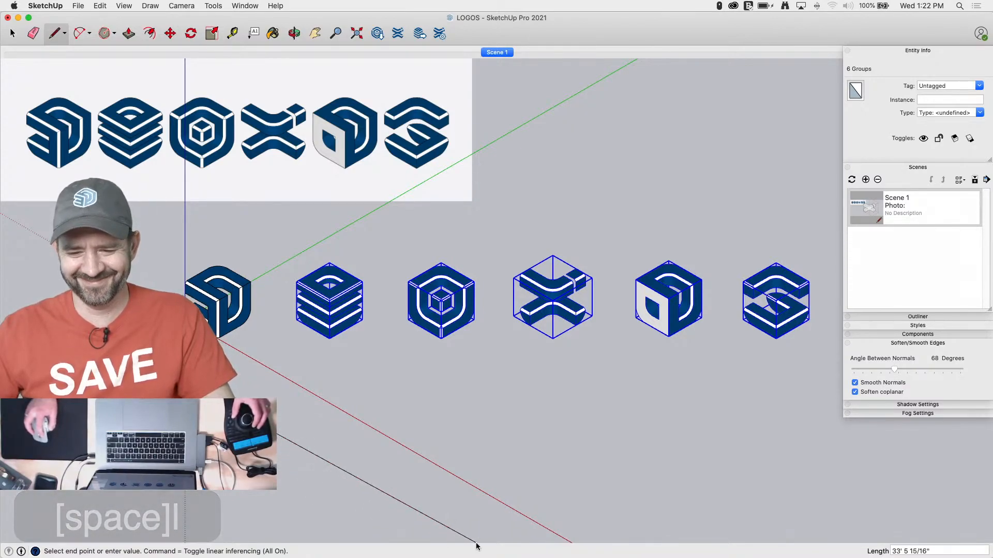
pyautogui.click(433, 529)
pyautogui.press('q')
pyautogui.press('space')
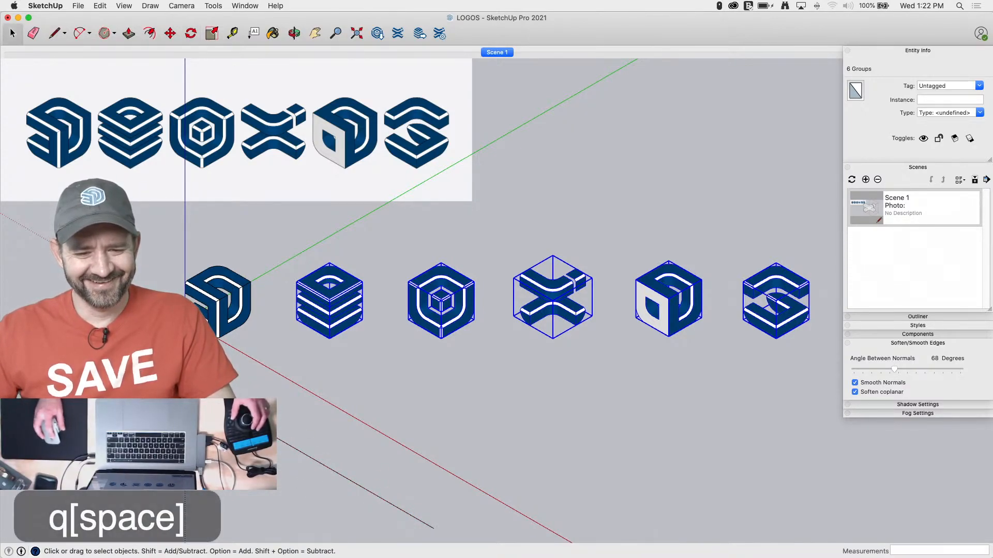
# Rotate the guide line 45 degrees about its start point so it runs parallel to the row of logos
pyautogui.click(408, 515)
pyautogui.press('q')
pyautogui.click(215, 402)
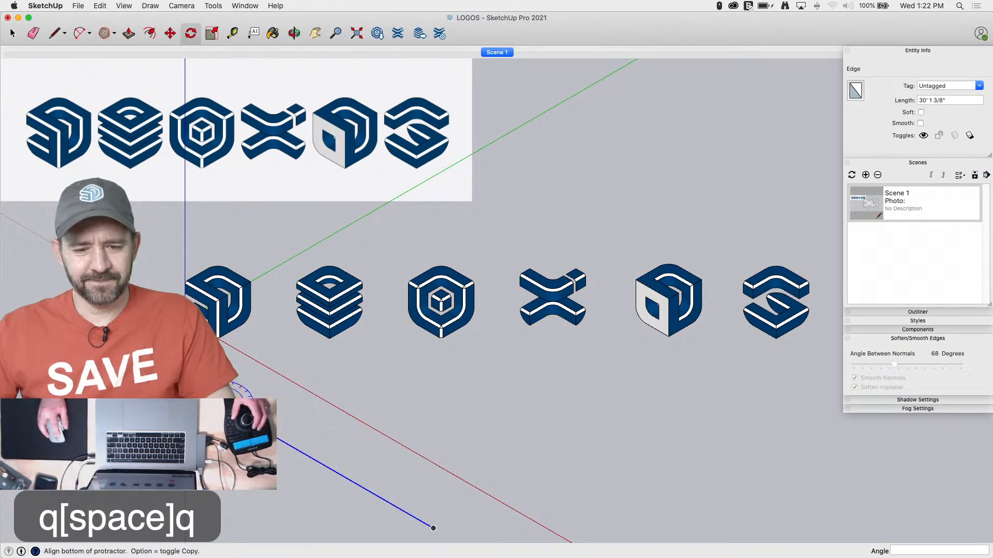
pyautogui.click(433, 528)
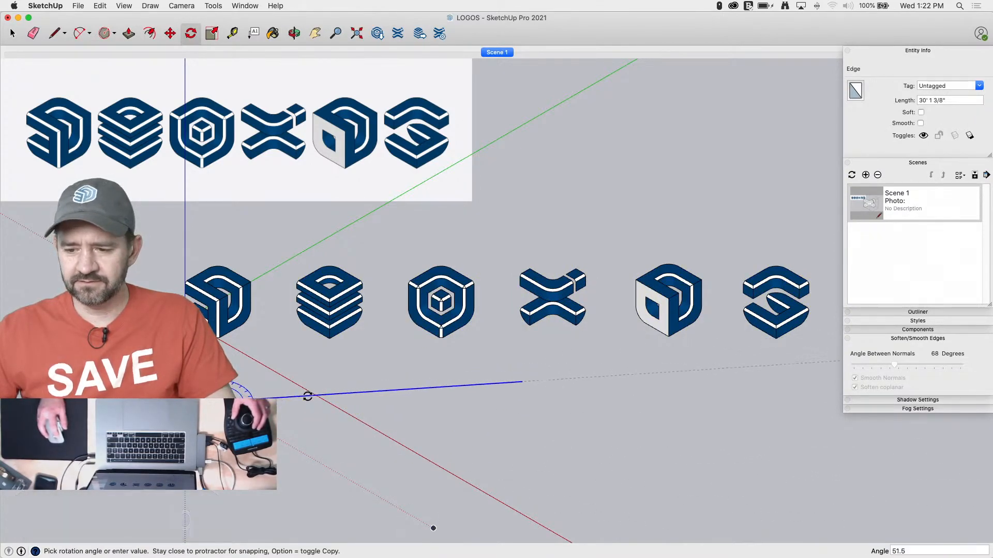
pyautogui.write('45')
pyautogui.press('Return')
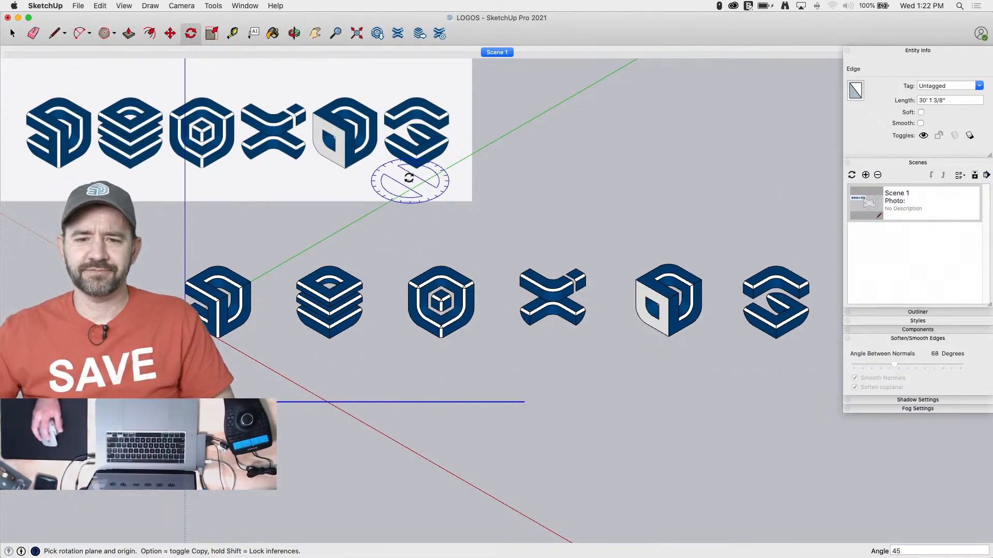
# Move the second through sixth logos 3' along the guide line toward the first logo
pyautogui.press('space')
pyautogui.moveTo(827, 240); pyautogui.dragTo(321, 322)
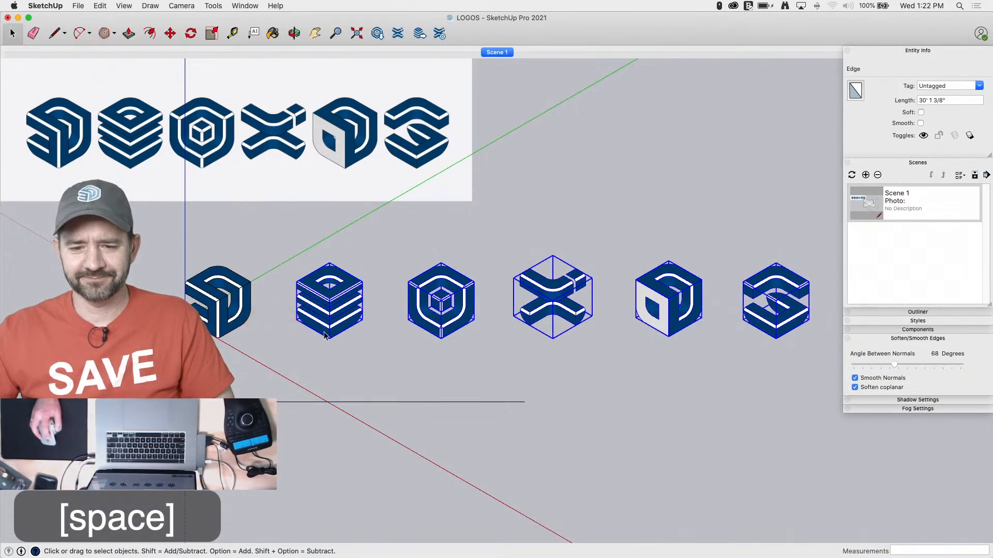
pyautogui.press('m')
pyautogui.click(522, 402)
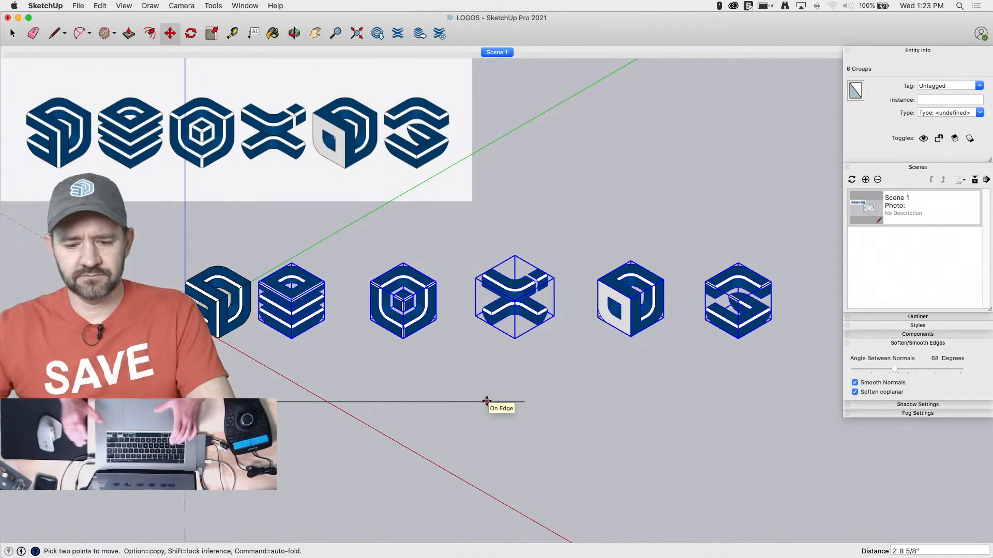
pyautogui.write("3'")
pyautogui.press('Return')
# Move the third through sixth logos 3' along the guide line toward the second logo
pyautogui.press('space')
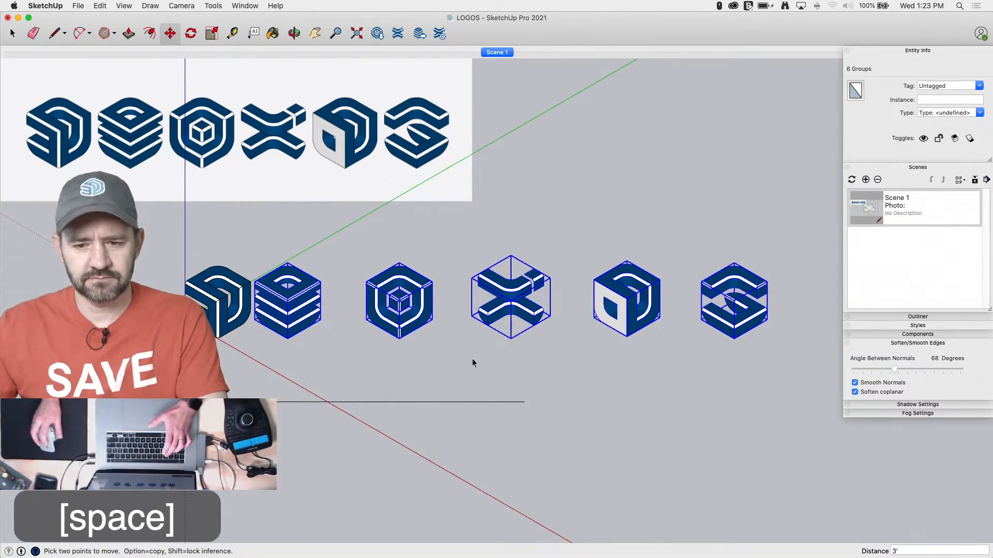
pyautogui.moveTo(778, 241); pyautogui.dragTo(373, 346)
pyautogui.press('m')
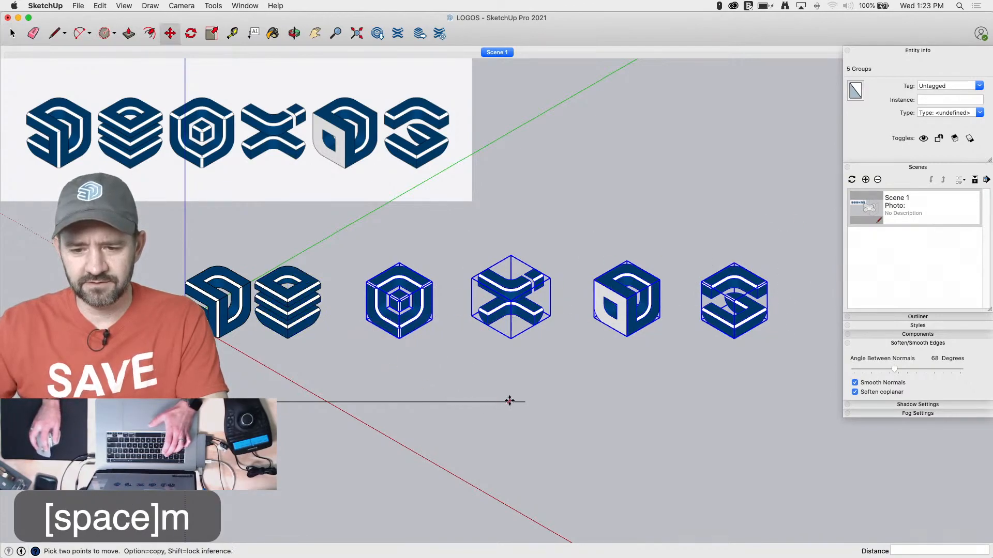
pyautogui.click(510, 402)
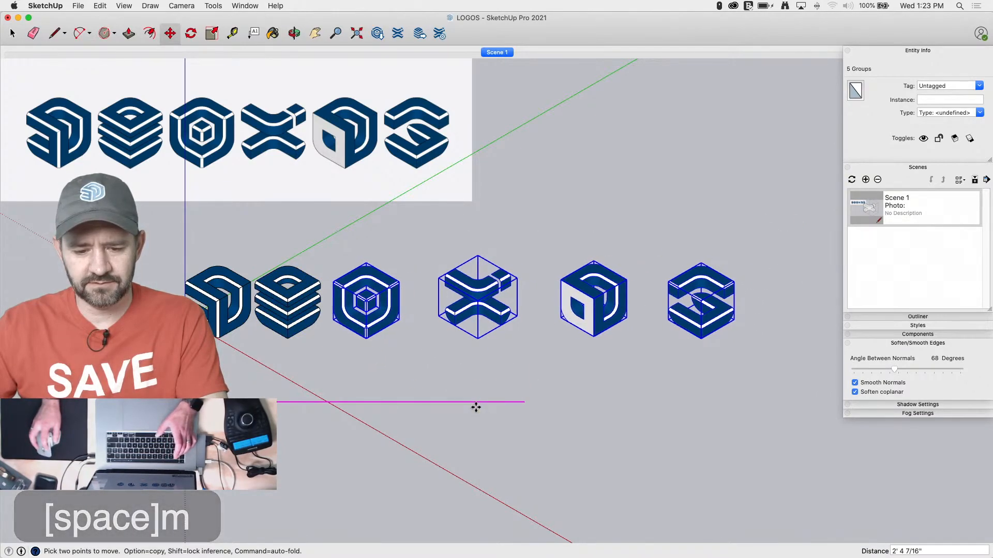
pyautogui.press('Return')
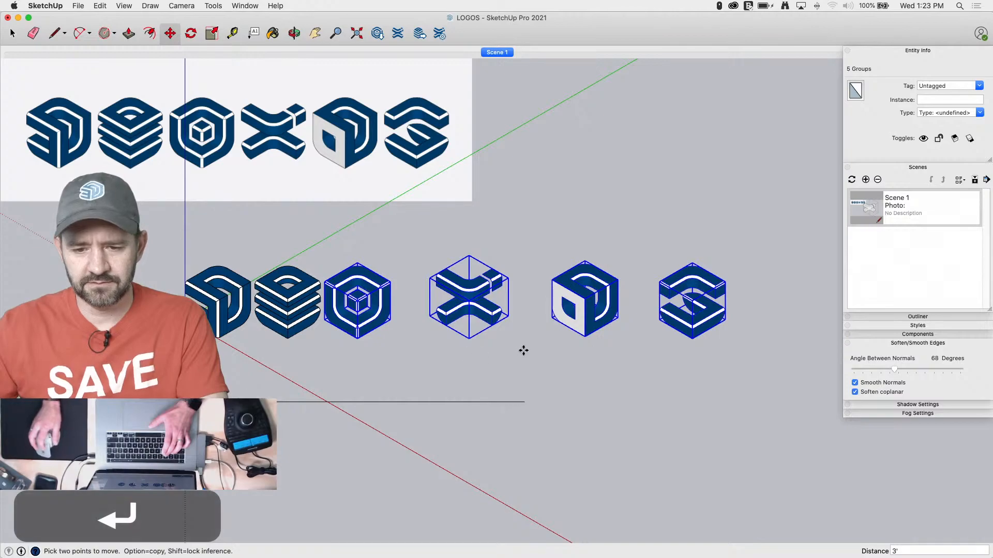
# Move the X logo and the two logos beyond it 3' along the guide line toward the third logo
pyautogui.press('m')
pyautogui.press('space')
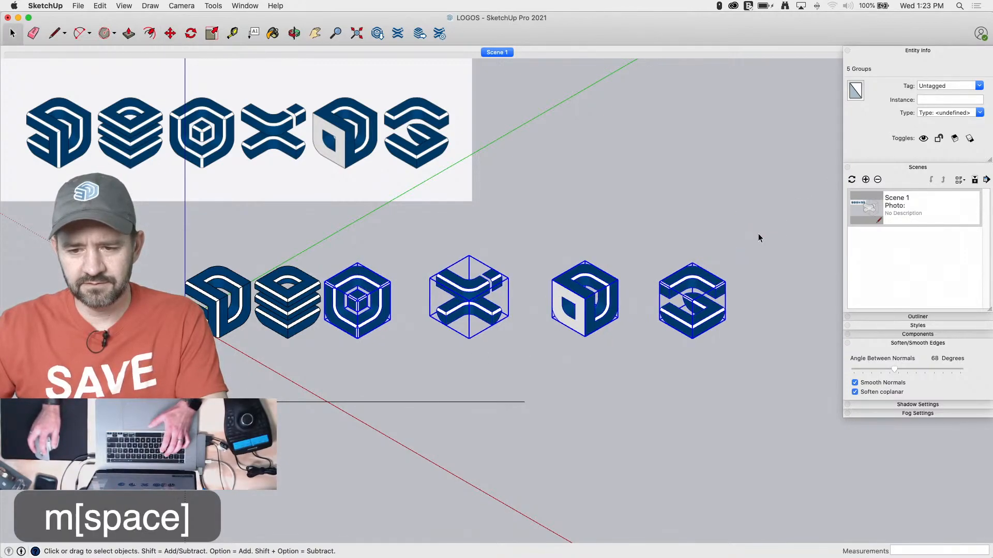
pyautogui.moveTo(760, 236); pyautogui.dragTo(457, 387)
pyautogui.press('m')
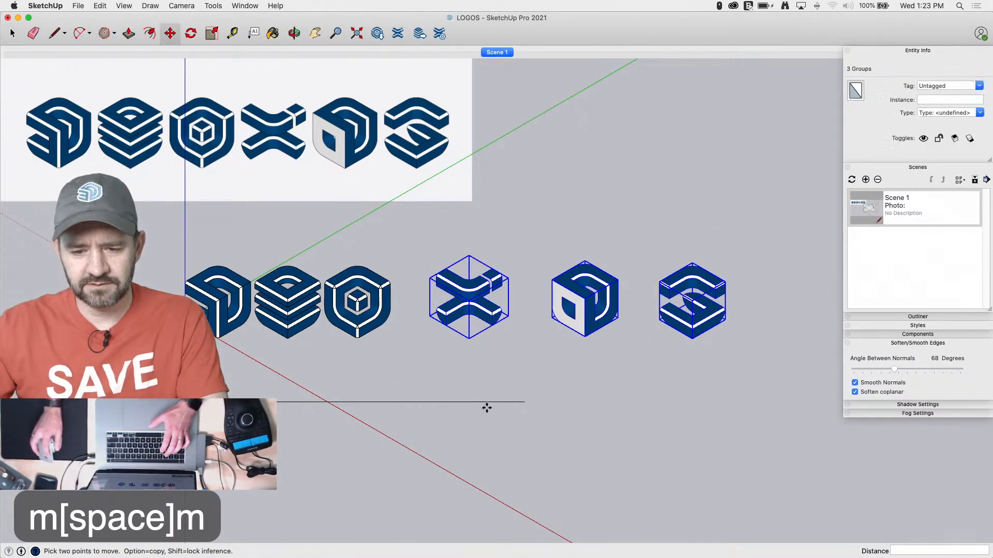
pyautogui.click(488, 403)
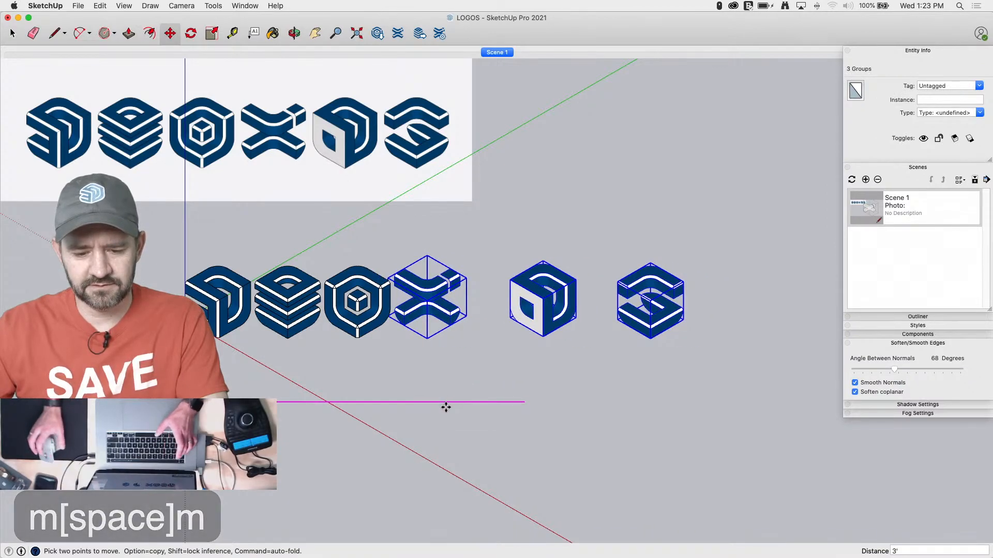
pyautogui.press('Return')
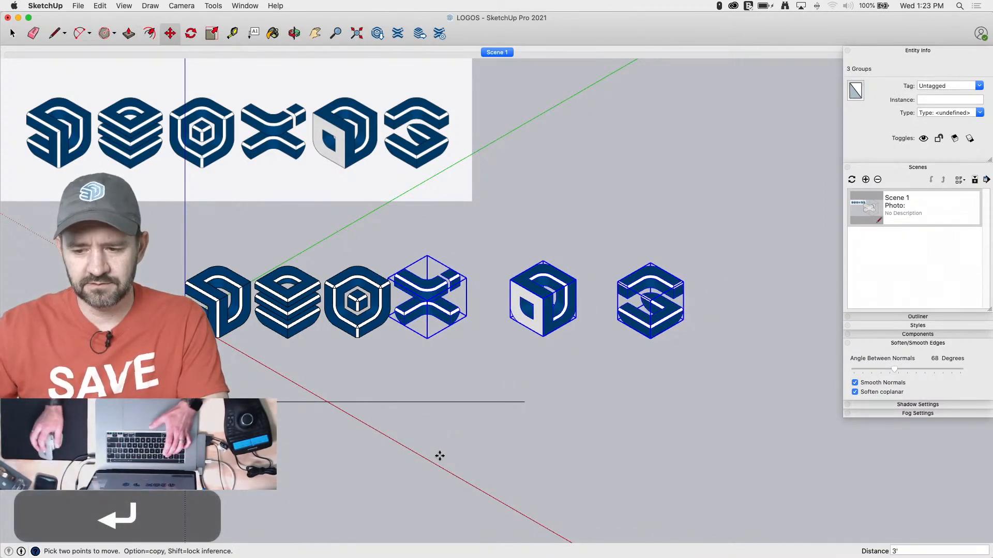
# Move the fifth logo so its bounding corner meets the X logo's, and offset it 5' along the row to sit beside it
pyautogui.press('space')
pyautogui.click(546, 311)
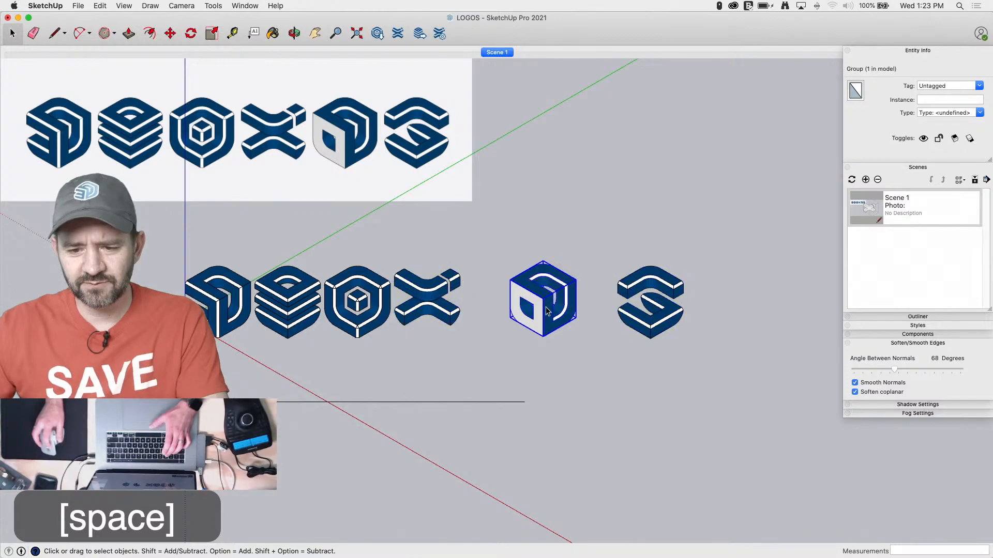
pyautogui.press('m')
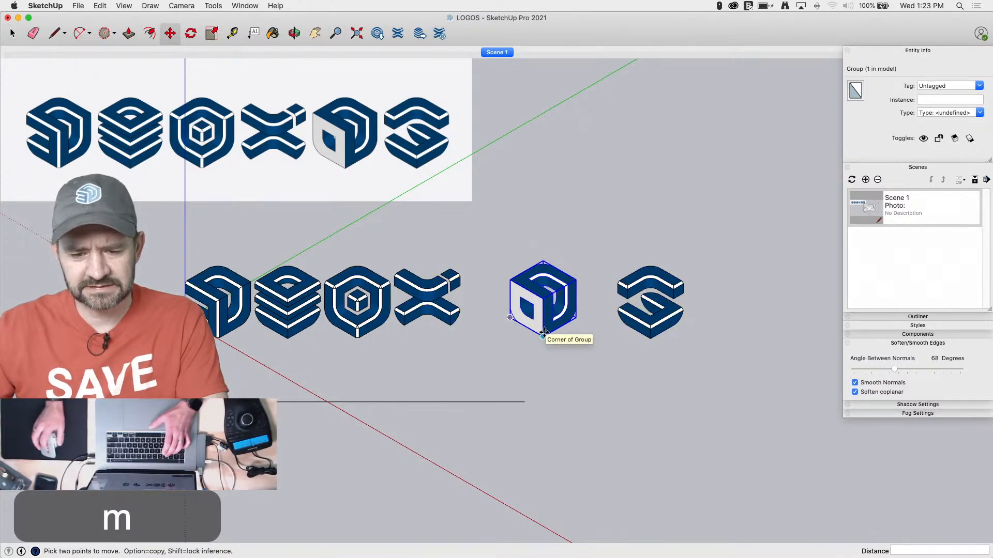
pyautogui.scroll(3, 543, 337)
pyautogui.click(508, 319)
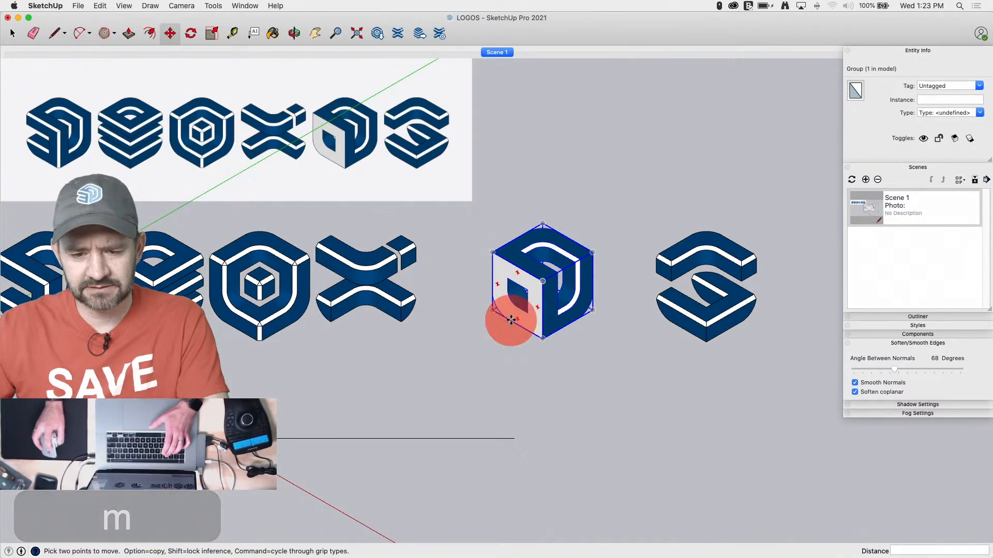
pyautogui.click(331, 322)
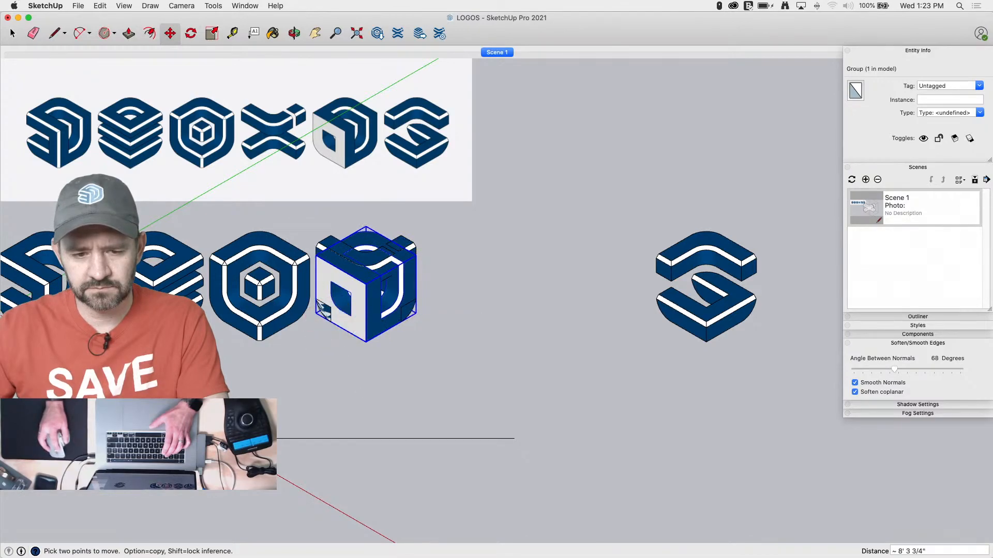
pyautogui.write("5'")
pyautogui.press('Return')
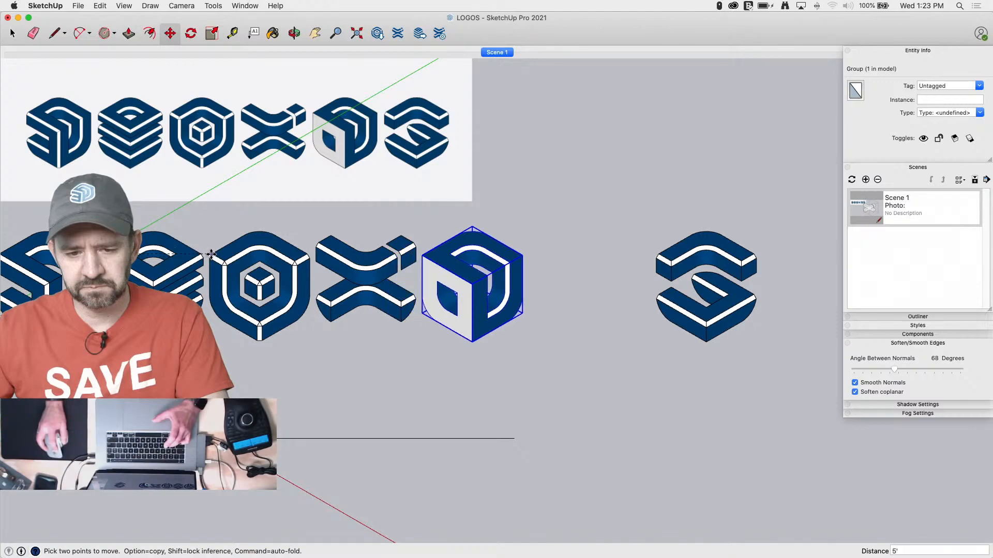
# Move the sixth logo so its bounding corner meets the fifth's, and offset it 5' along the row to sit beside it
pyautogui.press('space')
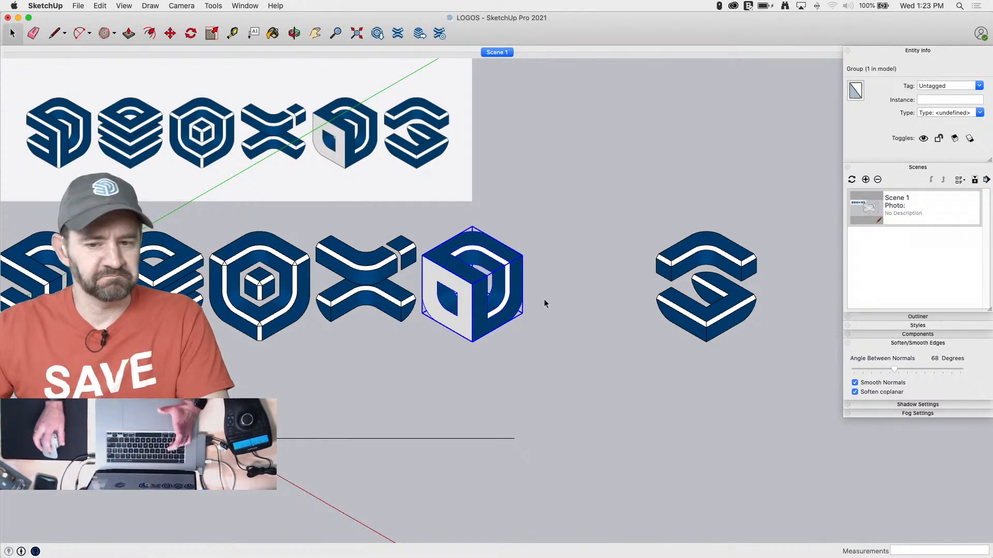
pyautogui.click(690, 330)
pyautogui.press('m')
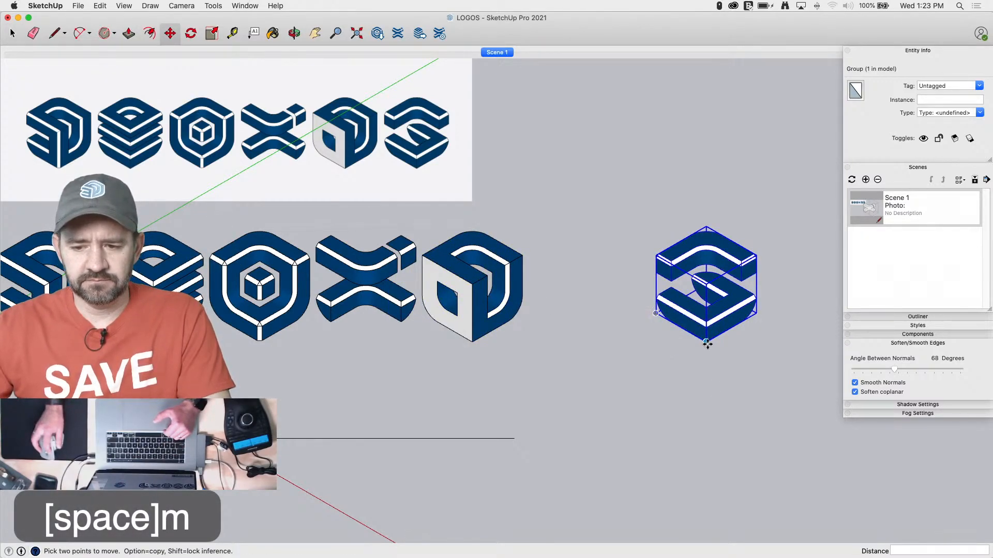
pyautogui.click(706, 343)
pyautogui.click(474, 343)
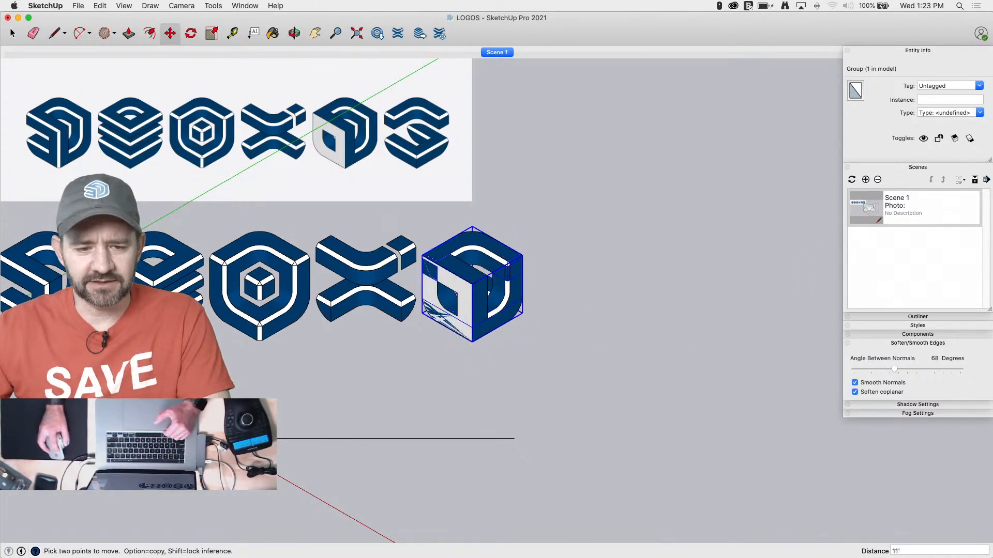
pyautogui.click(106, 254)
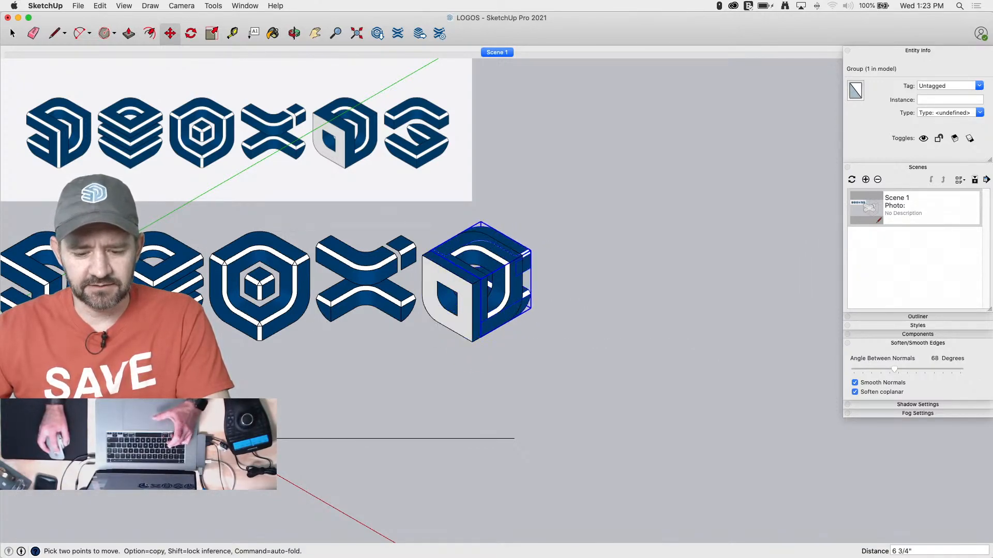
pyautogui.click(214, 254)
# Erase the straight guide line below the row of logos
pyautogui.press('space')
pyautogui.press('e')
pyautogui.click(455, 437)
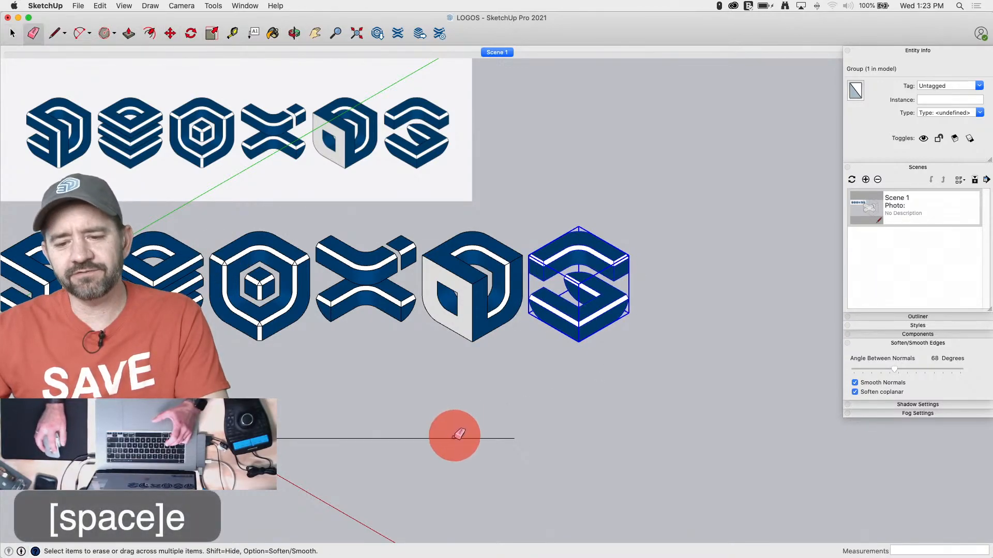
pyautogui.press('space')
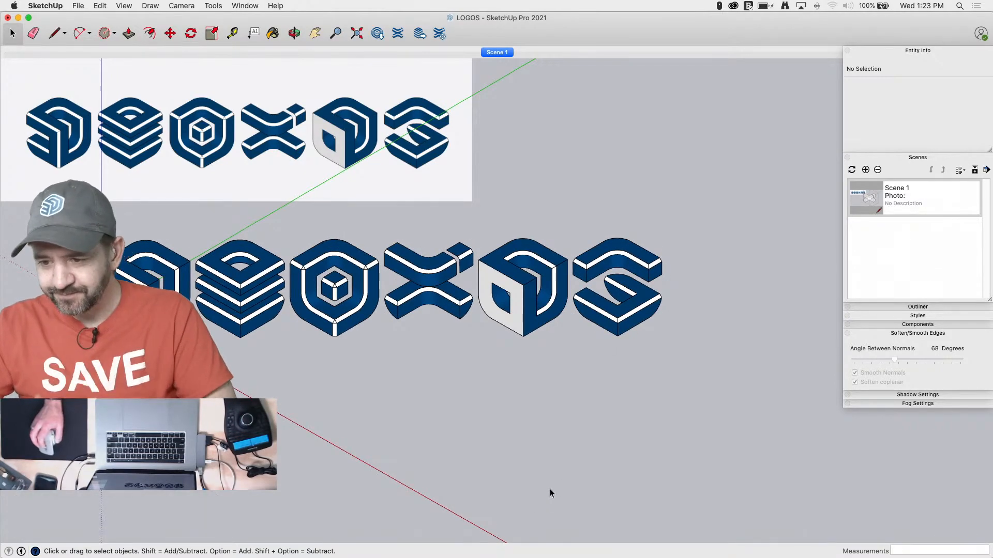
# Turn off the style's sky and match the background colour to the reference image's light grey backdrop
pyautogui.click(882, 315)
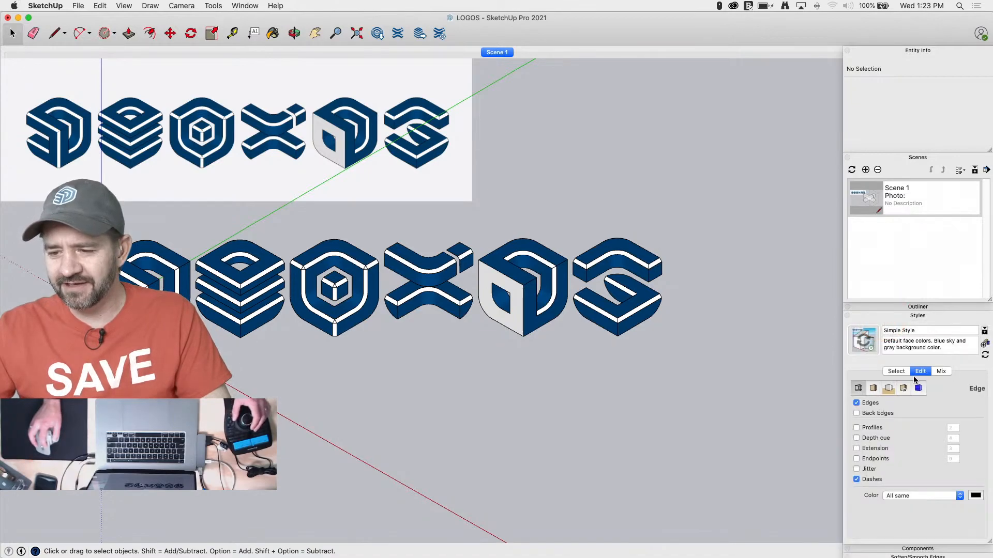
pyautogui.click(874, 388)
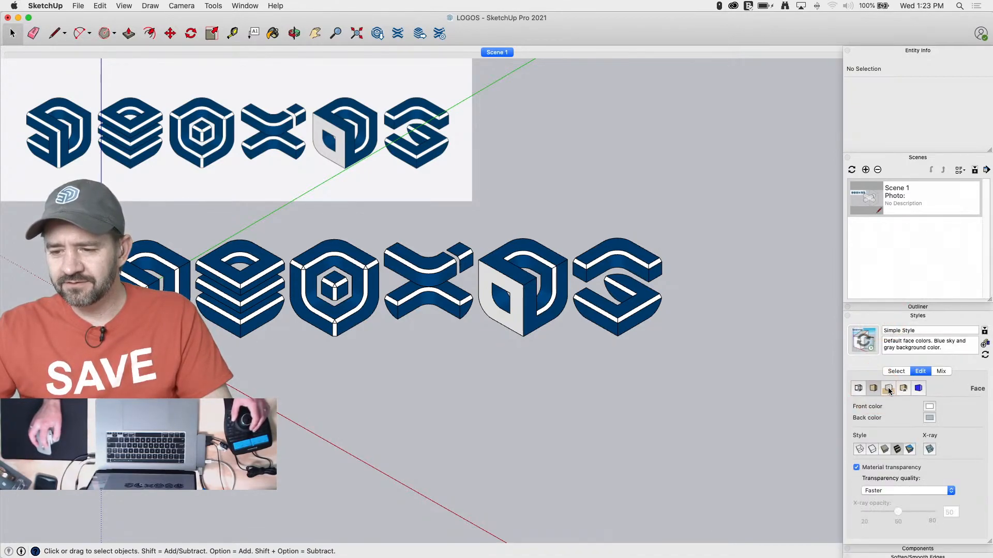
pyautogui.click(888, 388)
pyautogui.click(854, 423)
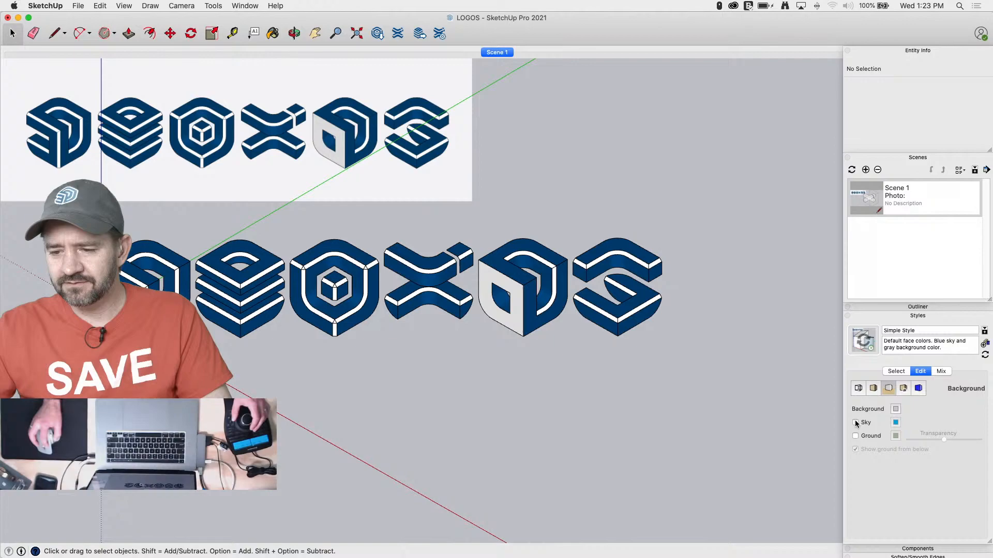
pyautogui.click(895, 409)
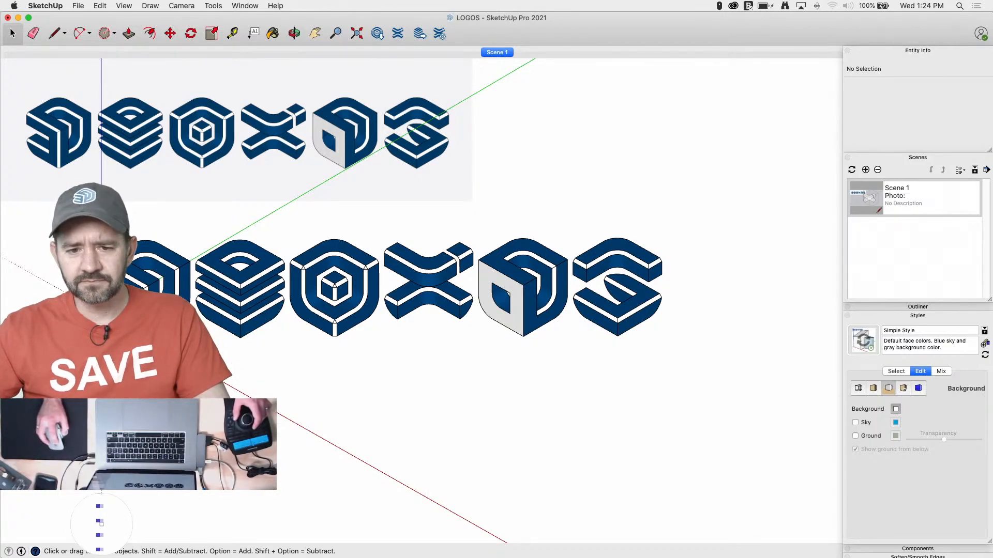
pyautogui.click(367, 185)
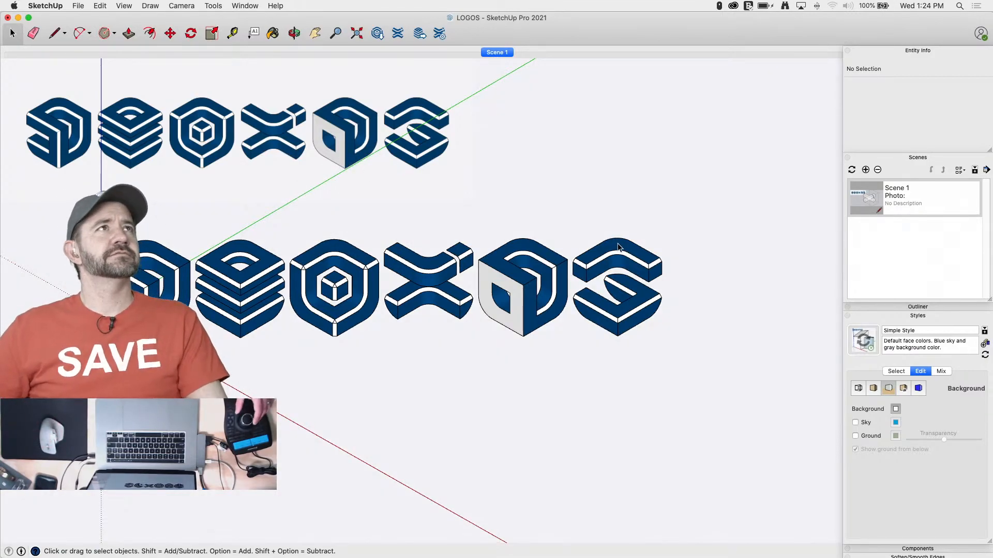
# Hide the model axes and turn off edge display in the style
pyautogui.click(124, 5)
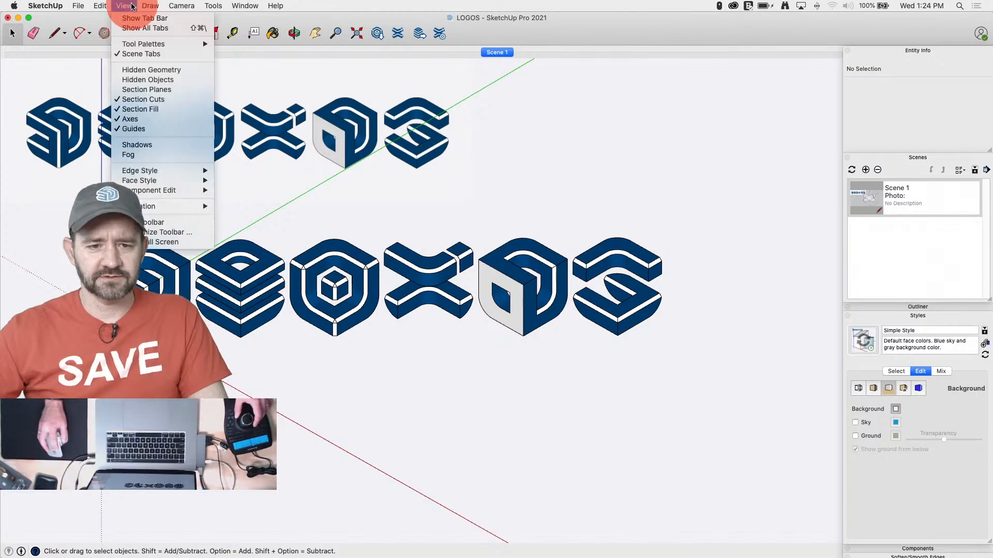
pyautogui.click(153, 115)
pyautogui.scroll(-3, 513, 350)
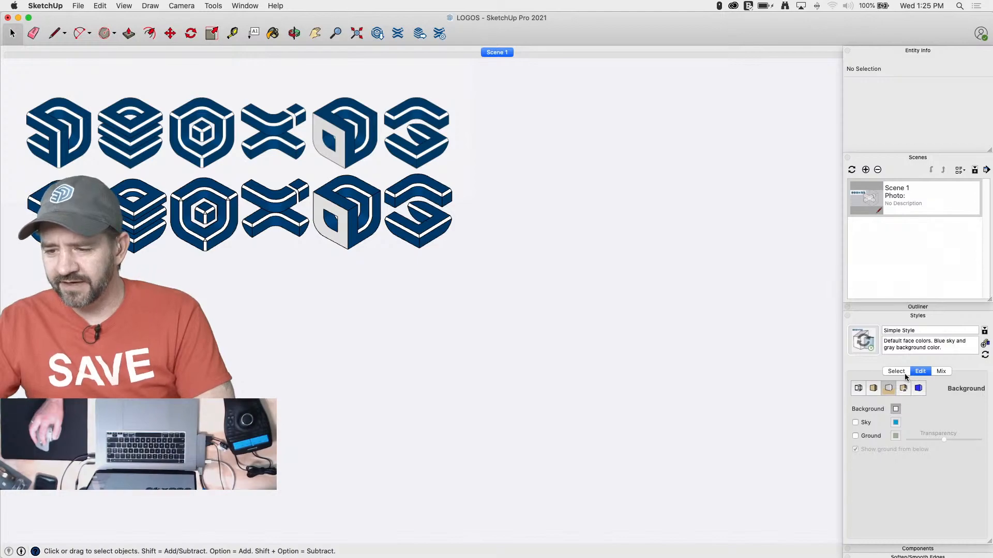
pyautogui.click(858, 388)
pyautogui.click(857, 406)
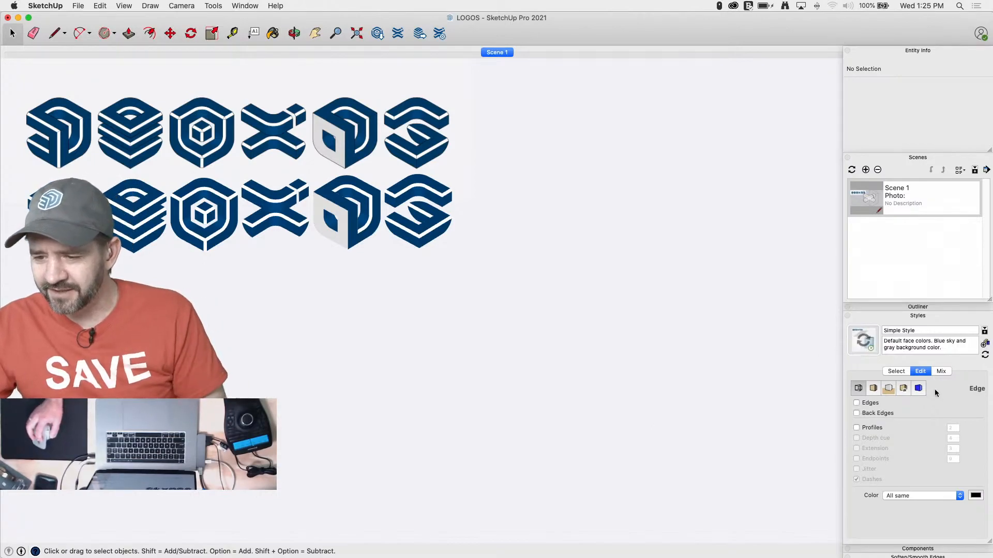
# Turn on Use sun for shading in the expanded shadow settings
pyautogui.click(888, 316)
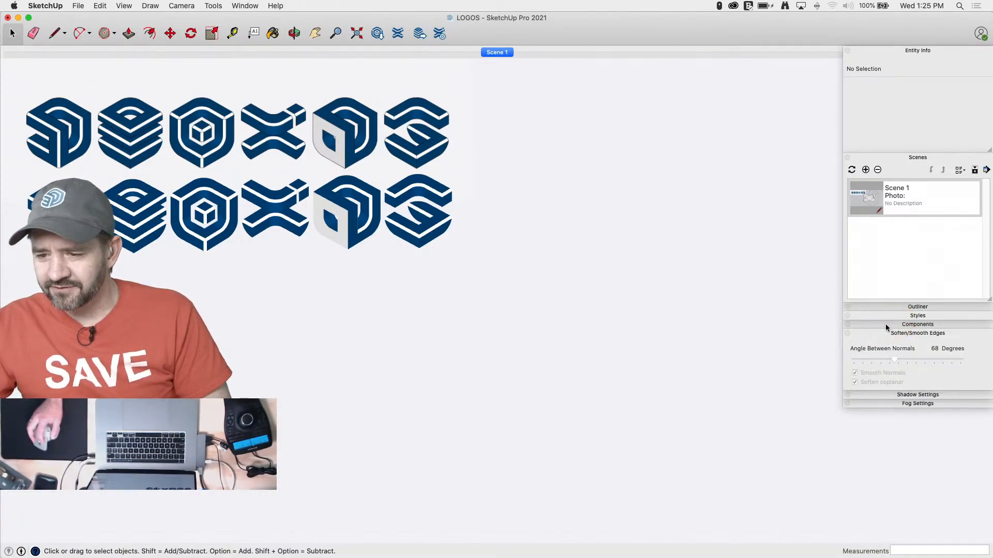
pyautogui.click(893, 395)
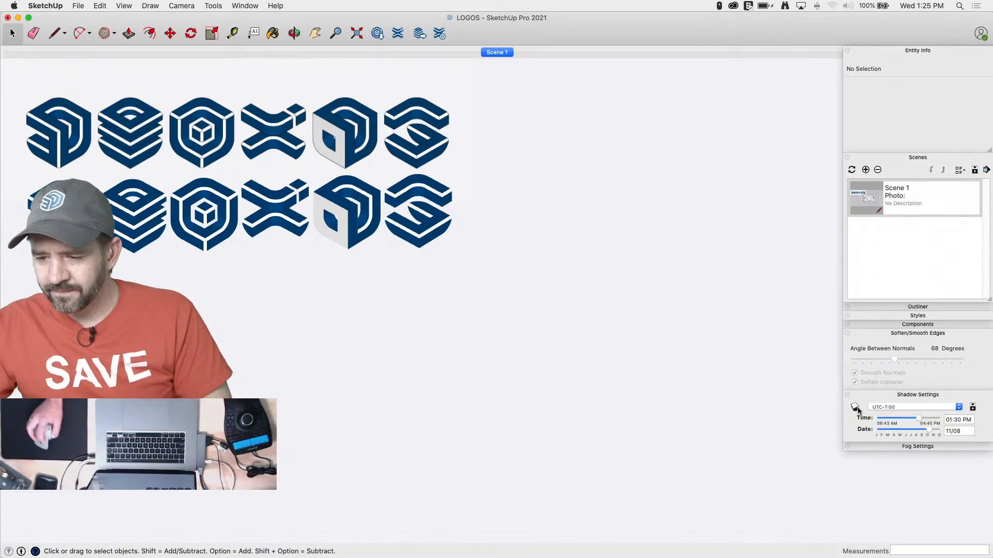
pyautogui.click(973, 408)
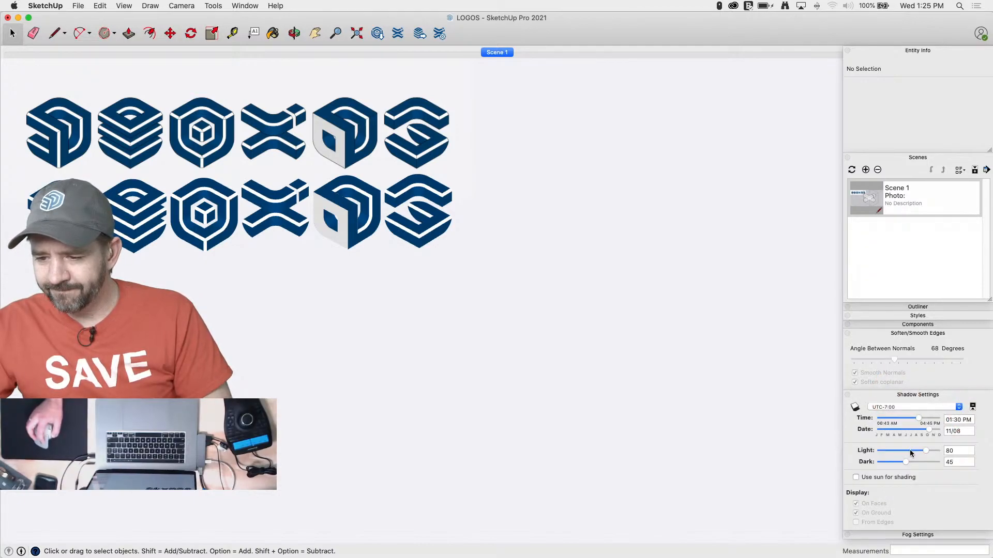
pyautogui.click(855, 478)
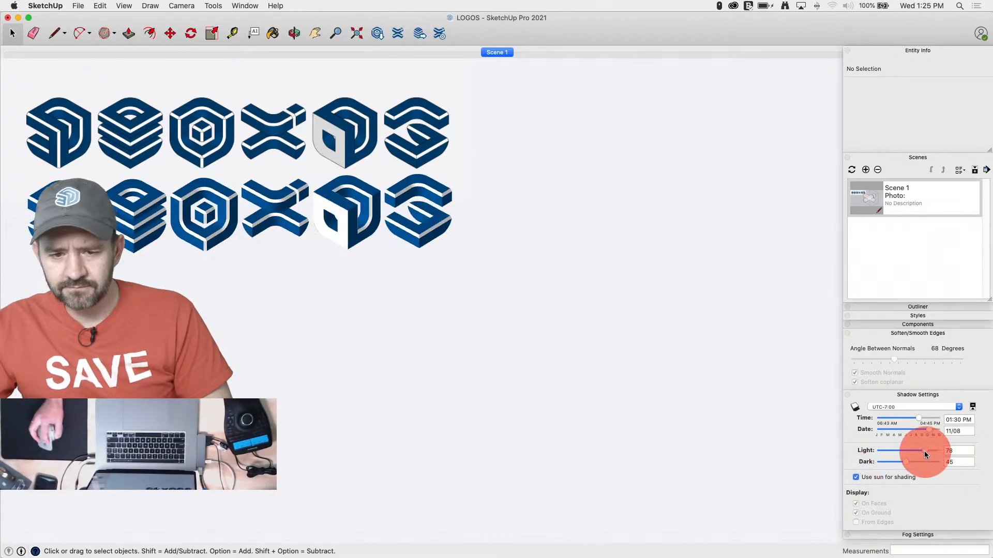
# Set the shadow settings' Light value to 0 and Dark value to 80
pyautogui.moveTo(923, 451)
pyautogui.mouseDown()
pyautogui.moveTo(890, 454)
pyautogui.moveTo(901, 453)
pyautogui.mouseUp()
pyautogui.click(961, 452)
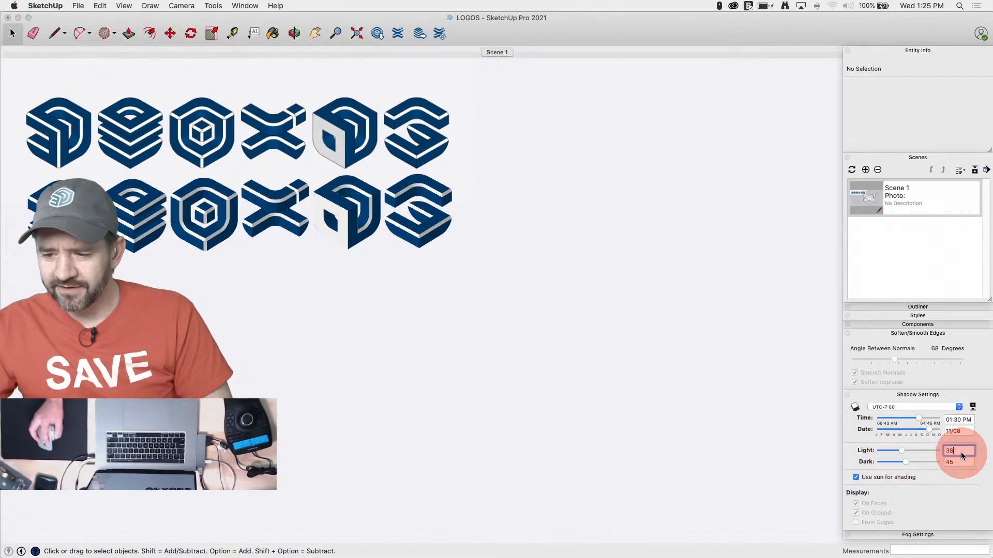
pyautogui.doubleClick(955, 452)
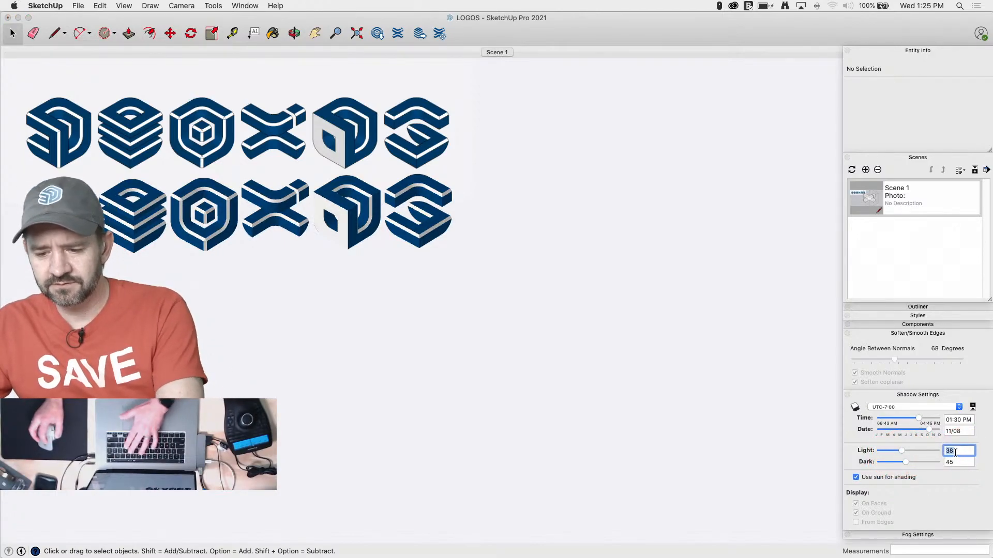
pyautogui.write('0')
pyautogui.doubleClick(954, 462)
pyautogui.write('80')
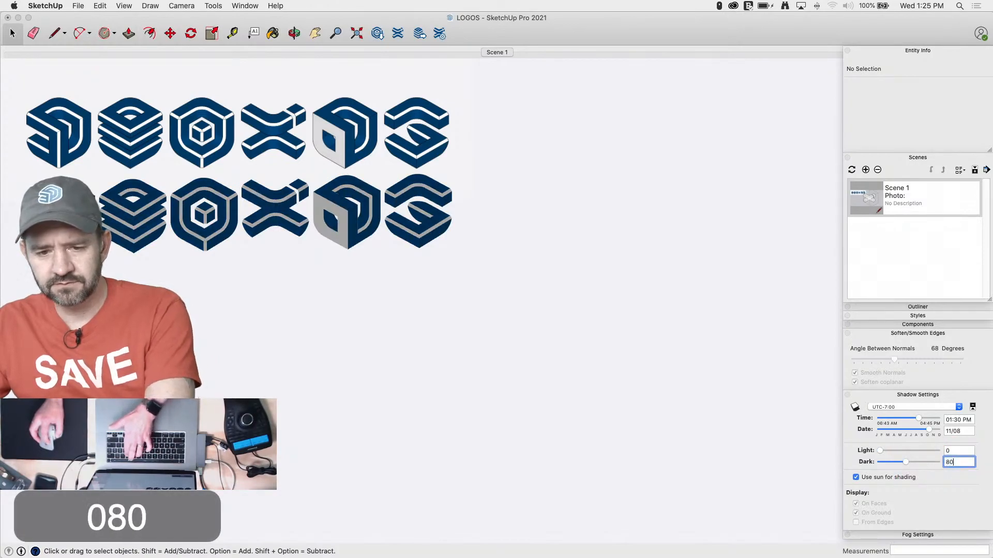
pyautogui.press('Return')
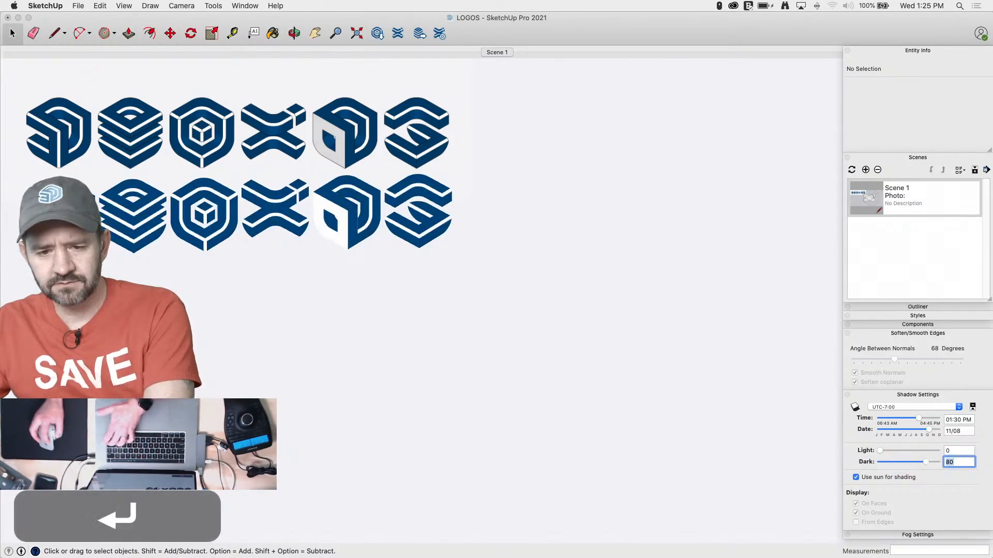
pyautogui.click(954, 452)
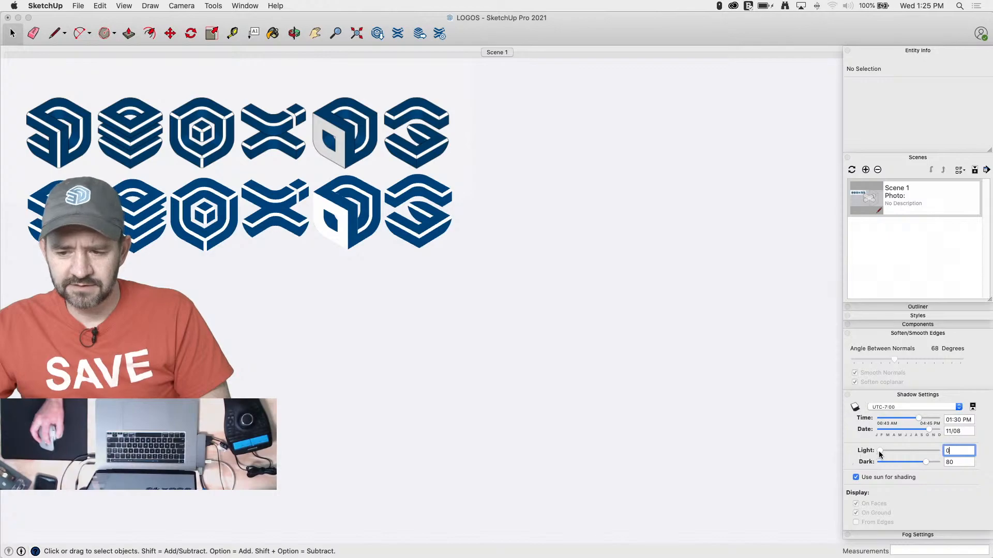
pyautogui.moveTo(881, 454)
pyautogui.mouseDown()
pyautogui.moveTo(917, 451)
pyautogui.moveTo(821, 452)
pyautogui.moveTo(525, 408)
pyautogui.mouseUp()
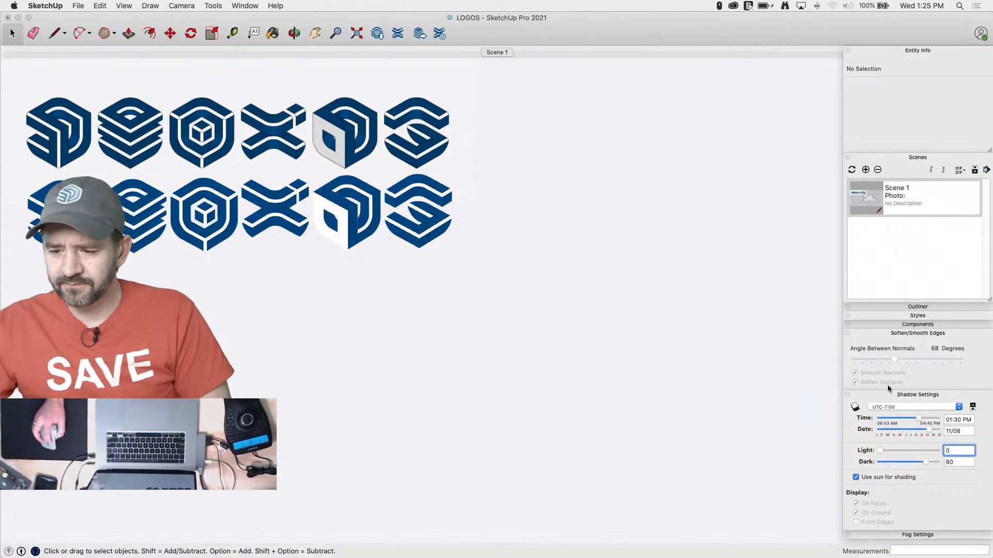
# Change the style's background colour to white
pyautogui.click(893, 333)
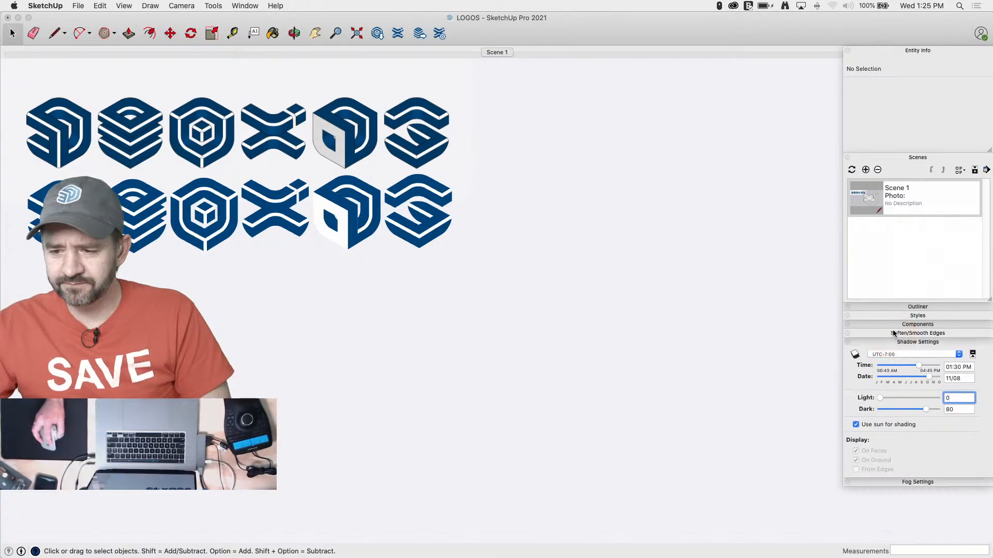
pyautogui.click(896, 342)
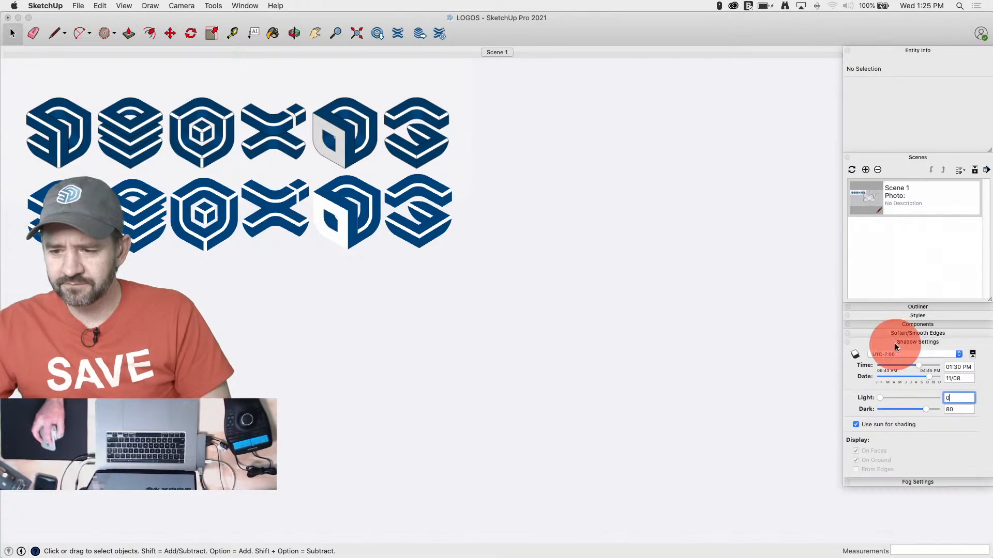
pyautogui.click(907, 316)
pyautogui.click(889, 388)
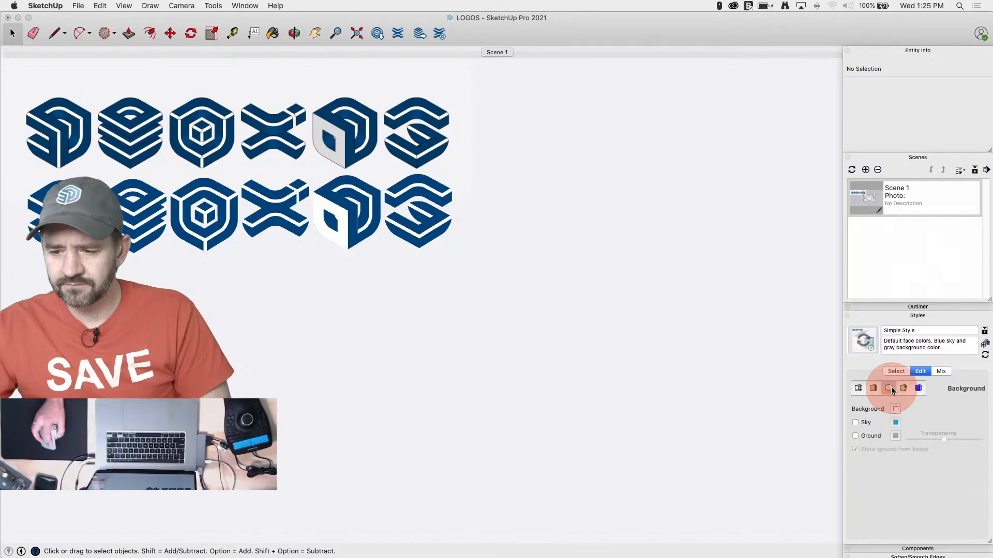
pyautogui.click(895, 409)
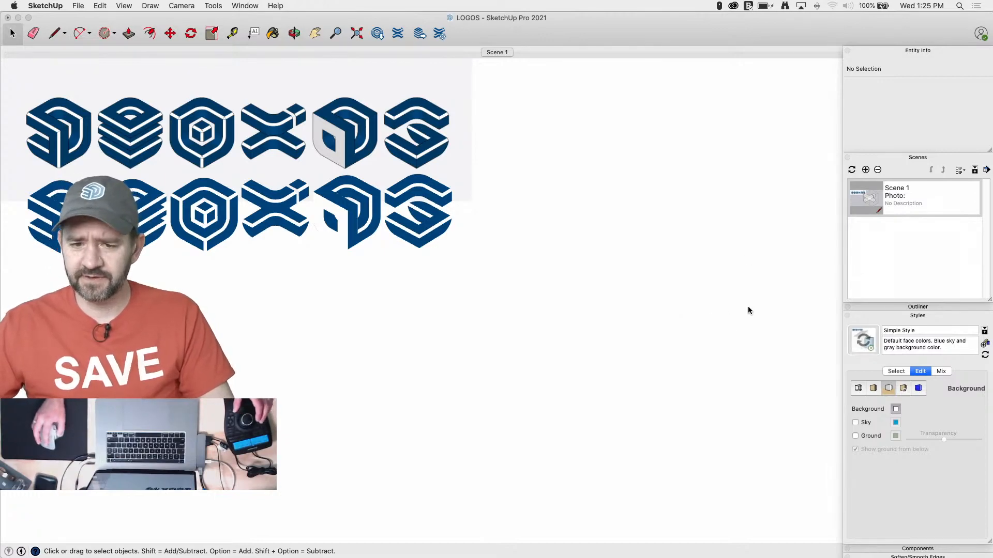
# Delete the reference image watermark Watermark1 from the style's watermark settings
pyautogui.scroll(-3, 675, 274)
pyautogui.scroll(3, 210, 194)
pyautogui.scroll(1, 368, 199)
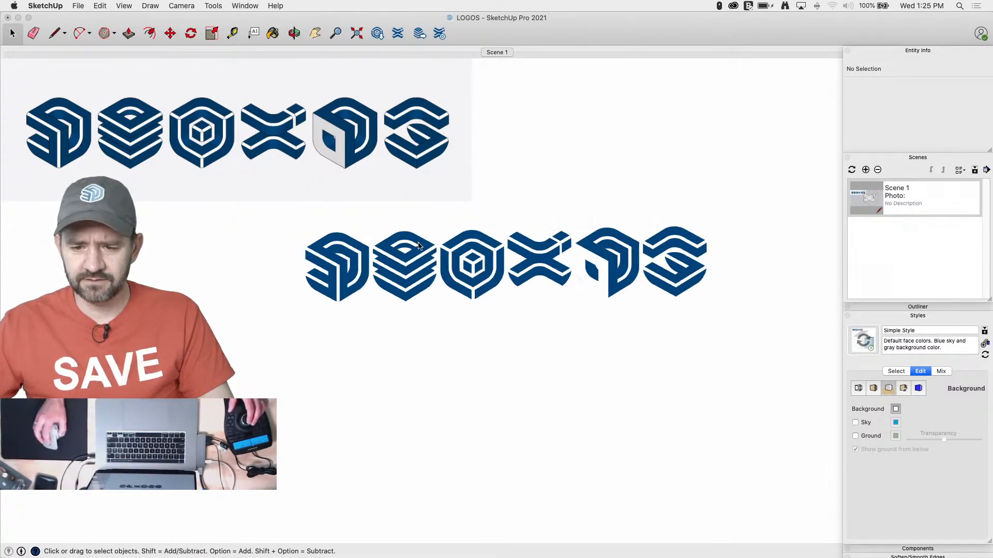
pyautogui.scroll(3, 636, 229)
pyautogui.scroll(2, 636, 226)
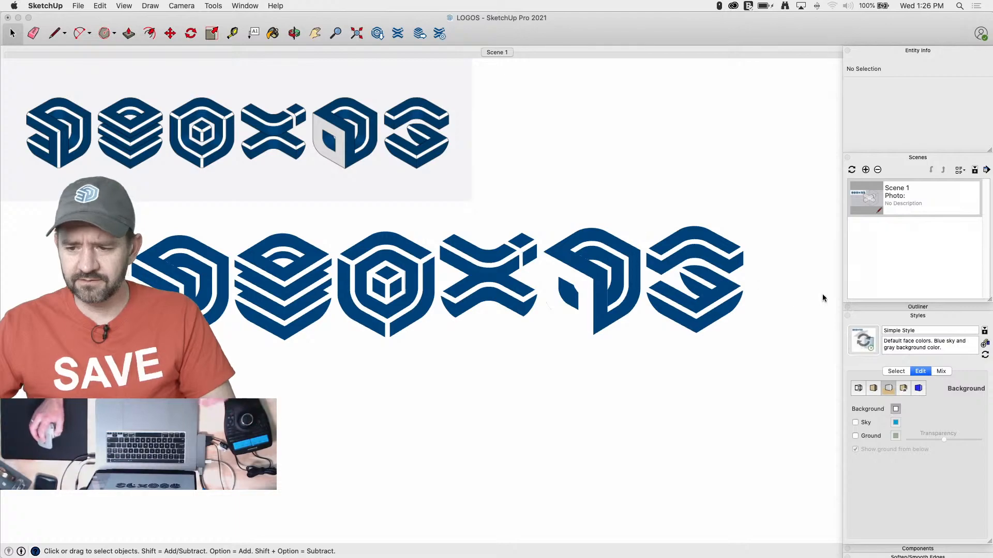
pyautogui.click(905, 315)
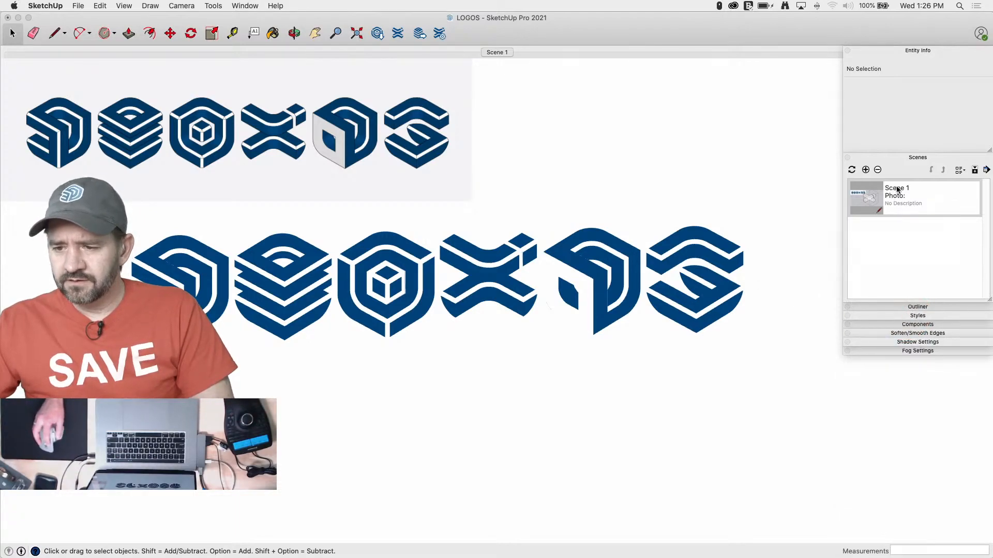
pyautogui.click(913, 316)
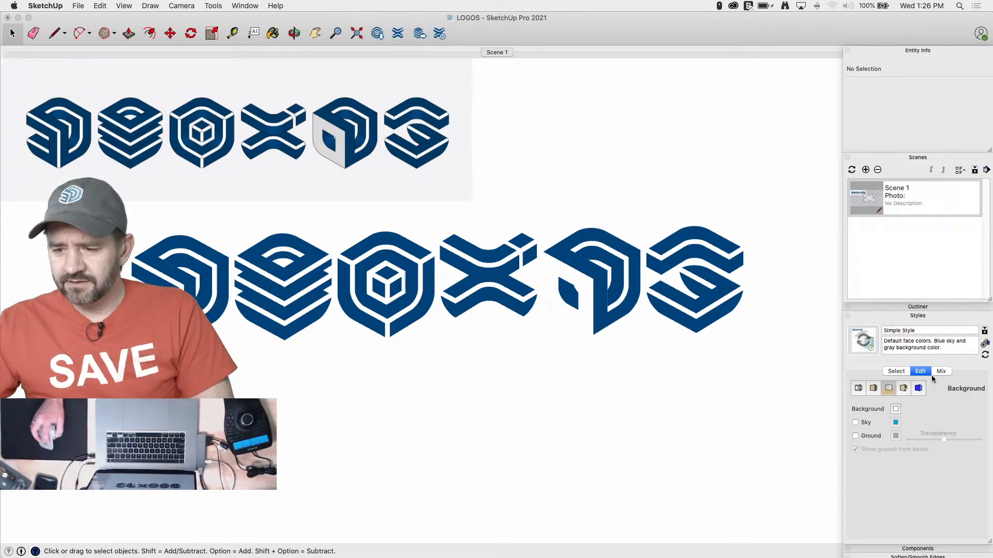
pyautogui.click(903, 388)
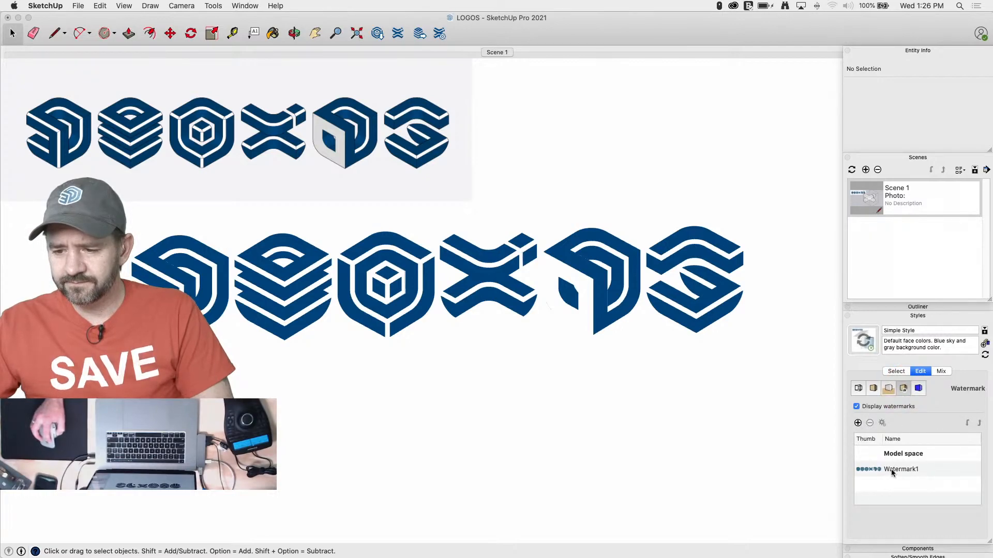
pyautogui.click(892, 469)
pyautogui.click(857, 423)
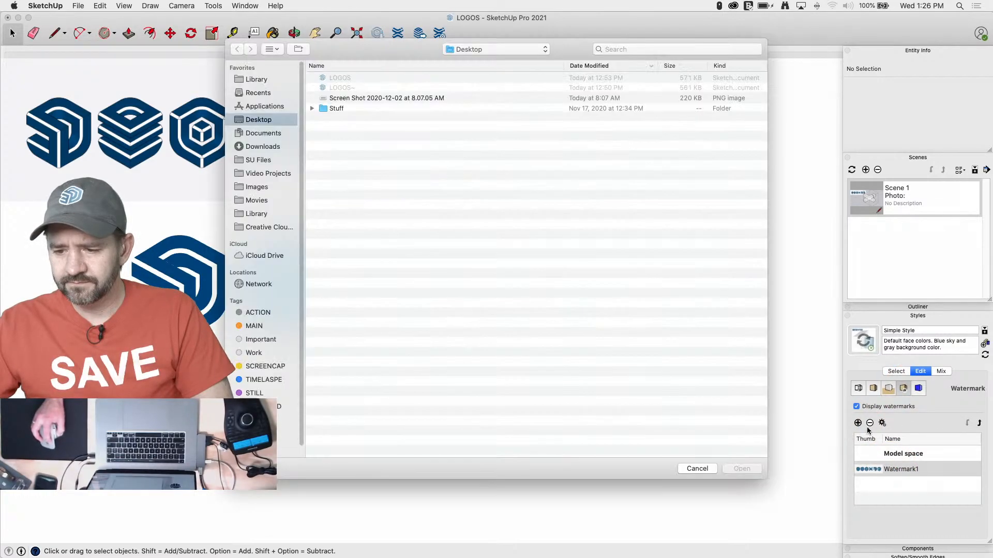
pyautogui.click(694, 470)
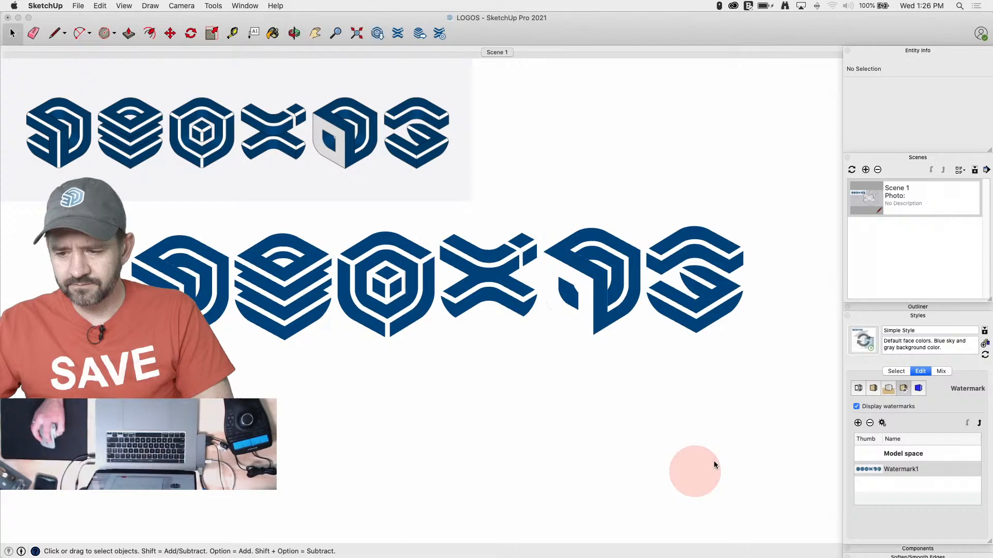
pyautogui.click(872, 425)
pyautogui.click(589, 195)
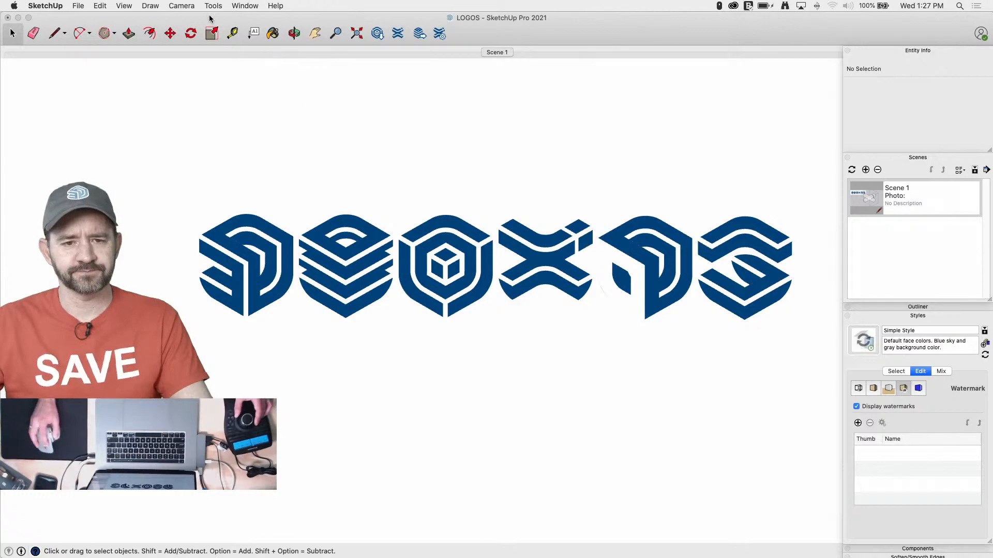
# Switch the camera to the standard Iso view and frame the whole row of logos
pyautogui.click(183, 7)
pyautogui.moveTo(208, 37)
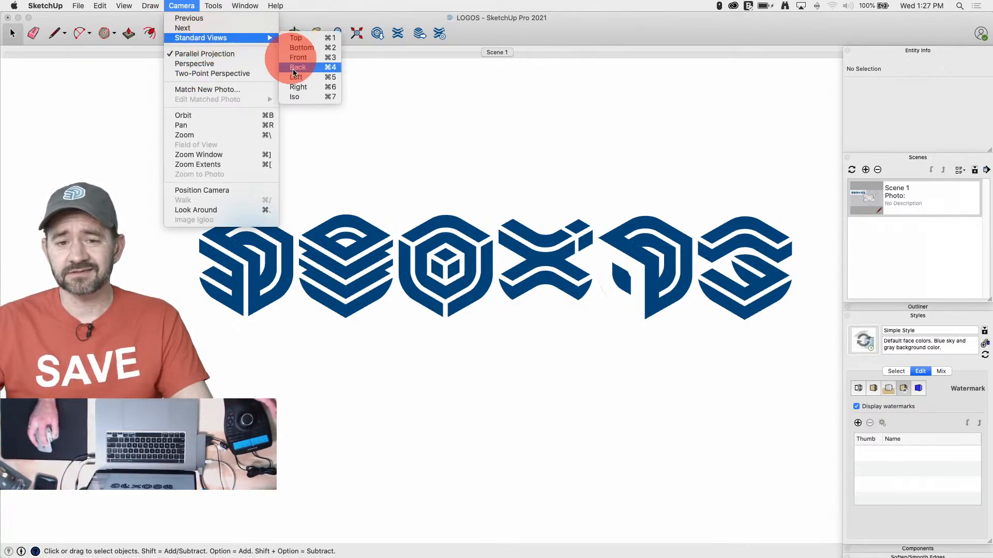
pyautogui.click(298, 97)
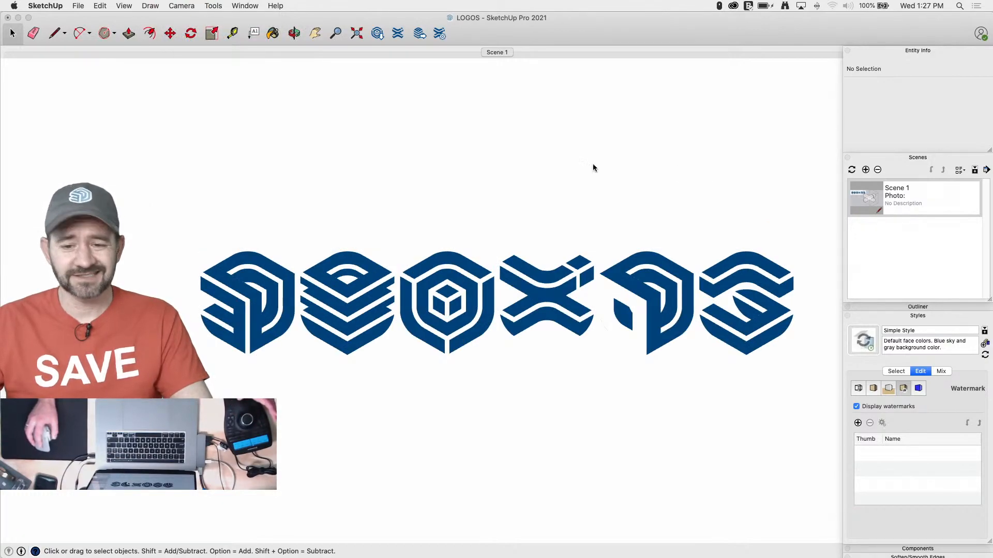
pyautogui.scroll(-1, 65, 211)
pyautogui.scroll(2, 226, 284)
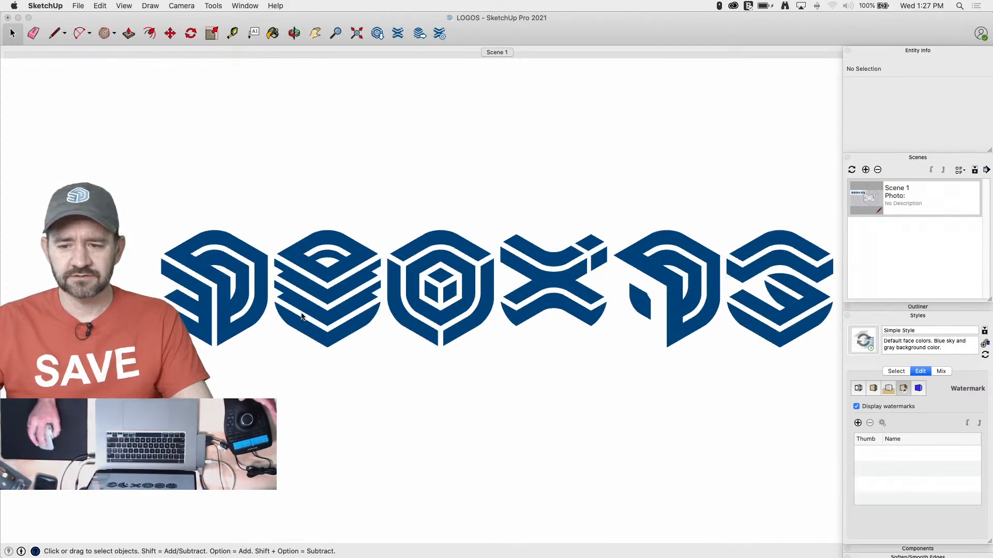
pyautogui.scroll(-1, 601, 354)
pyautogui.scroll(1, 604, 464)
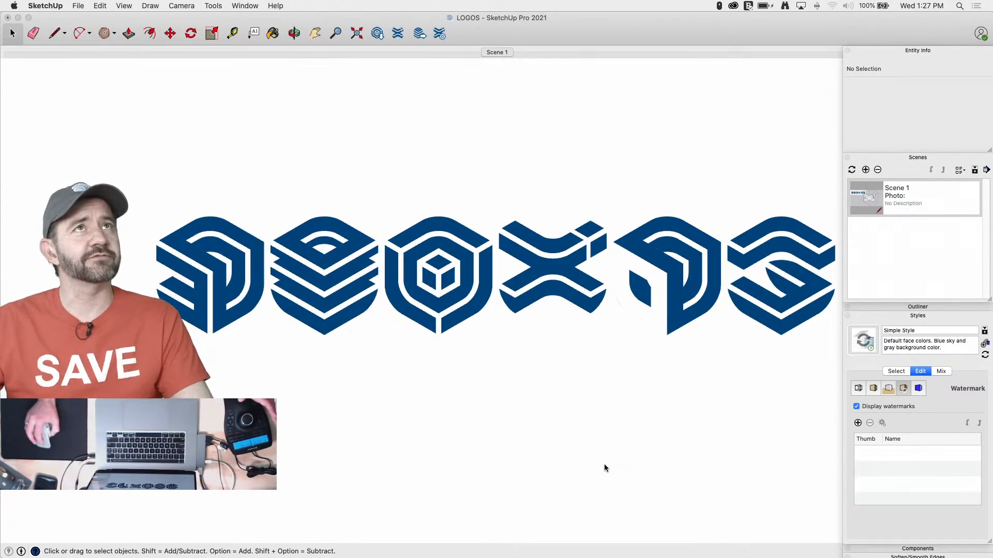
# Collapse the Scenes, Entity Info and Styles panels to clear the view around the logos
pyautogui.scroll(-1, 604, 464)
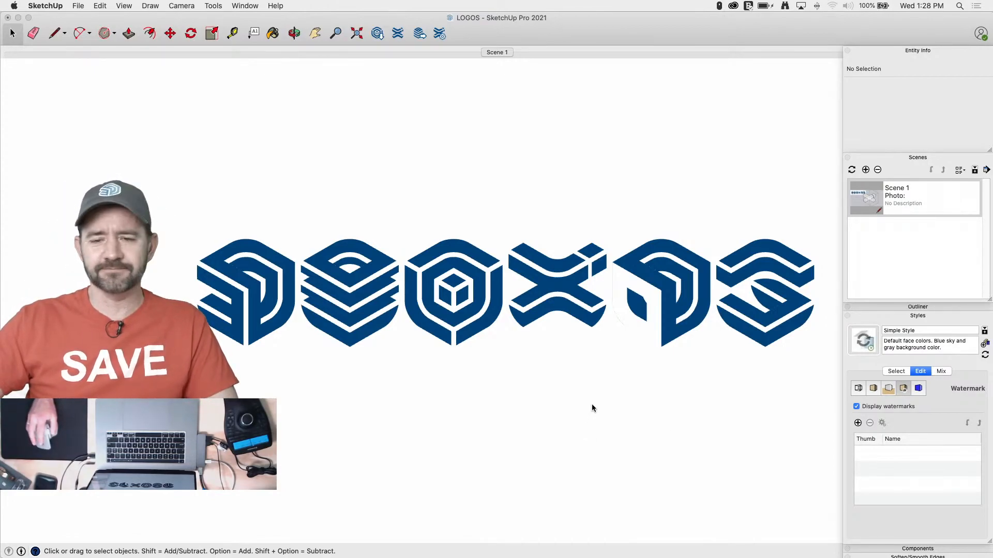
pyautogui.scroll(-1, 591, 407)
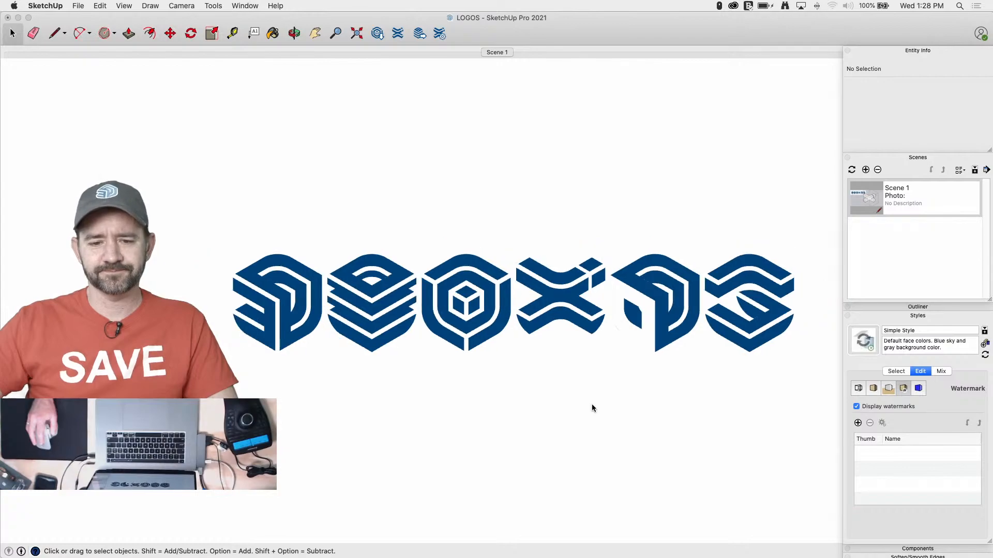
pyautogui.scroll(1, 468, 466)
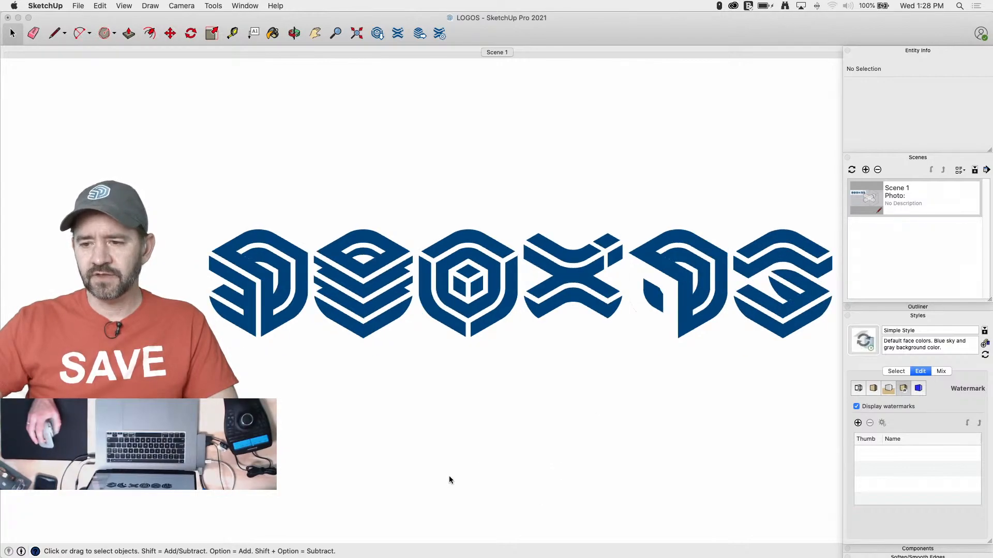
pyautogui.click(910, 158)
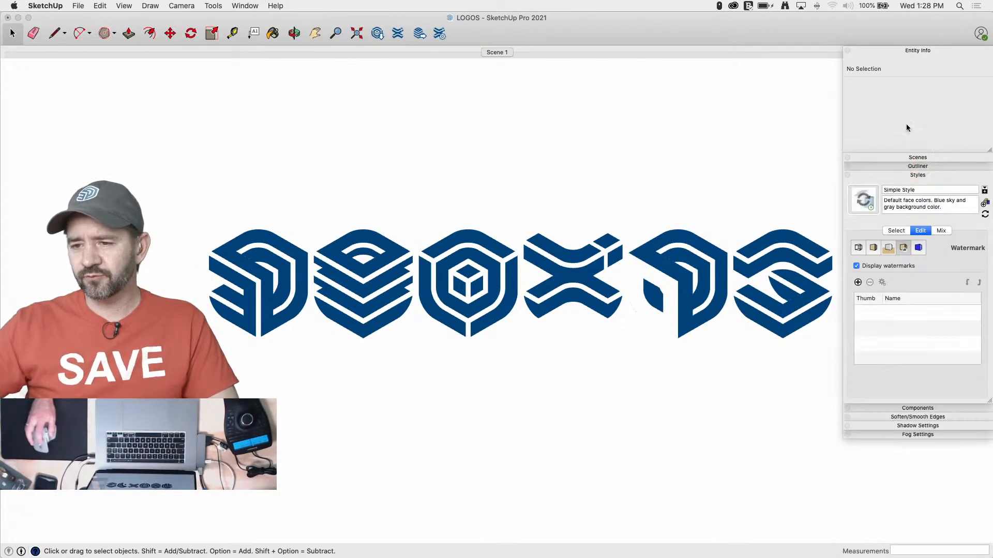
pyautogui.click(913, 51)
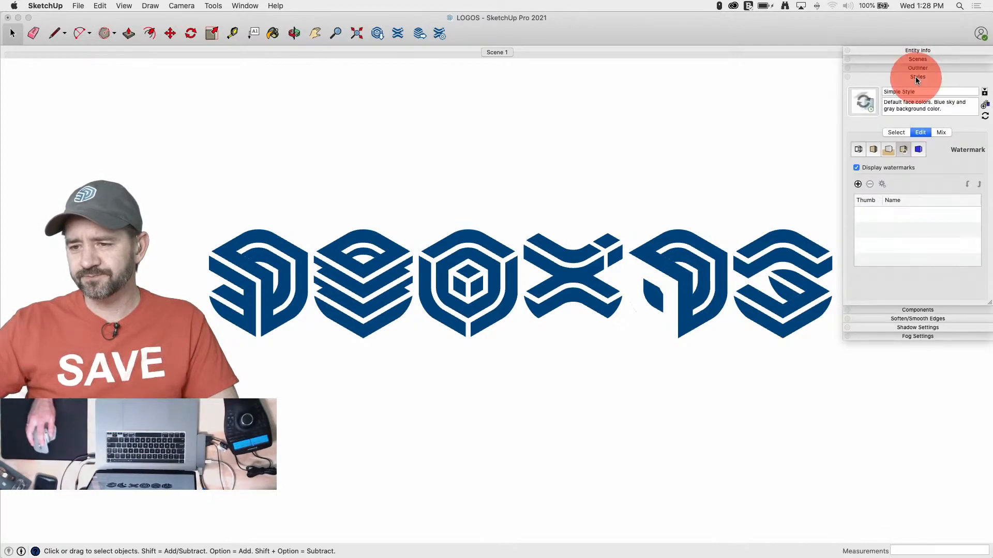
pyautogui.click(915, 77)
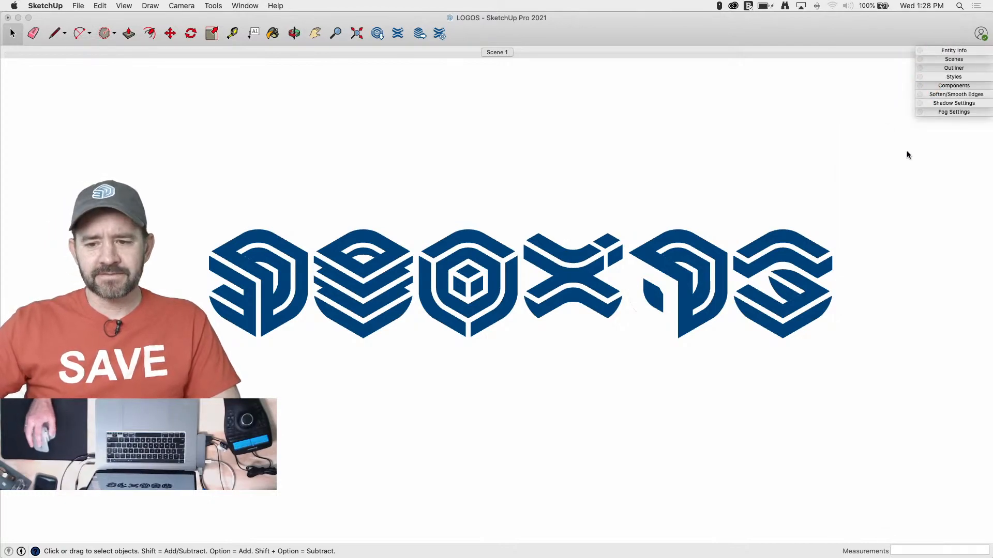
pyautogui.scroll(-1, 906, 154)
pyautogui.scroll(1, 713, 339)
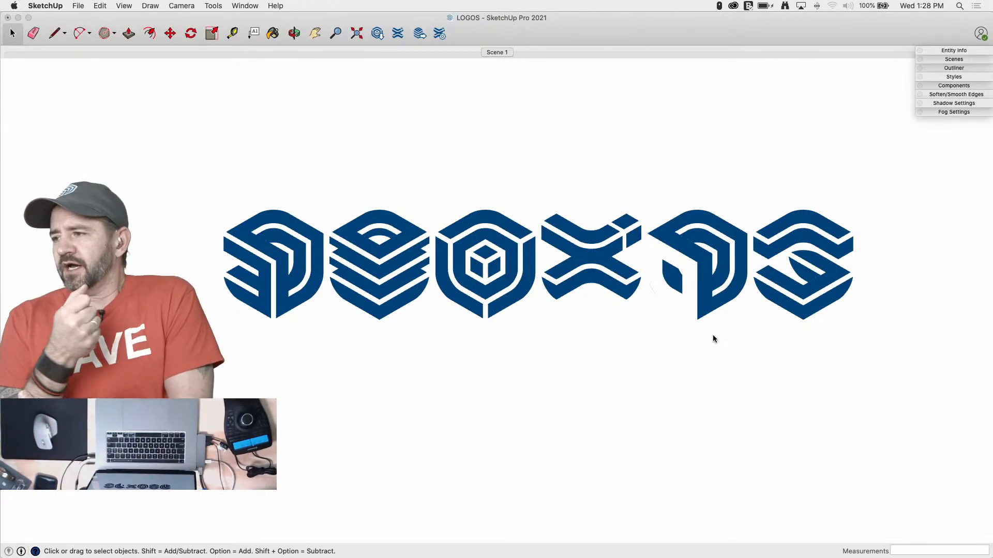
pyautogui.scroll(-1, 875, 202)
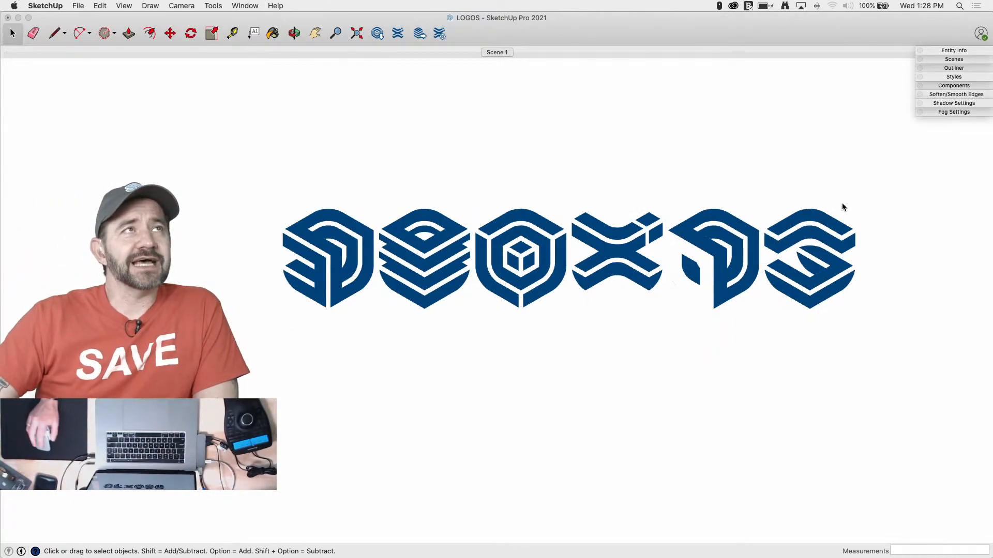
pyautogui.scroll(1, 517, 190)
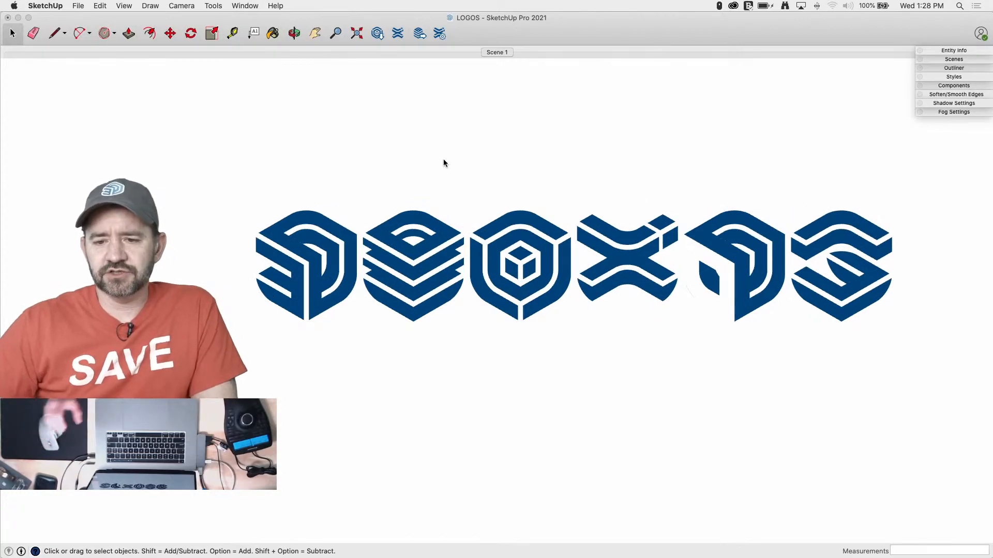